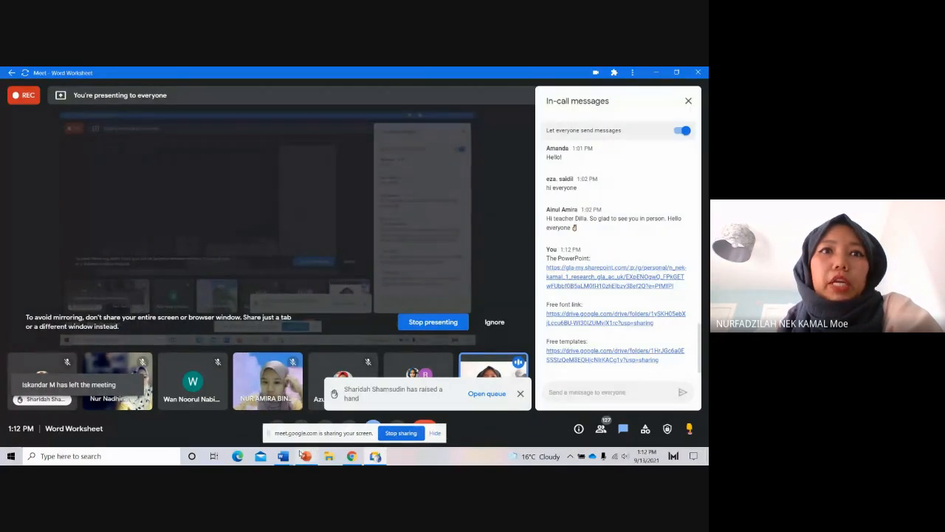
Step: Switch to the Think and Write worksheet in Word and examine its layout from the heading down to the last writing lines
mouse_move(300, 454)
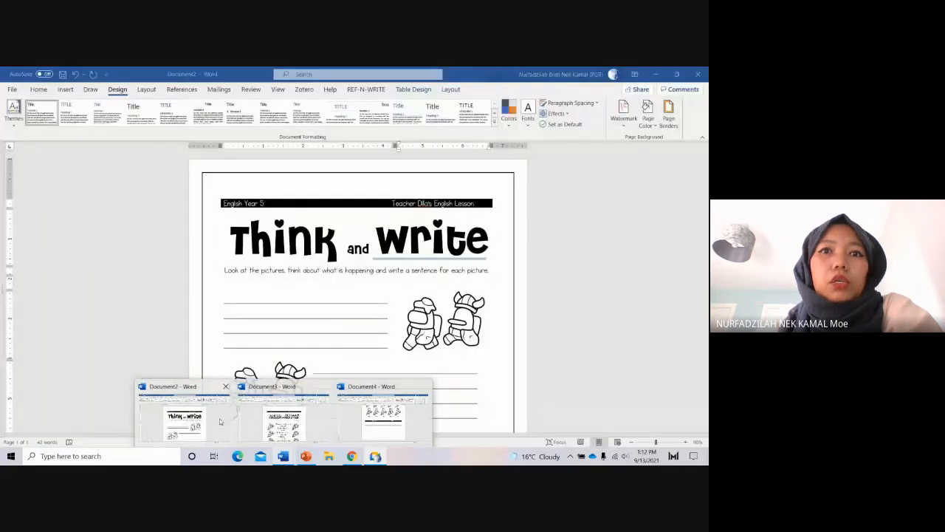
click(219, 422)
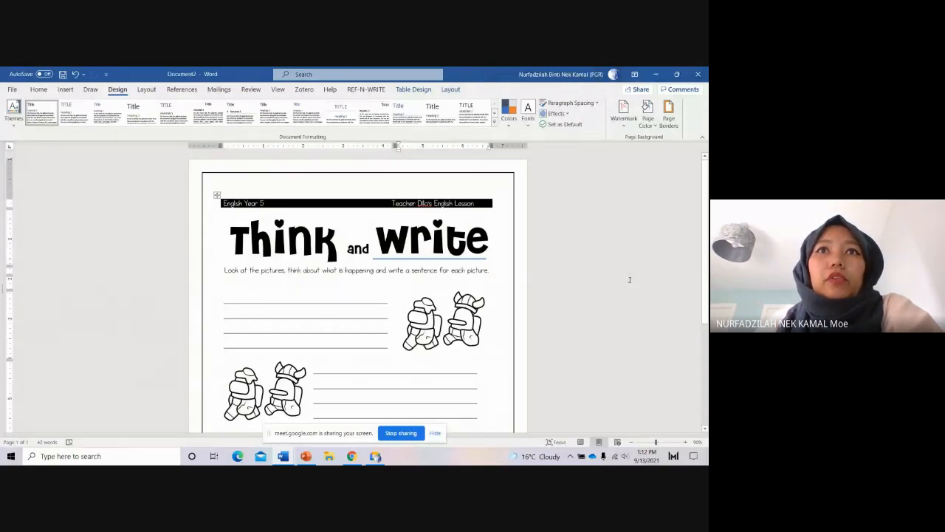
scroll(604, 297, down, 5)
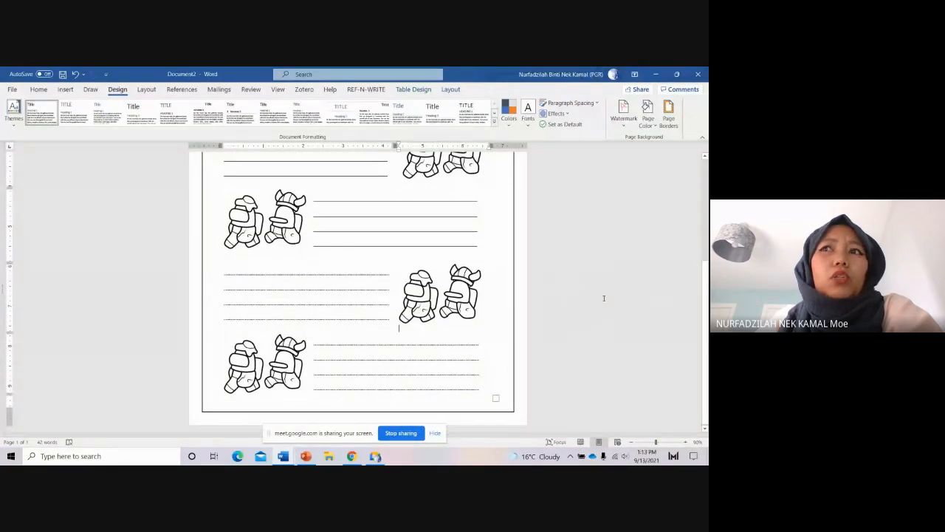
scroll(603, 297, up, 4)
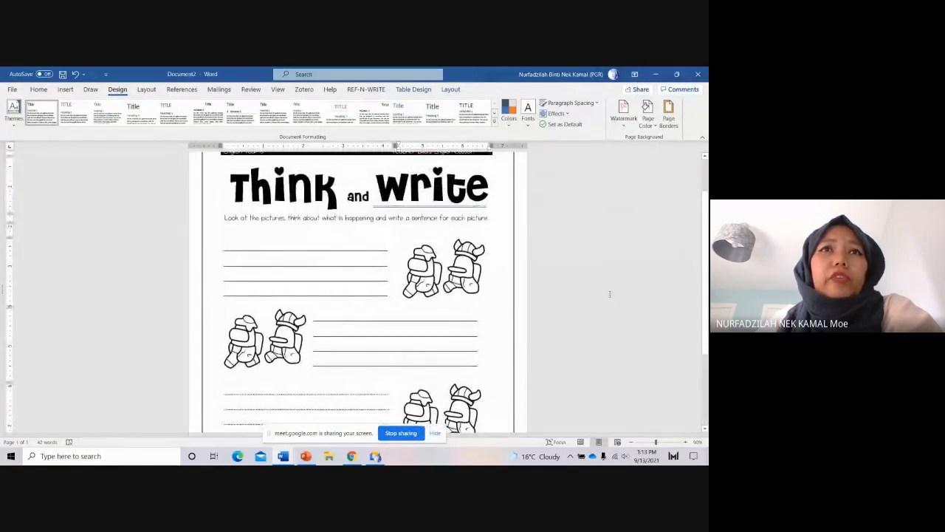
scroll(610, 289, up, 2)
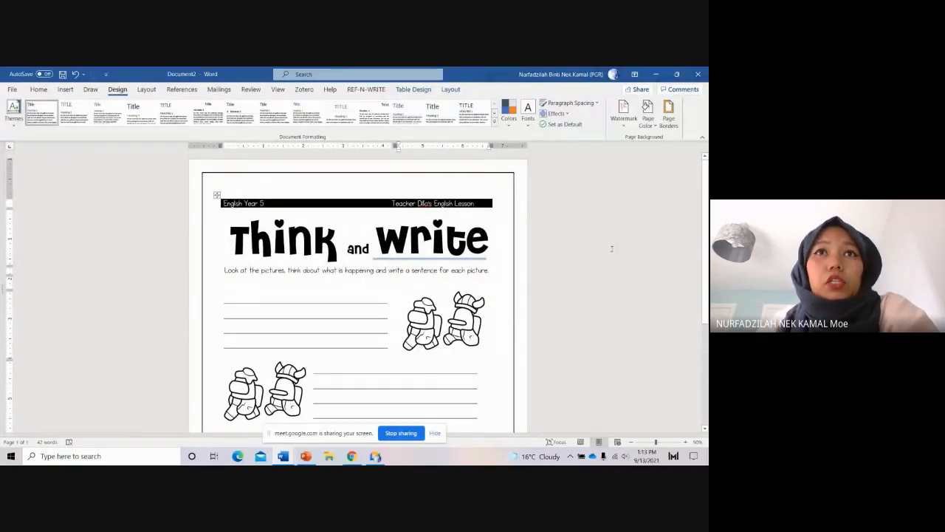
scroll(612, 249, down, 1)
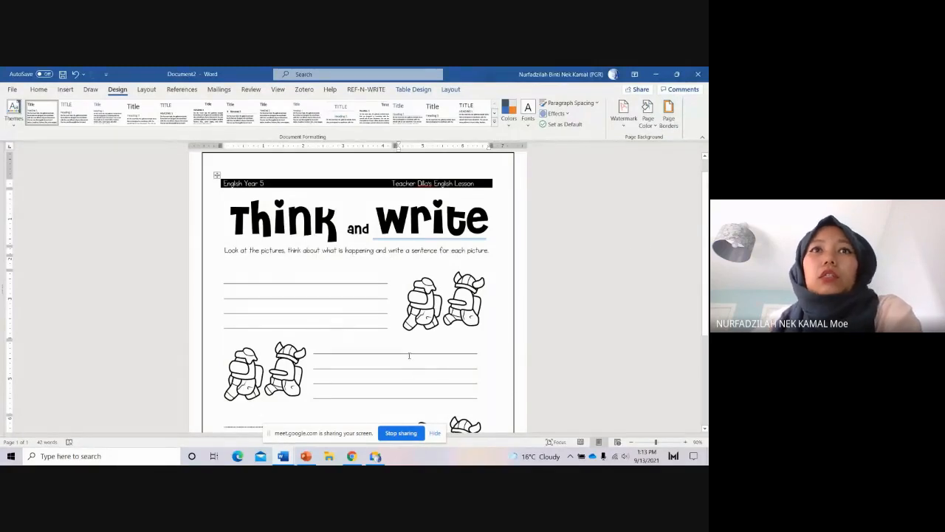
scroll(458, 349, down, 5)
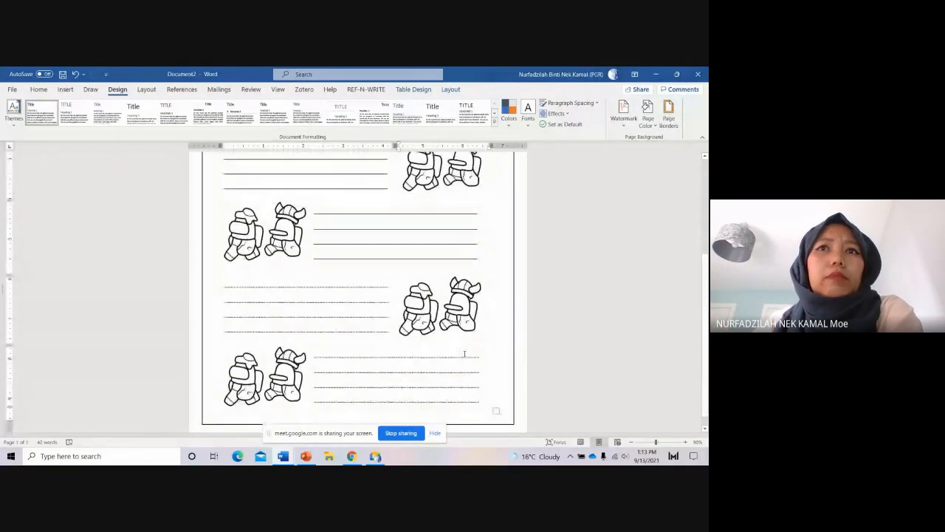
scroll(320, 240, up, 2)
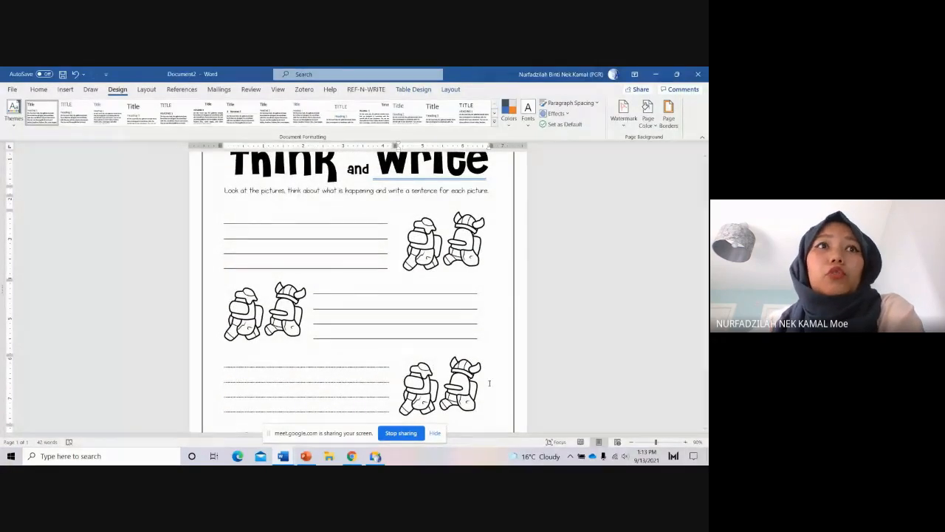
scroll(406, 263, up, 1)
scroll(406, 264, up, 1)
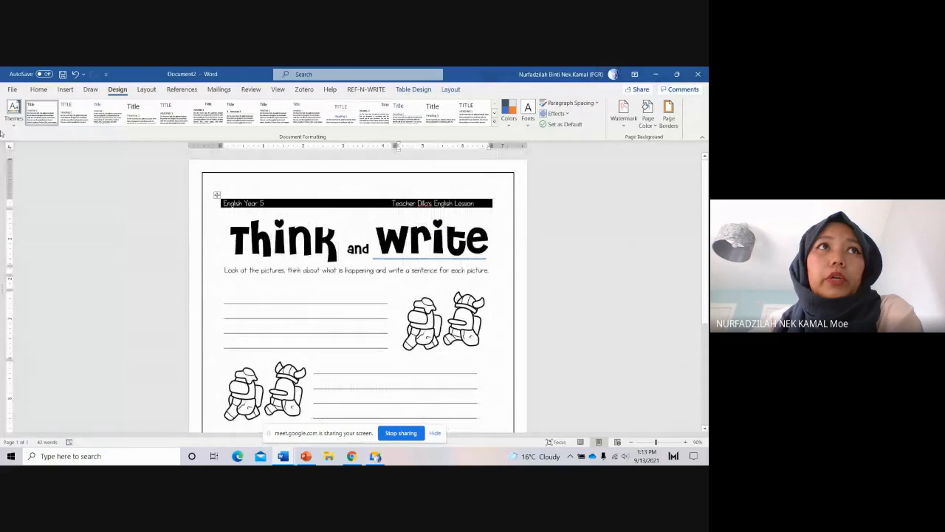
Step: Create a blank document and insert a table with 3 columns and 8 rows
click(14, 88)
click(26, 132)
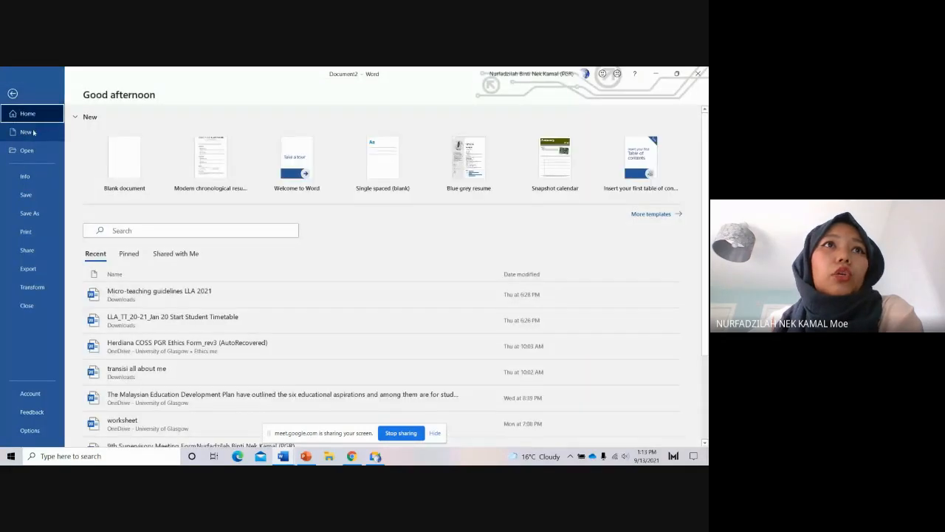
click(120, 147)
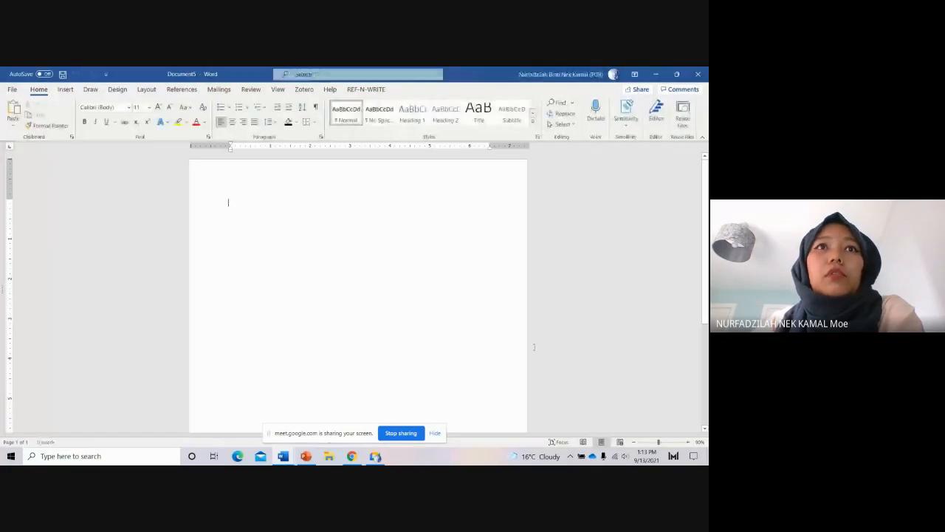
click(65, 90)
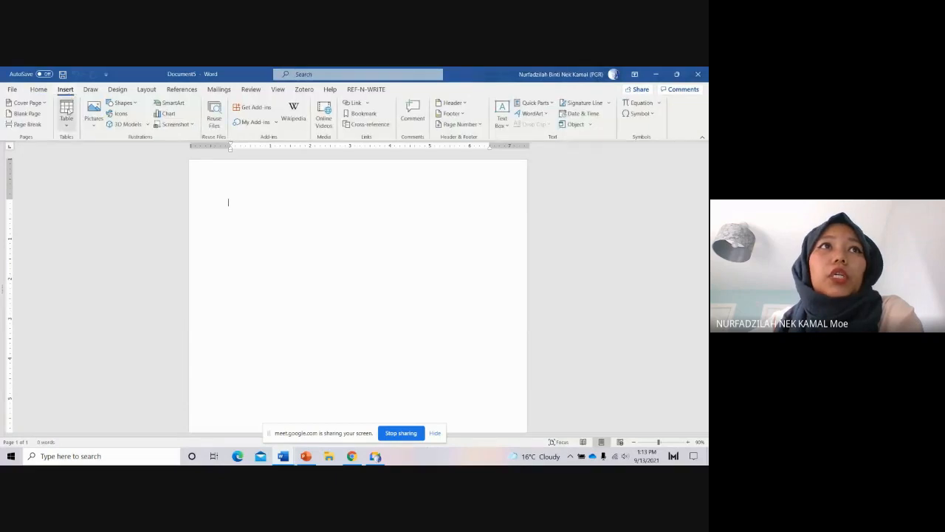
click(67, 112)
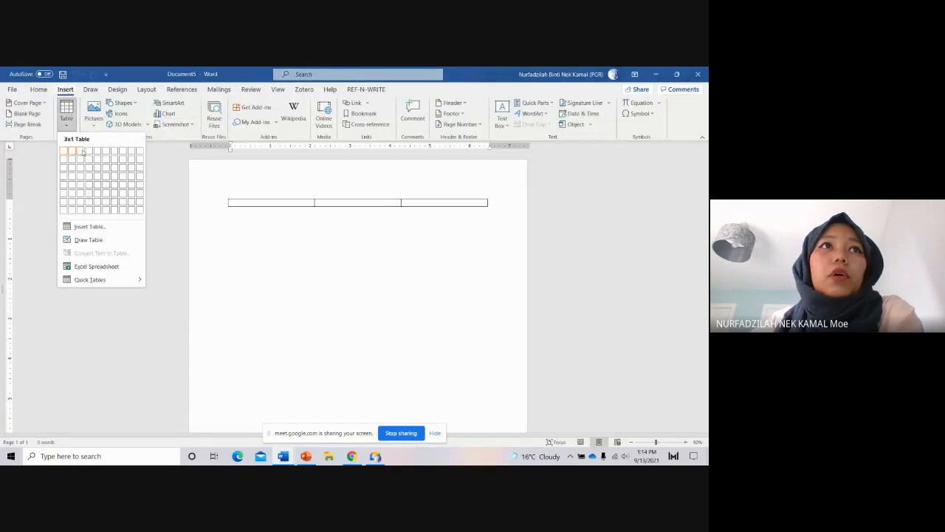
click(82, 210)
Step: Merge the three cells of the table's top row into one heading cell
drag(298, 203, 421, 207)
right_click(421, 208)
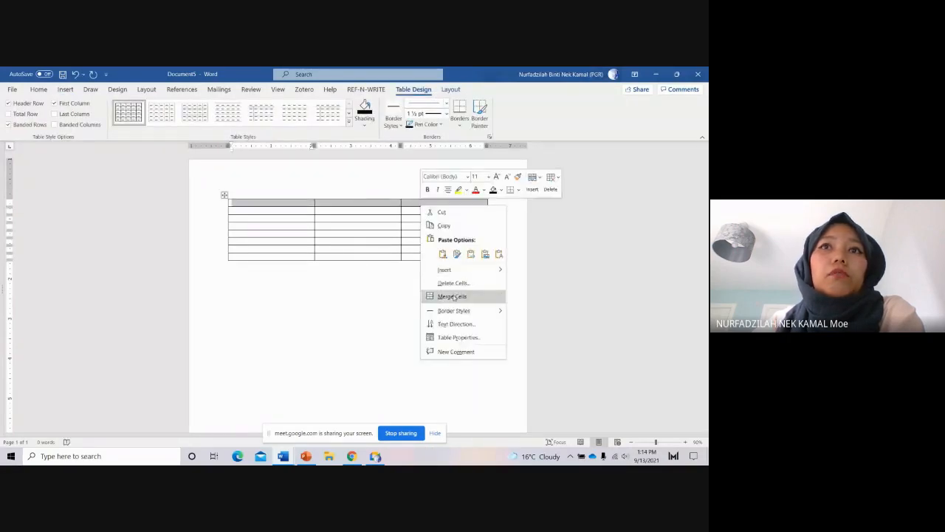
click(451, 296)
click(433, 205)
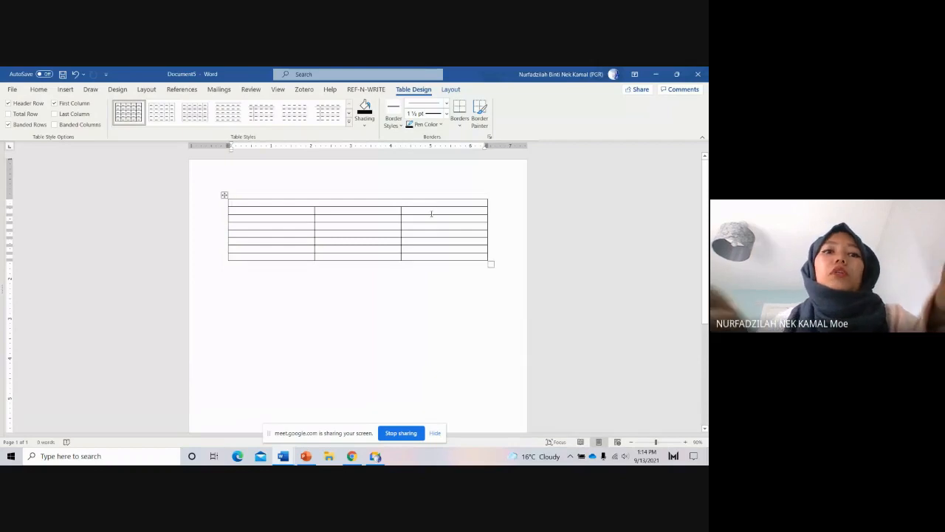
Step: Enter the heading "English Year 1: Let's Play" followed by the teacher's name in the merged top row
text(english)
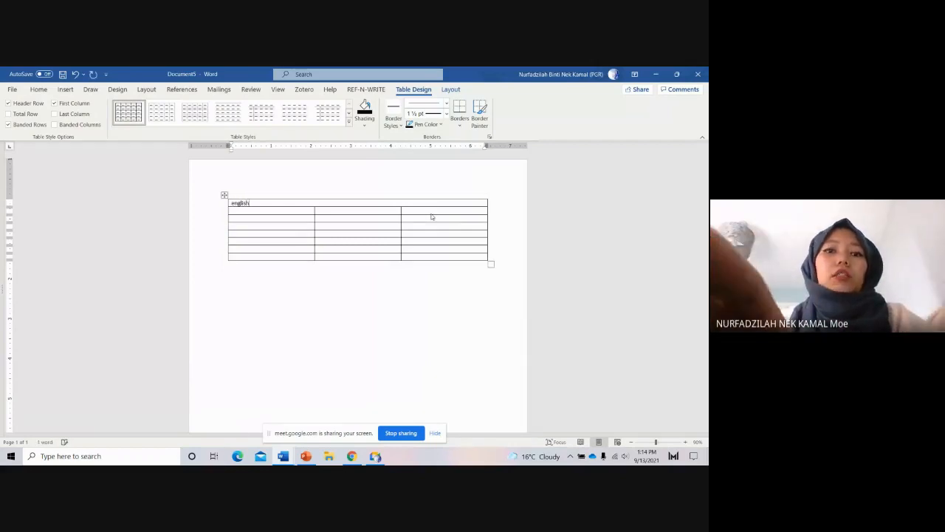
text( Year 1)
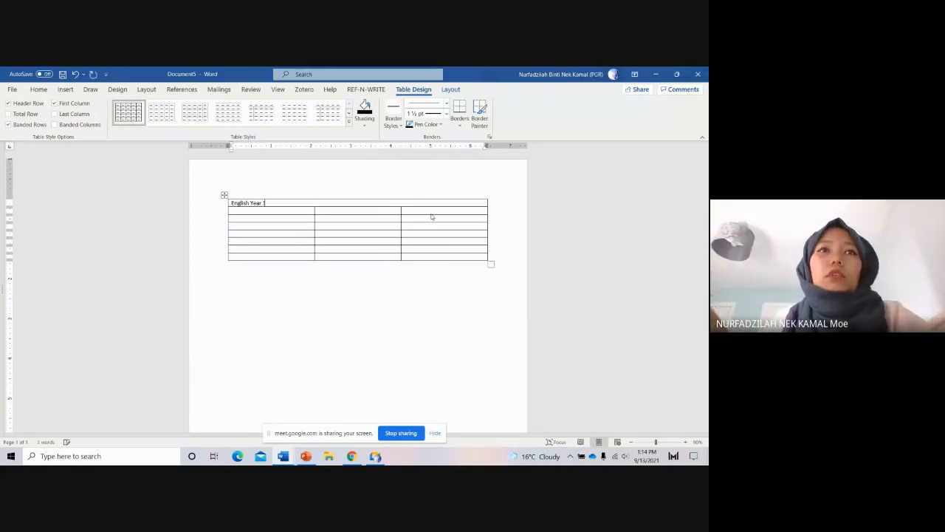
text(: Let;)
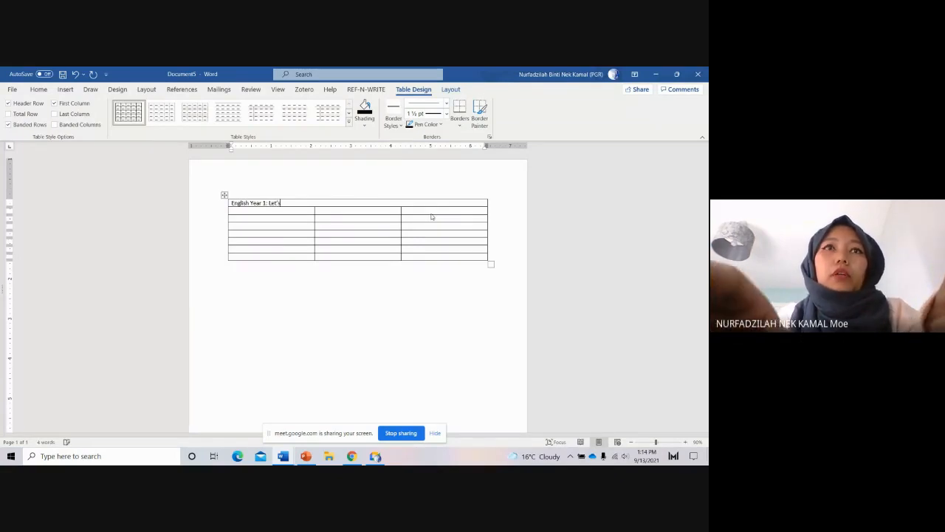
key(BackSpace)
text('s Play  )
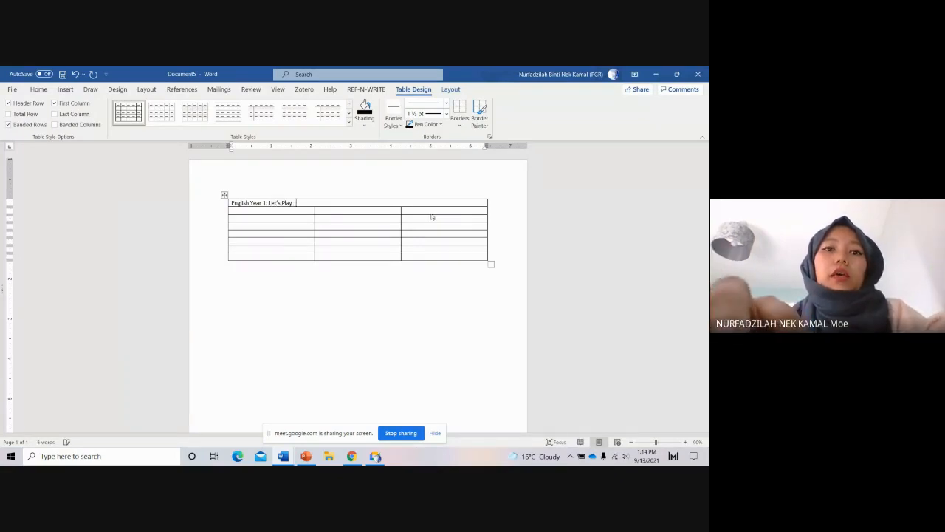
text(Teac)
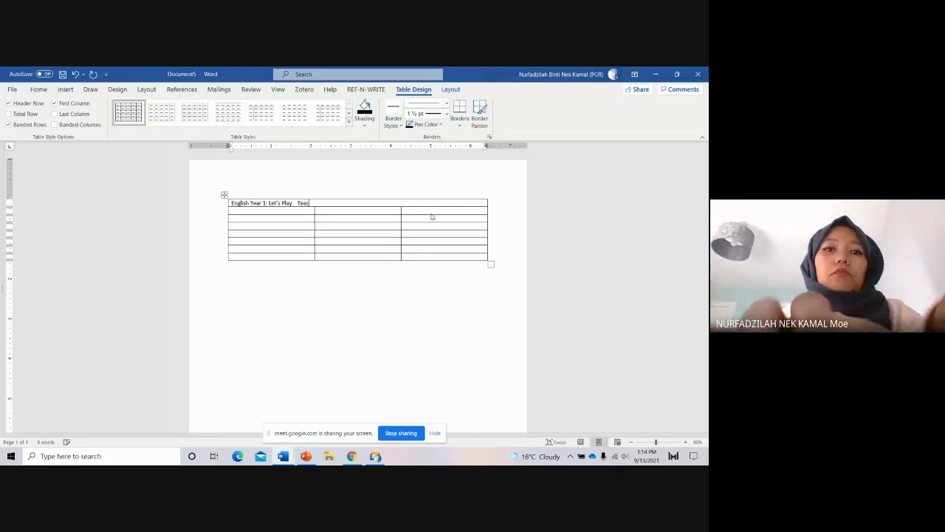
text(her Dilla)
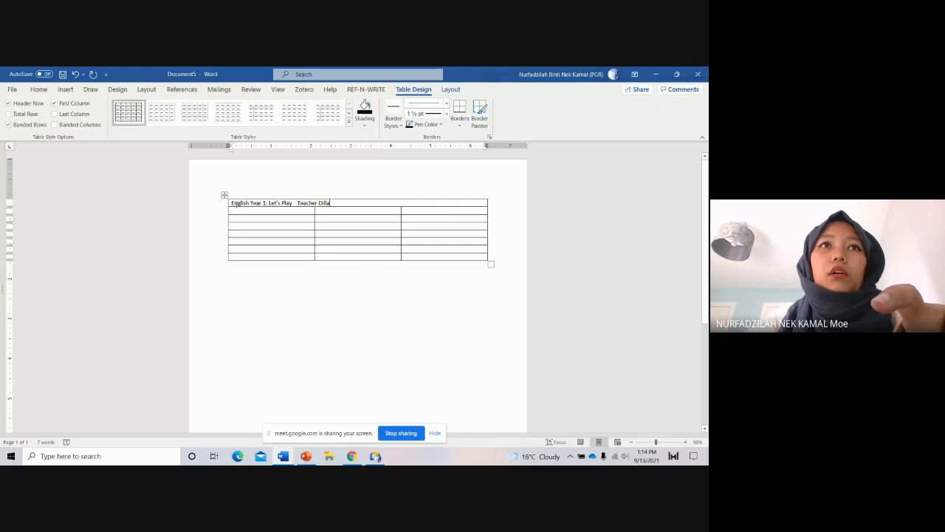
Step: Center the heading text in the table's top row
drag(234, 204, 346, 210)
click(346, 209)
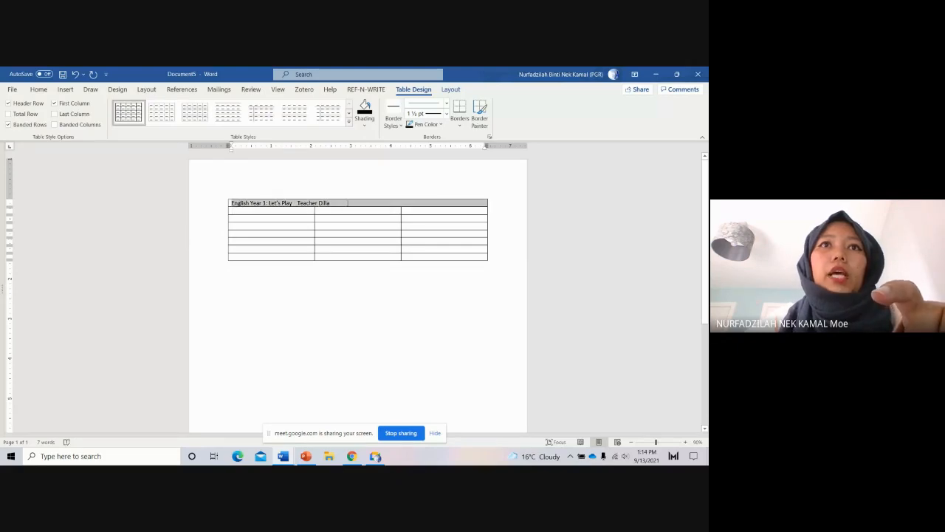
click(39, 89)
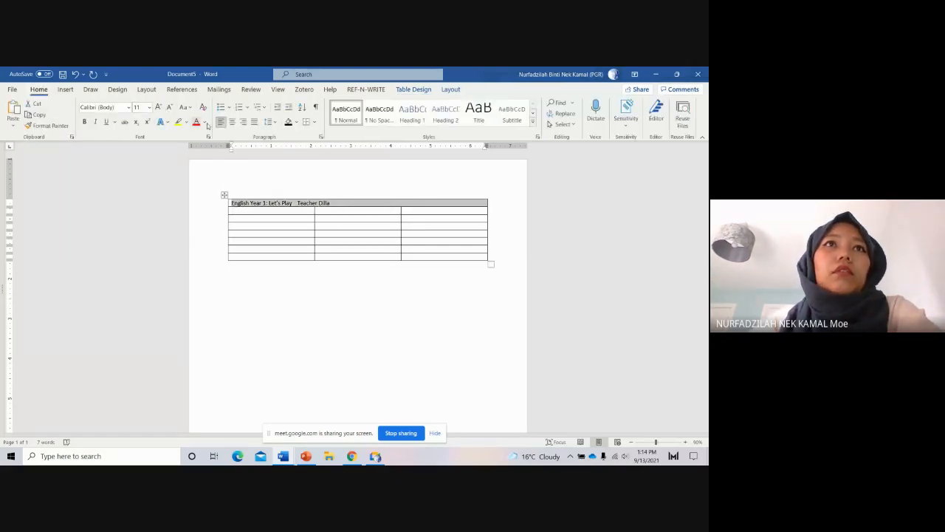
click(232, 122)
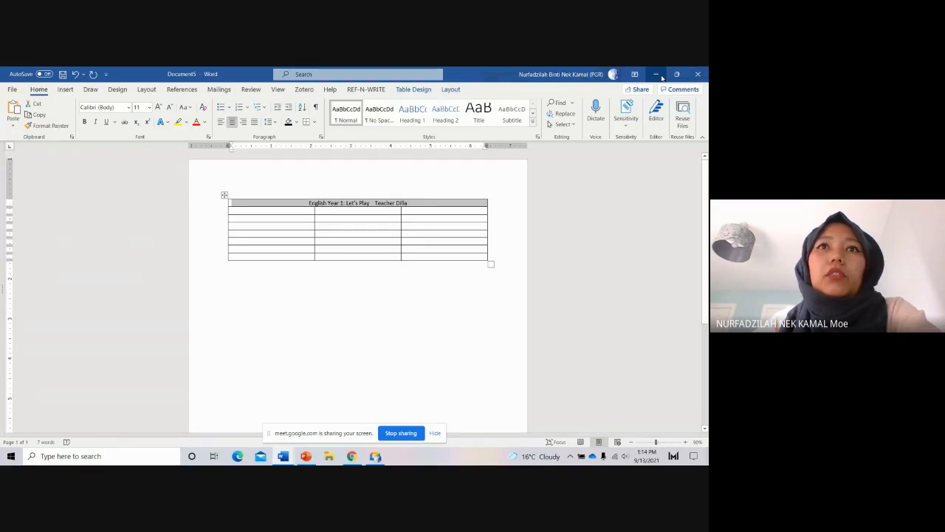
Step: Close the practice table document without saving it
click(700, 74)
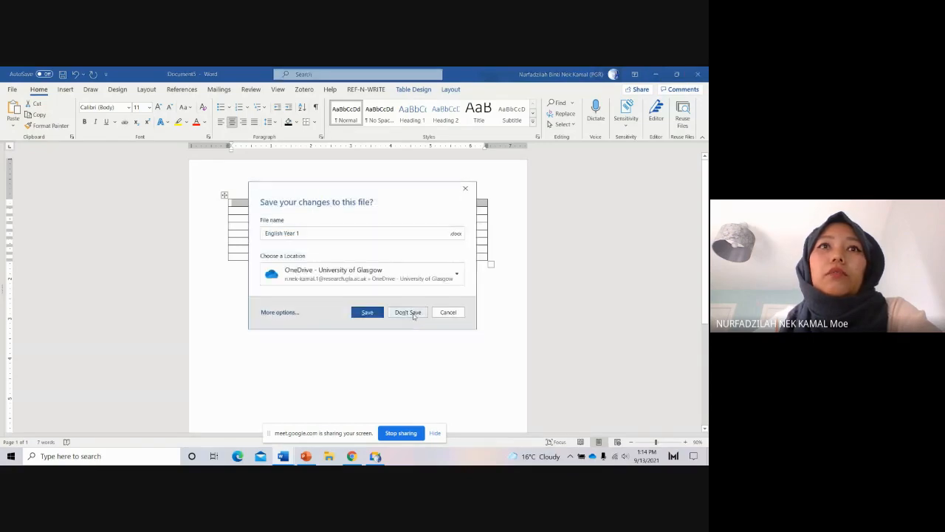
click(408, 312)
Step: Switch to the Google Meet call and view the list of people asking to join
click(352, 455)
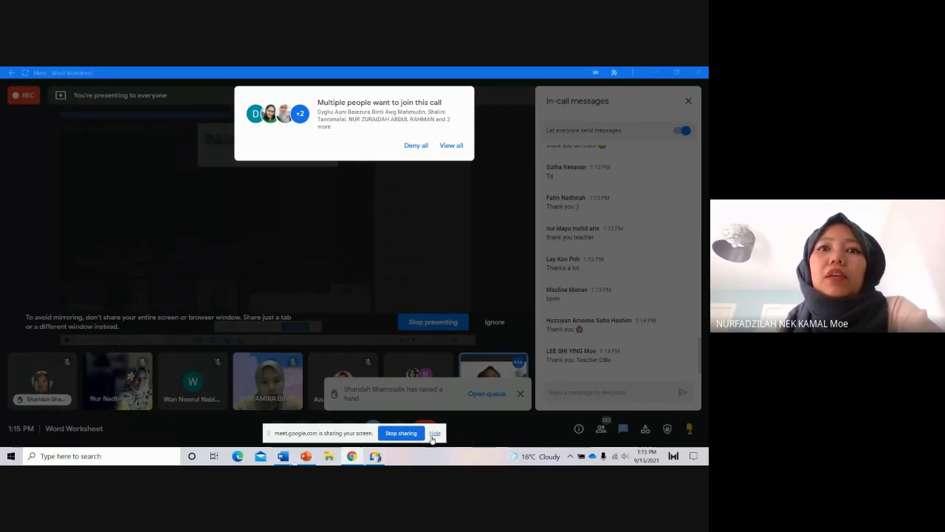
click(452, 147)
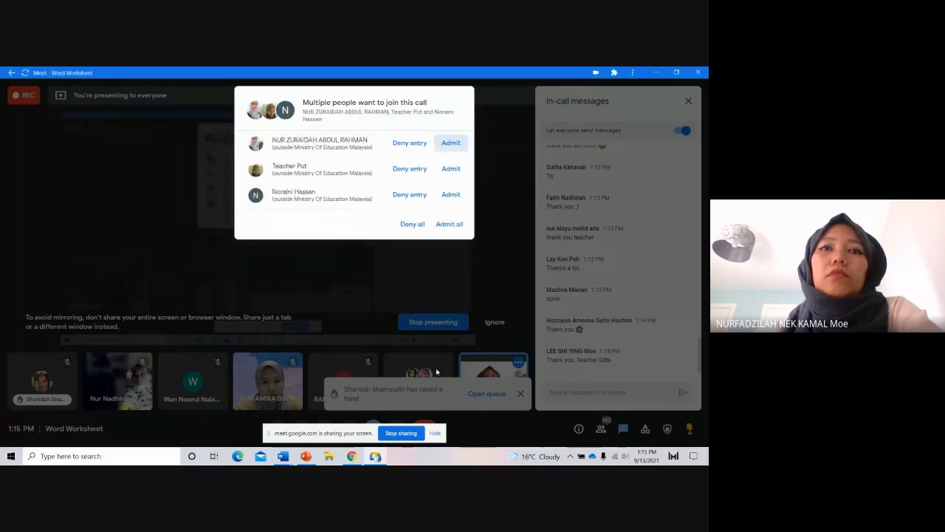
click(353, 459)
click(353, 460)
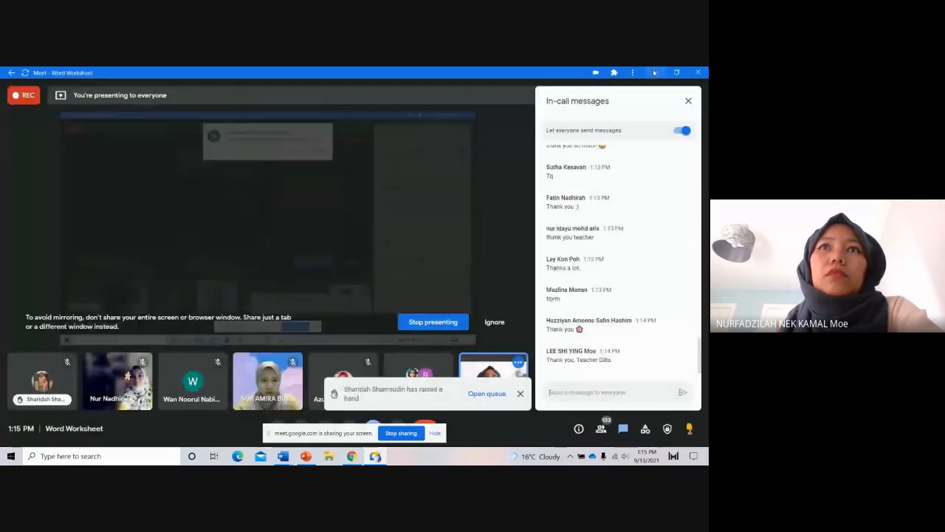
Step: Minimize the open Meet, Word and PowerPoint windows to clear the desktop
click(655, 72)
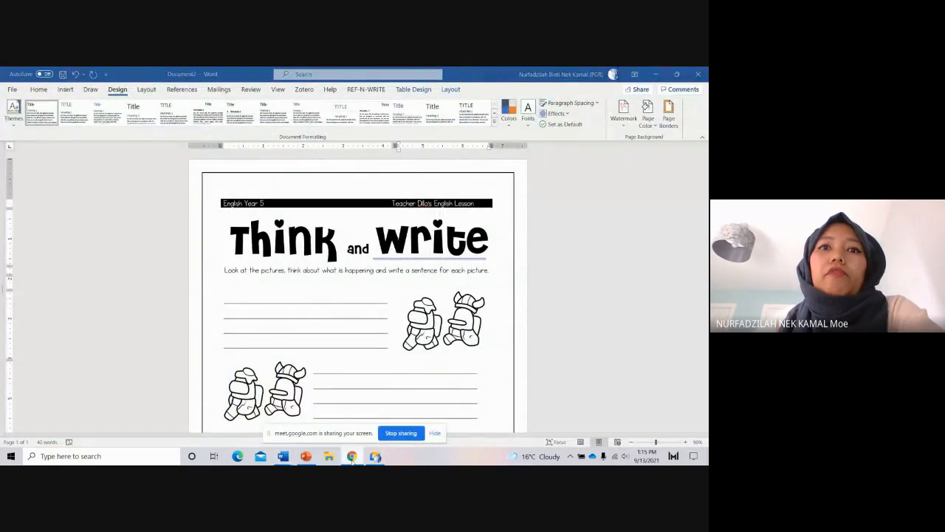
click(655, 75)
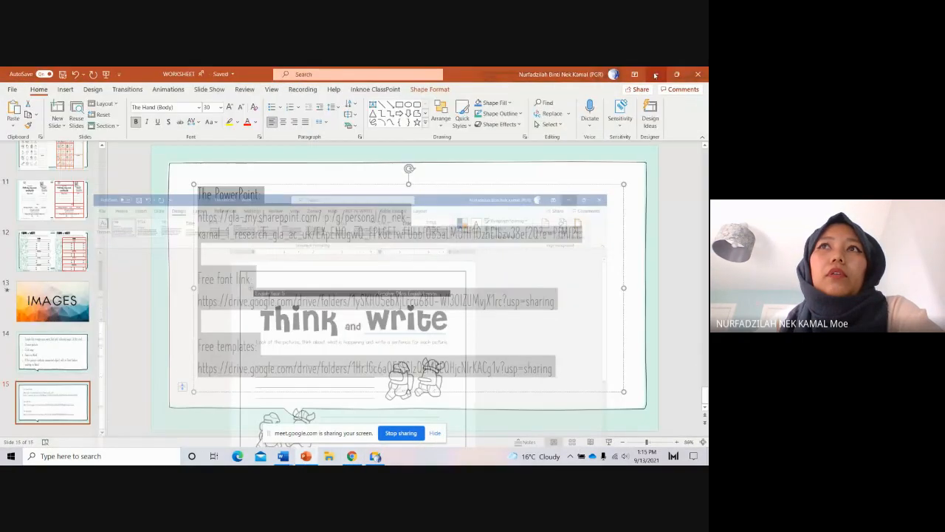
click(655, 75)
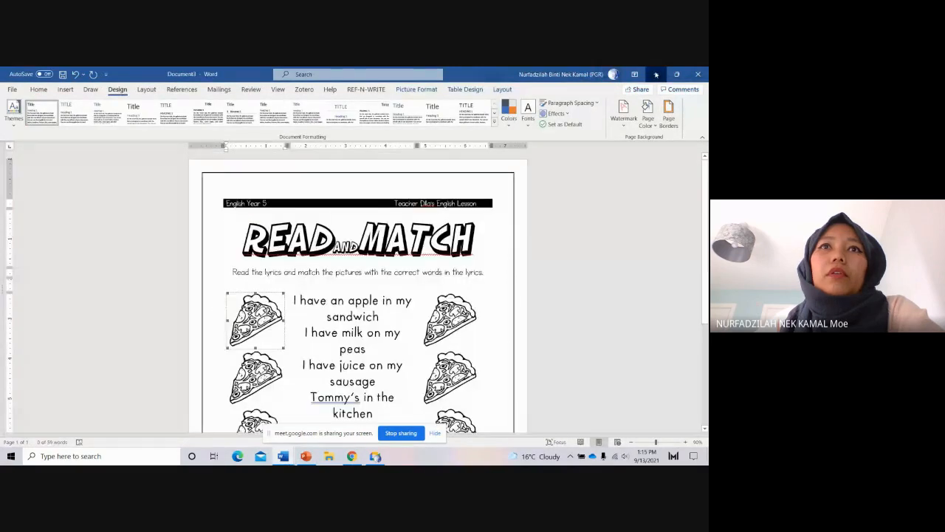
click(655, 75)
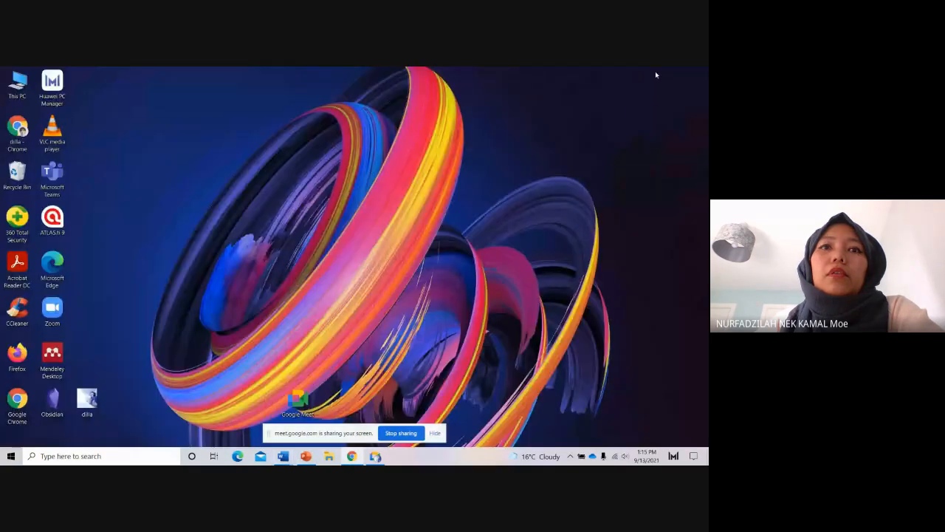
Step: Switch to Chrome and bring up a browser window
click(352, 457)
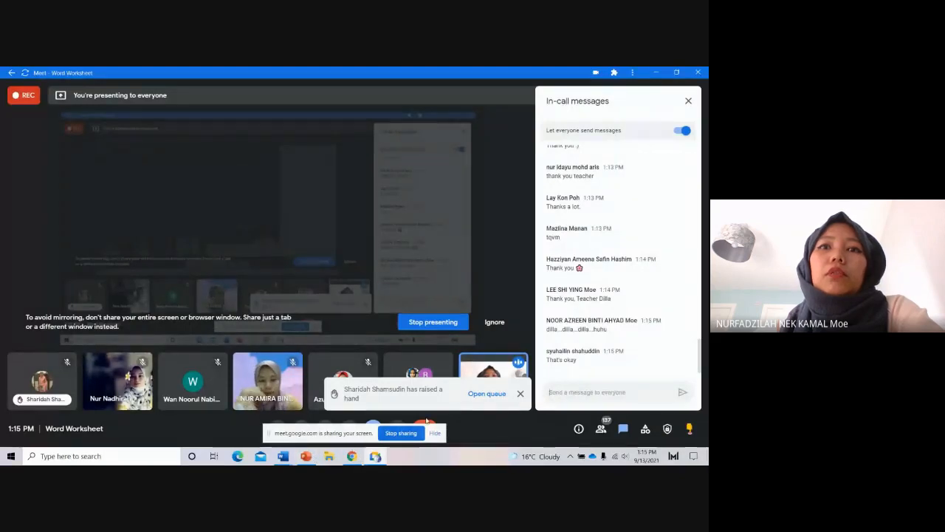
click(355, 459)
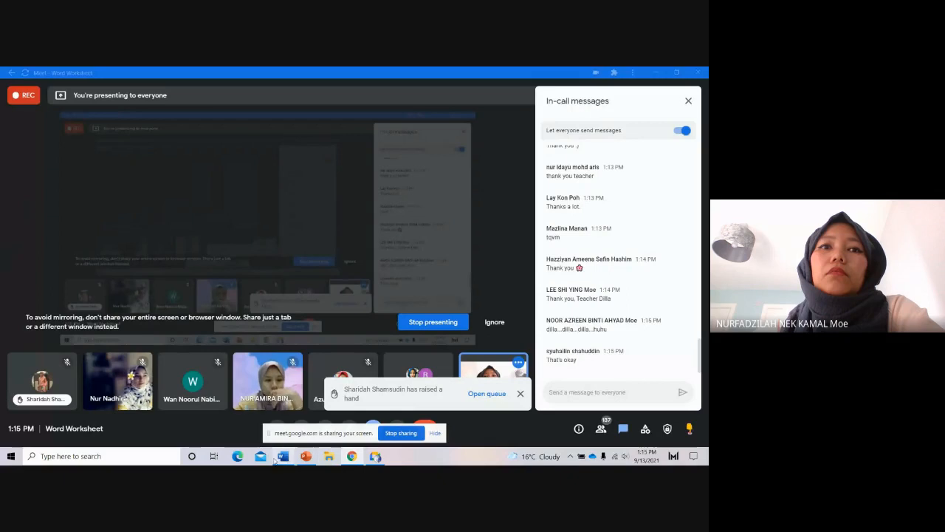
mouse_move(290, 460)
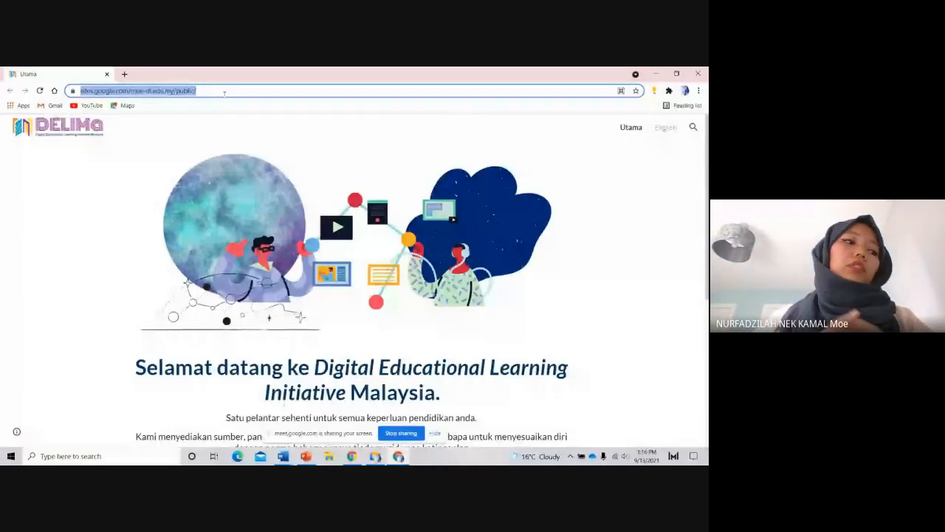
Step: Search Google for "free fonts"
text(fr)
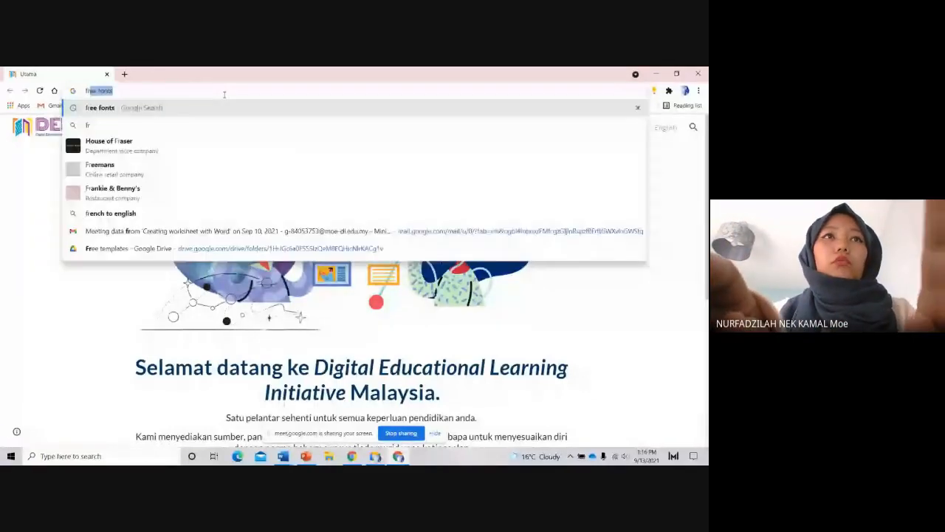
text(ee )
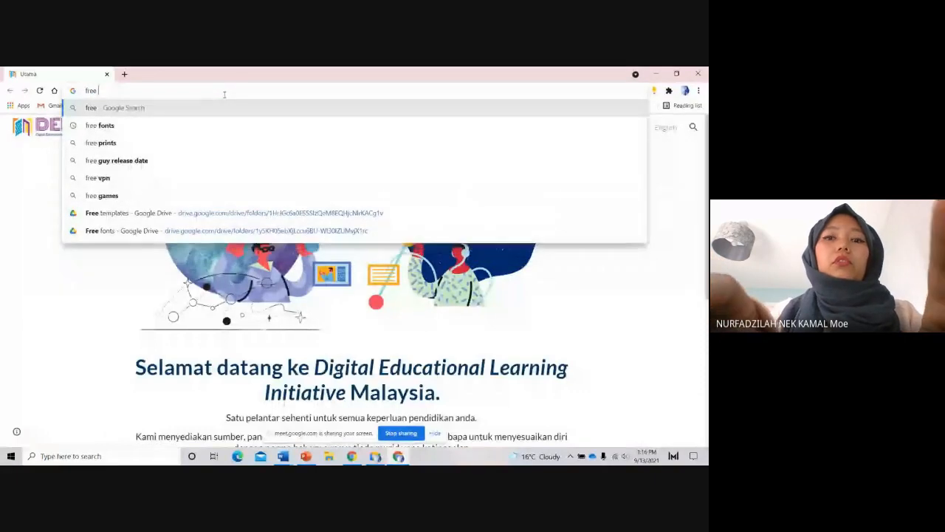
text(font)
key(BackSpace)
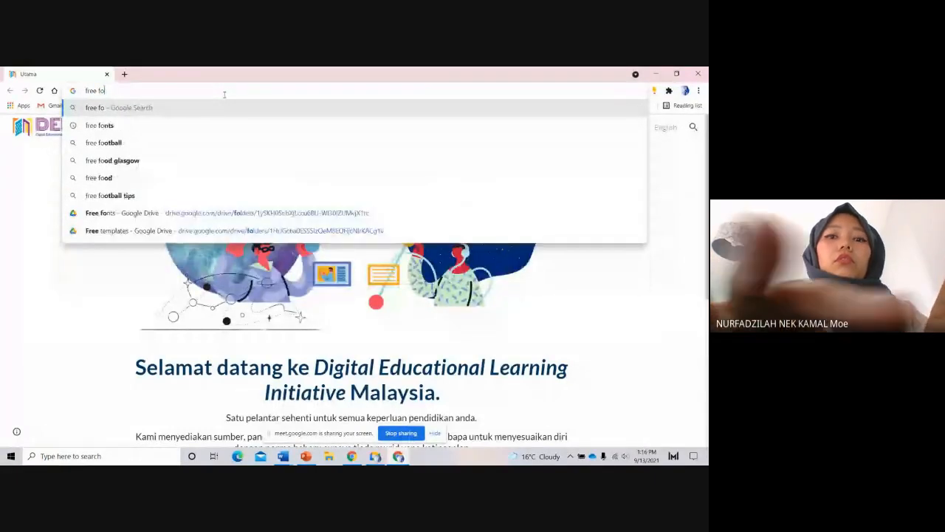
text(nts)
key(Return)
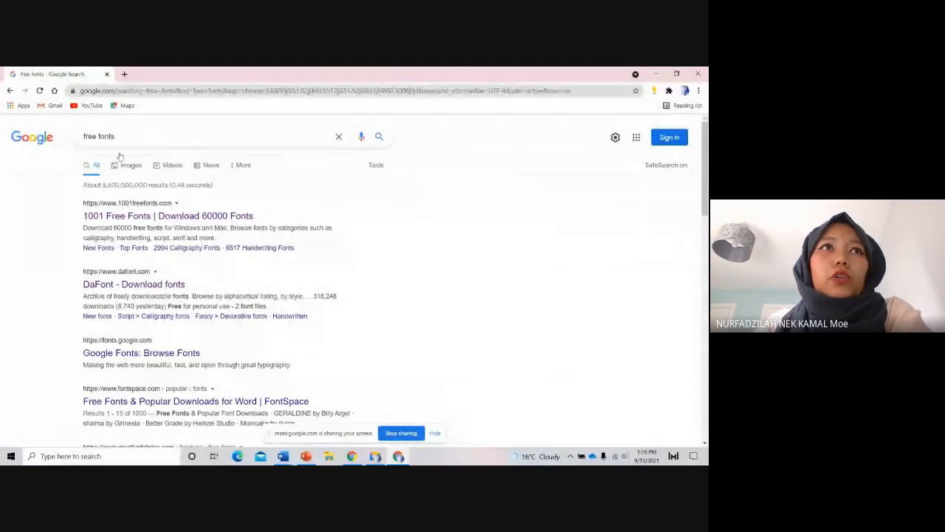
Step: Check the in-call messages in the Google Meet window and minimize the call
click(398, 458)
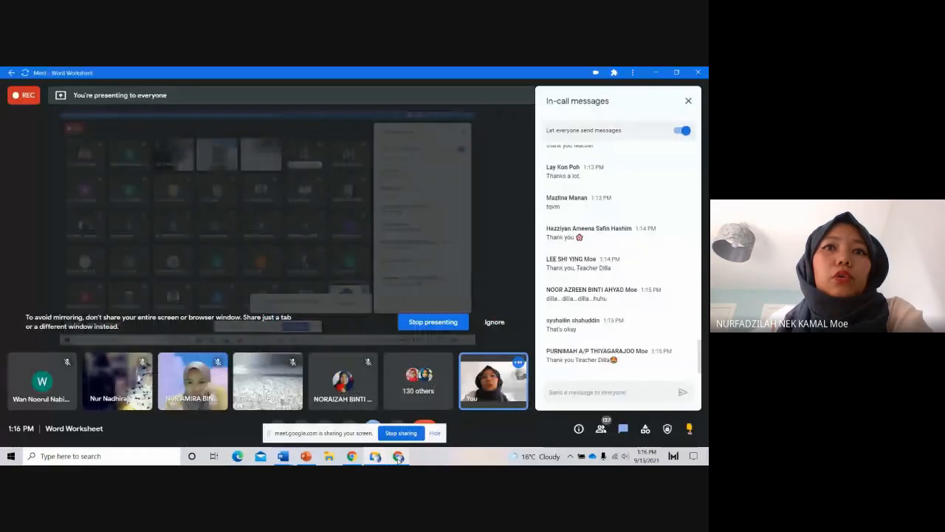
click(377, 458)
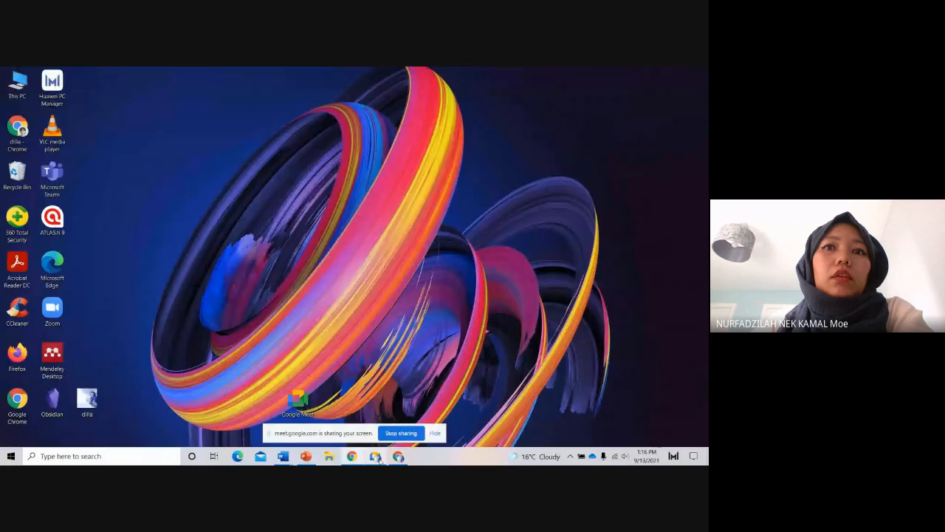
click(377, 458)
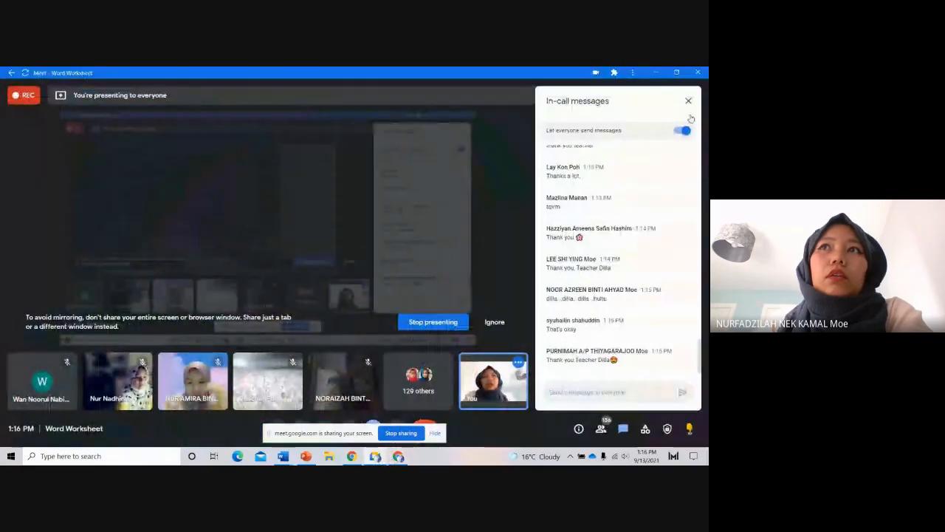
click(655, 74)
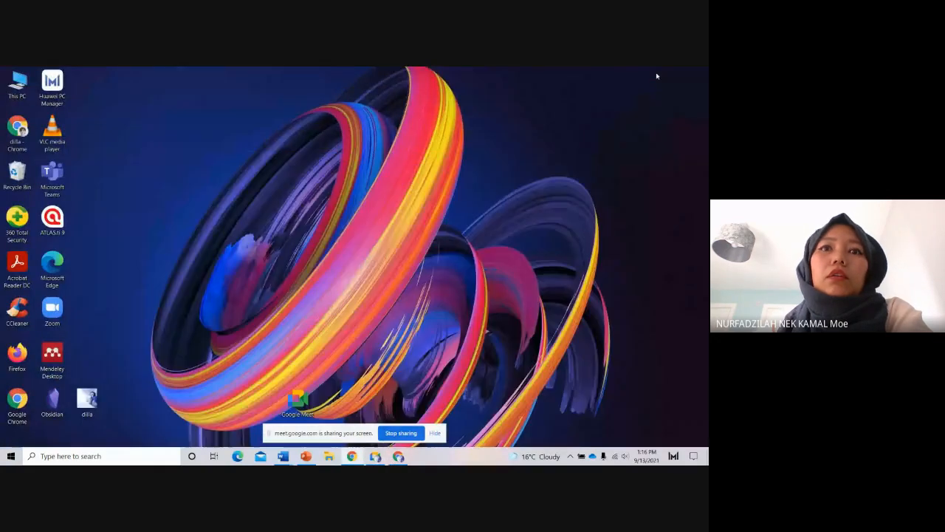
Step: Return to the Chrome window with the search results and open the DaFont website
click(398, 458)
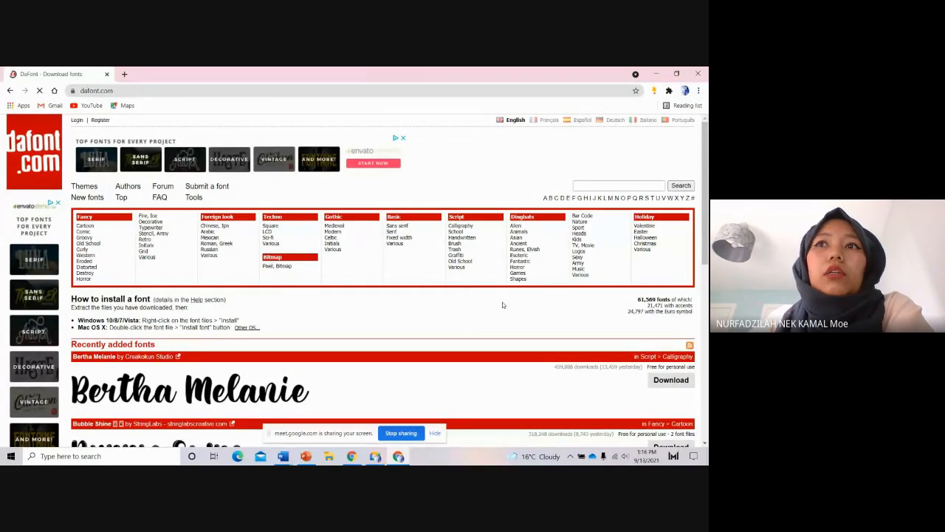
scroll(504, 305, down, 1)
scroll(503, 305, up, 1)
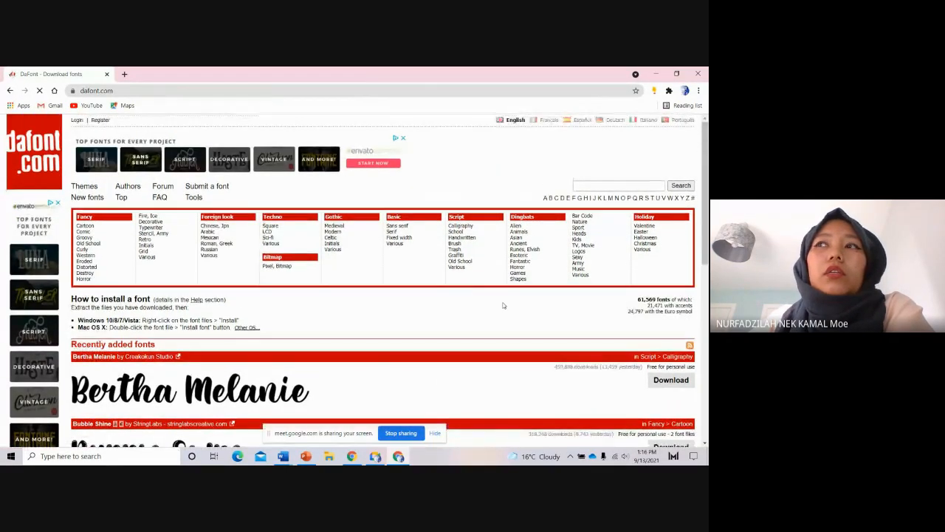
Step: Browse the fonts in DaFont's Fancy > Cartoon and Fancy > Comic categories
click(86, 226)
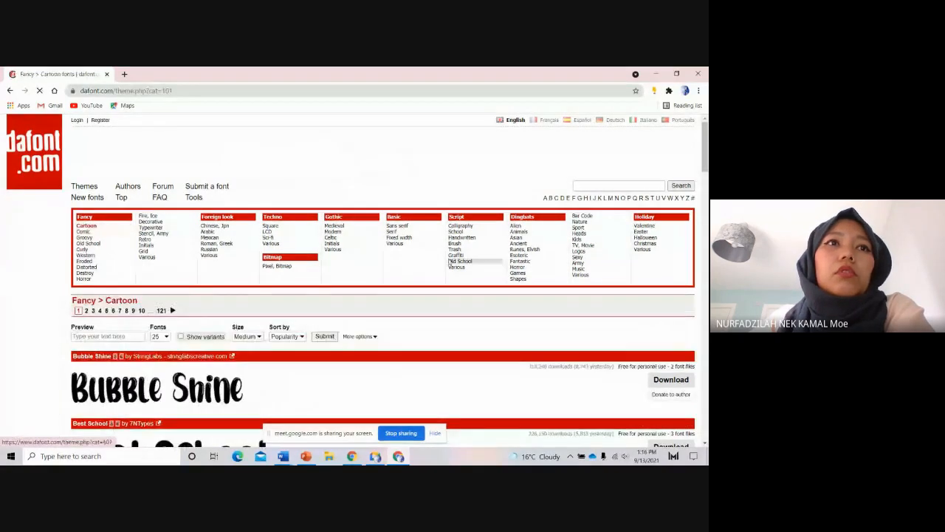
scroll(449, 262, down, 15)
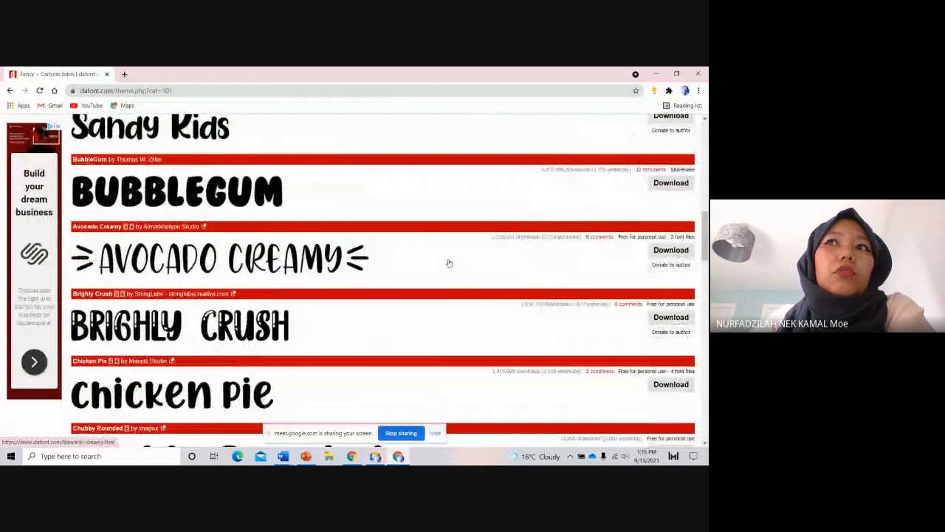
scroll(448, 262, up, 12)
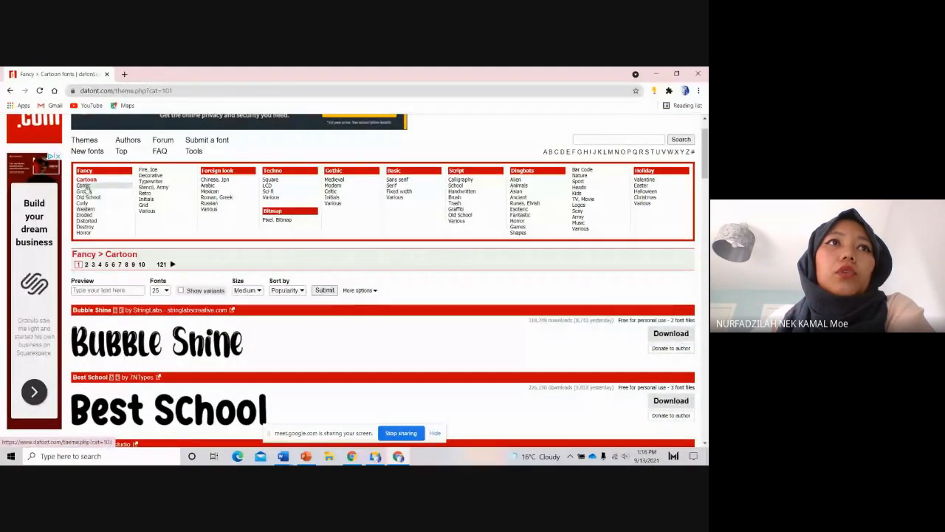
click(84, 186)
scroll(521, 288, down, 5)
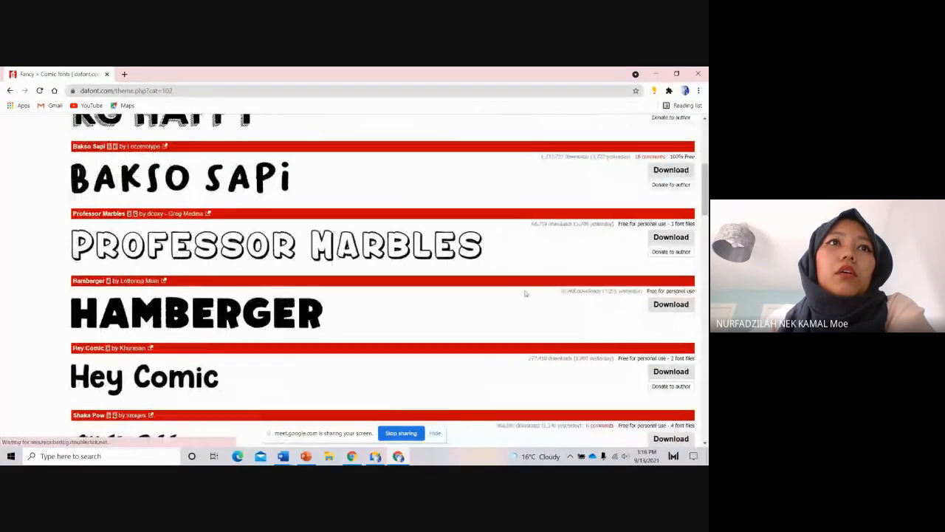
scroll(526, 294, down, 3)
scroll(524, 295, up, 6)
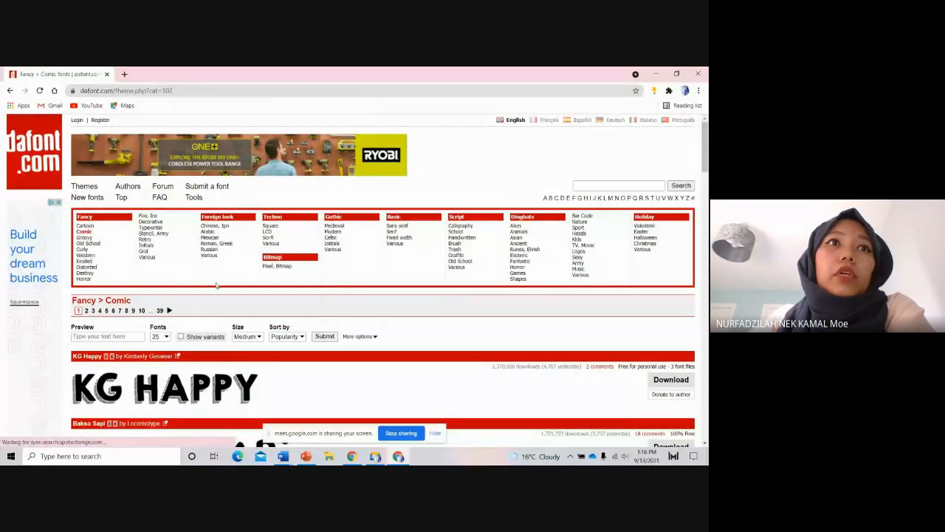
Step: Open the Fancy > Horror category and look through its font samples
click(84, 278)
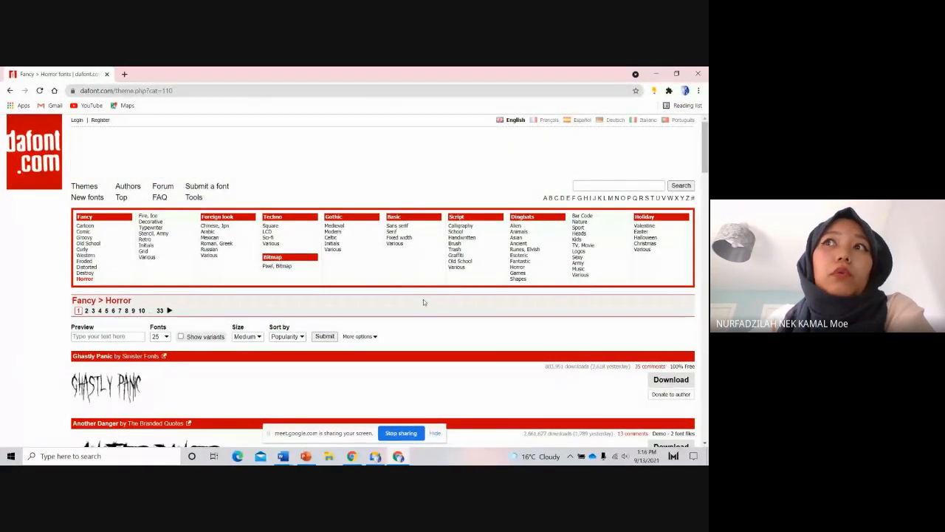
scroll(469, 303, down, 3)
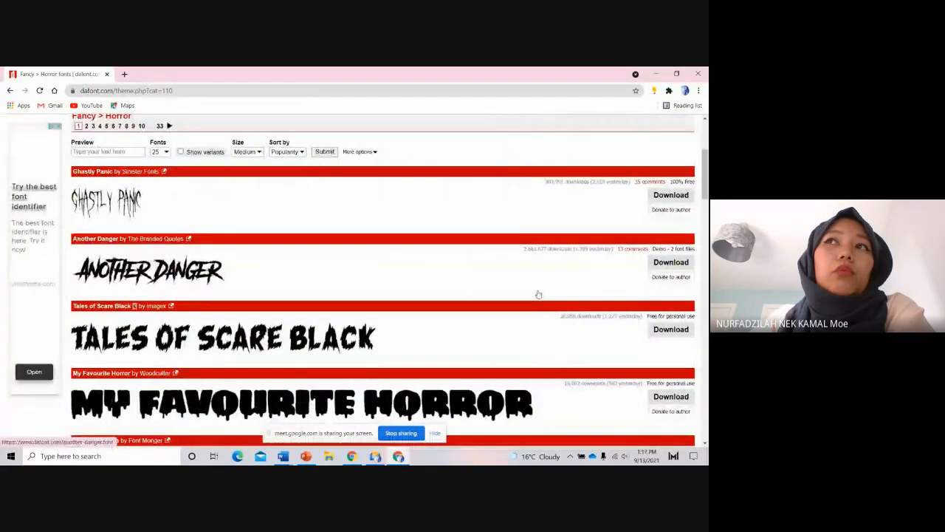
scroll(538, 294, down, 1)
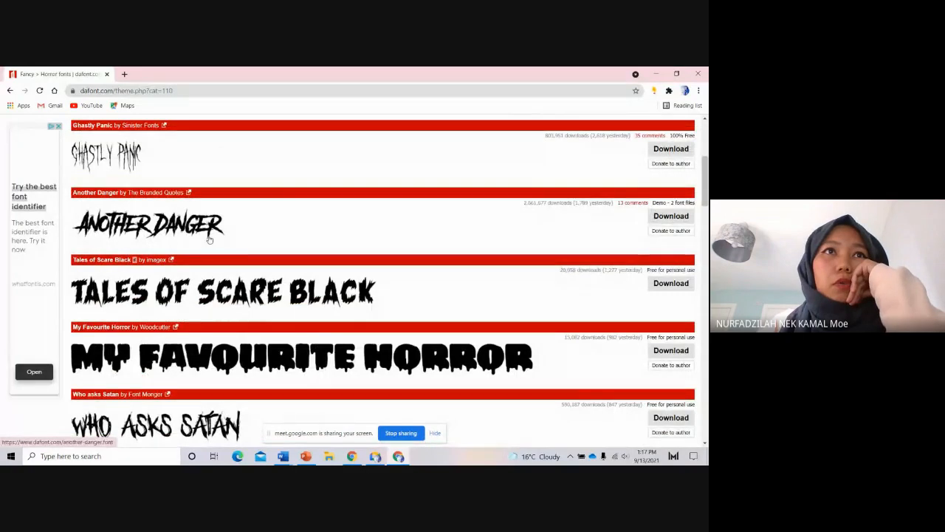
scroll(210, 380, down, 2)
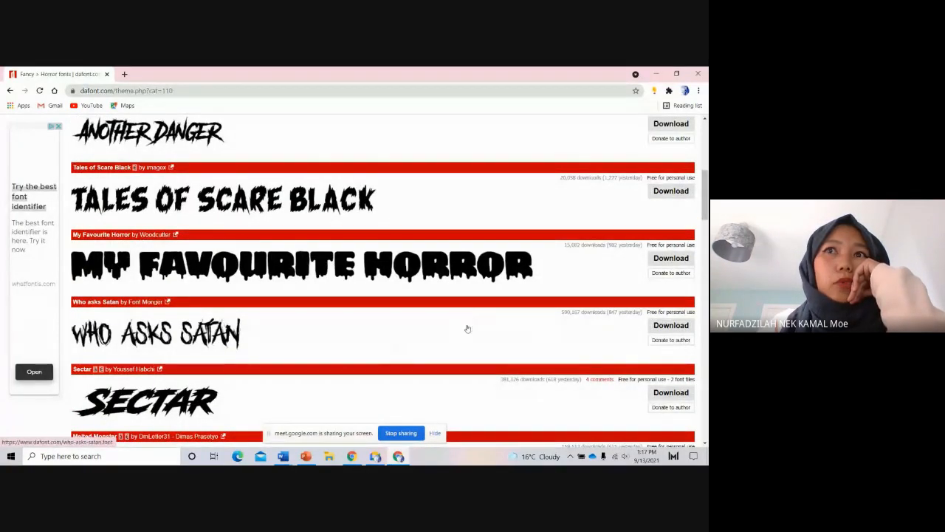
scroll(478, 326, up, 5)
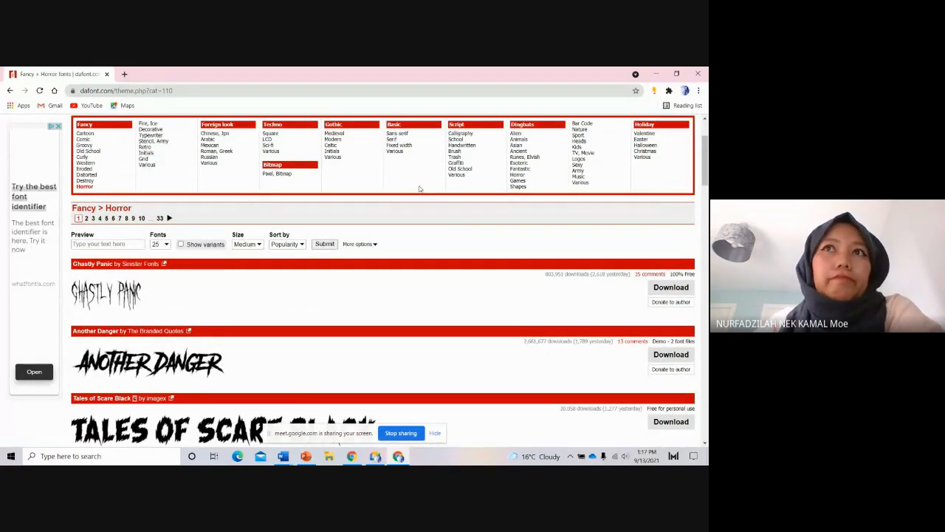
scroll(582, 175, up, 2)
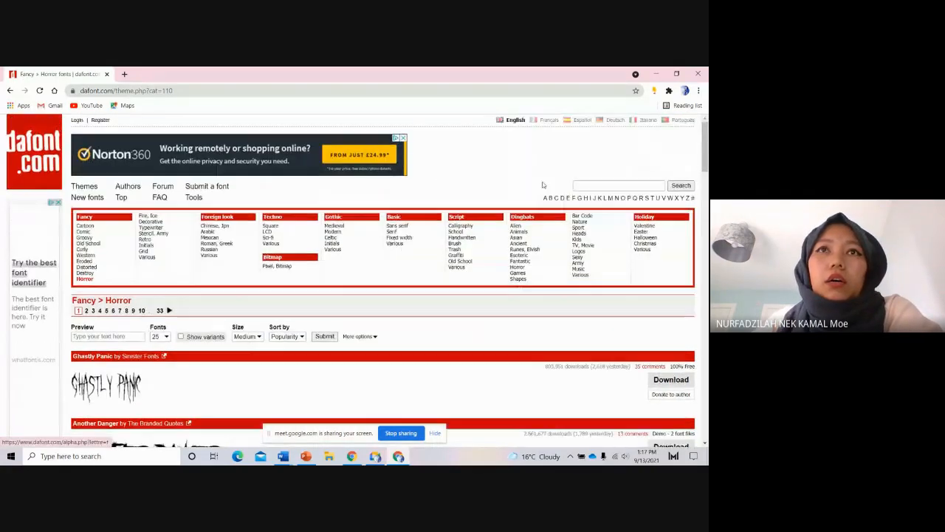
Step: Open the Script > School category and examine its handwriting and tracing fonts
click(461, 234)
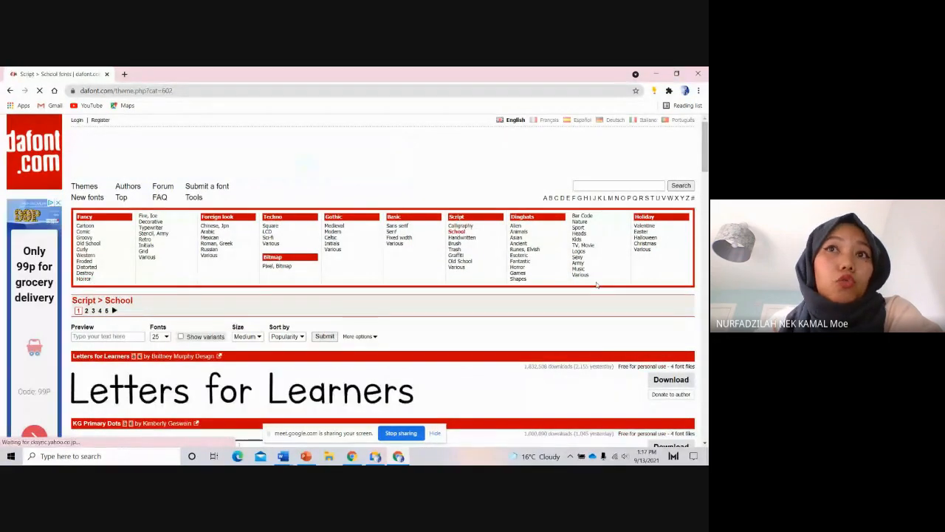
scroll(602, 289, down, 3)
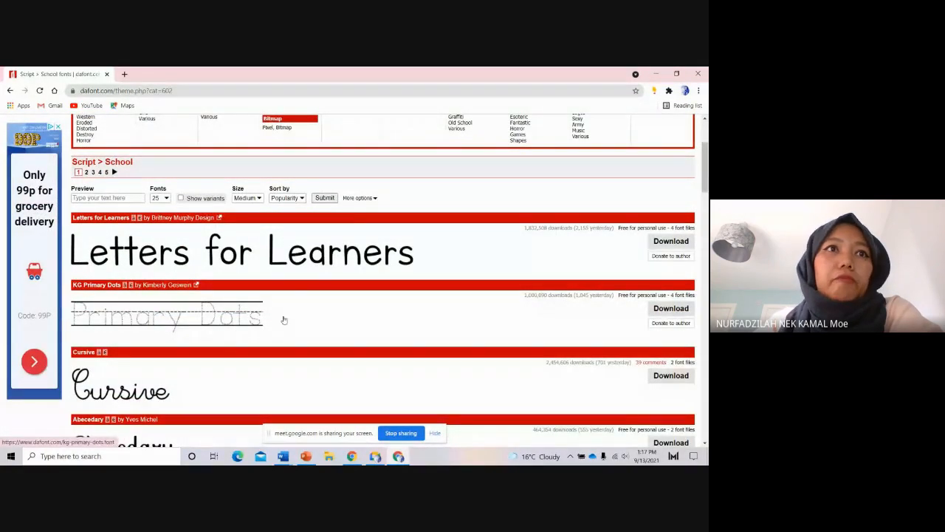
scroll(284, 319, down, 6)
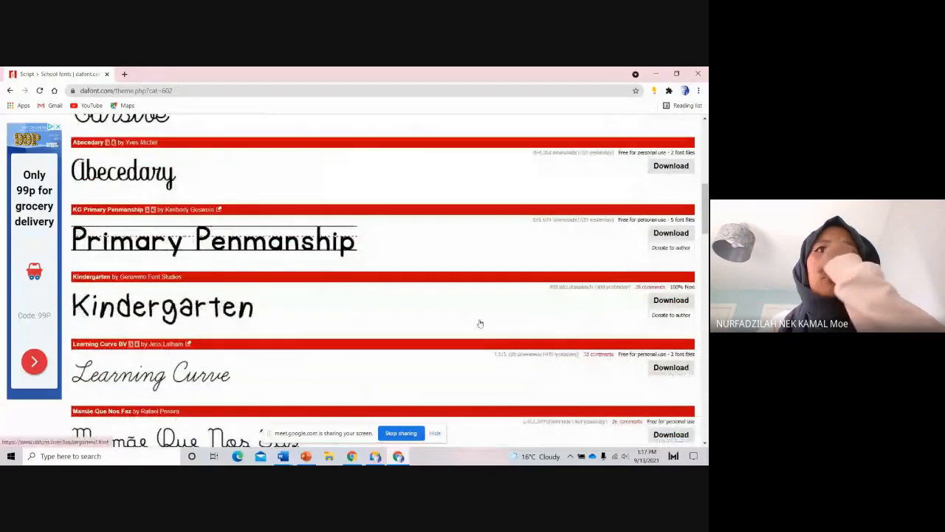
scroll(443, 321, down, 9)
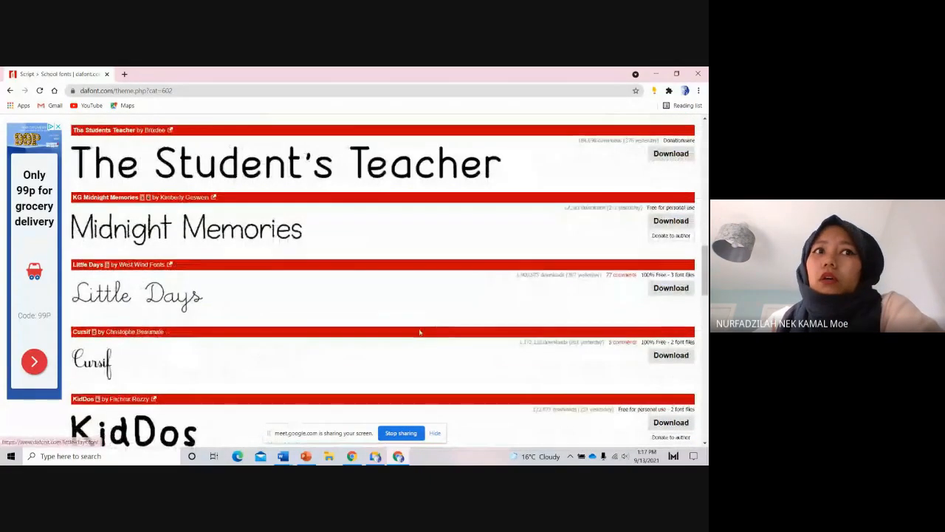
scroll(443, 321, down, 3)
scroll(447, 310, up, 16)
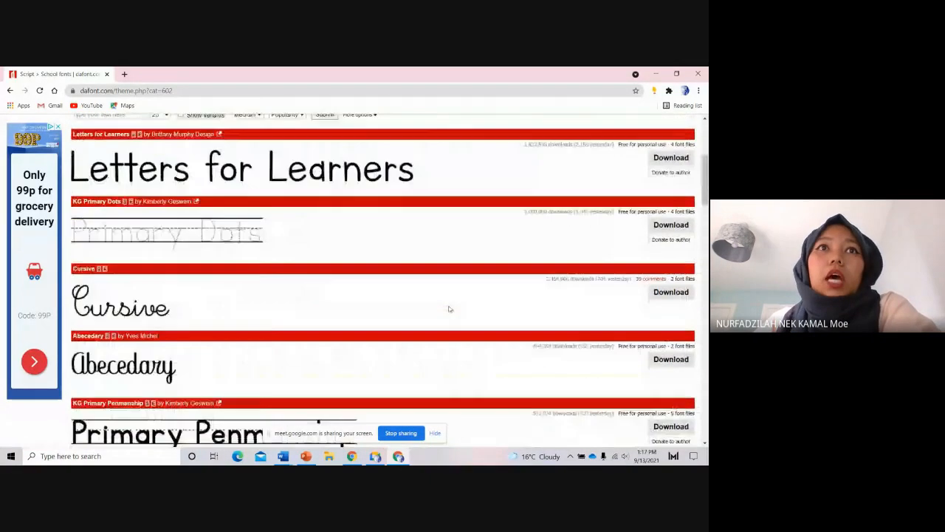
scroll(449, 309, up, 4)
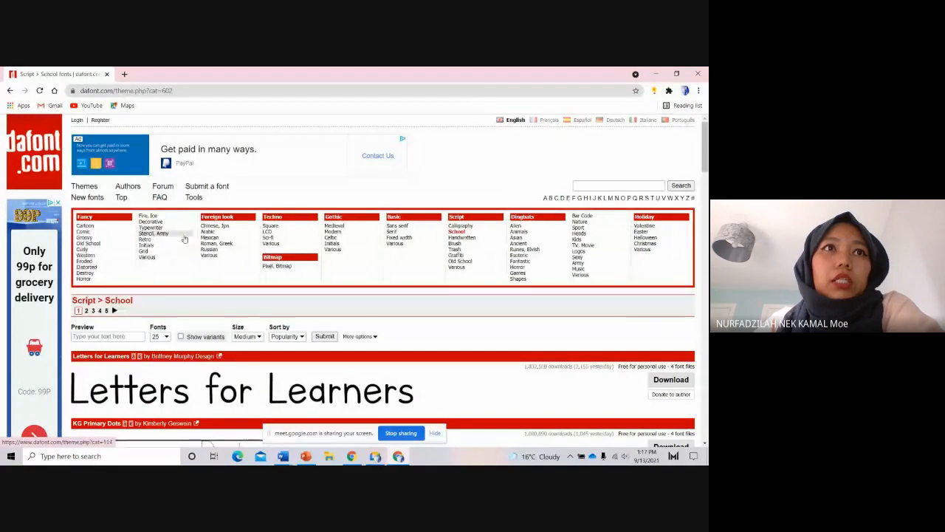
Step: Open the Fancy > Decorative category and download the KG A Little Swag font
click(155, 223)
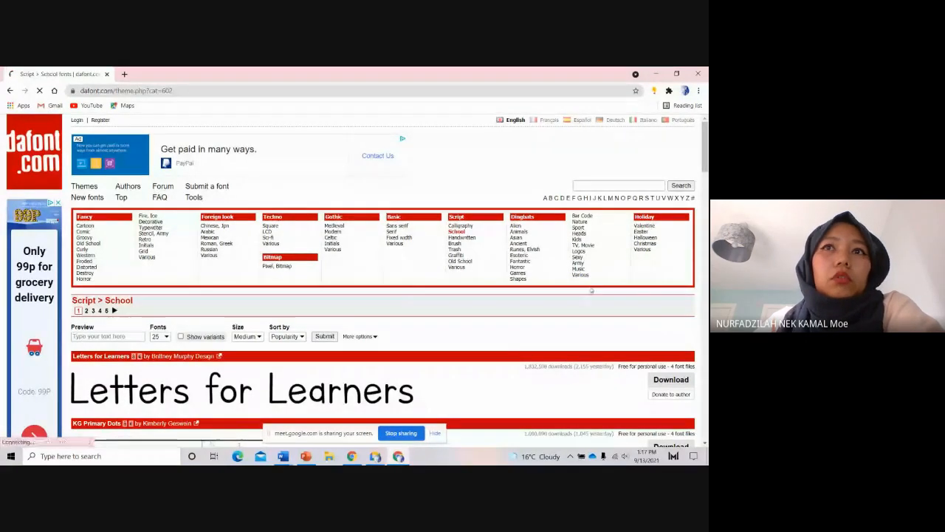
scroll(589, 296, down, 5)
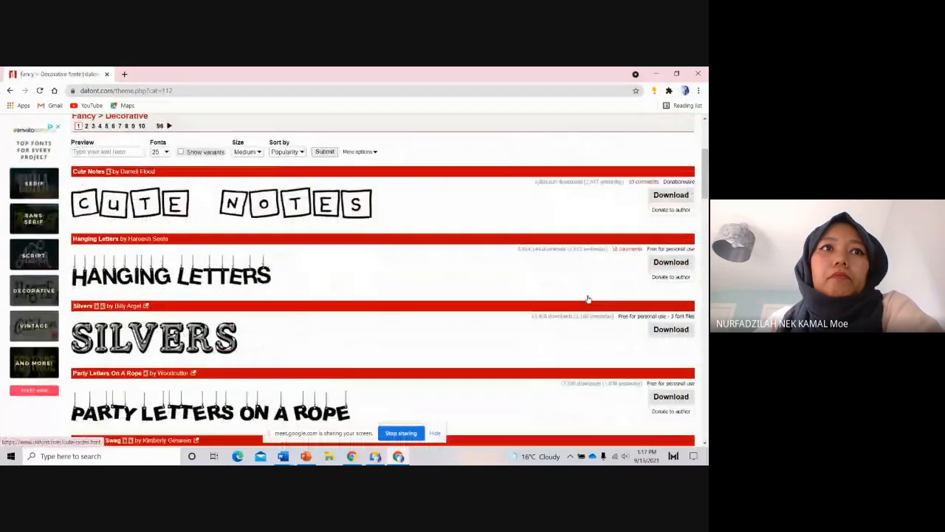
scroll(589, 298, down, 5)
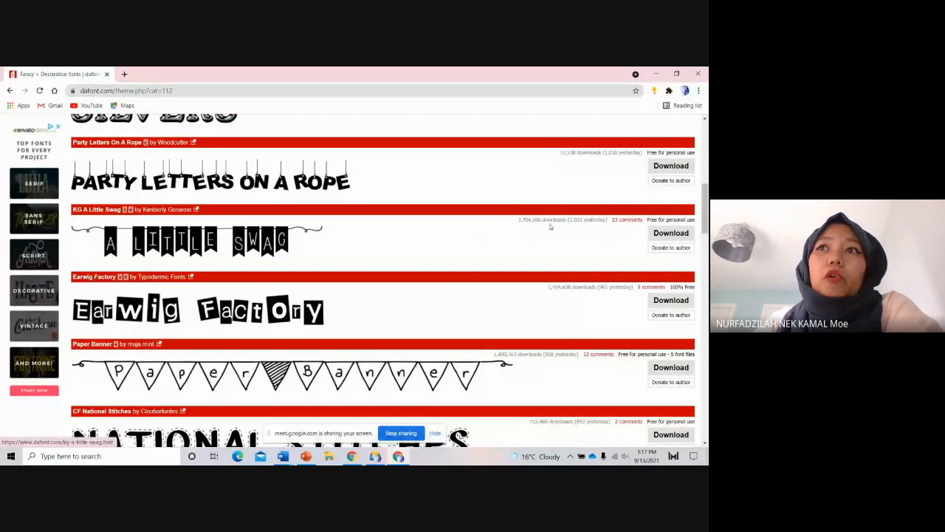
click(659, 233)
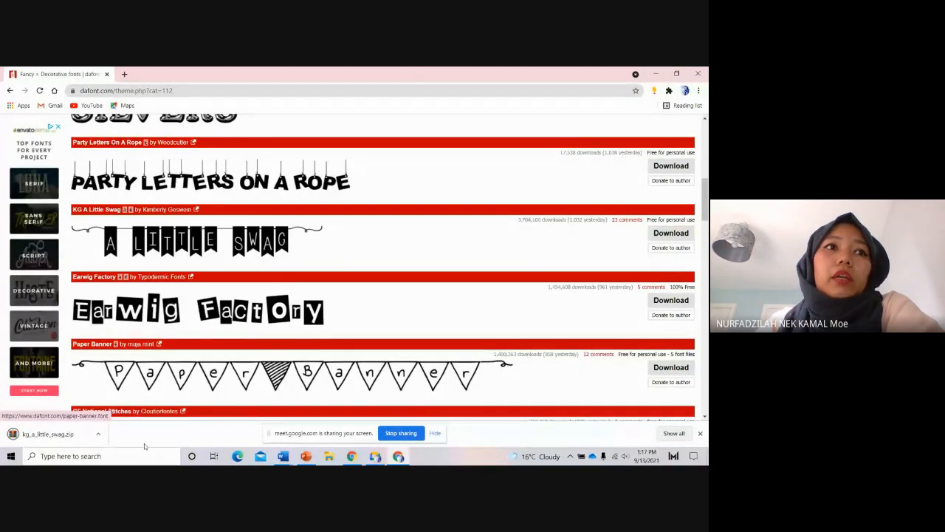
Step: Open the downloaded kg_a_little_swag.zip, dismiss the WinRAR licence notice and open the KGALittleSwag.ttf font file
click(100, 435)
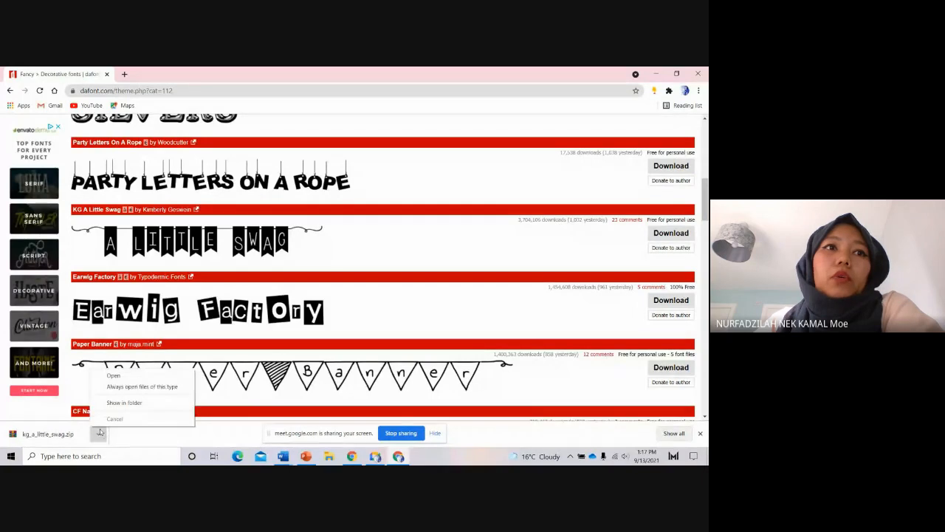
click(112, 374)
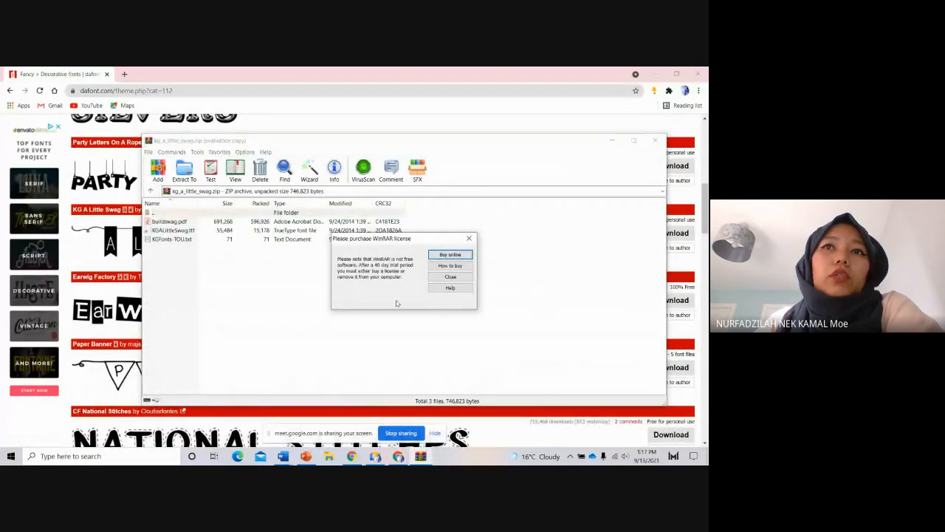
click(469, 238)
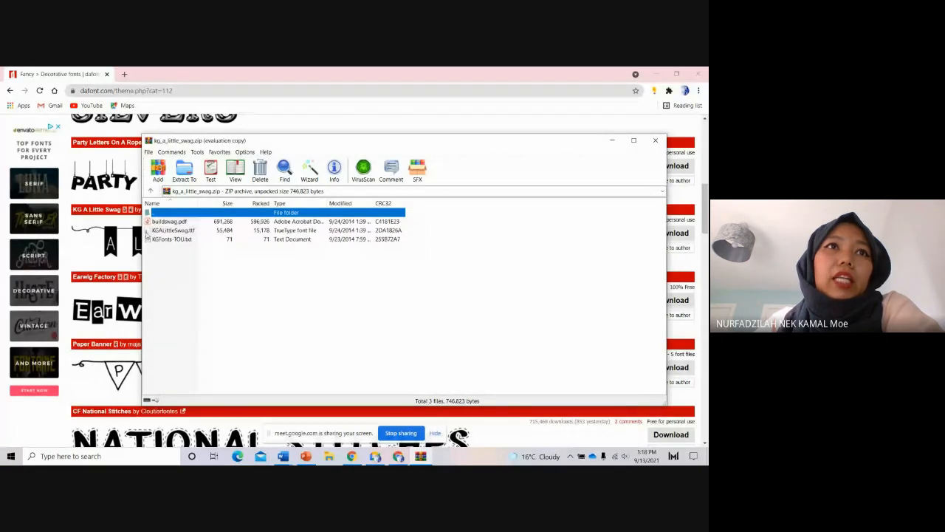
double_click(164, 230)
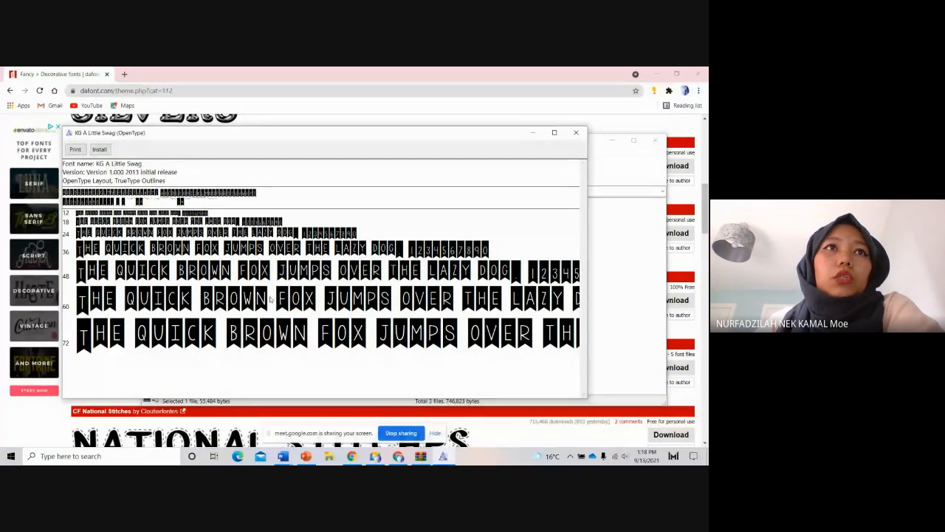
Step: Install the KG A Little Swag font, then close its preview and the archive
click(99, 150)
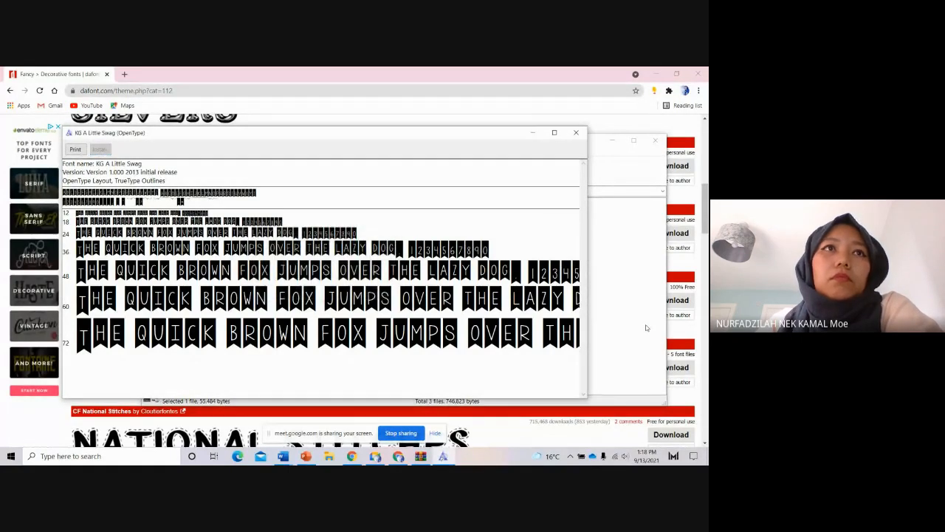
click(580, 134)
click(655, 139)
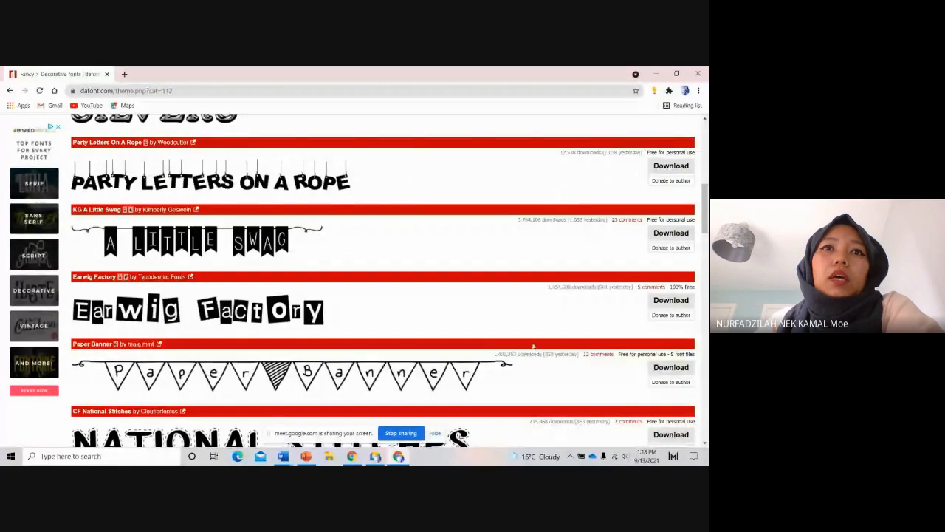
Step: Switch to the Think and Write worksheet in Word and look for KG A Little Swag in the list of available fonts
click(284, 457)
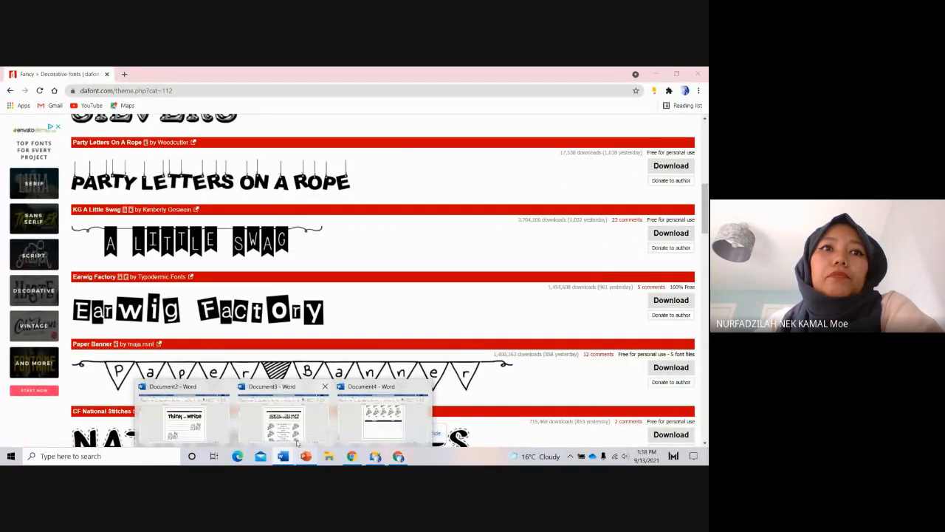
click(224, 428)
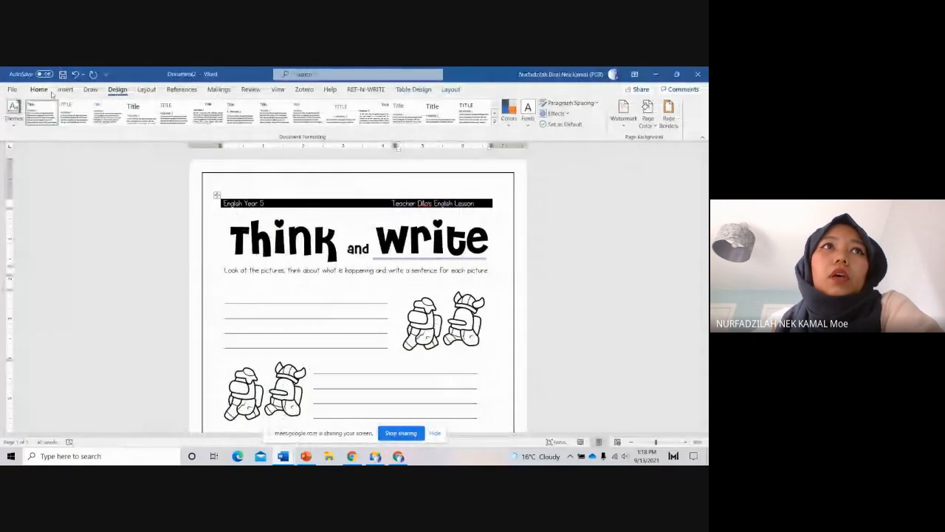
click(42, 90)
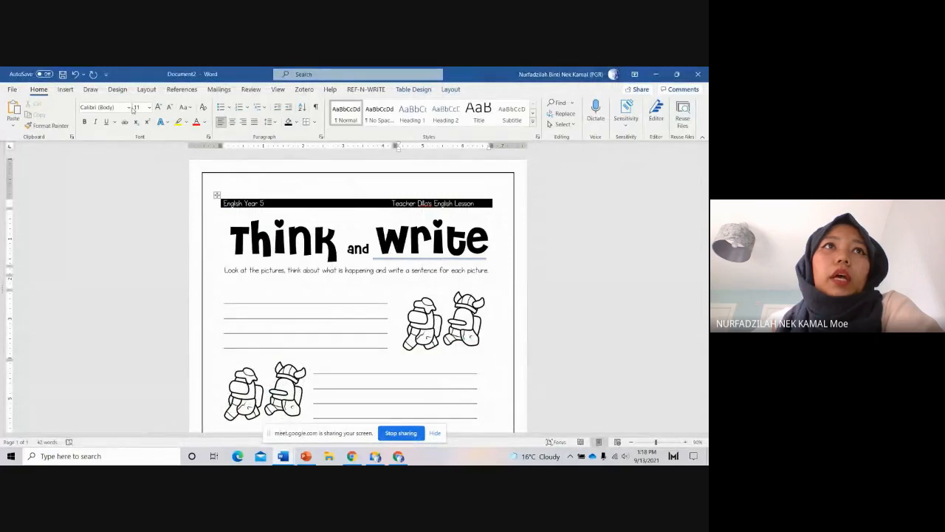
click(128, 107)
scroll(181, 255, down, 5)
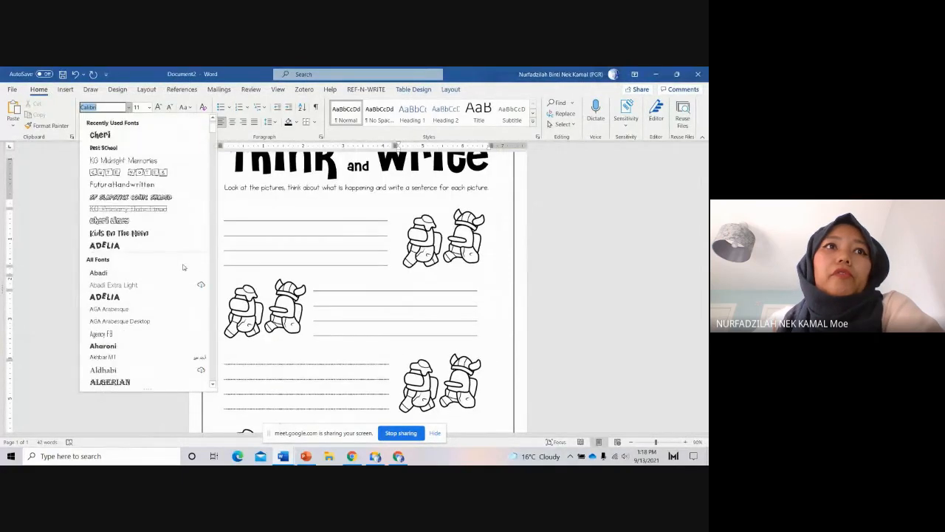
scroll(183, 267, down, 12)
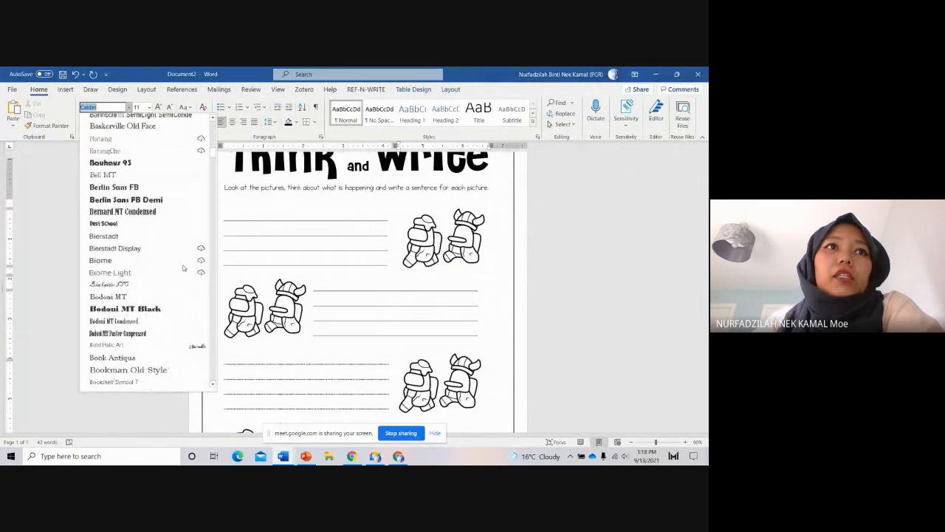
scroll(183, 267, down, 2)
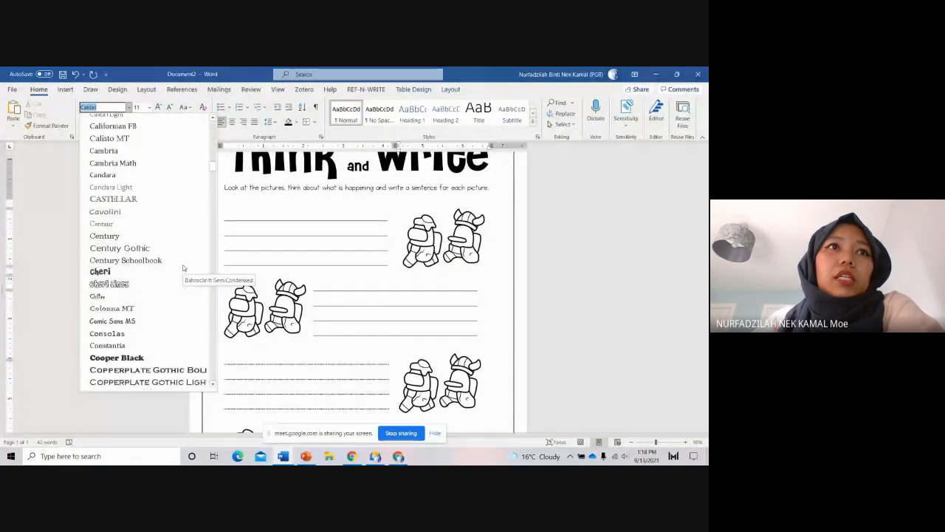
scroll(183, 268, down, 10)
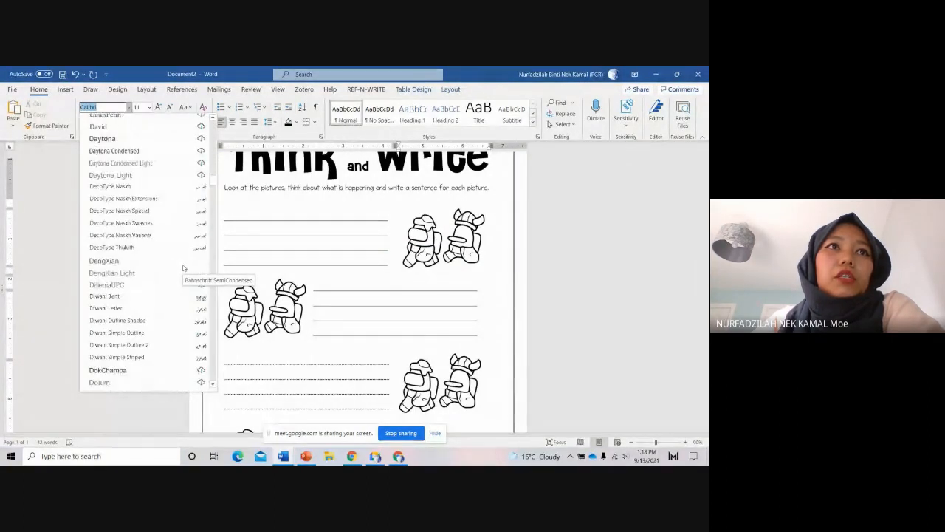
scroll(183, 267, down, 8)
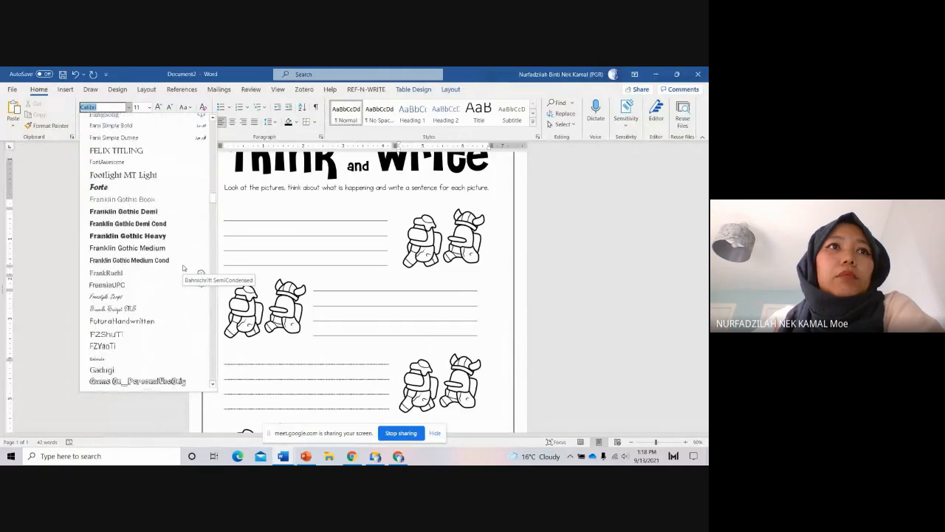
scroll(183, 267, down, 8)
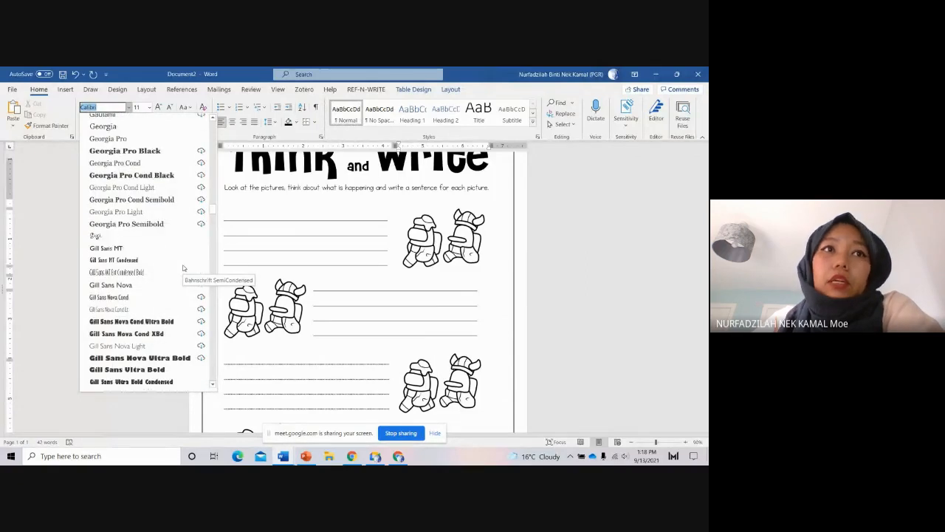
scroll(183, 267, down, 10)
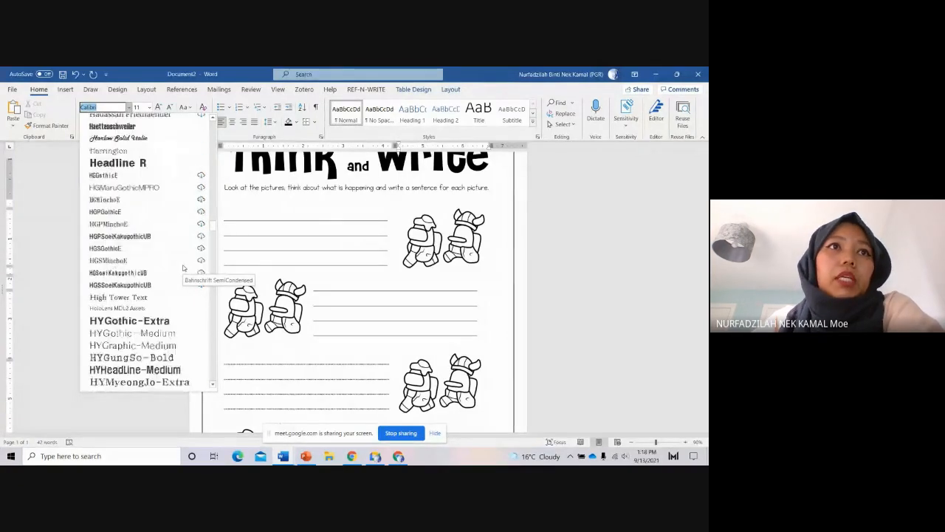
scroll(183, 267, down, 4)
scroll(182, 267, down, 5)
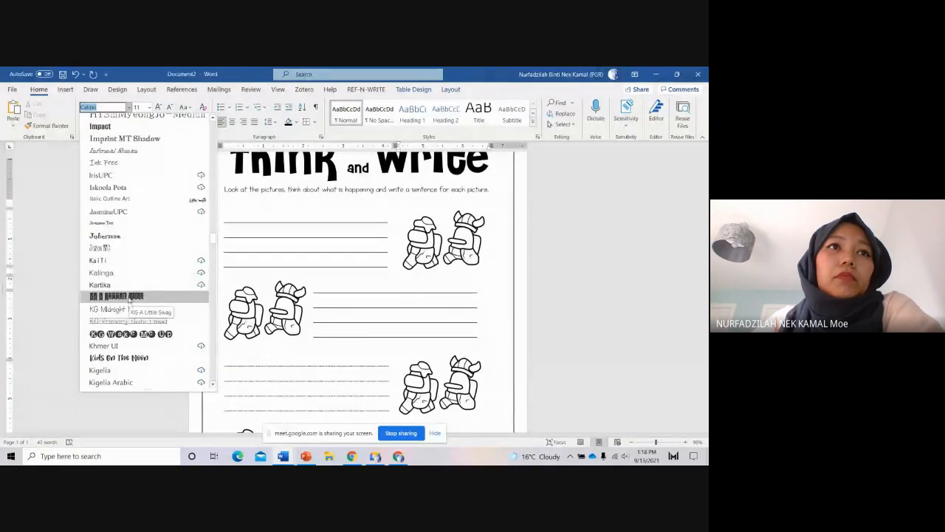
click(591, 272)
scroll(591, 273, up, 3)
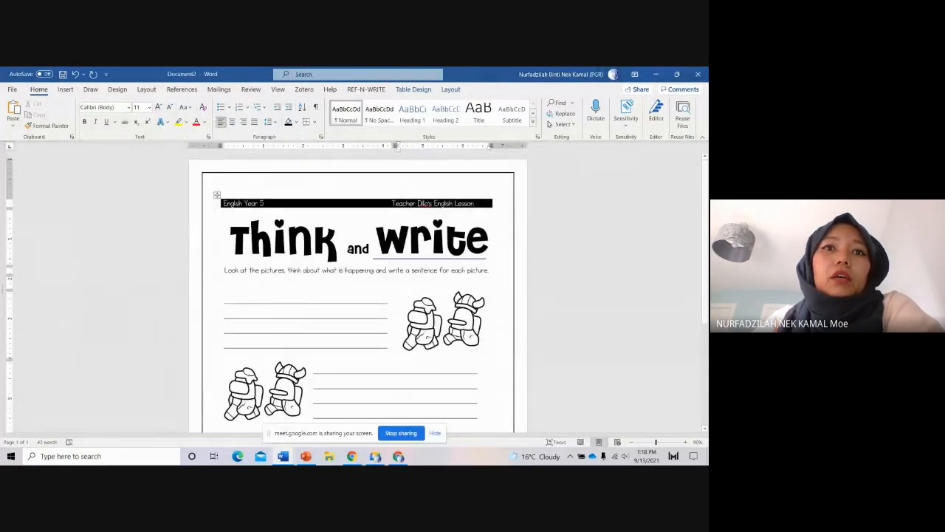
Step: Return to DaFont in Chrome, open the Fancy > Cartoon category and download the Bravary font
click(352, 457)
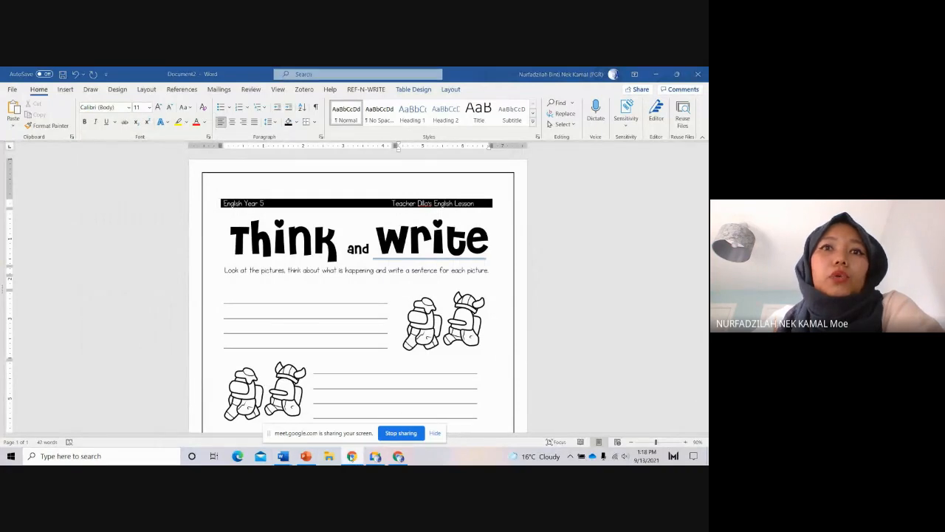
click(375, 457)
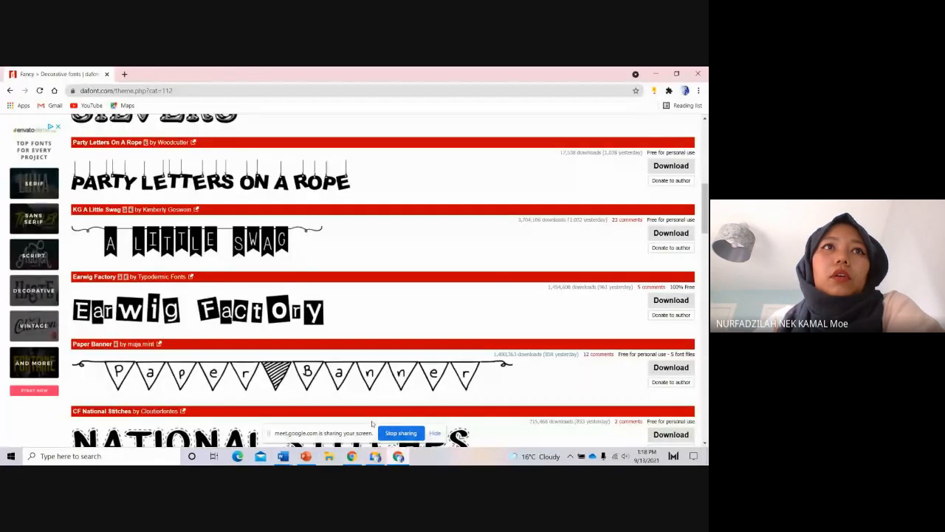
scroll(277, 191, up, 10)
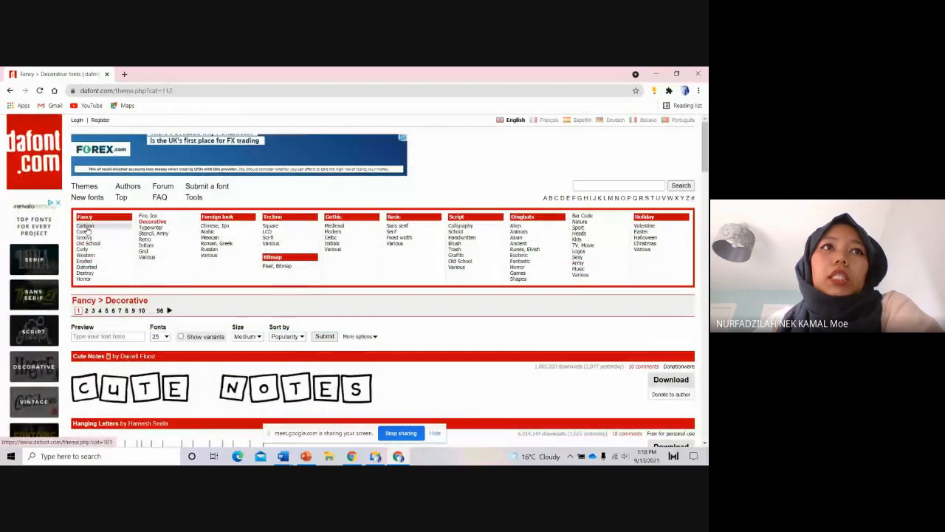
click(92, 226)
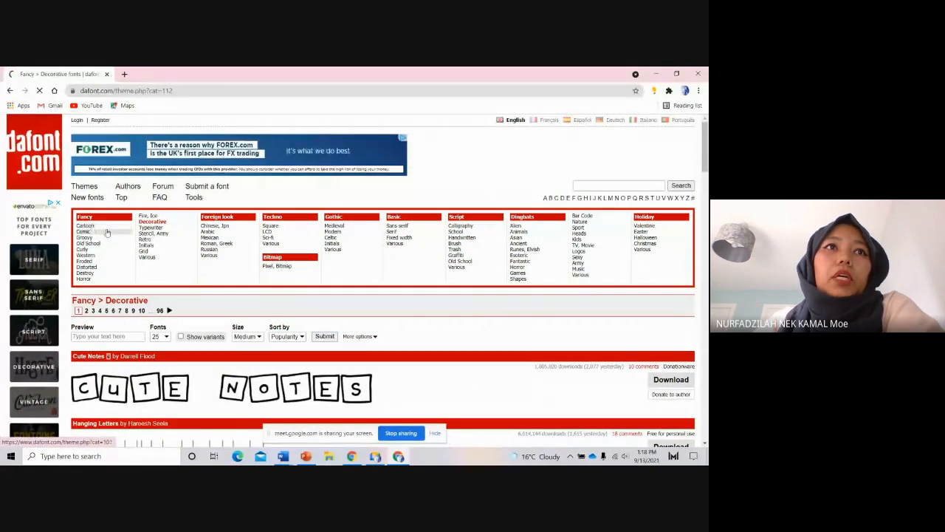
scroll(593, 316, down, 5)
scroll(593, 316, down, 5)
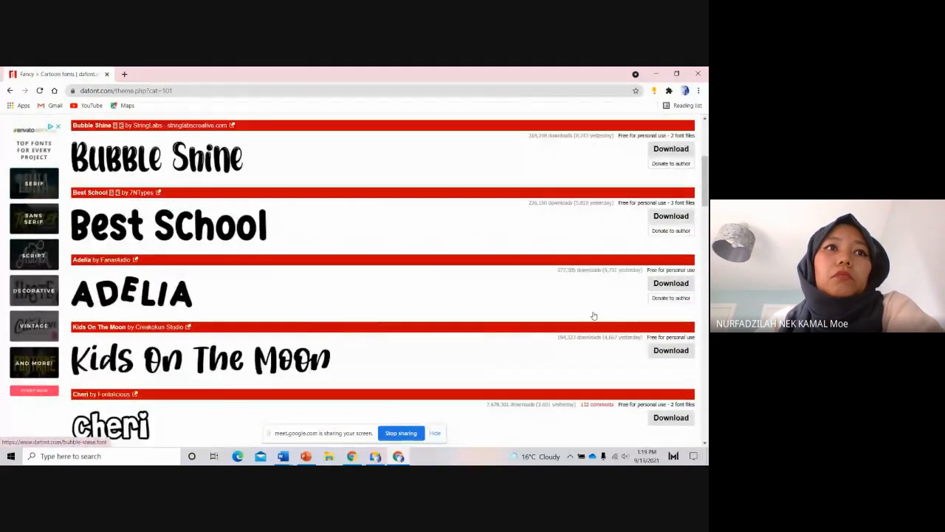
scroll(593, 316, down, 2)
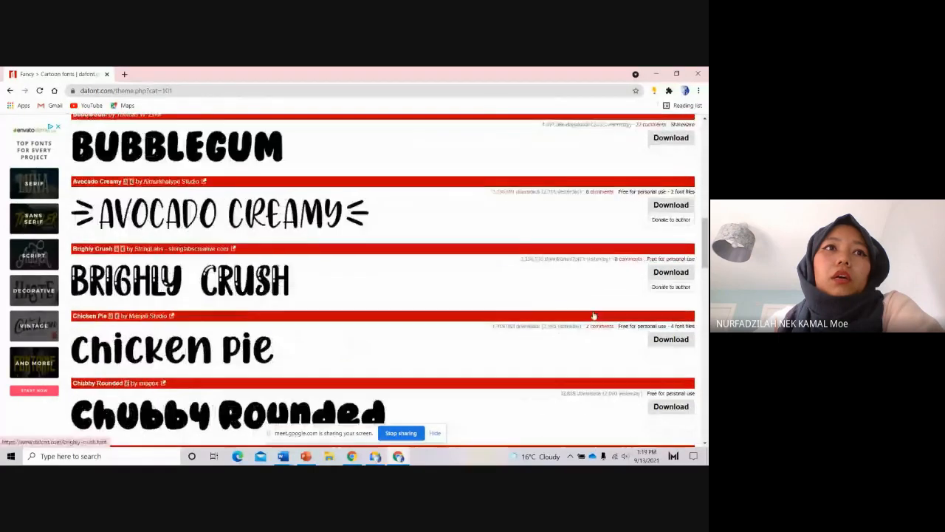
scroll(593, 315, down, 1)
scroll(593, 317, down, 1)
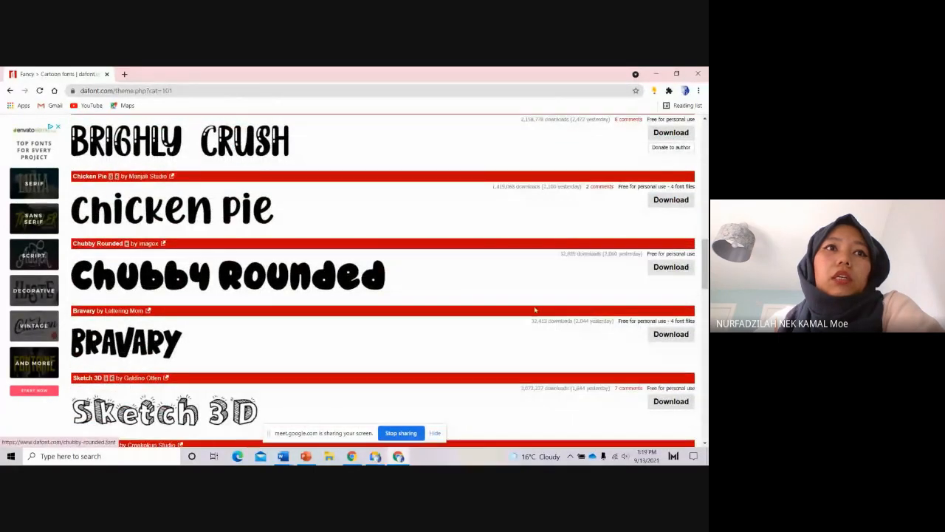
click(667, 334)
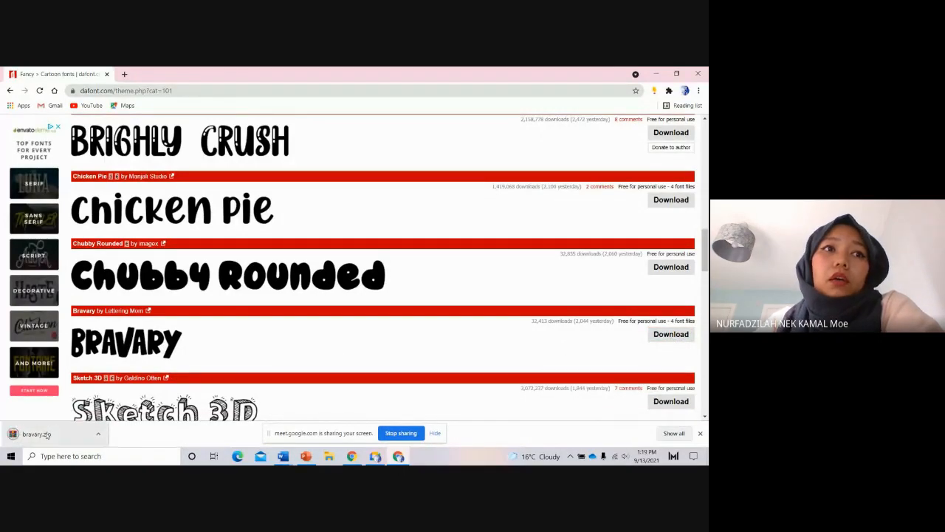
Step: Open the downloaded bravary.zip and dismiss the WinRAR trial notice
click(98, 435)
click(118, 376)
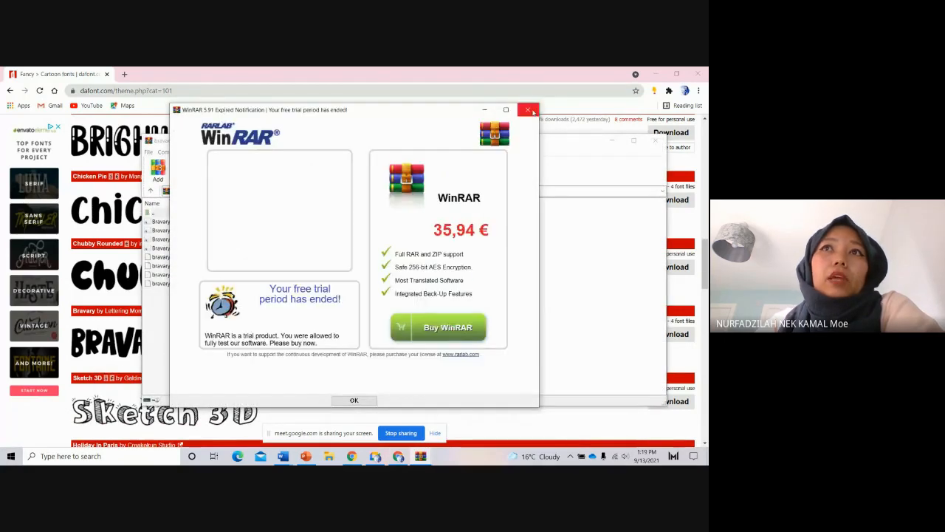
click(528, 109)
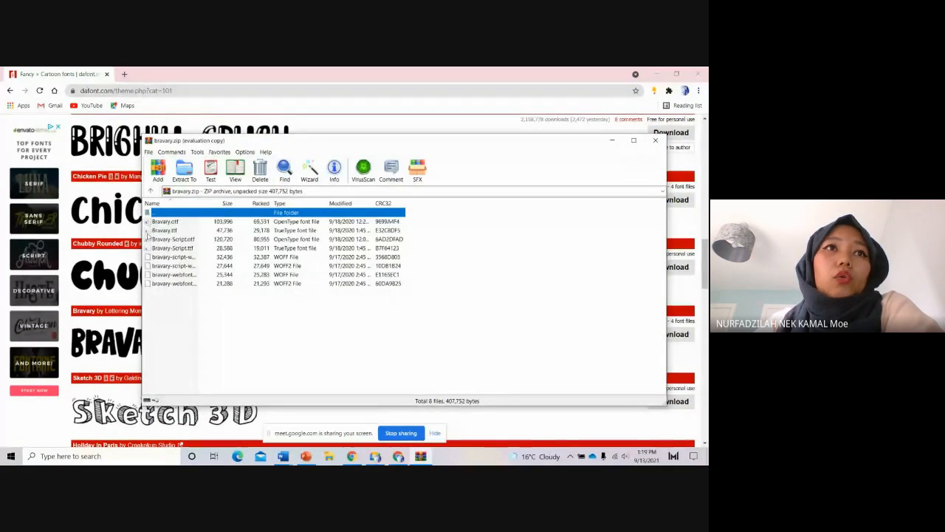
Step: Preview Bravary.otf, Bravary.ttf, Bravary-Script.otf and Bravary-Script.ttf one after another to compare the font styles
double_click(166, 222)
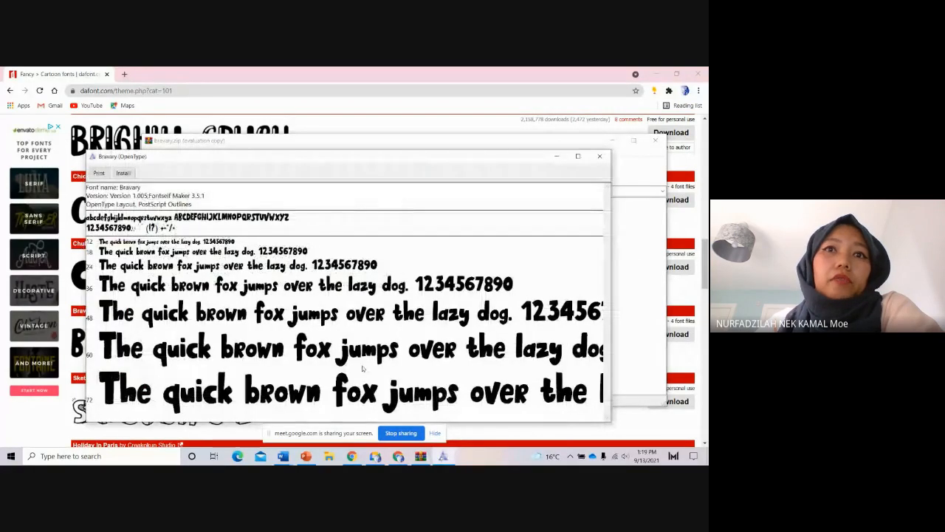
click(603, 157)
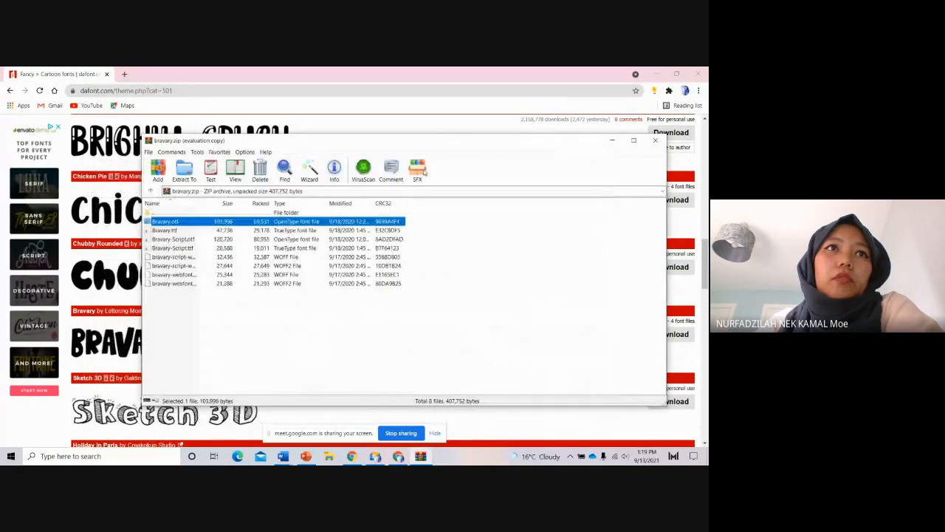
double_click(167, 230)
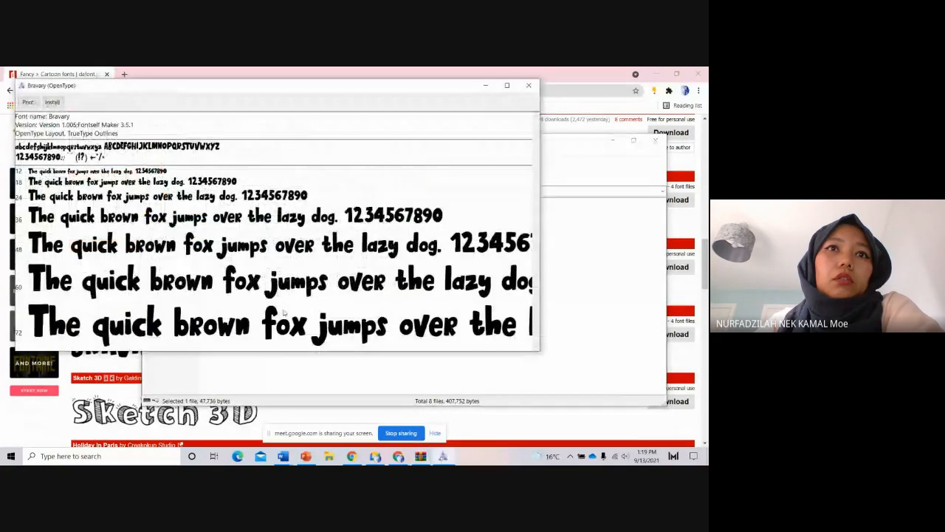
click(529, 87)
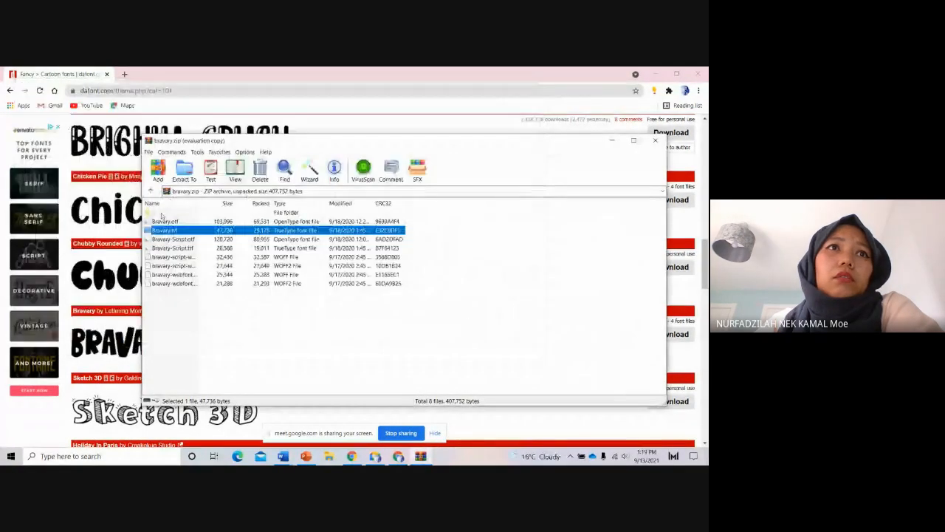
double_click(161, 239)
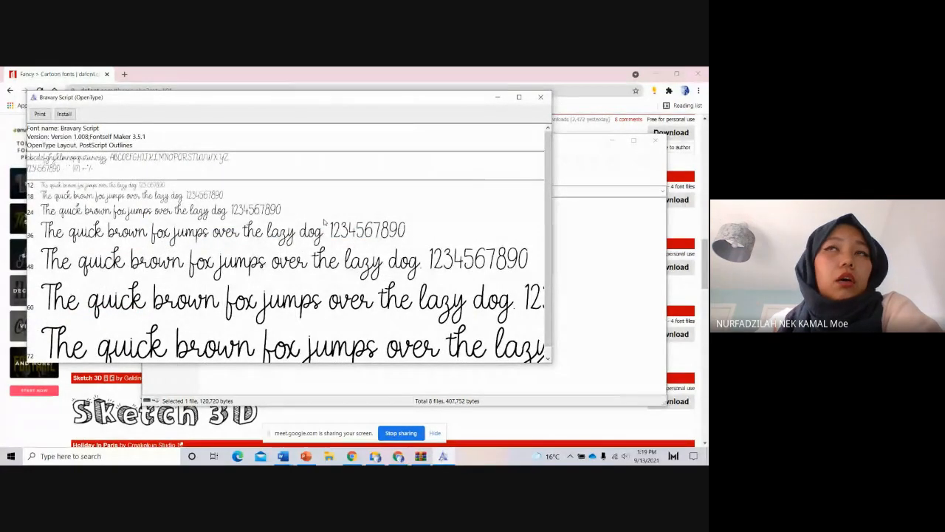
click(541, 96)
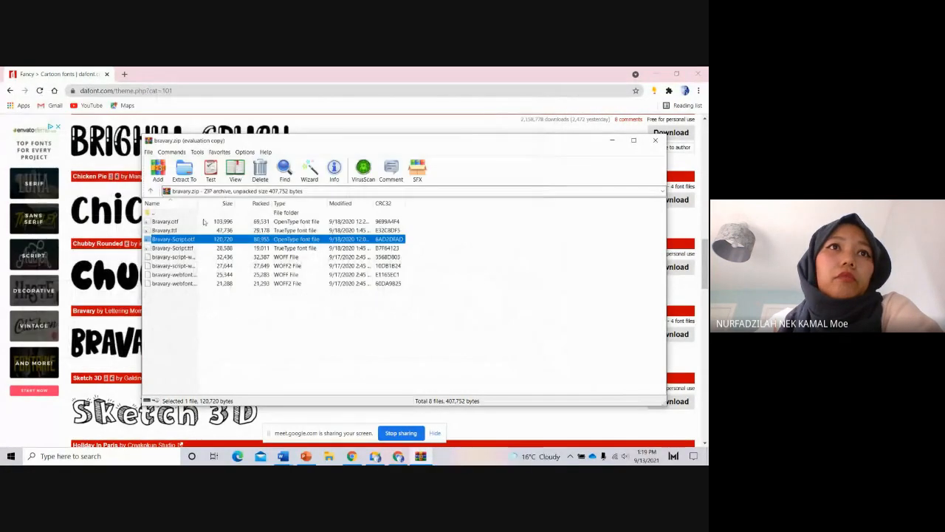
double_click(178, 248)
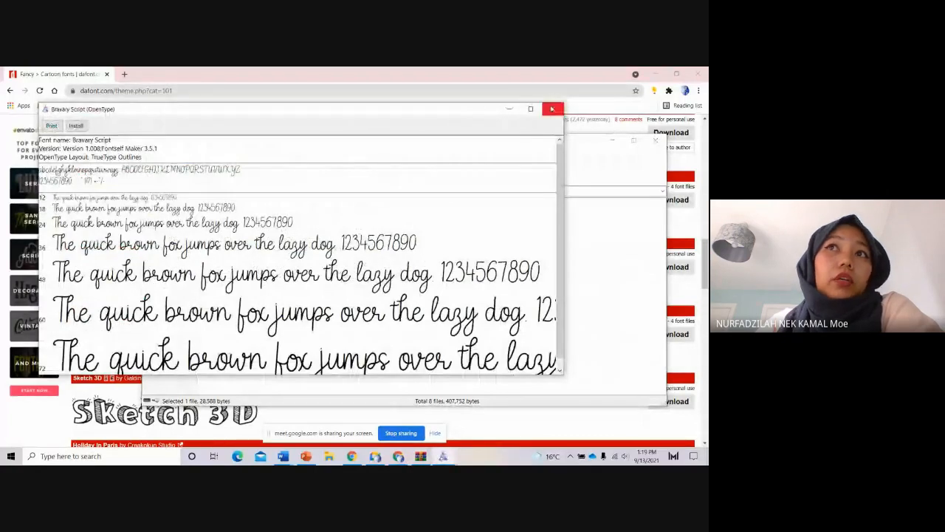
click(552, 109)
Step: Install the Bravary Script font from Bravary-Script.otf, then close its preview and the archive
double_click(432, 251)
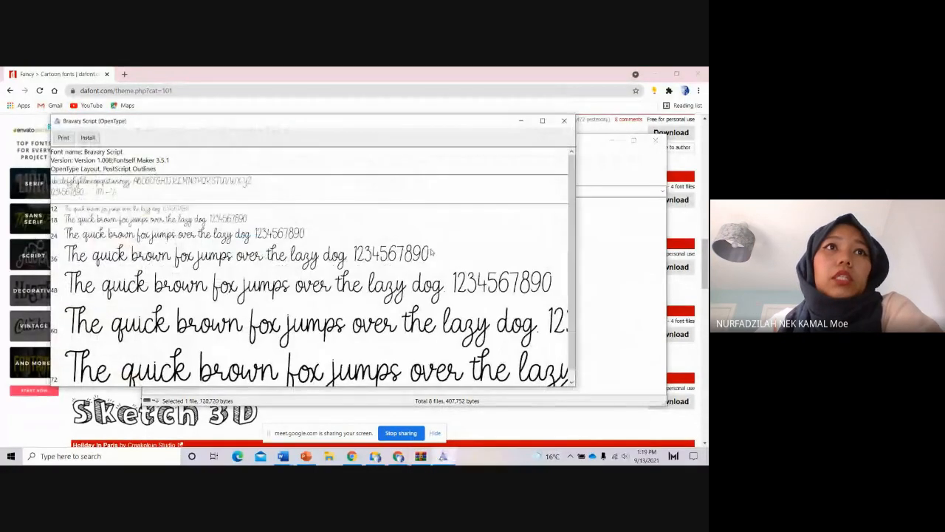
click(83, 138)
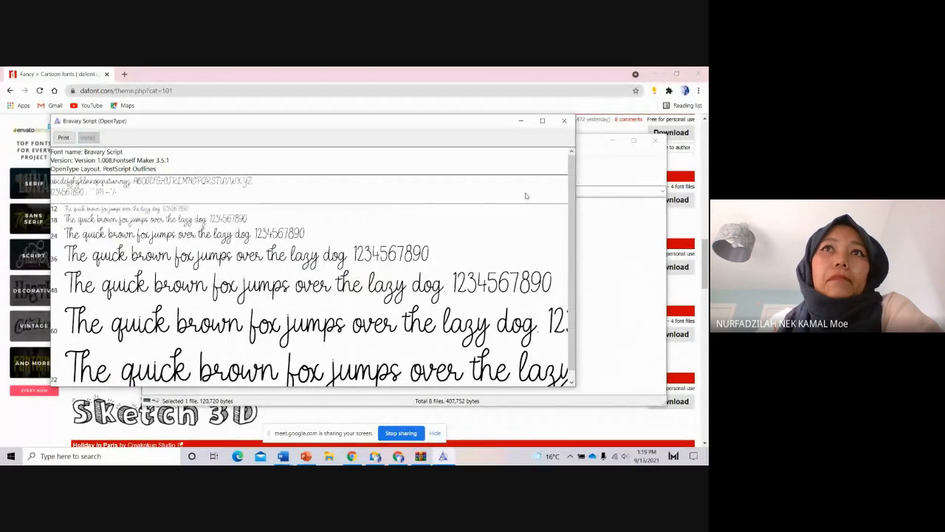
click(564, 122)
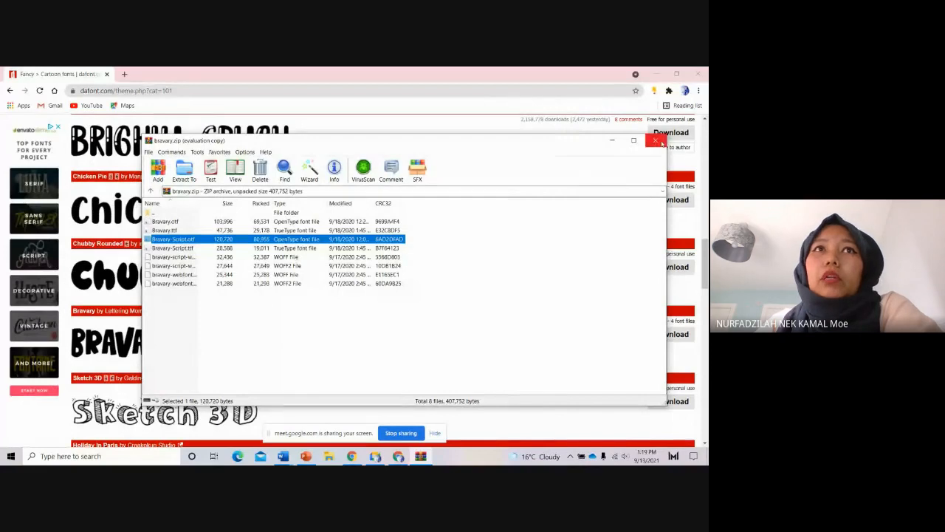
click(661, 142)
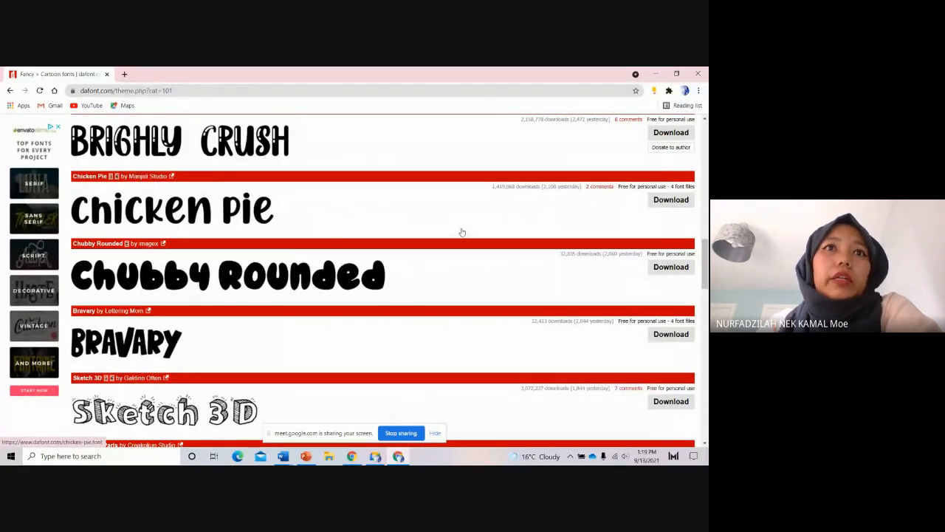
Step: Switch to the Think and Write worksheet in Word and look up Bravary Script among the available fonts
click(283, 455)
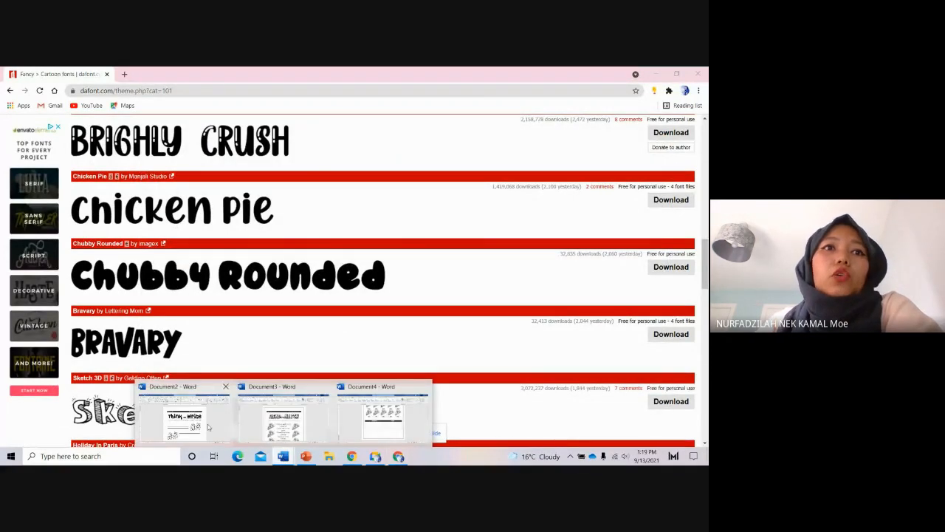
click(185, 421)
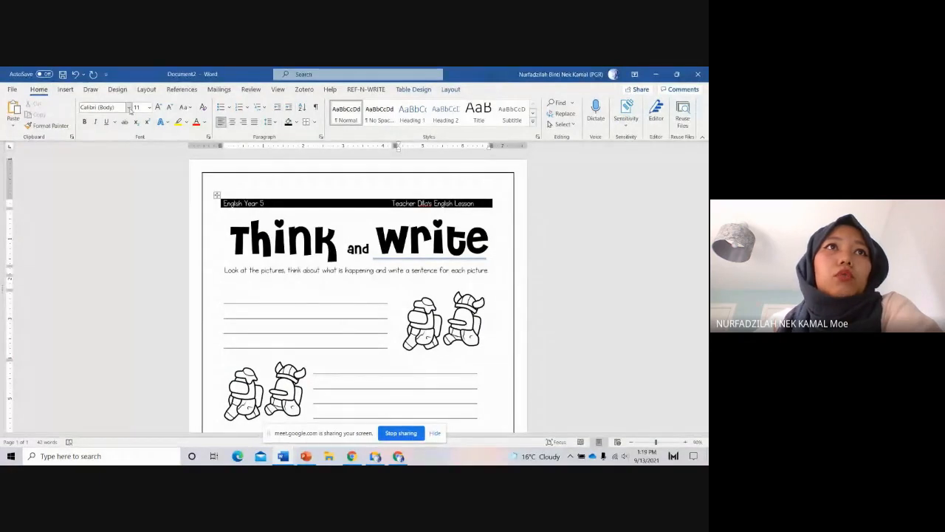
click(130, 107)
scroll(177, 248, down, 5)
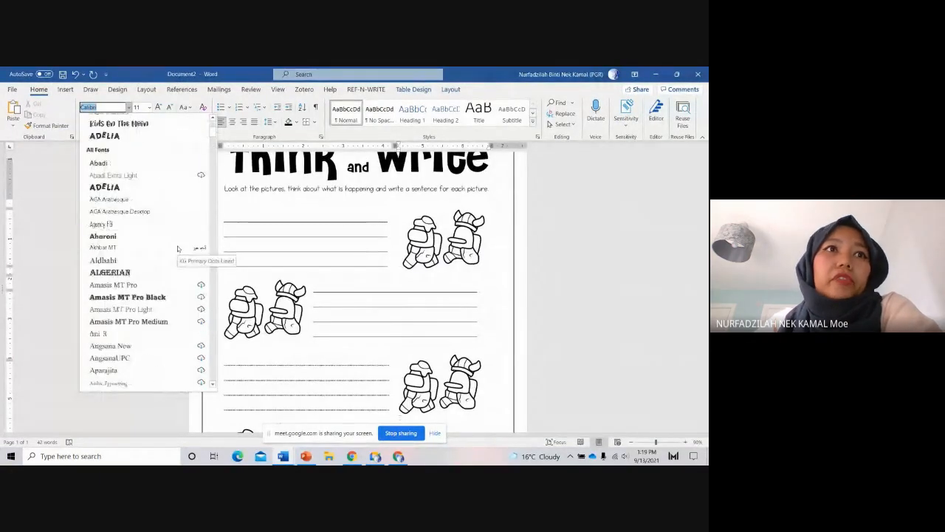
scroll(178, 249, down, 10)
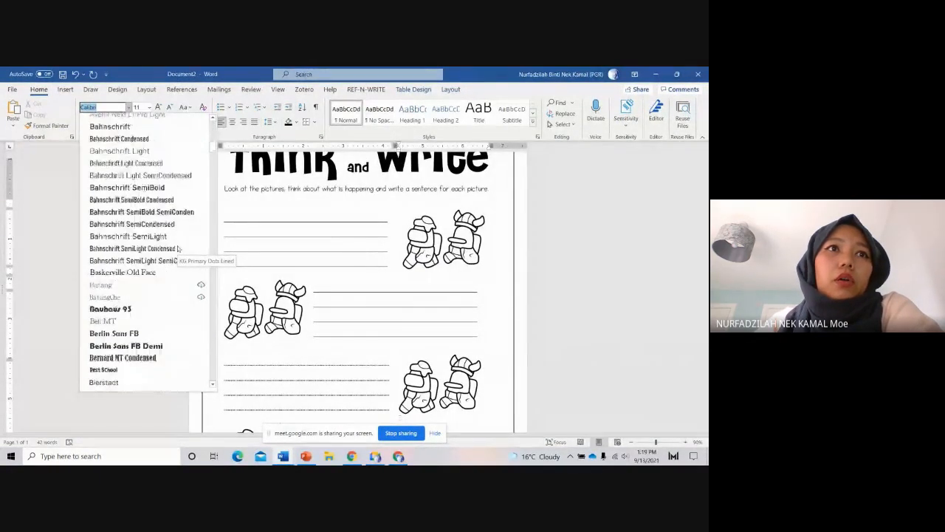
scroll(177, 249, down, 3)
scroll(177, 249, down, 5)
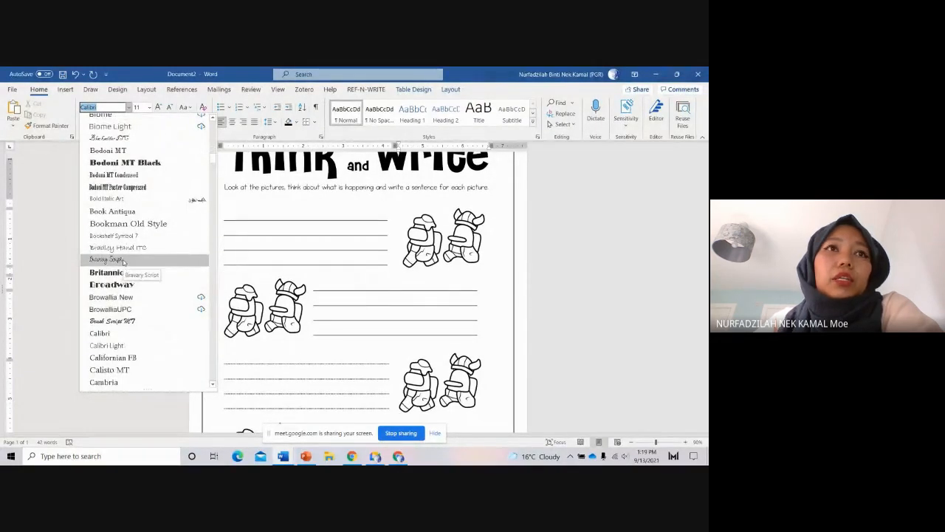
scroll(633, 244, up, 3)
click(633, 244)
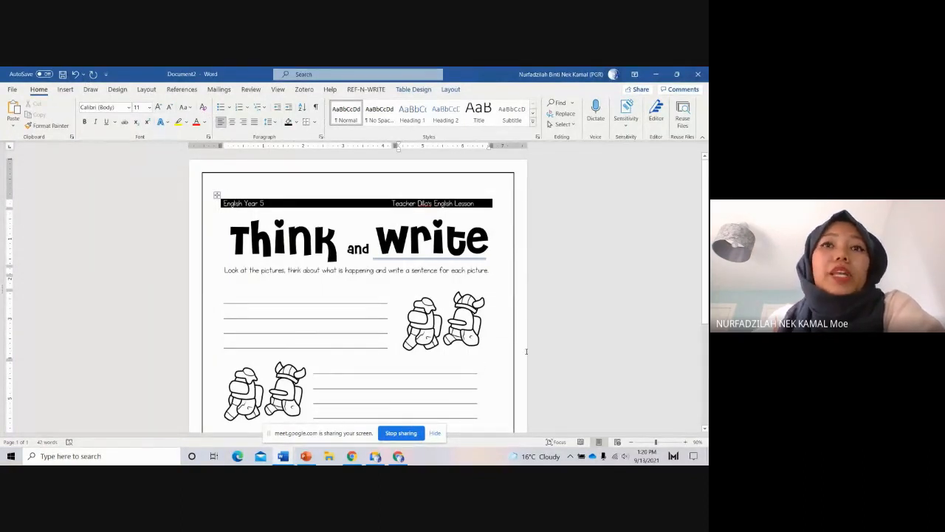
Step: Check the Google Meet chat and the DaFont page, then return to Word and look over the Think and Write worksheet
scroll(531, 359, down, 2)
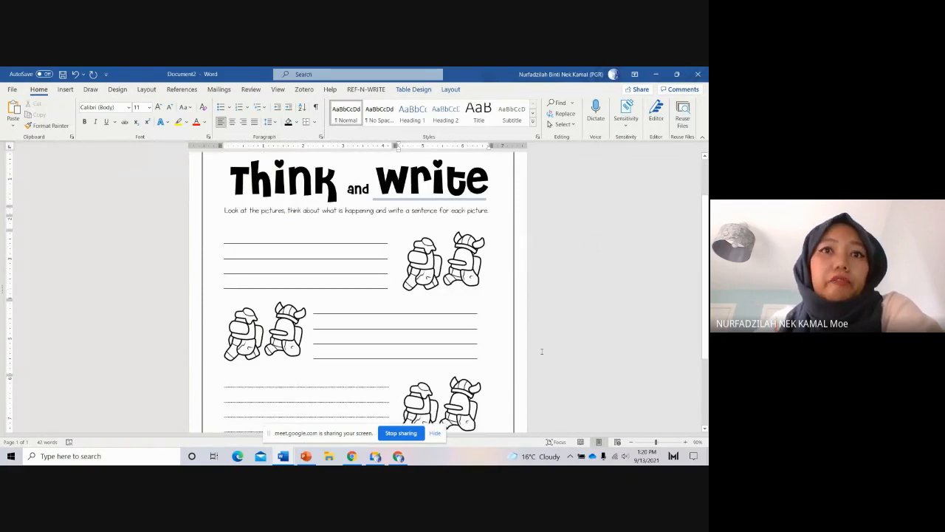
click(376, 457)
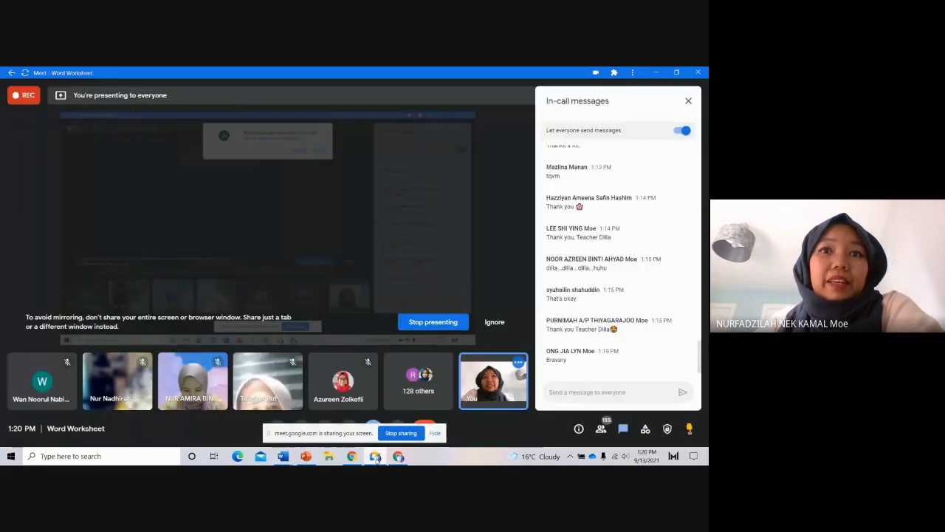
mouse_move(398, 458)
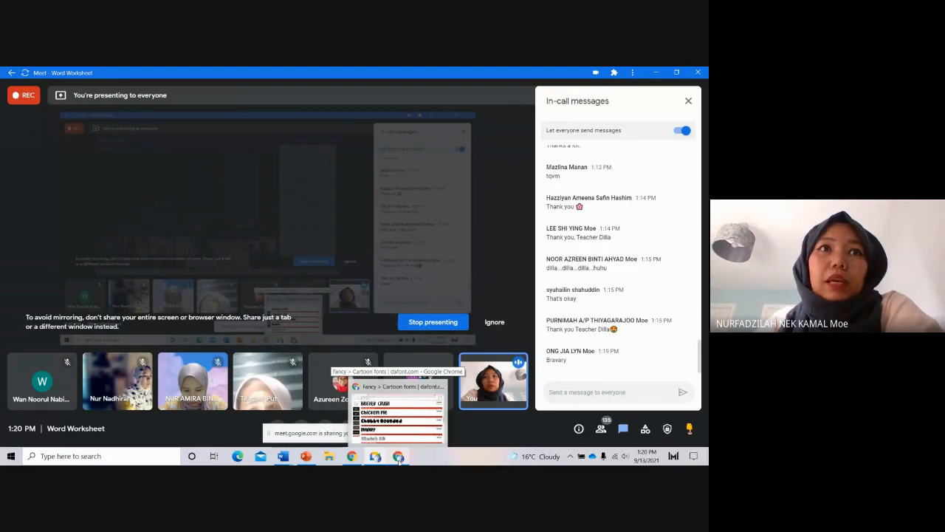
click(398, 458)
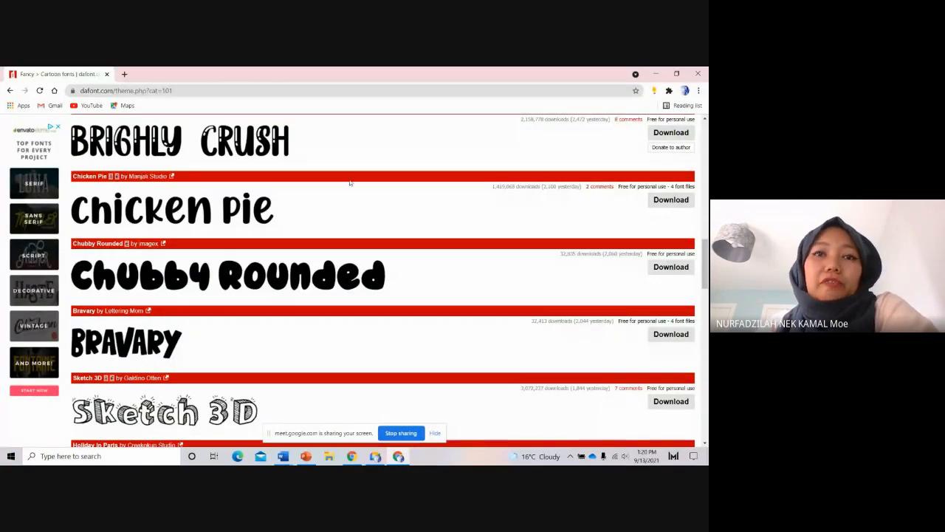
mouse_move(282, 458)
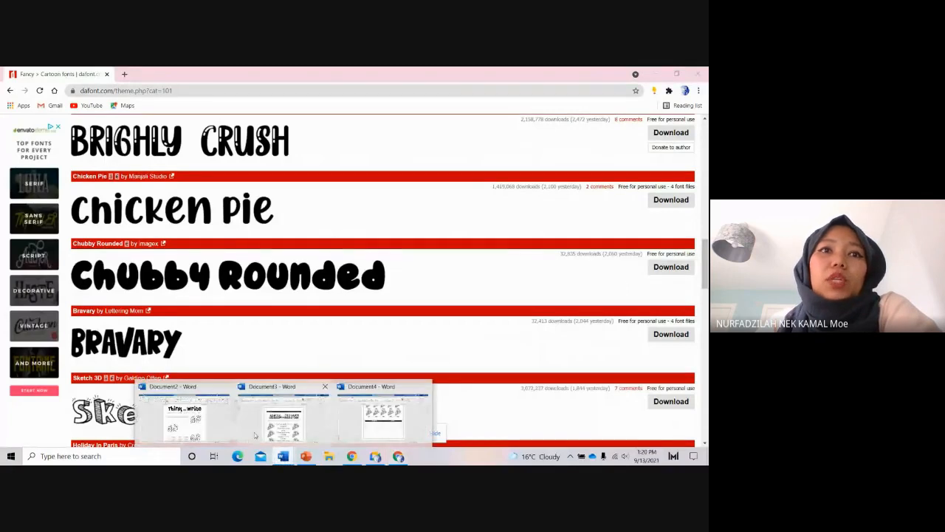
click(185, 407)
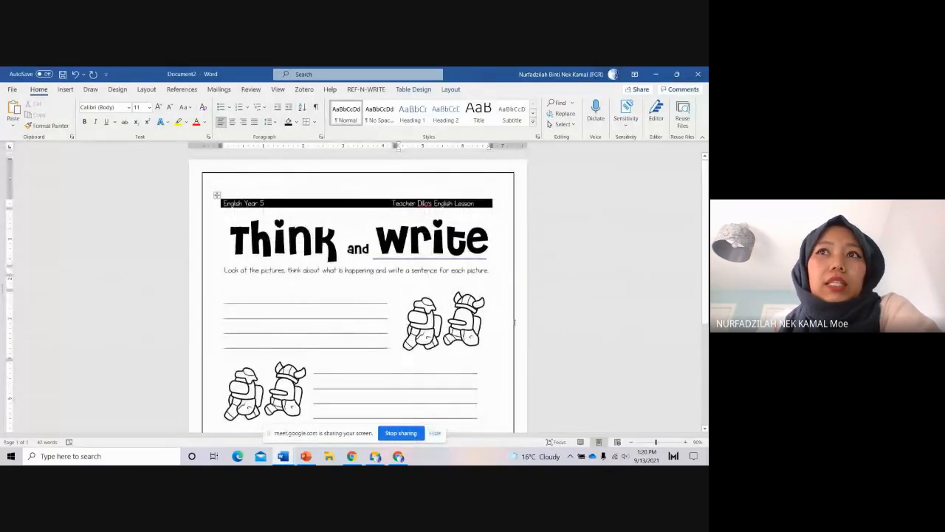
scroll(446, 382, down, 3)
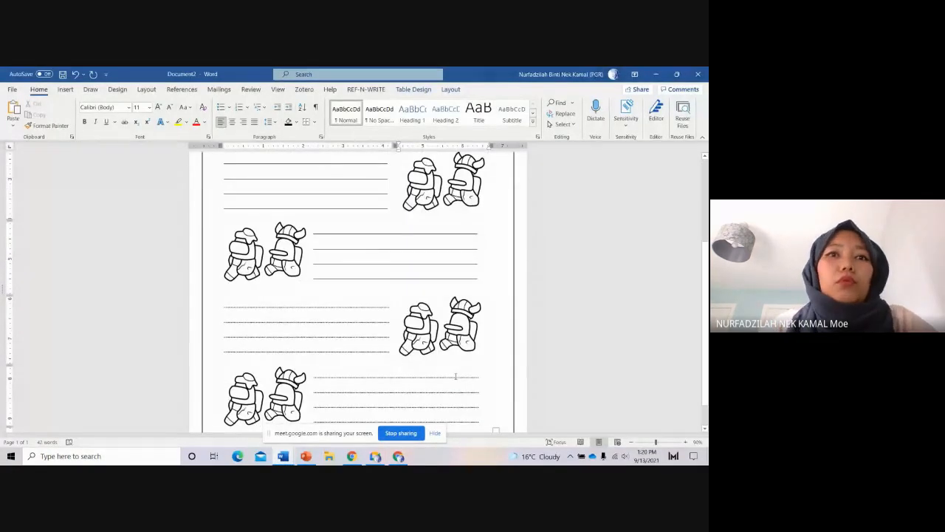
scroll(481, 356, up, 4)
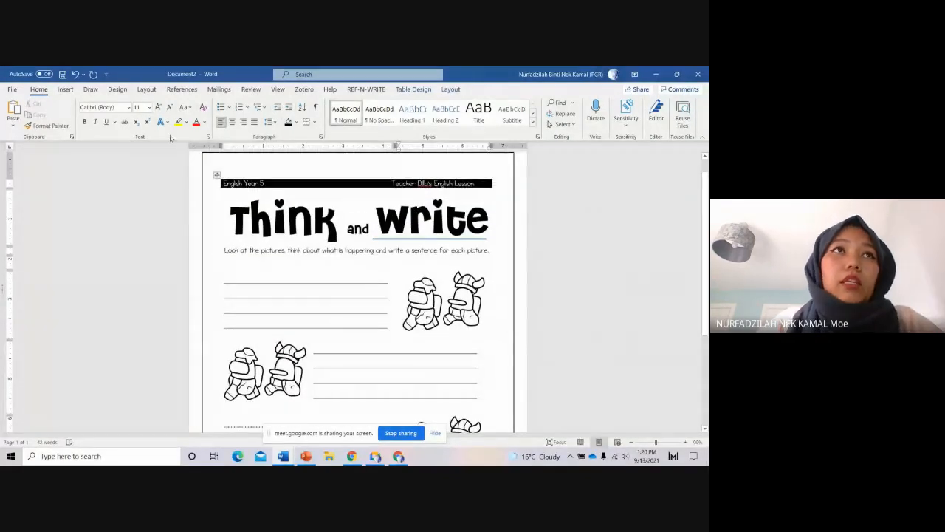
Step: Create a new blank document and insert a table with three columns and eight rows
click(12, 90)
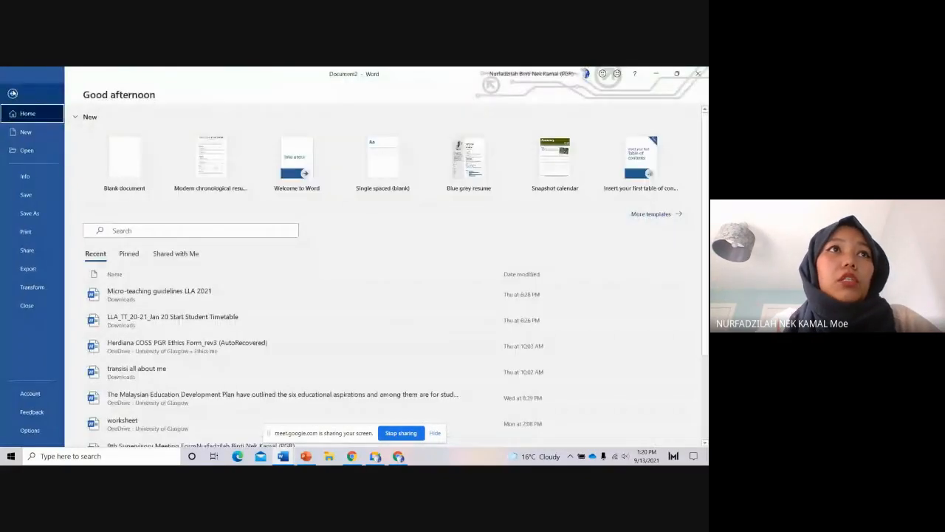
click(26, 131)
click(140, 171)
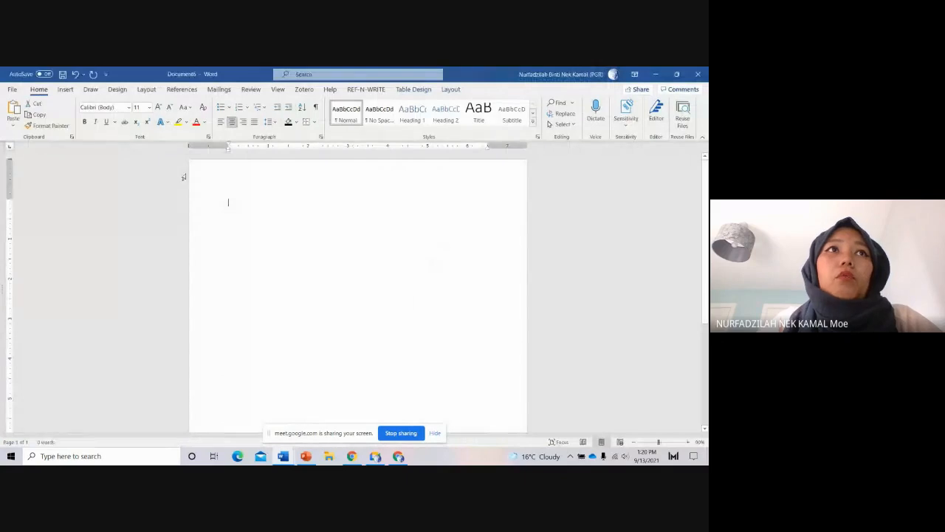
click(65, 89)
click(66, 112)
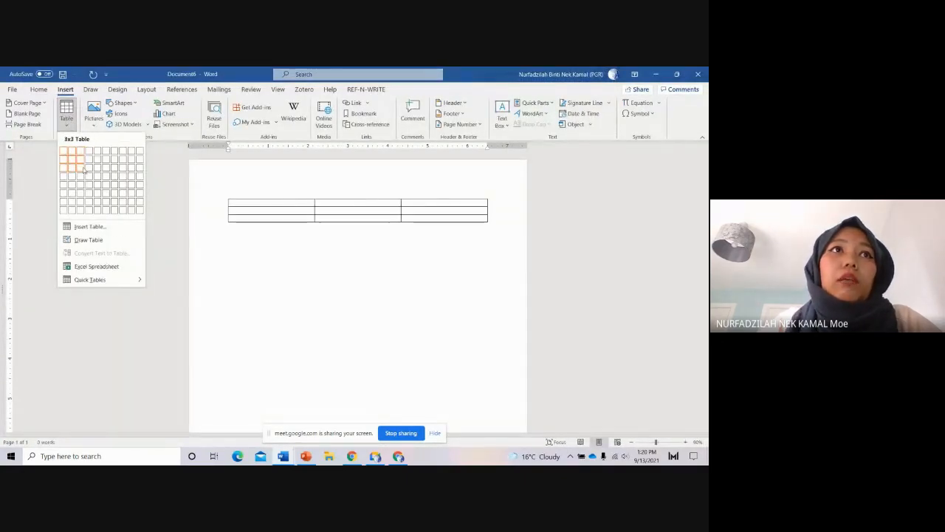
click(81, 207)
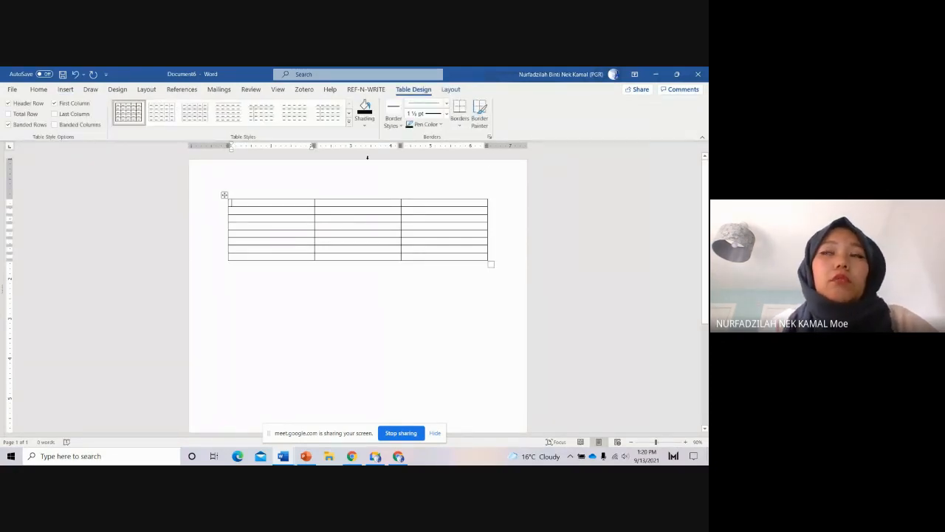
Step: Merge the three cells of the table's first row into one header cell
drag(305, 203, 413, 203)
right_click(419, 203)
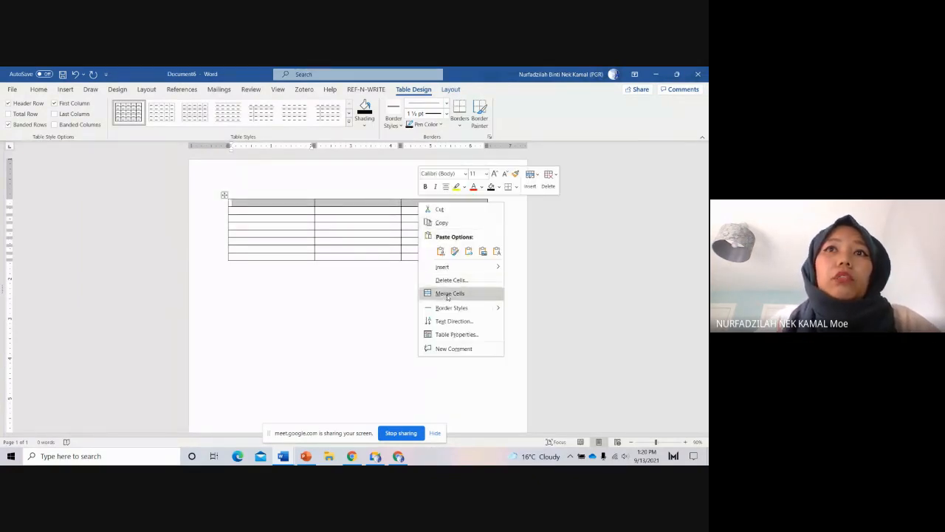
click(449, 294)
Step: Enter "English year 1: Let's Play" in the merged header cell, followed by a gap and the teacher's name
click(343, 204)
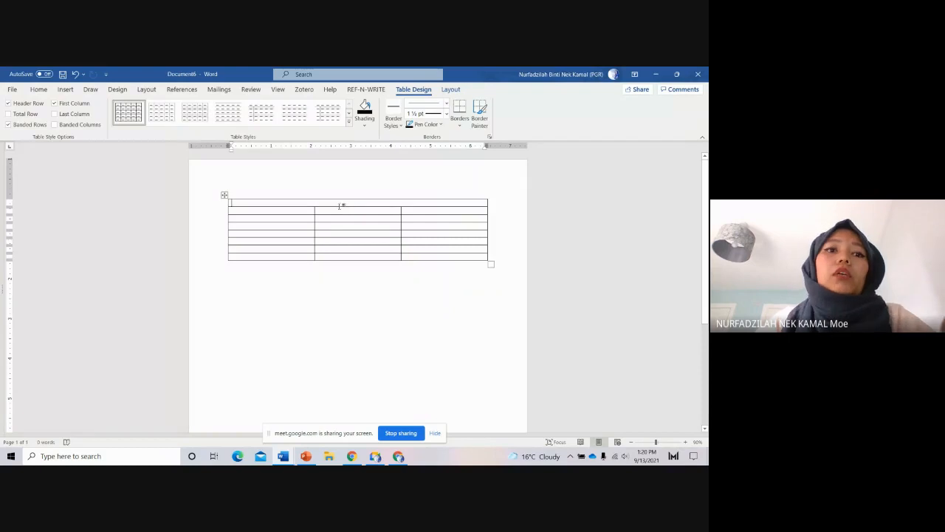
text(English year 1)
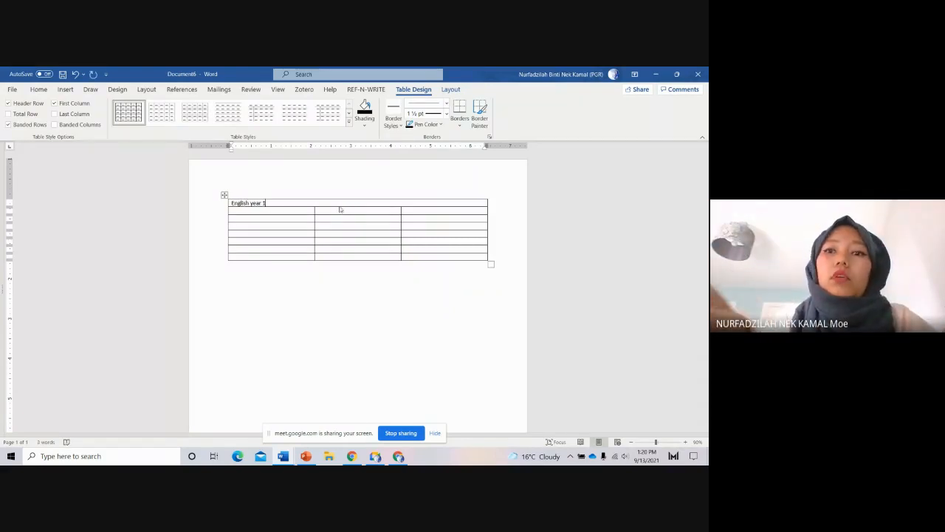
text(: L)
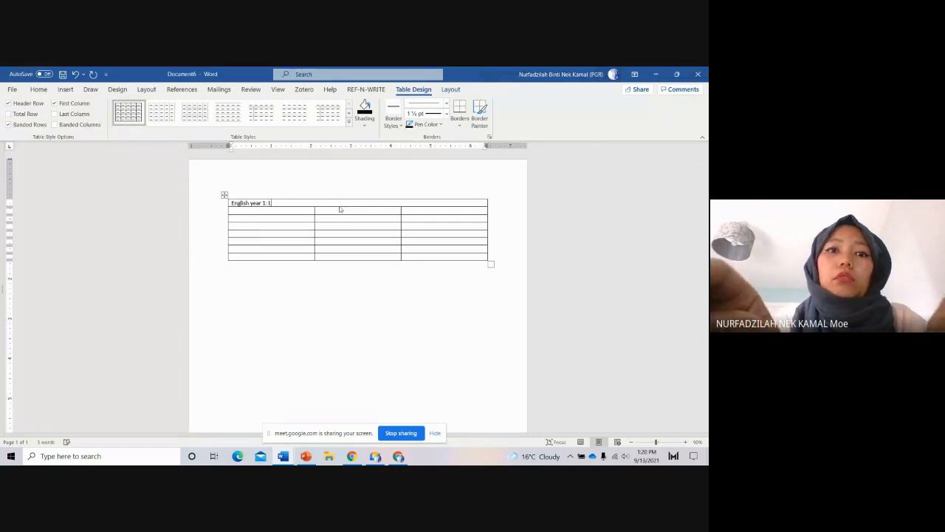
text(et's Play)
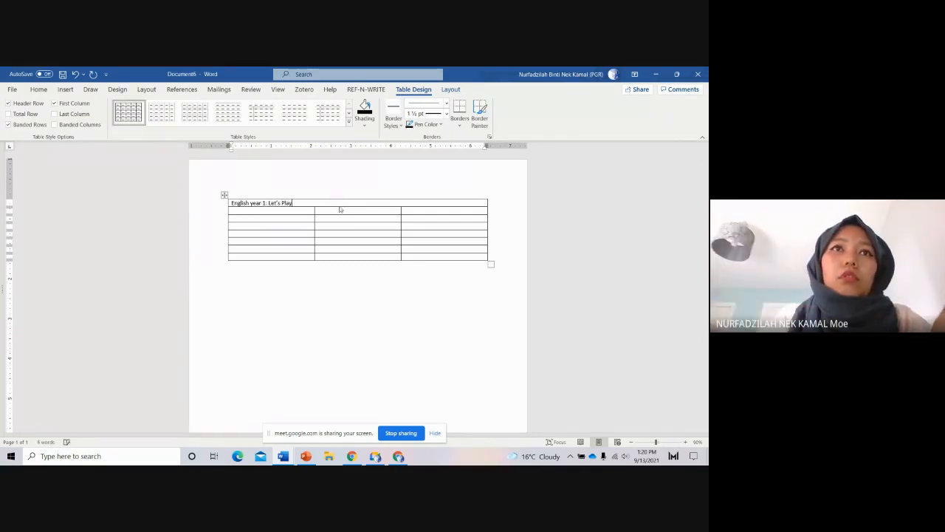
text(   Teach)
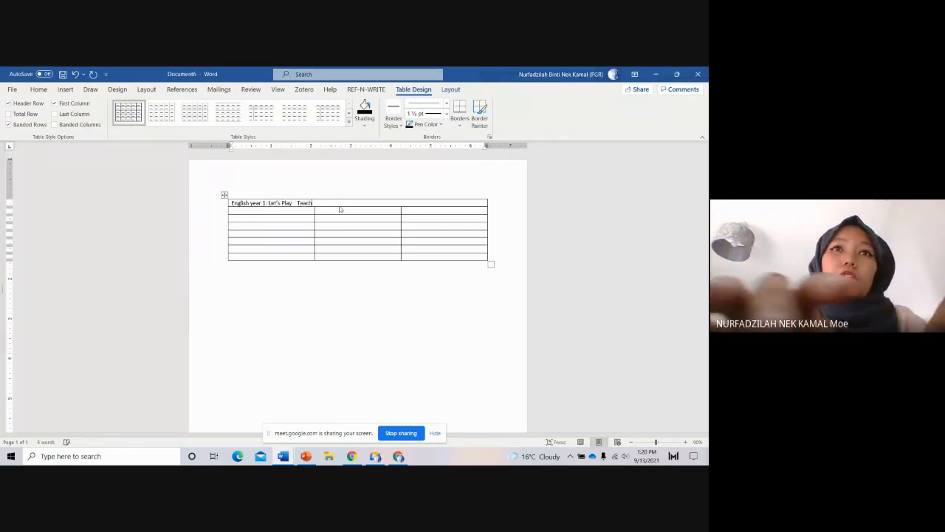
text(er Dilla)
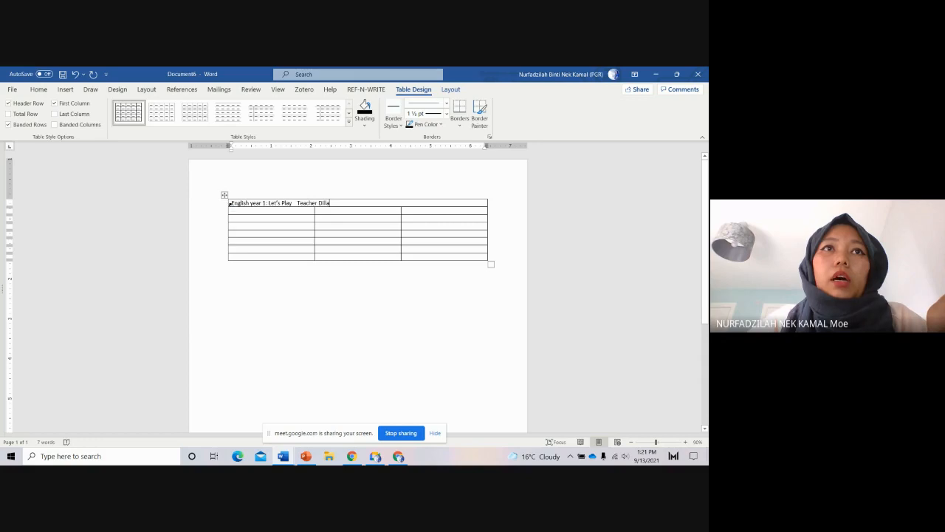
Step: Center the header text and set its font to KG Midnight Memories
drag(232, 202, 330, 203)
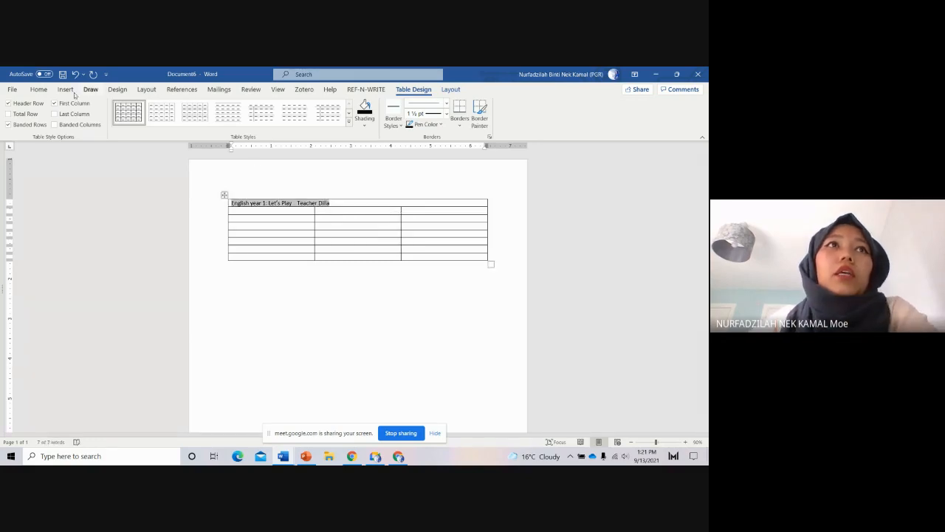
click(39, 90)
click(232, 122)
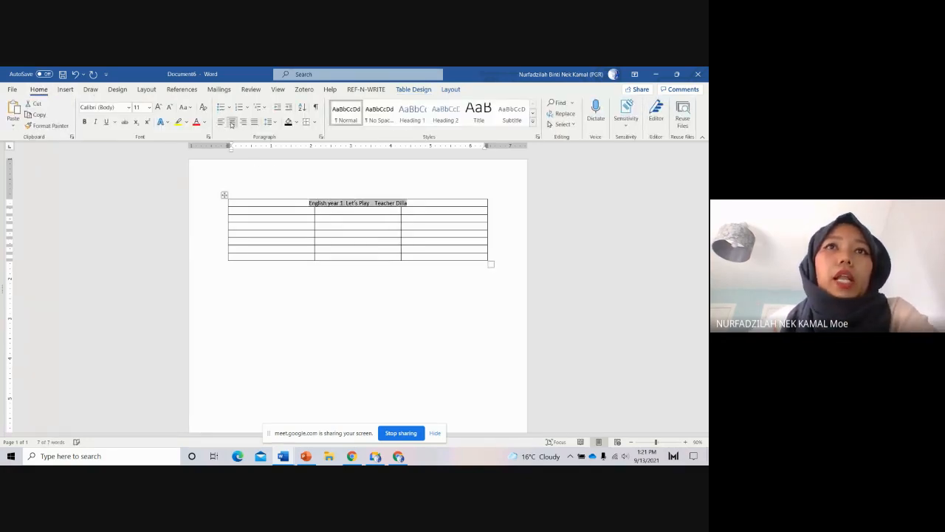
click(130, 108)
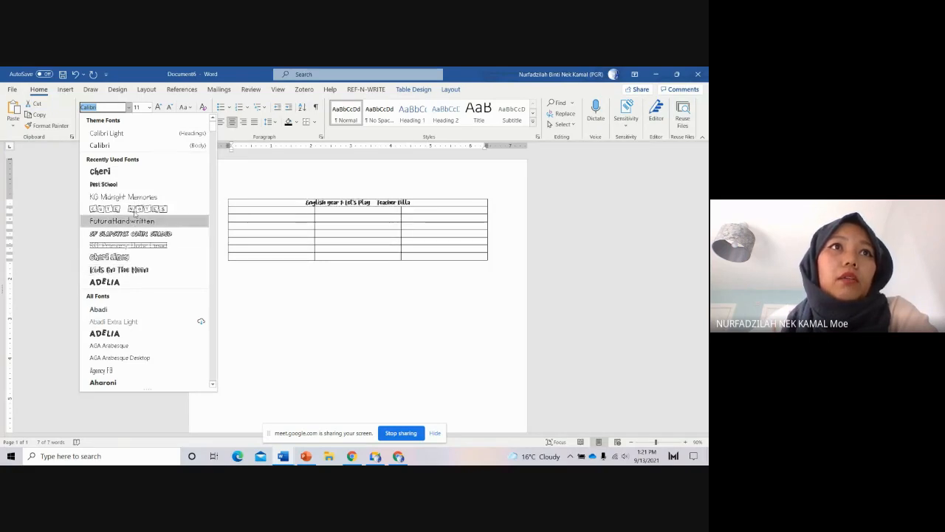
click(129, 197)
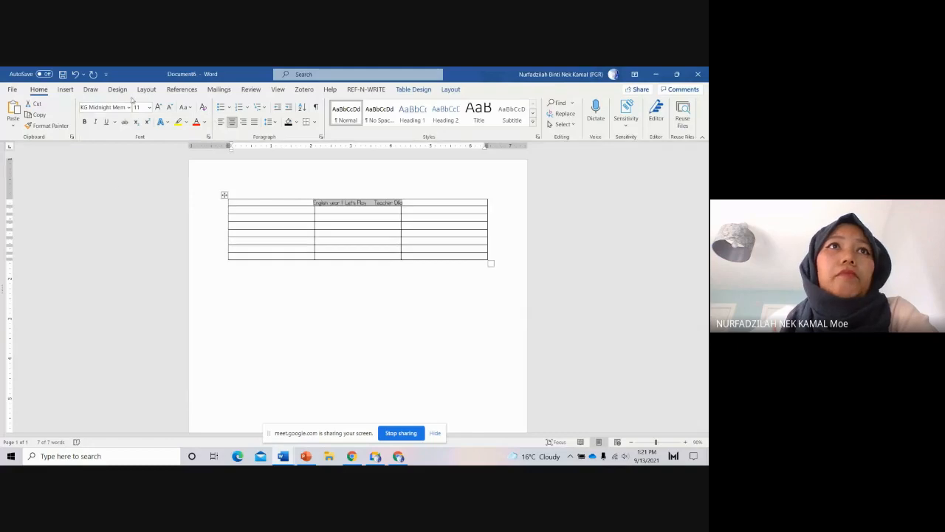
Step: Enlarge the header text to 20 pt and add space between the lesson title and the teacher's name
click(158, 107)
click(158, 107)
click(158, 107)
click(158, 107)
click(158, 107)
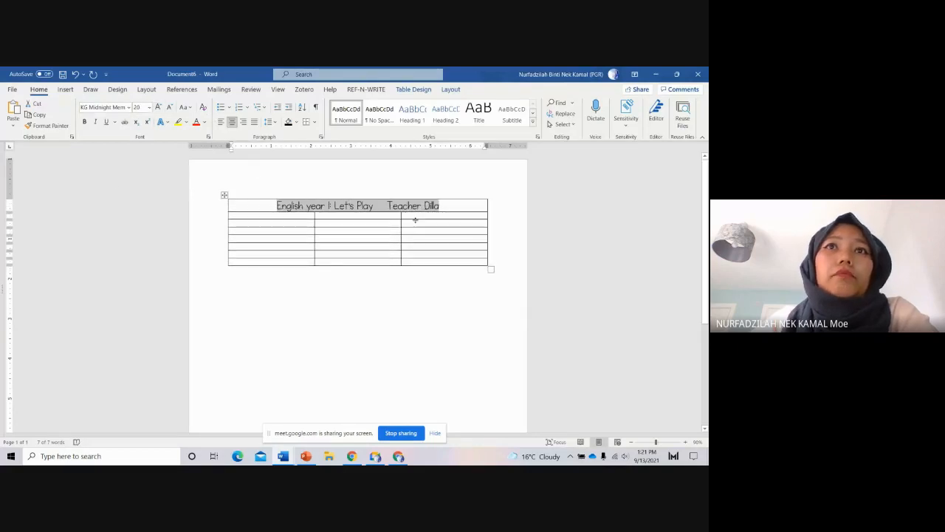
click(386, 212)
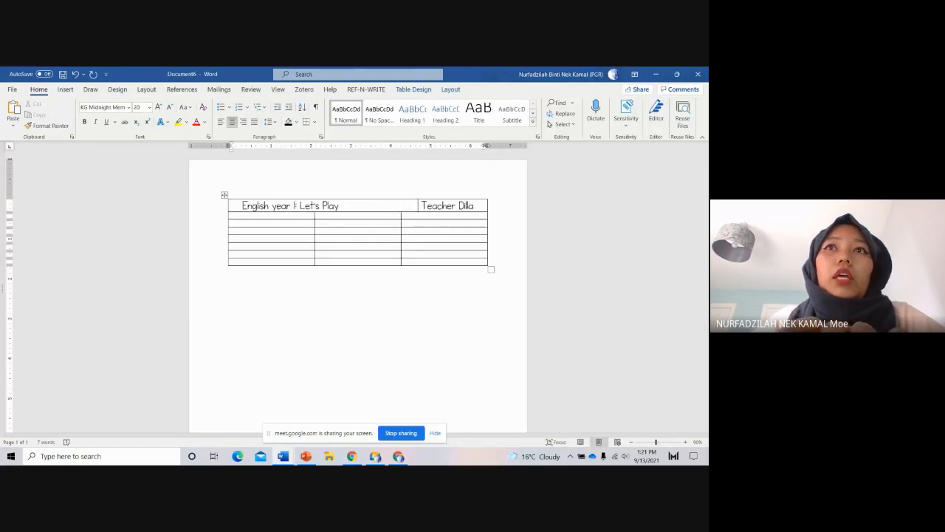
Step: Widen the table beyond both page margins and shade the header row black
drag(486, 145, 501, 145)
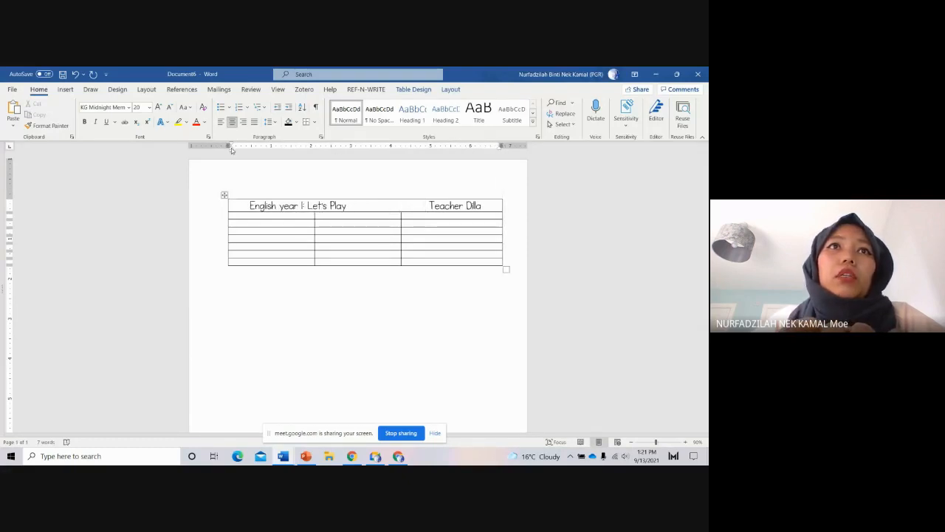
drag(231, 147, 215, 147)
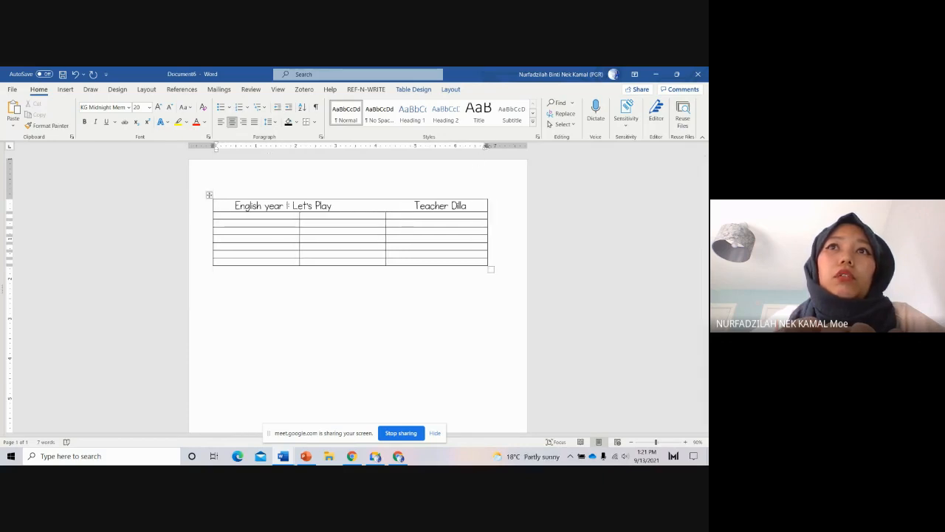
drag(486, 146, 499, 146)
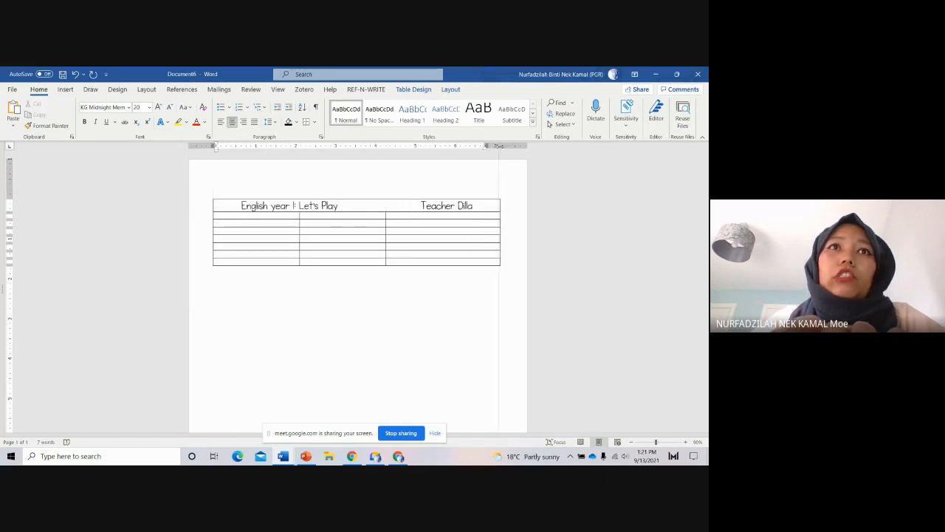
drag(240, 206, 474, 206)
click(288, 122)
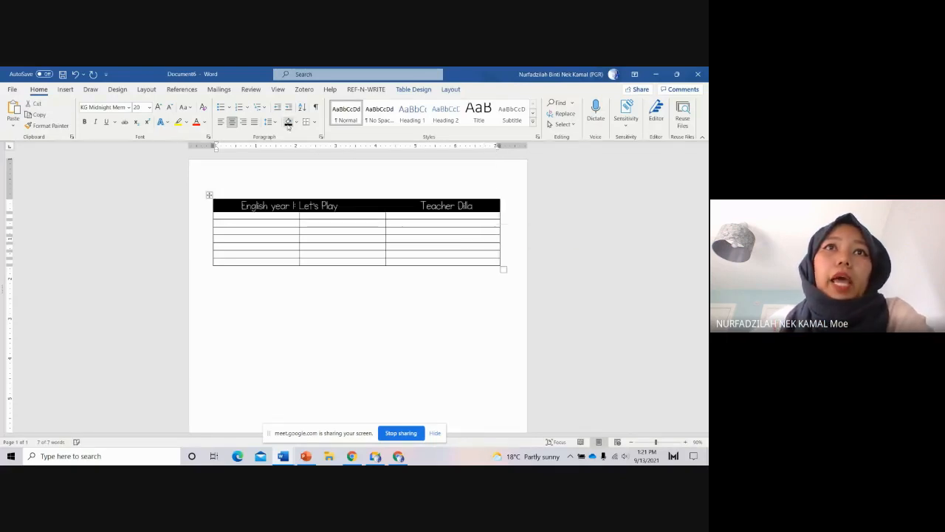
Step: Merge the cells of the row below the header and enter "Think and Write" in it
click(380, 336)
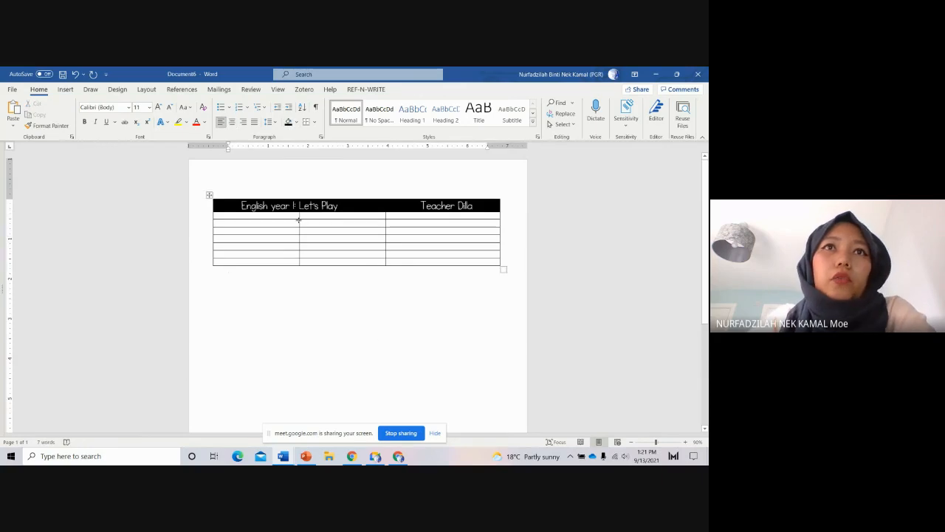
drag(297, 216, 402, 220)
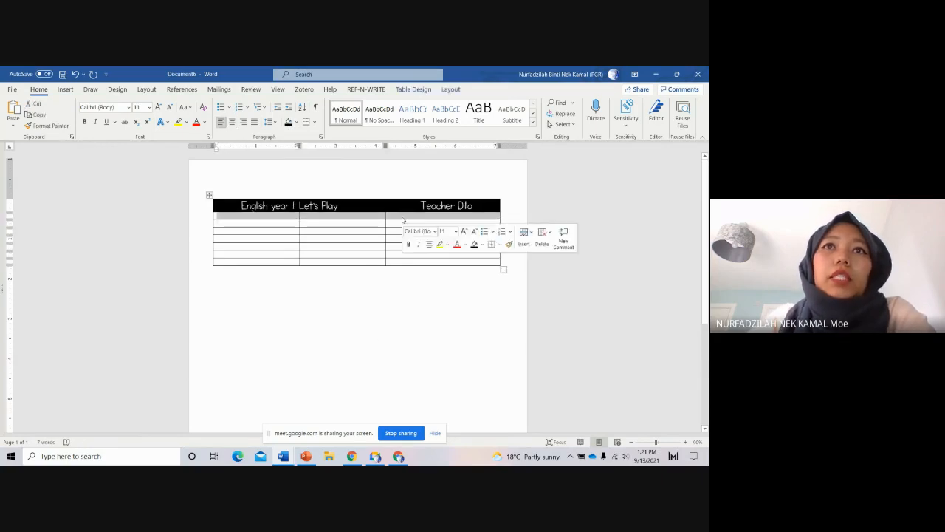
right_click(403, 220)
click(432, 307)
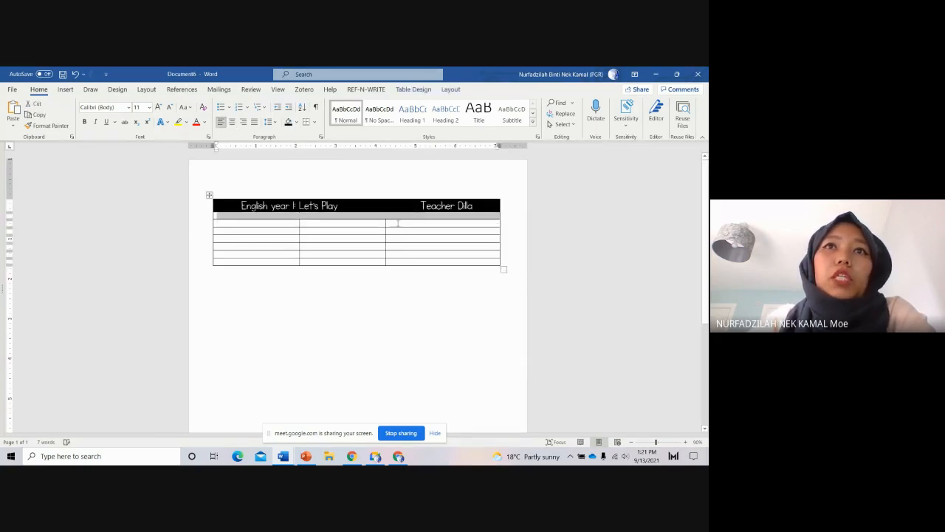
click(401, 215)
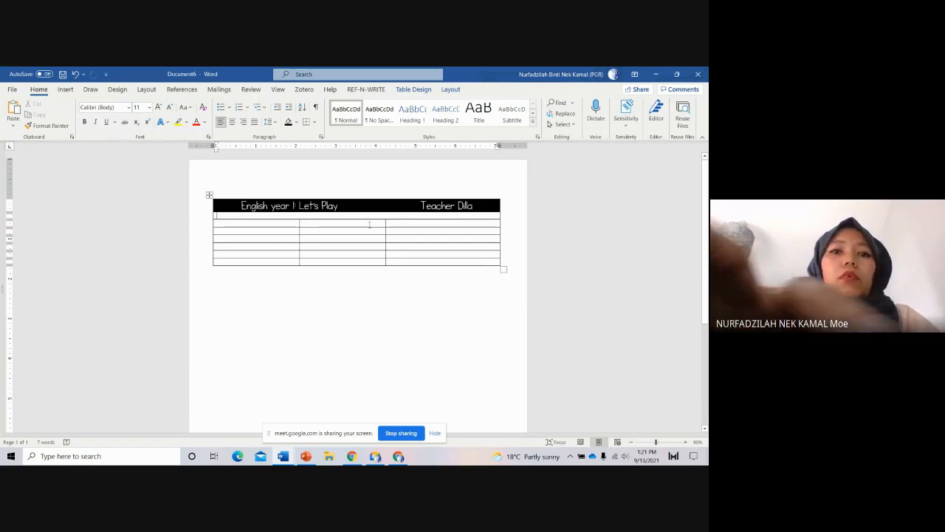
text(Think a)
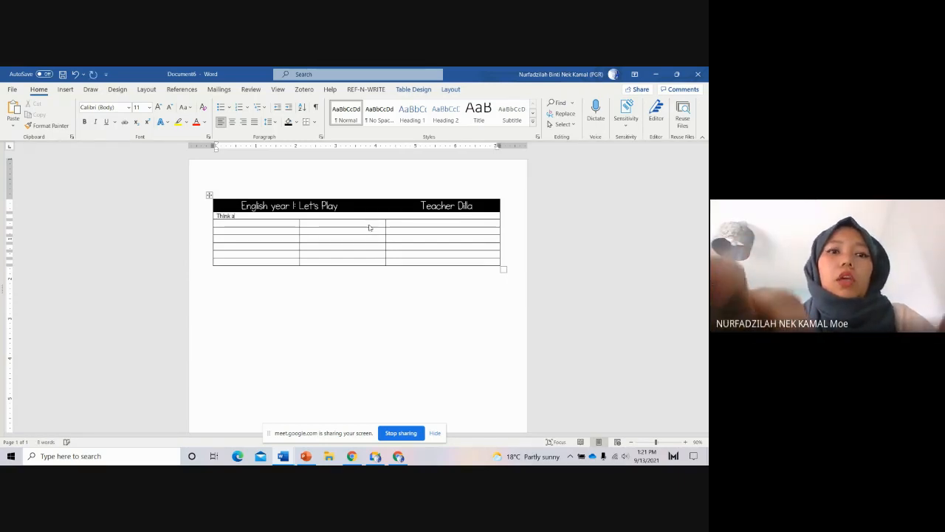
text(nd Write)
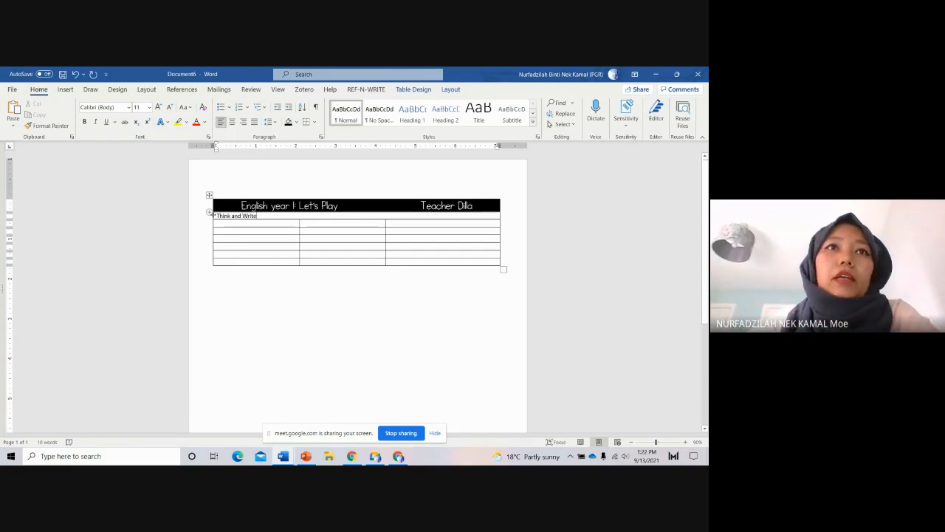
Step: Center the "Think and Write" title and enlarge it to 72 pt
drag(257, 216, 215, 216)
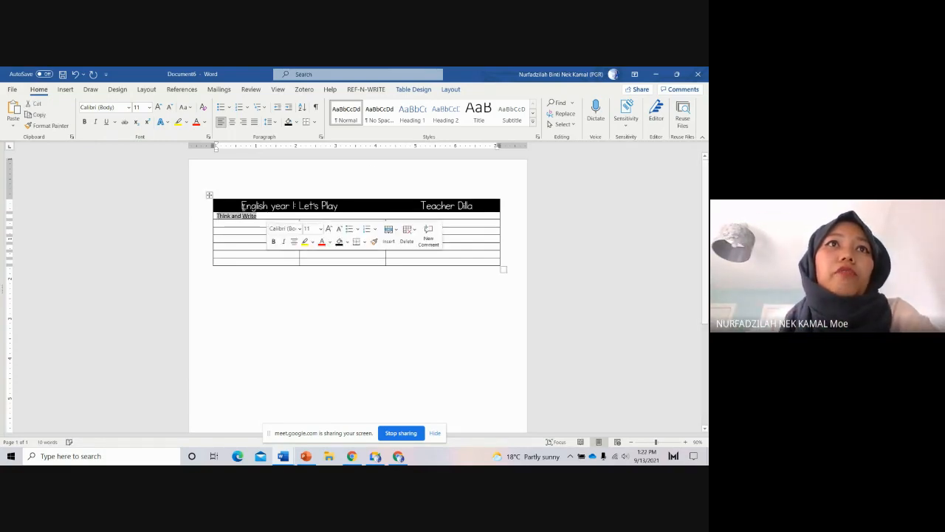
click(232, 122)
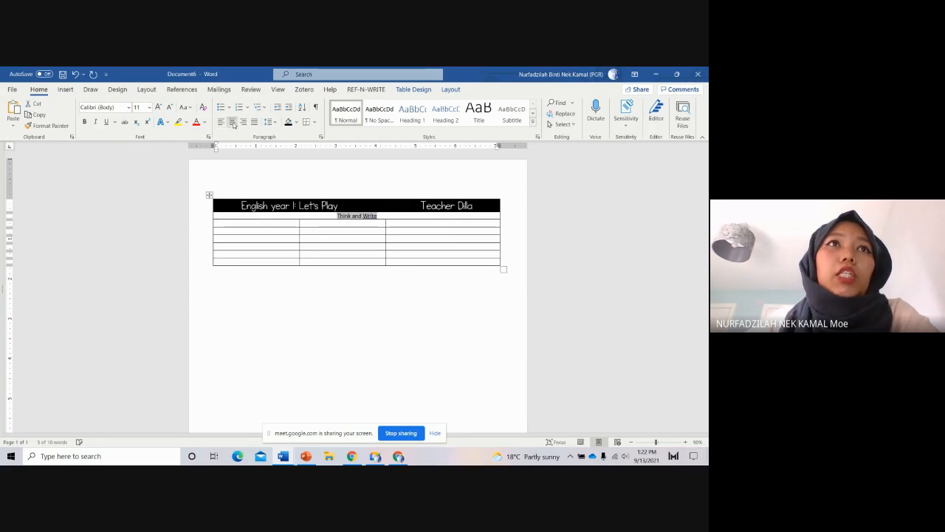
click(158, 108)
click(158, 108)
click(158, 108)
click(158, 108)
click(158, 108)
click(158, 108)
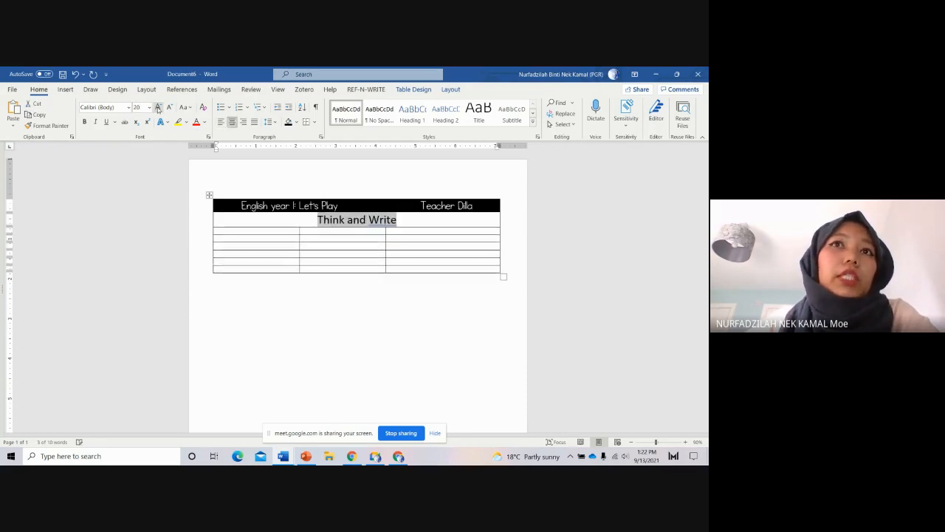
click(158, 108)
click(158, 108)
click(158, 108)
click(158, 108)
click(159, 108)
click(158, 108)
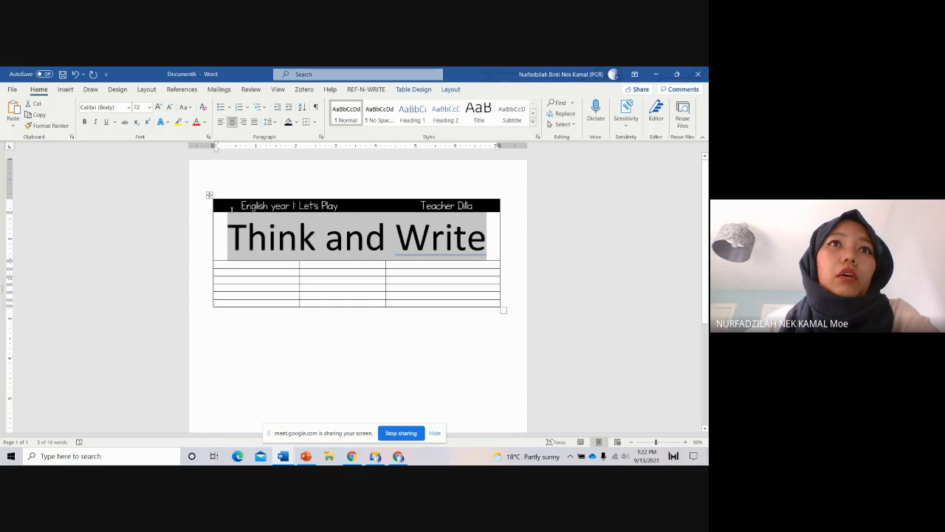
Step: Reduce the black header row's text to 16 pt
click(479, 204)
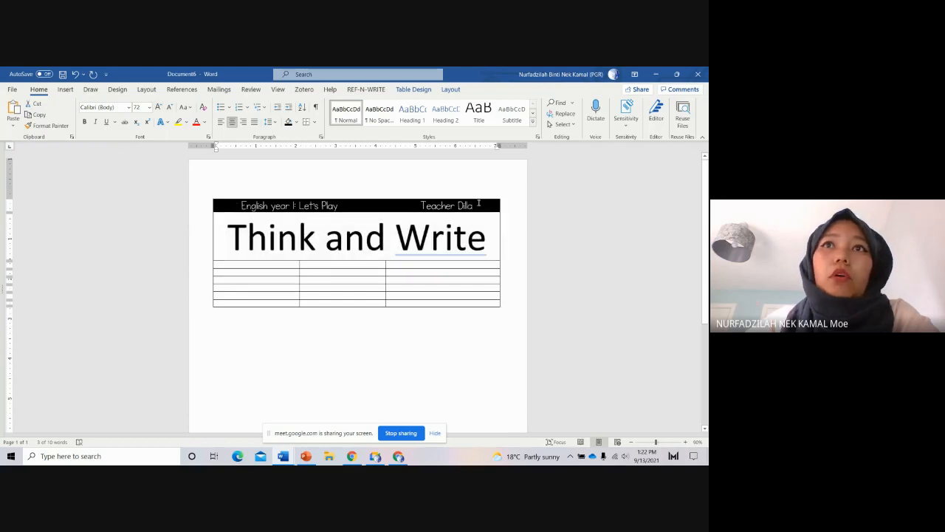
click(170, 107)
click(170, 107)
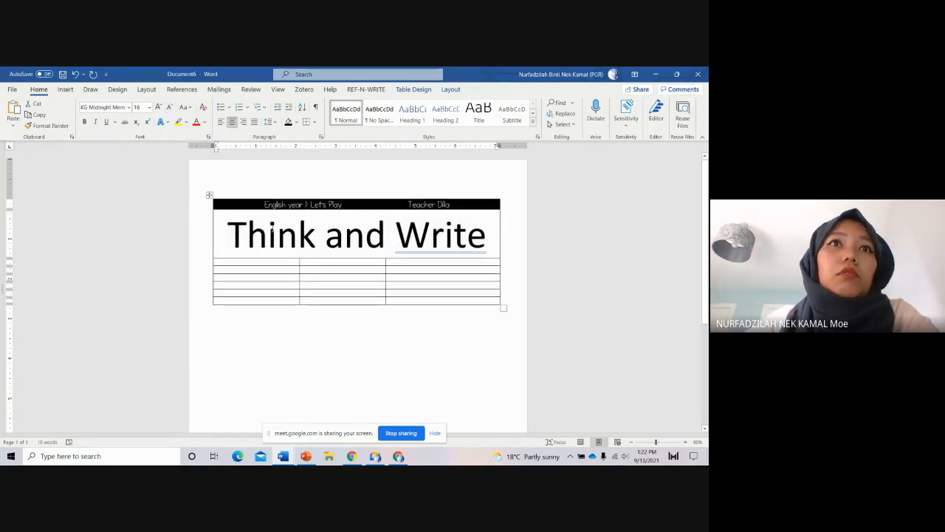
Step: Set the "Think and Write" title in the KG A Little Swag font
triple_click(476, 233)
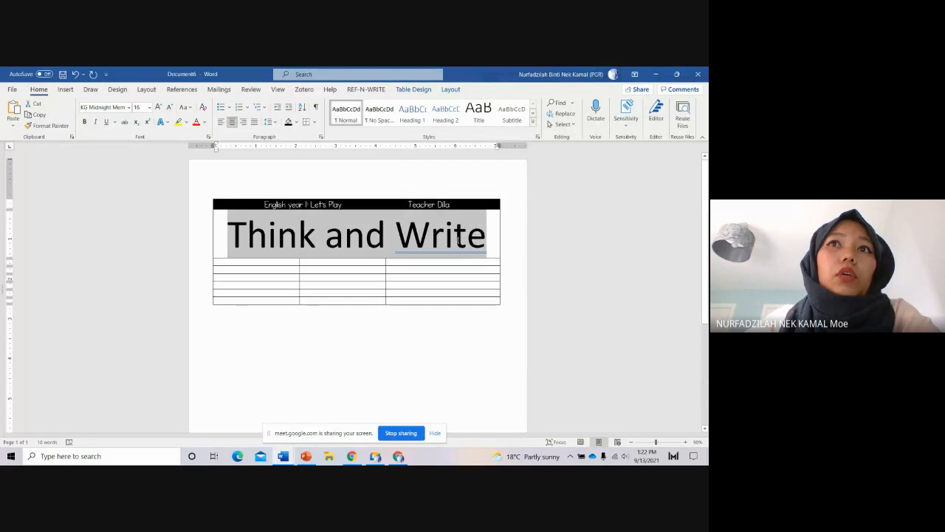
click(128, 107)
scroll(140, 258, down, 10)
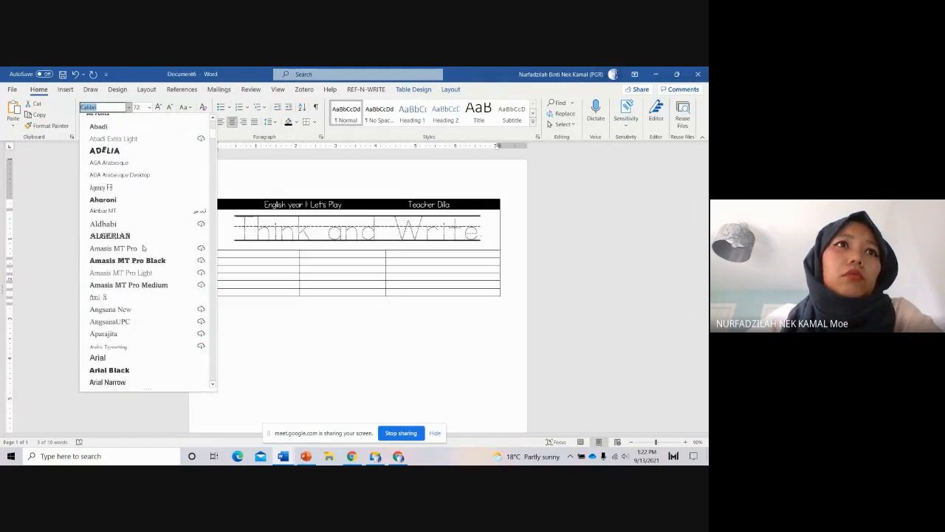
scroll(145, 262, down, 20)
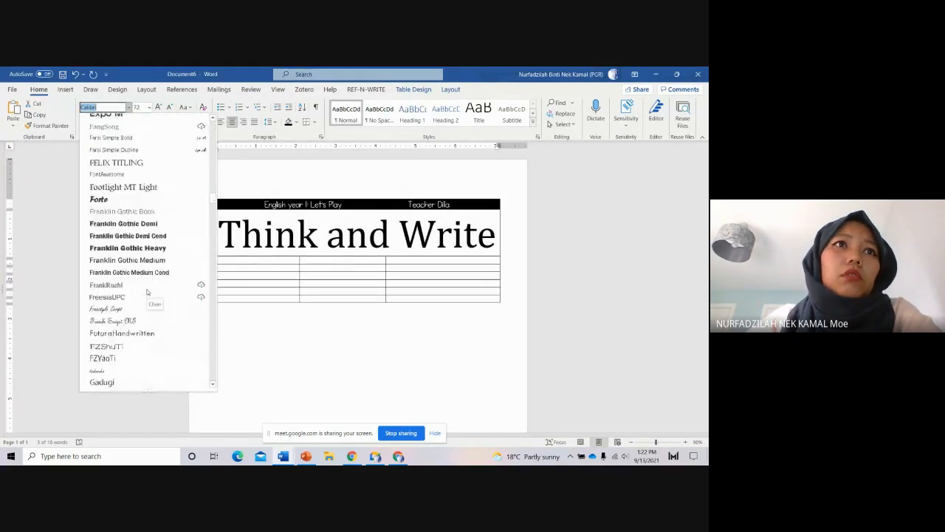
scroll(147, 293, down, 20)
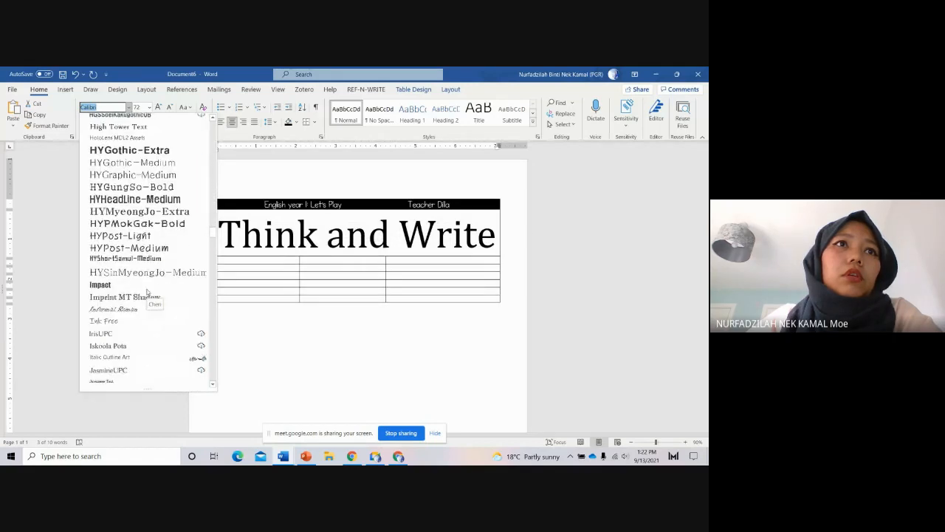
click(134, 235)
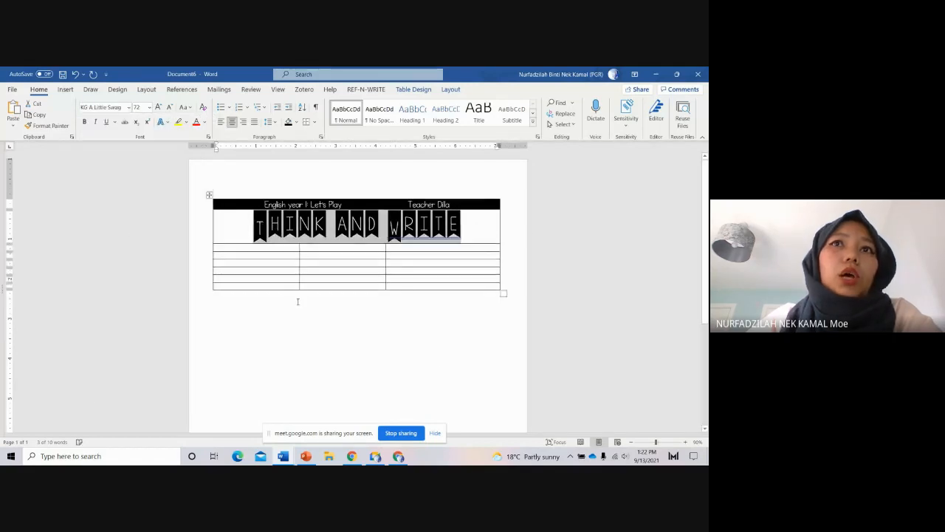
click(384, 293)
Step: Reduce the word "and" in the title to 36 pt
double_click(340, 224)
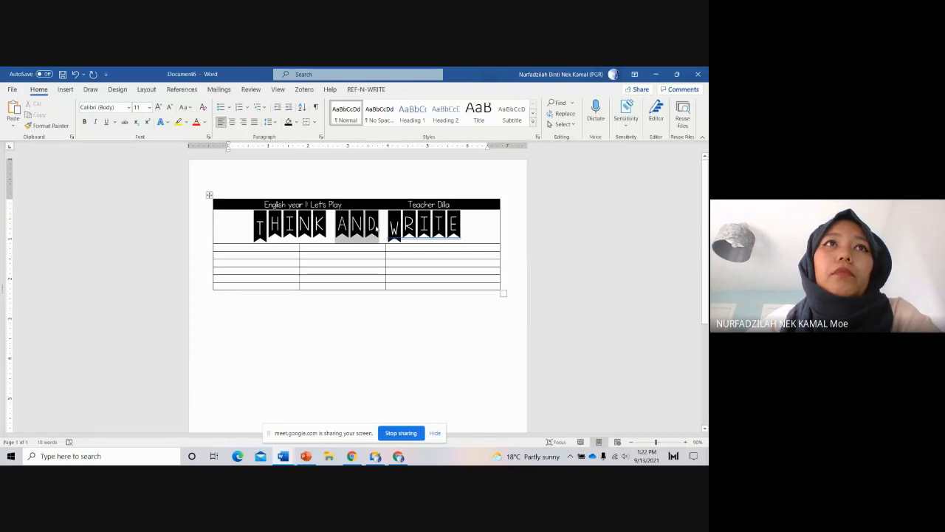
click(170, 108)
click(170, 107)
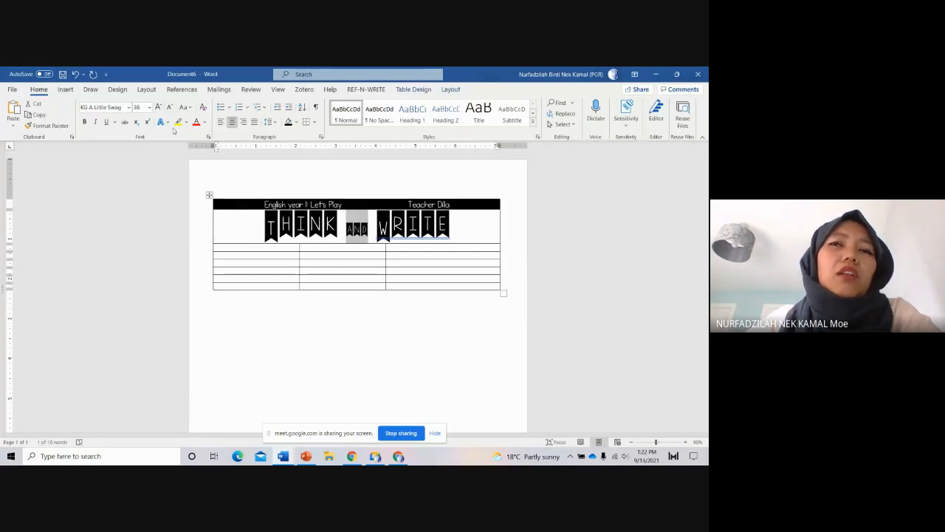
Step: Enlarge the whole title proportionally until it nearly fills the table width, with "Think" at 100 pt
drag(265, 226, 451, 226)
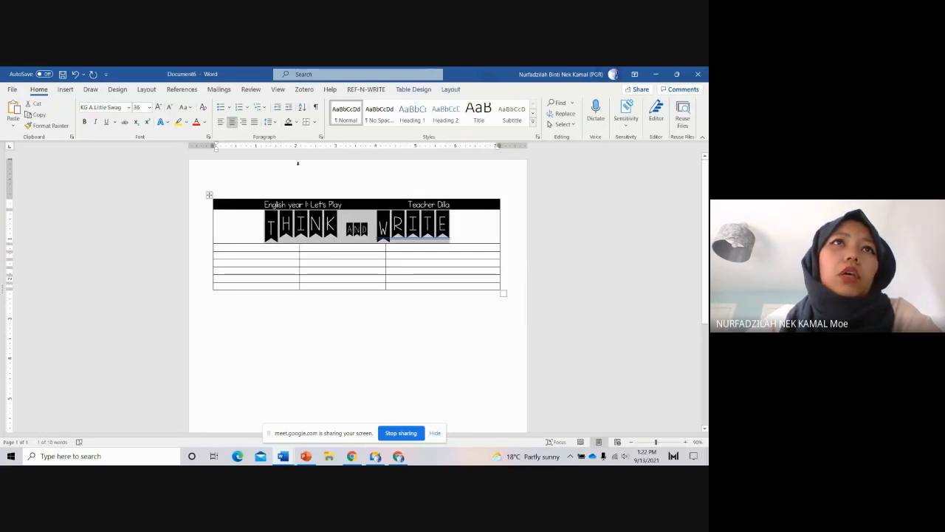
click(159, 107)
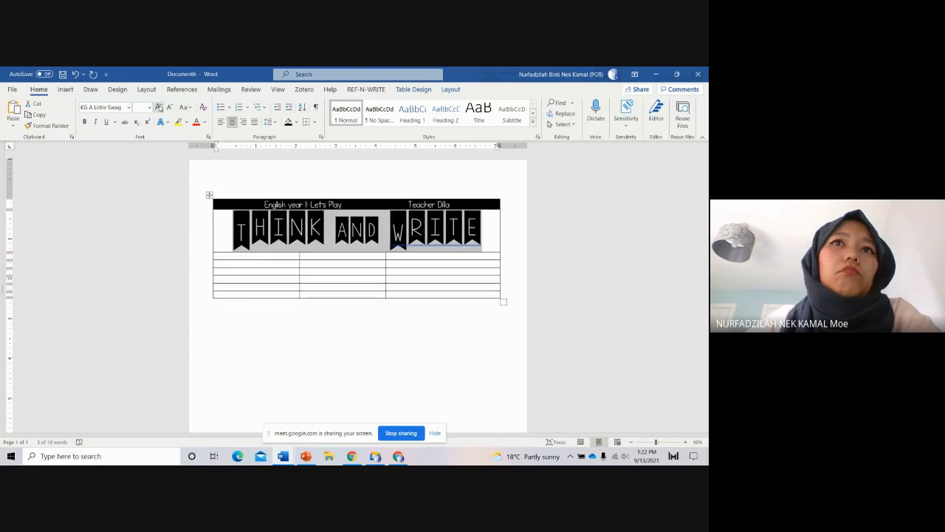
click(159, 108)
click(426, 353)
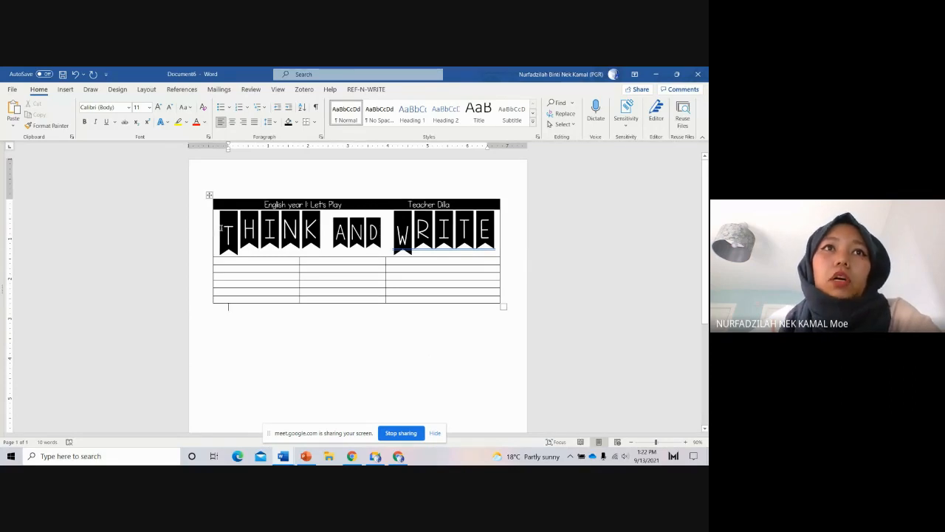
Step: Insert a blank line above the "Think and Write" title and reduce that line to 20 pt
click(220, 228)
key(Return)
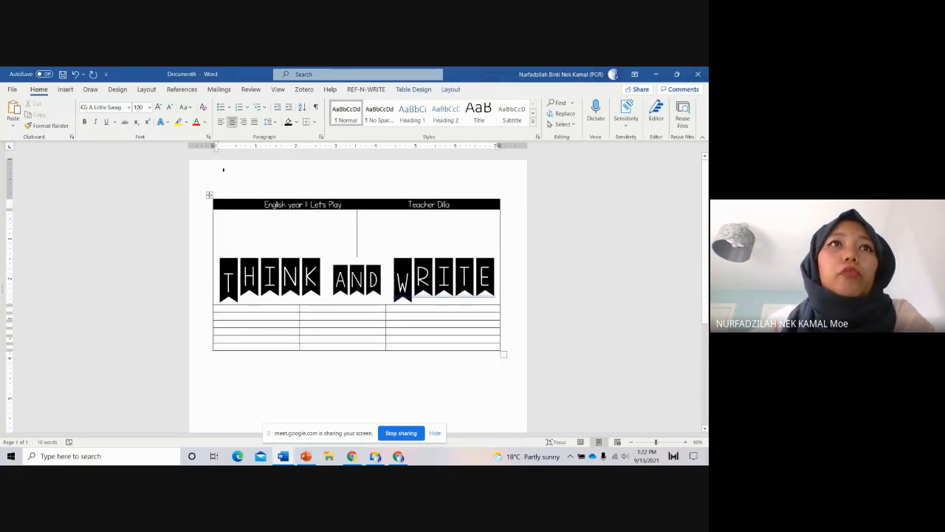
click(173, 108)
click(173, 108)
click(173, 109)
click(173, 108)
click(173, 109)
click(173, 108)
click(173, 109)
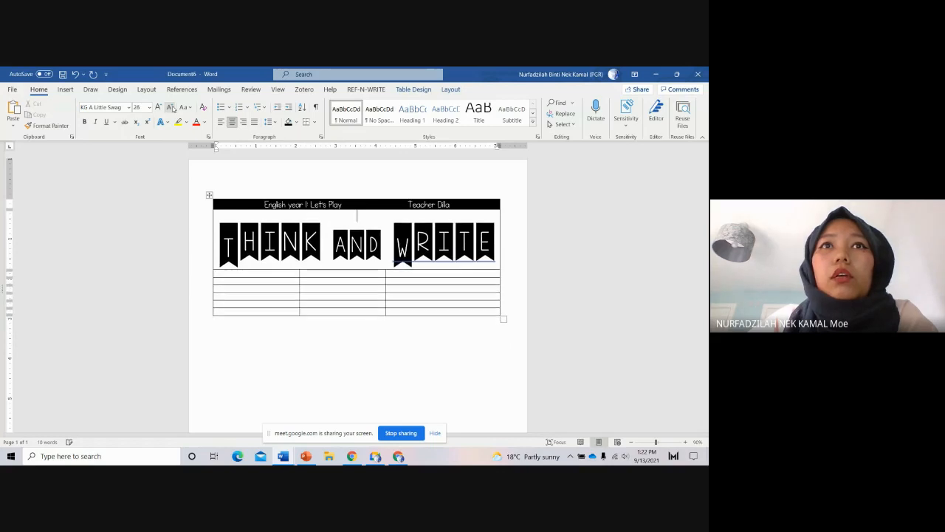
click(173, 108)
click(173, 109)
click(172, 108)
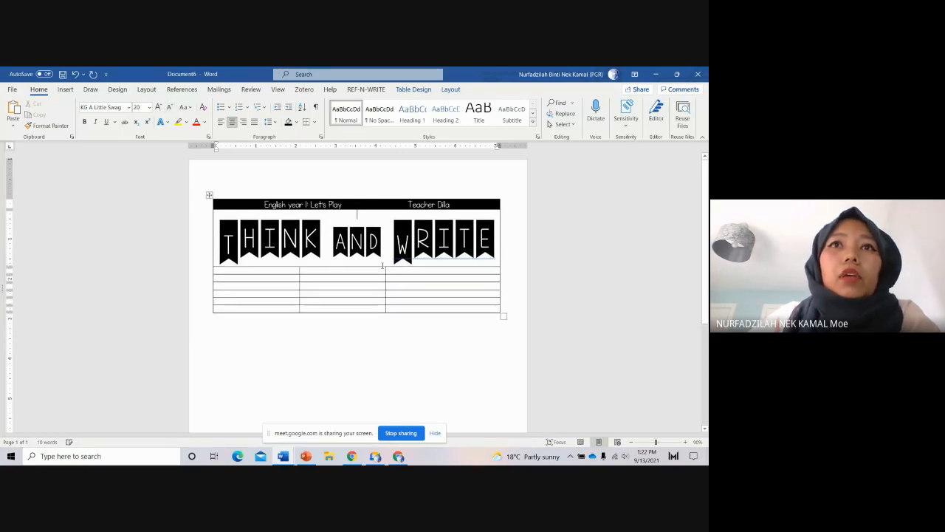
Step: Merge the three cells of the row directly below the title
drag(295, 270, 414, 272)
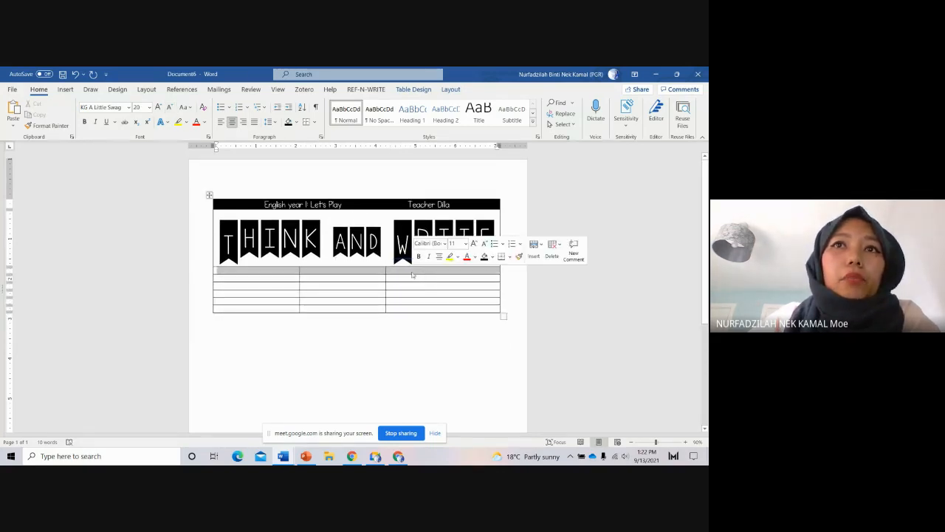
right_click(414, 272)
click(445, 363)
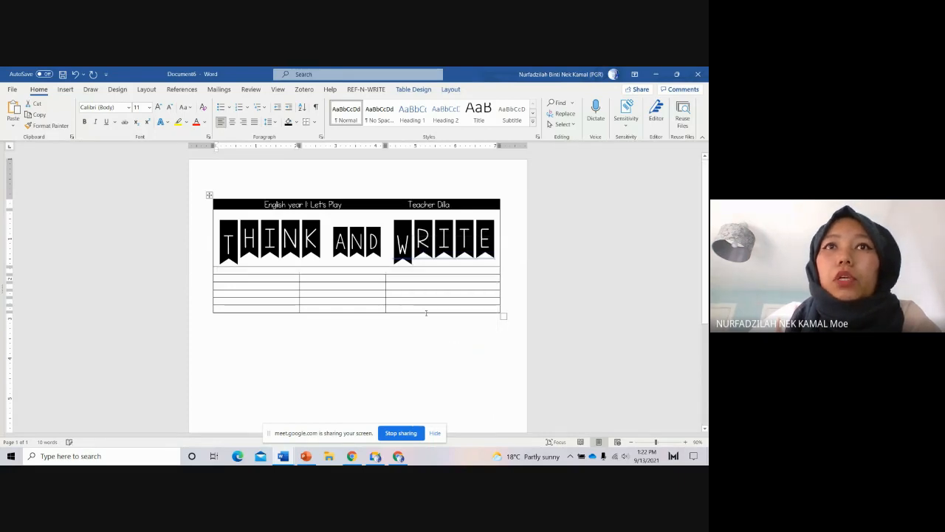
Step: Enter "Look at the pictures, think about what is going on and write a sentence for each picture." in the merged row below the title
text(Th)
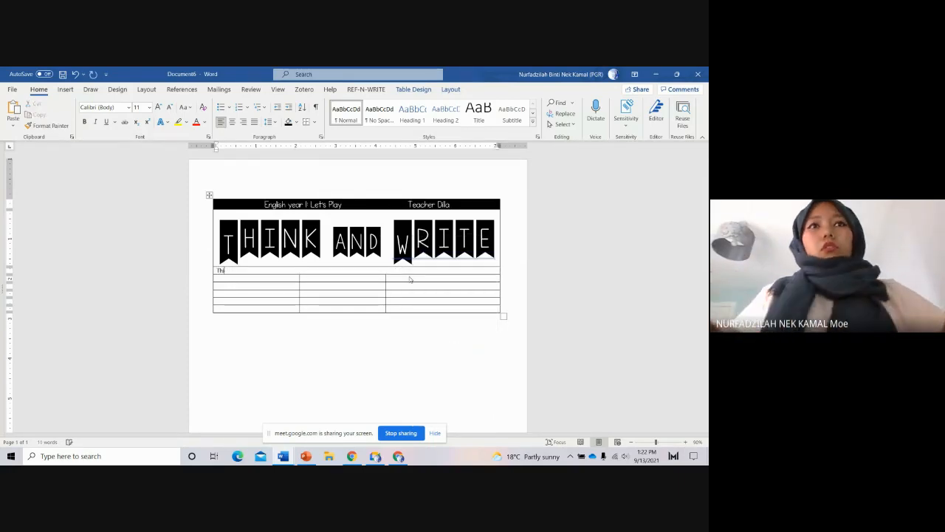
key(BackSpace)
key(BackSpace)
key(BackSpace)
text(Look)
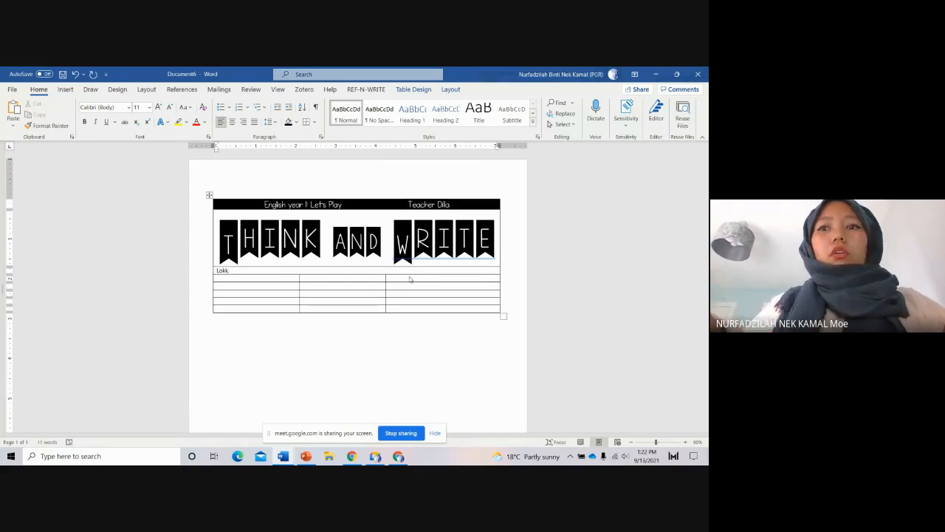
text( at t)
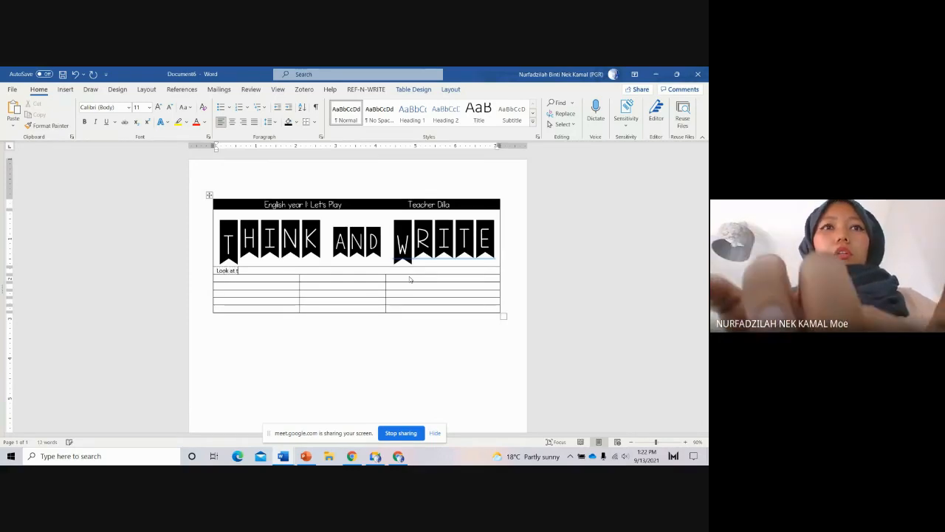
text(he pictures, think ab)
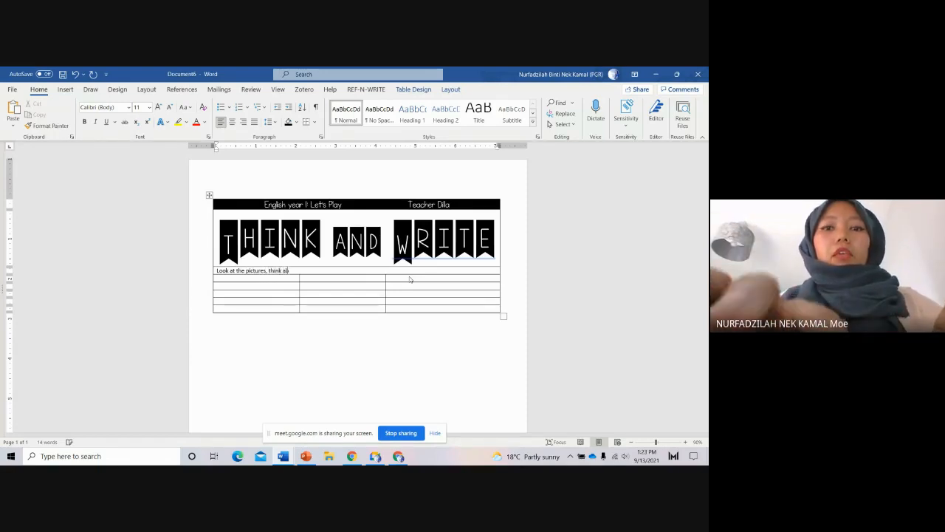
text(out wh)
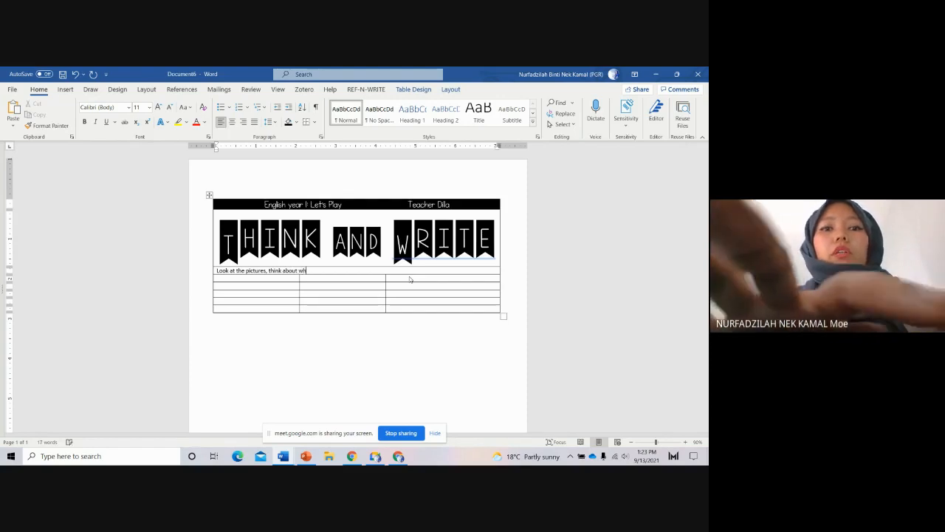
text(at is going o)
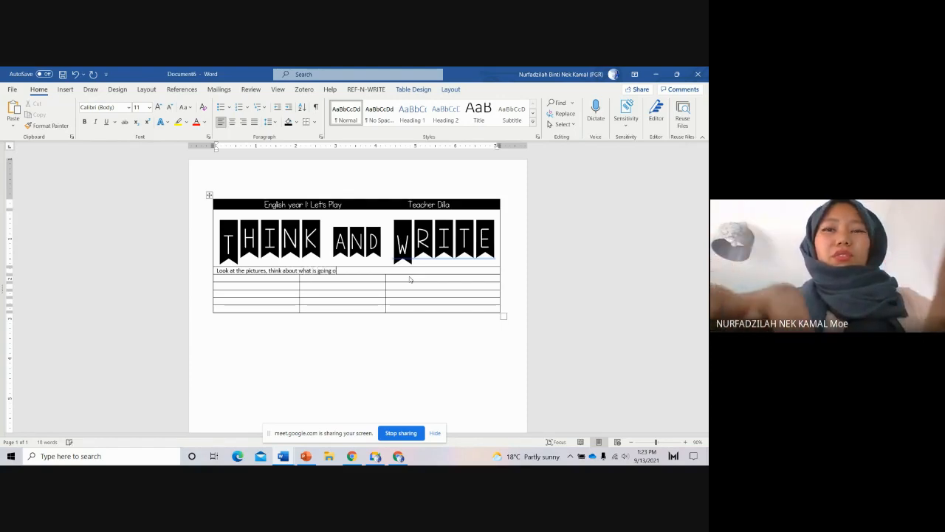
text(n and wr)
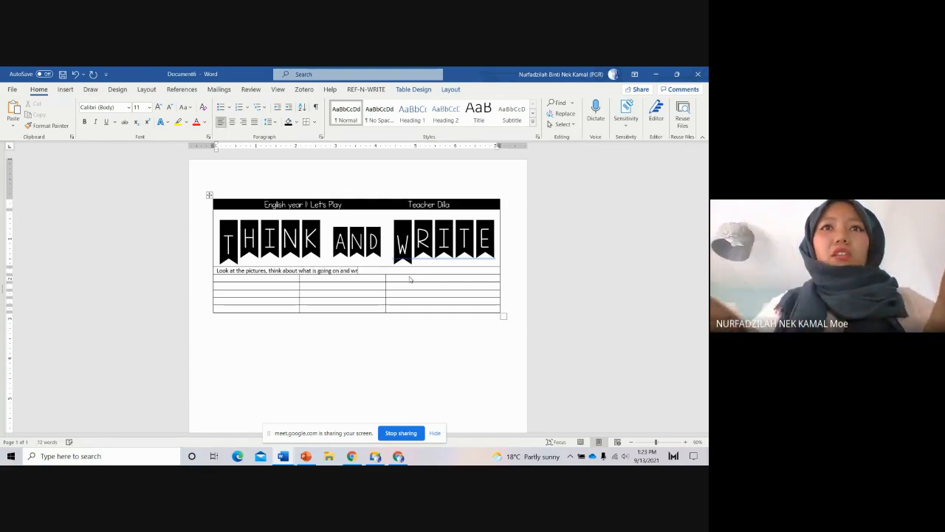
text(ite a sentence)
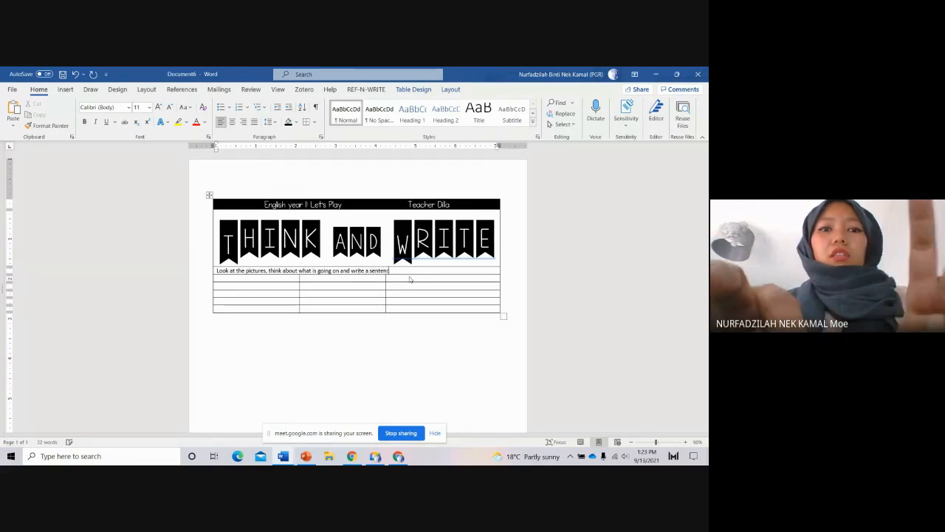
text( for eachpictu)
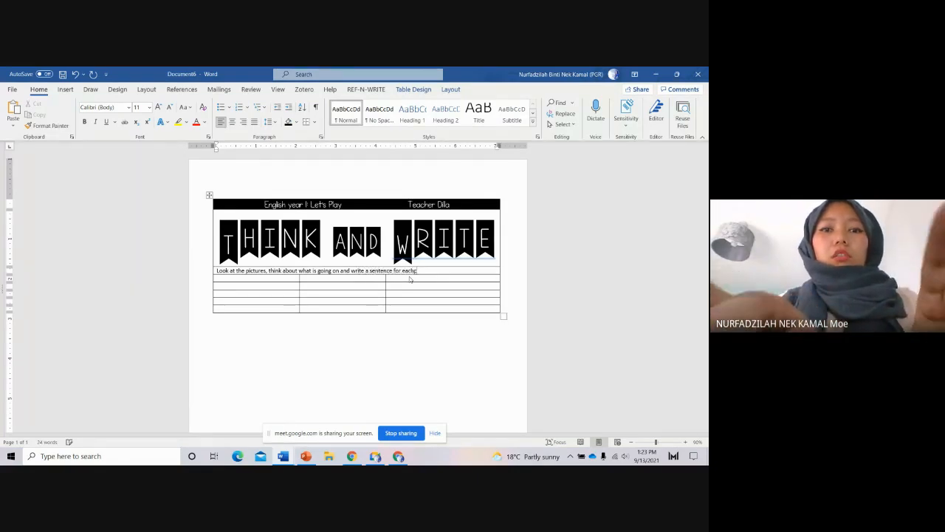
text(re.)
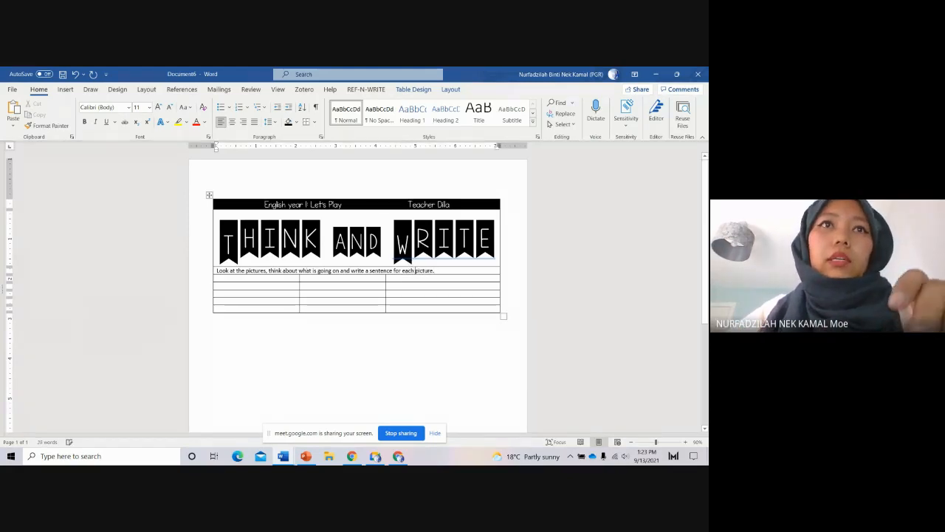
Step: Change the font of the whole instruction sentence below the title to KG Midnight Memories
drag(217, 270, 436, 270)
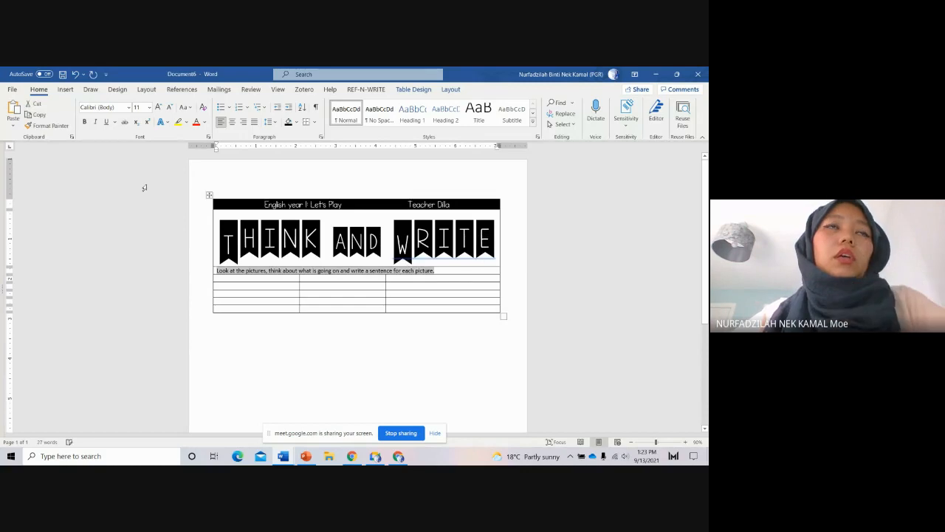
click(128, 108)
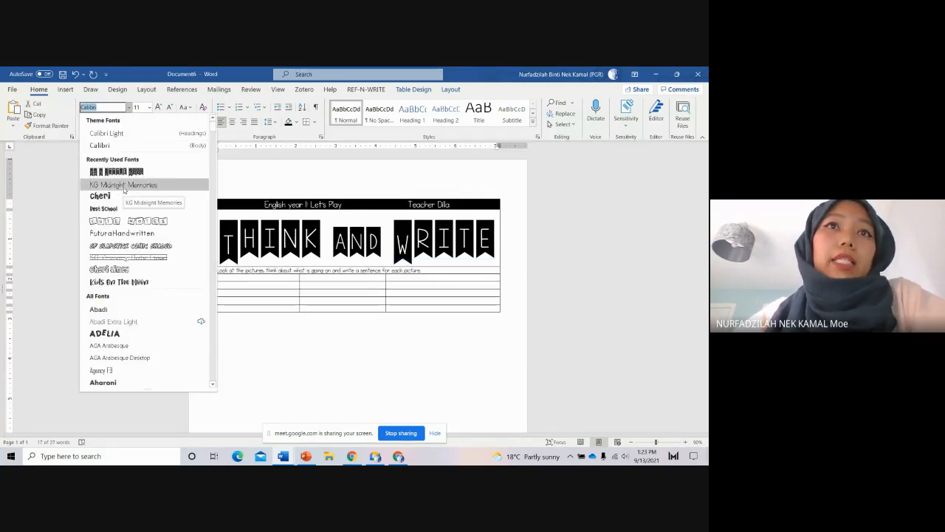
click(124, 188)
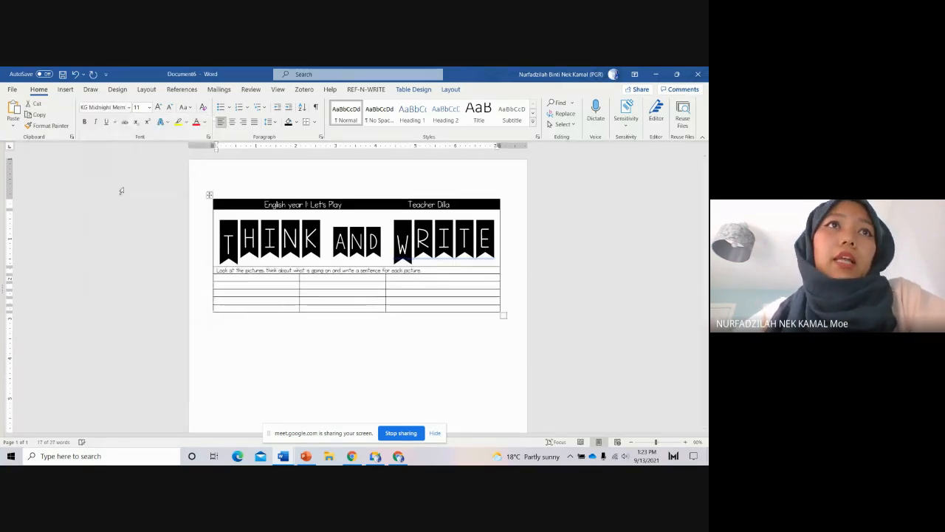
Step: Centre the instruction sentence in its row and enlarge it to 20 pt
click(232, 122)
click(158, 107)
click(158, 107)
click(158, 107)
click(158, 107)
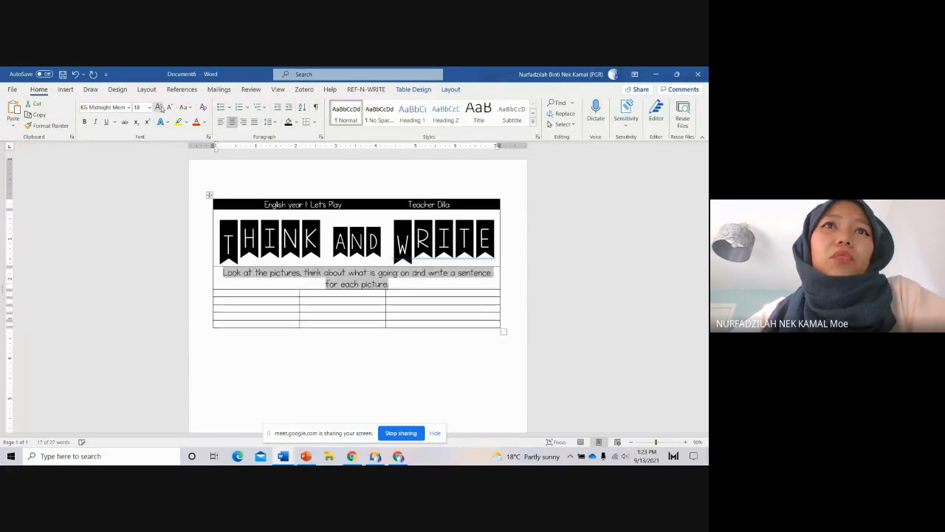
click(158, 107)
click(424, 353)
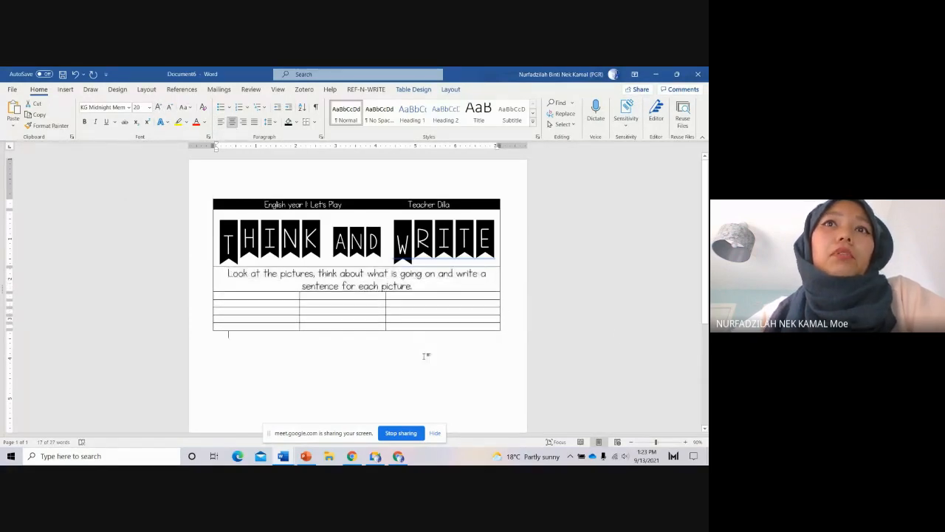
Step: Switch to Document2 and examine how the sample "Think and Write" worksheet arranges its pictures and writing lines
scroll(597, 338, down, 1)
scroll(596, 338, down, 1)
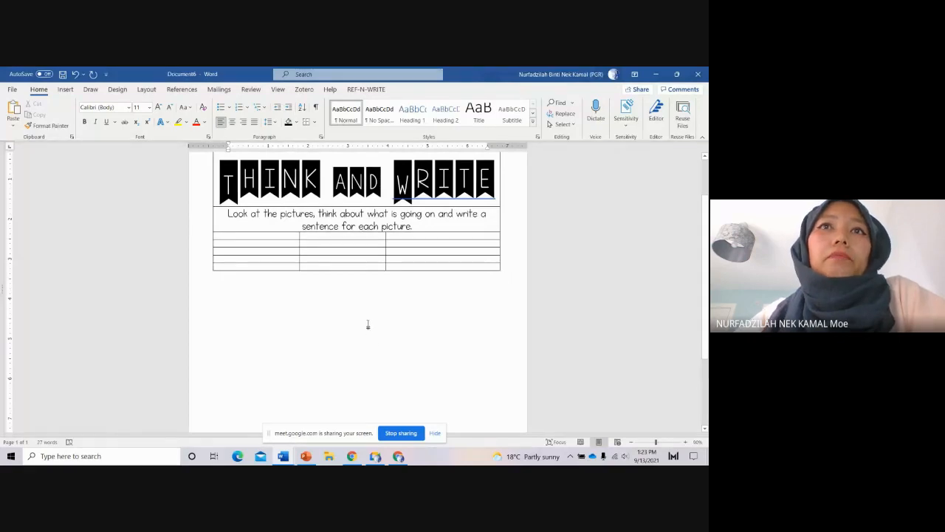
mouse_move(283, 456)
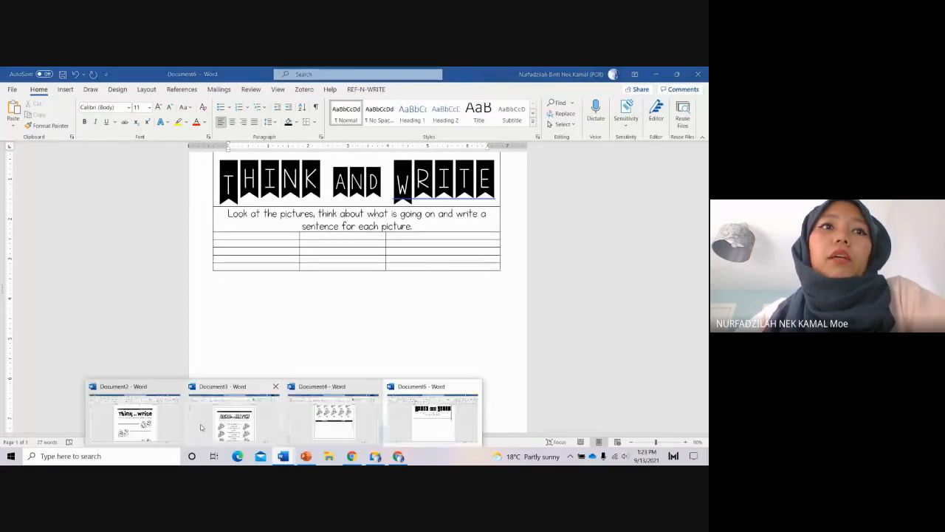
click(146, 427)
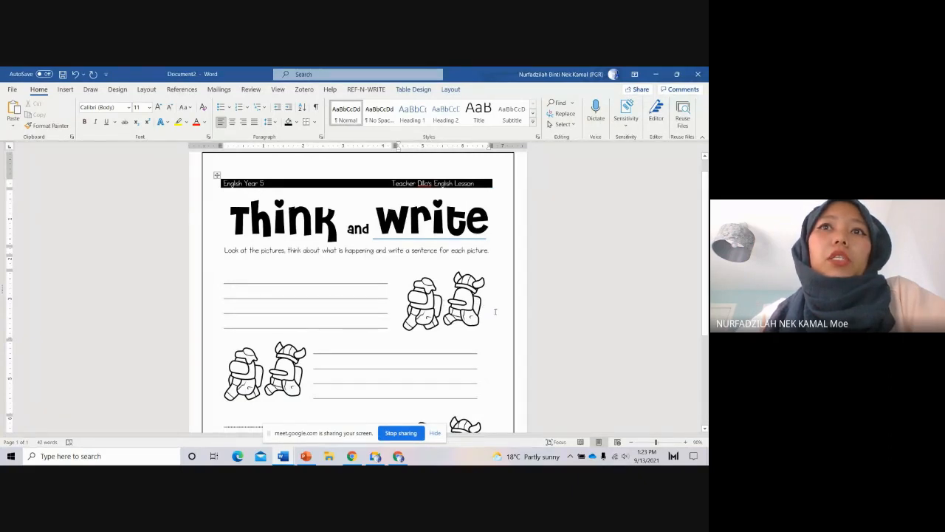
scroll(496, 312, down, 2)
scroll(419, 396, down, 2)
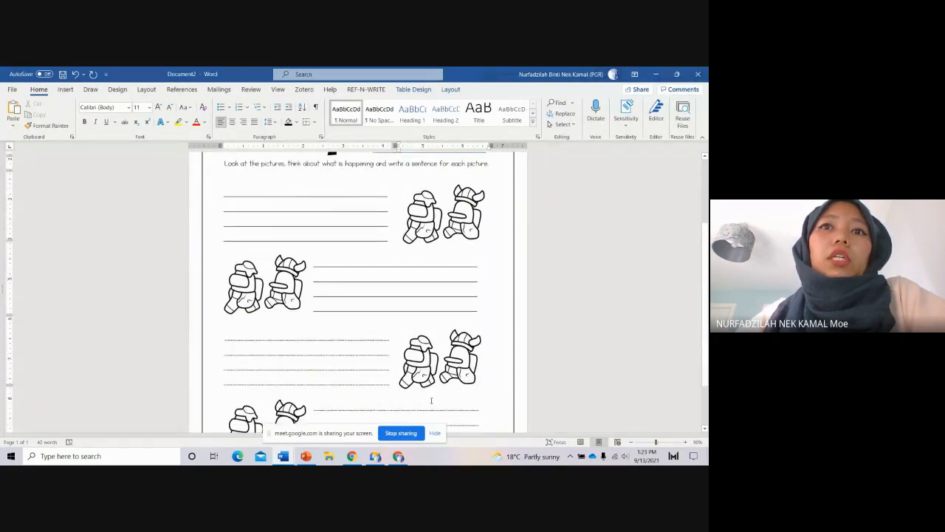
scroll(381, 236, up, 3)
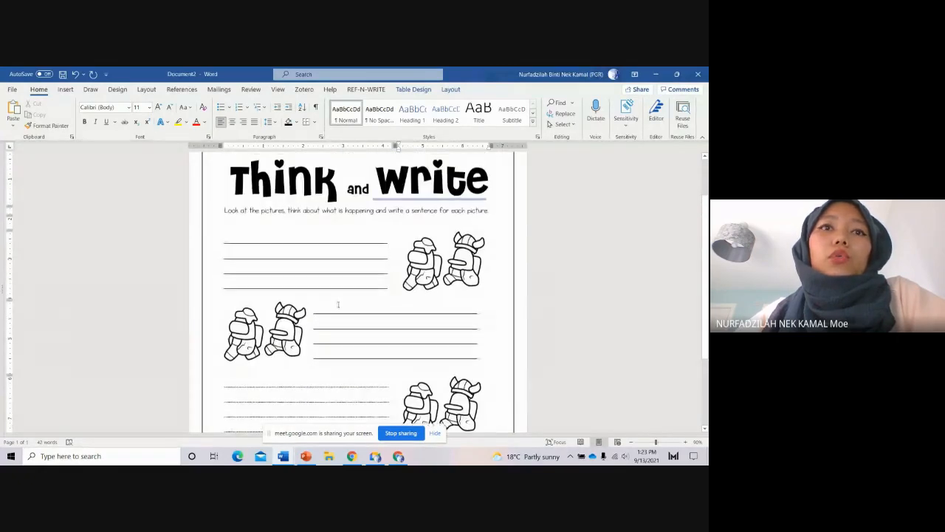
Step: Switch to Chrome and run a Google image search for "cat coloring pages" in a new tab
click(352, 456)
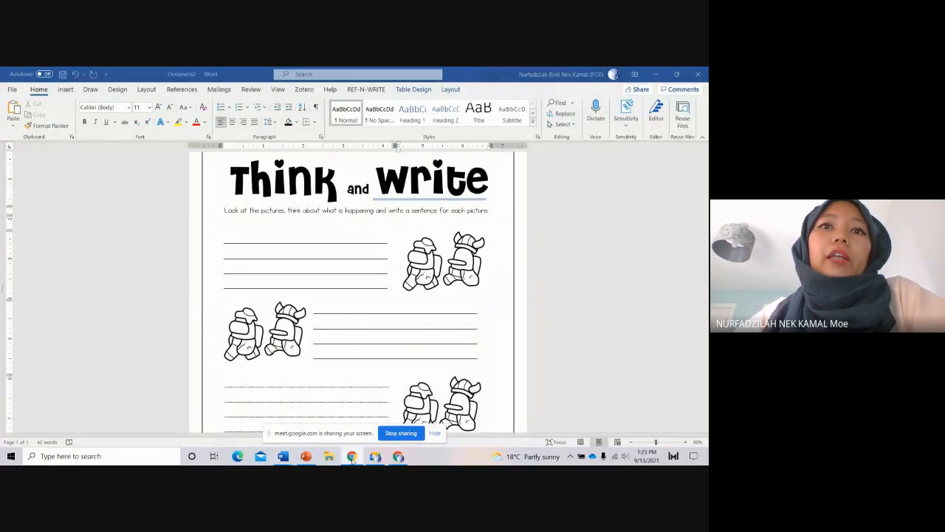
click(399, 457)
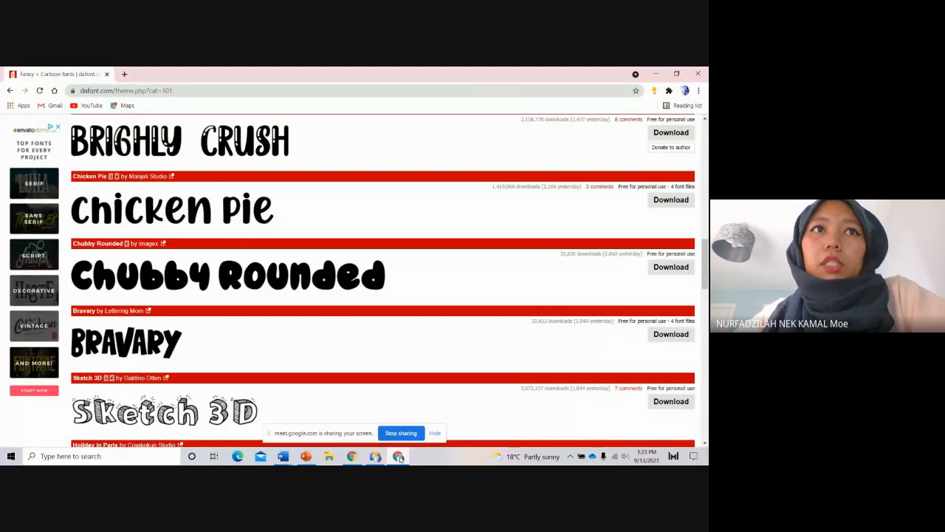
click(124, 74)
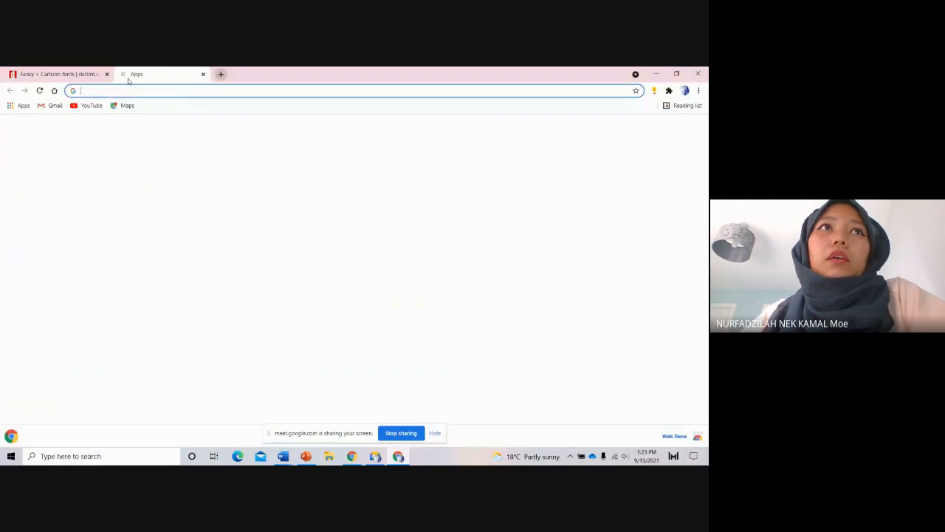
click(172, 91)
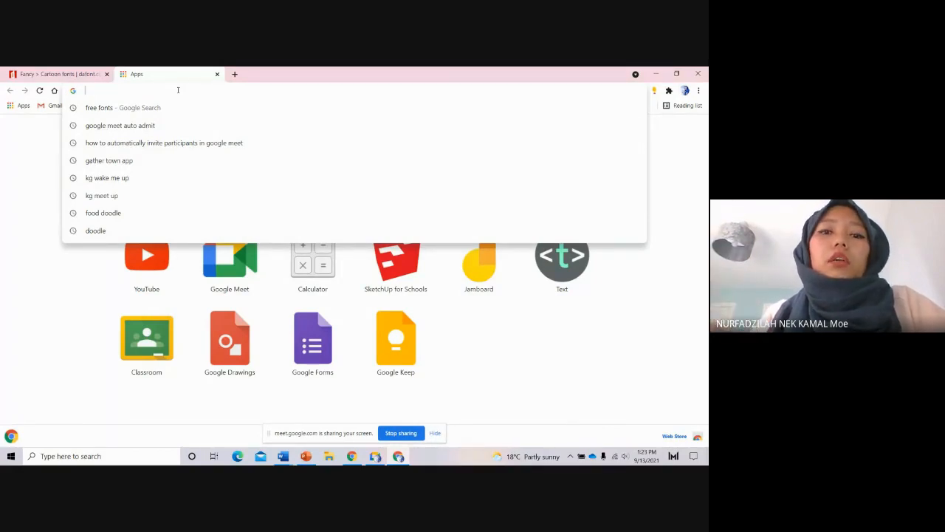
text(cat c)
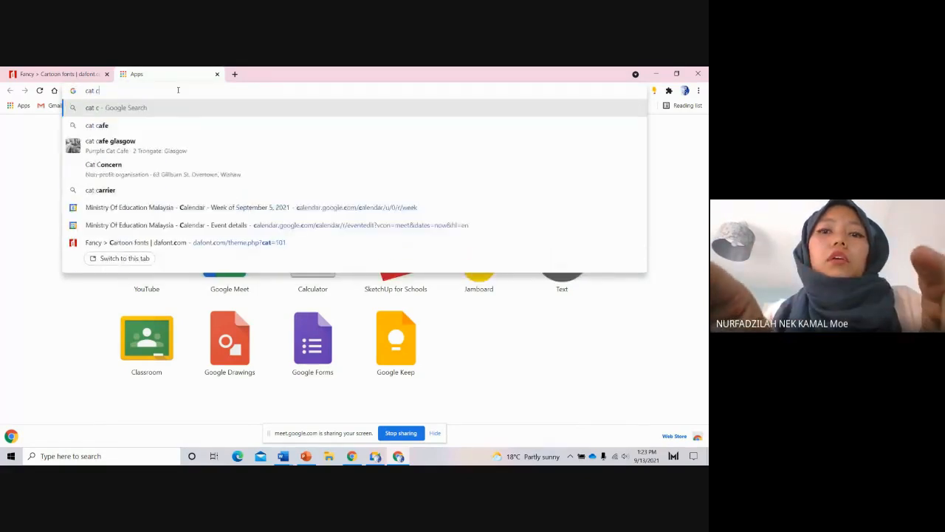
text(oloring page)
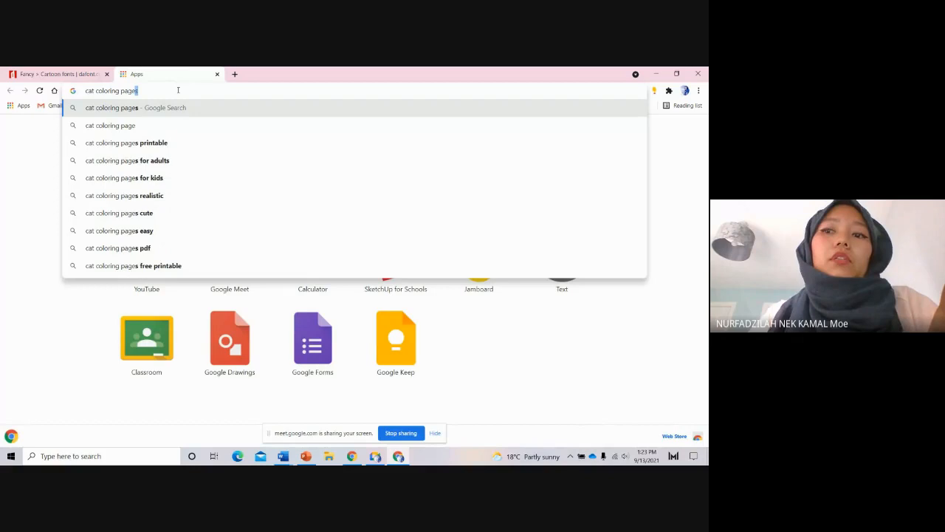
key(Return)
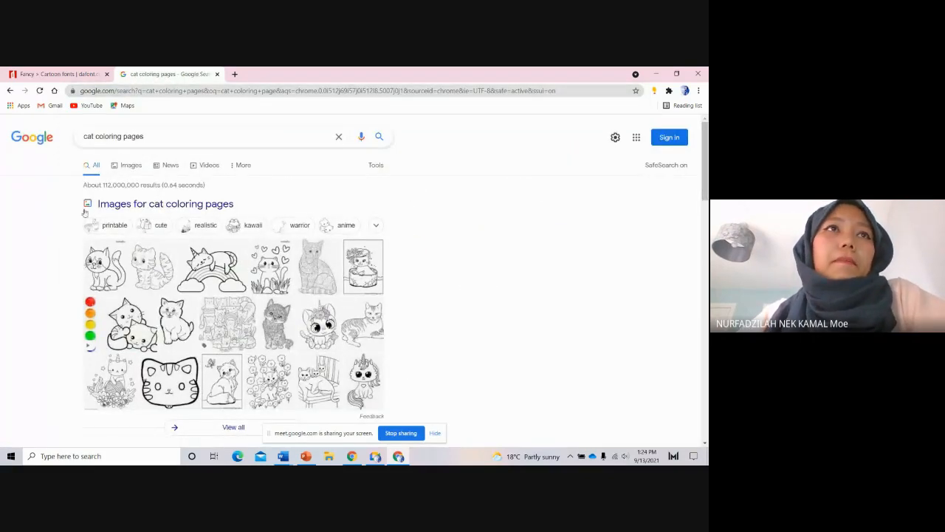
click(130, 166)
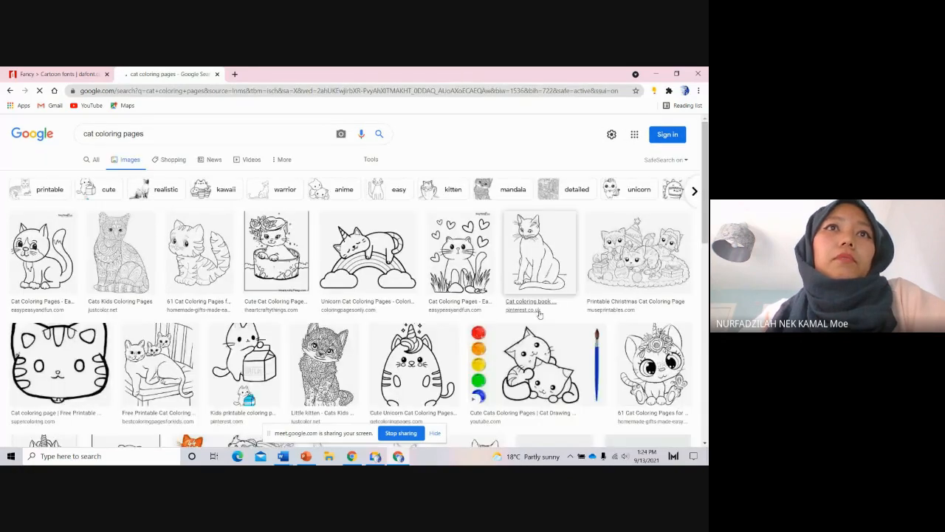
Step: Browse the cat coloring page images for simple line drawings suitable for the worksheet
scroll(459, 178, down, 3)
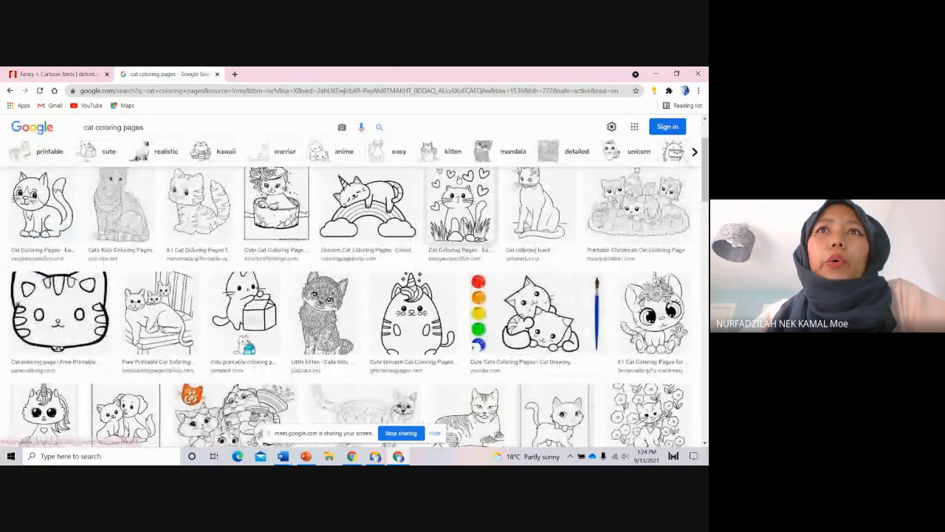
scroll(459, 178, up, 3)
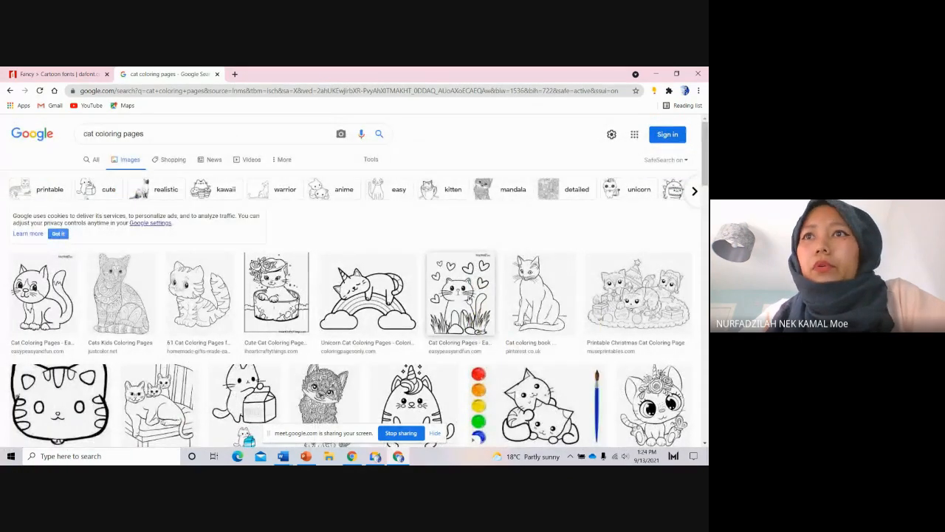
scroll(469, 299, down, 3)
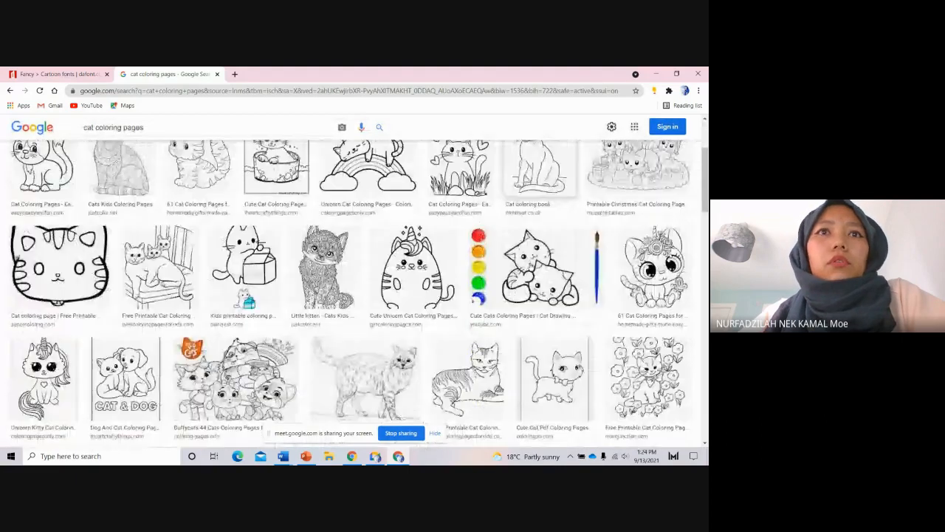
scroll(365, 377, down, 2)
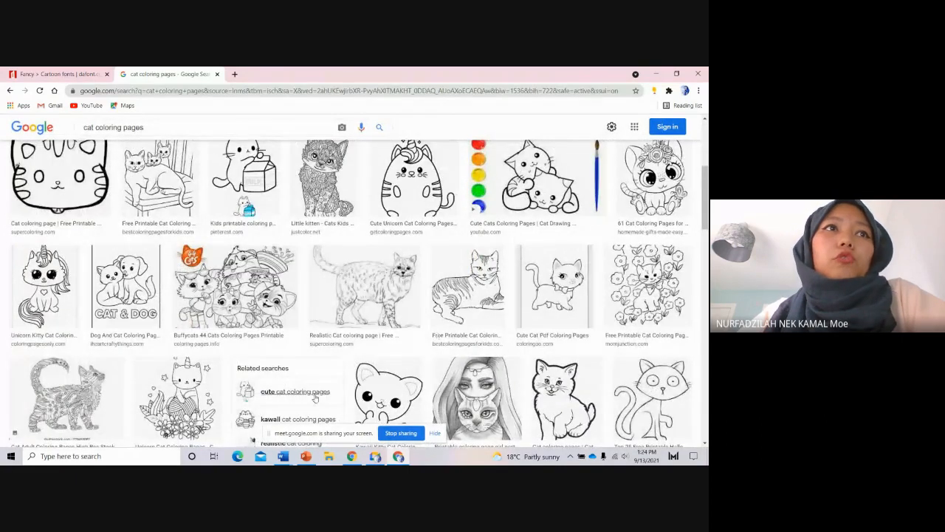
scroll(365, 377, up, 5)
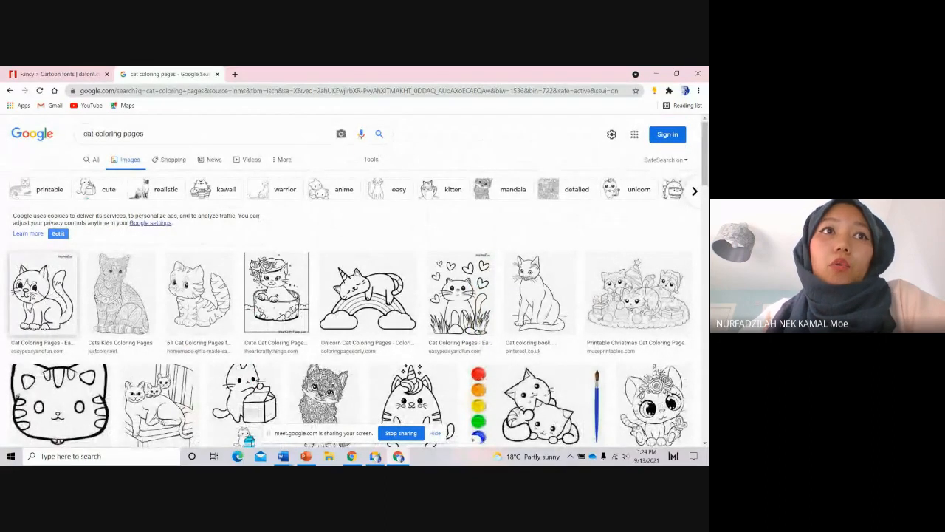
scroll(362, 336, down, 1)
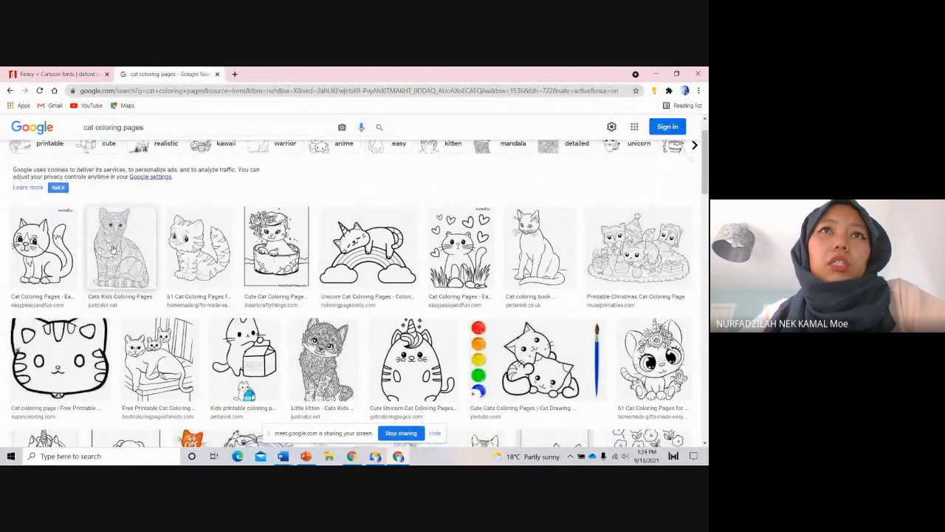
scroll(539, 337, down, 2)
scroll(610, 327, down, 2)
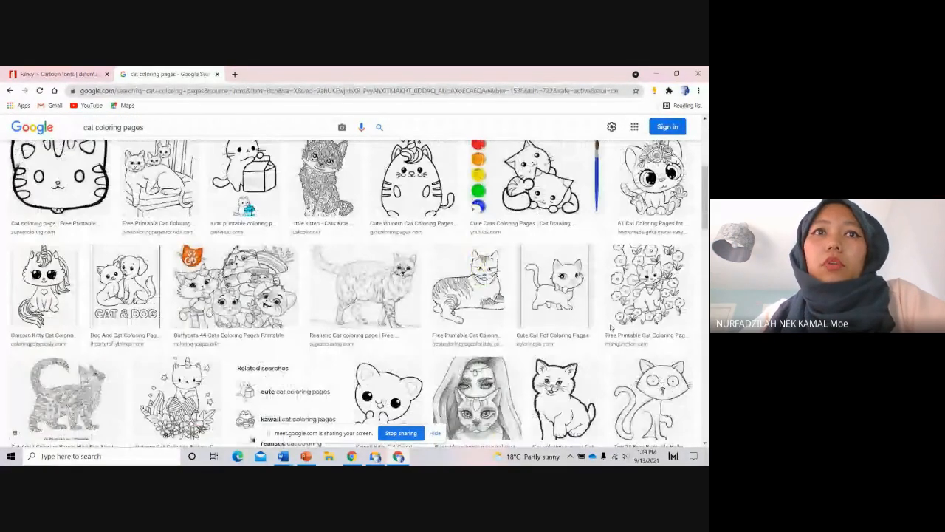
Step: Find the unicorn cat lying on a rainbow in the coloring page results and copy its enlarged image
scroll(611, 327, down, 1)
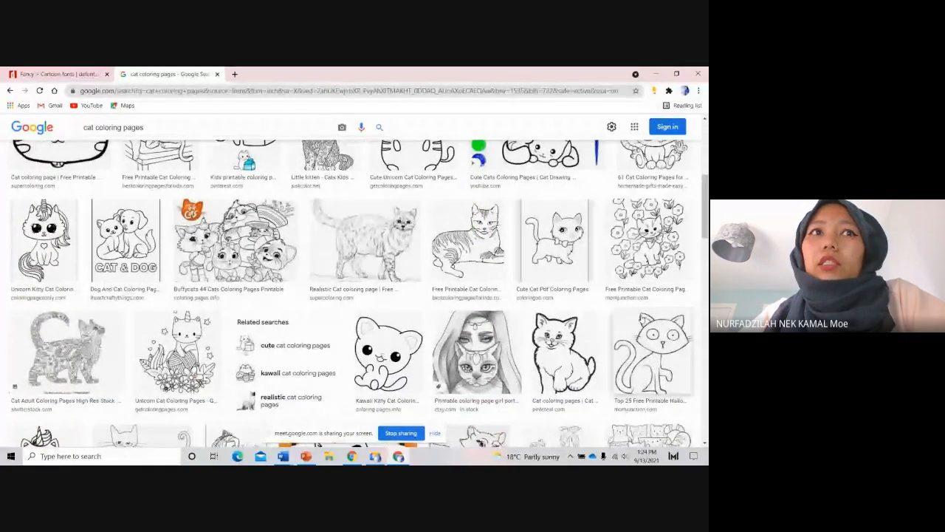
scroll(359, 293, down, 3)
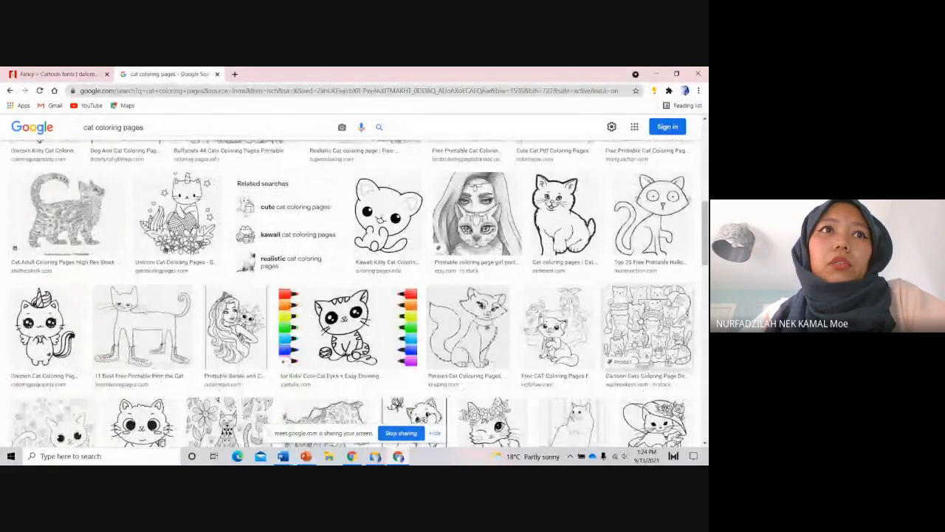
scroll(350, 308, up, 5)
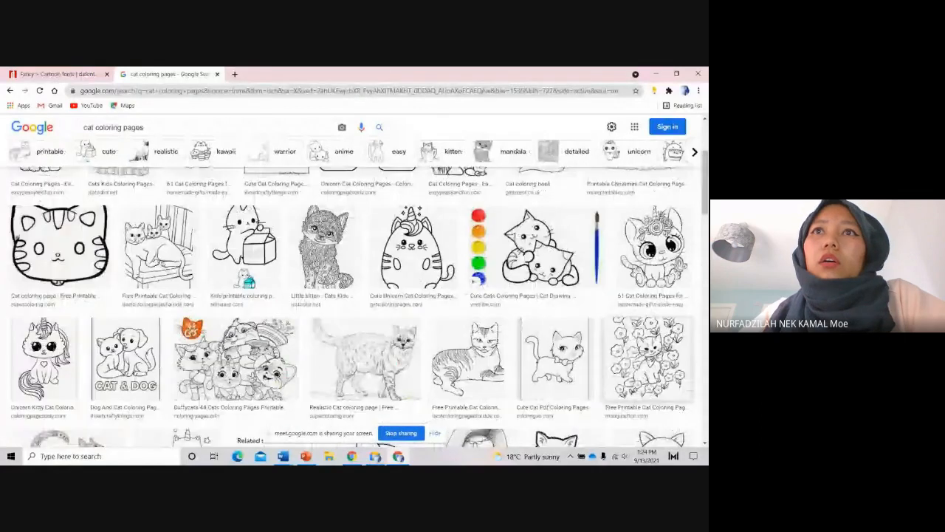
scroll(379, 270, up, 3)
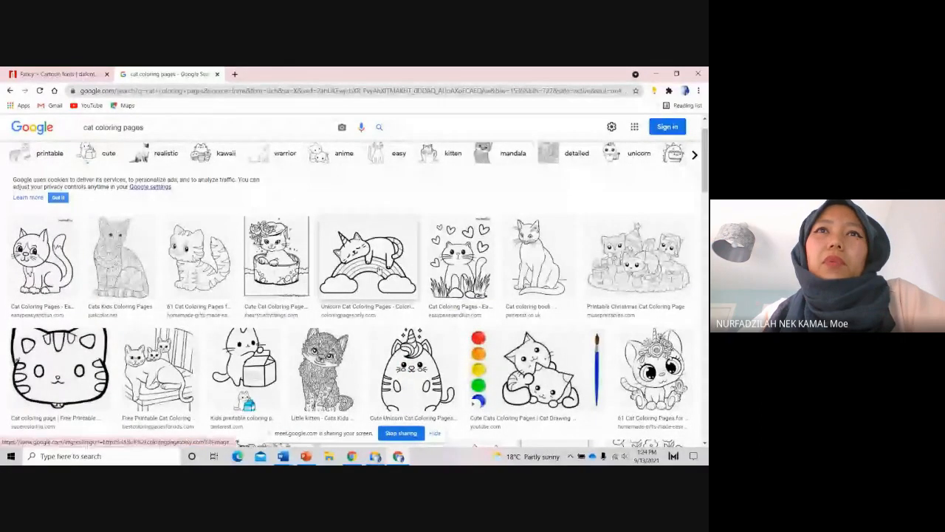
click(379, 270)
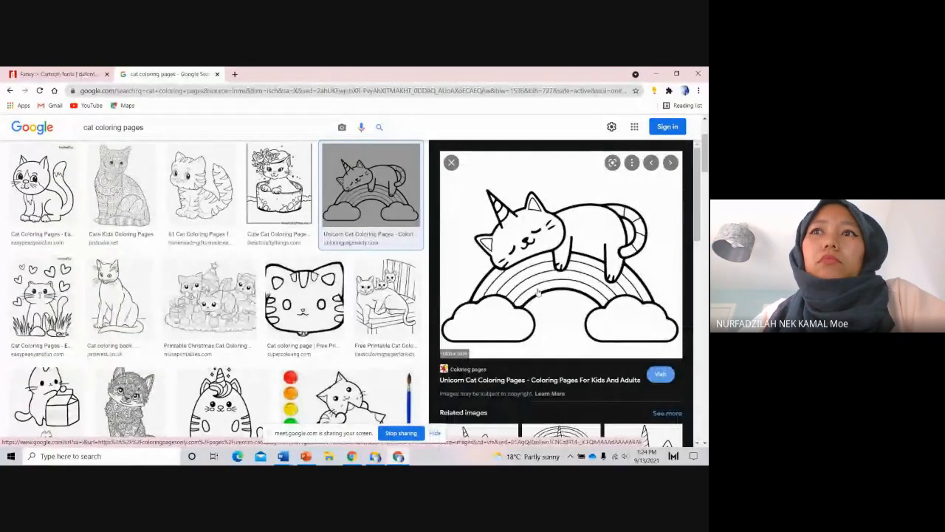
right_click(557, 272)
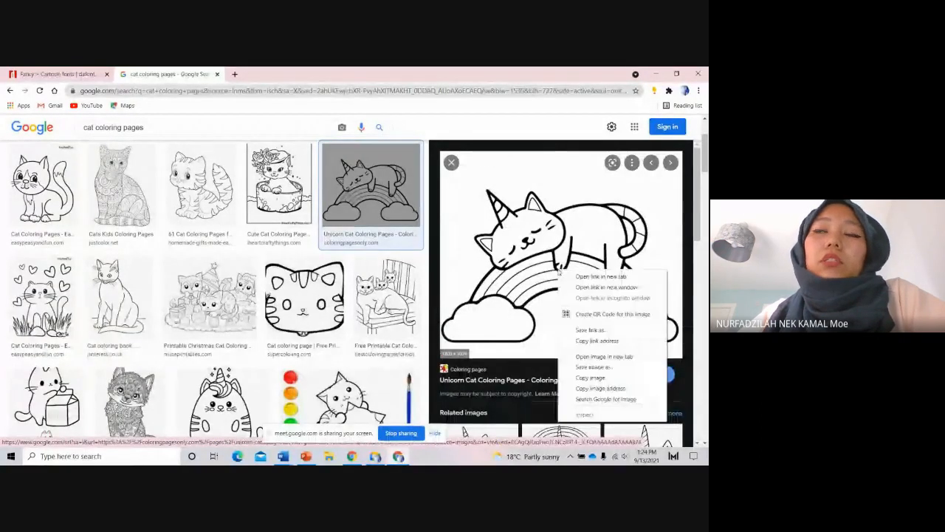
click(584, 378)
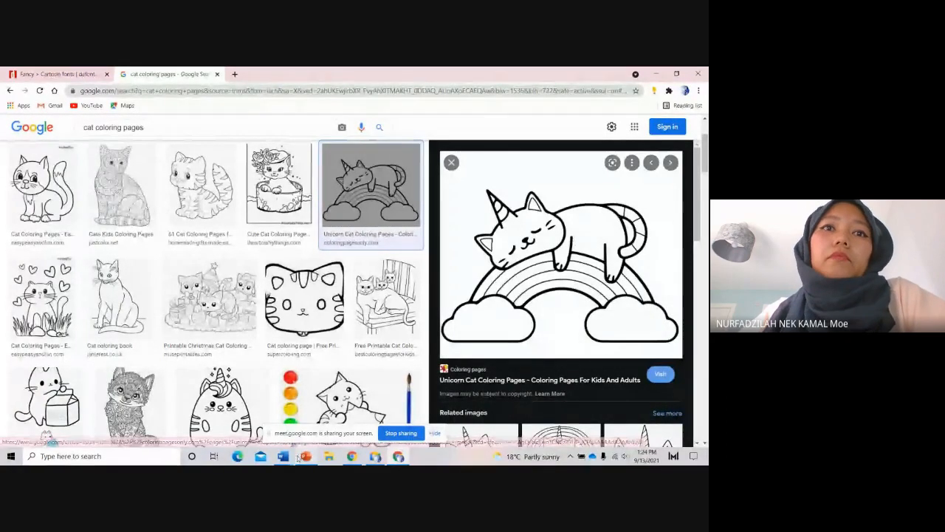
Step: Switch to Document6 in Word and paste the unicorn cat picture into the third cell below the instruction row
mouse_move(283, 456)
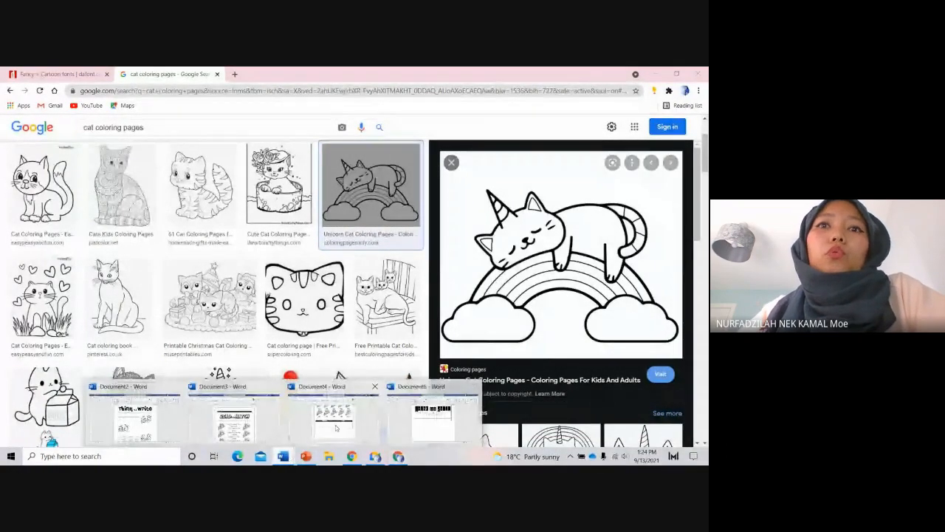
click(420, 426)
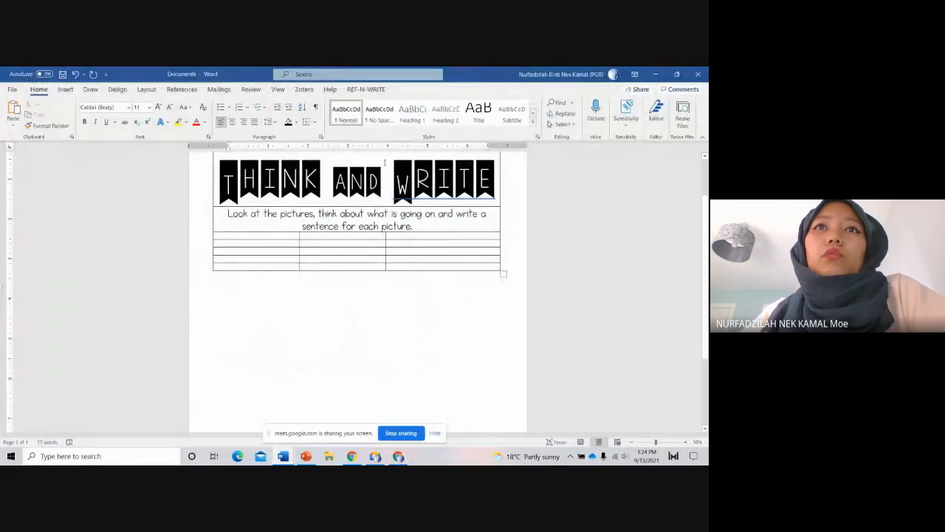
click(408, 233)
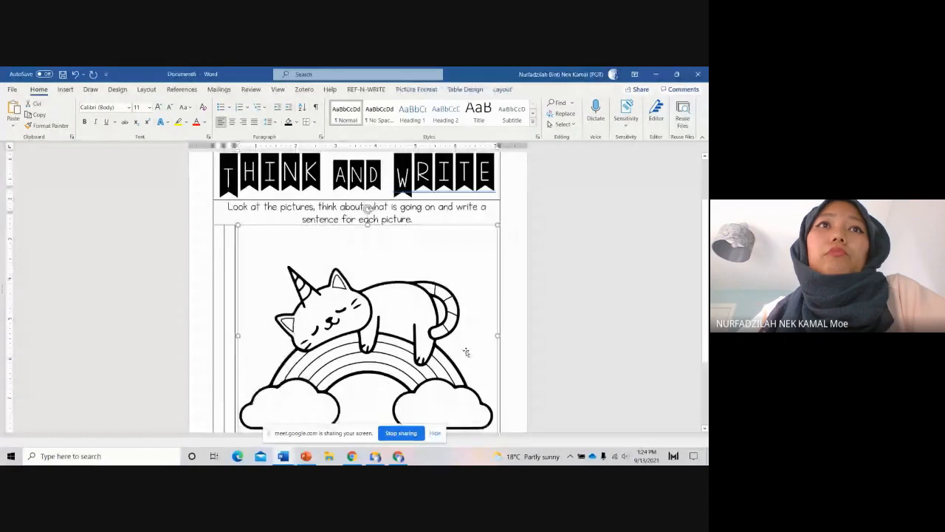
Step: Shrink the unicorn cat picture to fit within the third column and centre it in its cell
scroll(467, 352, down, 2)
drag(497, 393, 365, 198)
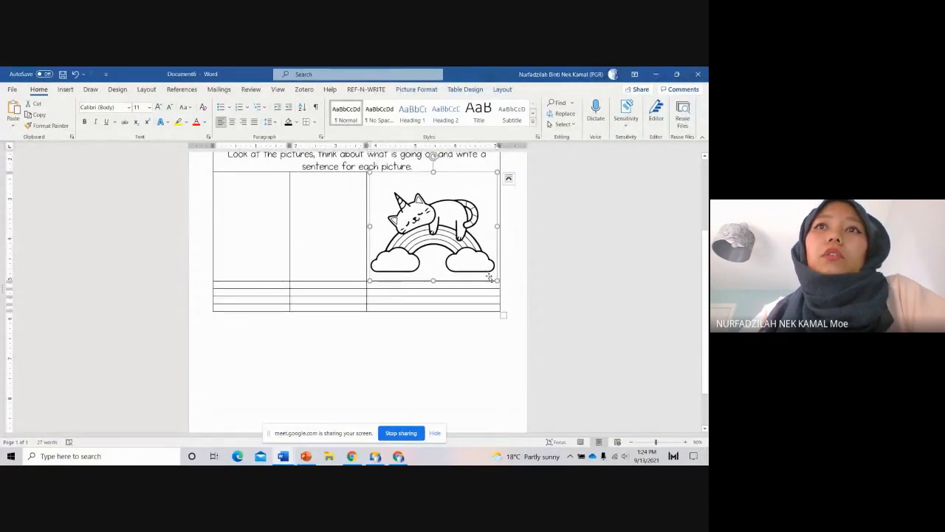
drag(497, 281, 458, 227)
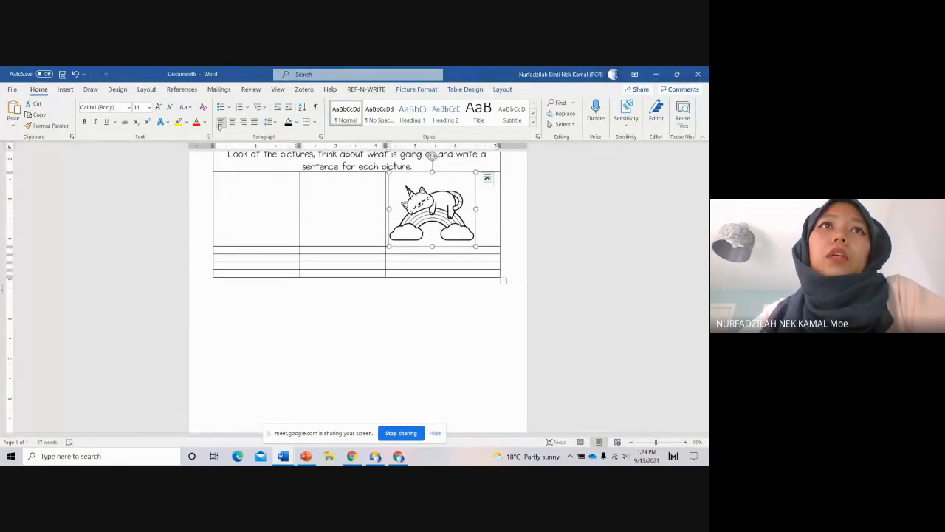
click(244, 123)
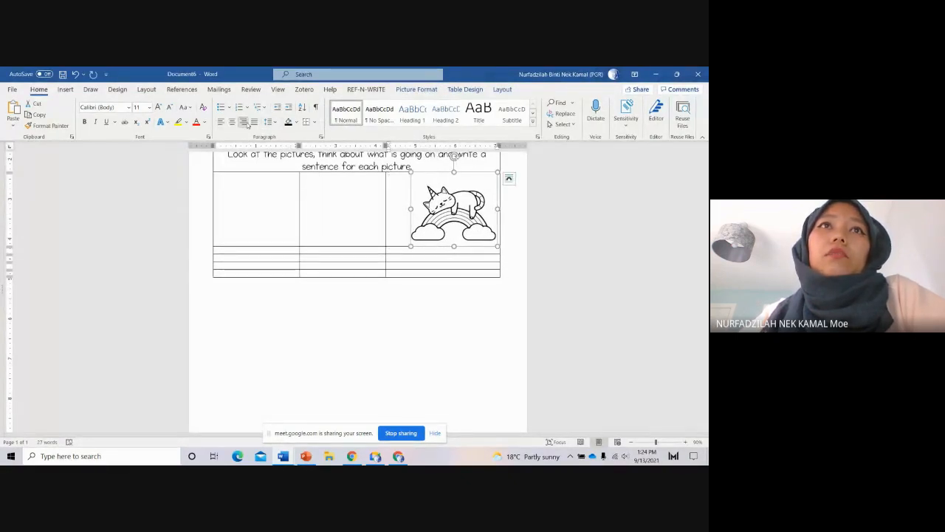
click(232, 122)
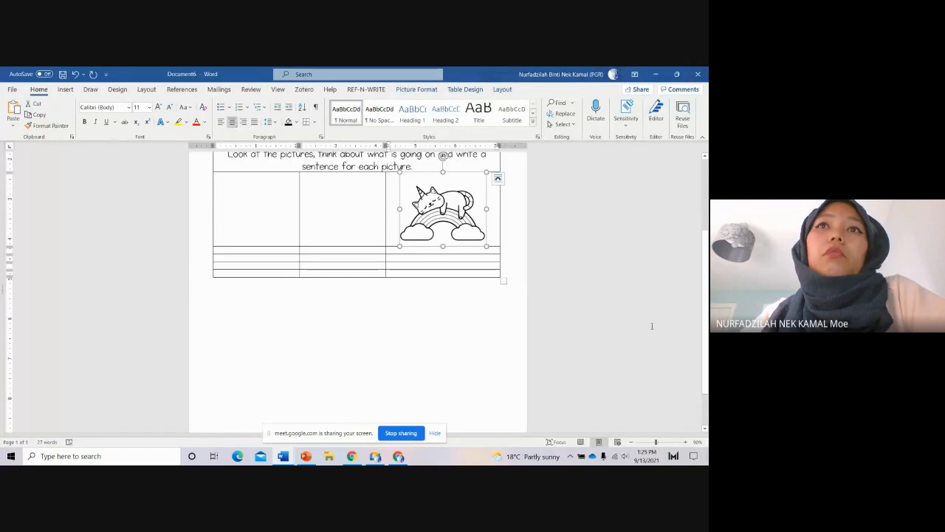
Step: Merge the two empty cells beside the unicorn cat picture into one wide cell
scroll(652, 326, up, 3)
drag(276, 262, 329, 242)
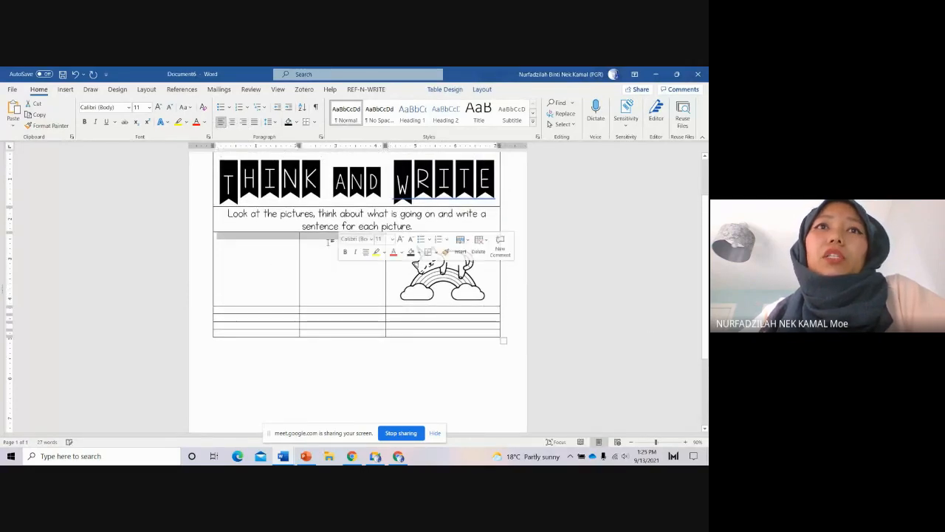
right_click(323, 238)
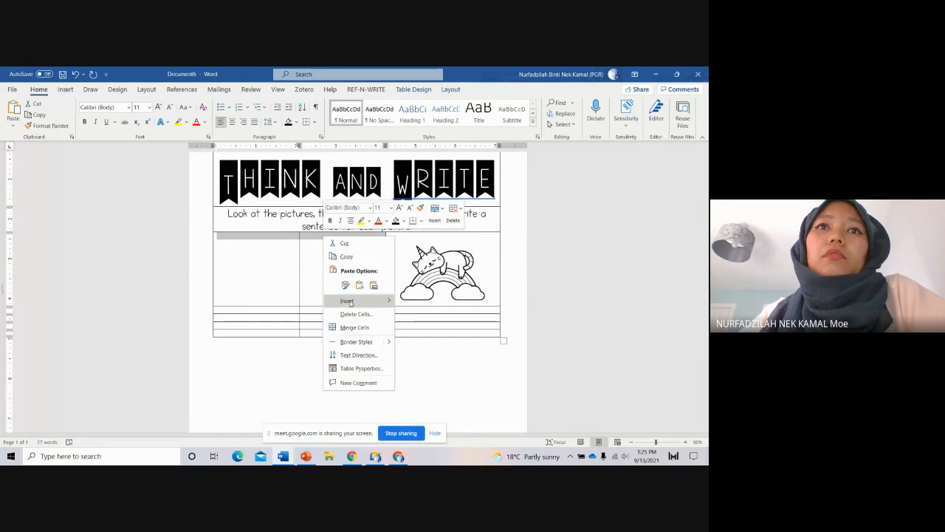
click(354, 328)
Step: Fill the merged cell with four full-width writing lines made of underscores
click(322, 238)
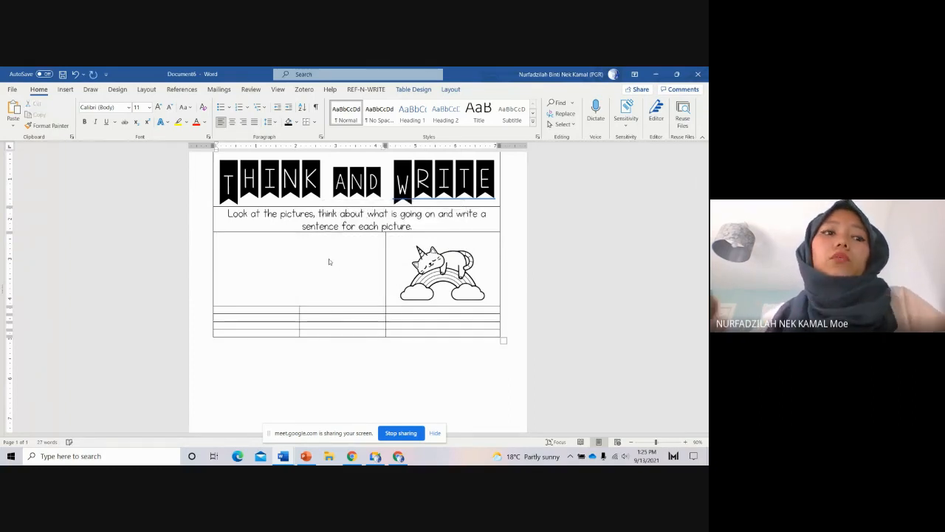
text(_______________)
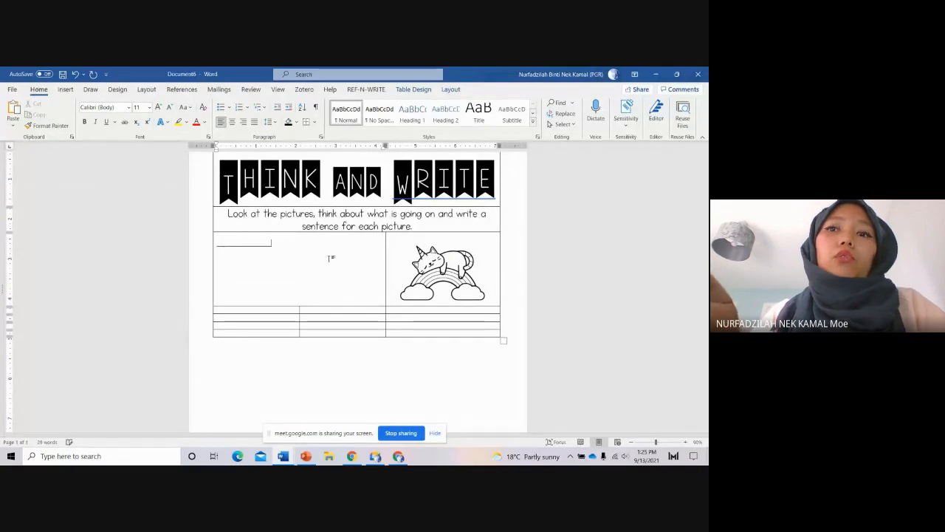
text(____________________)
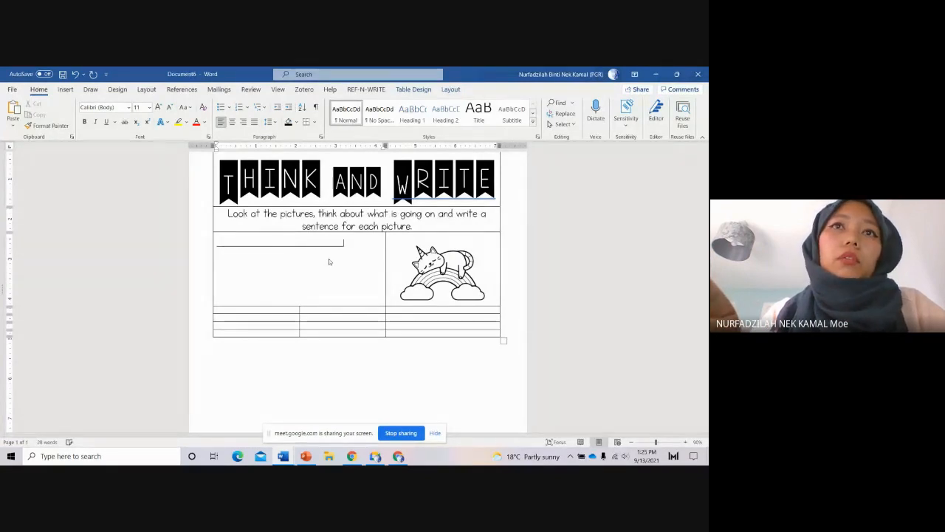
text(________)
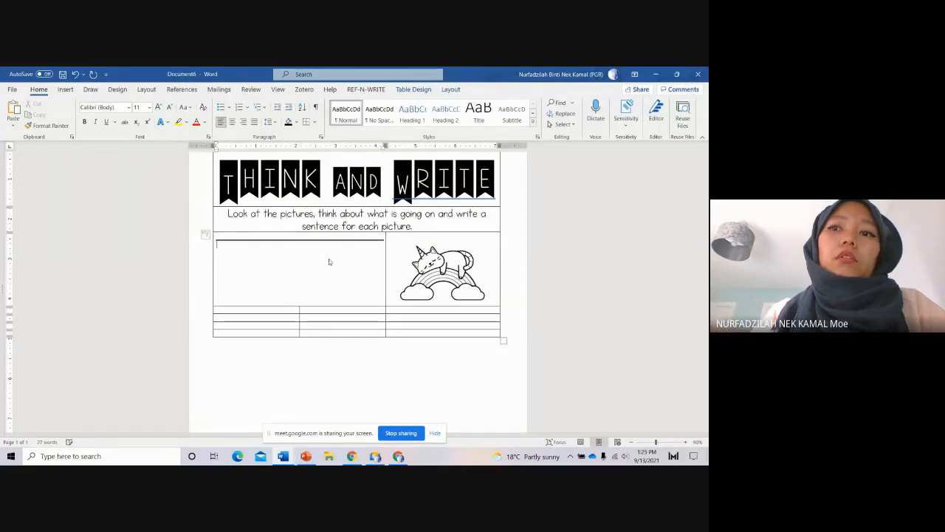
key(Return)
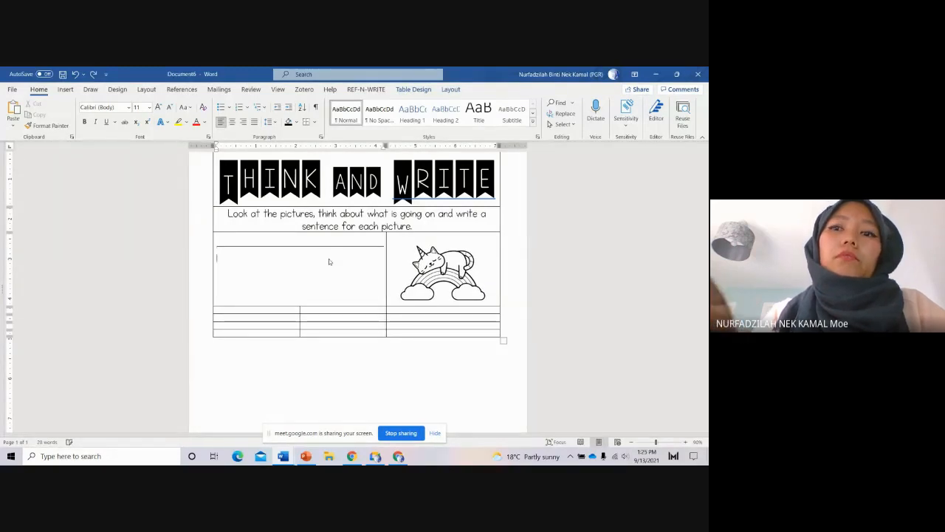
text(_____________________________________________________)
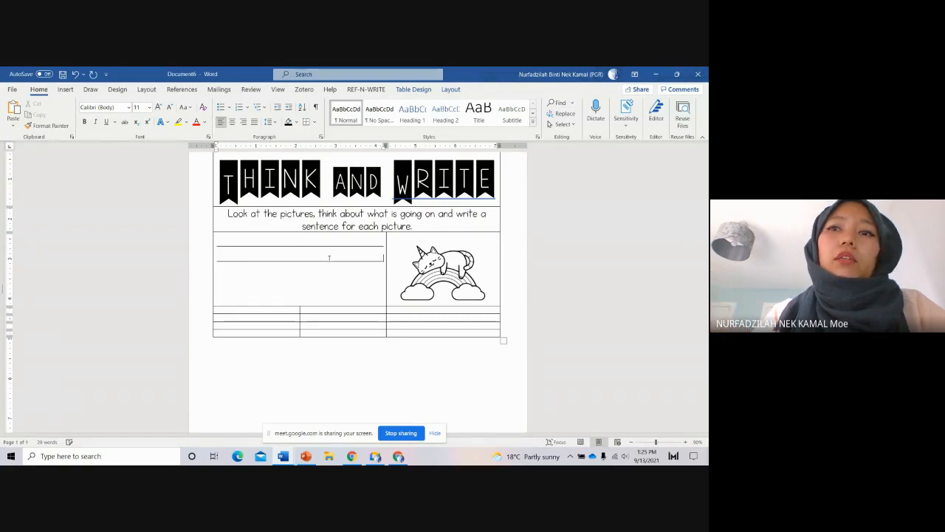
key(Return)
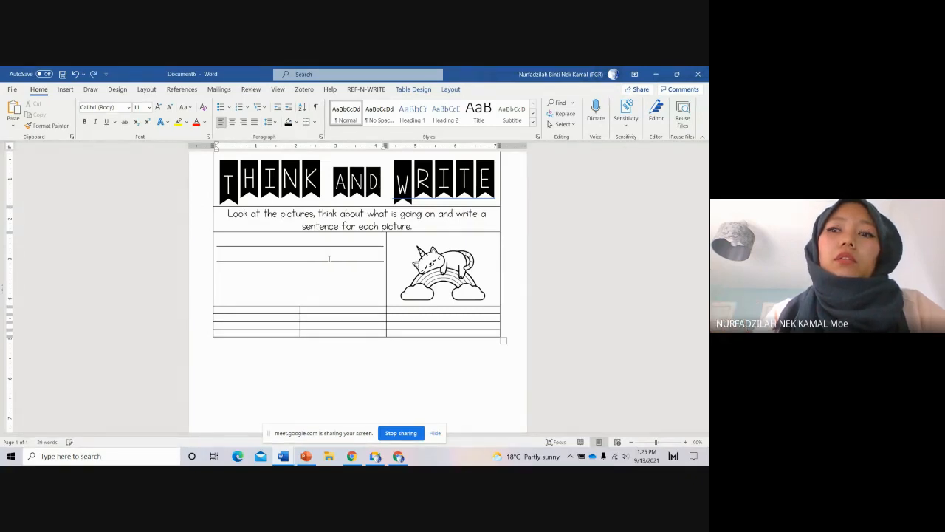
text(___)
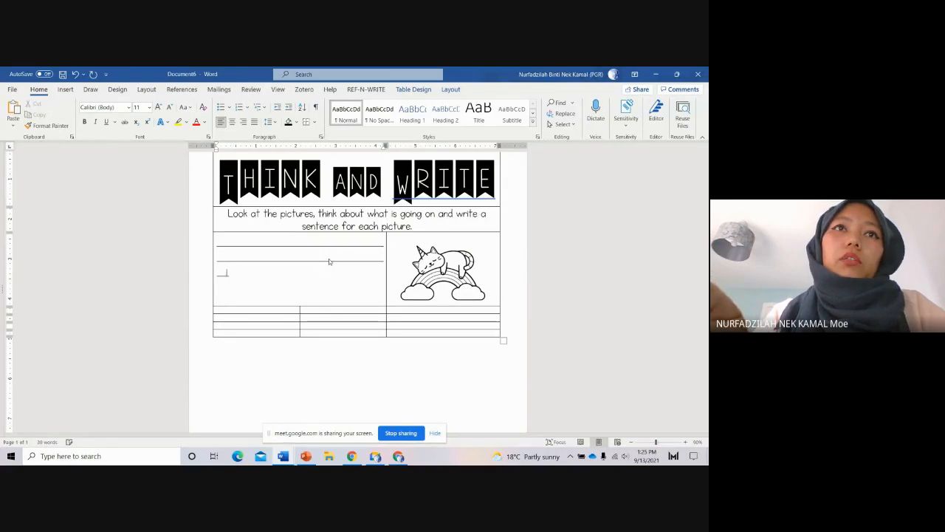
text(___________________________________________)
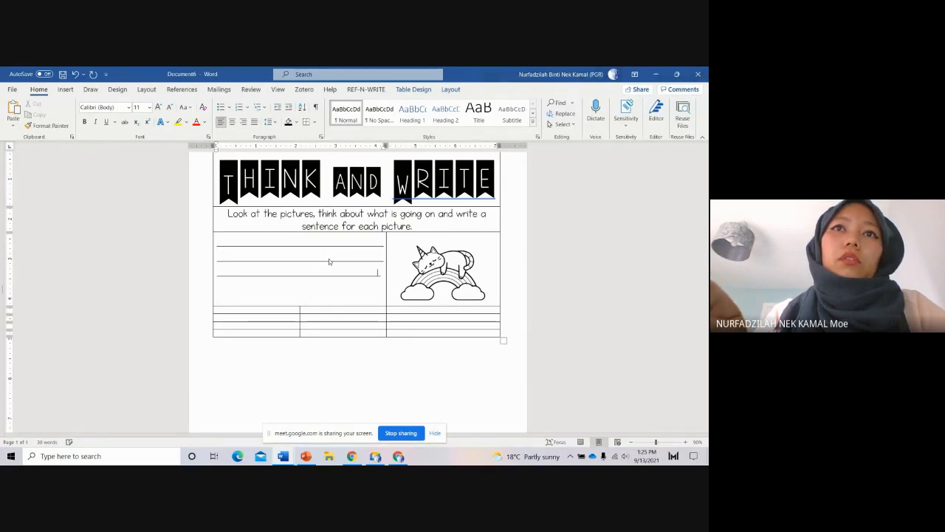
key(Return)
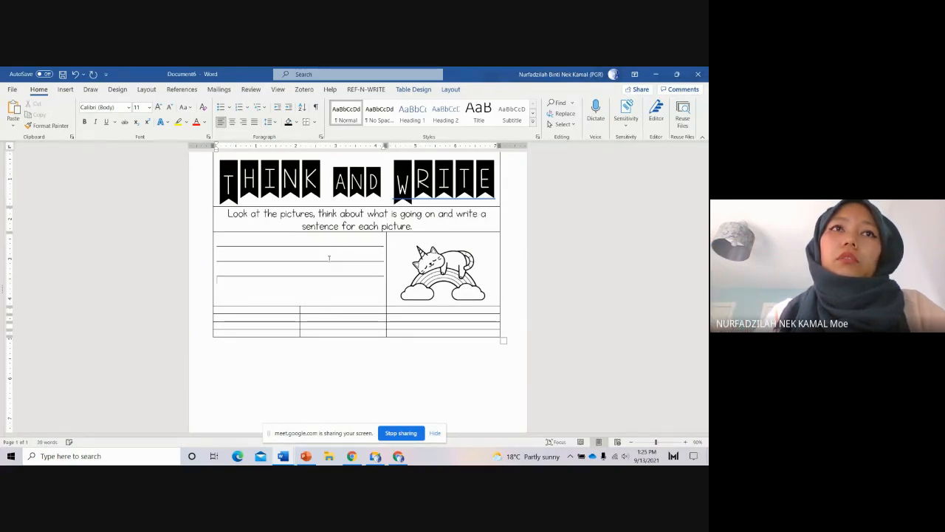
text(___)
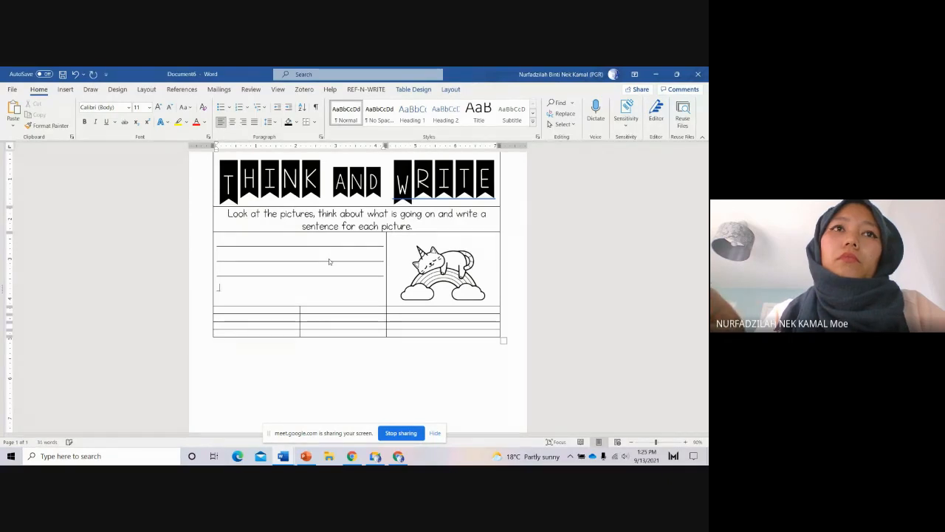
text(______________________________________)
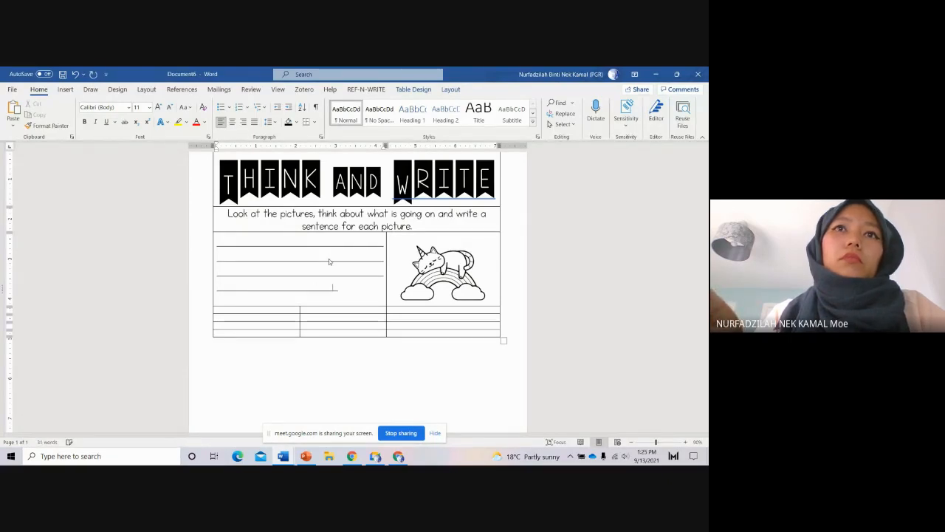
text(_______________)
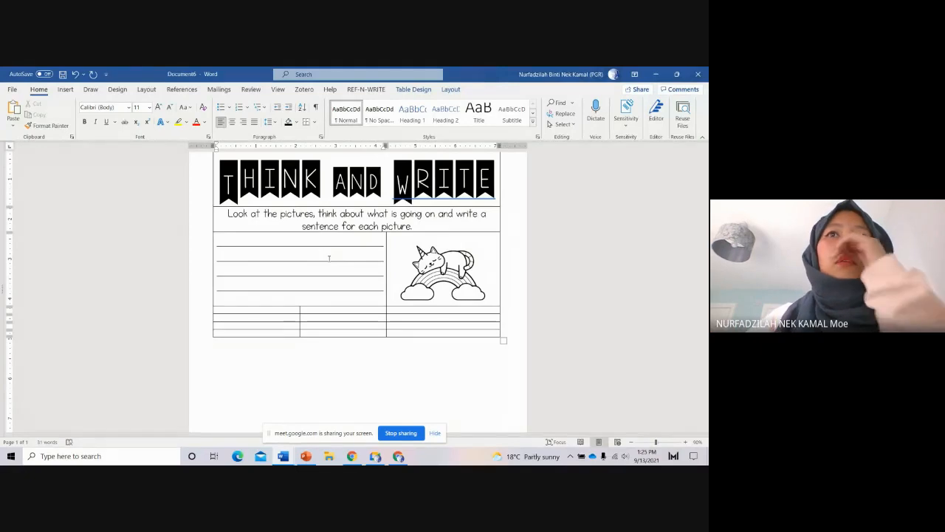
Step: Copy the unicorn cat picture into the first cell of the next row and the third cell of the row below that
click(418, 278)
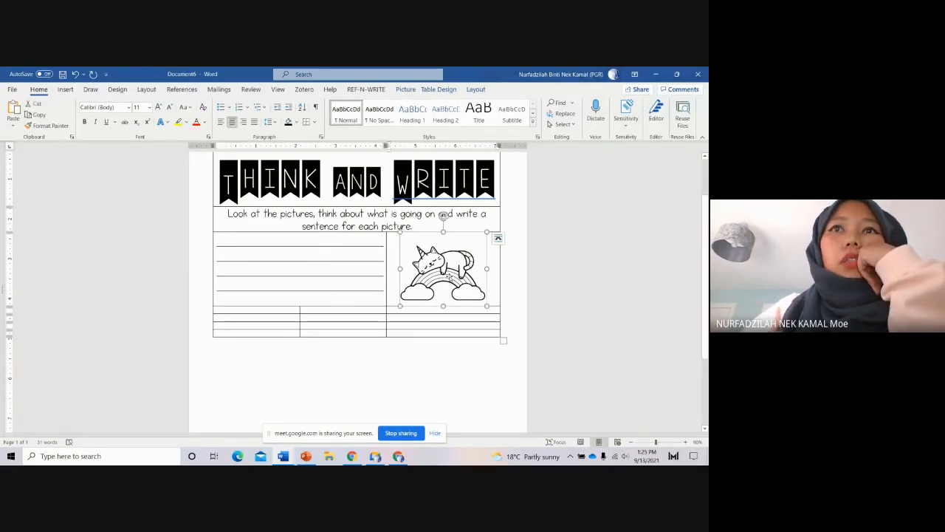
right_click(451, 279)
click(473, 241)
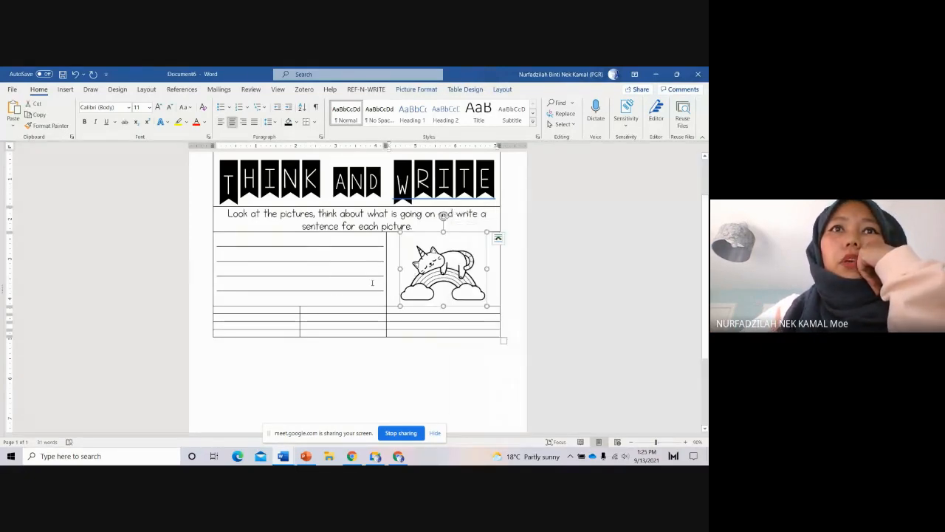
click(287, 310)
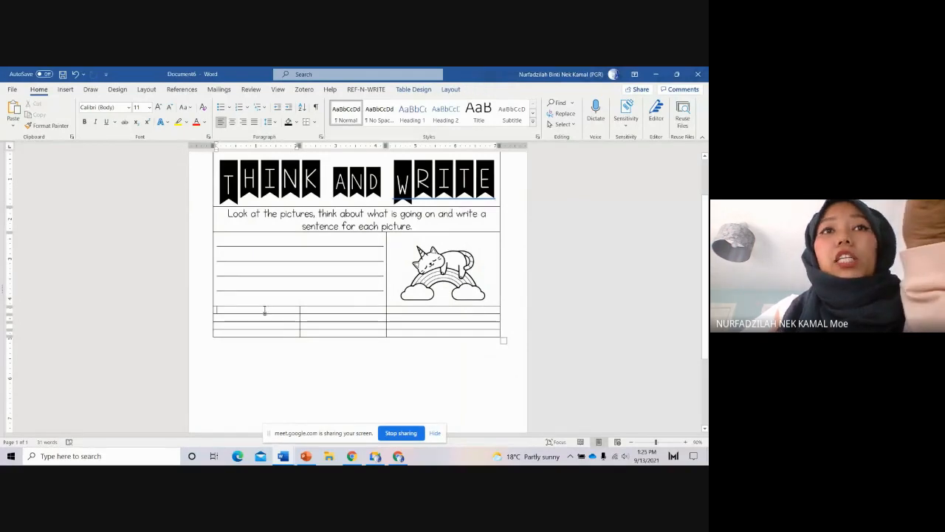
click(14, 109)
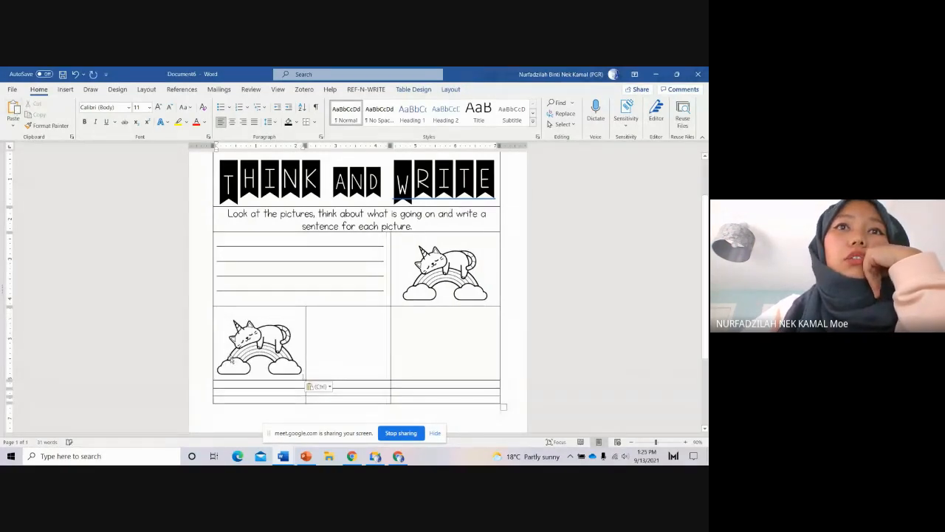
scroll(310, 344, down, 1)
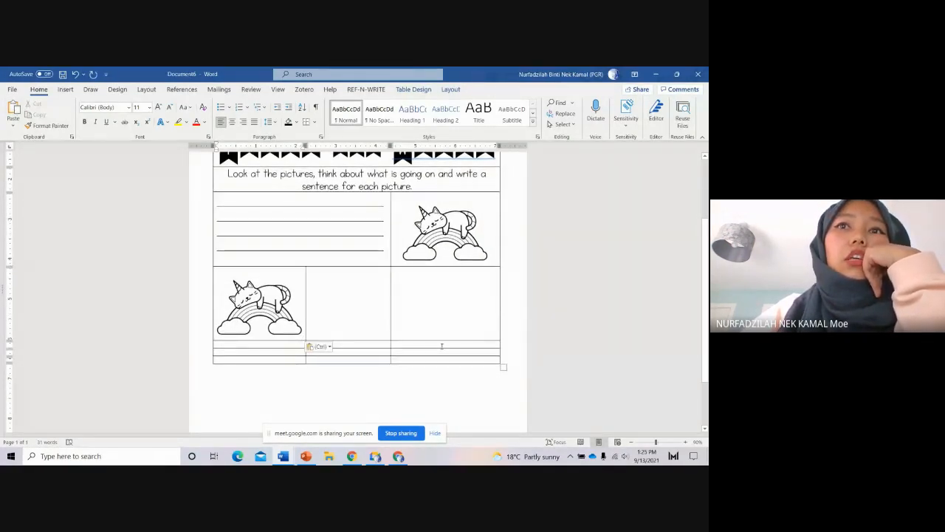
key(ctrl+v)
scroll(268, 344, down, 2)
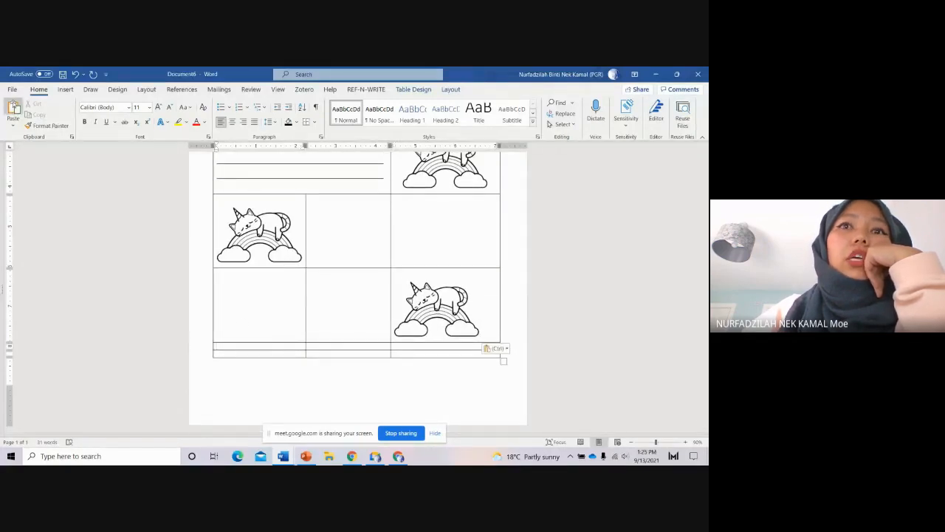
Step: Paste another copy of the unicorn cat picture into the first cell of the next empty row
key(ctrl+v)
scroll(490, 336, up, 5)
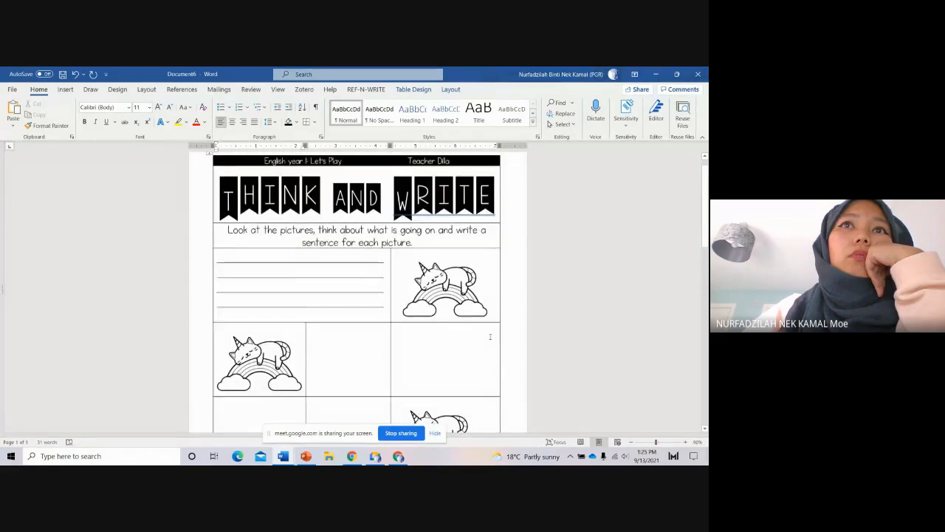
scroll(492, 337, down, 10)
scroll(493, 337, down, 1)
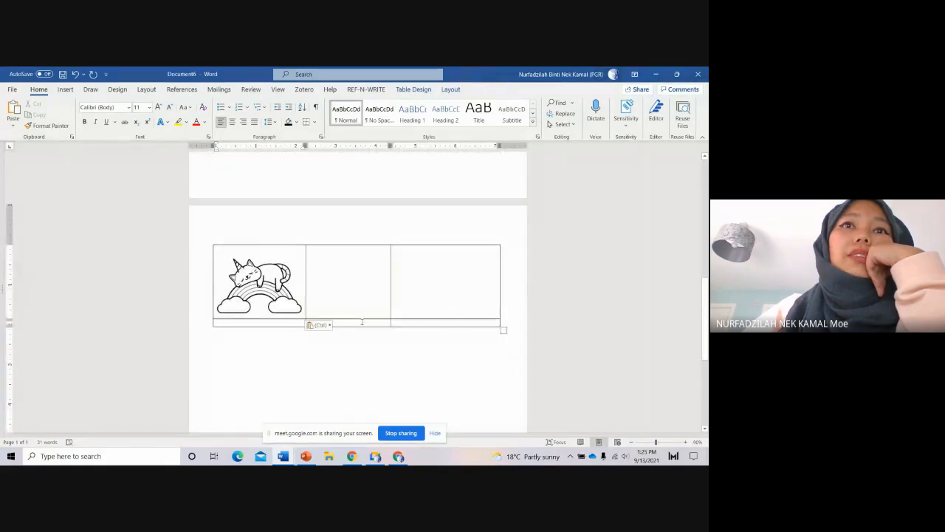
Step: Delete the entire table row holding the unicorn cat picture that spilled onto the second page
drag(292, 325, 295, 310)
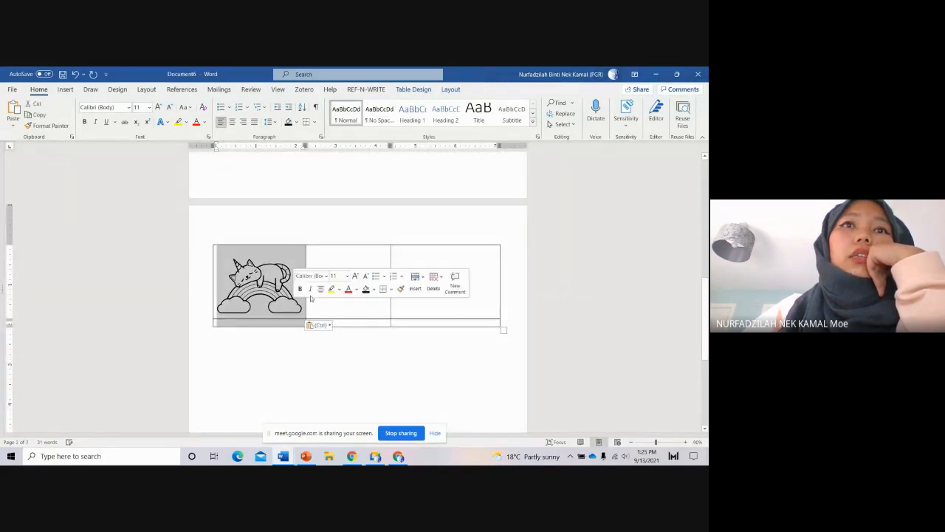
right_click(289, 251)
click(421, 281)
right_click(420, 281)
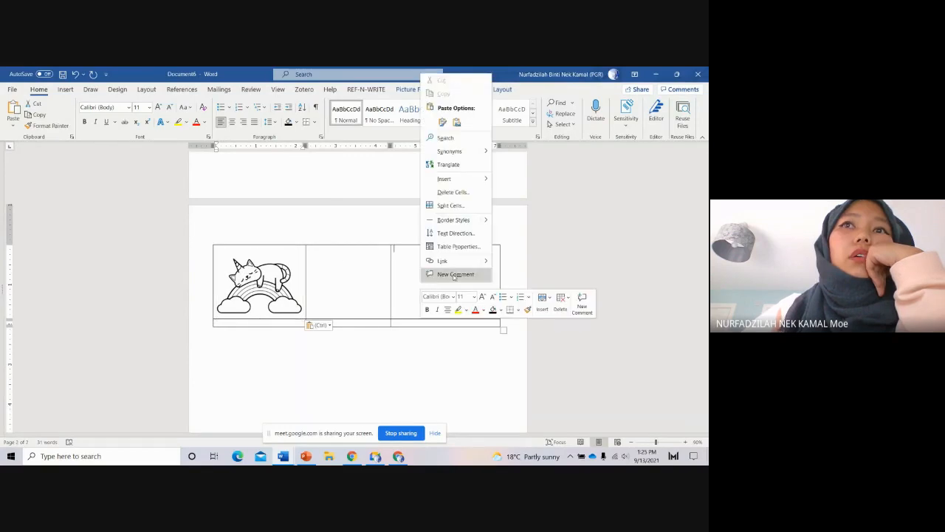
click(432, 210)
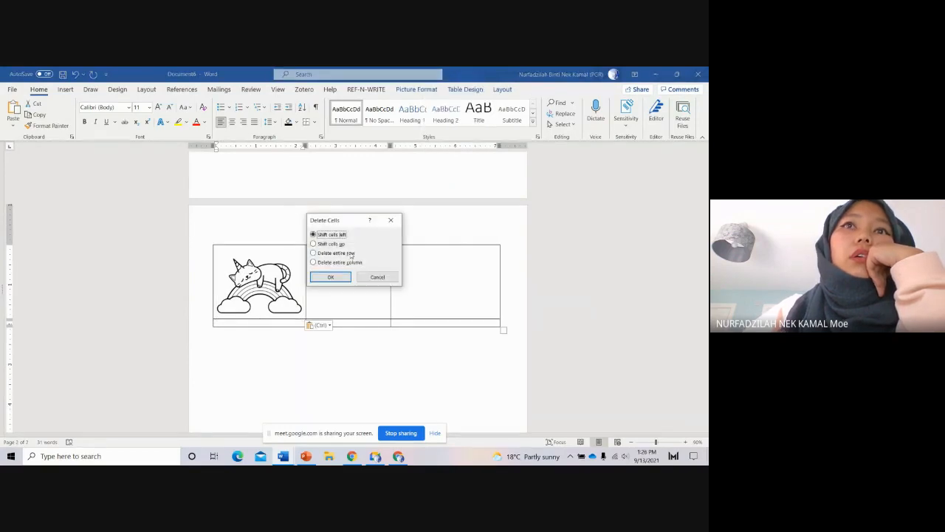
click(313, 253)
click(330, 277)
scroll(495, 367, up, 3)
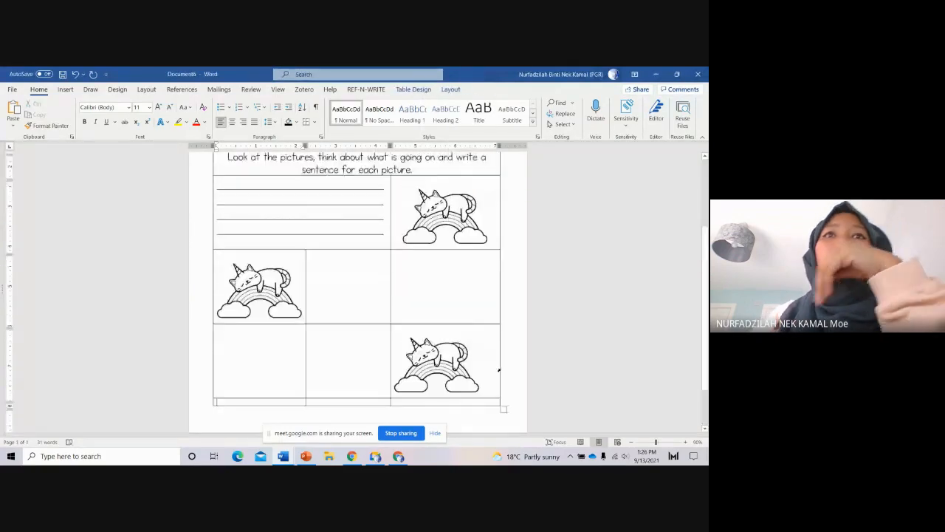
Step: Merge the two empty cells beside the unicorn cat picture in the second picture row
scroll(499, 370, up, 2)
scroll(500, 370, up, 1)
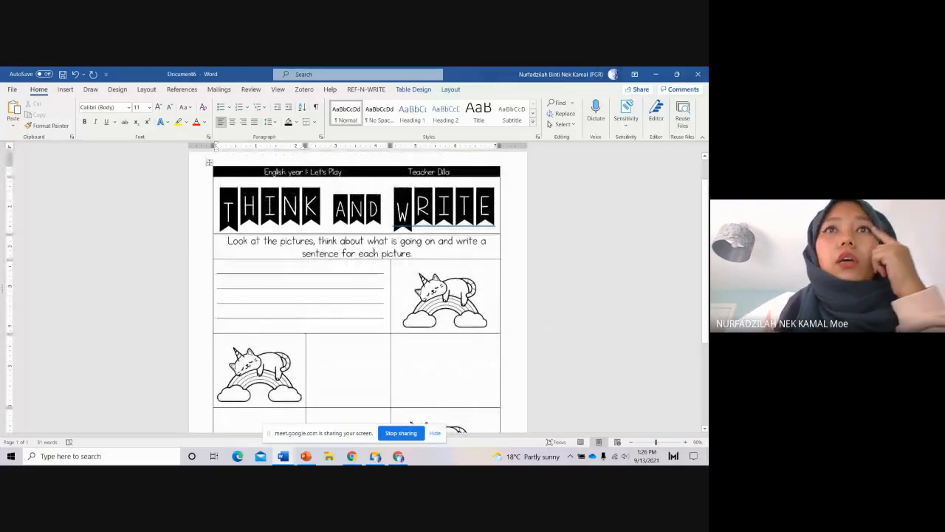
scroll(481, 300, down, 3)
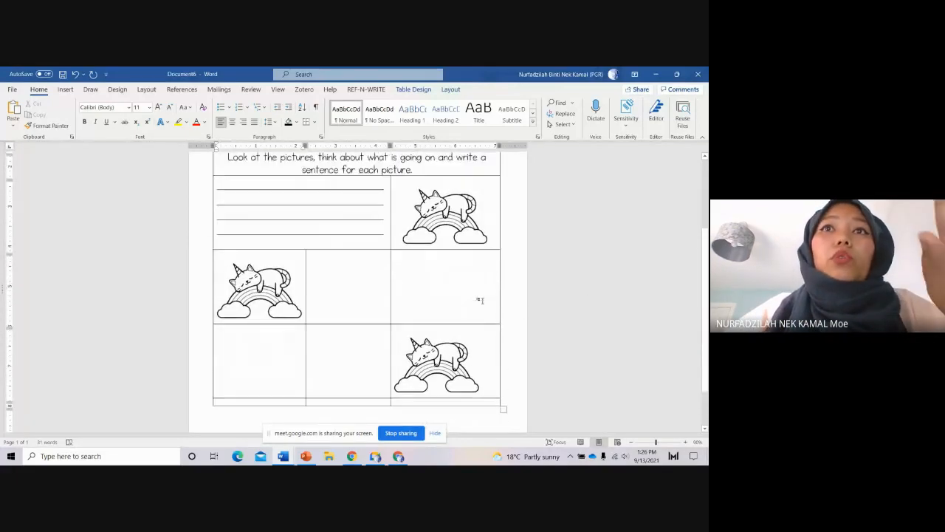
scroll(481, 300, up, 2)
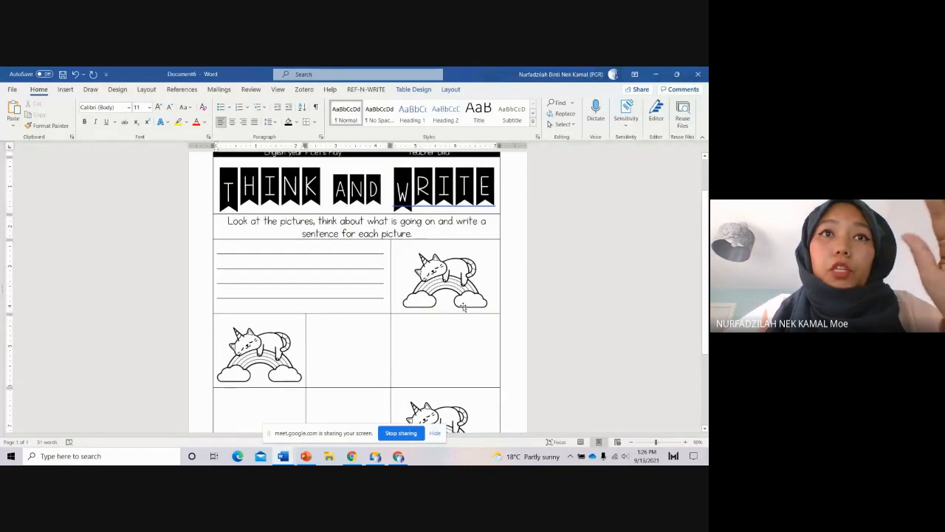
scroll(514, 303, down, 1)
scroll(552, 361, down, 1)
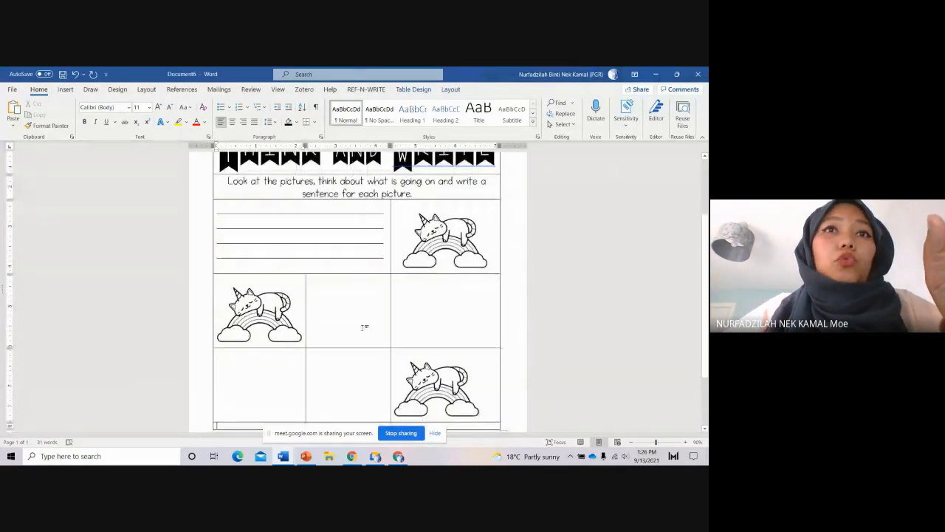
drag(335, 293, 429, 295)
right_click(398, 283)
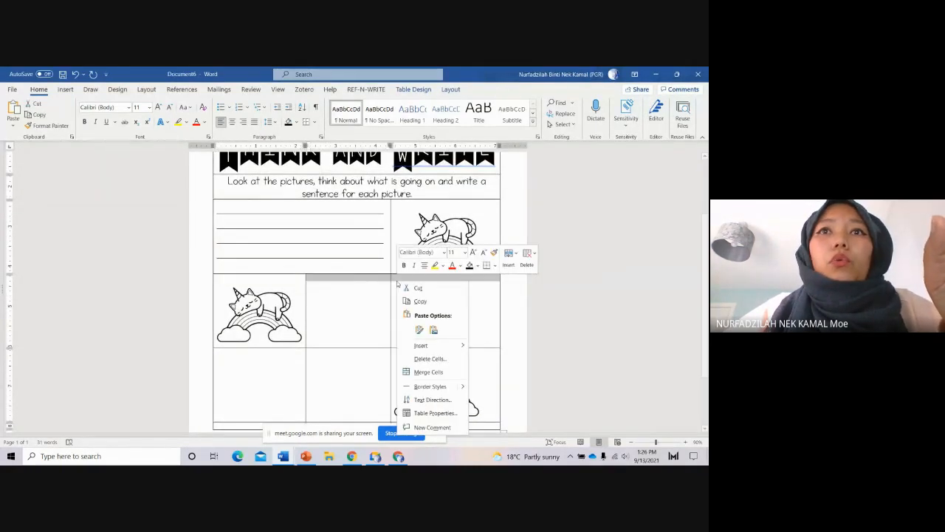
click(428, 371)
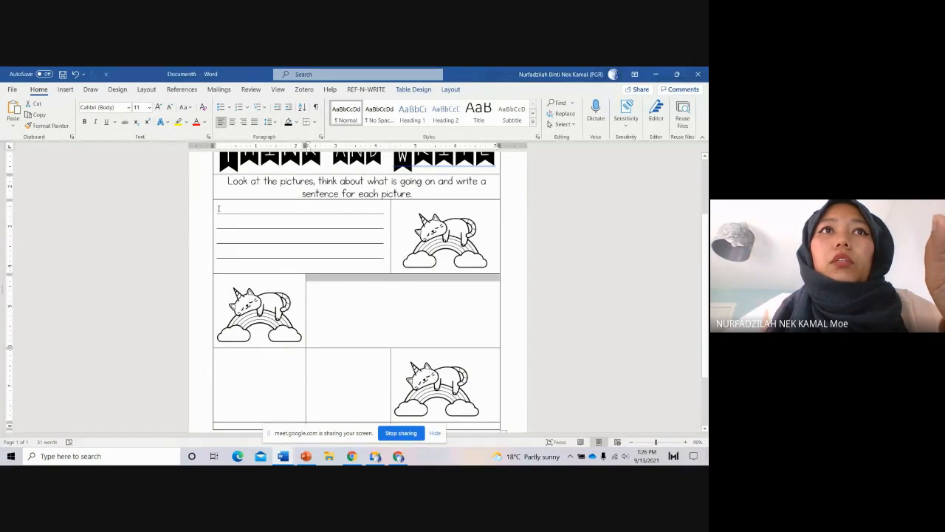
Step: Copy the four writing lines from the first picture row into the merged cell of the second picture row
drag(219, 209, 354, 260)
right_click(359, 247)
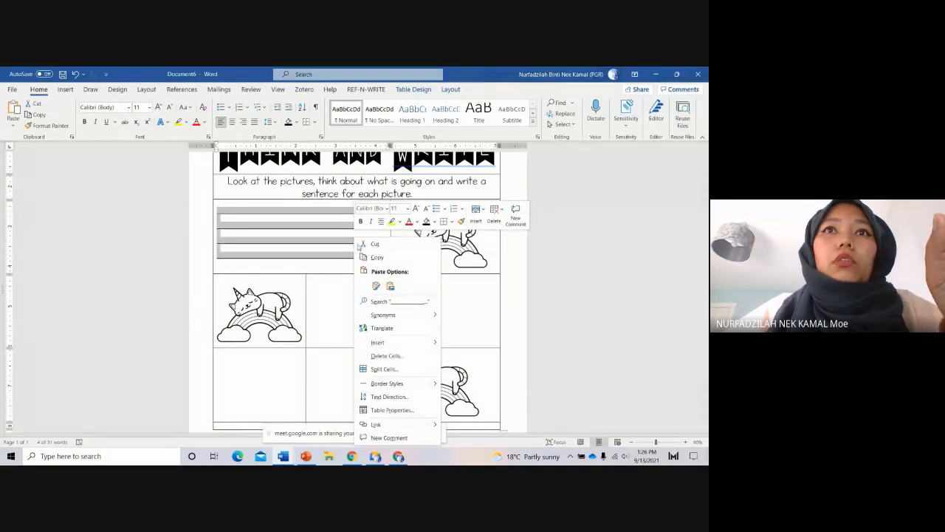
click(376, 257)
click(367, 284)
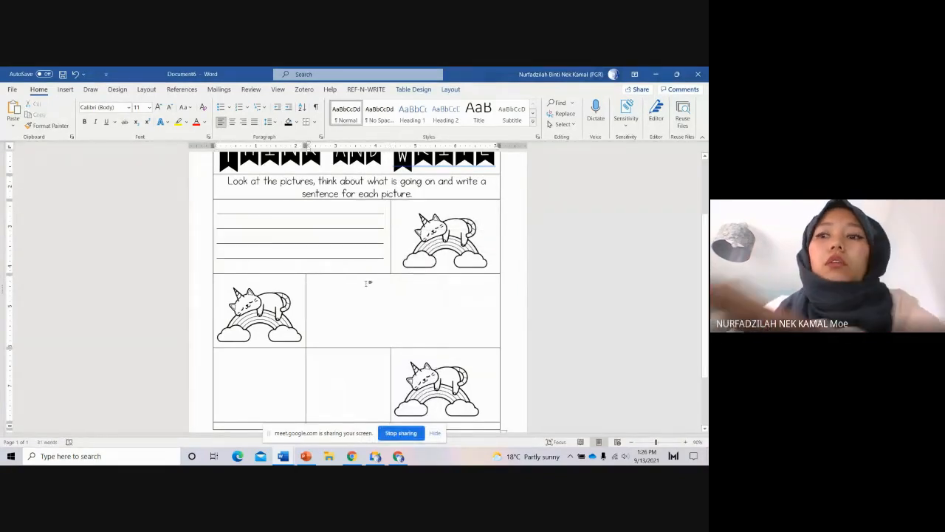
click(13, 110)
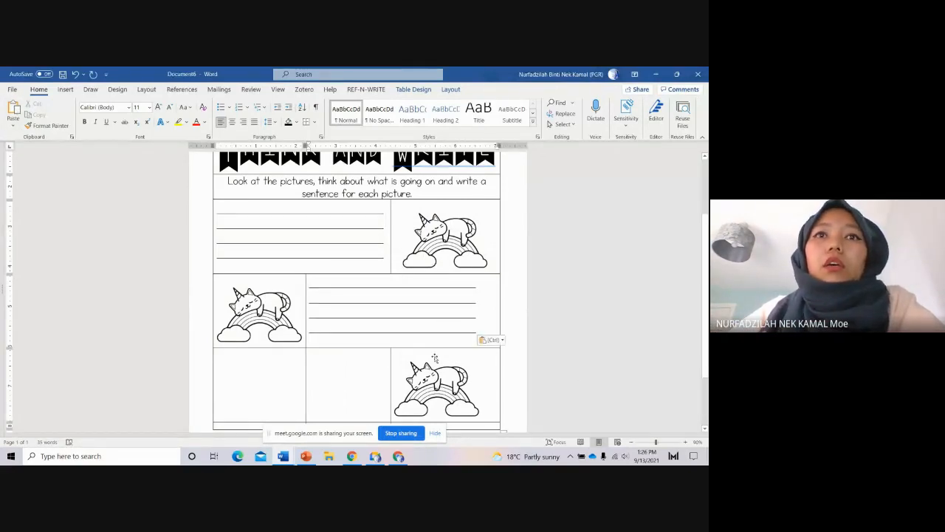
Step: Merge the two empty cells in the third picture row and paste the four writing lines into the merged cell
scroll(545, 373, down, 2)
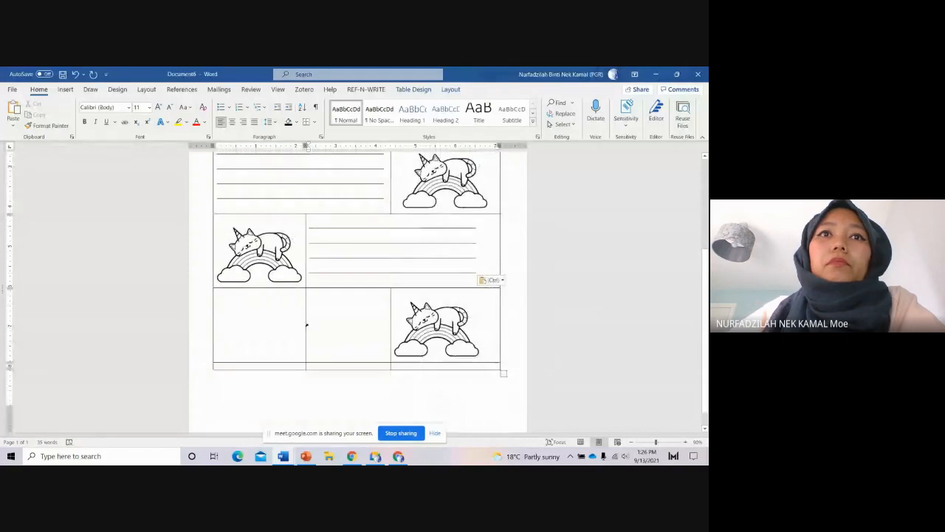
drag(284, 297, 326, 294)
right_click(326, 294)
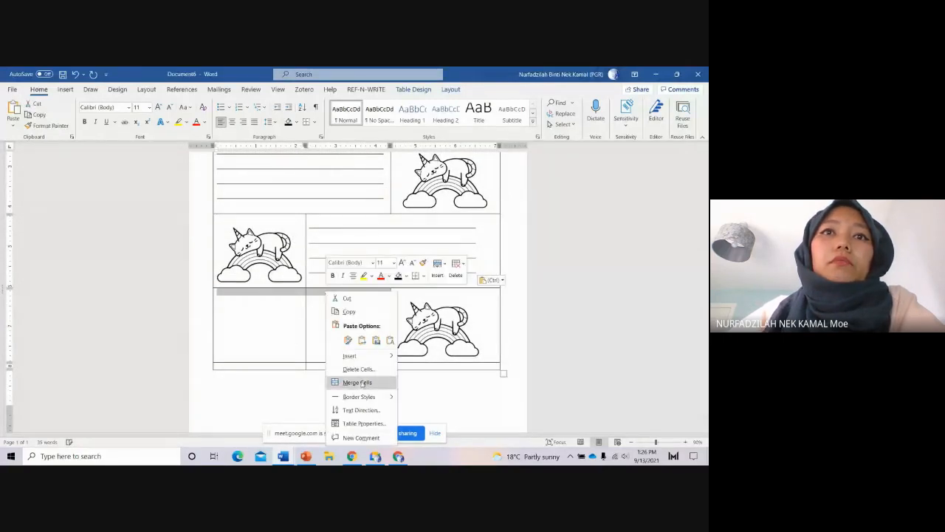
click(360, 383)
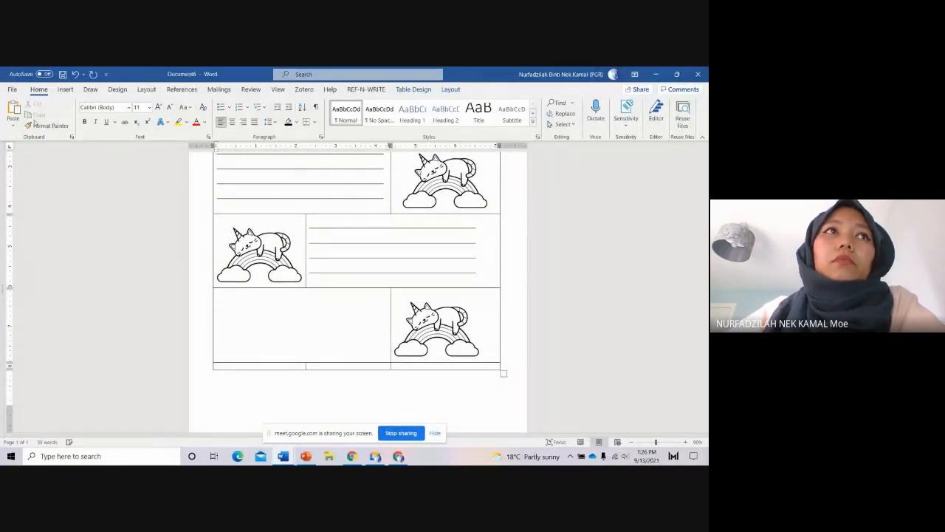
click(13, 110)
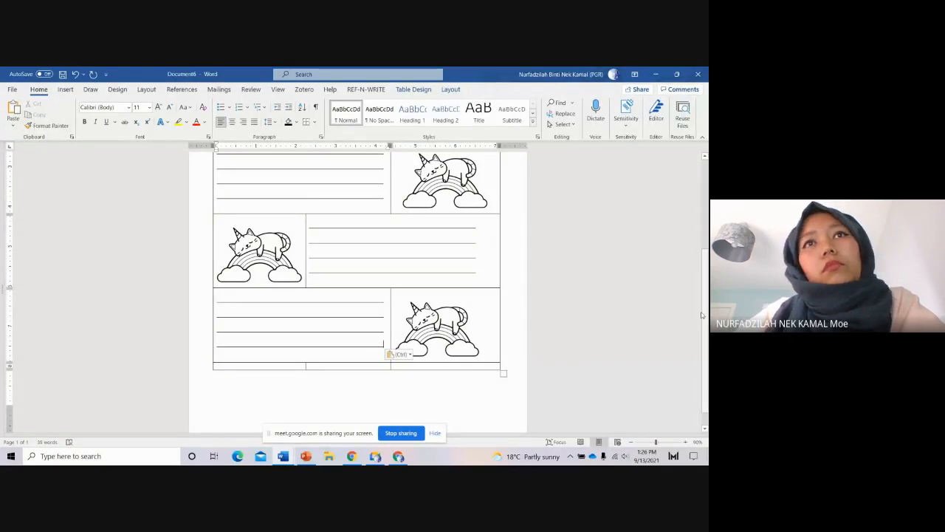
Step: Add a blank line below the first row's picture and below the second row's writing lines, undoing the automatic border line
click(497, 206)
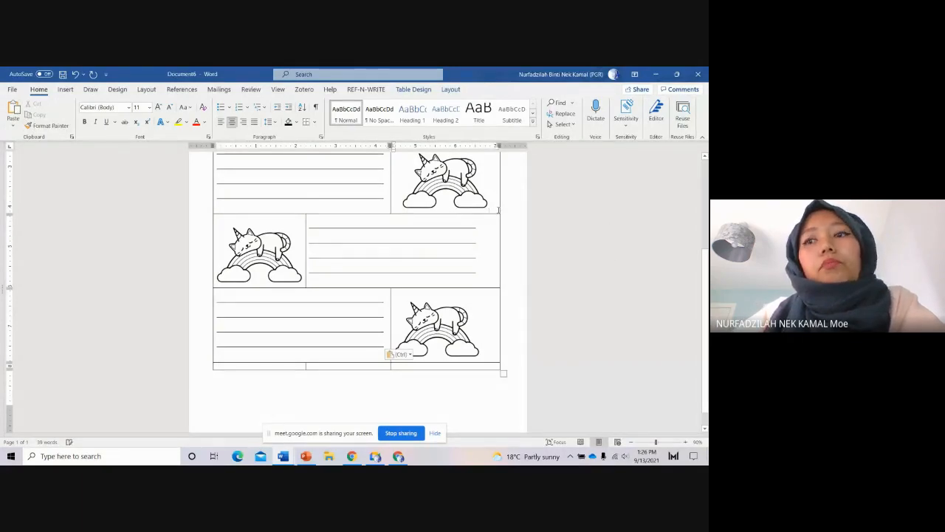
key(Return)
key(Return)
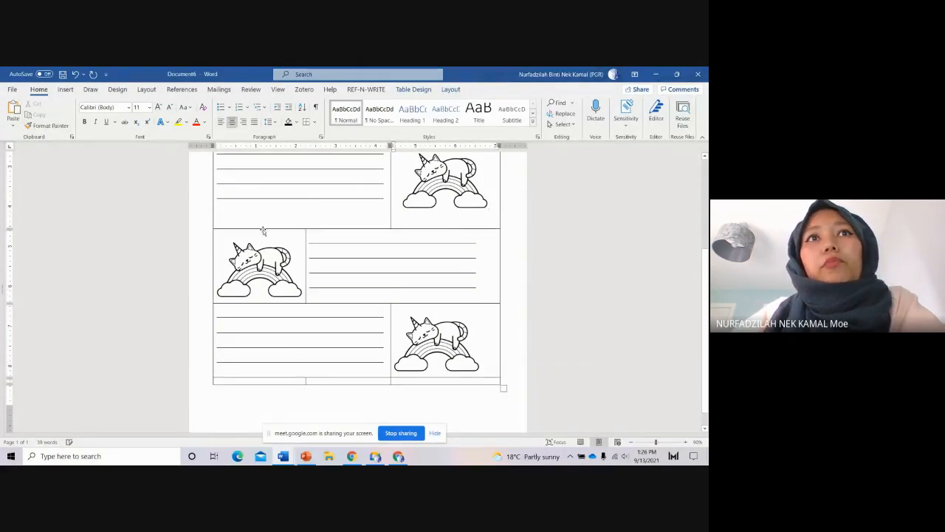
click(486, 297)
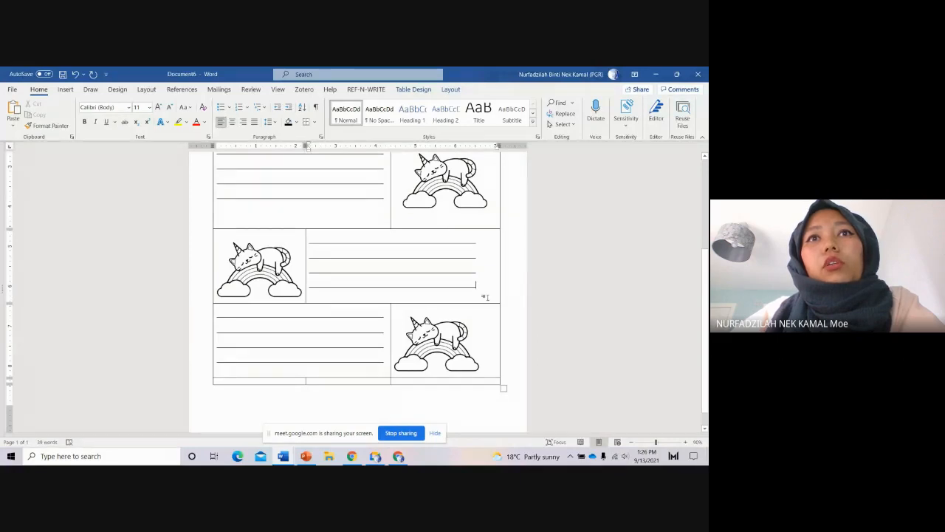
key(ctrl+v)
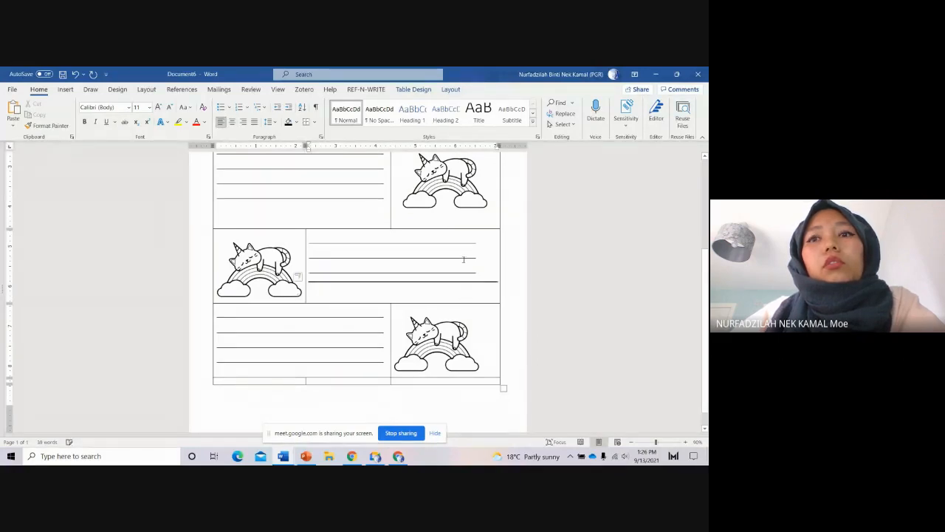
key(ctrl+z)
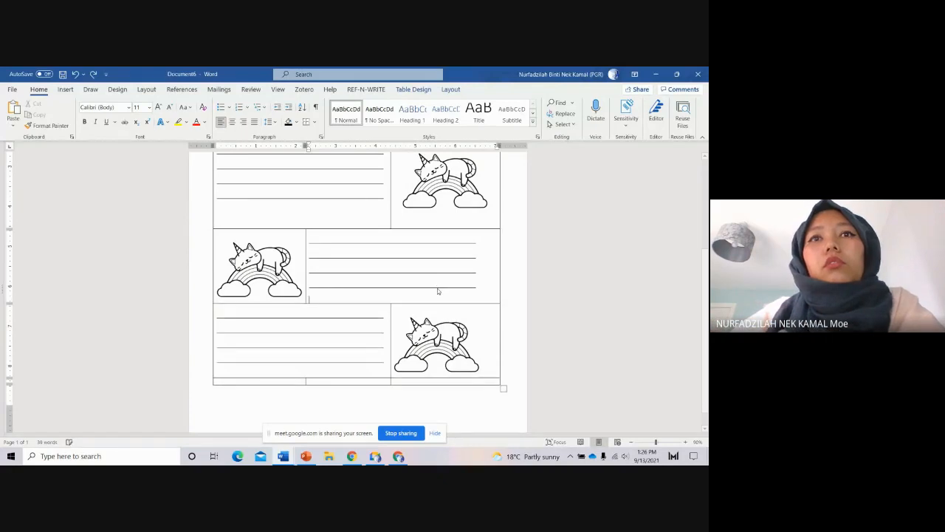
Step: Select the whole worksheet table and open its border options
scroll(562, 299, up, 3)
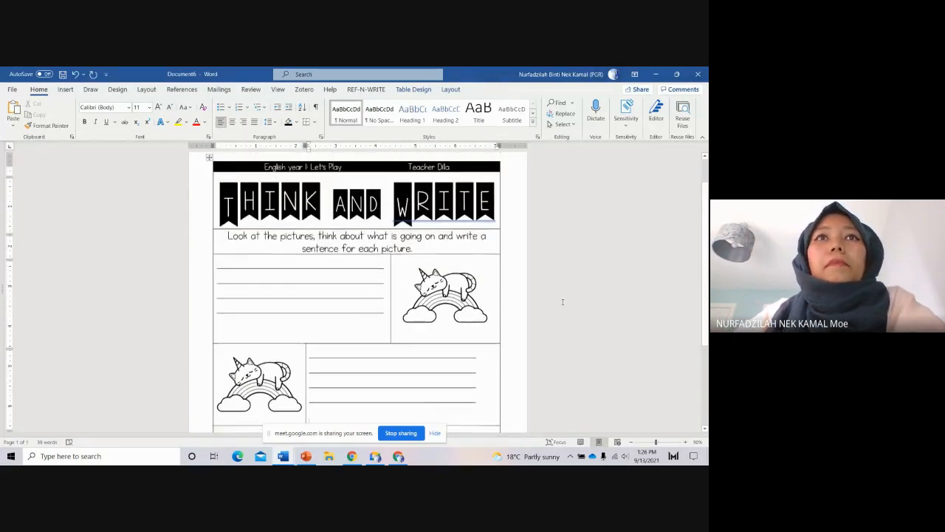
scroll(563, 301, up, 1)
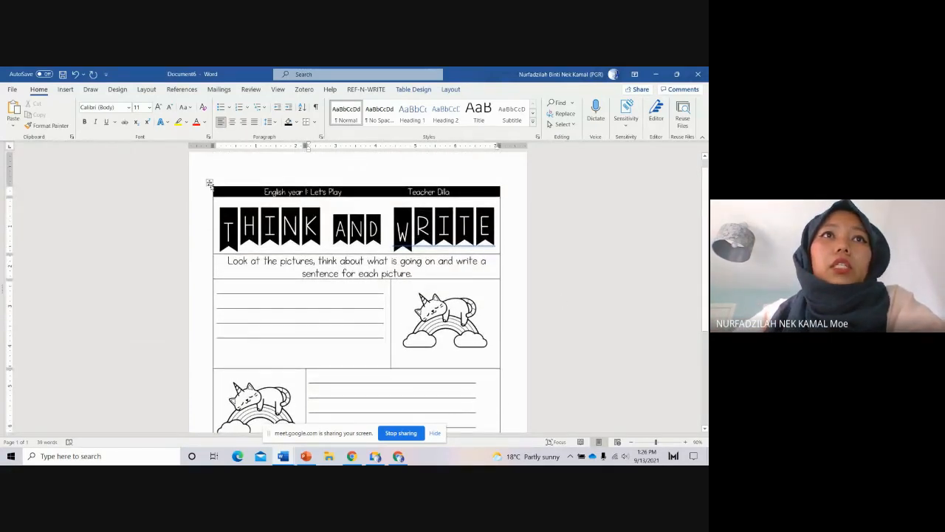
click(210, 183)
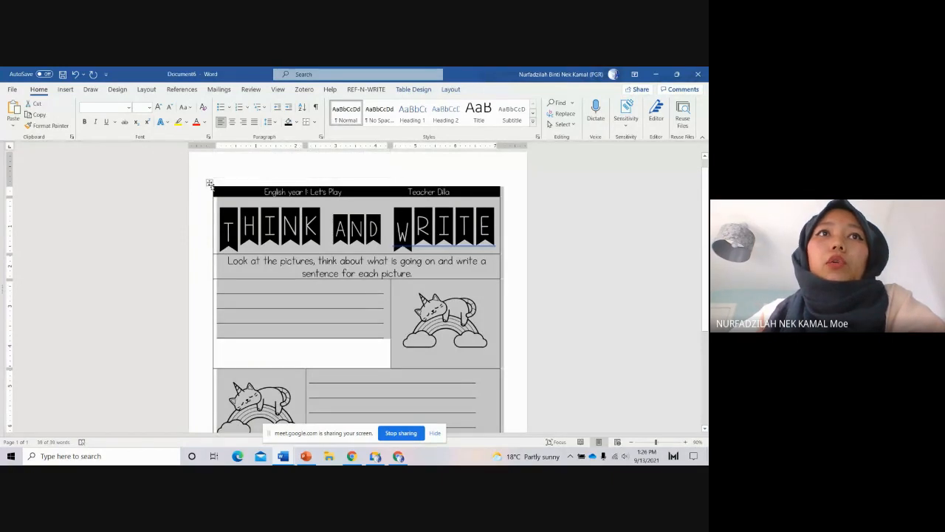
right_click(210, 183)
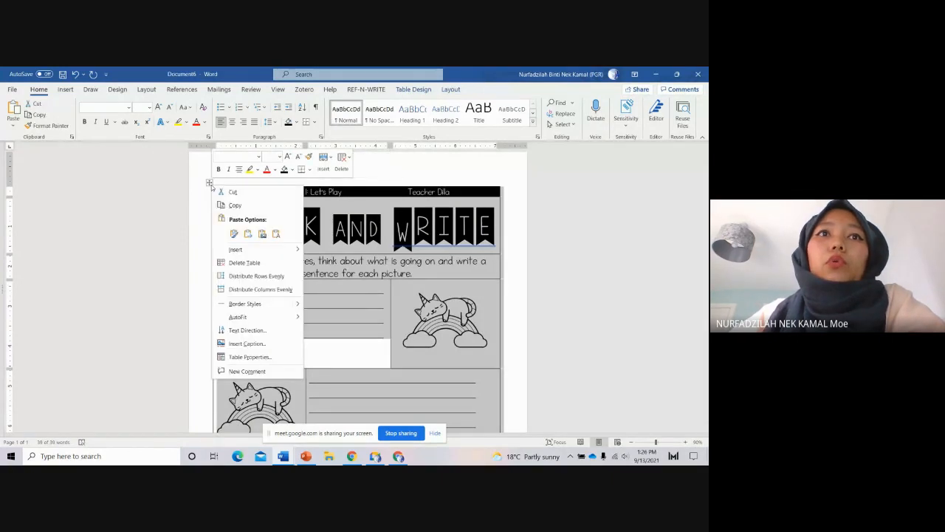
click(278, 357)
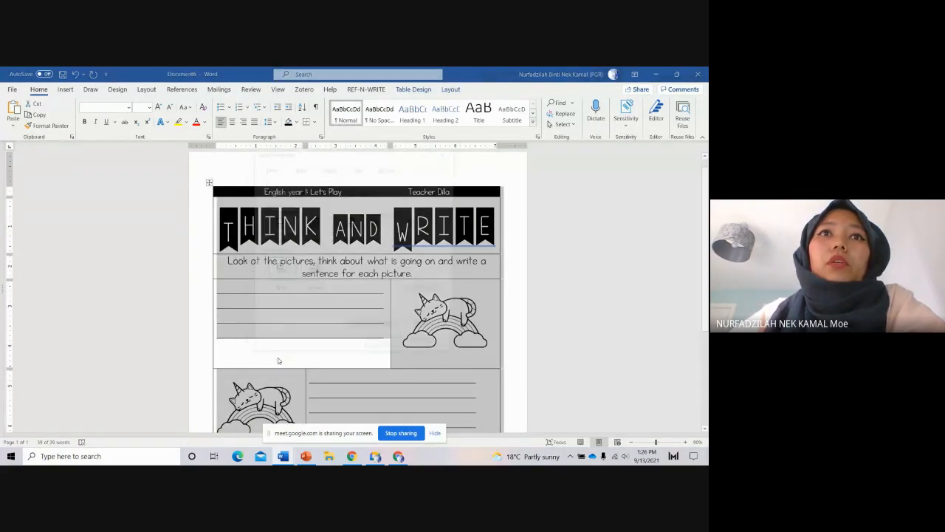
click(447, 151)
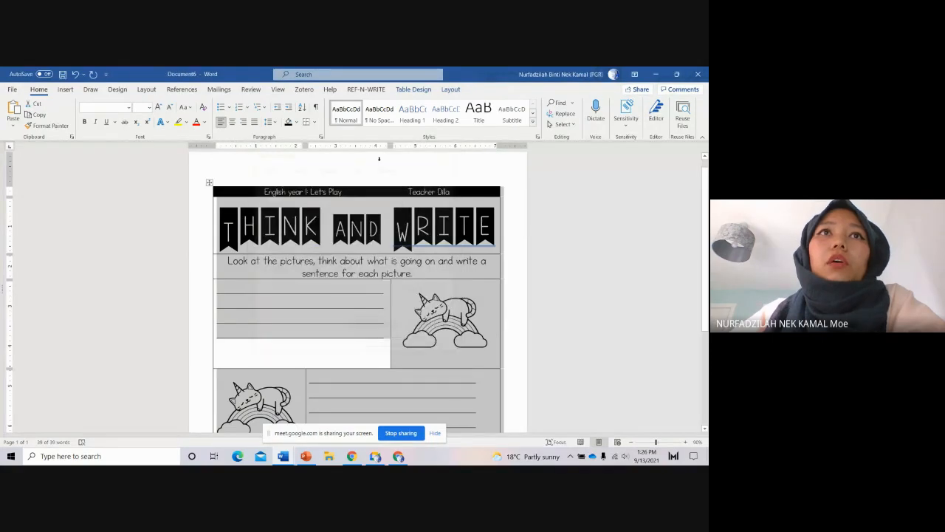
click(315, 124)
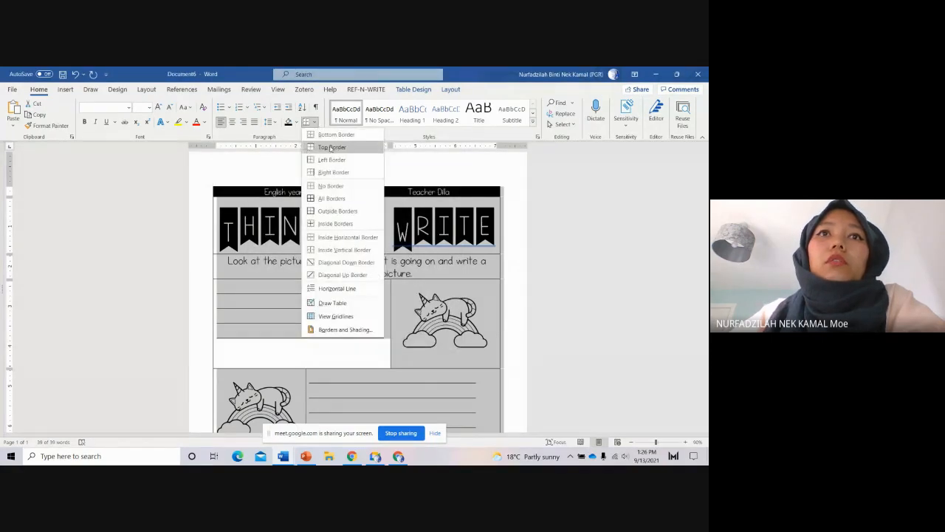
Step: Remove all borders from the entire Think and Write worksheet table
click(340, 189)
click(377, 302)
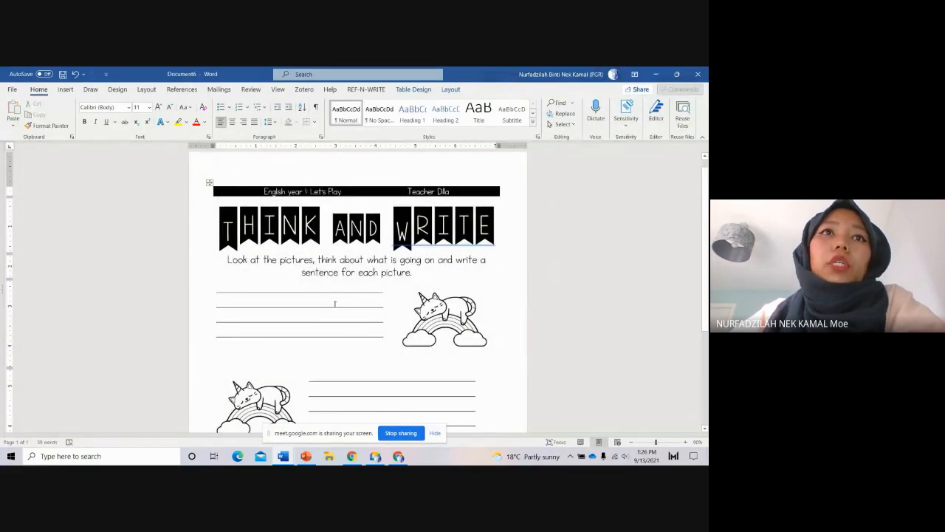
click(209, 183)
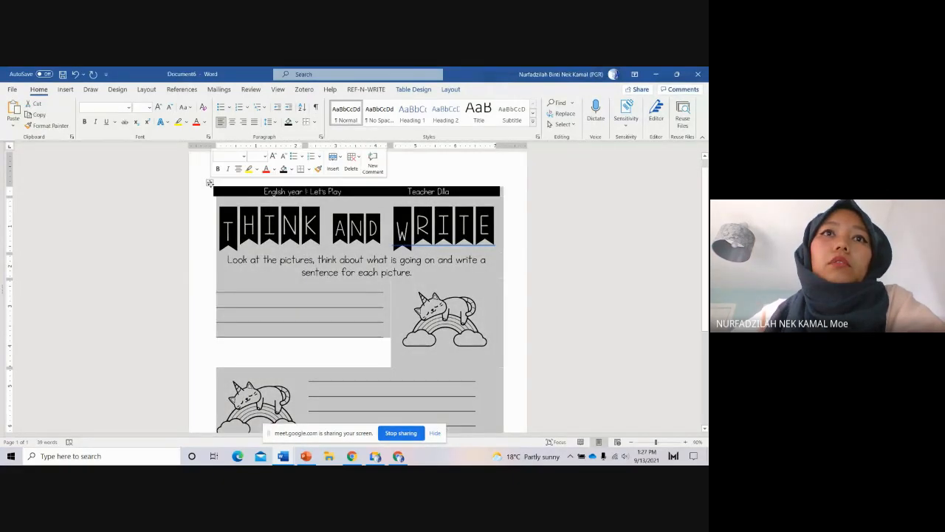
scroll(547, 268, down, 2)
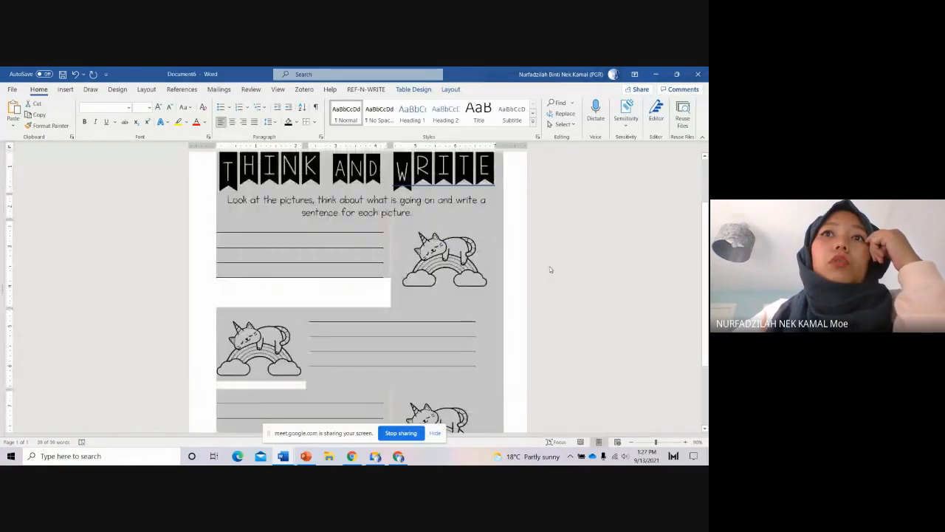
click(530, 278)
scroll(462, 280, up, 2)
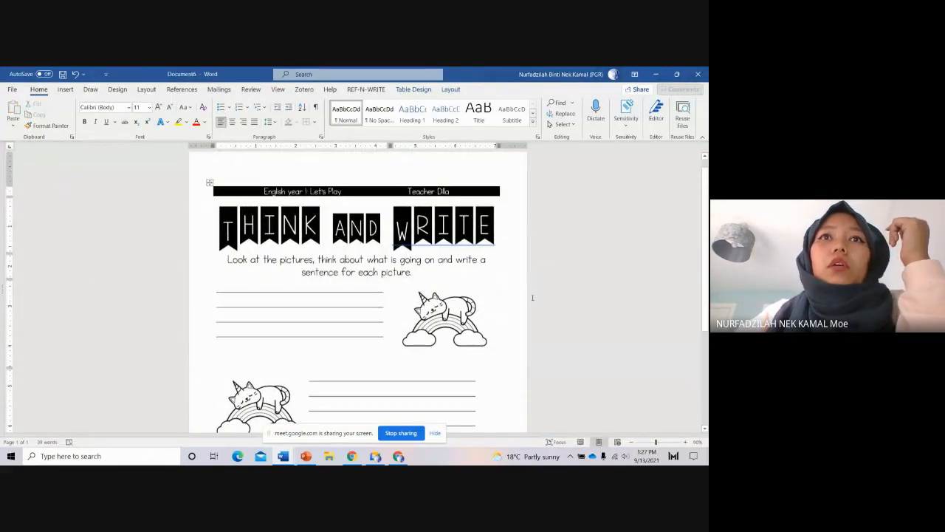
Step: Add a blank line below the instruction ending "sentence for each picture."
click(421, 272)
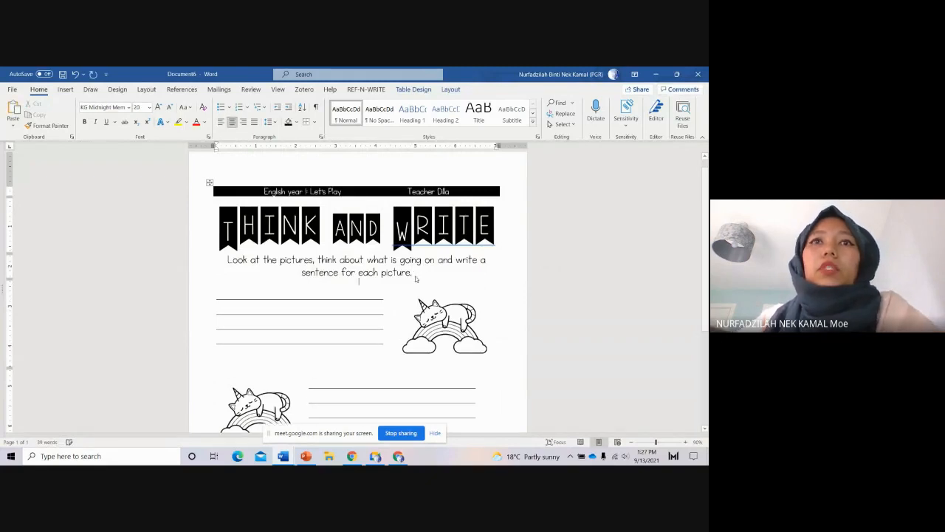
scroll(508, 298, down, 2)
scroll(508, 297, down, 3)
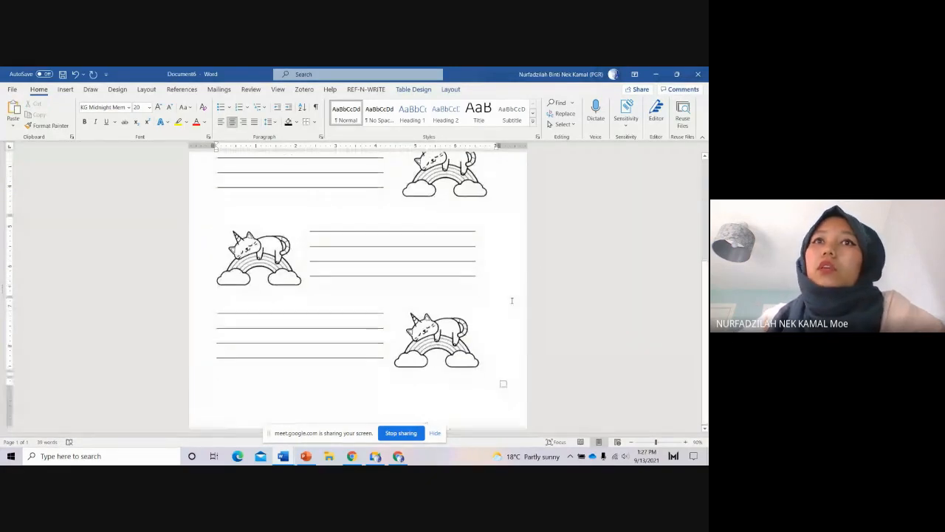
scroll(554, 299, up, 2)
scroll(554, 299, up, 3)
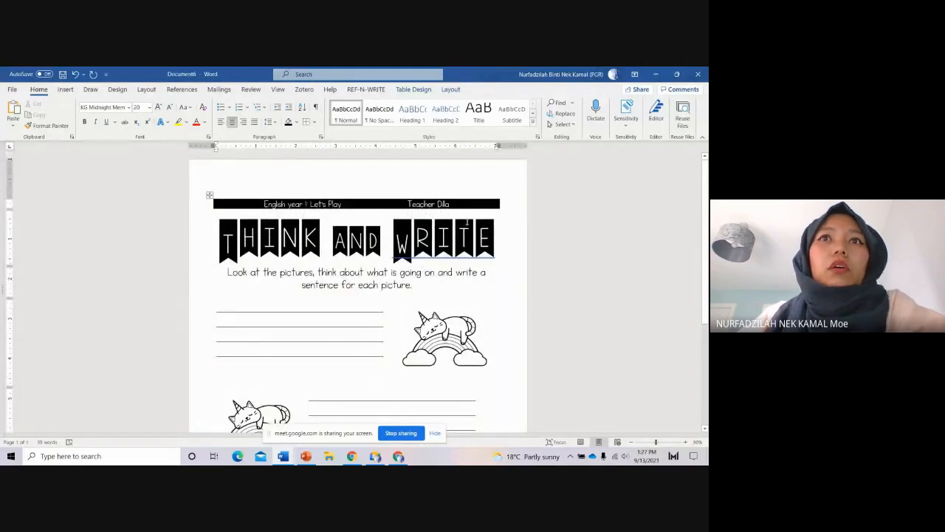
Step: Add a Box page border with a 2 ¼ pt line width to the whole document
click(118, 90)
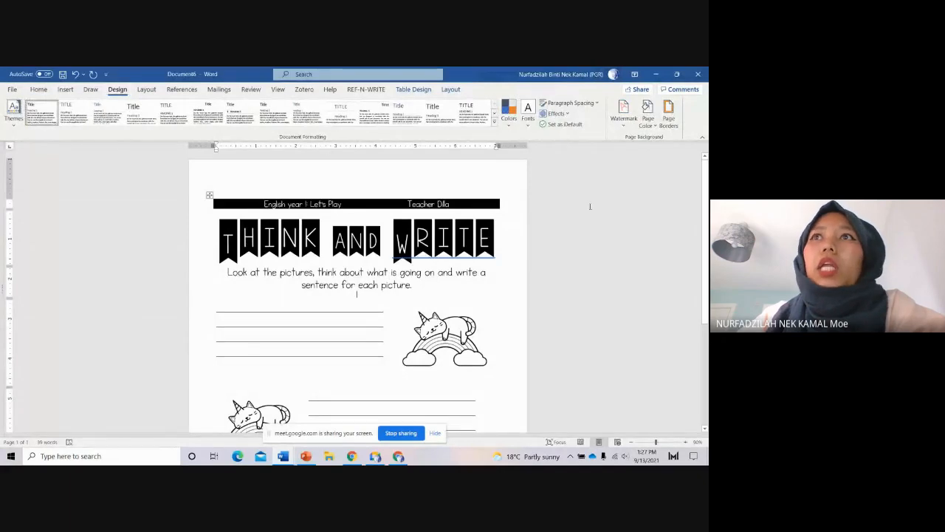
click(668, 114)
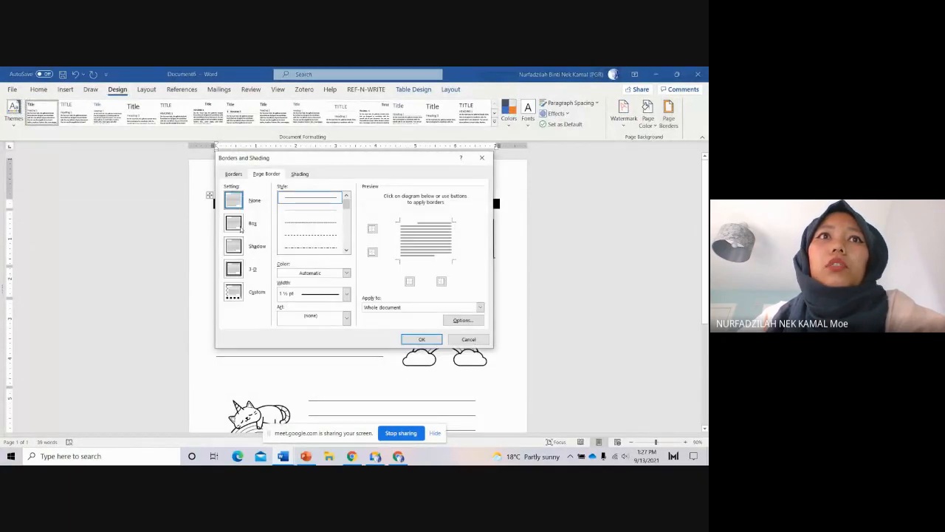
click(235, 225)
click(346, 294)
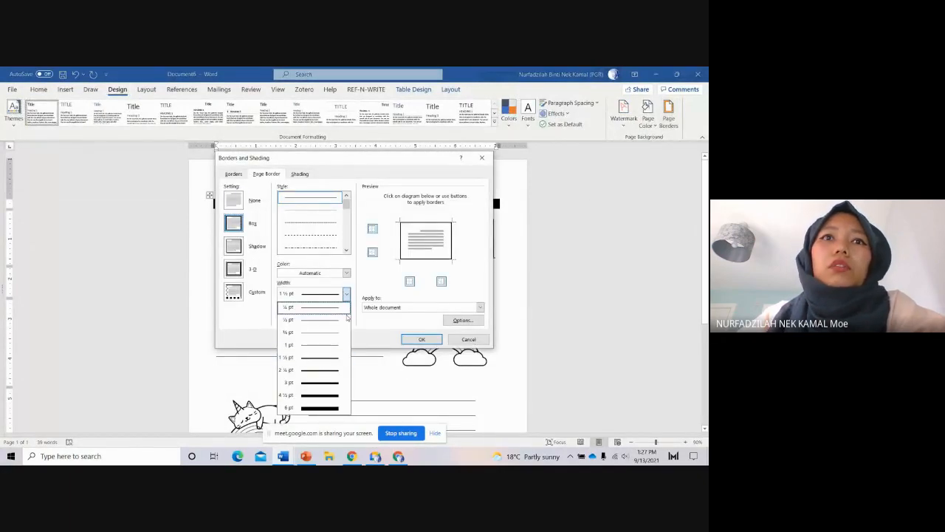
click(303, 371)
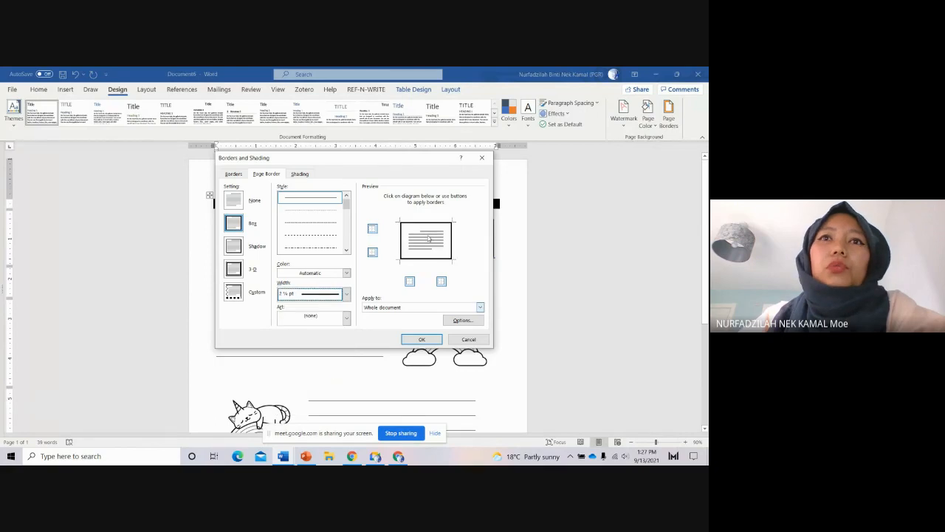
click(418, 341)
scroll(612, 319, down, 5)
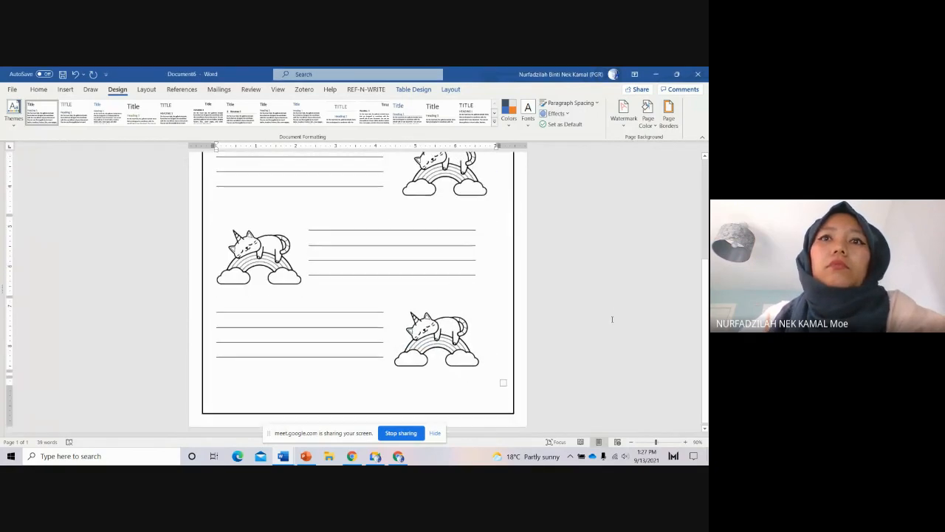
scroll(612, 319, up, 5)
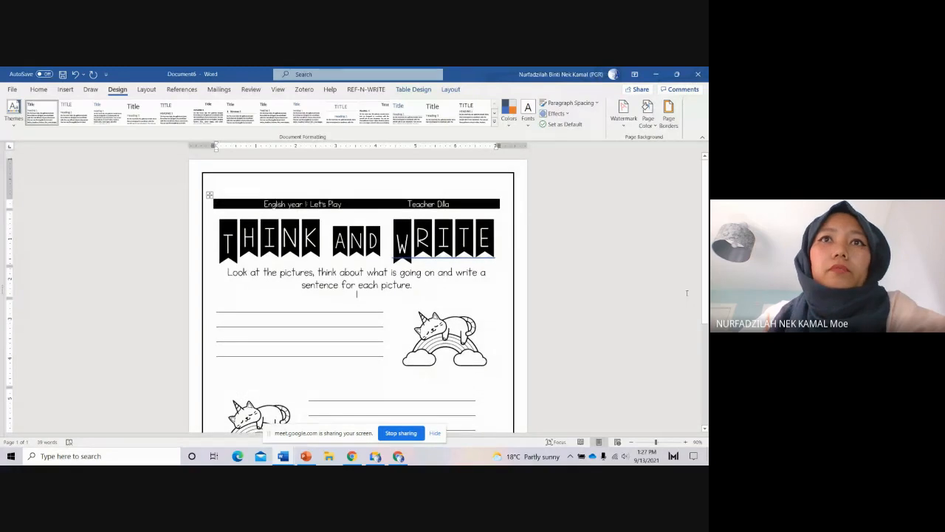
scroll(687, 293, down, 5)
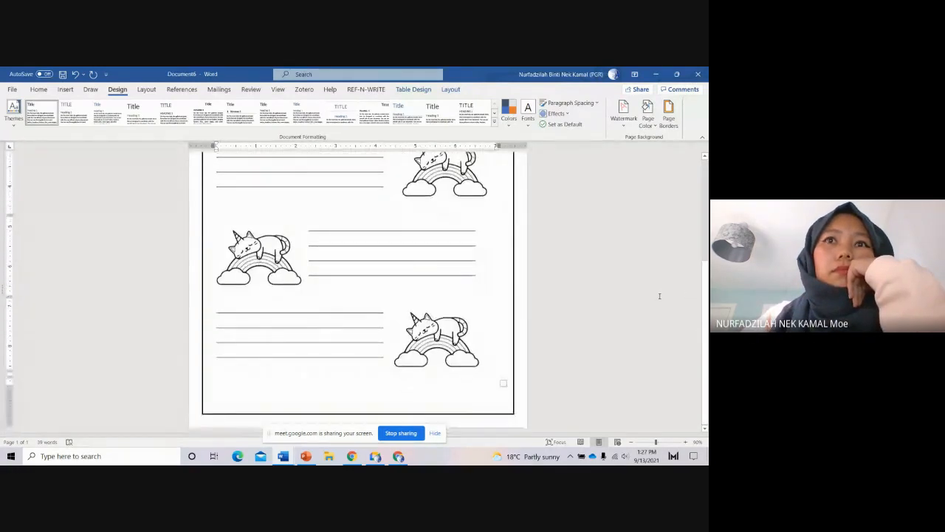
scroll(659, 296, up, 5)
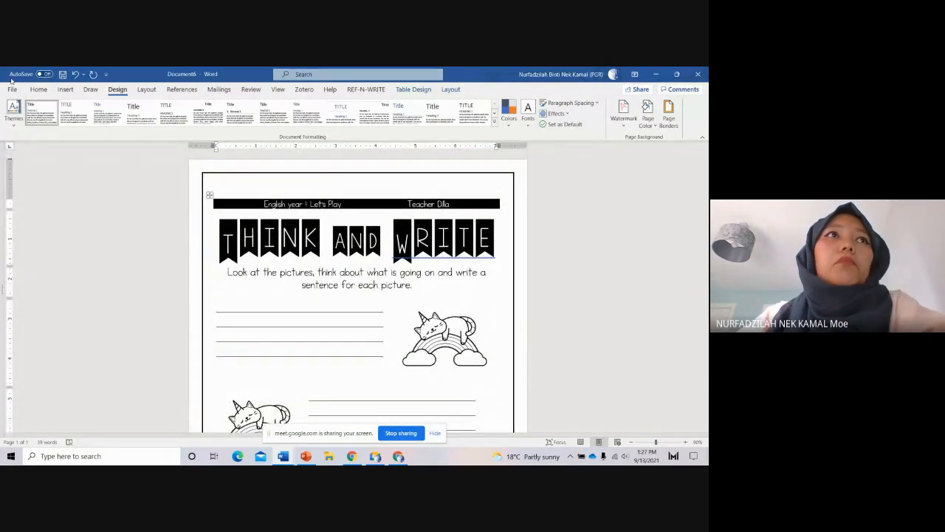
Step: Look up the PDF format among the file types offered for saving the worksheet to This PC
click(12, 88)
click(30, 213)
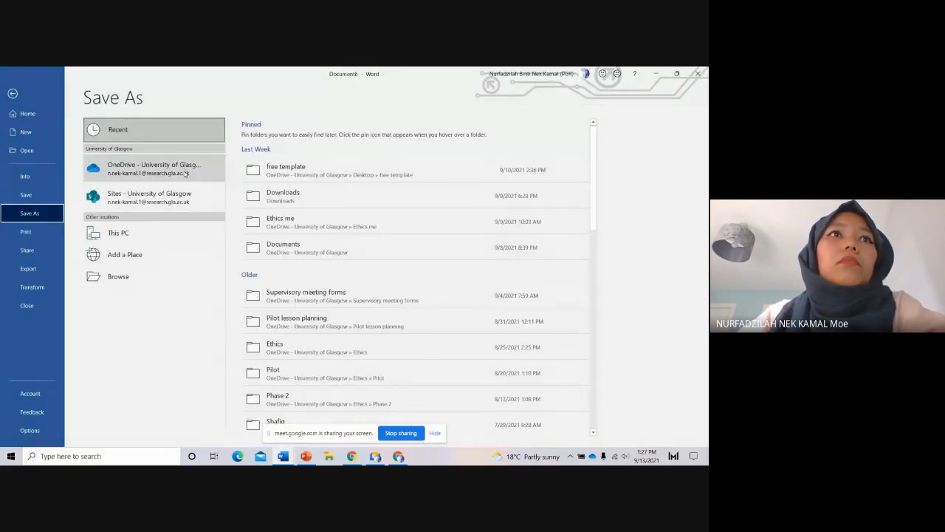
click(121, 232)
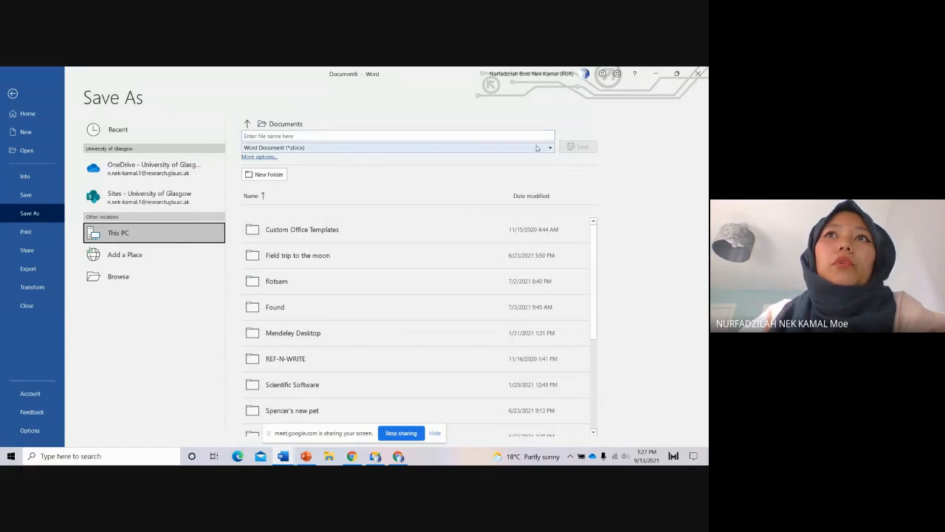
click(536, 148)
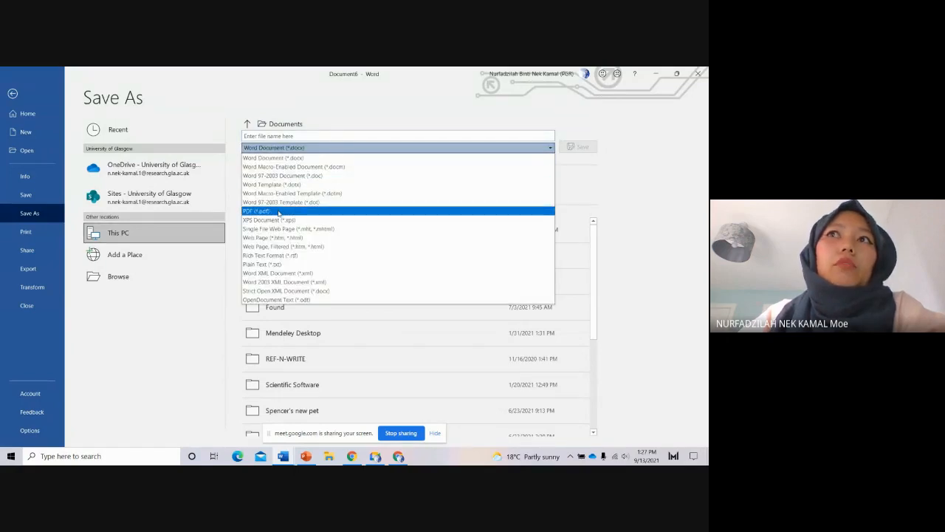
click(609, 176)
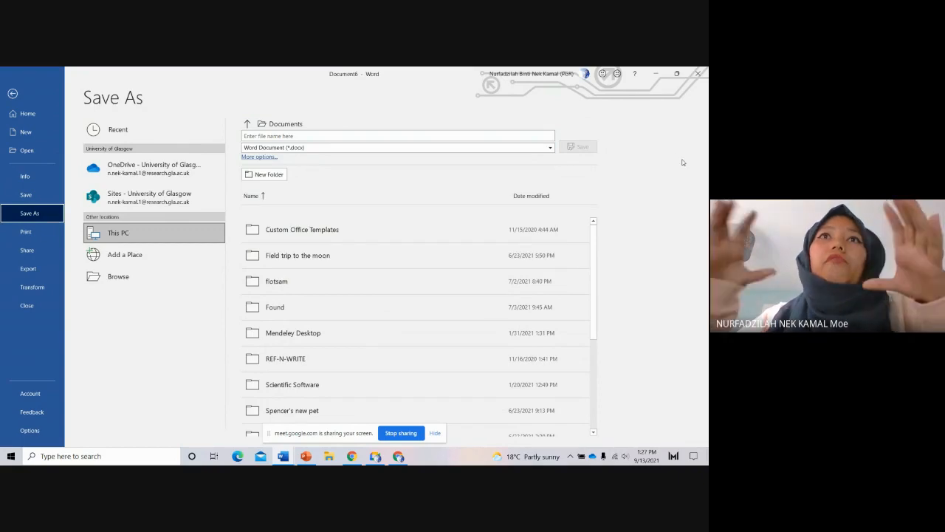
click(698, 74)
click(465, 189)
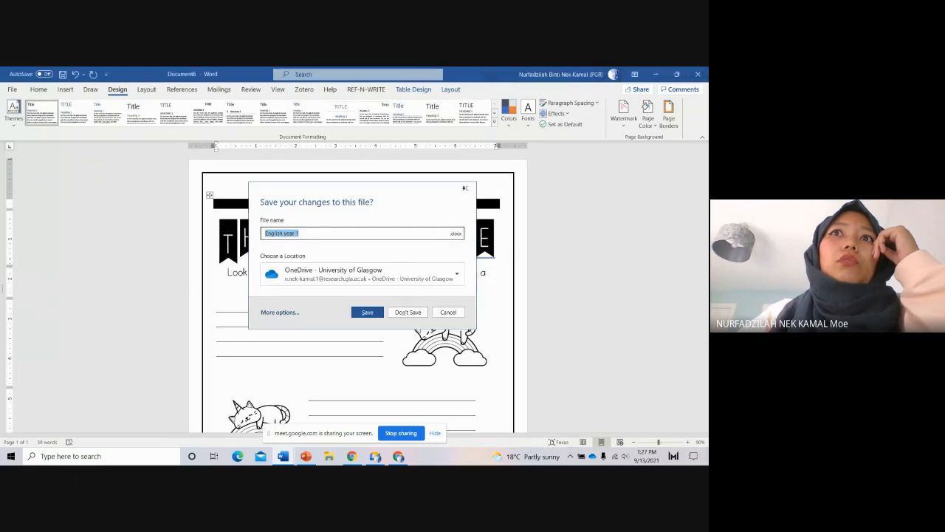
Step: Look over the Think and Write worksheet and check the in-call messages in Google Meet
scroll(533, 278, down, 5)
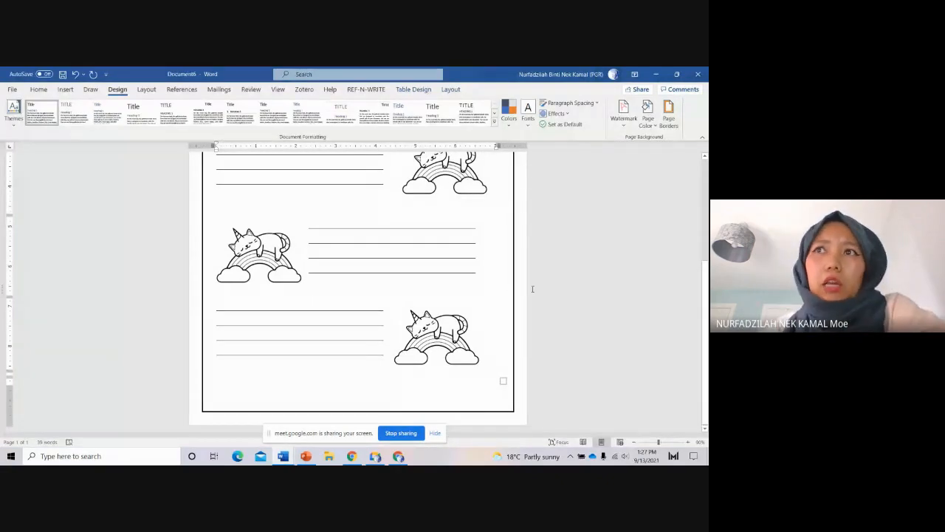
scroll(528, 290, up, 4)
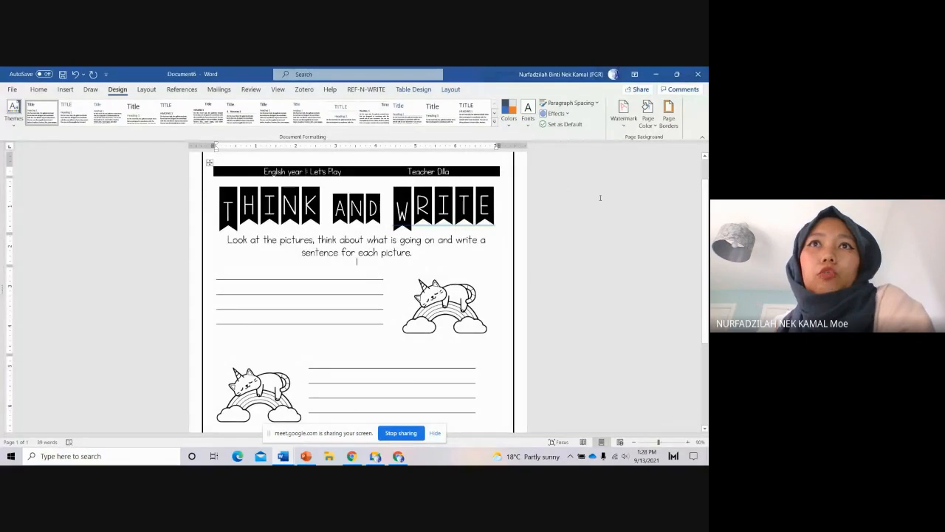
scroll(664, 200, up, 1)
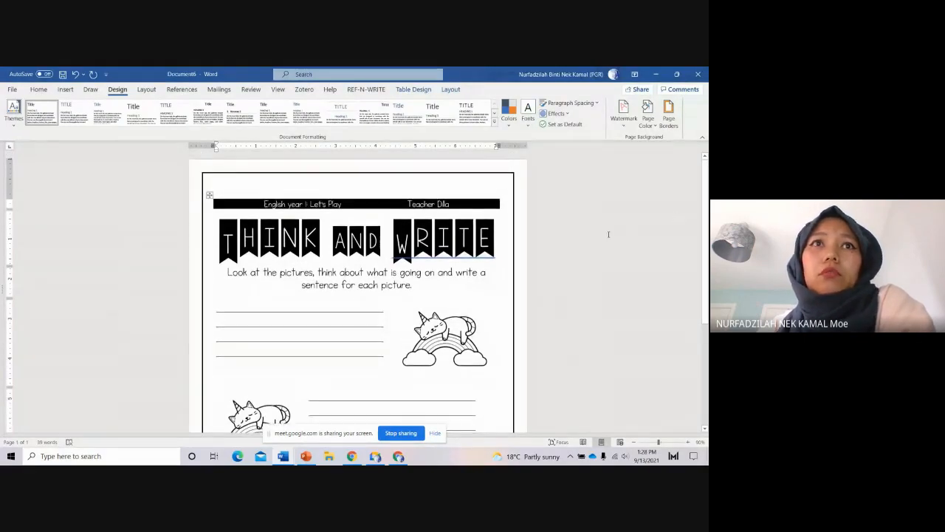
scroll(681, 215, down, 1)
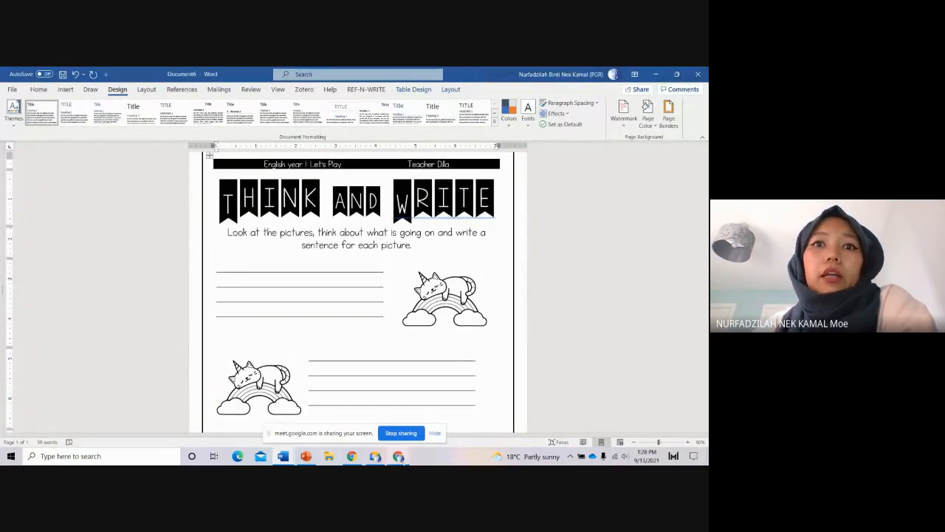
click(377, 457)
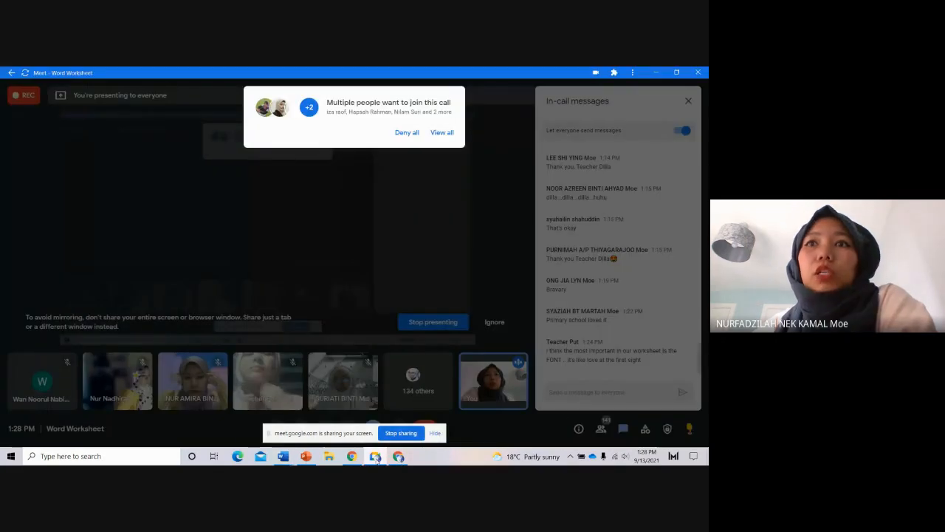
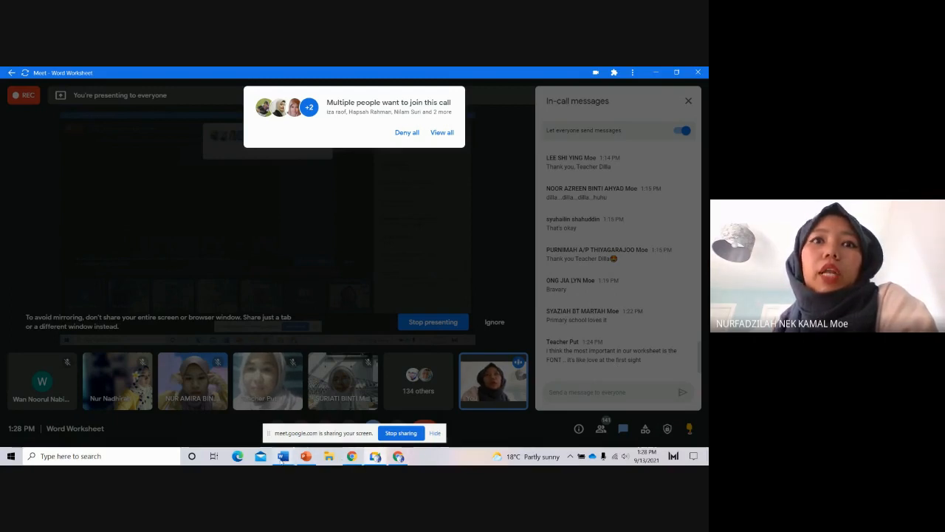
Step: Switch to the Read and Match worksheet in Word and examine its header, title, instruction, lyrics and picture layout
click(281, 458)
click(235, 425)
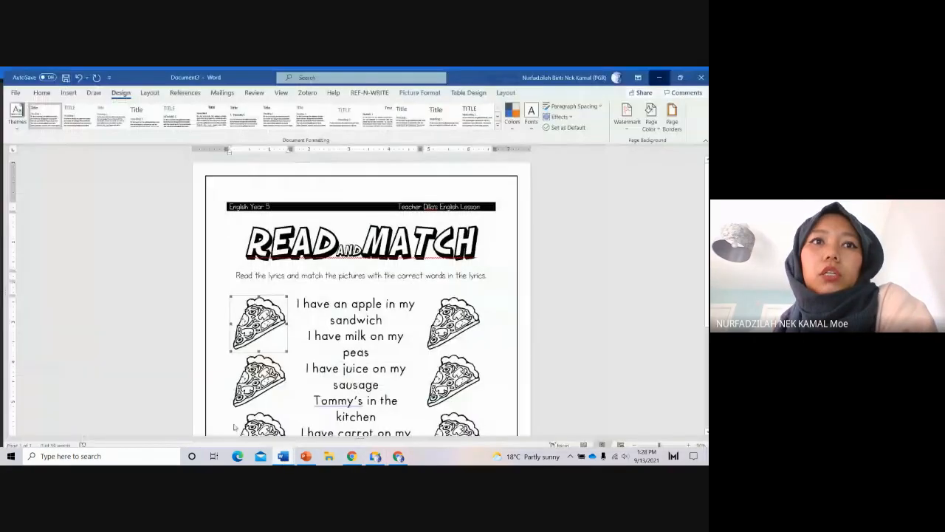
scroll(326, 412, down, 5)
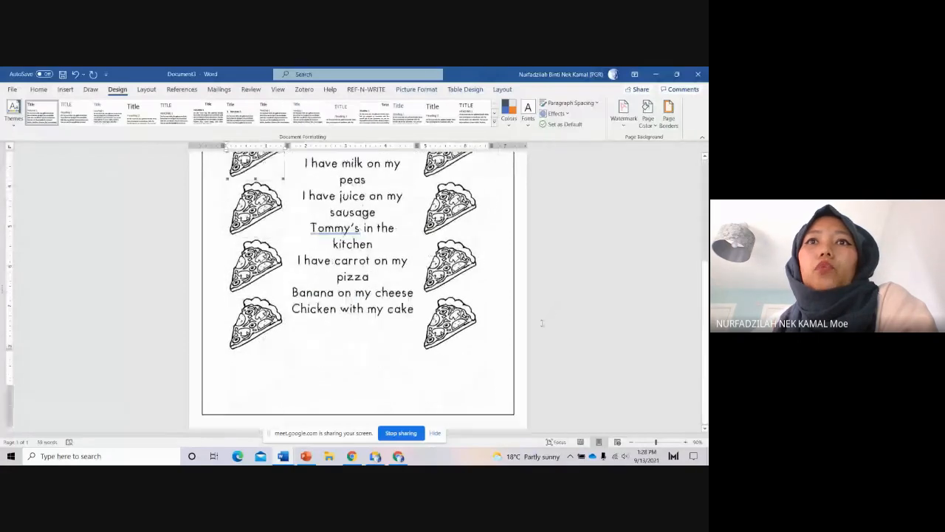
scroll(594, 322, up, 5)
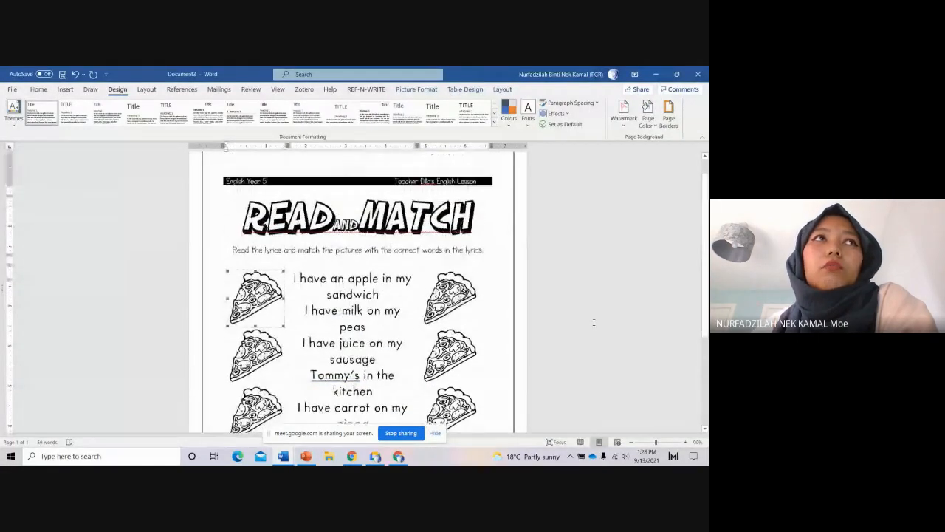
click(639, 323)
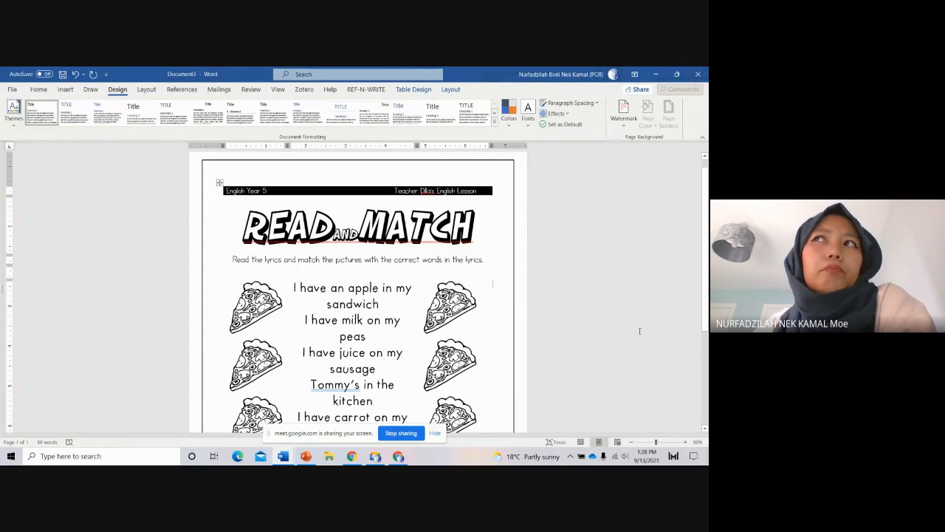
scroll(640, 331, down, 1)
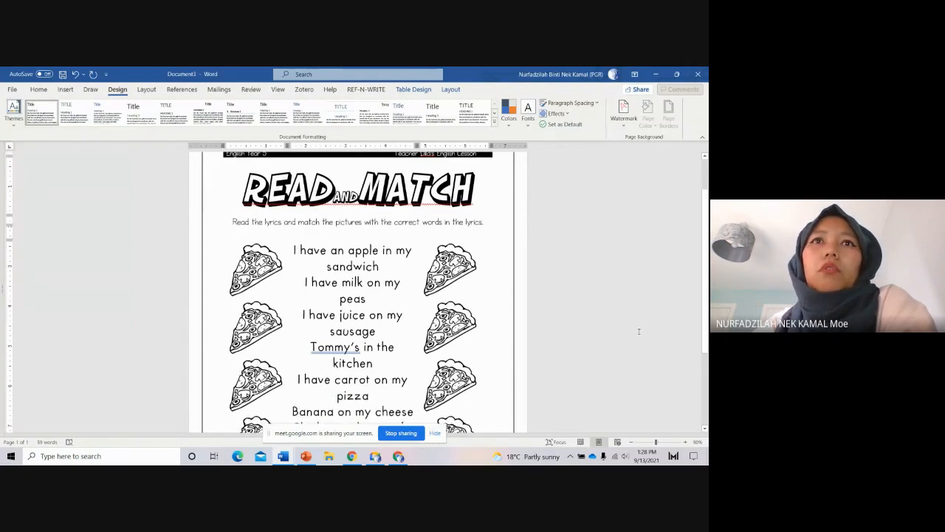
scroll(639, 330, up, 1)
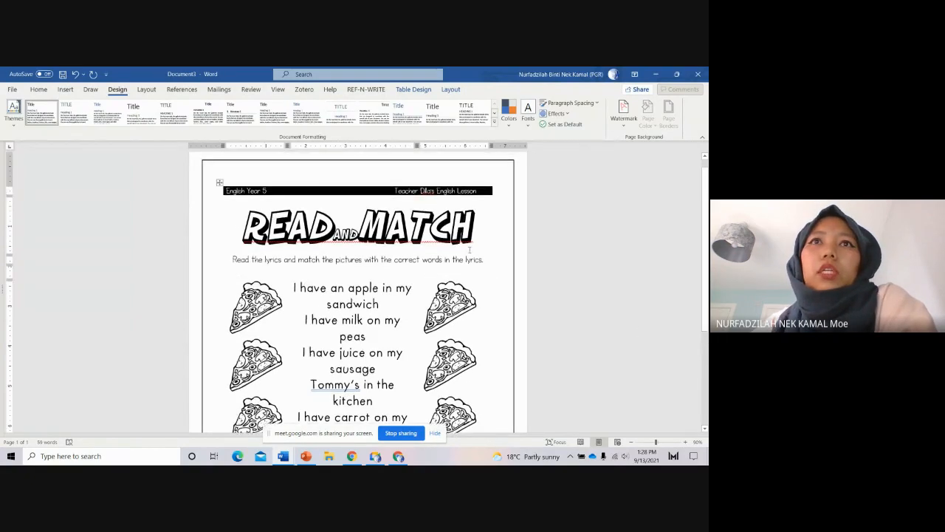
scroll(416, 251, down, 3)
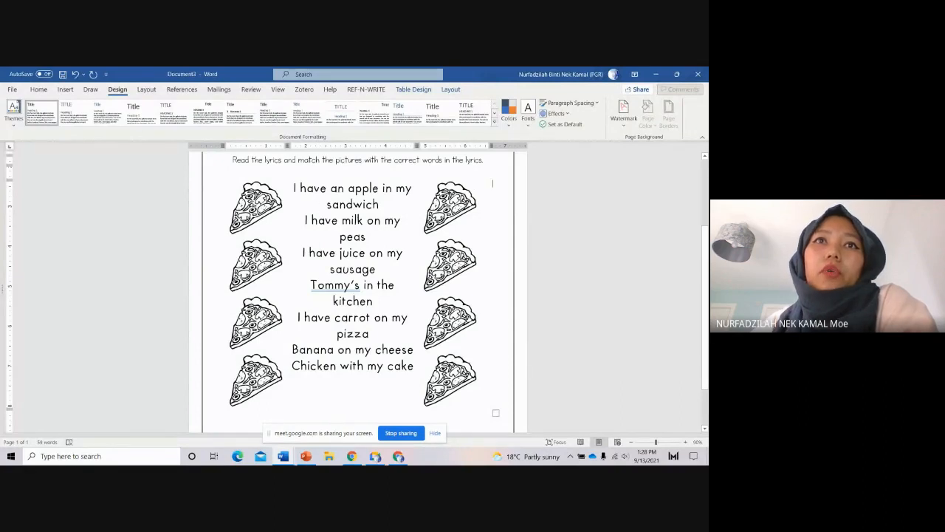
scroll(322, 212, up, 1)
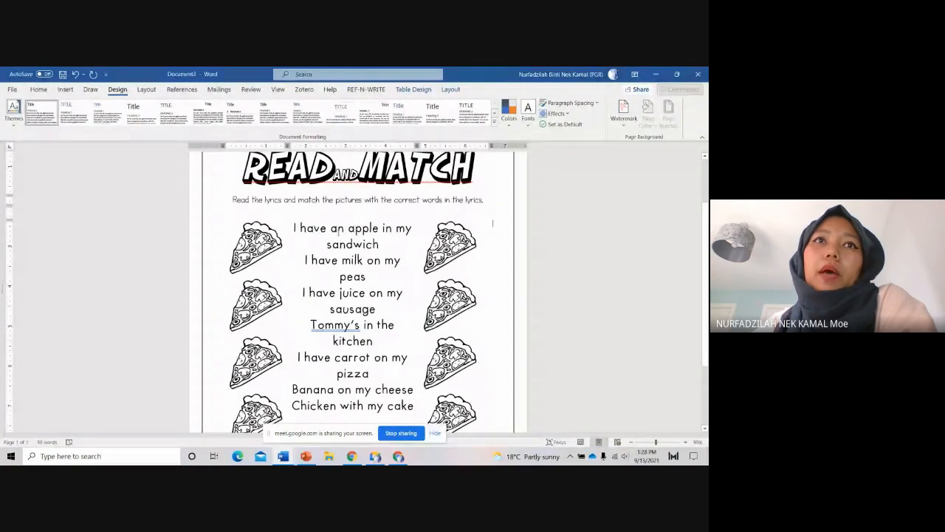
scroll(358, 296, up, 2)
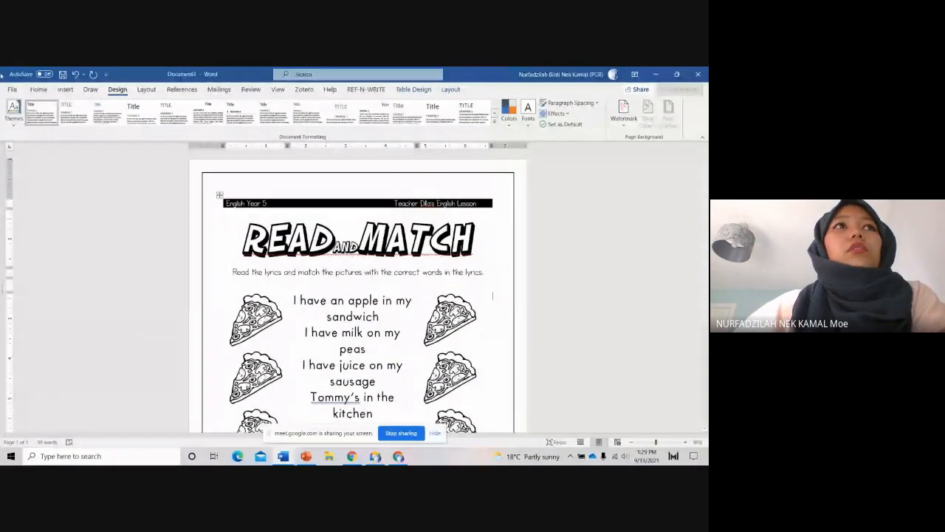
Step: Create a new blank document and insert a table with four columns and eight rows
click(13, 90)
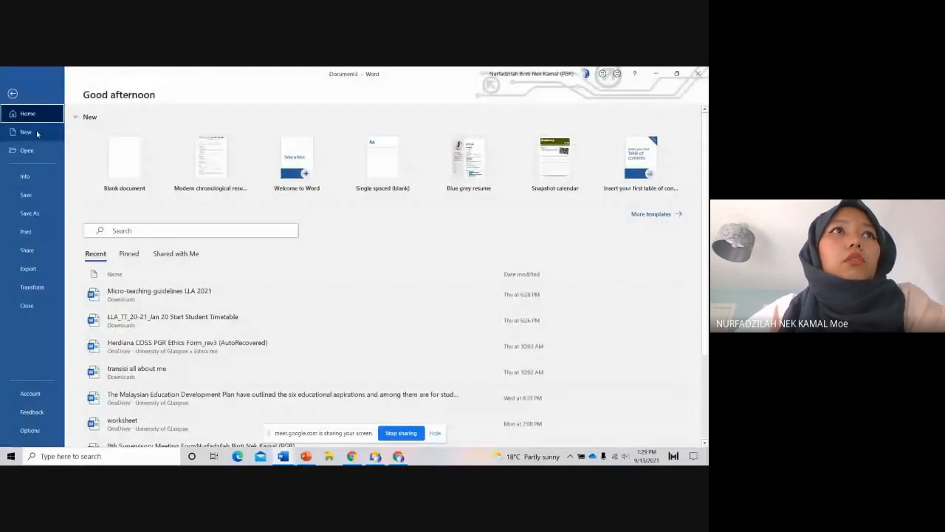
click(26, 132)
click(126, 165)
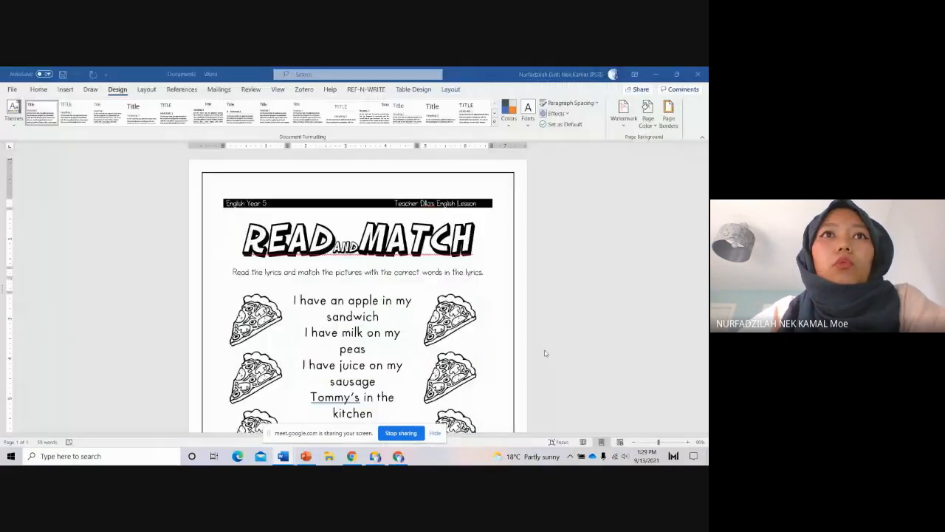
click(65, 89)
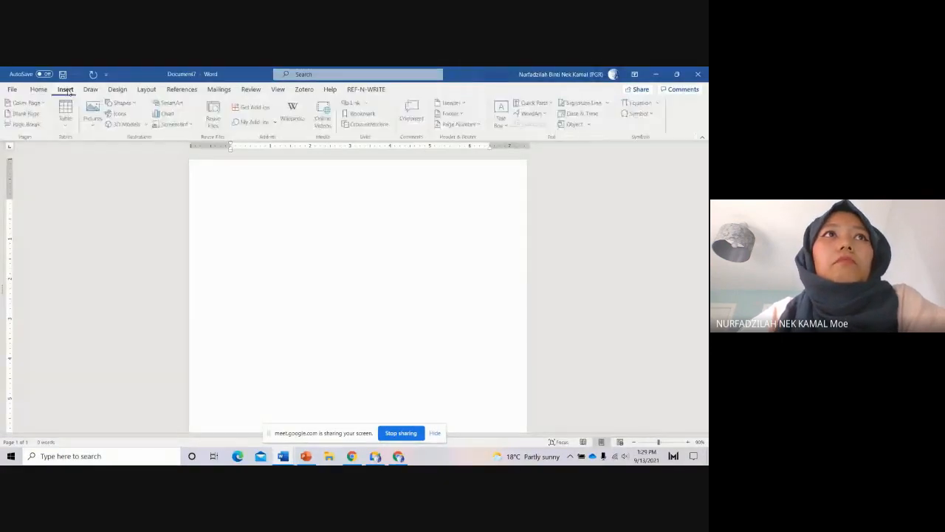
click(67, 112)
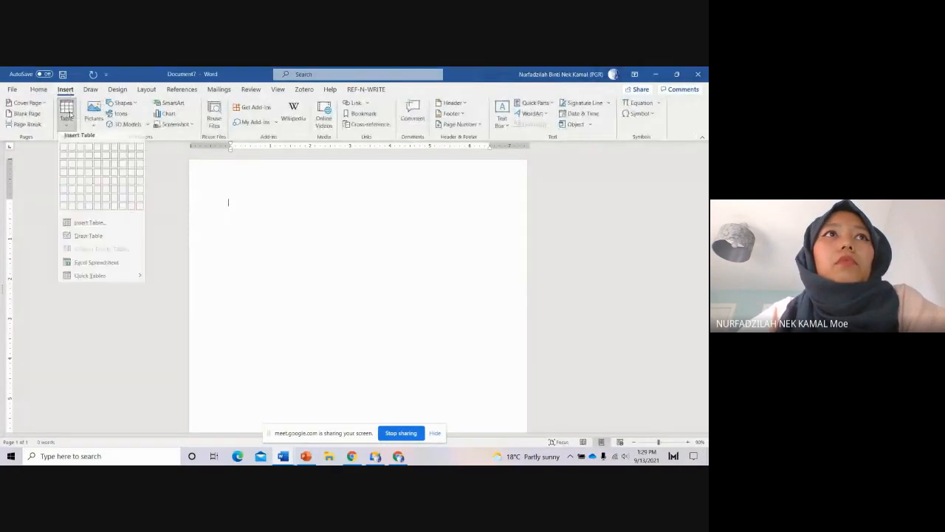
click(90, 210)
Step: Merge the table's first row into one cell and enter "English Year 3" and the teacher's name, spaced apart, as its header text
drag(270, 207, 443, 207)
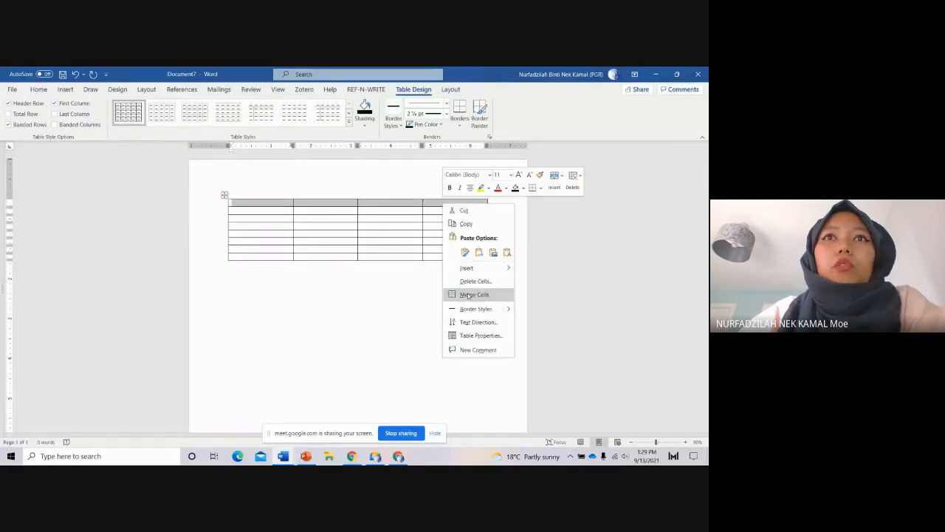
click(474, 294)
click(408, 207)
text(English y)
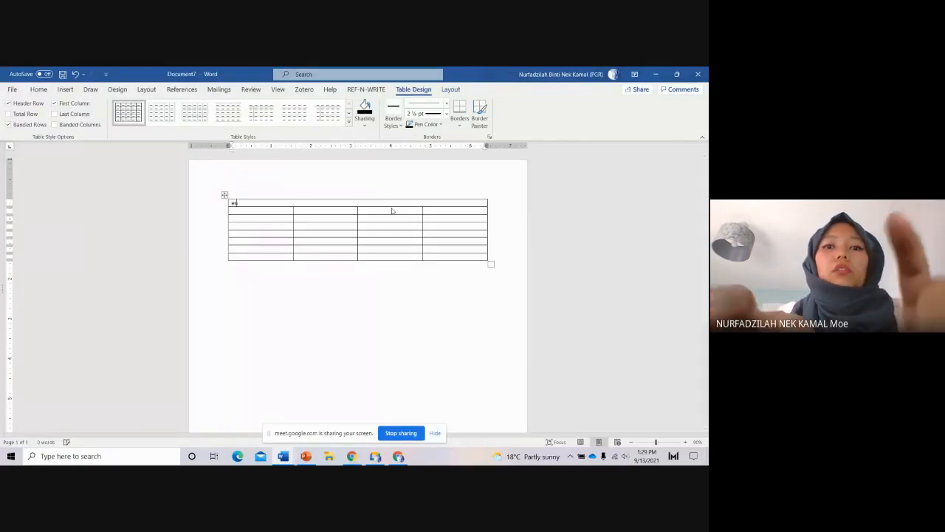
text(ear 3)
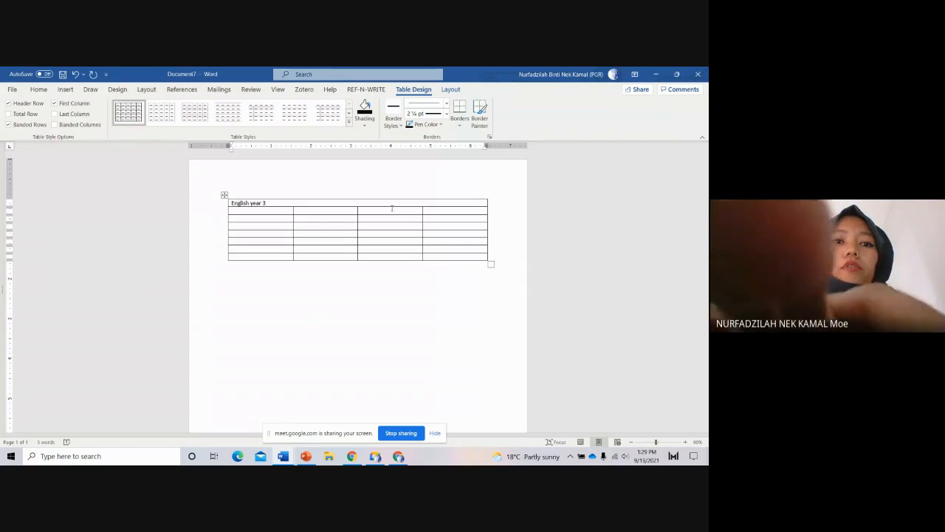
text( Teacher Dilla)
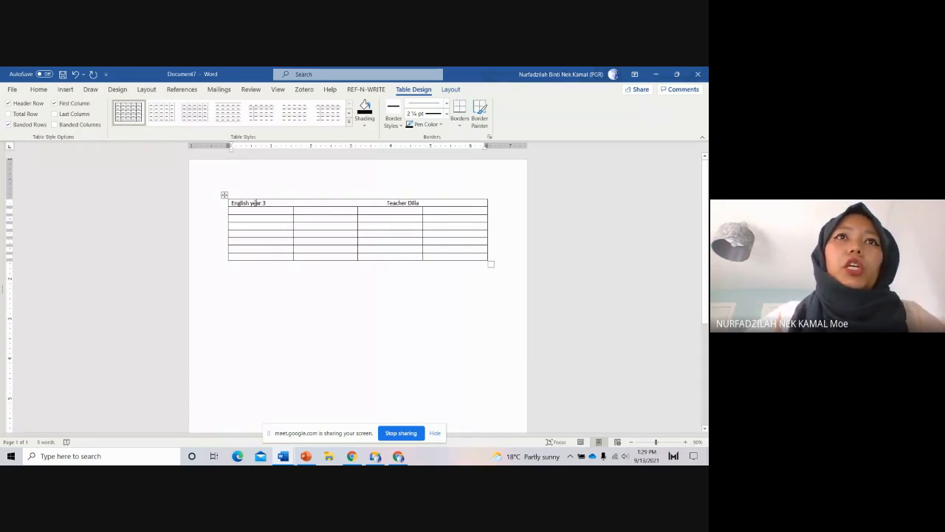
key(BackSpace)
text(Y)
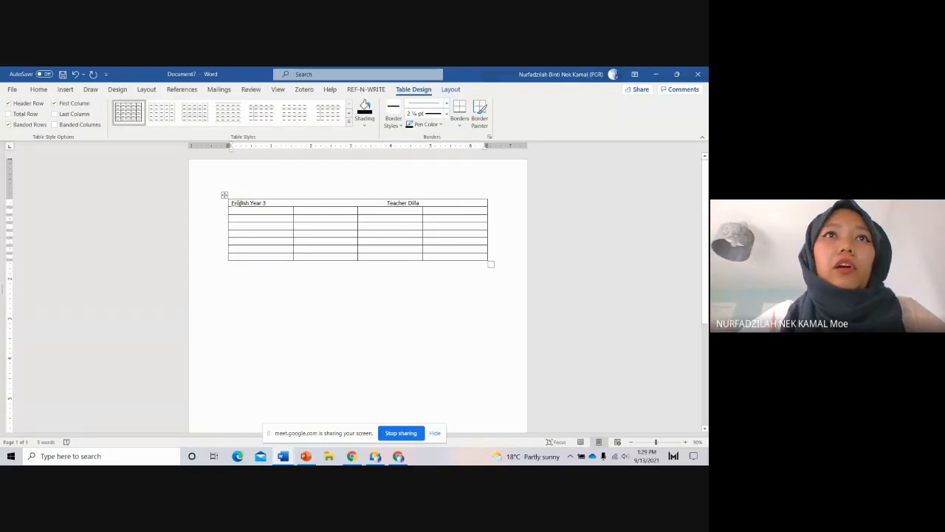
Step: Centre the header text in the table's first row
drag(238, 203, 435, 204)
click(38, 89)
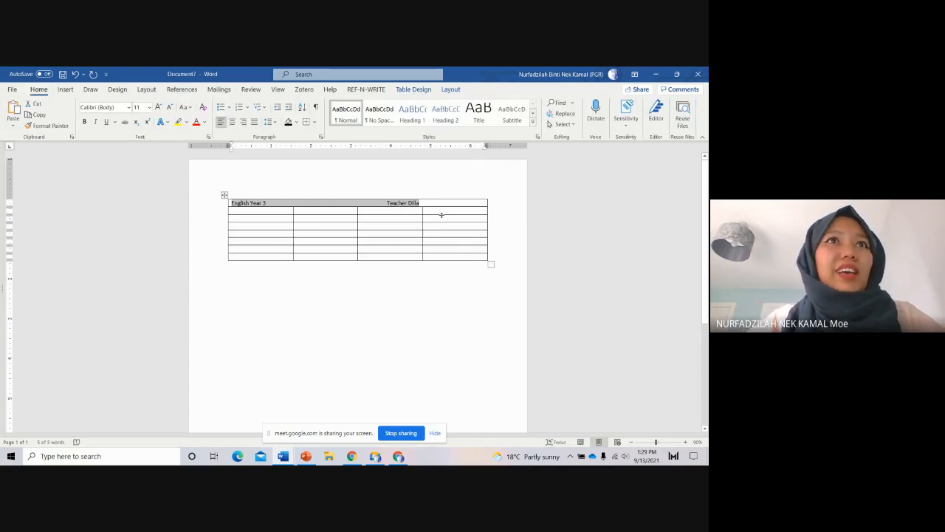
click(232, 121)
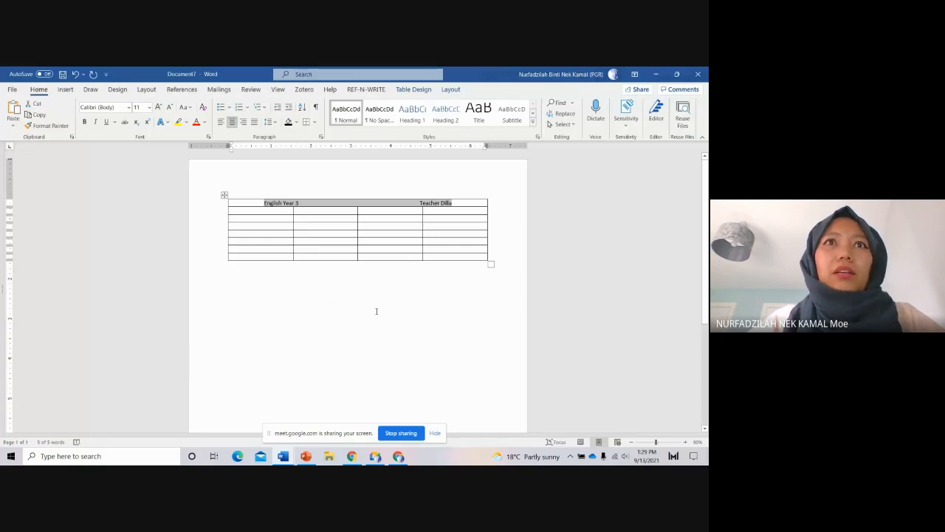
click(460, 292)
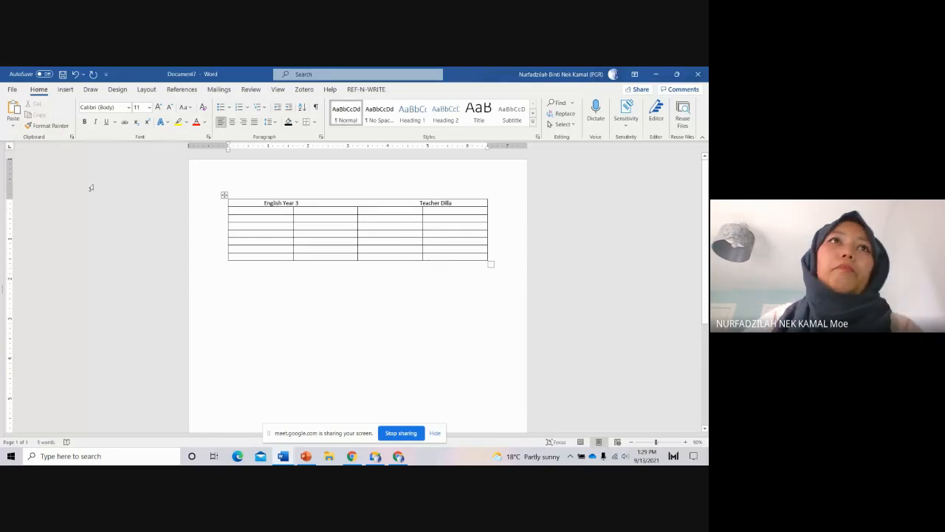
Step: Format the header text in KG Midnight Memories at 12 pt and shade the header row black
drag(264, 199, 452, 202)
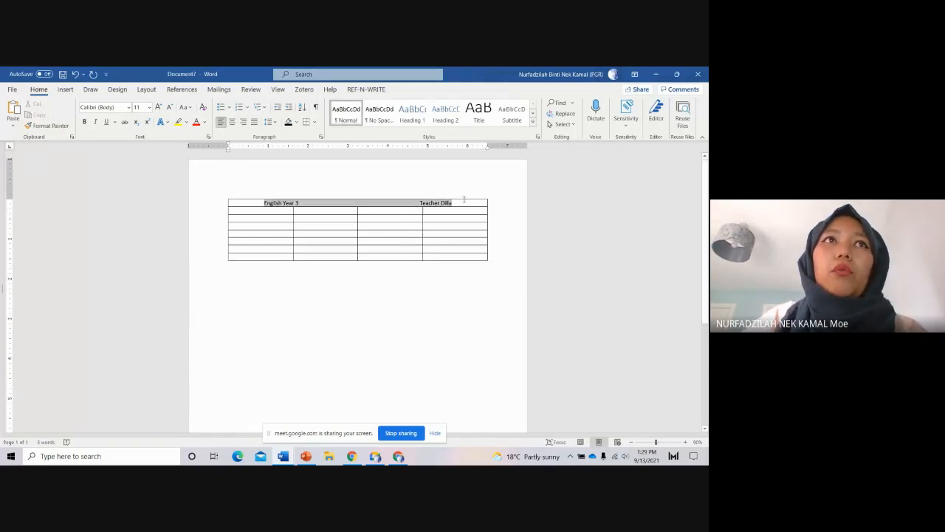
click(128, 107)
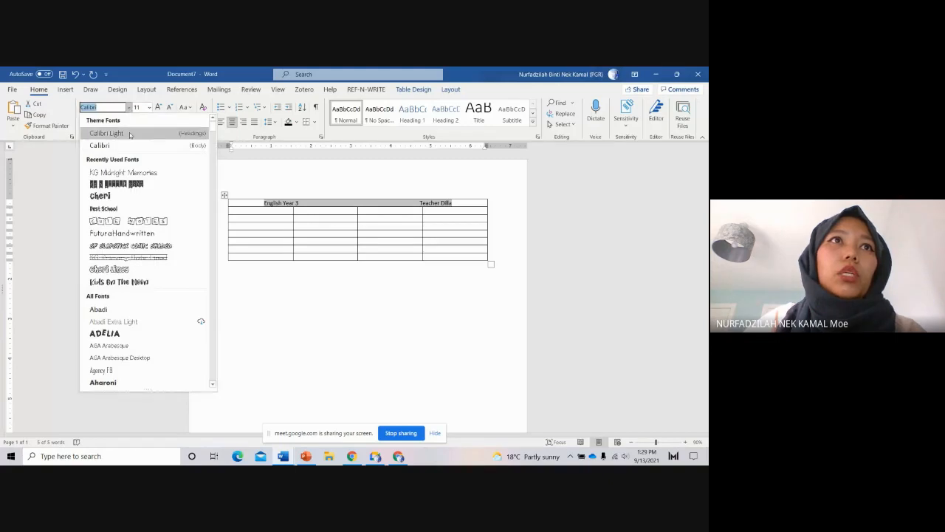
click(129, 174)
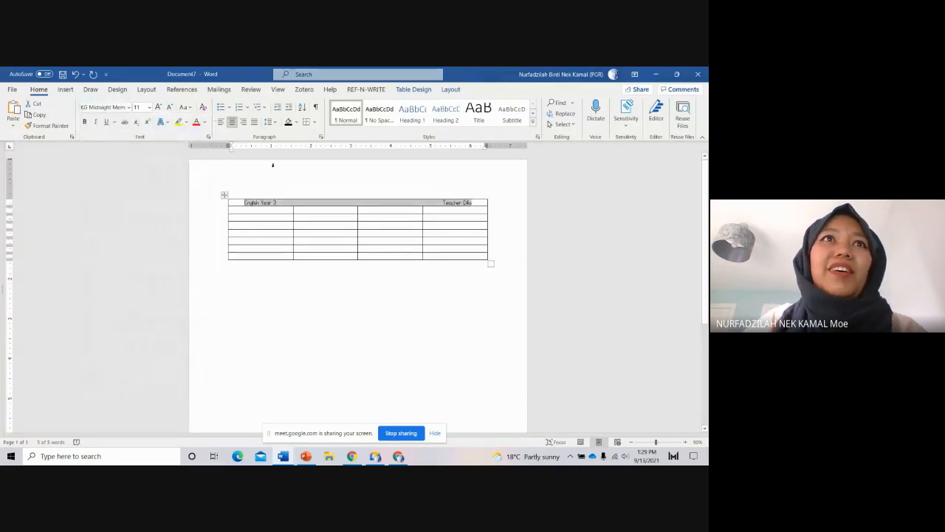
click(158, 107)
click(158, 107)
click(158, 108)
click(158, 108)
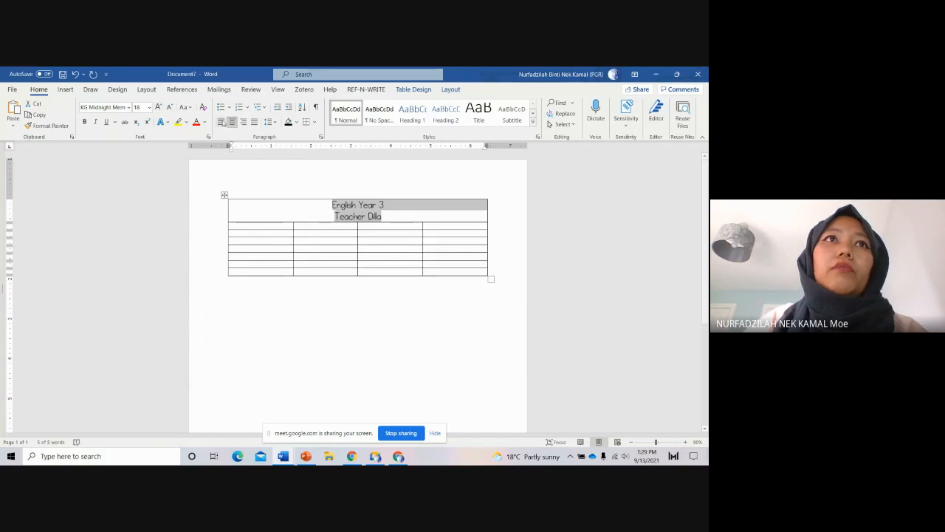
click(169, 107)
click(169, 107)
click(169, 107)
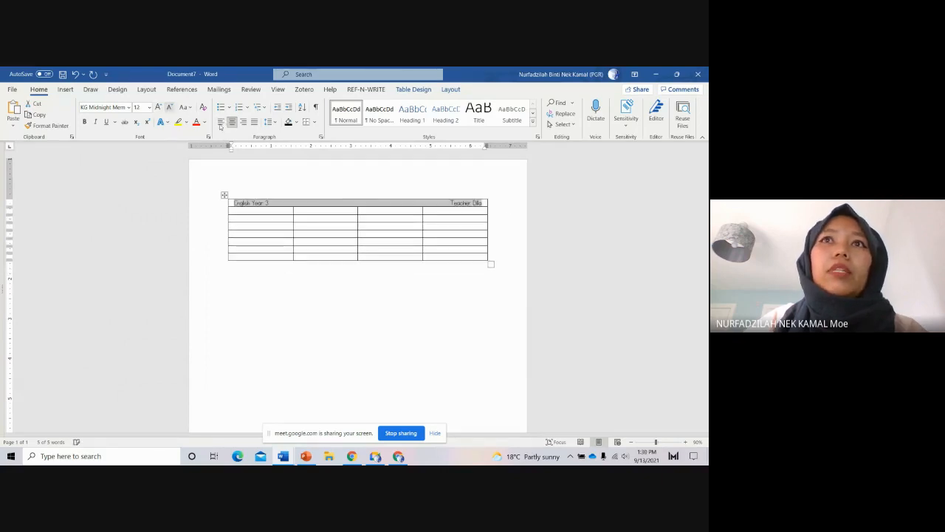
click(333, 189)
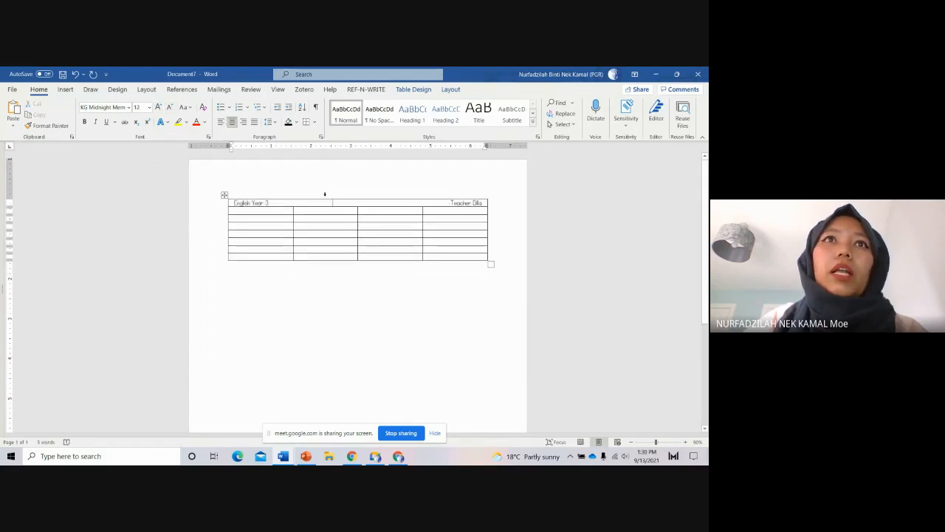
click(288, 122)
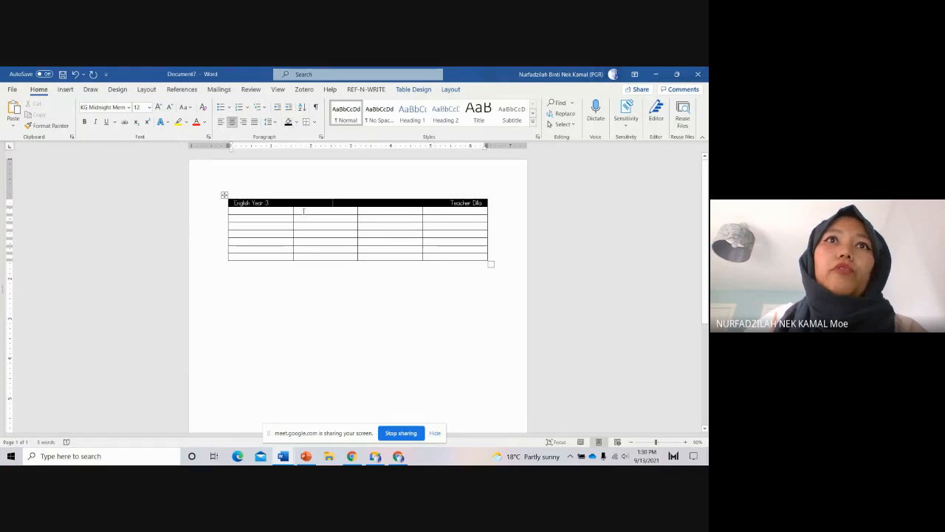
Step: Merge the table's second row into one cell and enter the title "Read and Label"
drag(291, 211, 441, 211)
right_click(441, 212)
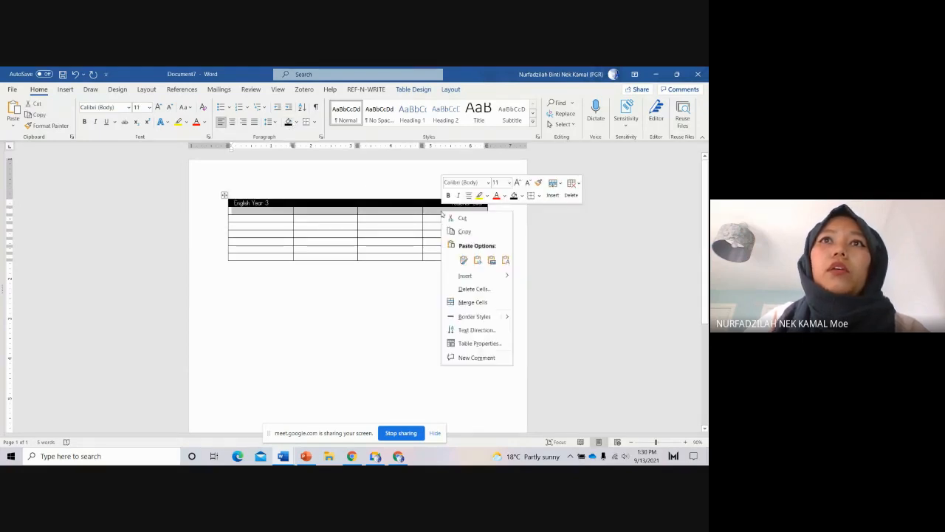
click(472, 302)
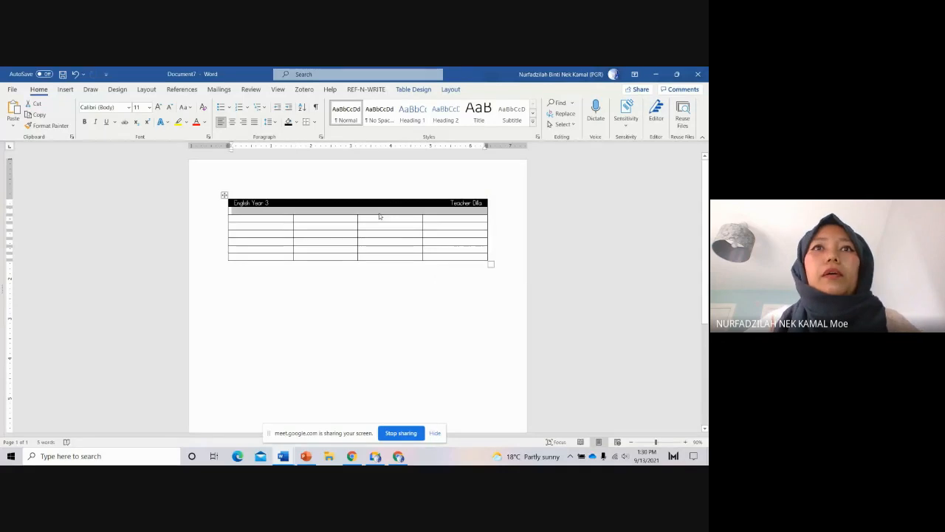
click(381, 212)
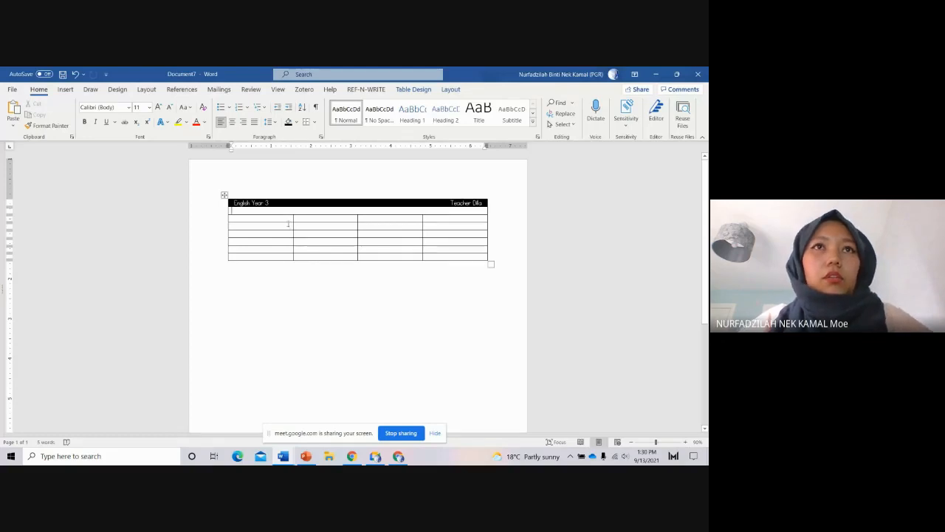
text(rea)
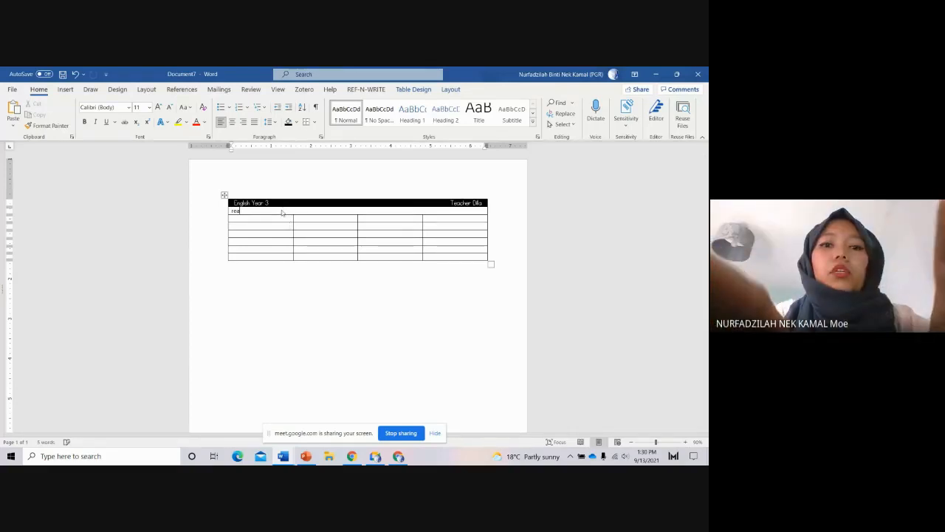
text(d and label)
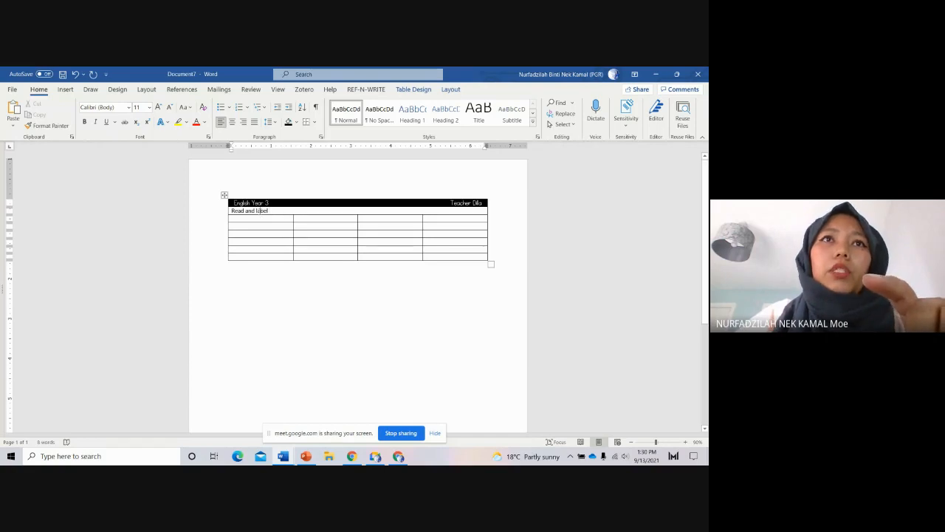
click(256, 211)
key(Delete)
text(L)
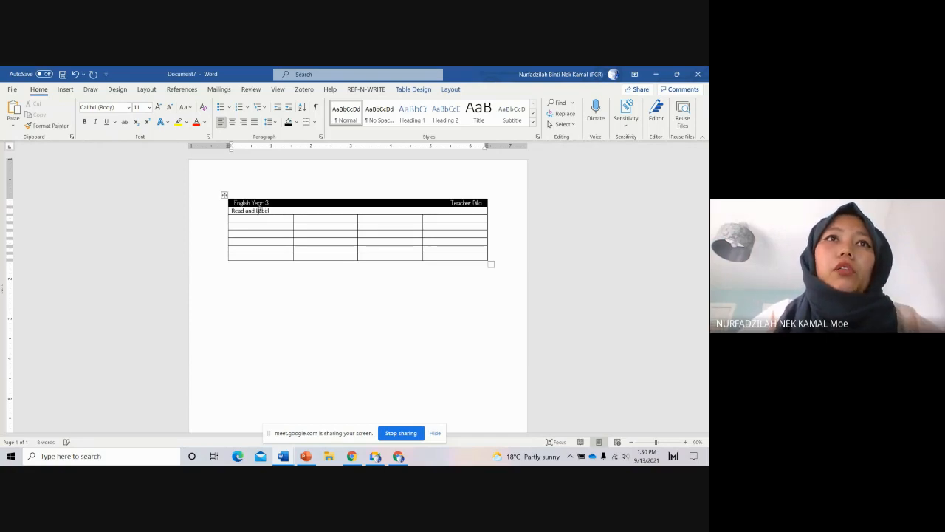
Step: Format the "Read and Label" title in the Cheri font at 72 pt
triple_click(257, 210)
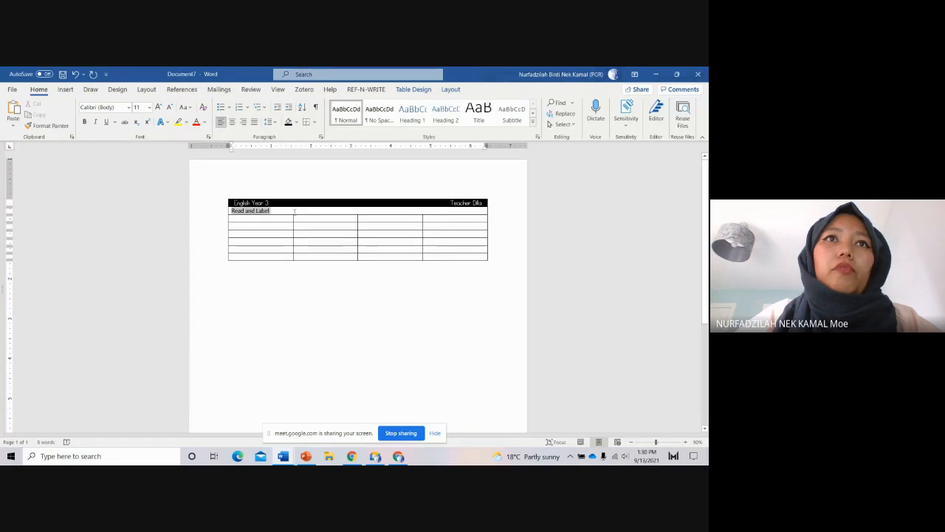
click(129, 108)
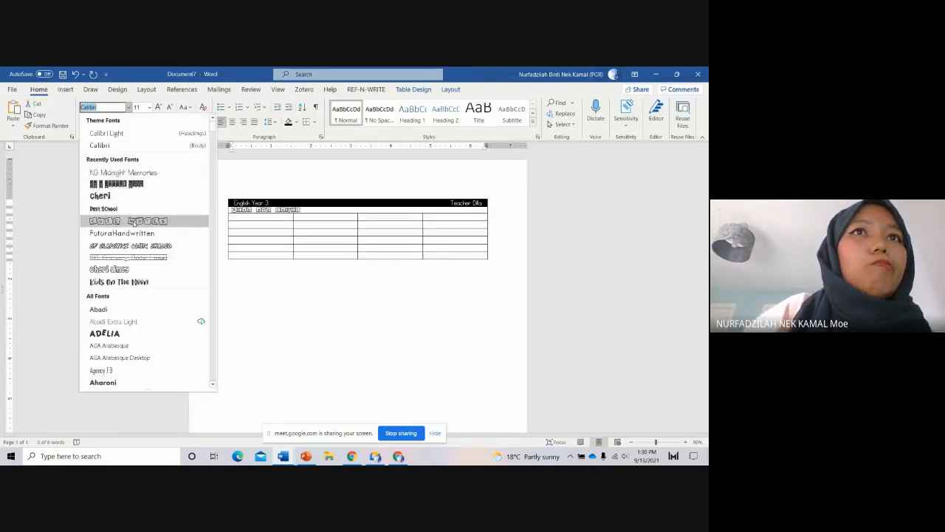
click(129, 197)
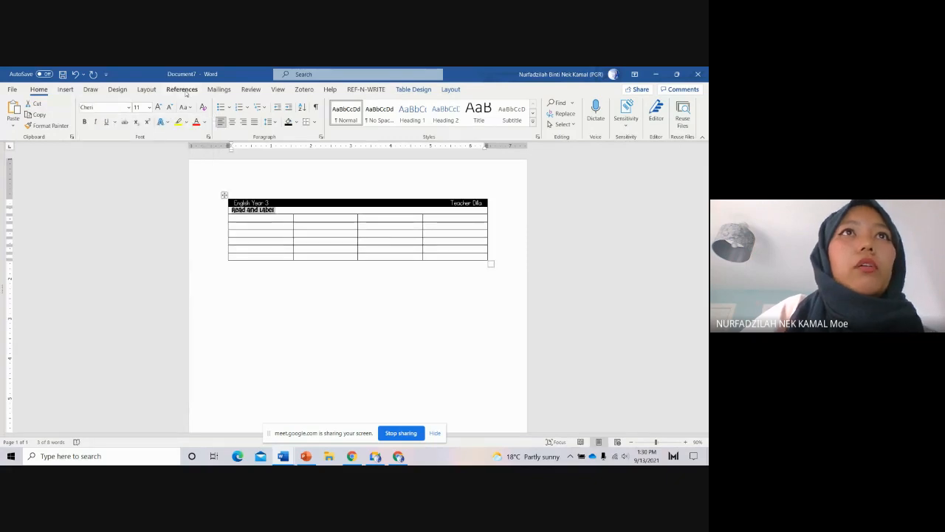
click(158, 108)
click(158, 108)
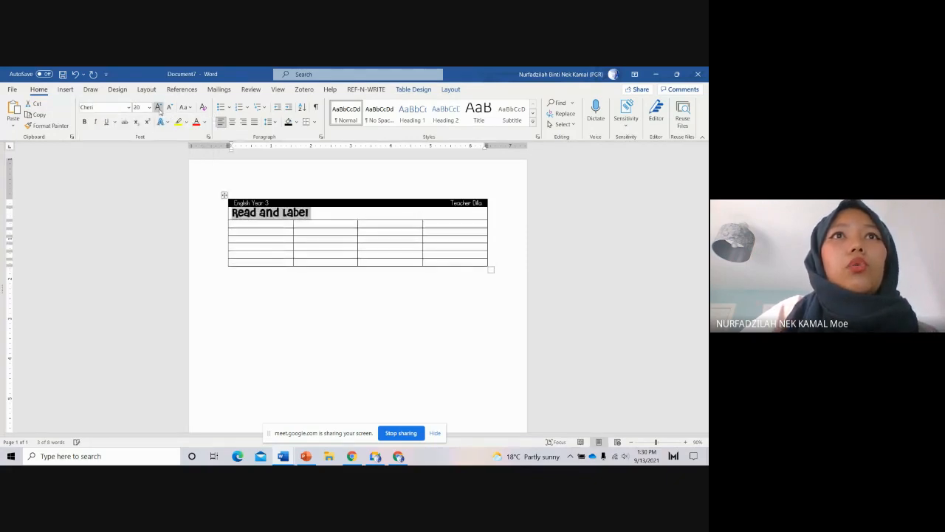
click(158, 107)
click(158, 108)
click(158, 108)
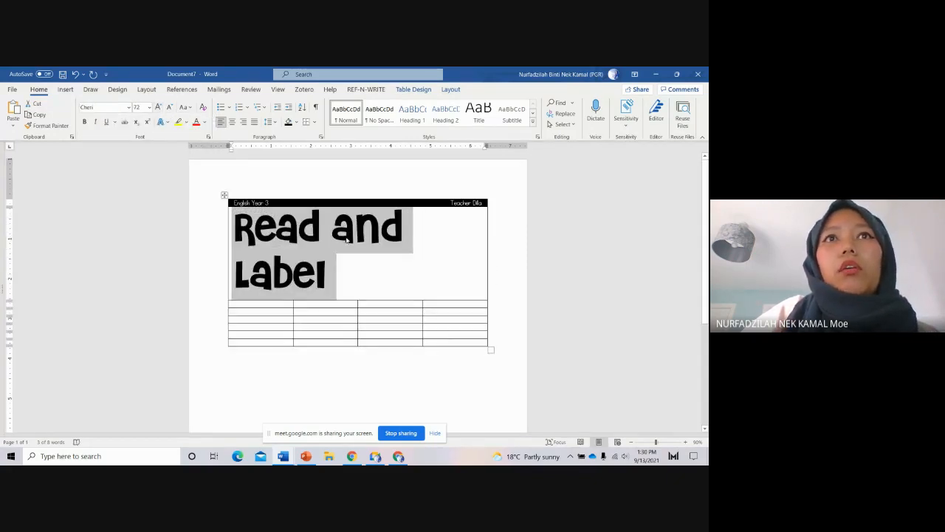
Step: Reduce the word "and" in the title to 24 pt and centre the whole title in its row
drag(330, 235, 422, 235)
click(170, 107)
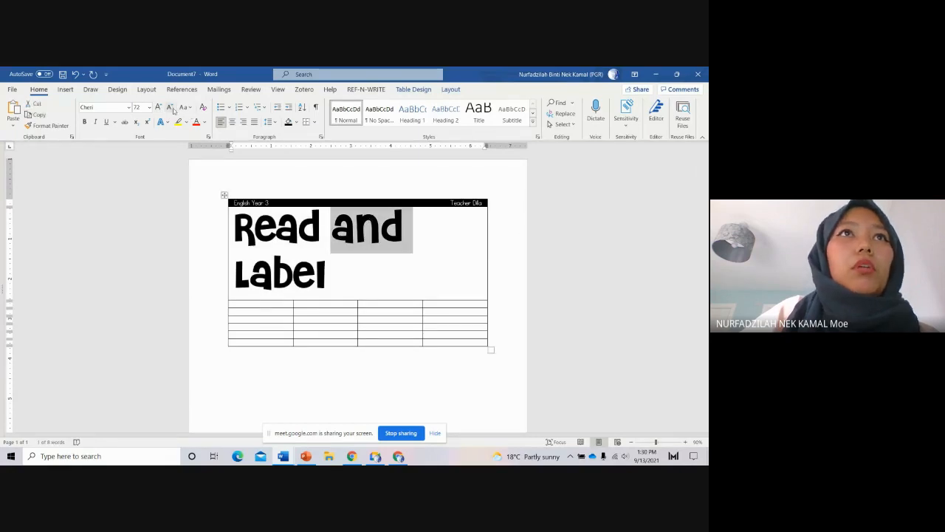
click(170, 108)
click(170, 108)
click(170, 107)
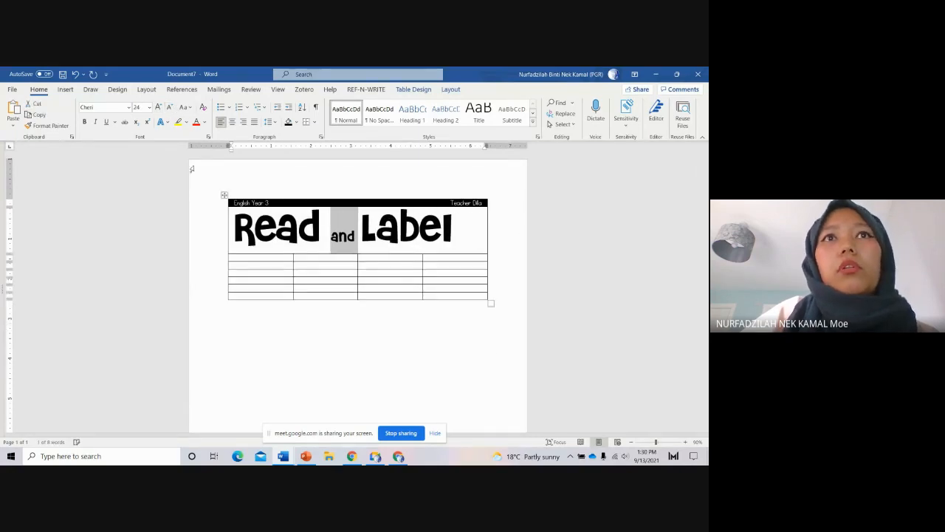
drag(248, 237, 447, 240)
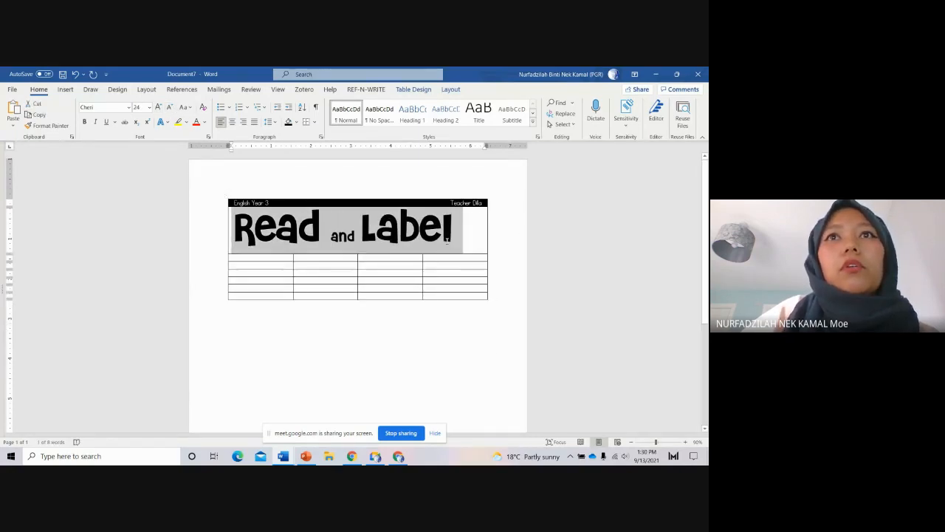
click(232, 122)
Step: Merge the row below the title into one cell and enter the instruction "Read the song lyrics and label the pic"
drag(288, 256, 450, 257)
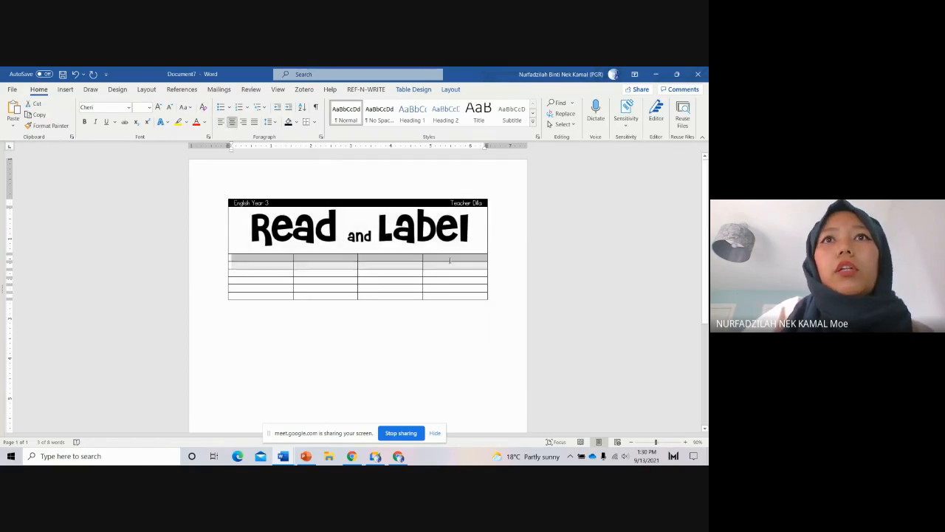
right_click(449, 257)
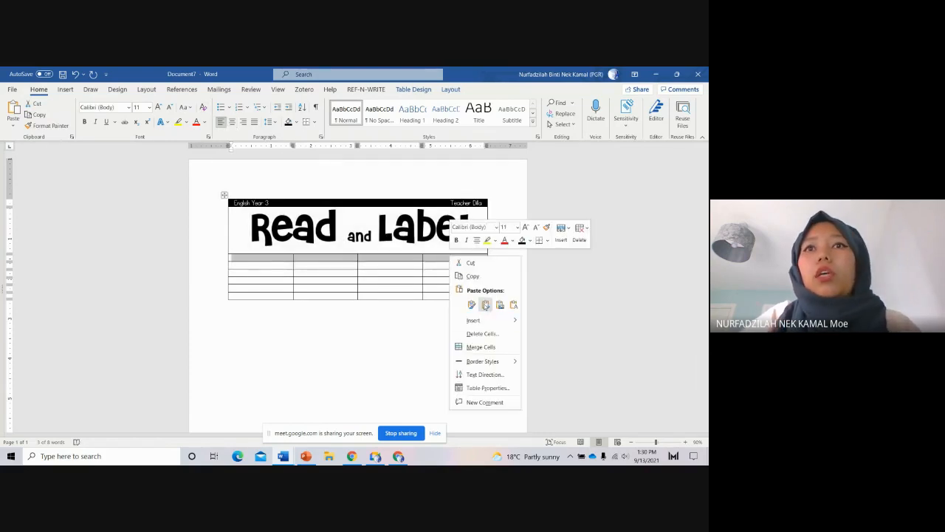
click(476, 347)
click(417, 261)
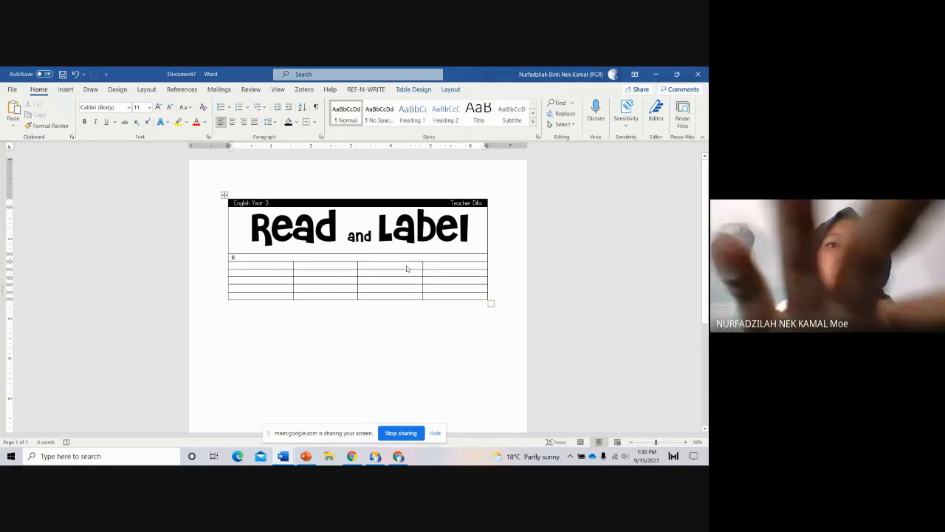
text(Read the so)
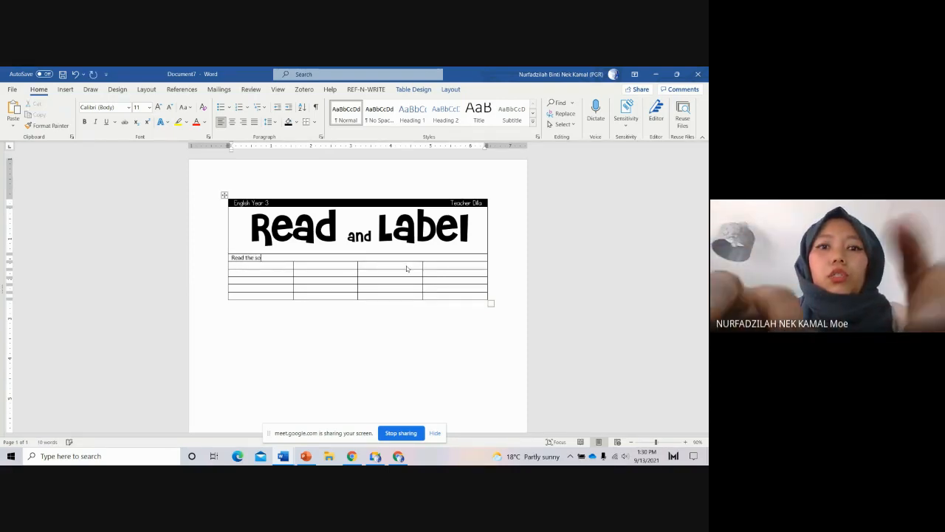
text(ng ly)
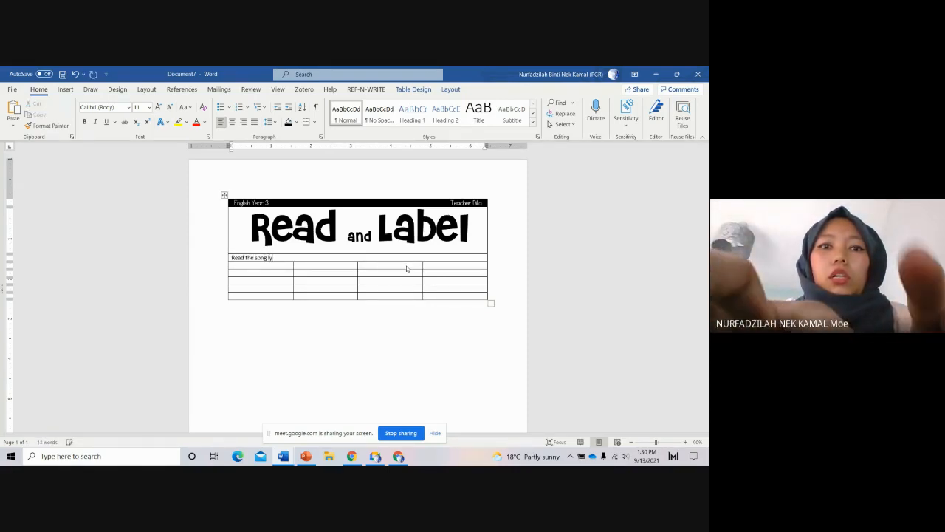
text(rics)
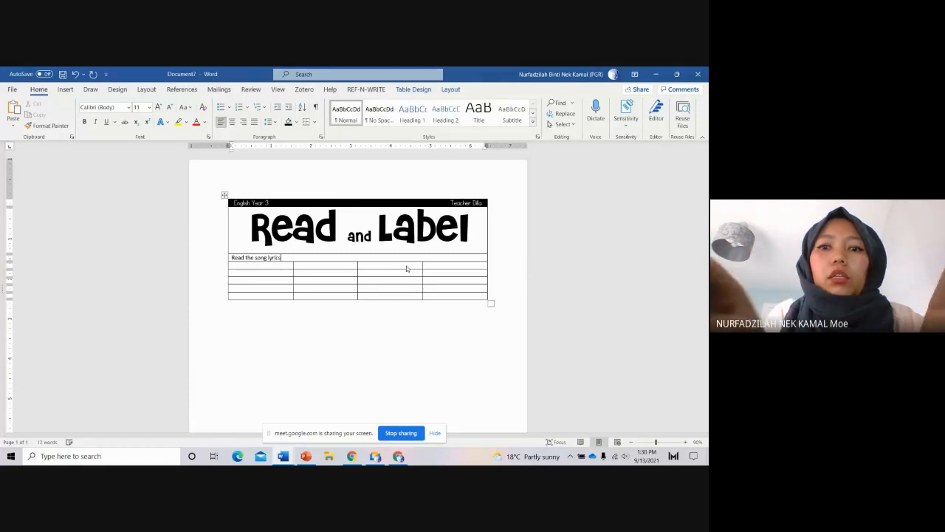
text( and label the)
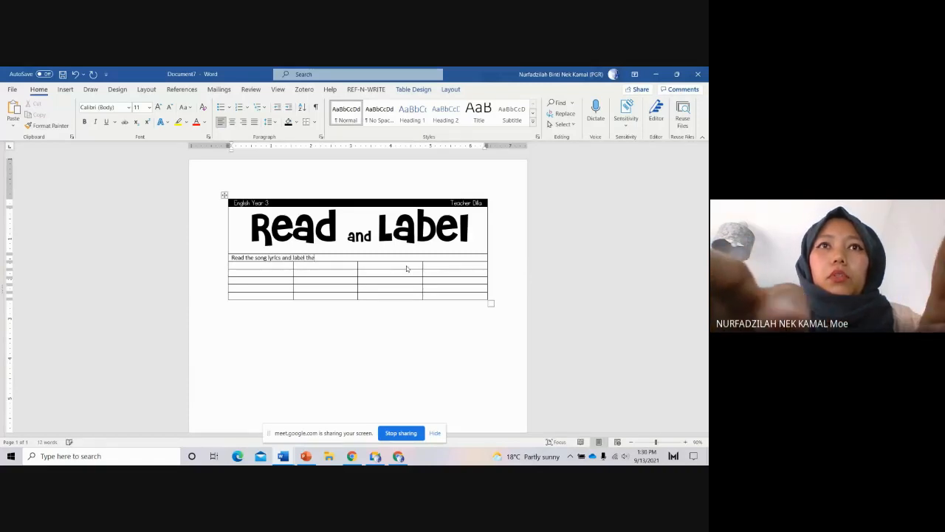
text( pic)
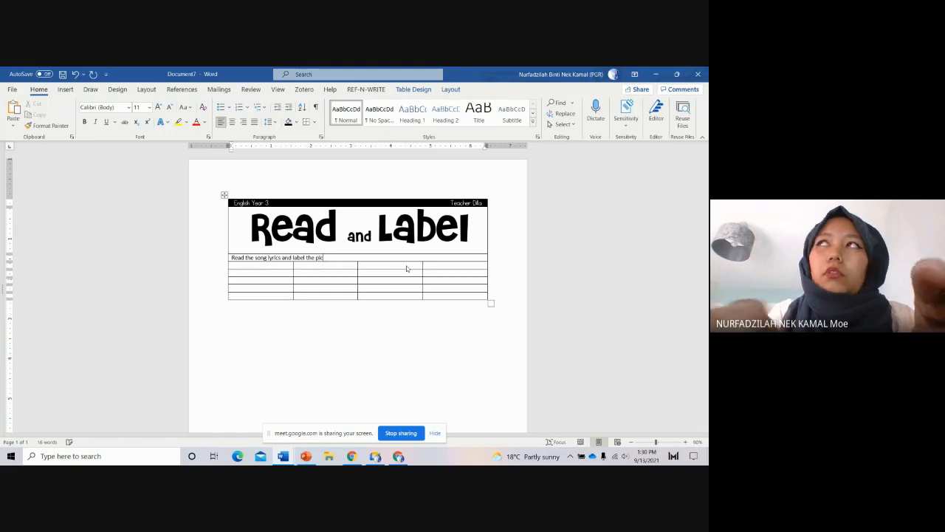
Step: Reword the instruction to read "Read the song lyrics and match the pictures to the correct words."
key(BackSpace)
key(BackSpace)
key(BackSpace)
key(BackSpace)
key(BackSpace)
key(BackSpace)
key(BackSpace)
key(BackSpace)
key(BackSpace)
key(BackSpace)
key(BackSpace)
key(BackSpace)
key(BackSpace)
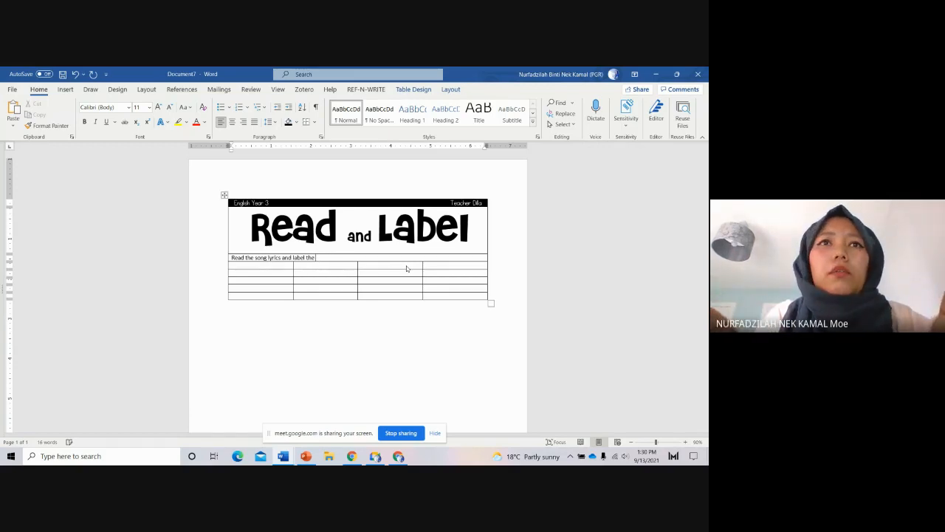
text(ma)
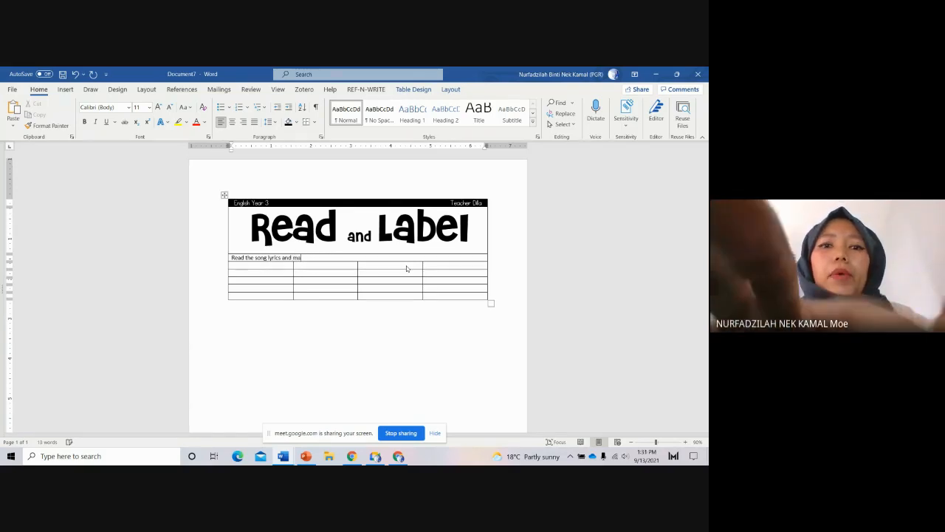
text(tch the pictu)
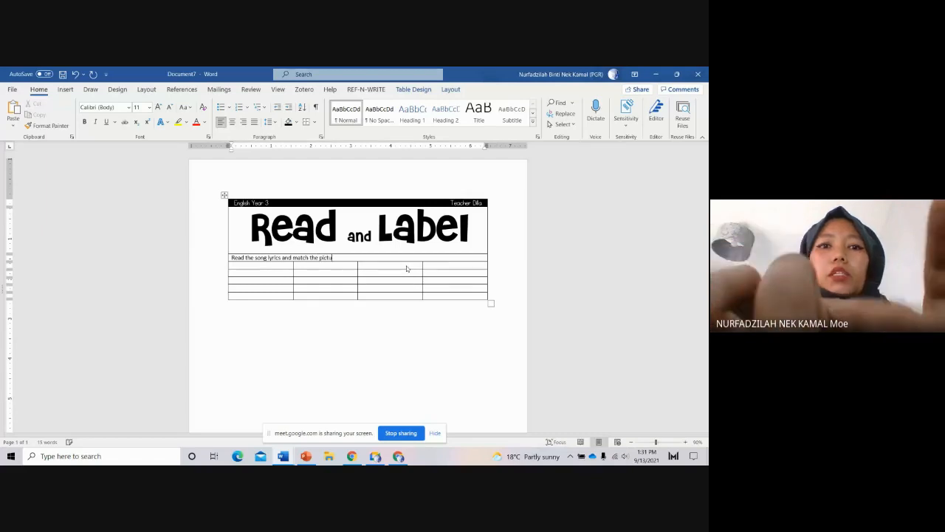
text(res to the correct words.)
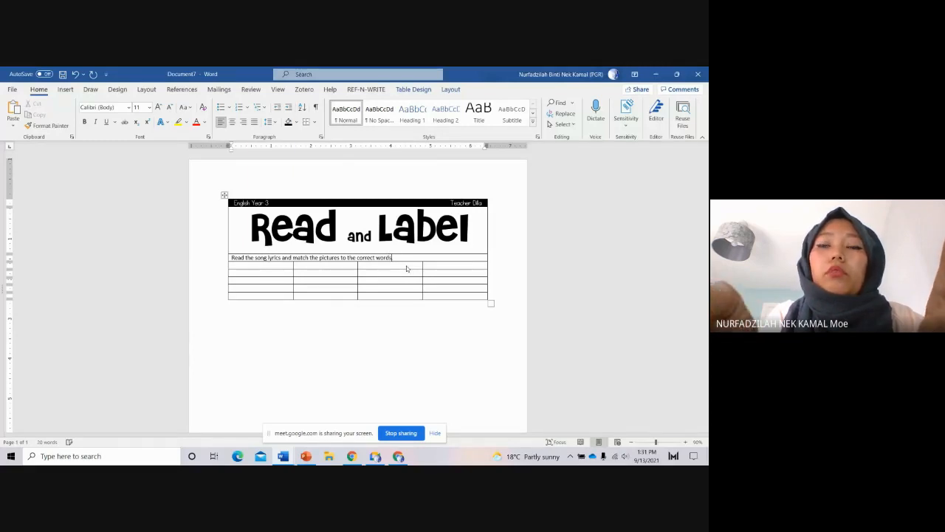
Step: Replace the word "Label" in the title with "match" and set that word to 48 pt
drag(390, 230, 468, 231)
key(BackSpace)
key(BackSpace)
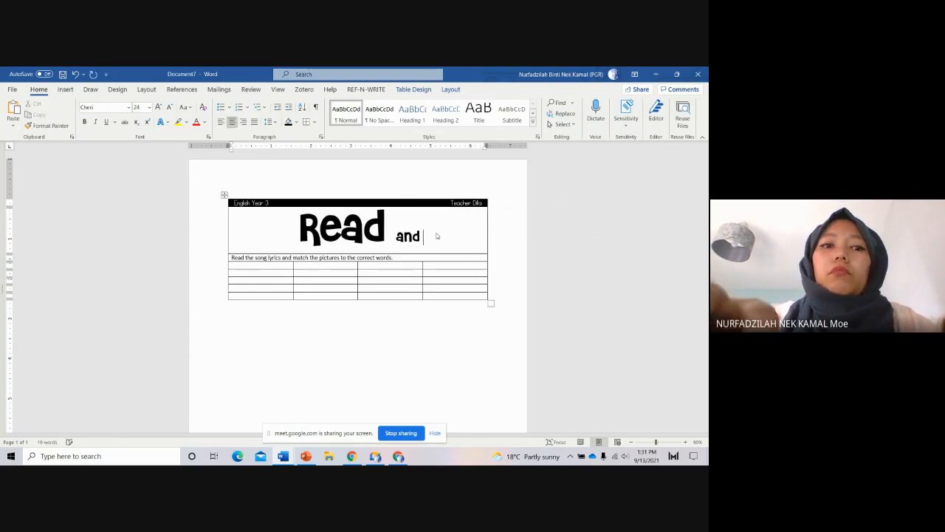
text(match)
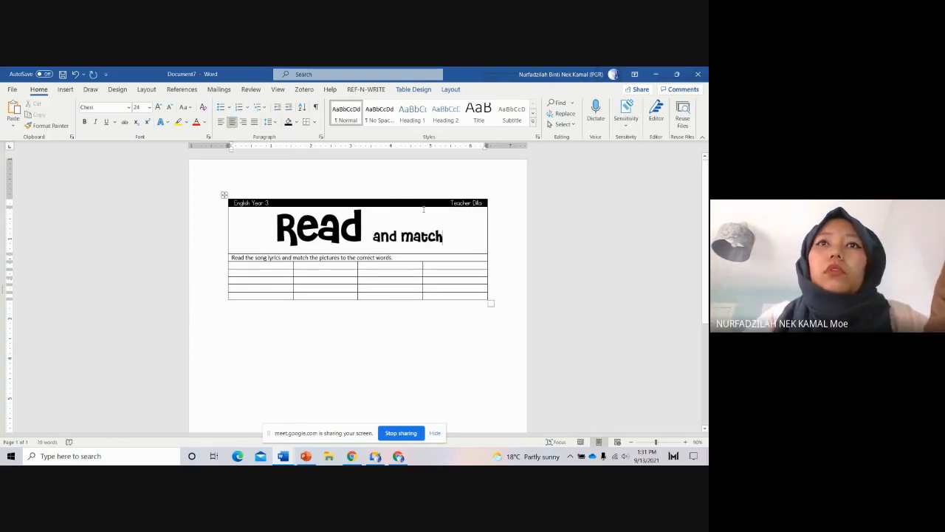
double_click(402, 238)
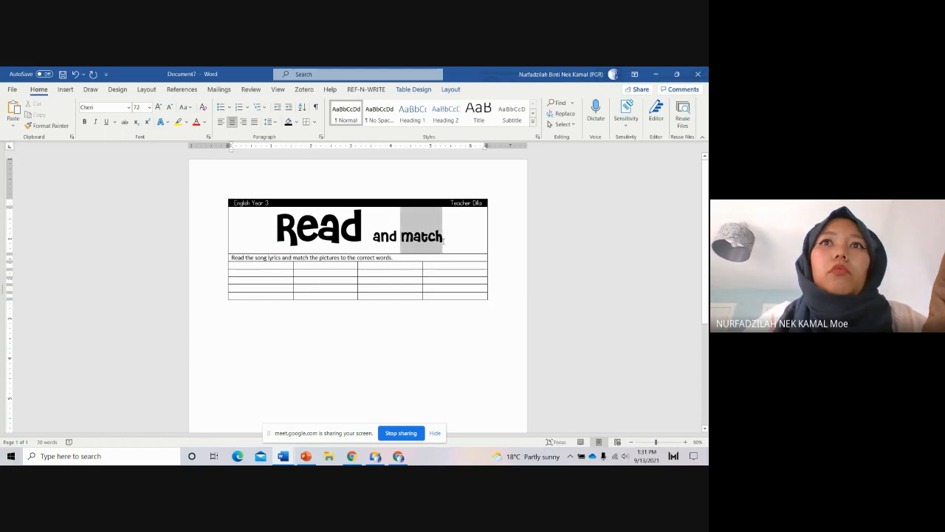
click(158, 108)
click(157, 108)
click(157, 107)
click(157, 108)
click(158, 108)
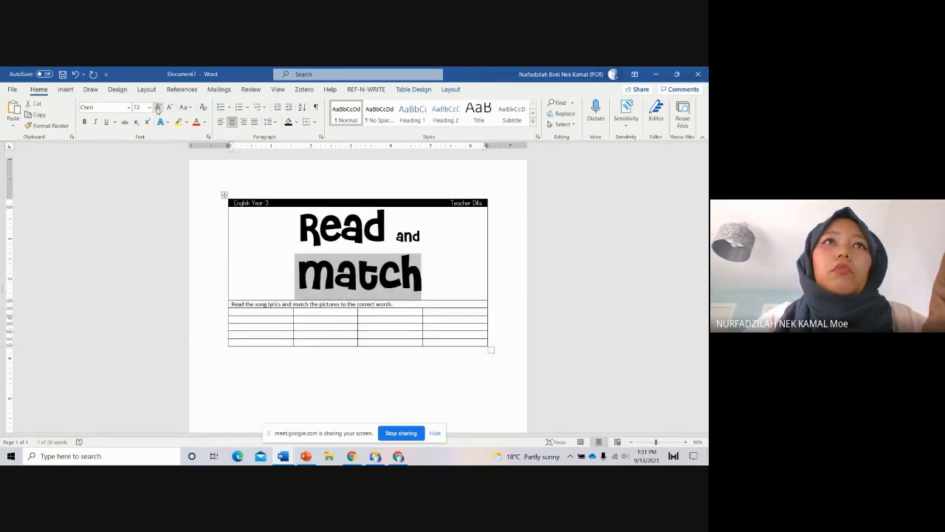
click(169, 108)
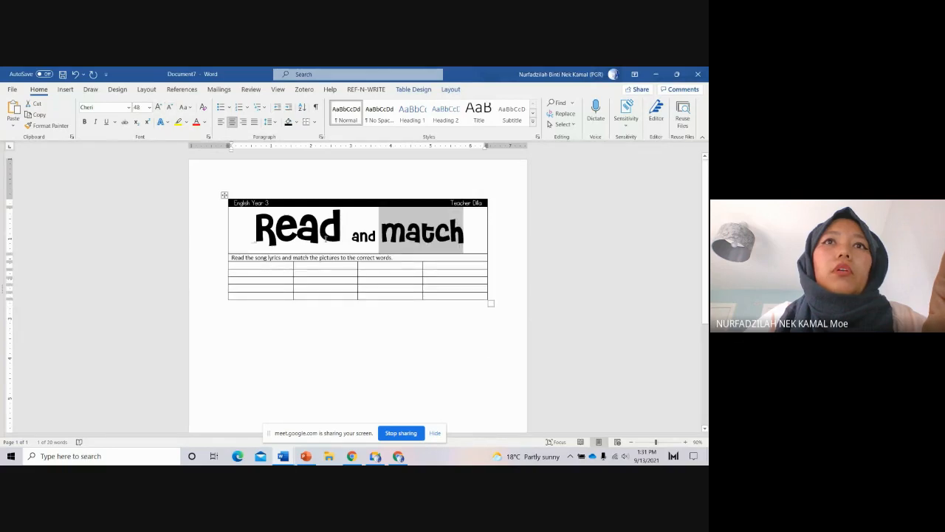
click(404, 235)
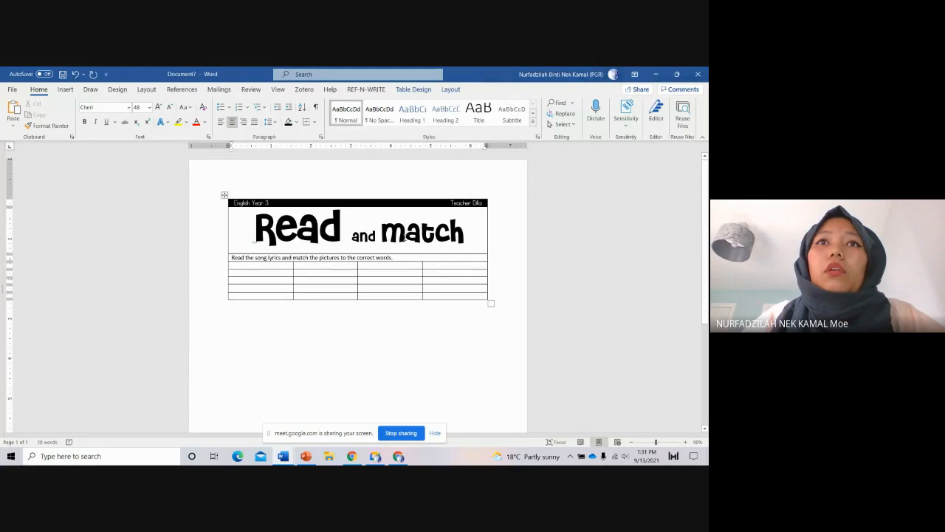
Step: Widen the table on both sides so it extends into the left and right page margins
drag(485, 145, 501, 145)
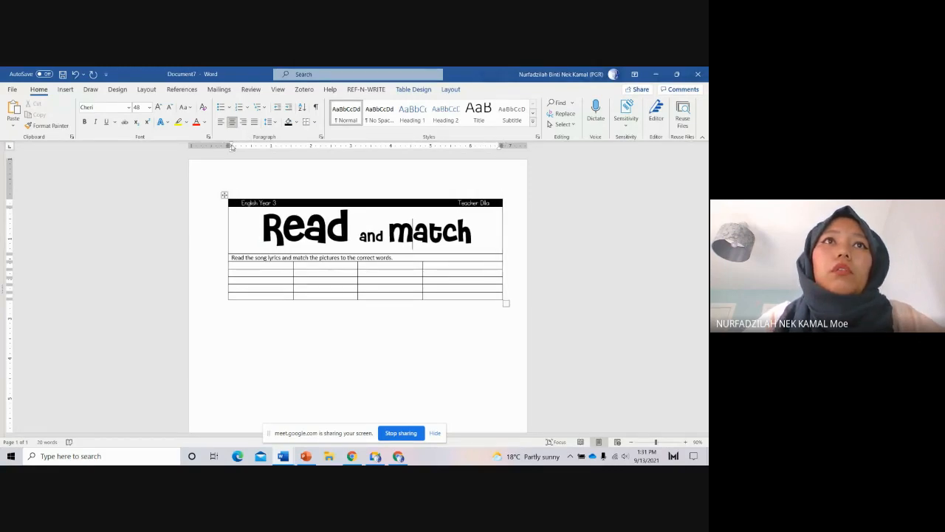
drag(230, 147, 218, 147)
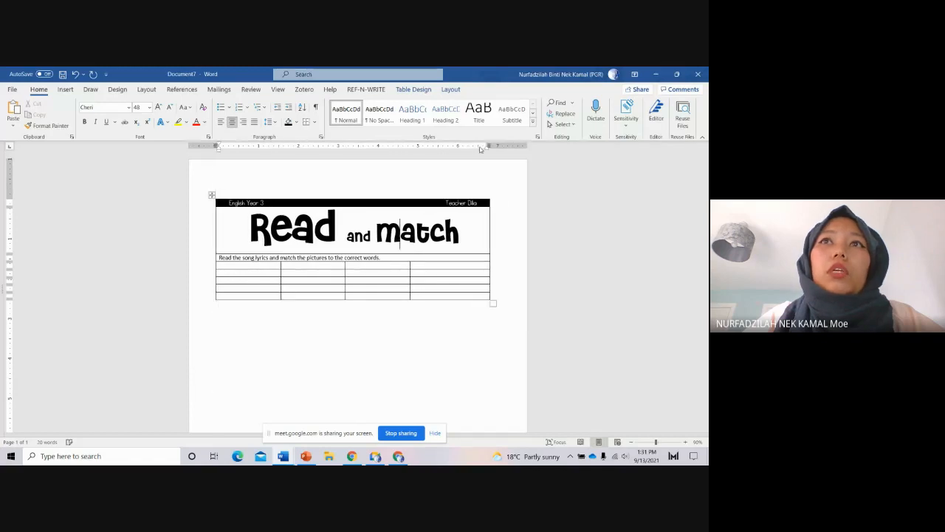
drag(486, 145, 502, 145)
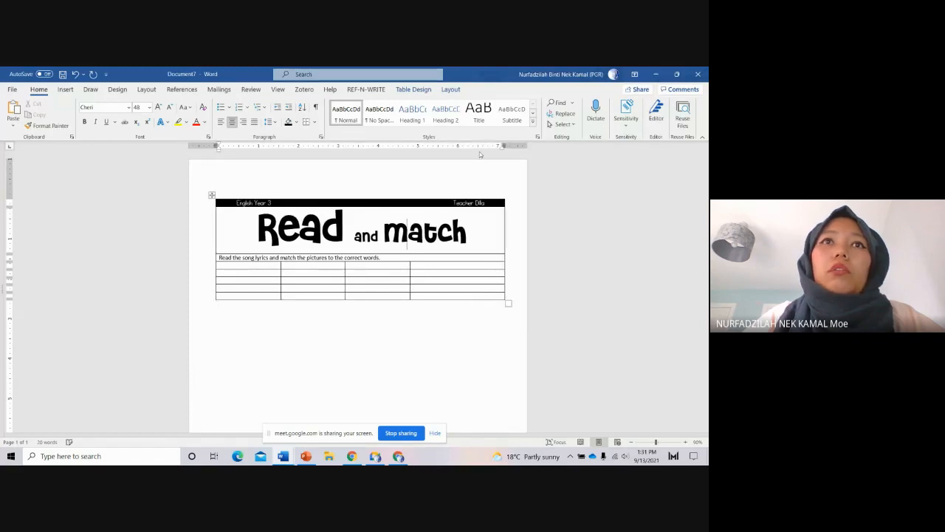
Step: Enlarge the word "match" in the title to 72 pt
drag(383, 234, 468, 233)
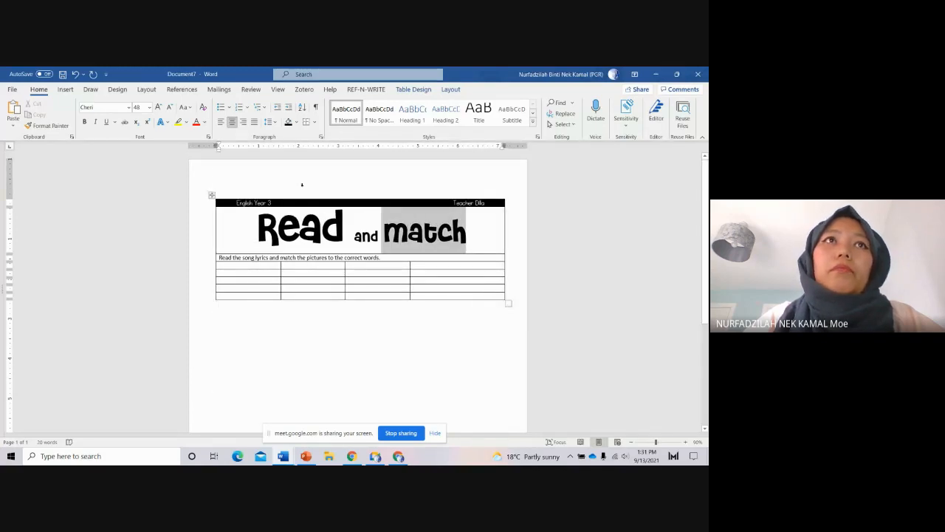
click(158, 108)
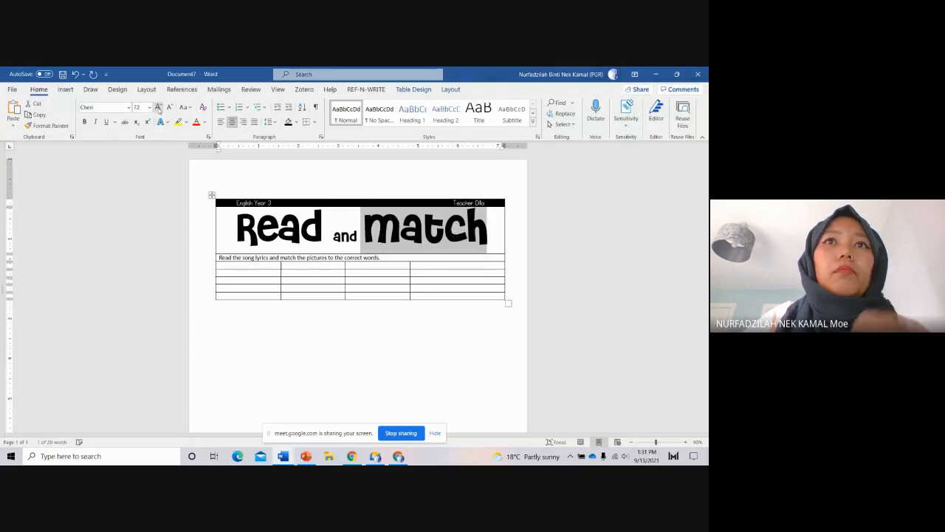
click(340, 373)
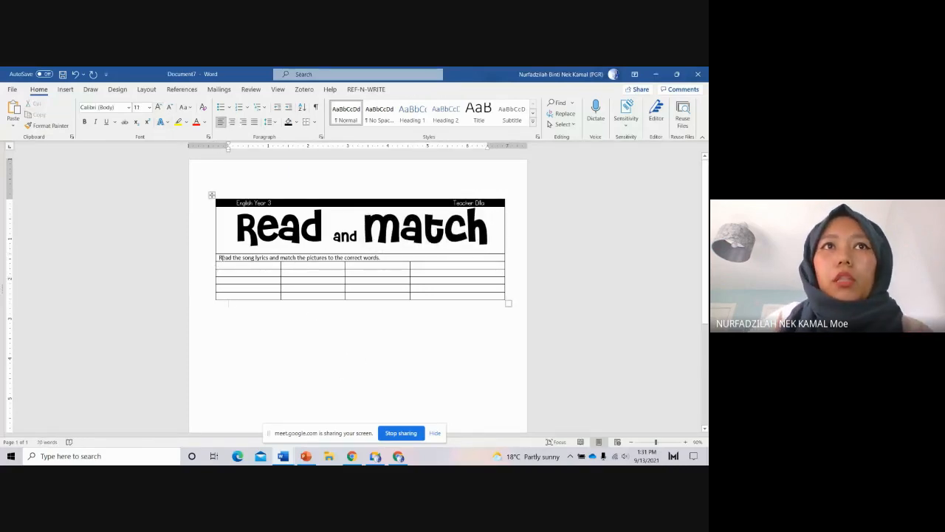
Step: Centre the instruction line and format it in FuturaHandwritten at 18 pt
drag(220, 257, 390, 259)
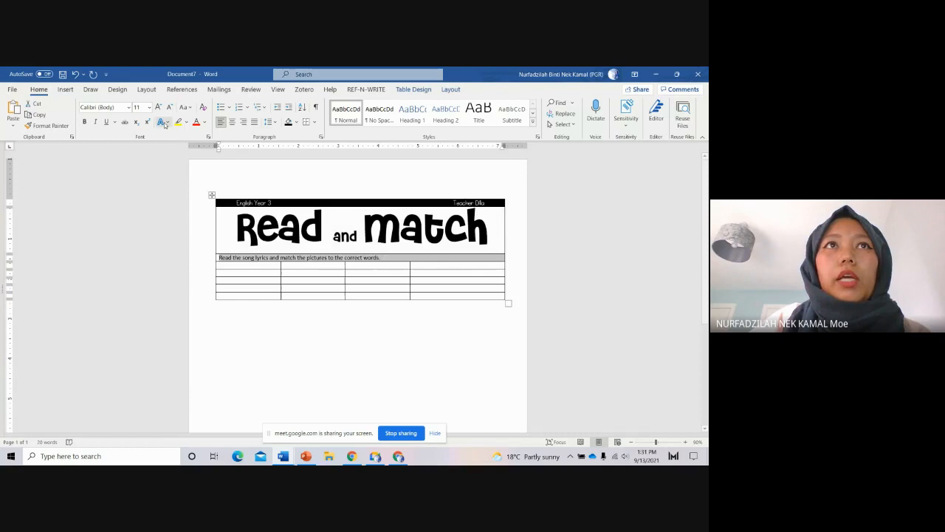
click(232, 122)
click(298, 319)
drag(280, 258, 442, 258)
click(129, 107)
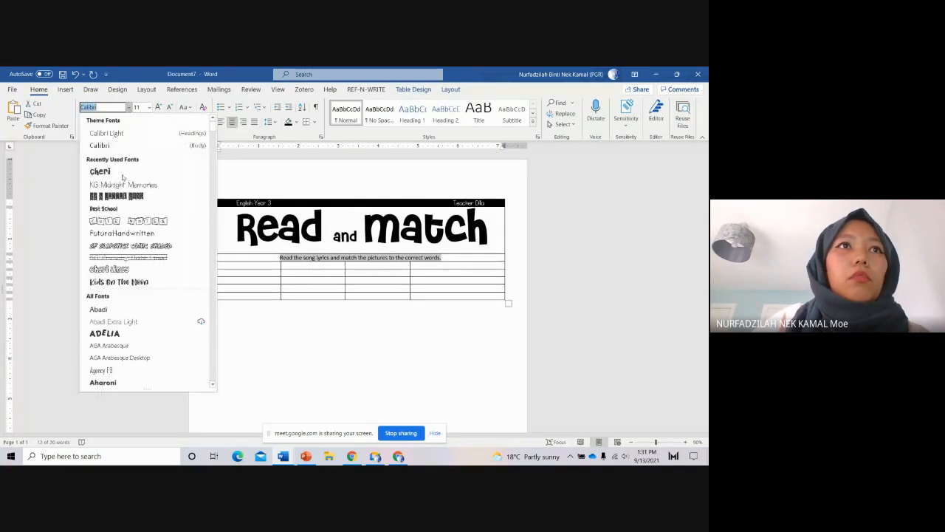
click(126, 235)
click(158, 107)
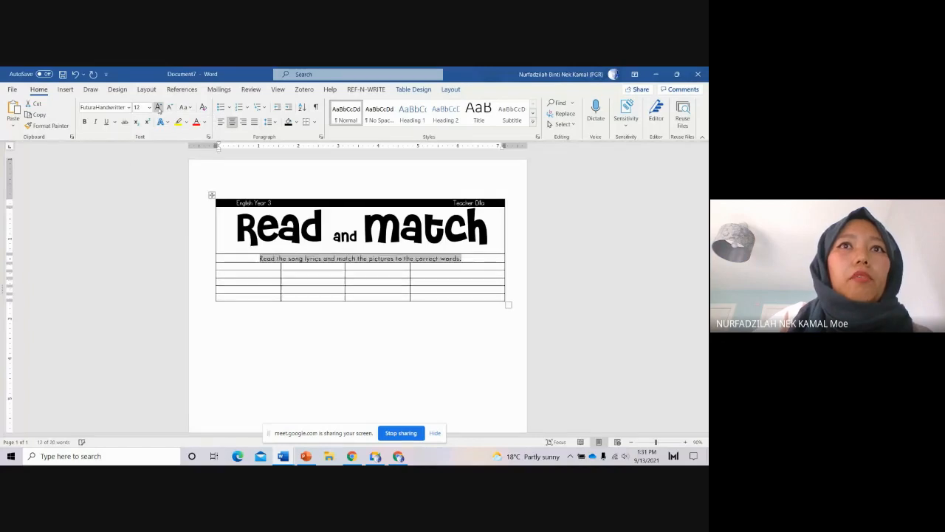
click(158, 107)
click(158, 107)
click(158, 107)
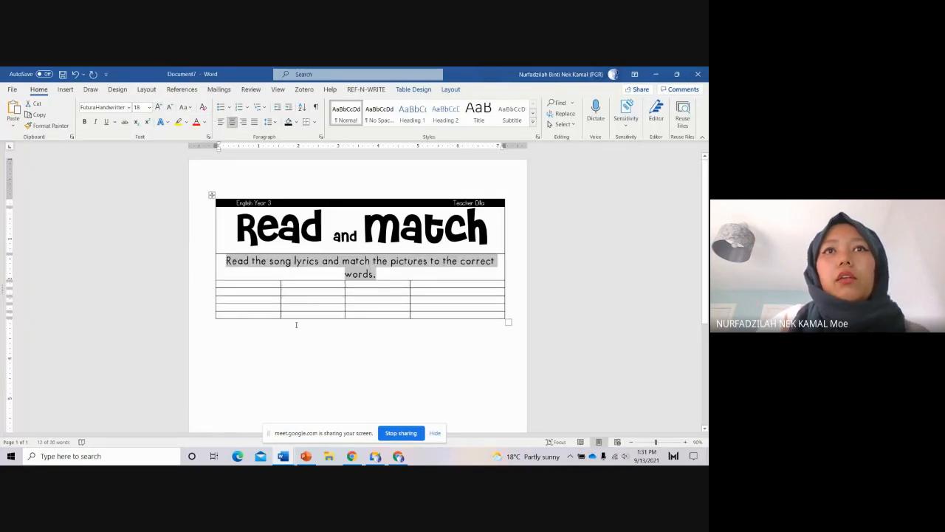
click(355, 359)
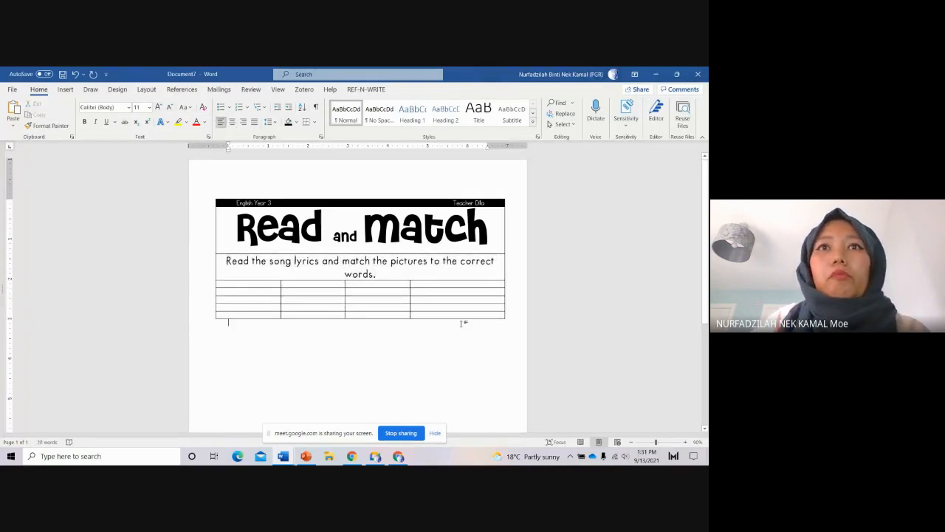
Step: Narrow the table's last column and merge all cells of the two middle columns below the instruction into one cell
drag(409, 291, 427, 292)
drag(327, 284, 361, 316)
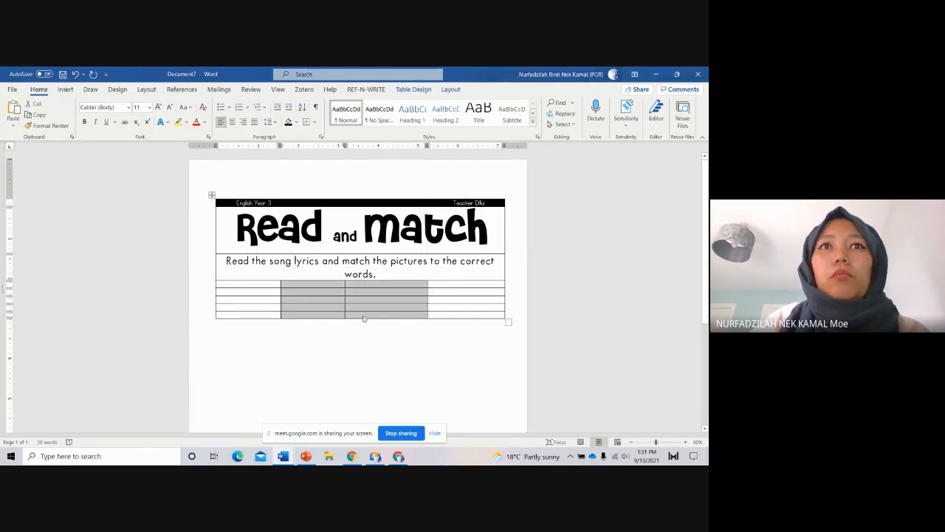
right_click(363, 318)
click(403, 252)
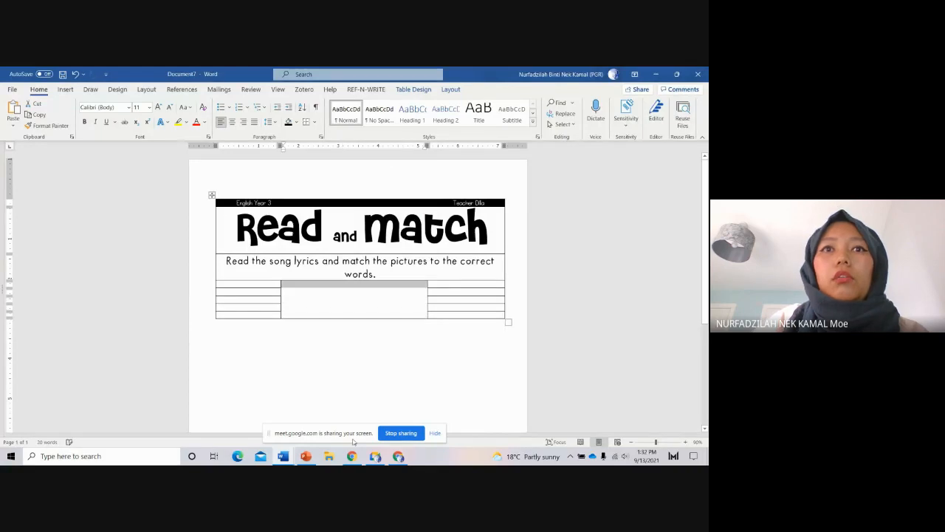
Step: Switch to the Read and Match example document and copy all the song lyrics from its middle column
click(287, 458)
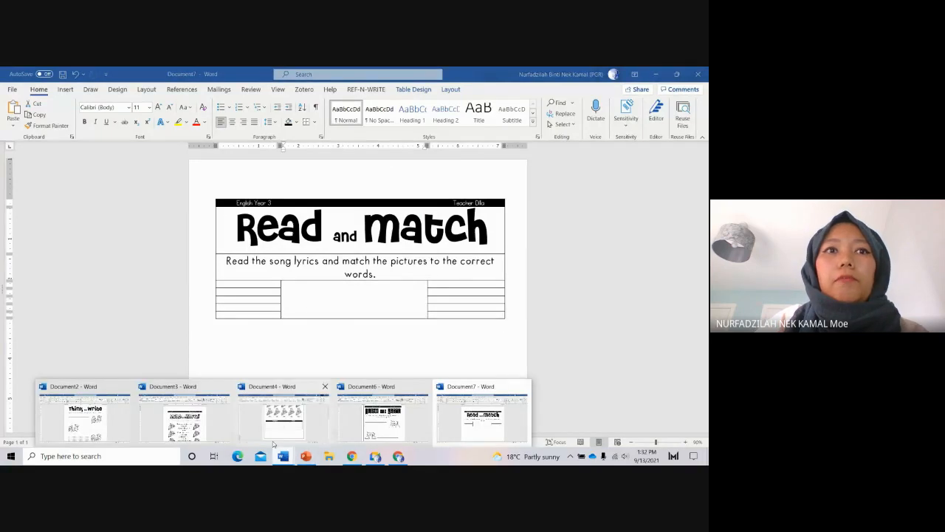
click(195, 414)
scroll(302, 309, down, 3)
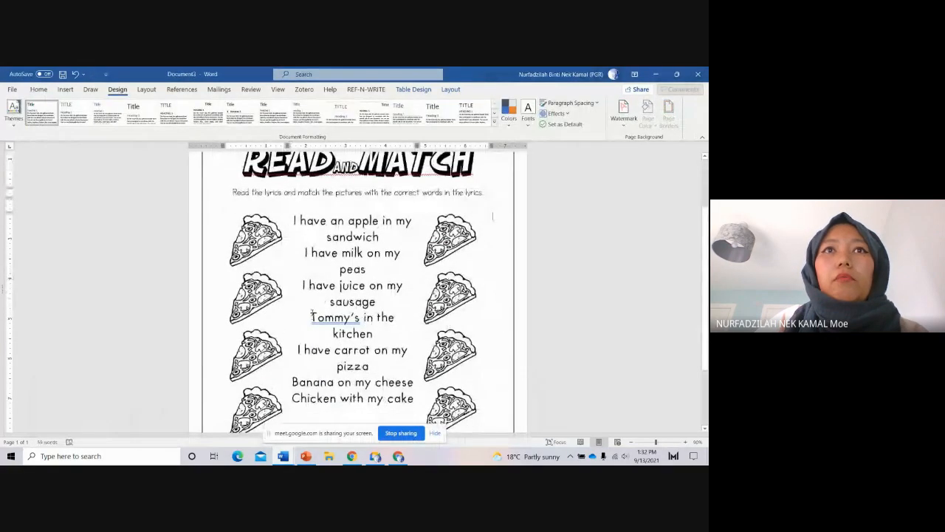
drag(293, 220, 415, 401)
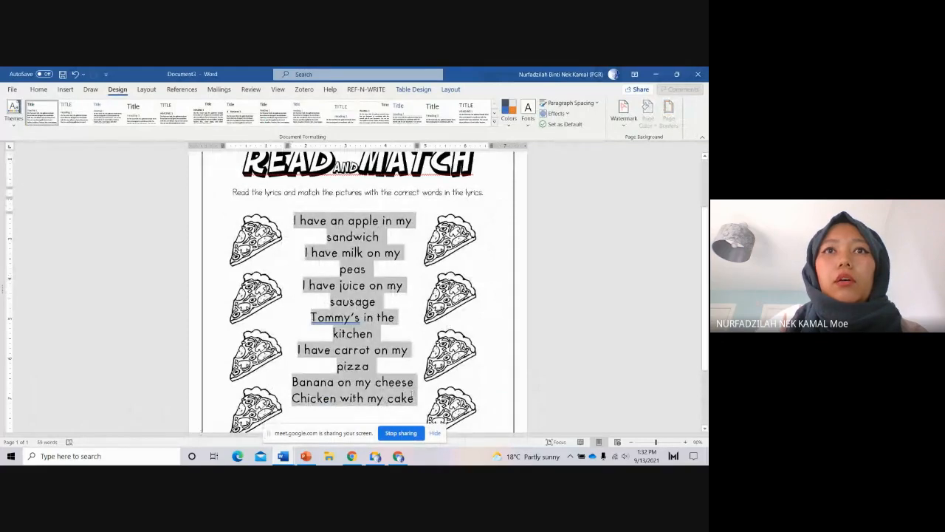
right_click(368, 237)
click(393, 259)
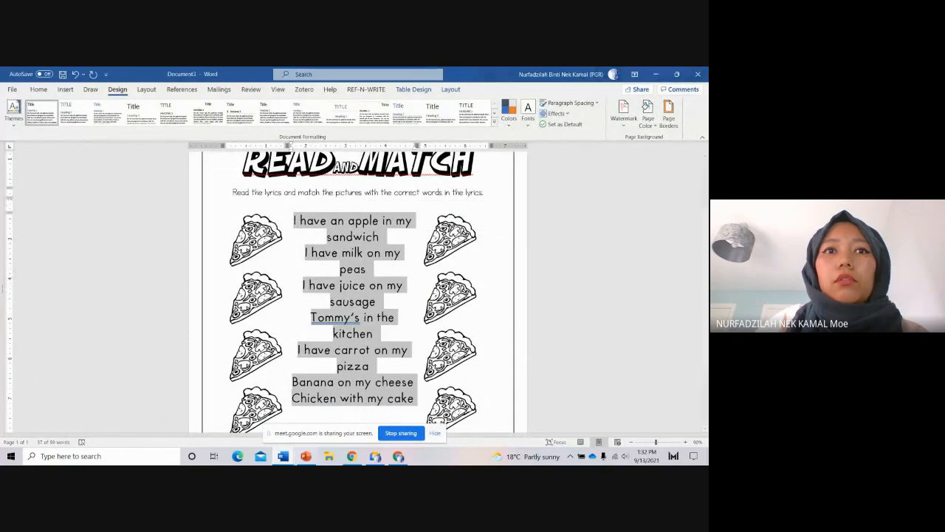
Step: Switch back to the new Read and match worksheet and paste the lyrics as text only into the merged middle cell
click(282, 453)
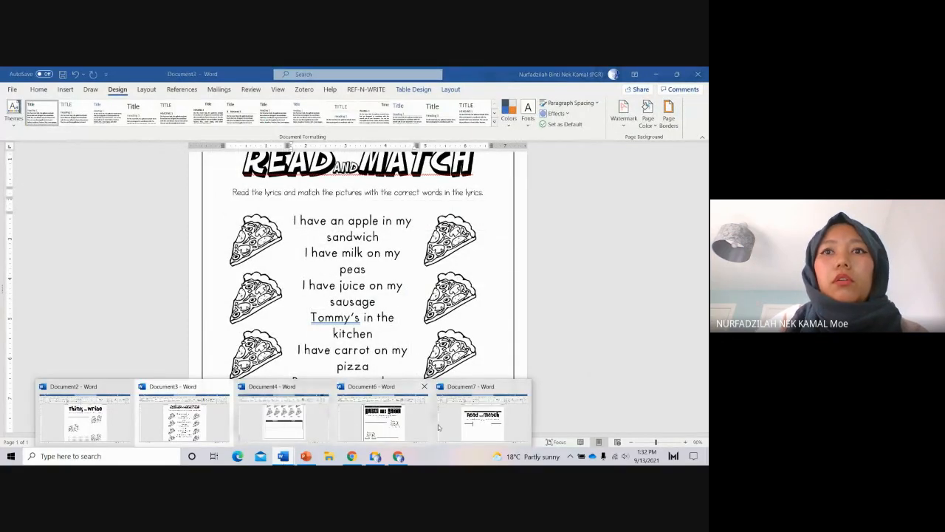
click(438, 424)
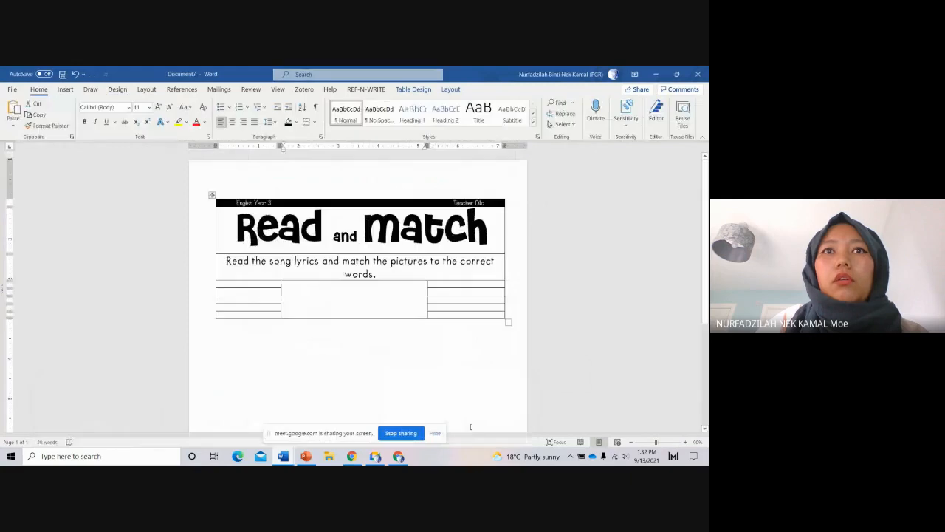
right_click(376, 291)
click(437, 135)
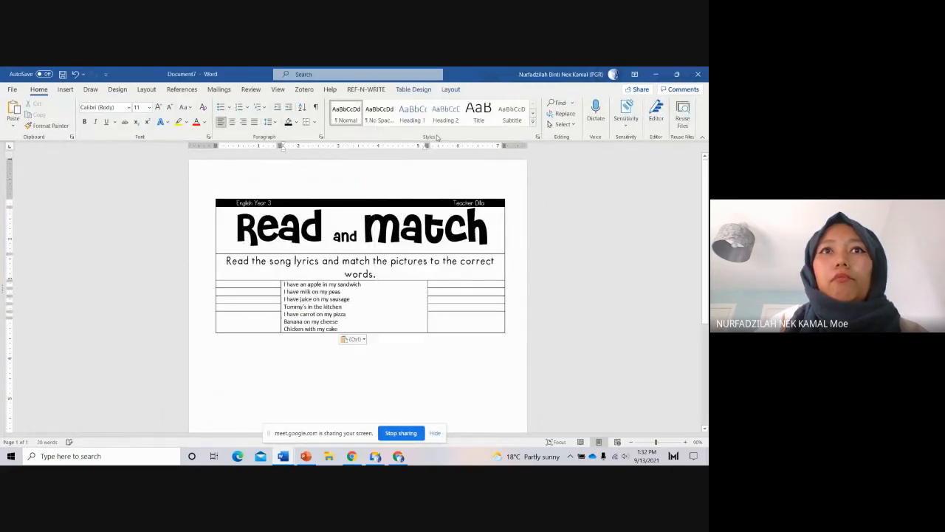
Step: Reduce the instruction line under the title to 16 pt
click(390, 274)
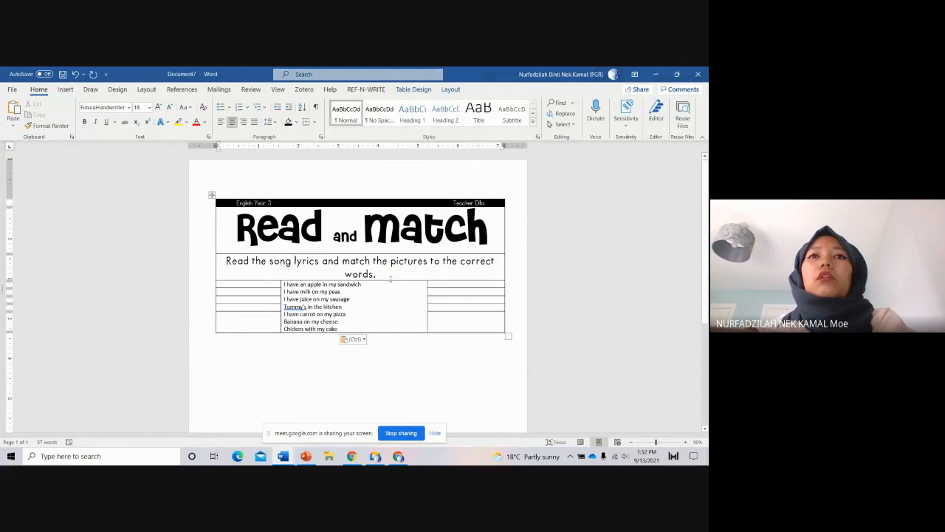
drag(228, 260, 384, 274)
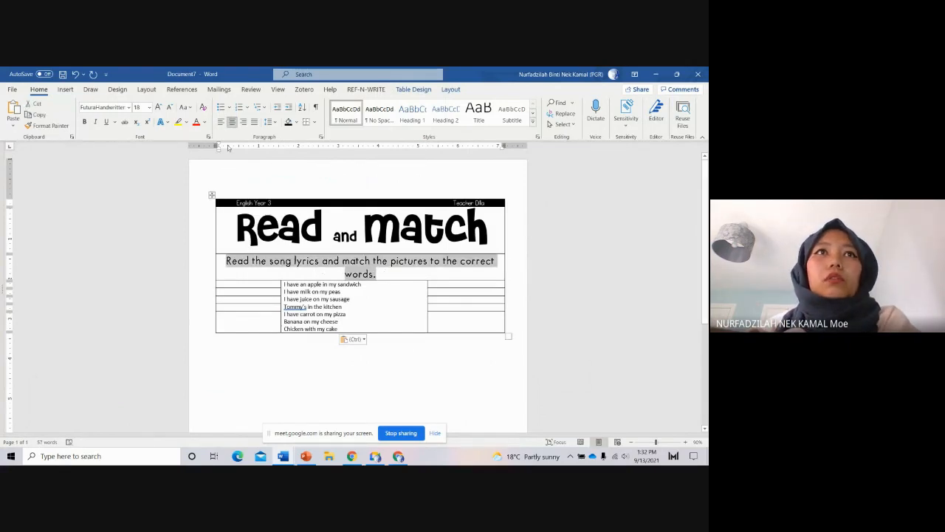
click(171, 109)
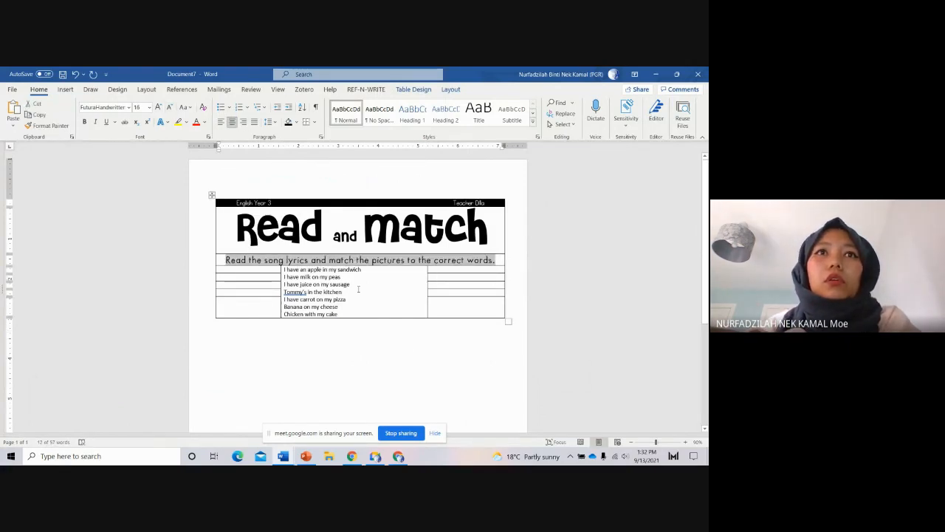
Step: Insert two blank lines above the first lyric line in the middle cell
click(282, 271)
click(282, 269)
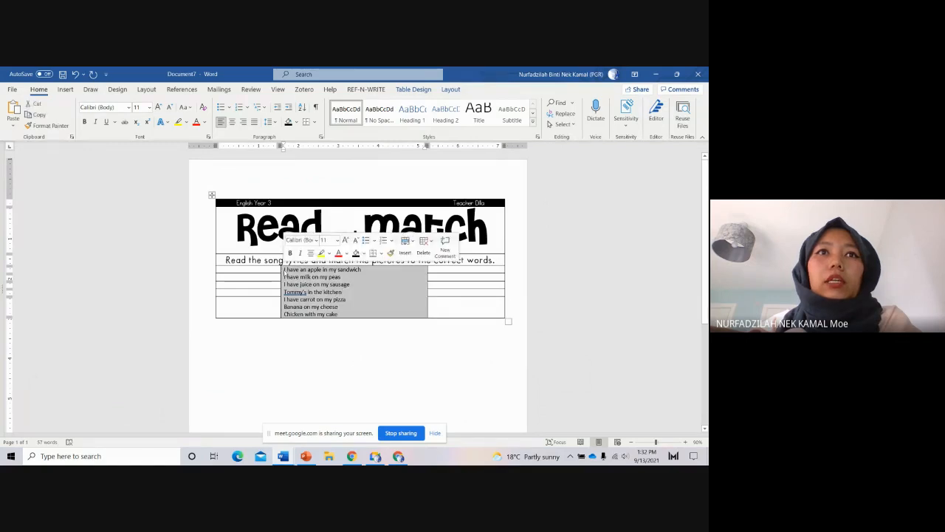
click(284, 270)
key(Return)
key(Return)
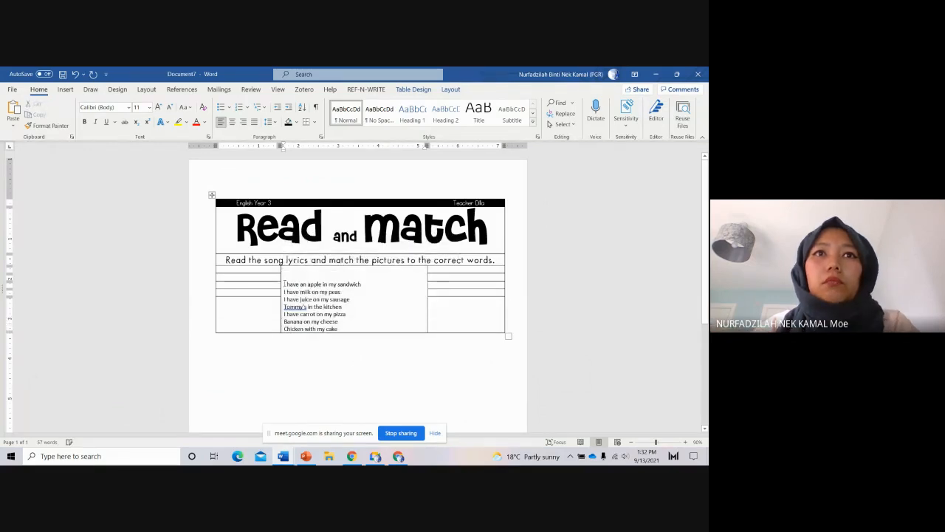
Step: Centre the song lyrics and format them in KG Midnight Memories at 18 pt
drag(283, 283, 348, 325)
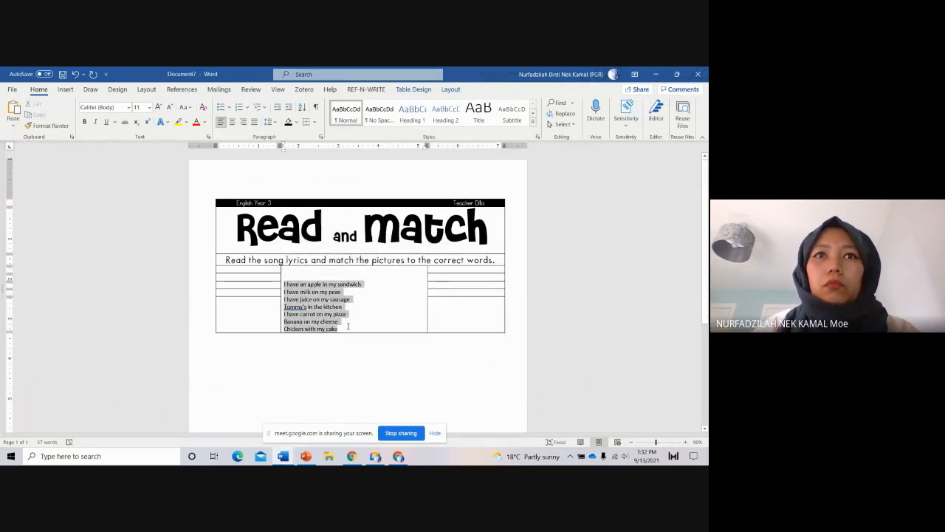
click(232, 122)
click(157, 108)
click(157, 108)
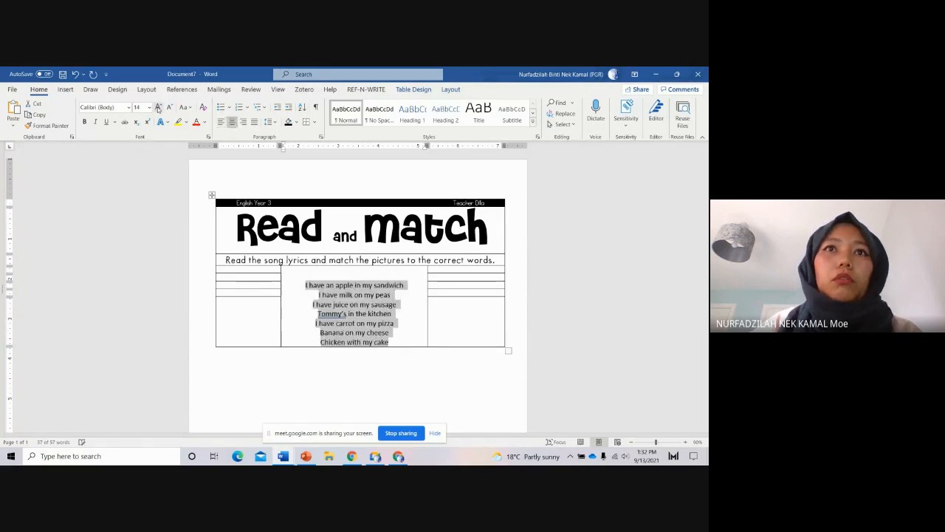
click(157, 108)
click(156, 108)
click(128, 108)
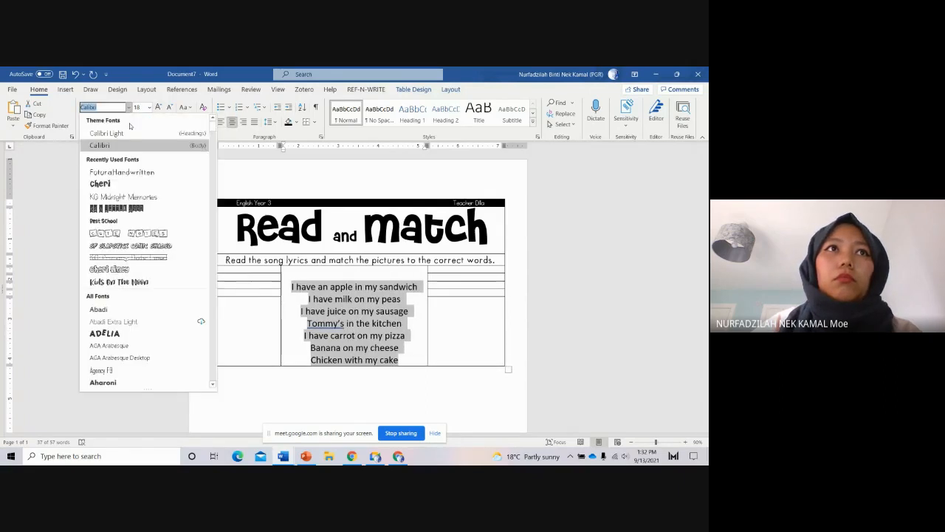
click(124, 197)
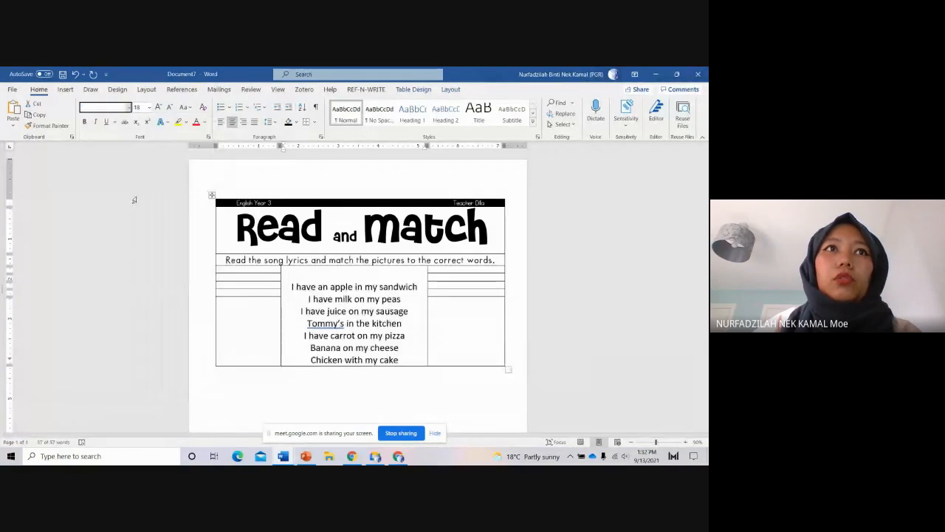
click(404, 356)
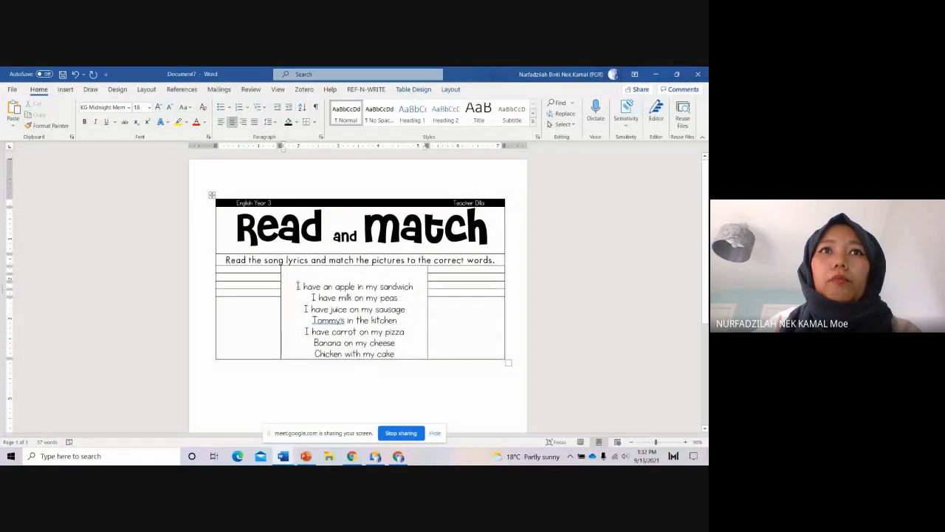
Step: Copy the formatted lyrics and paste them twice below the existing verse in the middle cell
drag(298, 286, 398, 355)
right_click(373, 340)
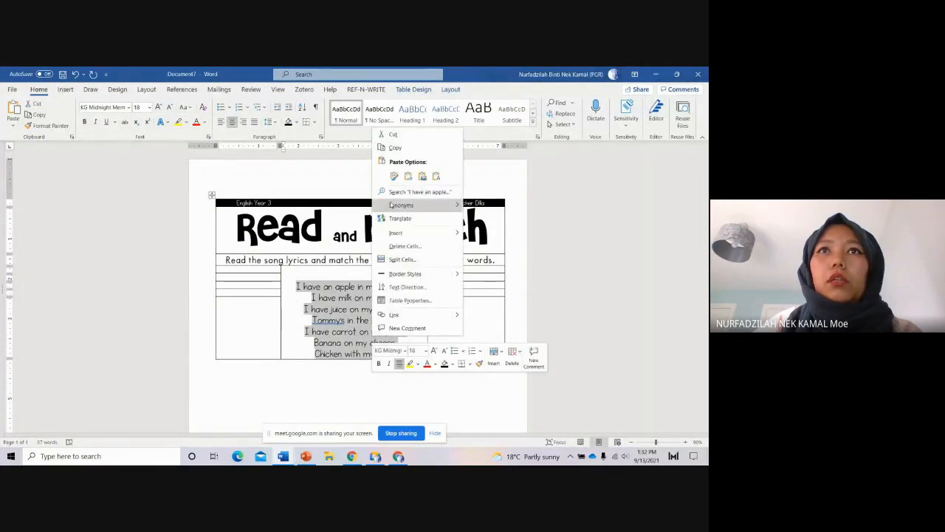
click(395, 148)
click(416, 355)
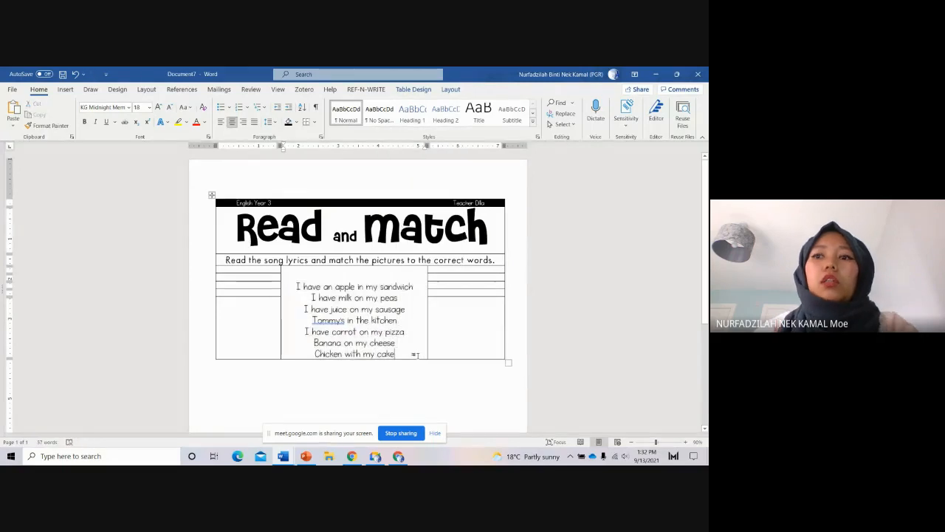
key(Return)
click(15, 108)
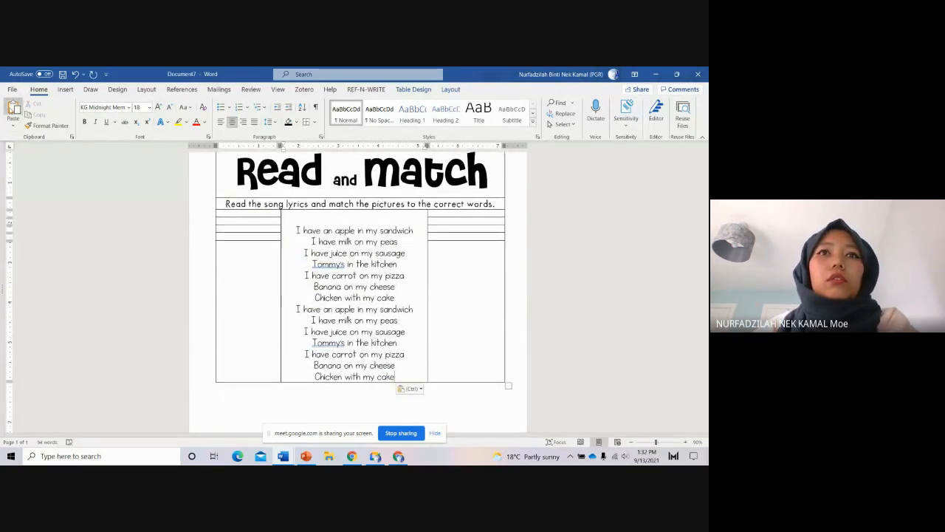
click(15, 108)
scroll(485, 284, up, 2)
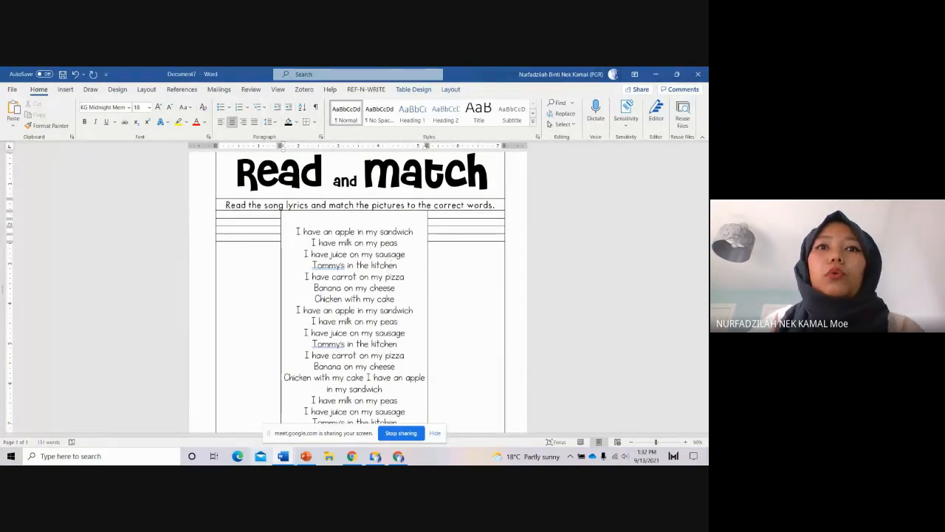
Step: Switch to the Google Images results in Chrome and search for "pizza coloring pages"
click(398, 456)
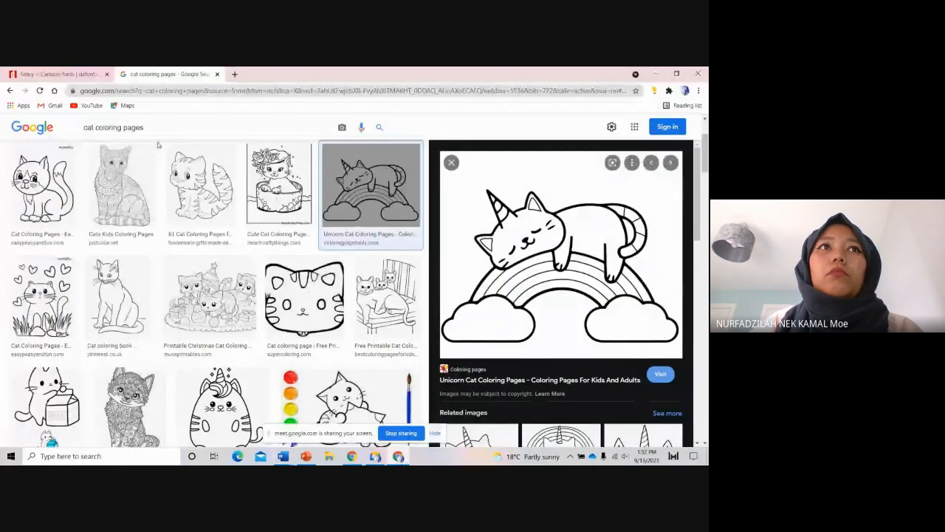
double_click(90, 127)
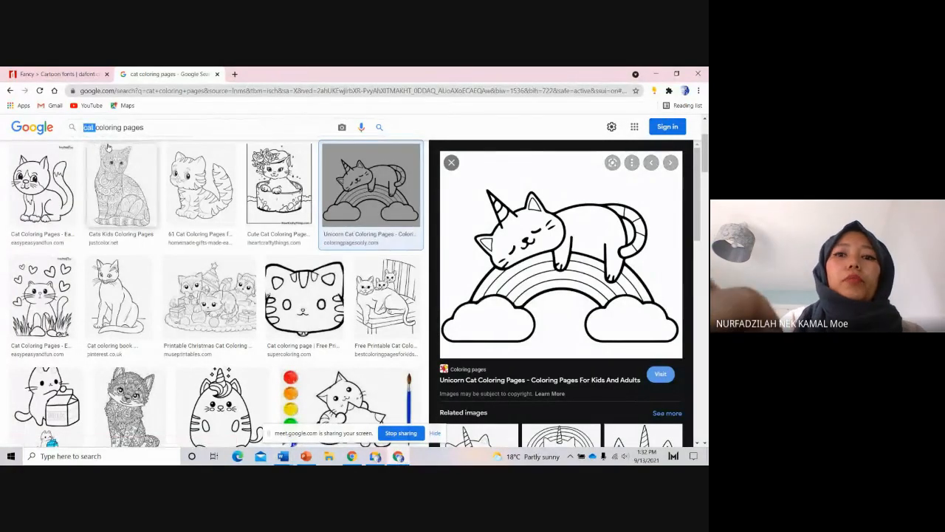
text(pix)
key(BackSpace)
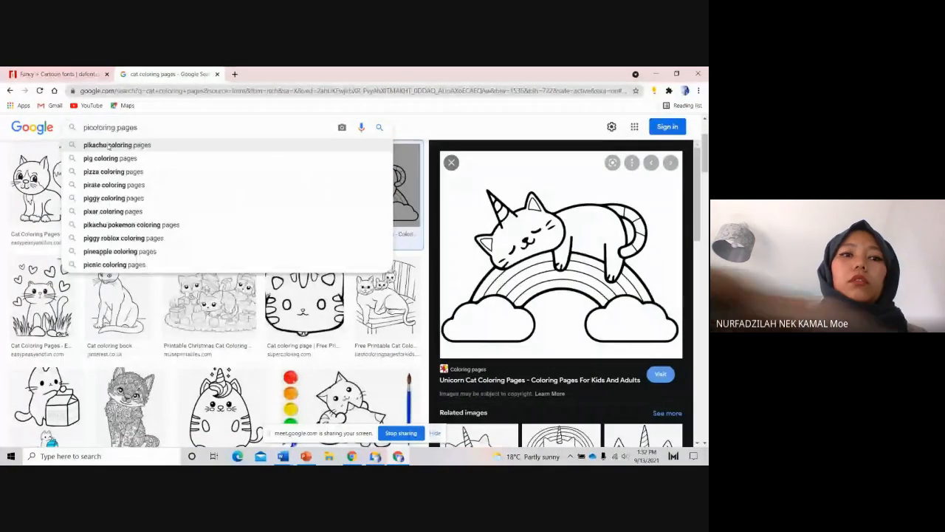
text(zza)
key(Return)
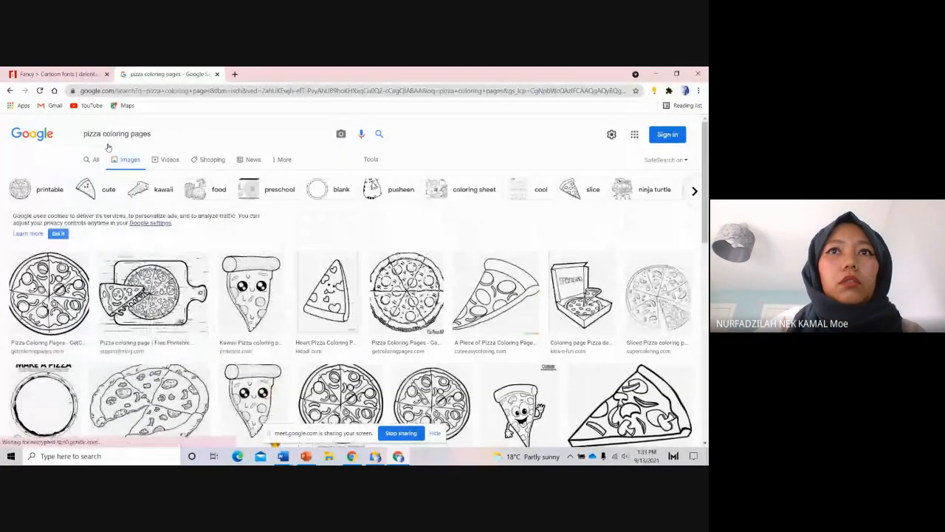
Step: Open the Coloring Home pizza slice drawing from the image results and copy the image
scroll(108, 147, down, 3)
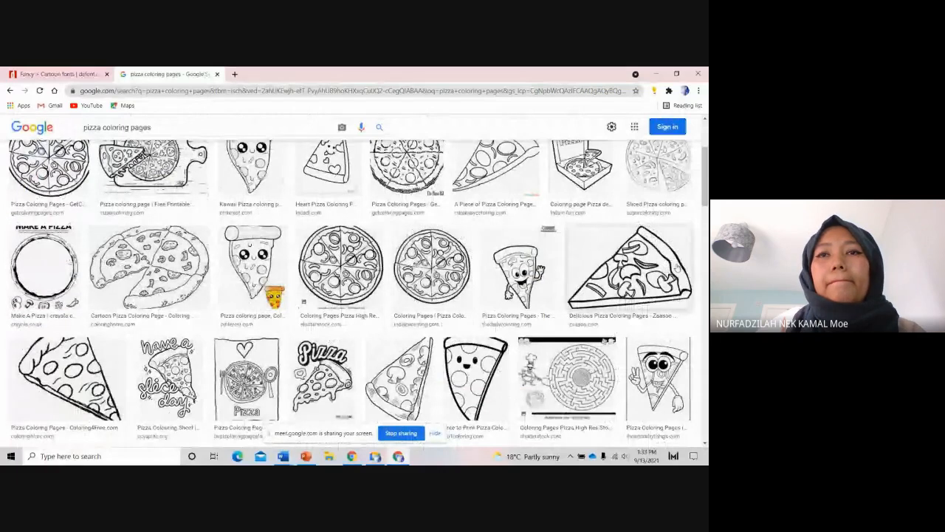
scroll(359, 293, down, 2)
scroll(596, 245, down, 2)
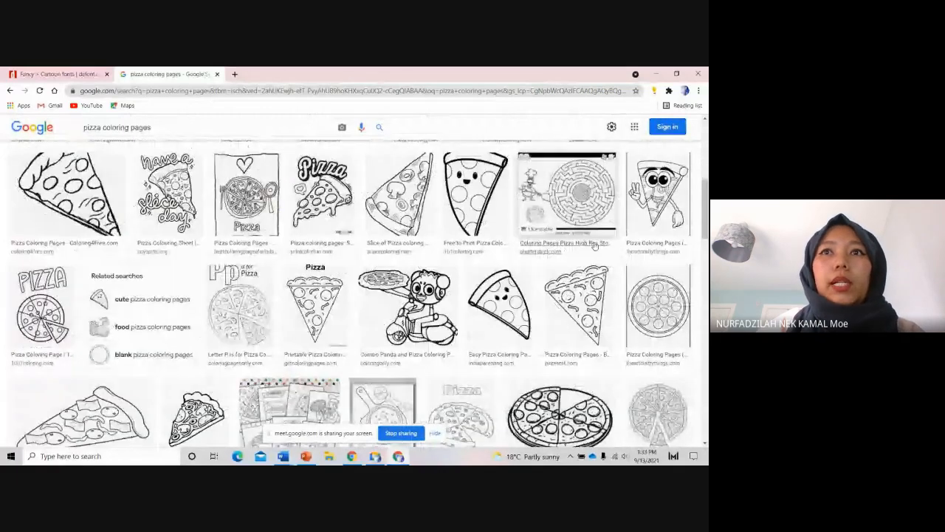
scroll(595, 246, down, 2)
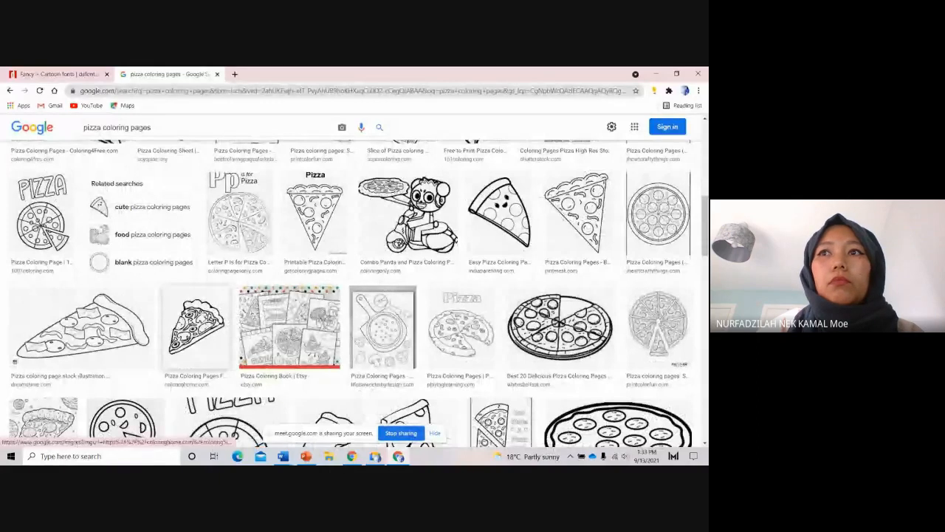
click(192, 325)
right_click(561, 279)
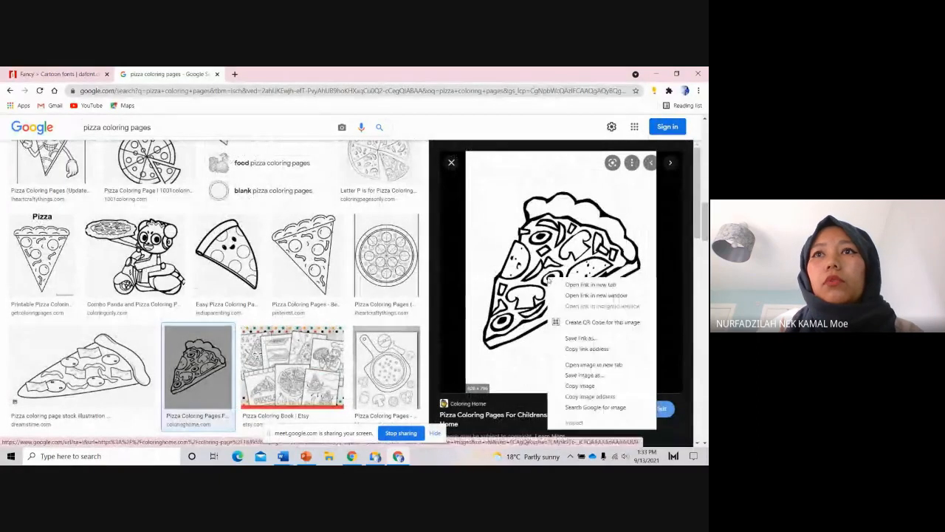
click(579, 384)
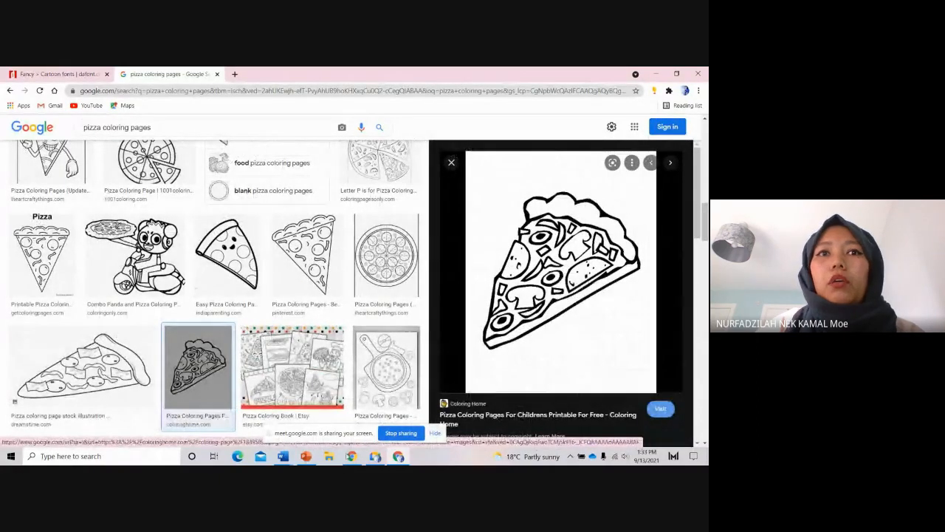
Step: Return to the Read and match worksheet in Word and paste the pizza picture into the last column below the instruction
click(286, 457)
click(482, 414)
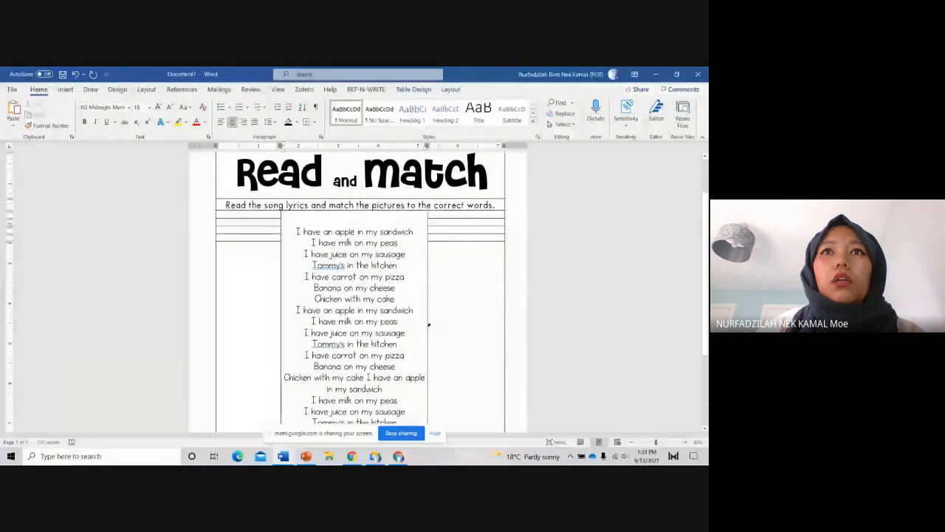
drag(453, 215, 460, 244)
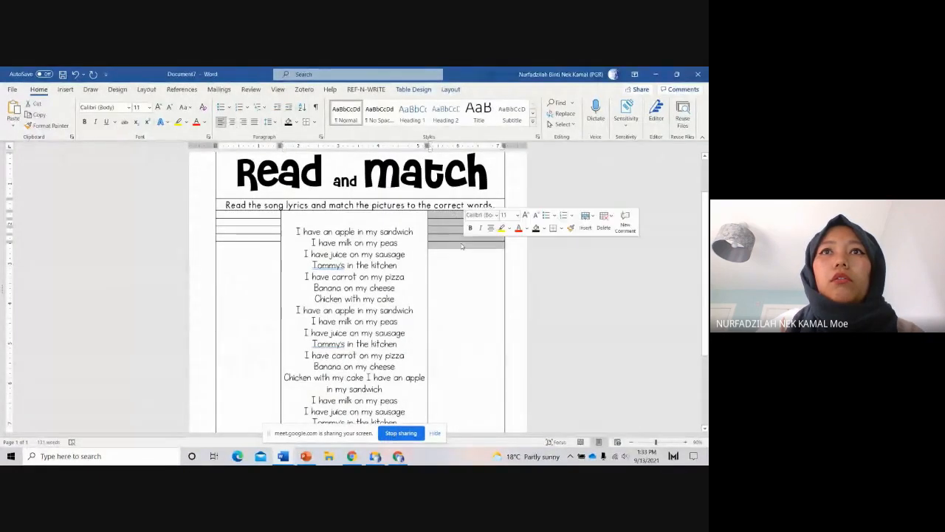
right_click(460, 244)
click(489, 335)
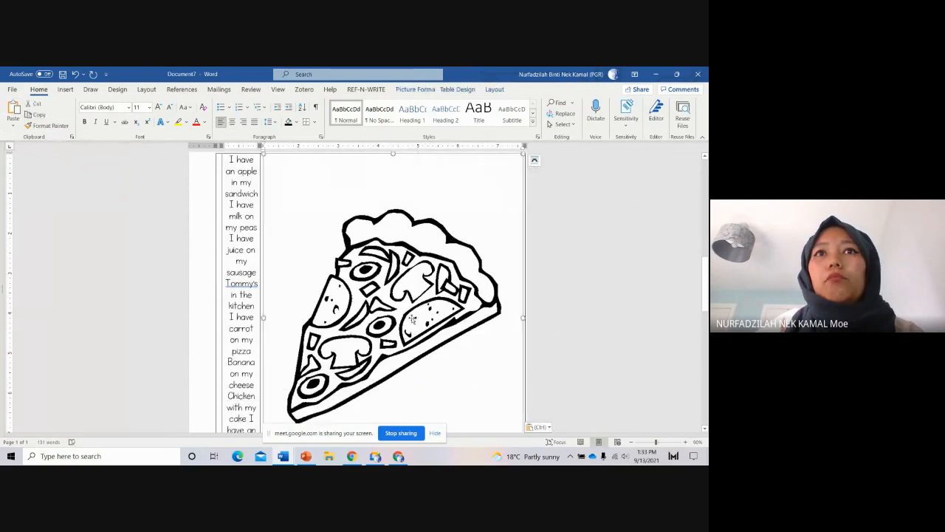
Step: Crop away the blank margins below and above the pizza slice picture
right_click(412, 319)
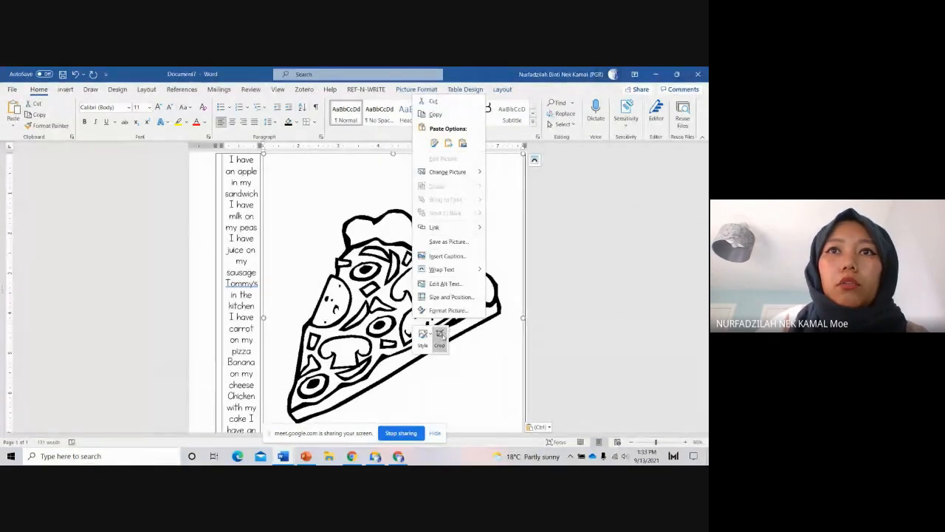
click(442, 336)
scroll(490, 356, down, 5)
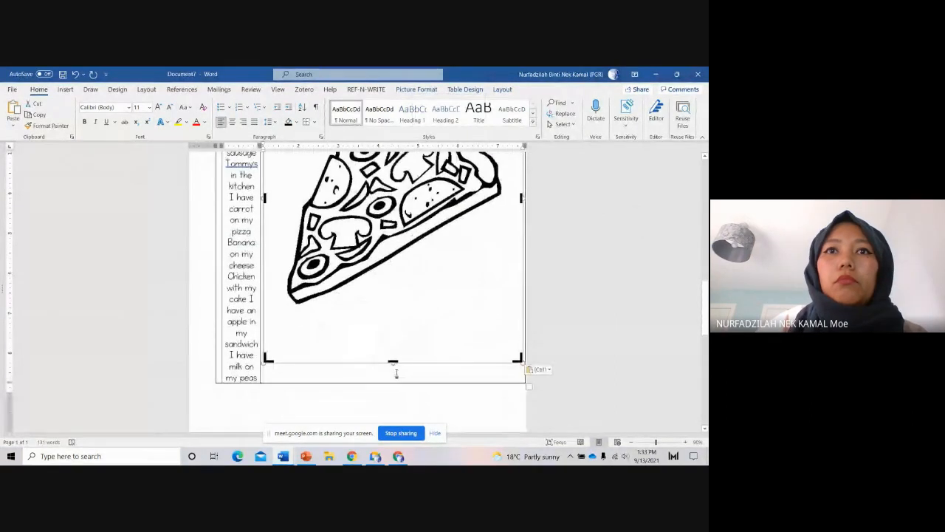
drag(392, 359, 386, 306)
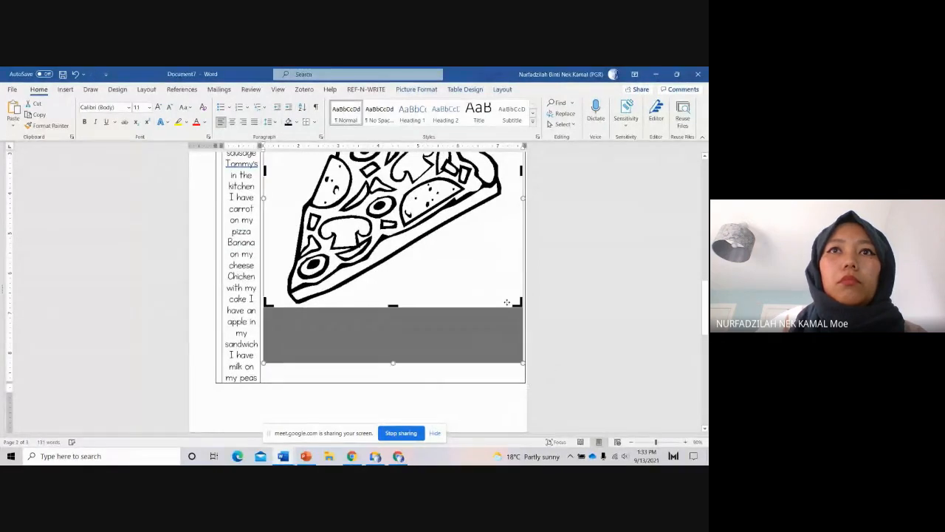
scroll(457, 250, up, 7)
scroll(457, 250, up, 1)
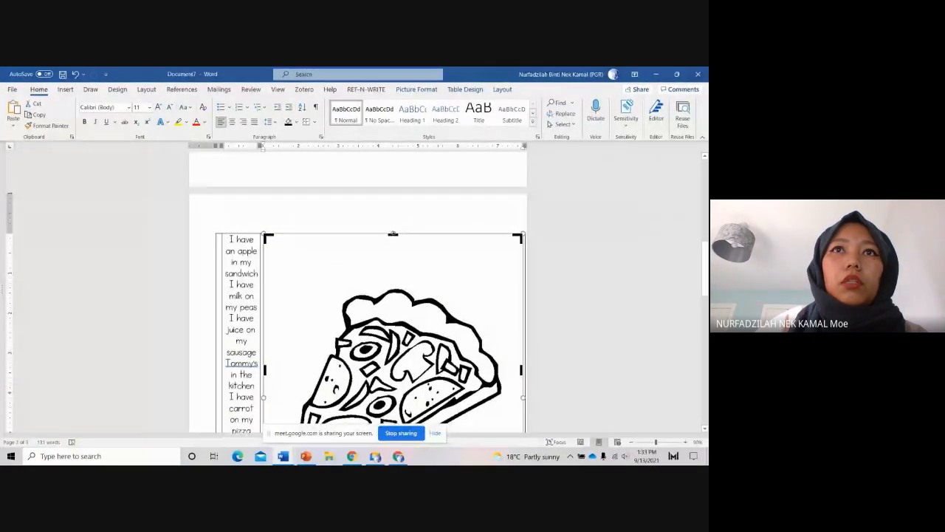
drag(392, 234, 393, 284)
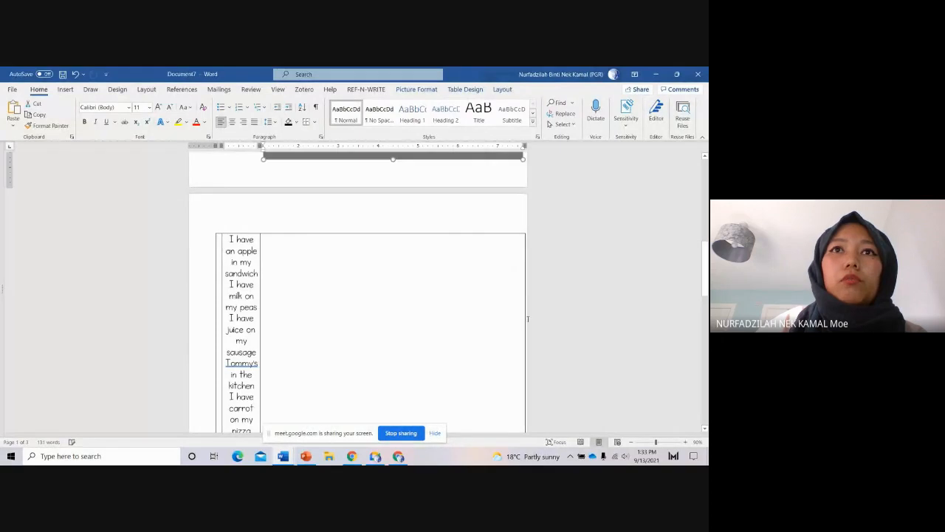
scroll(529, 318, down, 9)
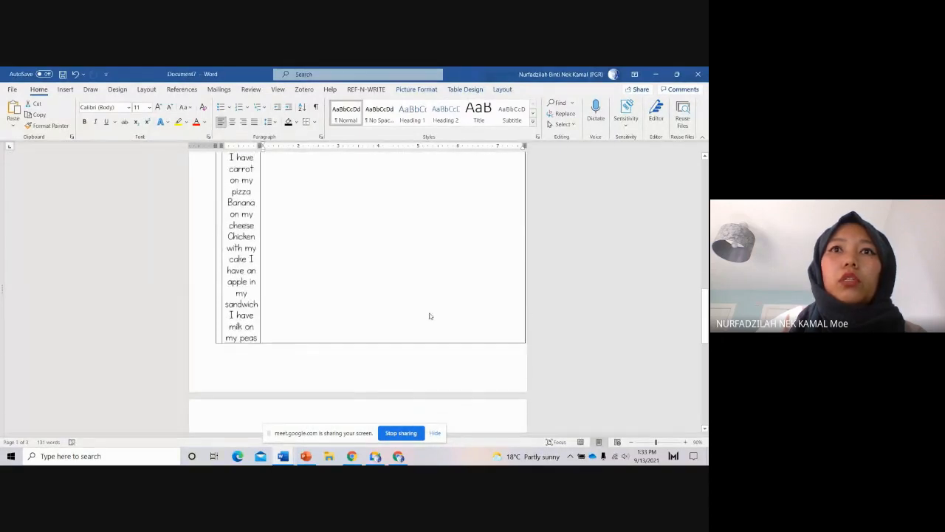
scroll(476, 295, up, 5)
scroll(475, 285, up, 5)
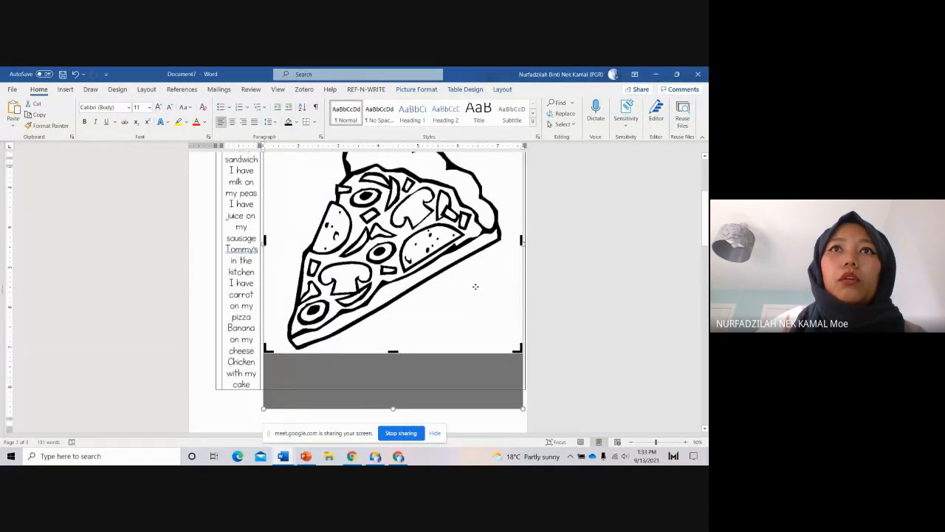
click(509, 281)
Step: Shrink the cropped pizza picture proportionally until it fits in the narrow last column beside the lyrics
scroll(443, 310, down, 5)
scroll(624, 246, up, 5)
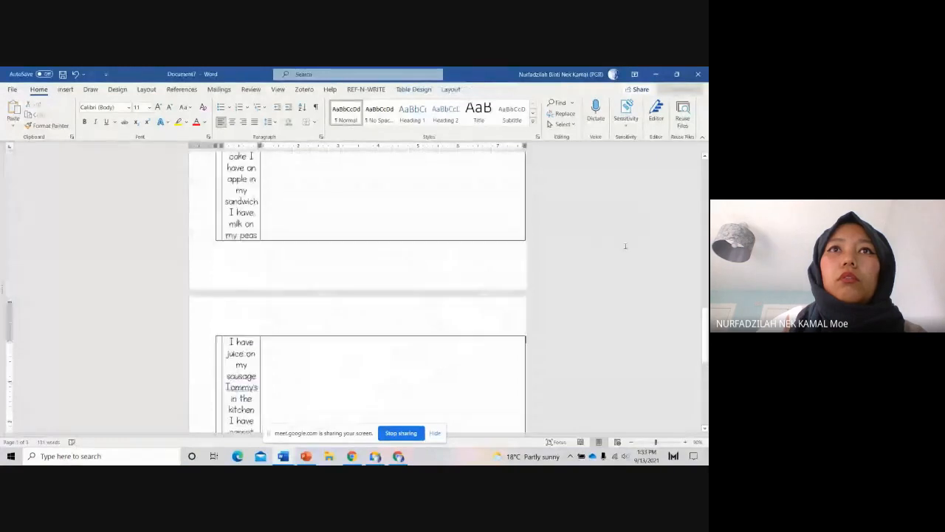
scroll(532, 253, up, 3)
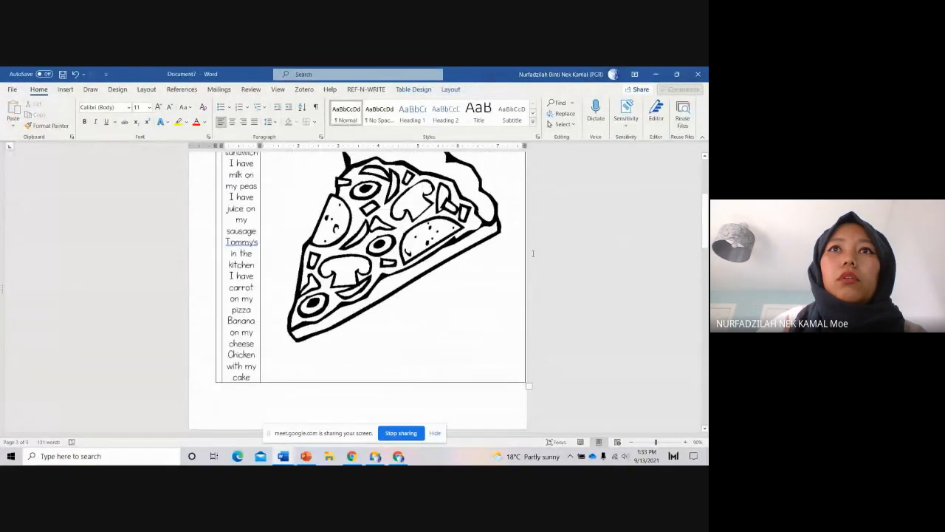
click(462, 262)
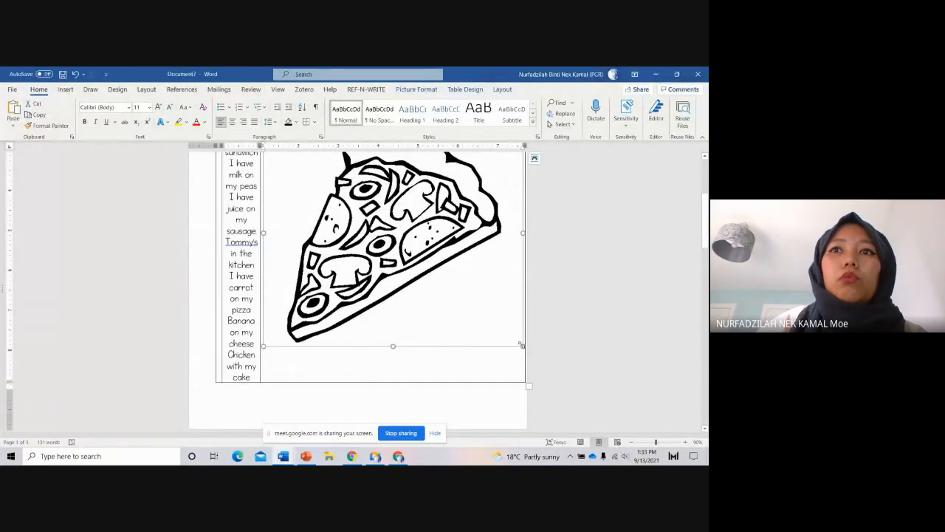
drag(517, 342, 373, 199)
scroll(592, 283, up, 4)
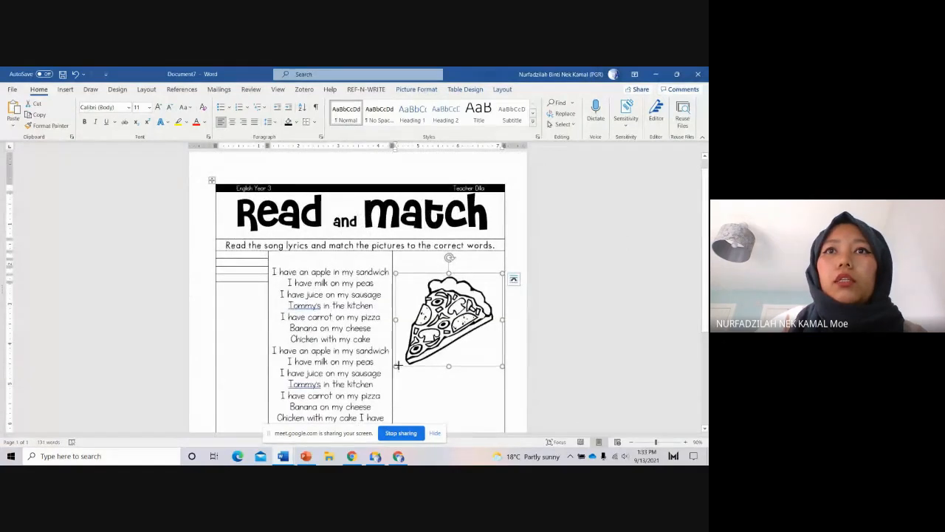
drag(398, 364, 451, 317)
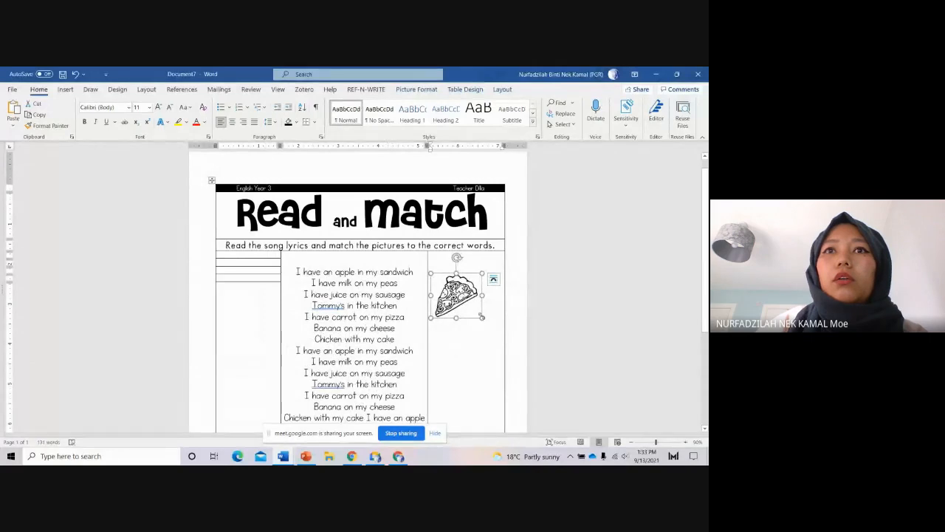
right_click(461, 305)
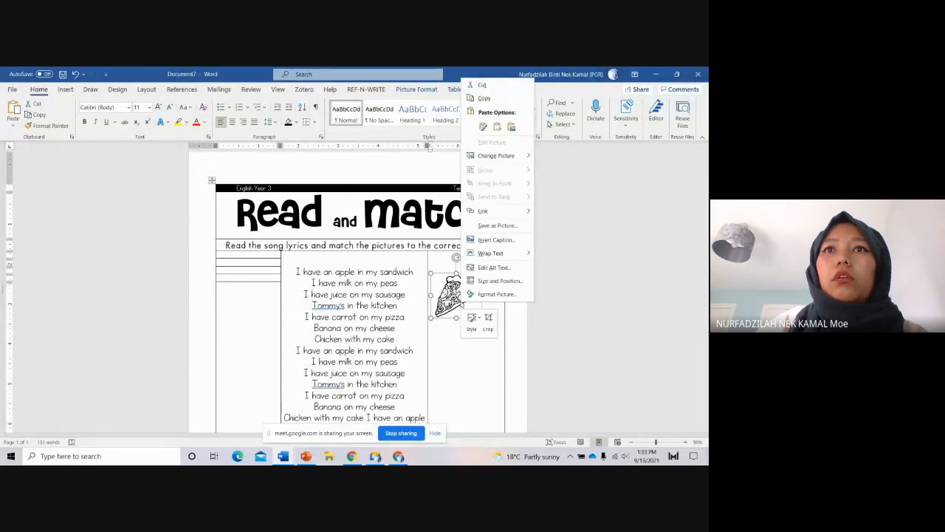
click(571, 316)
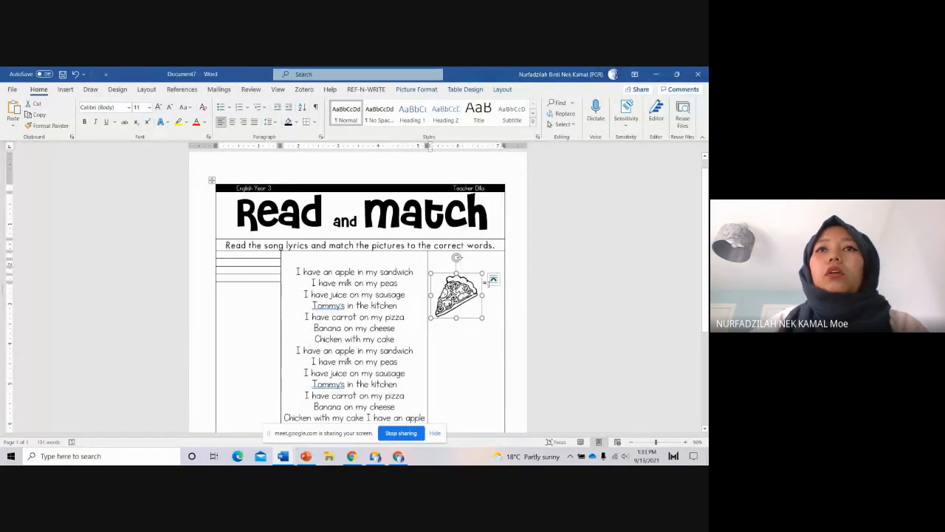
Step: Switch to the Google Images results in Chrome and search for "sausage coloring pages"
click(398, 455)
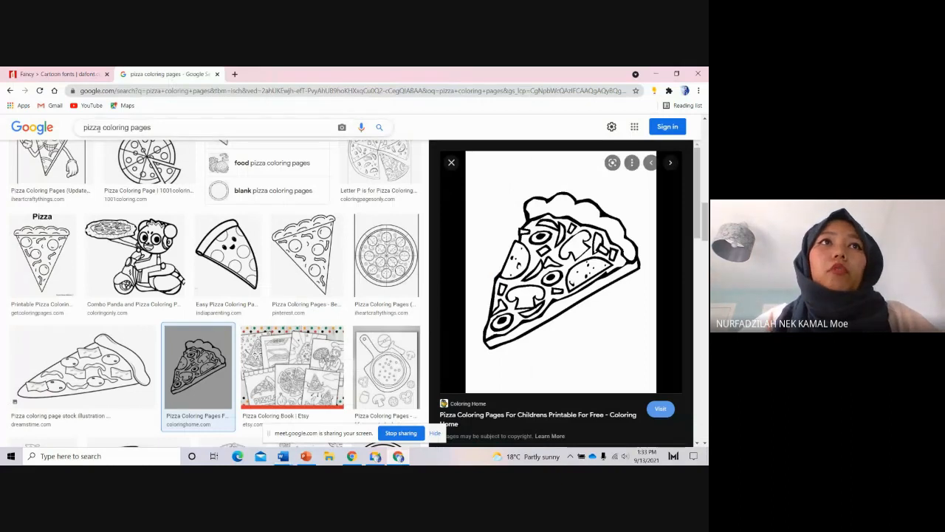
double_click(100, 127)
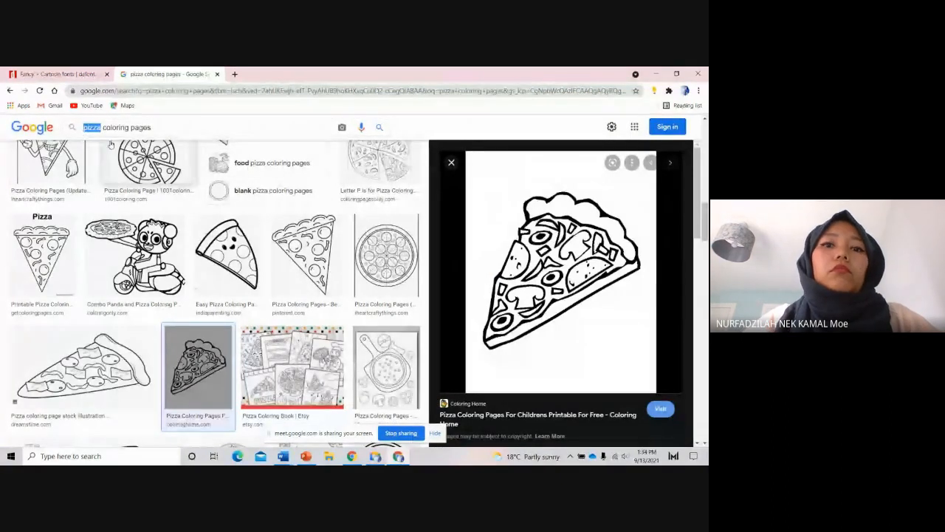
text(sausage)
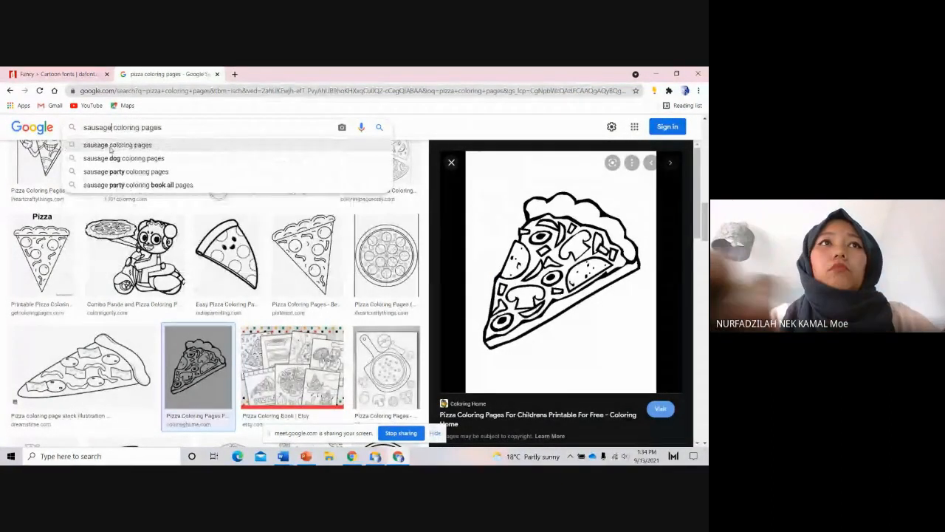
click(111, 145)
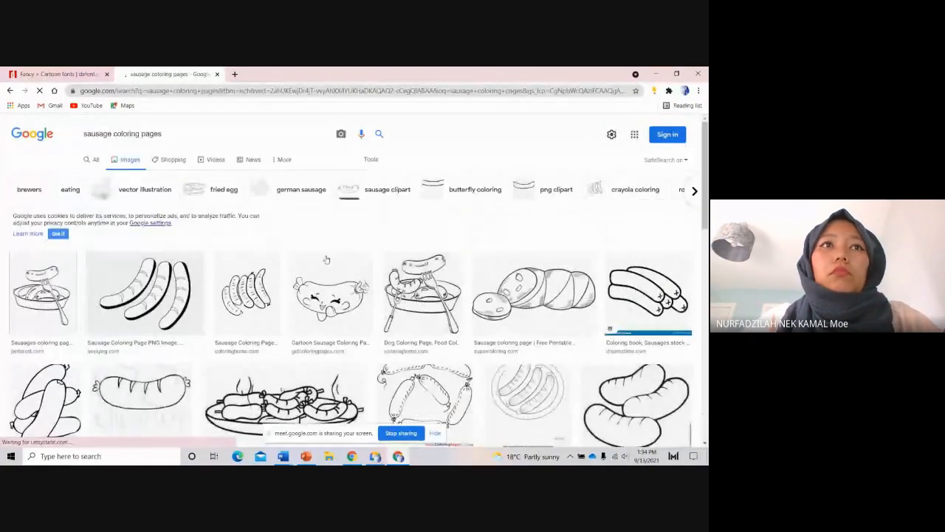
Step: Open the "Sausages to the grill" drawing of three sausages from the image results and copy the image
scroll(542, 294, down, 3)
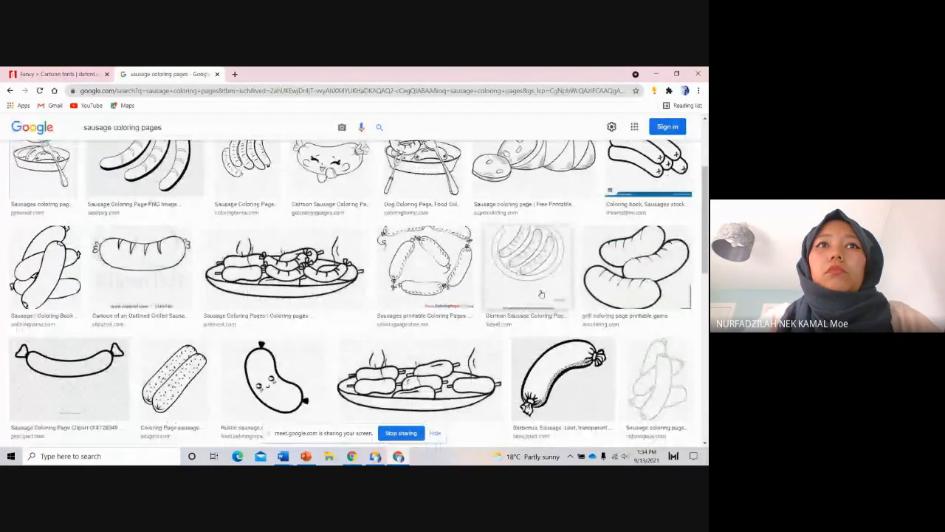
click(624, 281)
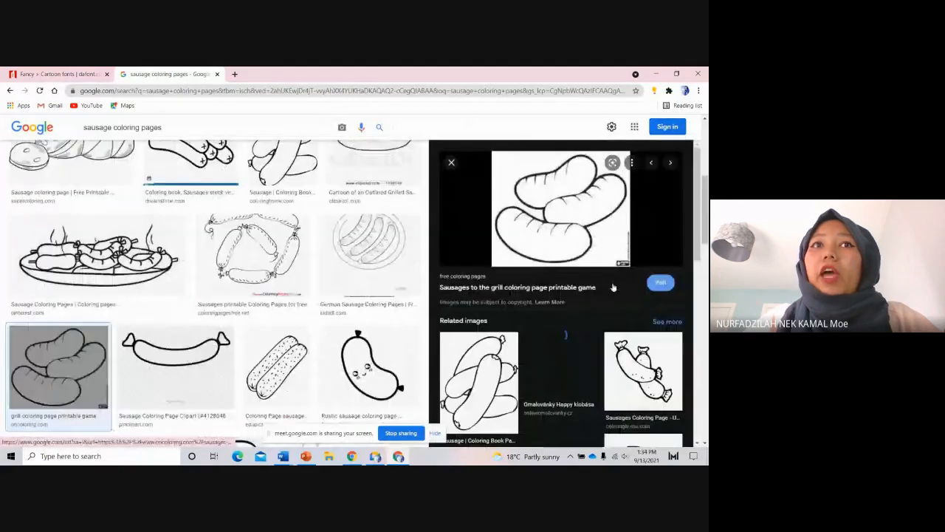
right_click(545, 226)
click(573, 319)
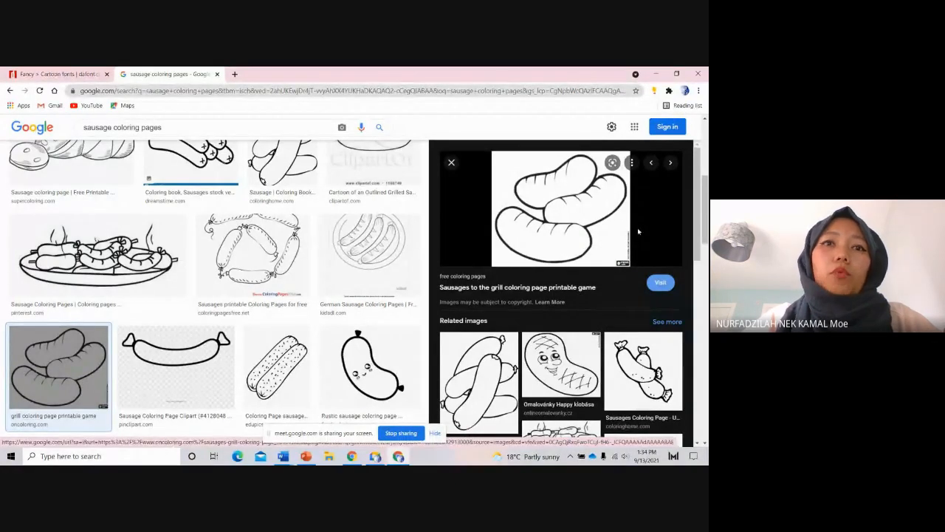
Step: Open Paint in a maximized window and paste the copied sausage picture onto the canvas
click(130, 456)
text(paint)
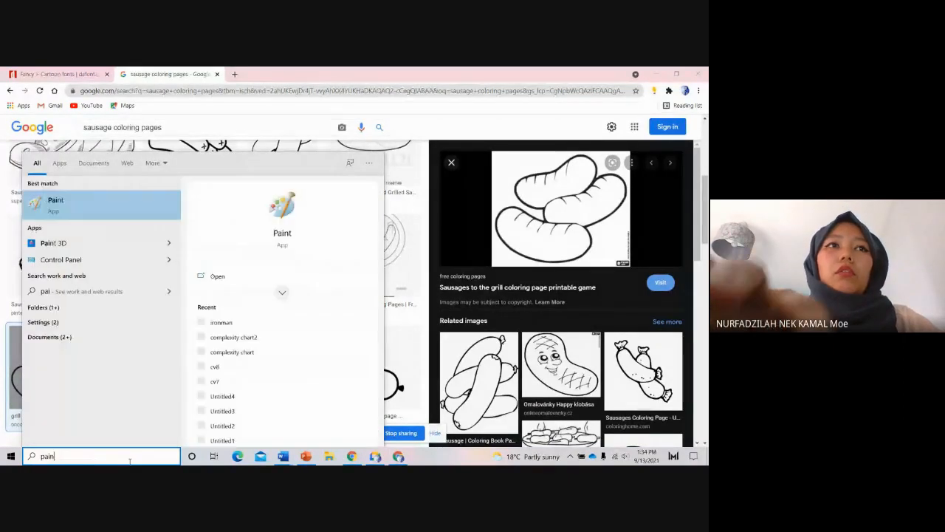
click(72, 218)
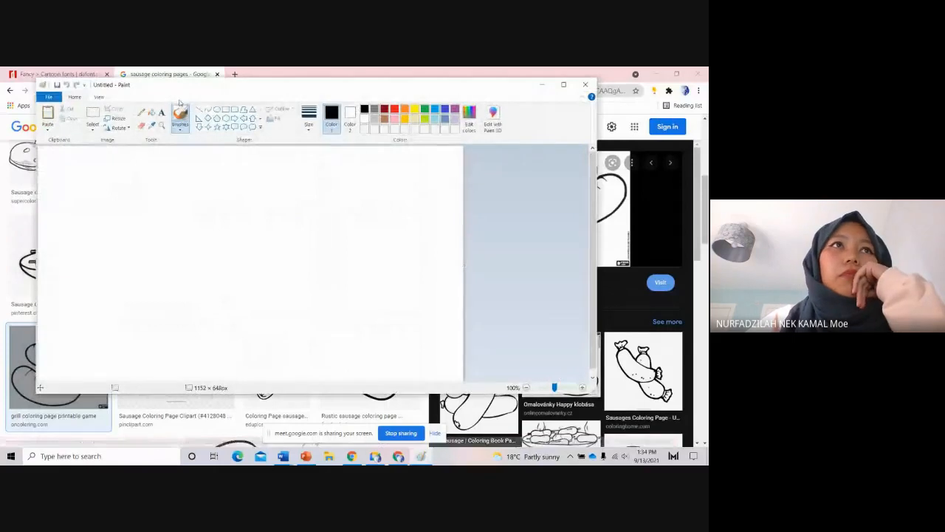
click(564, 85)
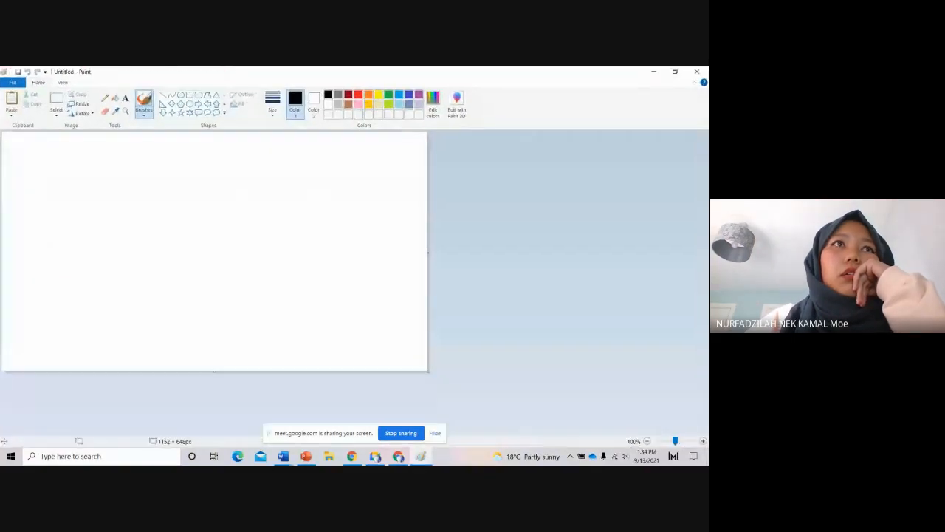
click(12, 102)
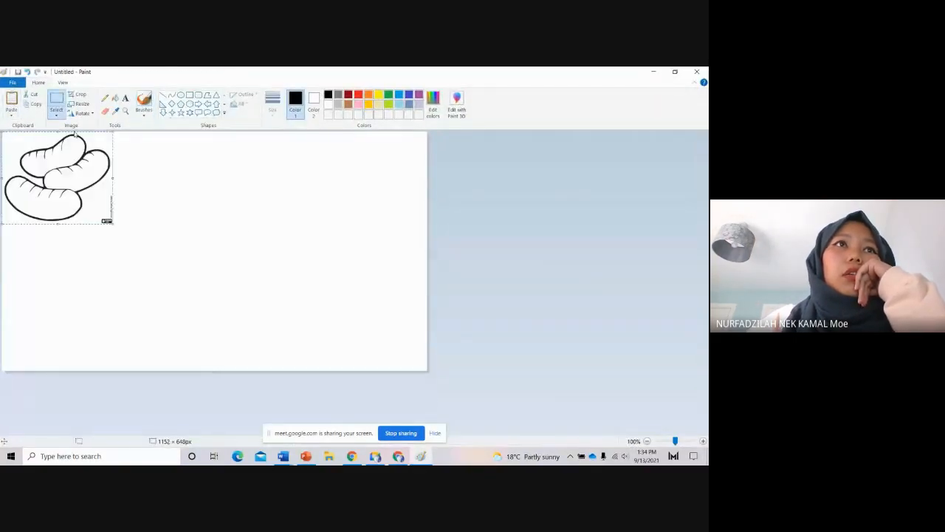
Step: Outline the three sausages with a free-form selection that leaves out the website credit and logo, and cut them from the canvas
click(703, 441)
click(703, 441)
click(467, 360)
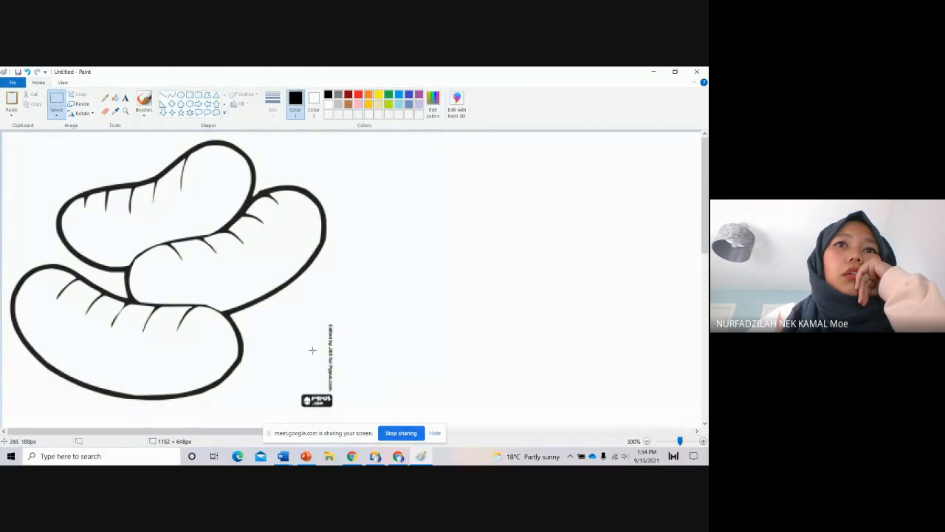
click(55, 112)
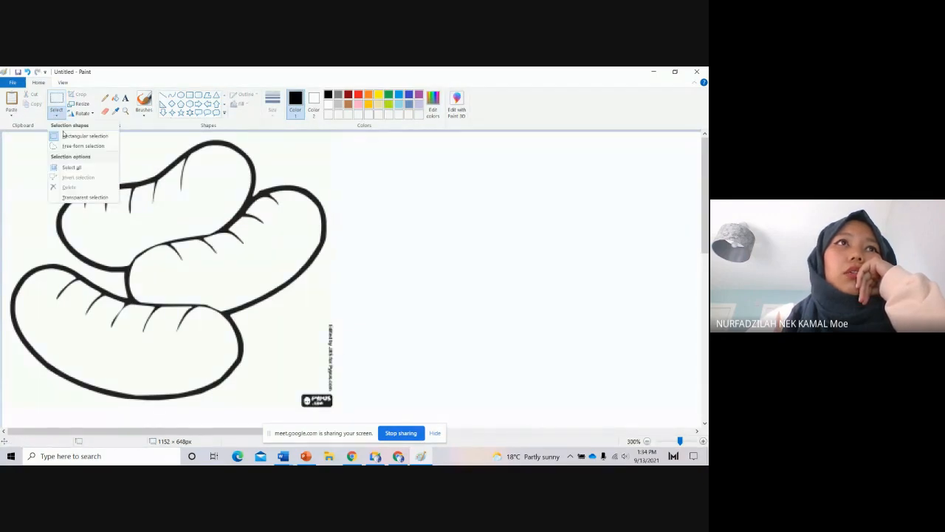
click(72, 146)
drag(135, 168, 13, 211)
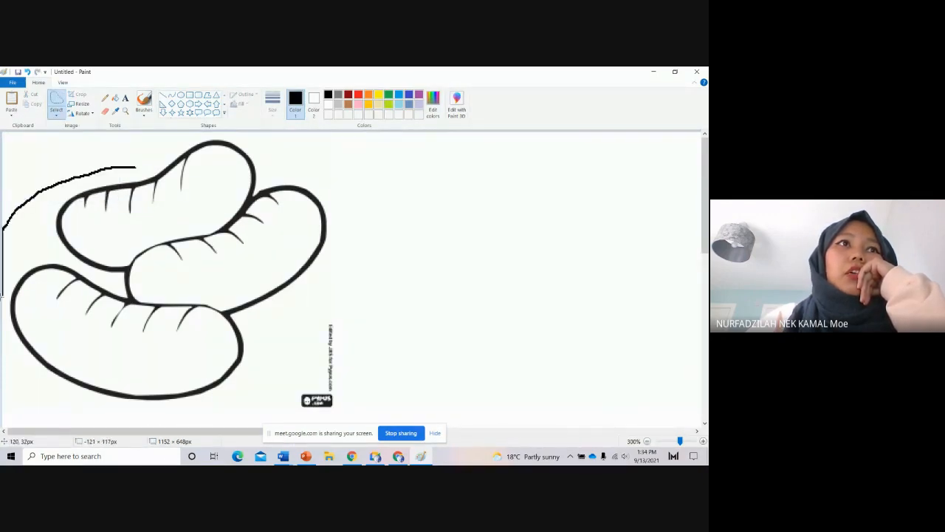
drag(2, 296, 58, 384)
drag(232, 390, 320, 275)
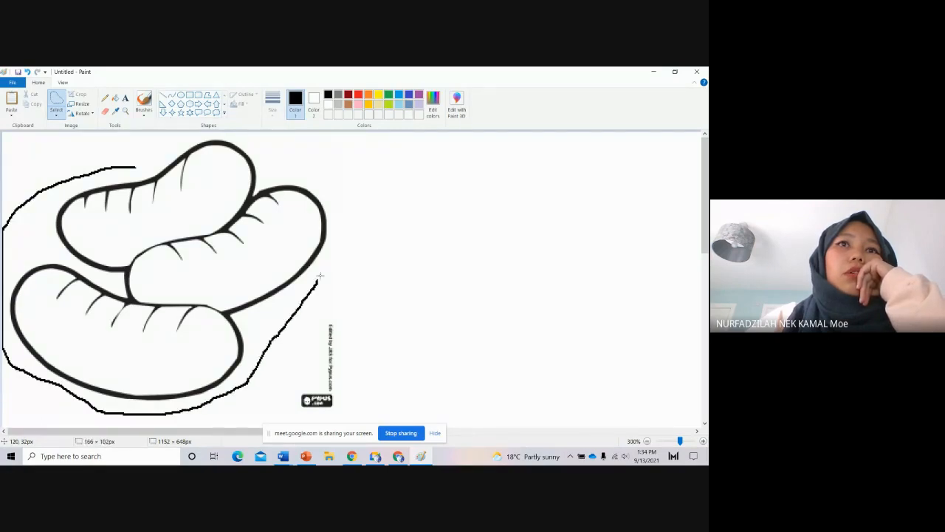
drag(339, 199, 263, 139)
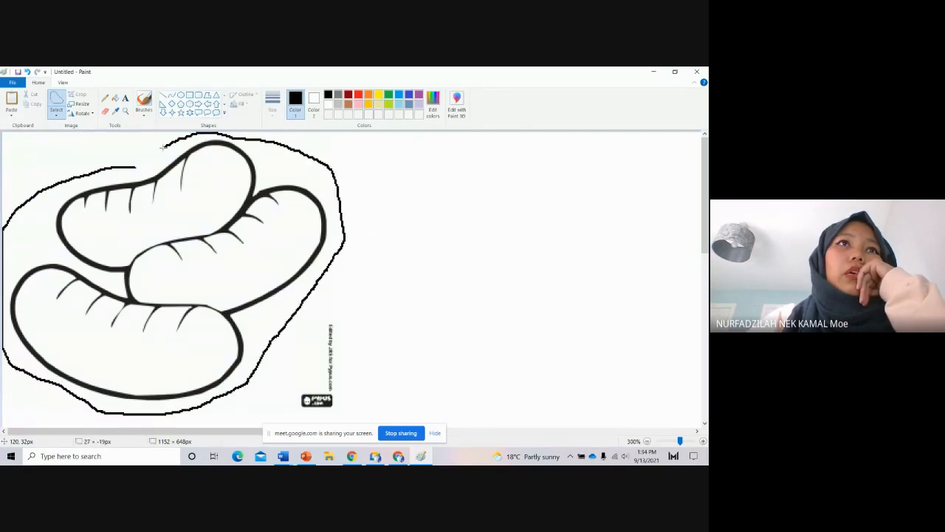
drag(135, 164, 135, 164)
right_click(200, 208)
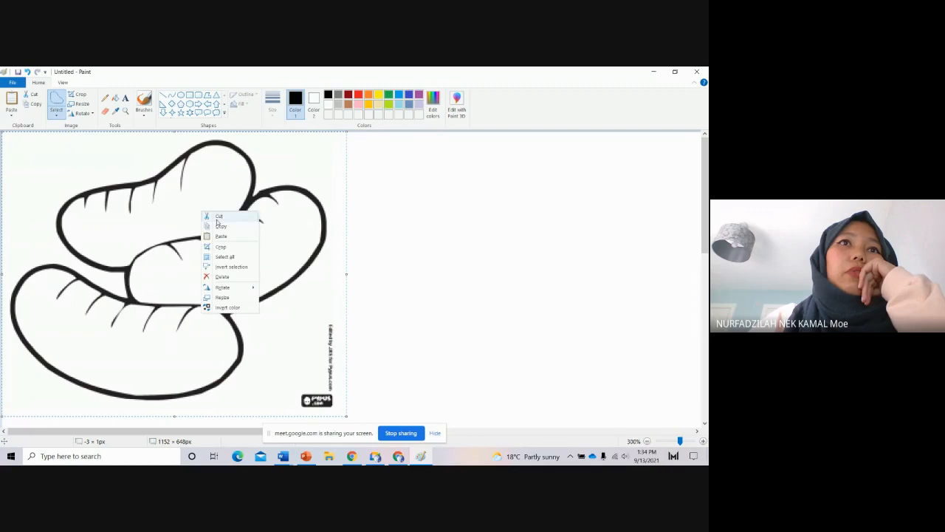
click(214, 215)
Step: Return to the Read and match worksheet in Word and merge the small empty cells in the first column below the instruction
click(284, 455)
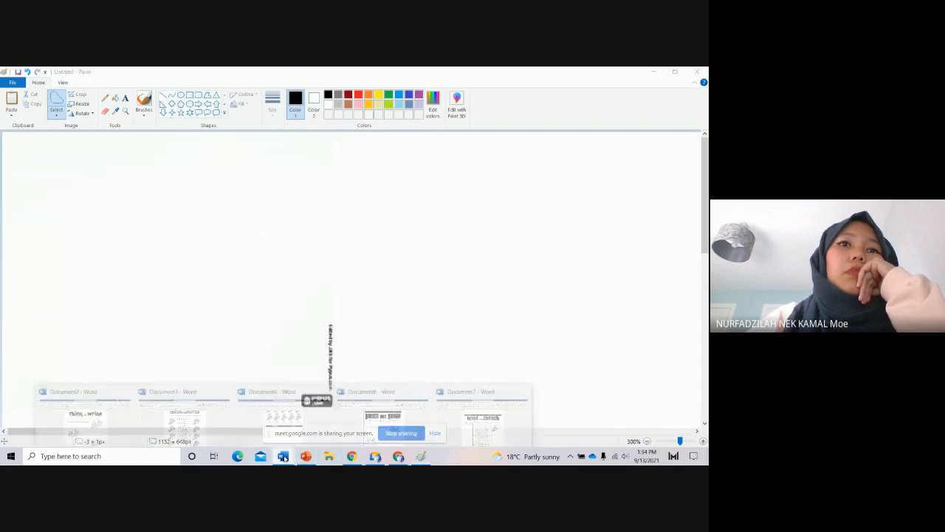
click(488, 425)
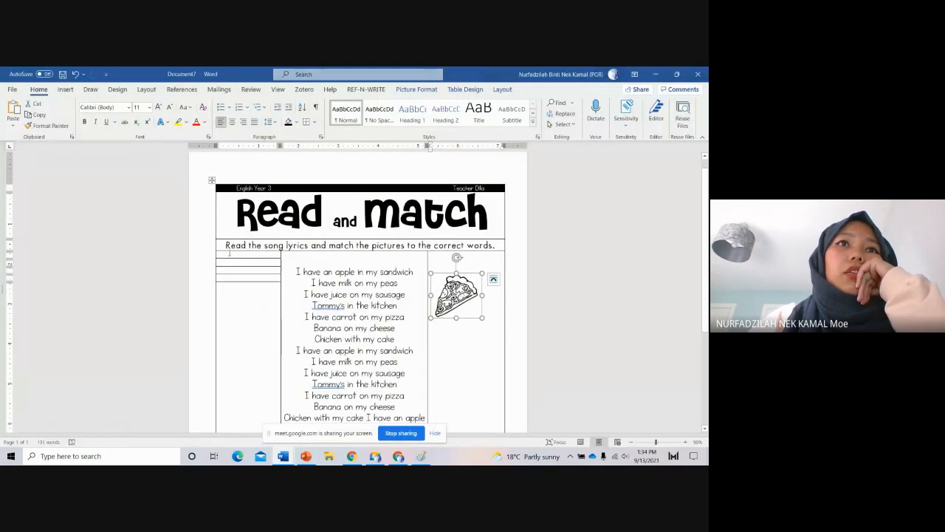
drag(221, 254, 267, 285)
right_click(268, 284)
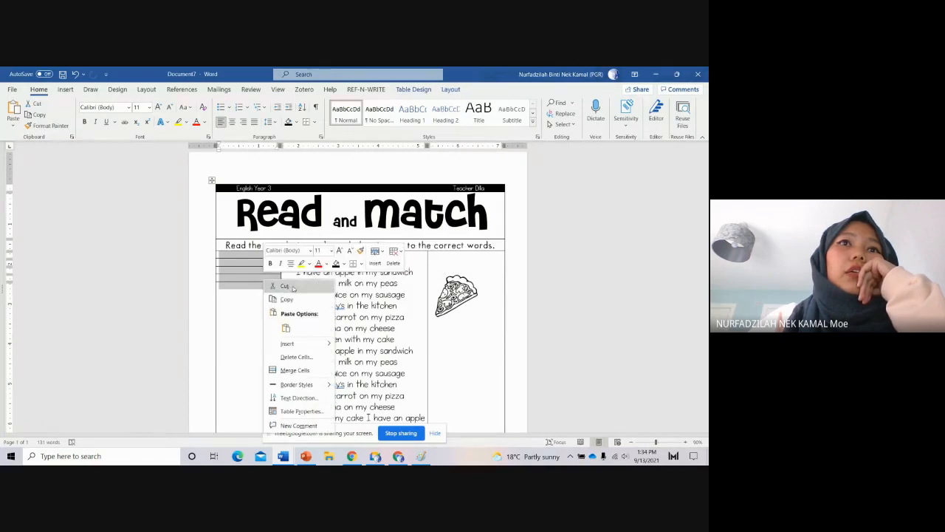
click(293, 370)
click(261, 281)
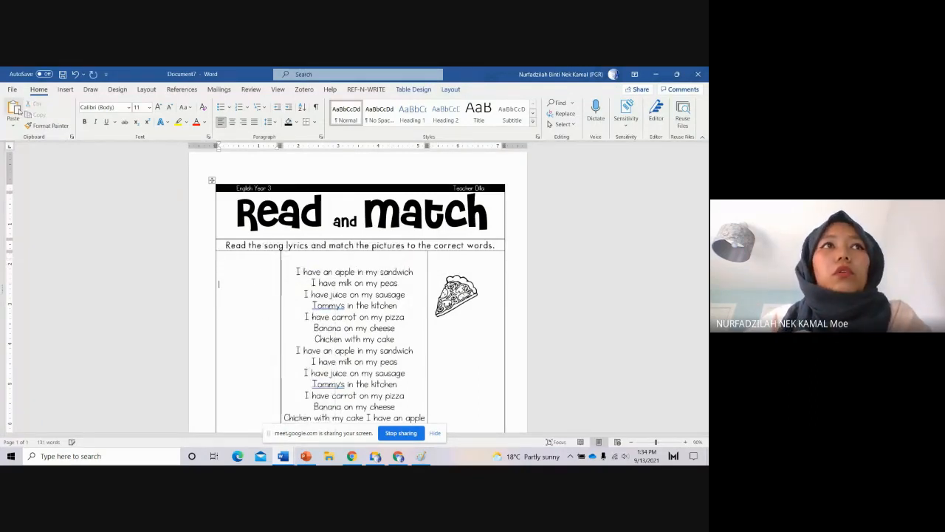
Step: Paste the cut sausages into the first column and resize them and the pizza slice in the last column to similar sizes
click(13, 109)
click(321, 350)
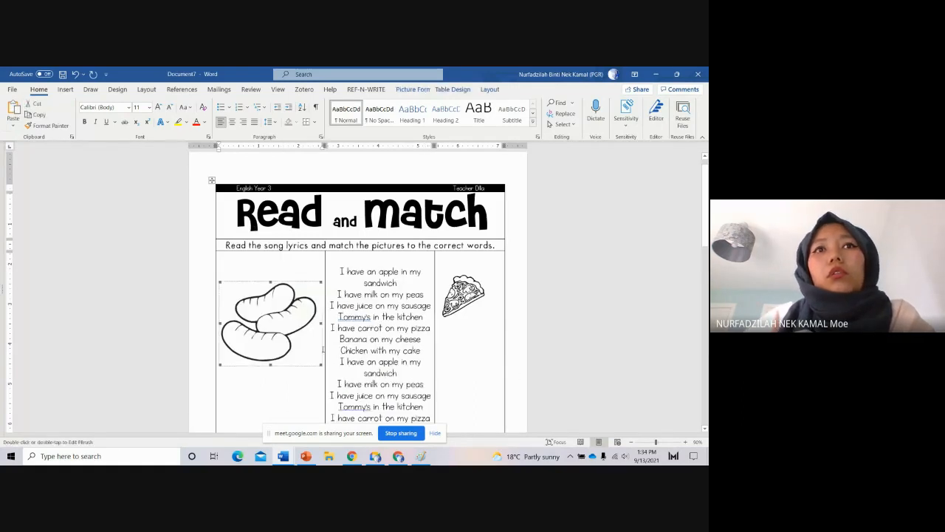
drag(319, 361, 292, 340)
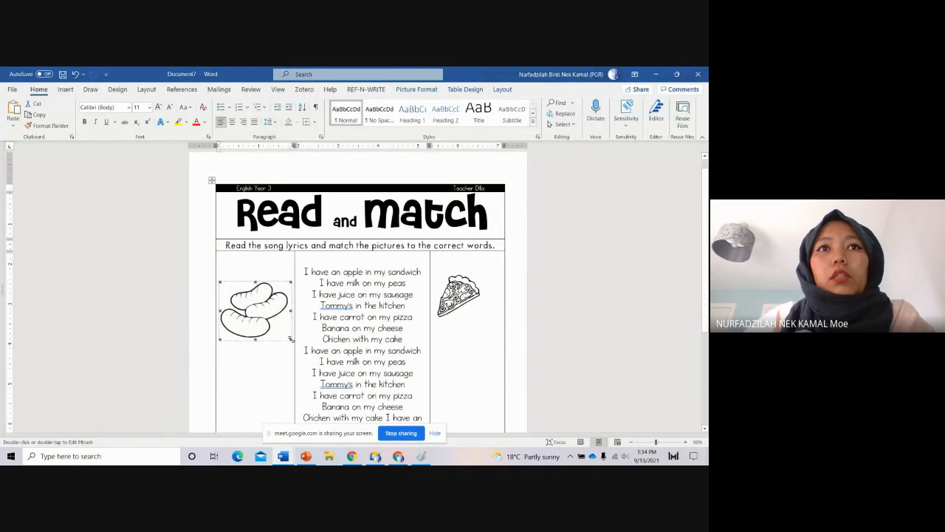
click(470, 303)
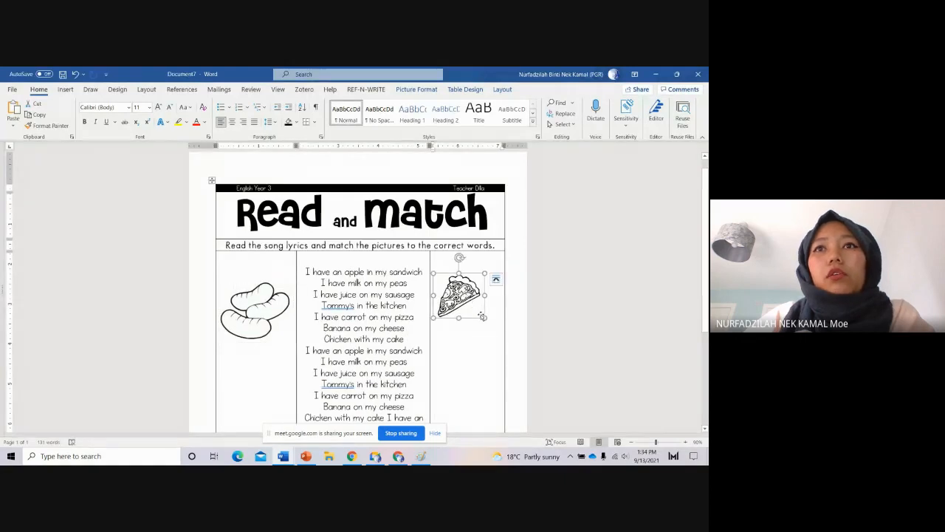
drag(482, 316, 495, 329)
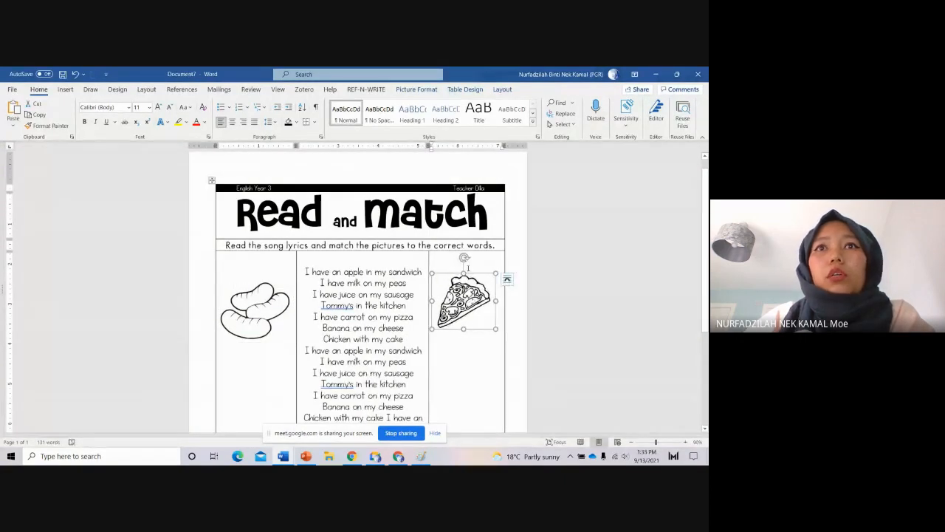
Step: Copy the pizza slice and paste three copies of it below the sausages in the first column
scroll(306, 260, down, 3)
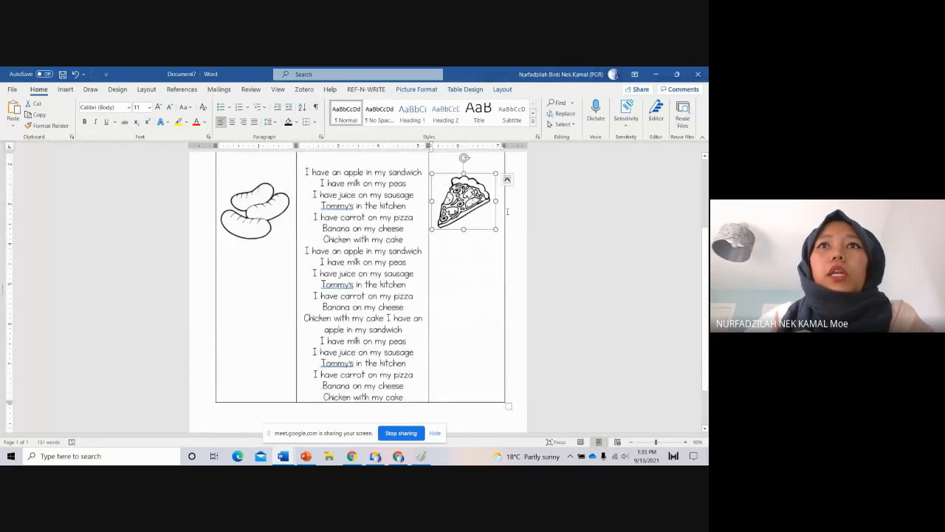
right_click(478, 216)
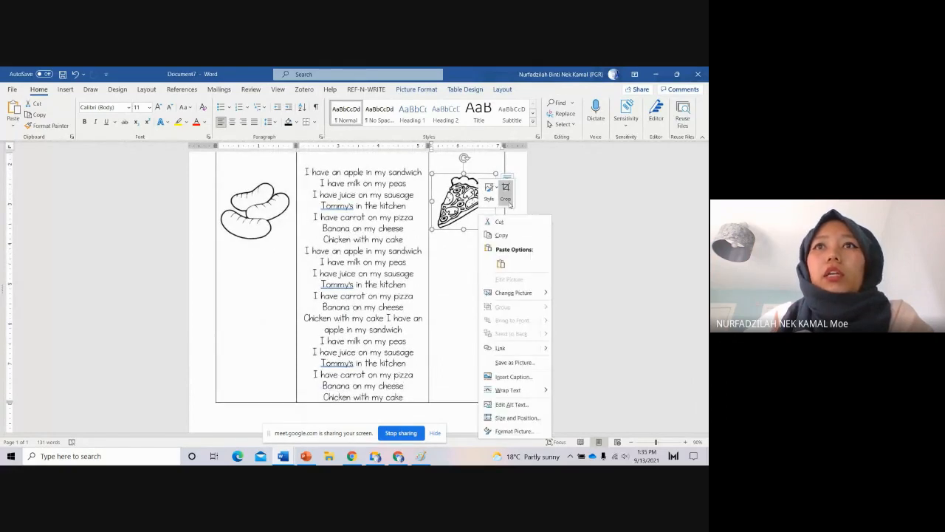
click(502, 235)
click(293, 239)
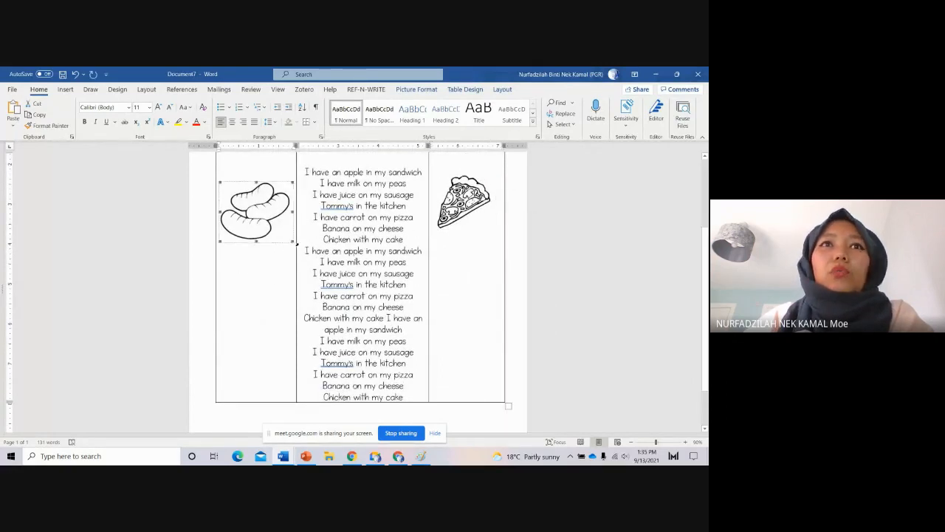
click(282, 240)
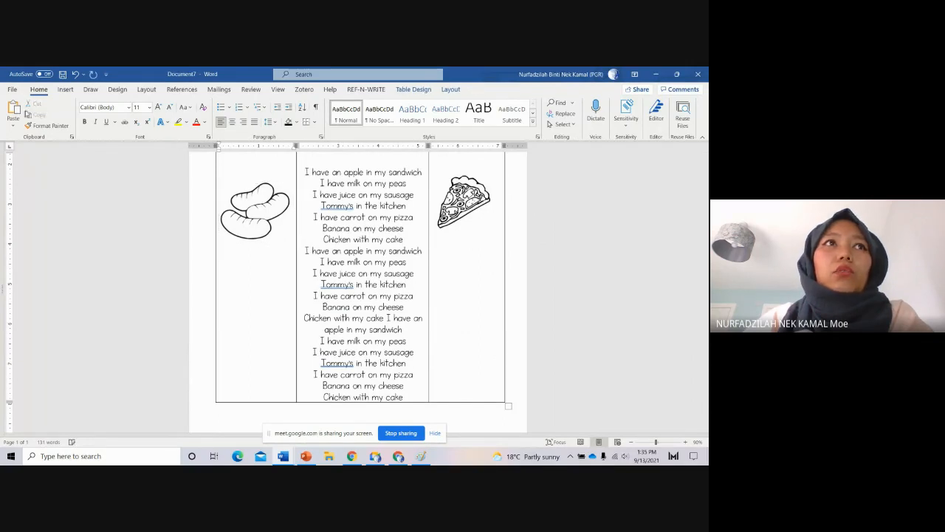
click(14, 111)
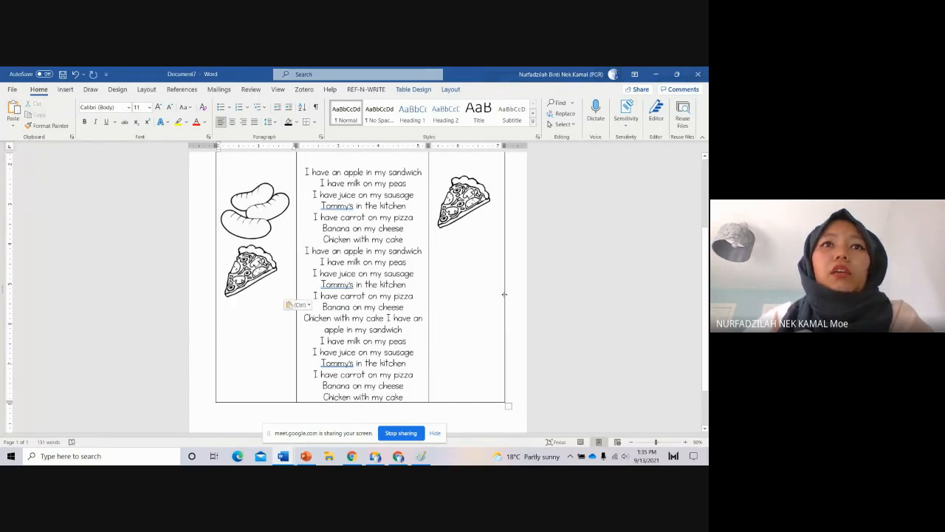
click(14, 109)
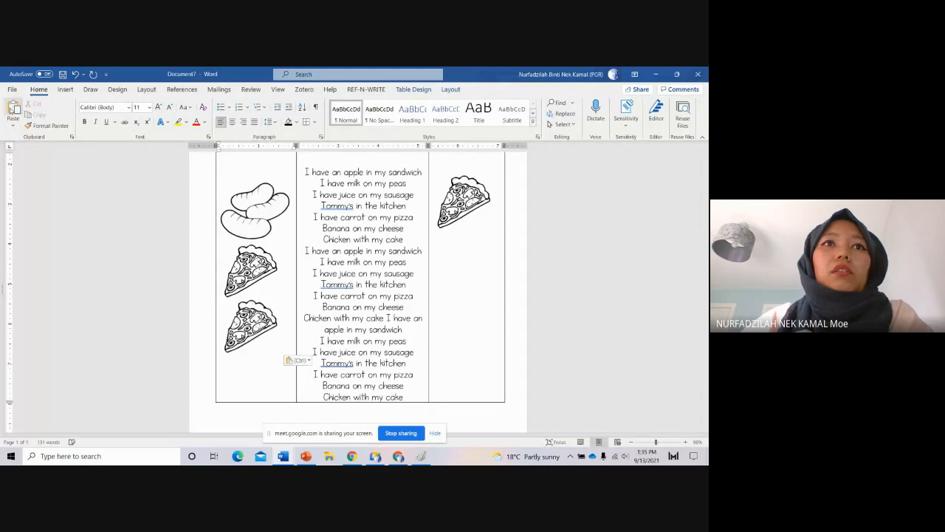
click(14, 109)
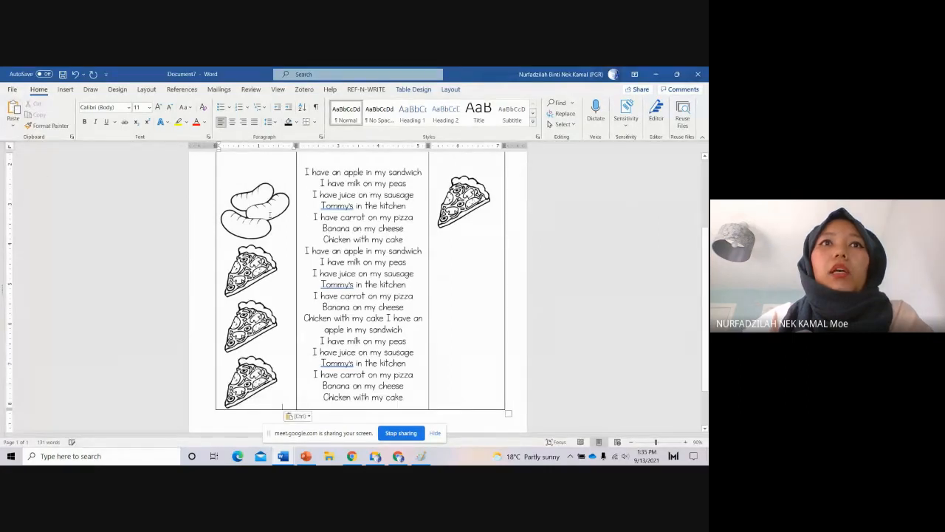
Step: Copy the sausages picture and paste three copies of it below the pizza slice in the last column
click(267, 214)
right_click(269, 214)
click(294, 234)
click(494, 228)
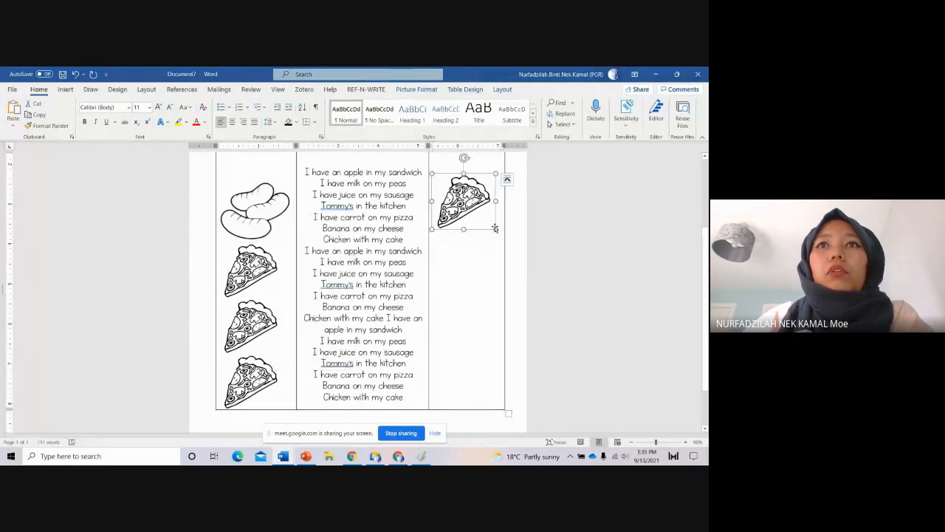
click(499, 228)
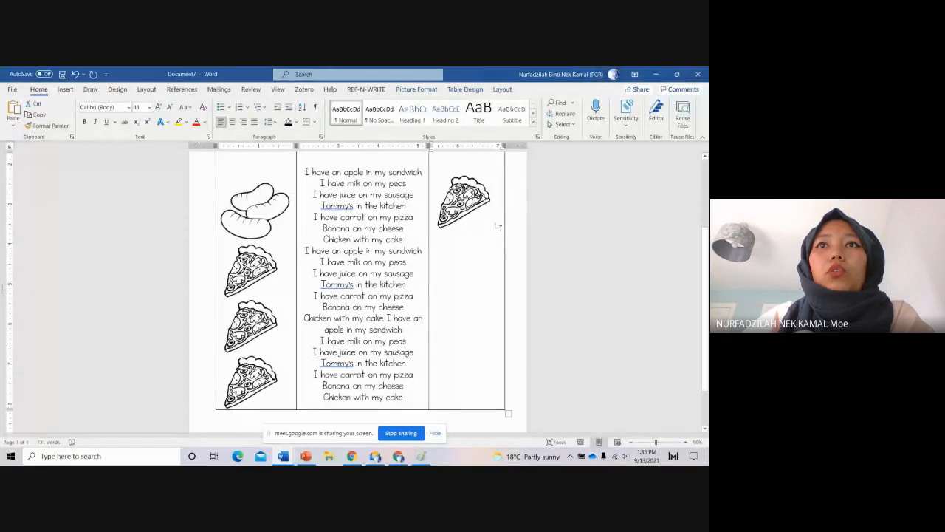
click(20, 112)
click(19, 112)
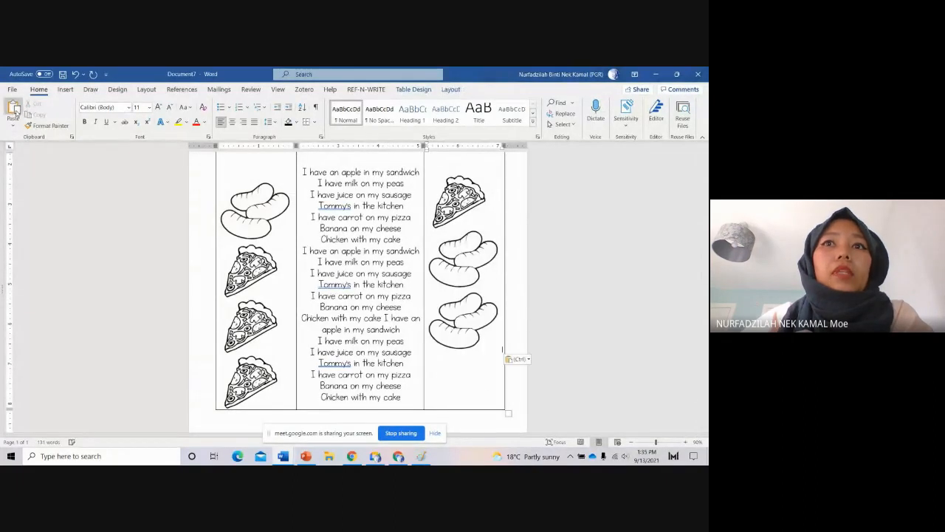
click(19, 112)
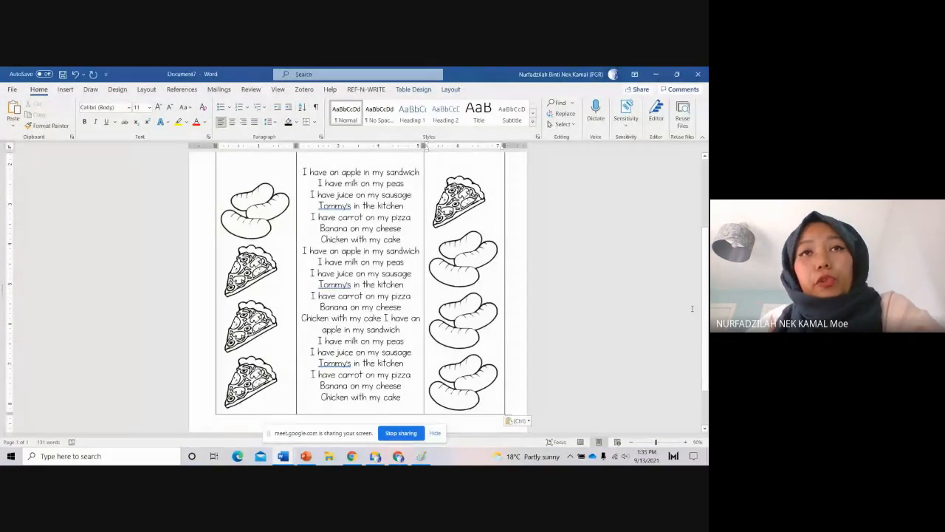
Step: Add a Box page border around the whole document
scroll(527, 324, up, 2)
scroll(406, 342, down, 2)
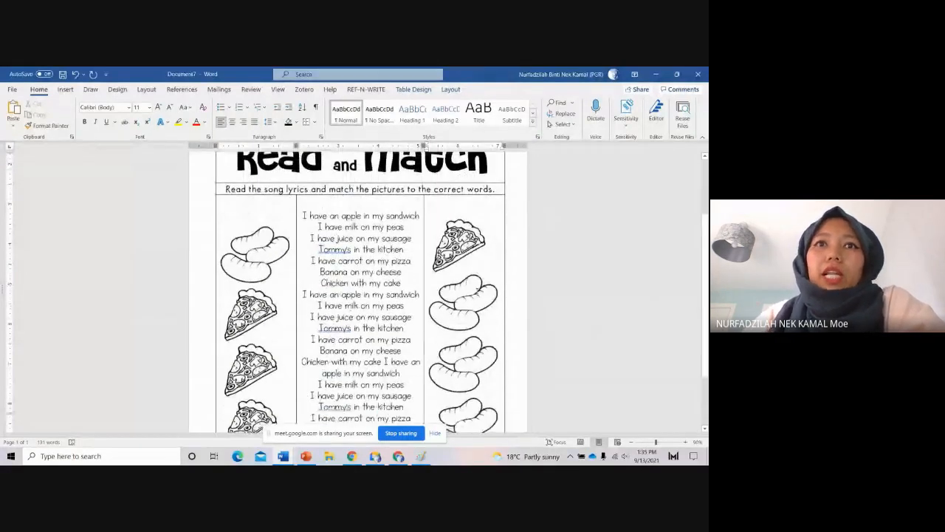
scroll(406, 342, up, 3)
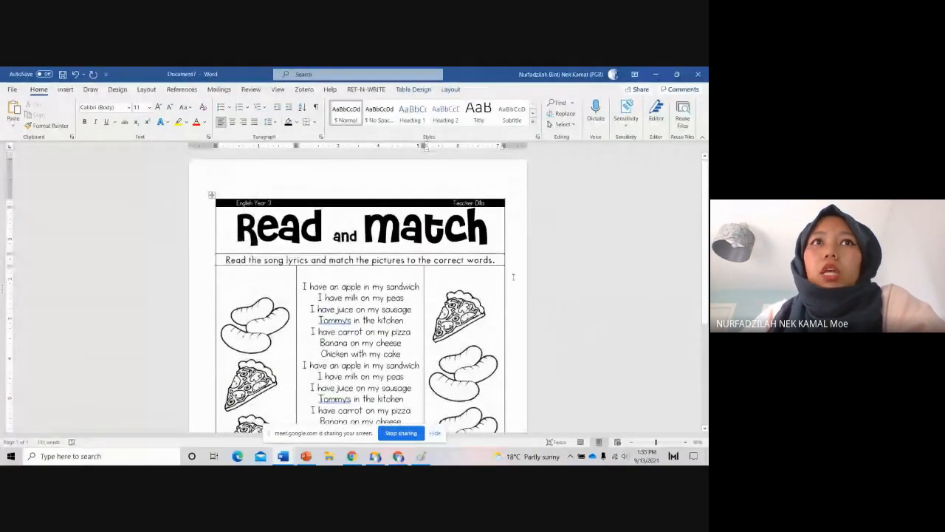
click(118, 89)
click(668, 114)
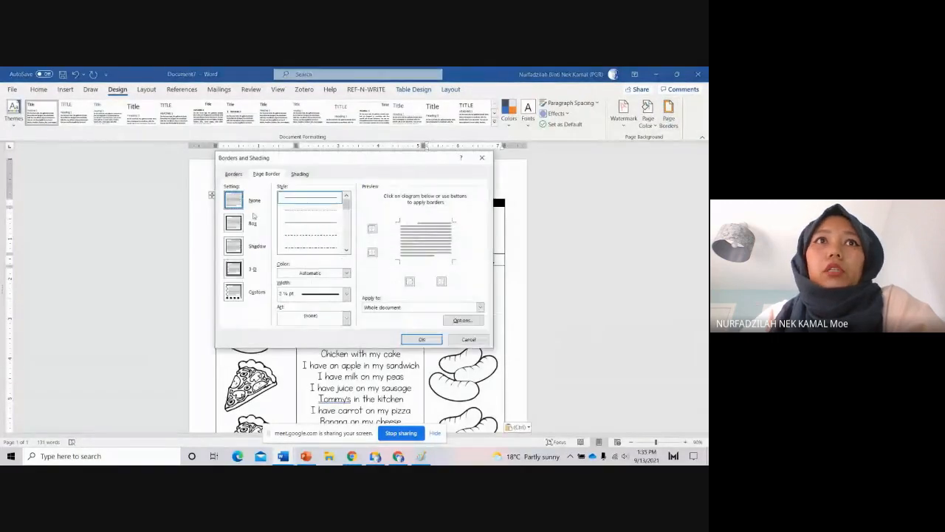
click(252, 223)
click(422, 339)
scroll(662, 283, down, 3)
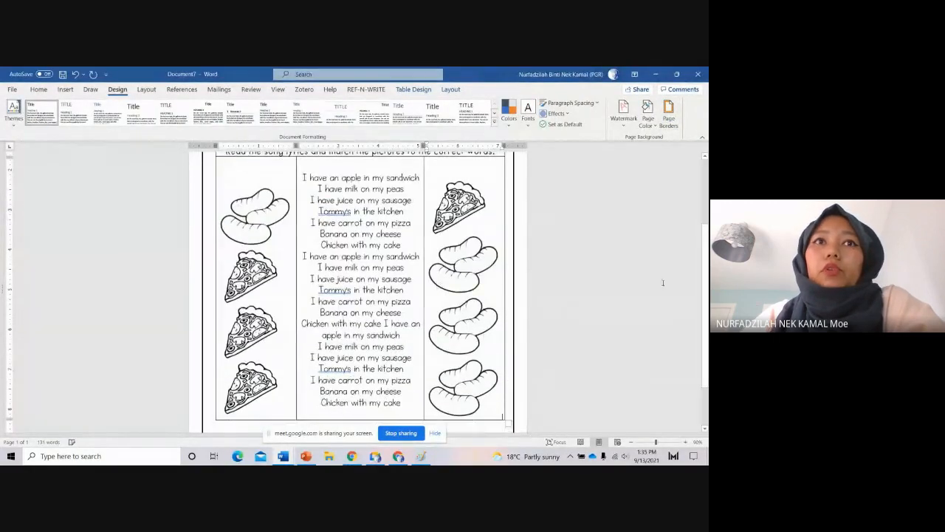
Step: Remove all borders from the entire worksheet table and check the page layout down to its end
scroll(663, 283, up, 3)
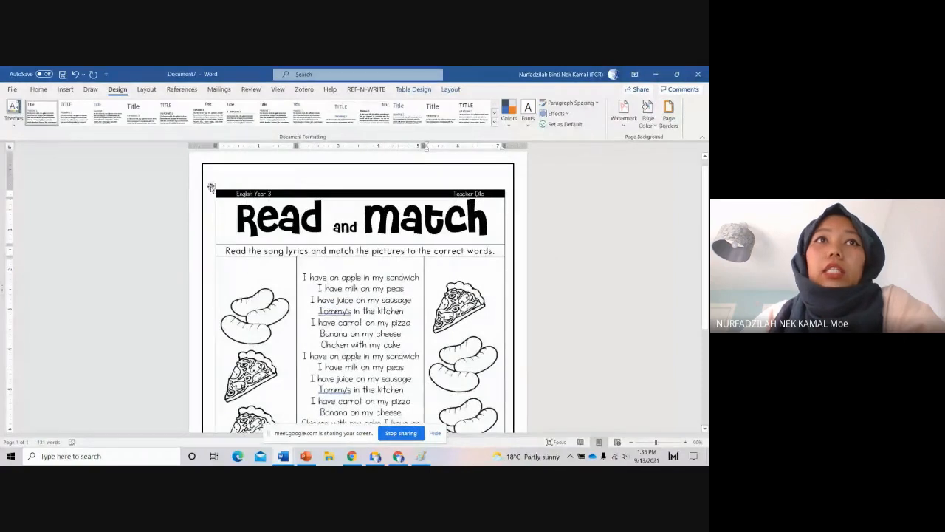
right_click(212, 186)
mouse_move(237, 324)
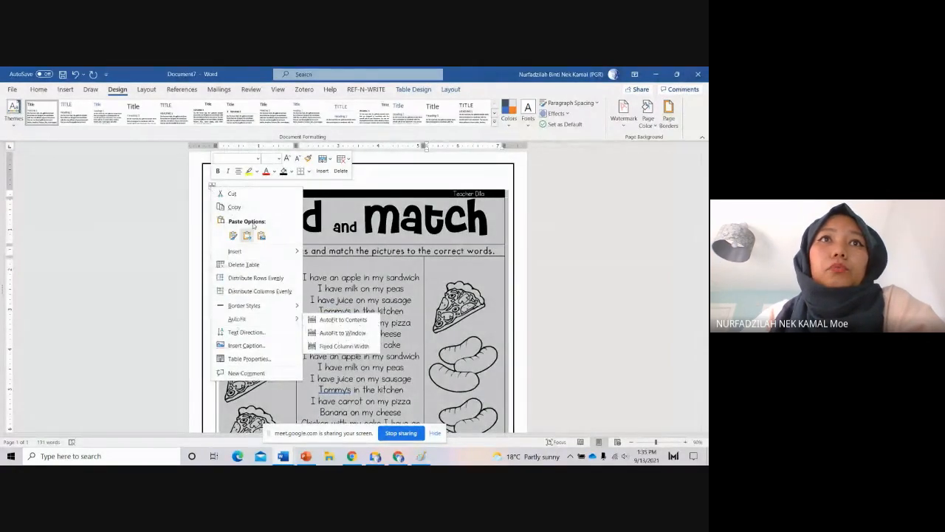
click(310, 172)
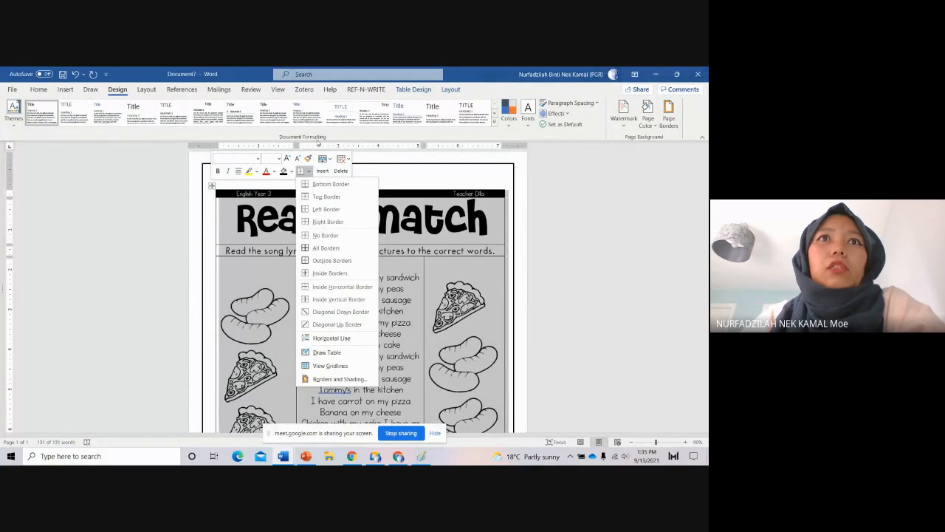
click(327, 235)
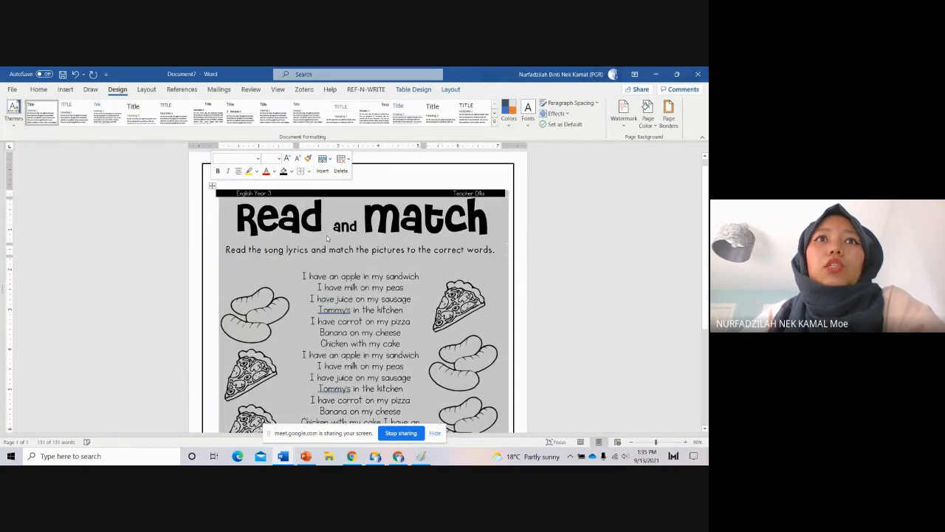
click(590, 299)
scroll(590, 299, down, 5)
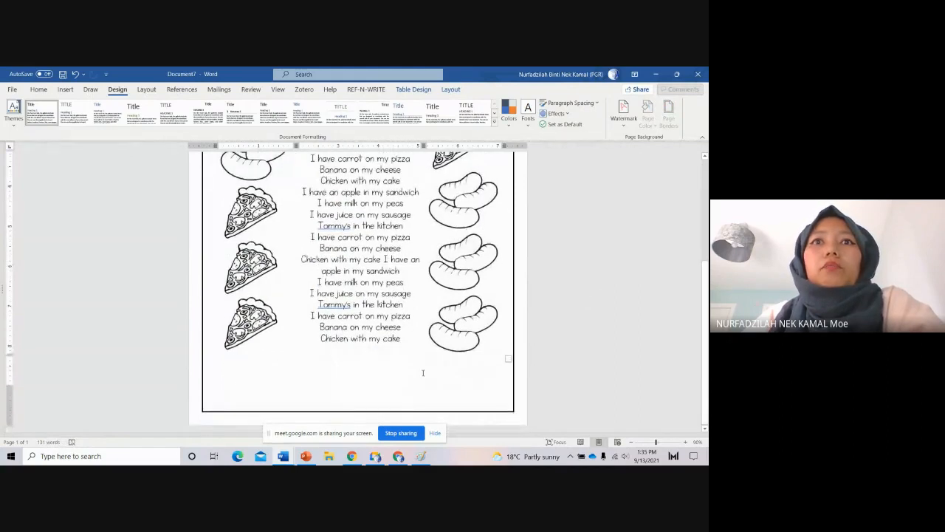
scroll(441, 364, up, 3)
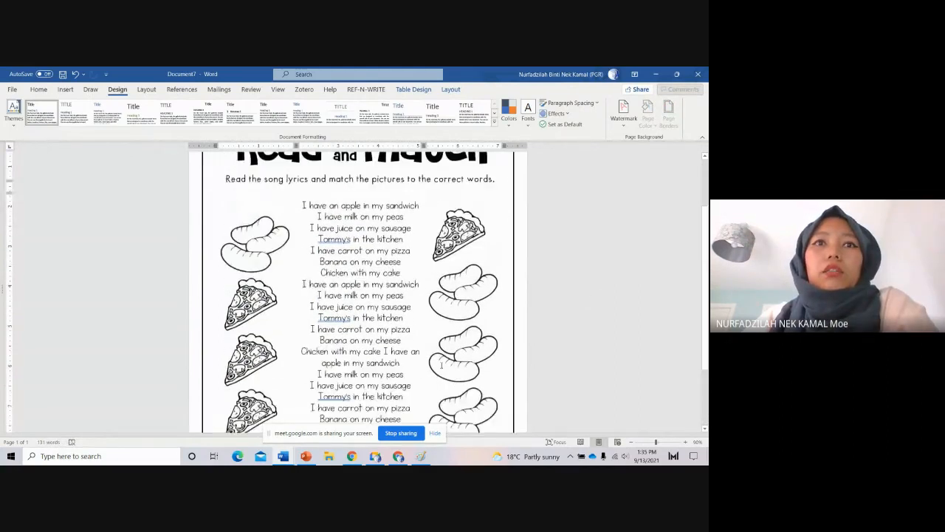
scroll(441, 364, down, 3)
scroll(442, 364, up, 6)
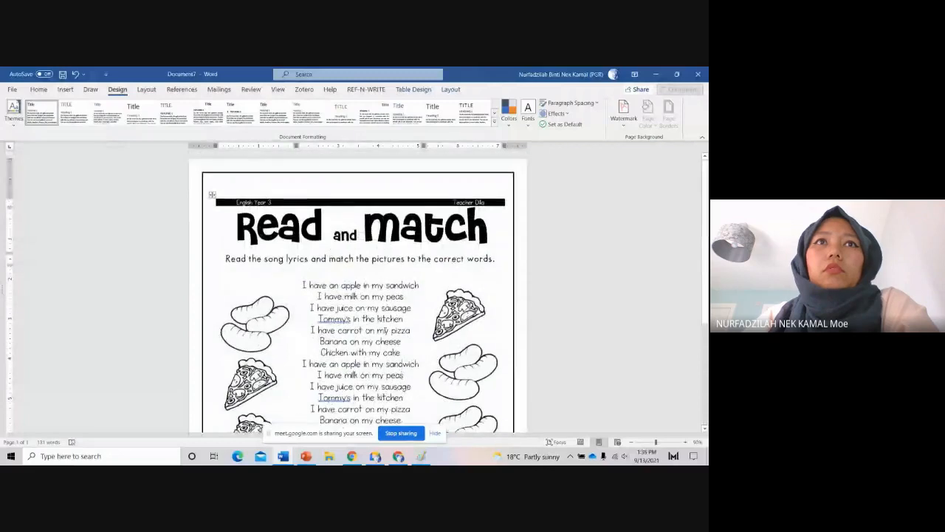
Step: Insert an empty line above the "Read and match" title and reduce that line's font size to 28
click(234, 229)
key(Return)
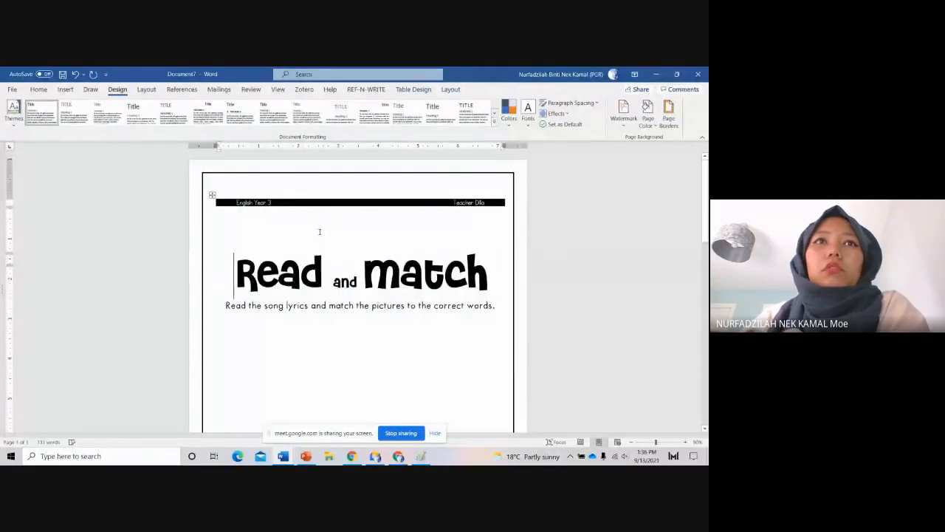
click(38, 88)
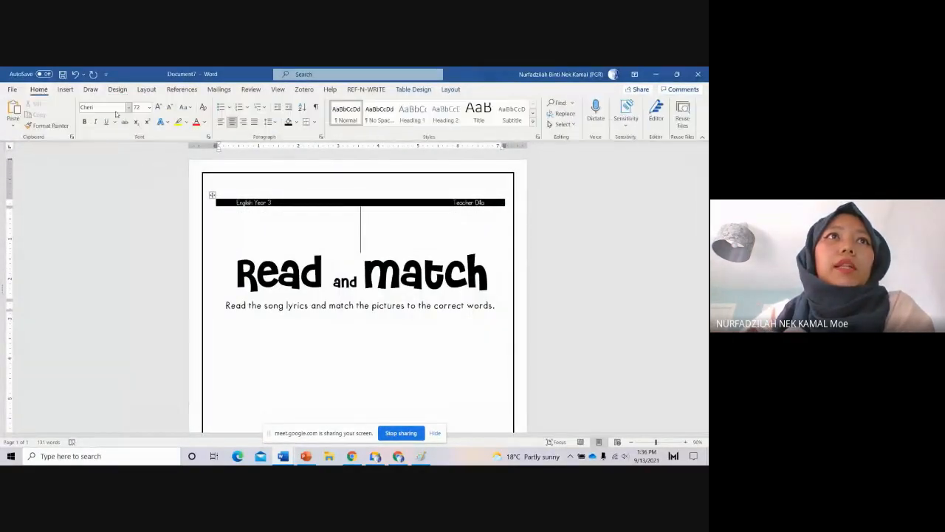
click(172, 107)
click(172, 107)
click(172, 107)
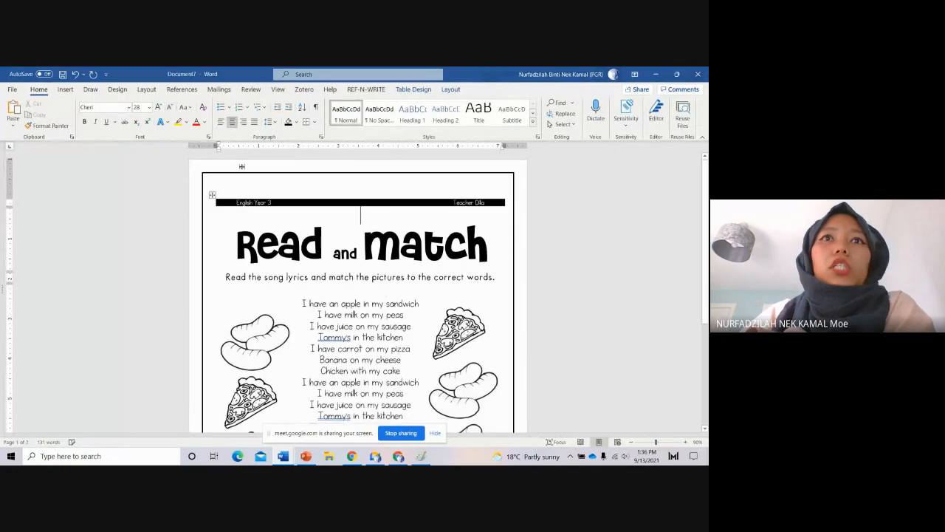
Step: Add two blank lines above the song lyrics in the middle column to lower them beside the pictures
key(Return)
key(Return)
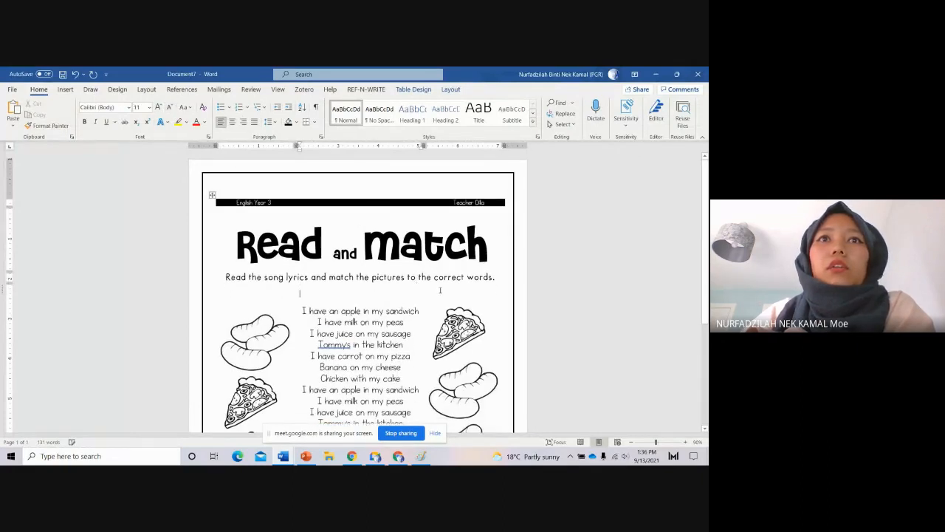
scroll(501, 323, down, 1)
scroll(500, 323, down, 4)
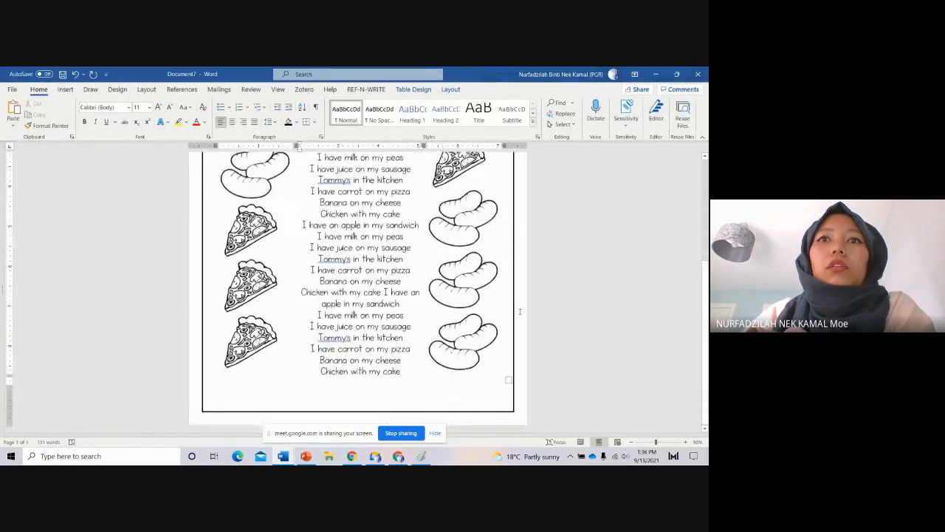
scroll(519, 311, up, 2)
scroll(519, 311, up, 2)
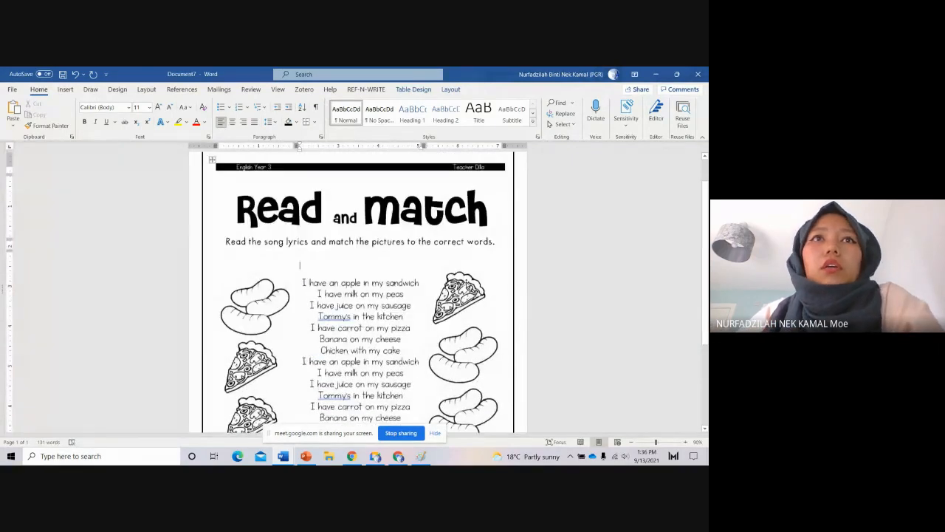
Step: Make the instruction line "Read the song lyrics and match the pictures to the correct words." bold and review the page
mouse_move(496, 246)
mouse_down()
mouse_move(414, 251)
mouse_move(480, 251)
mouse_move(490, 239)
mouse_up()
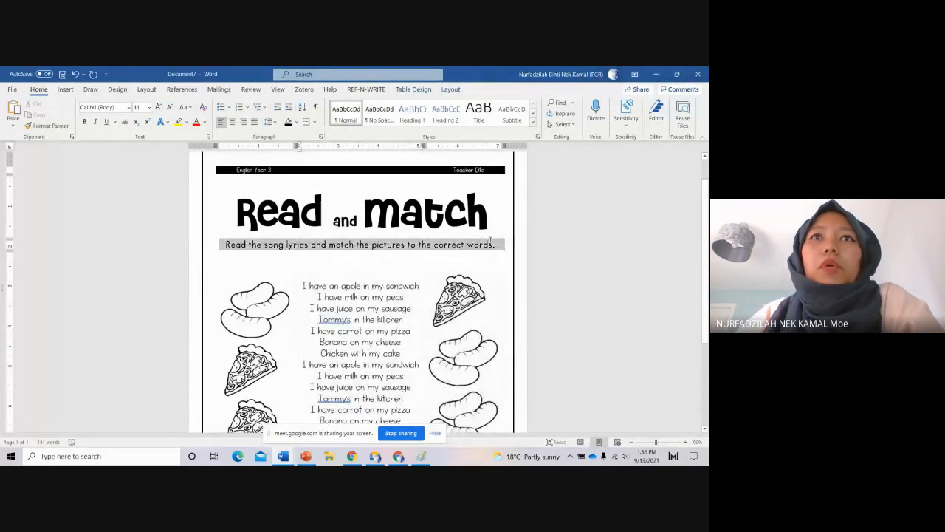
click(85, 124)
click(621, 299)
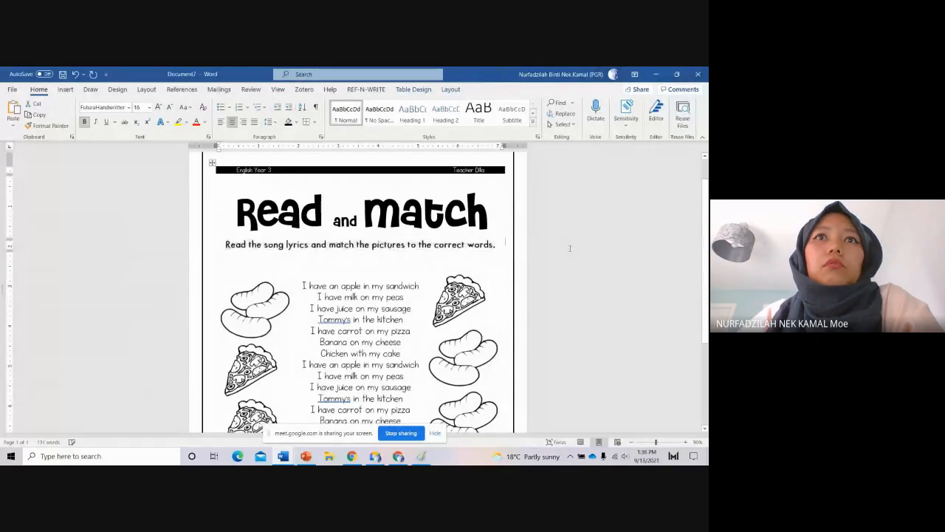
scroll(620, 299, down, 2)
scroll(620, 300, down, 2)
scroll(621, 295, up, 5)
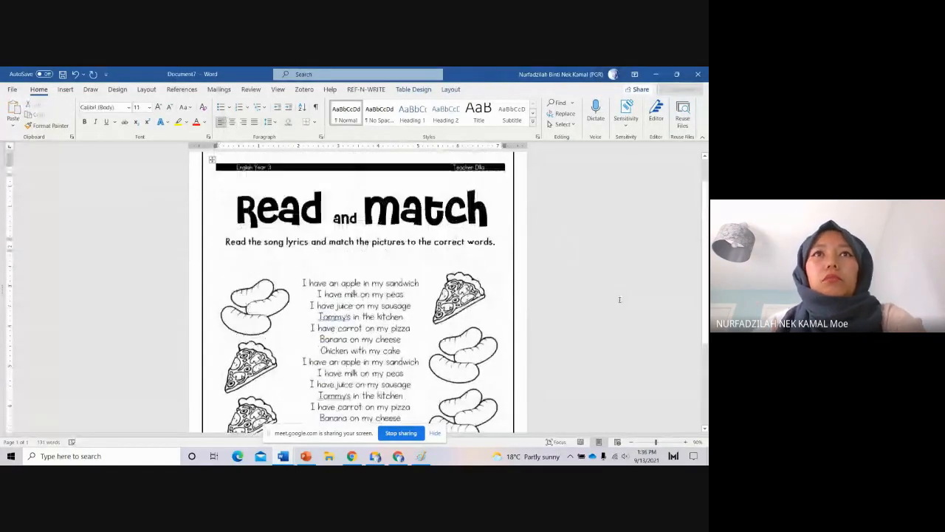
Step: Switch to the Google Meet call, admit the waiting participants and read through the in-call chat messages
scroll(621, 294, down, 2)
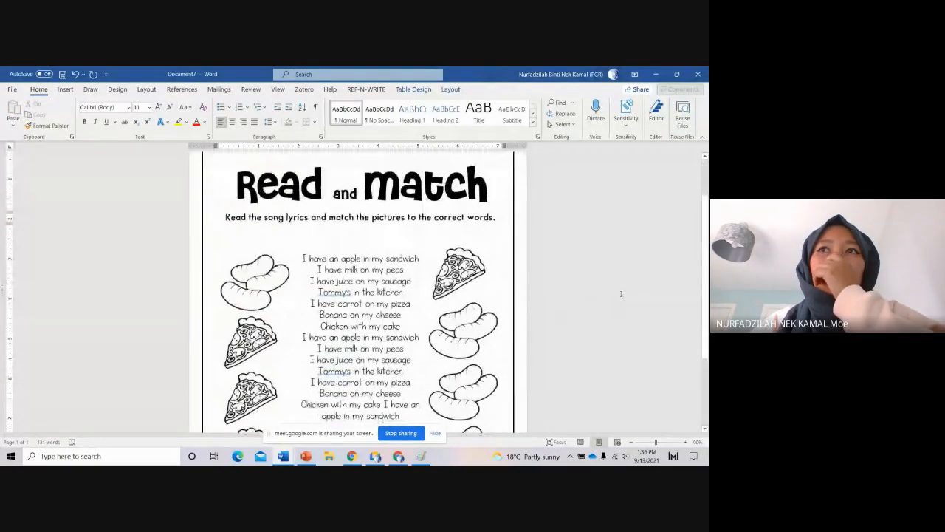
click(375, 456)
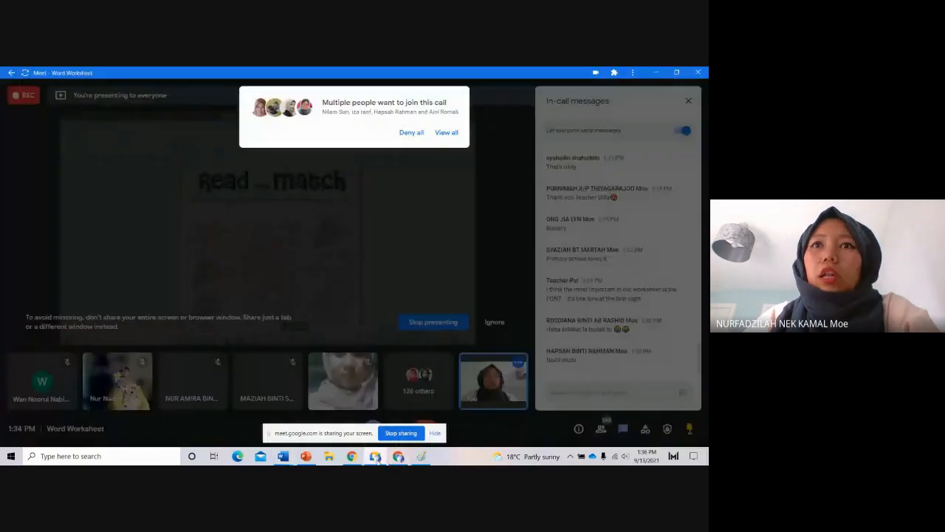
click(444, 133)
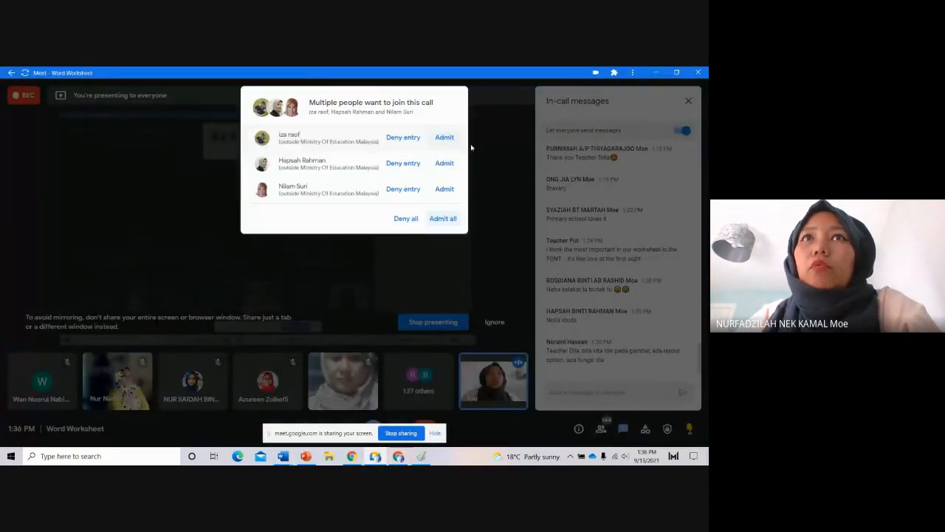
click(445, 137)
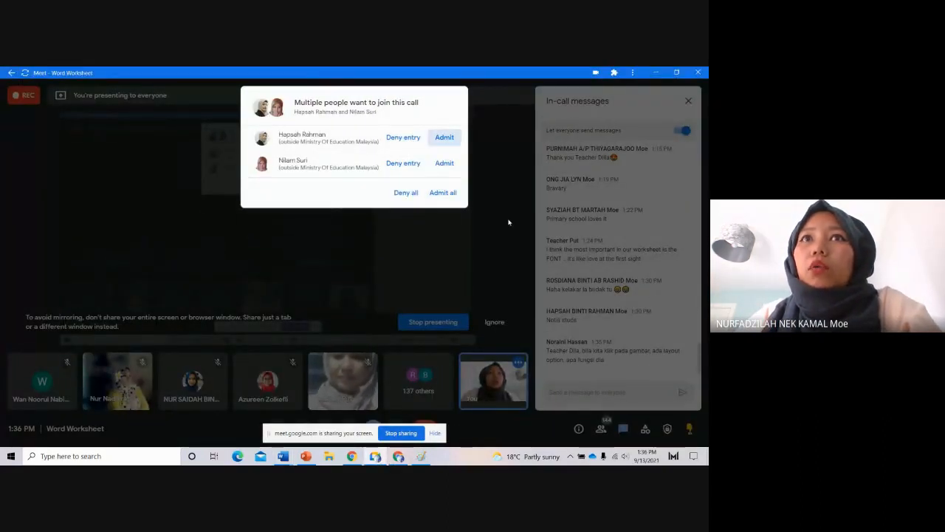
click(444, 134)
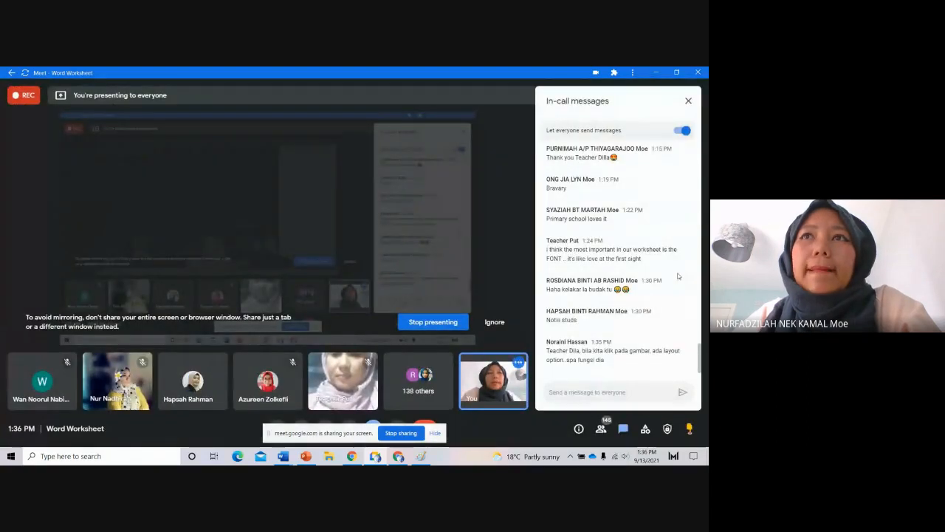
scroll(678, 276, up, 9)
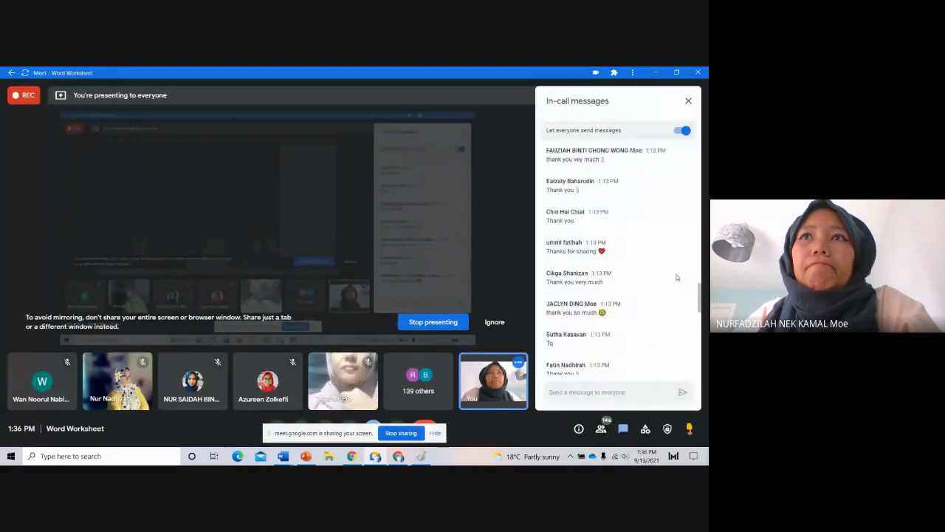
scroll(676, 276, down, 9)
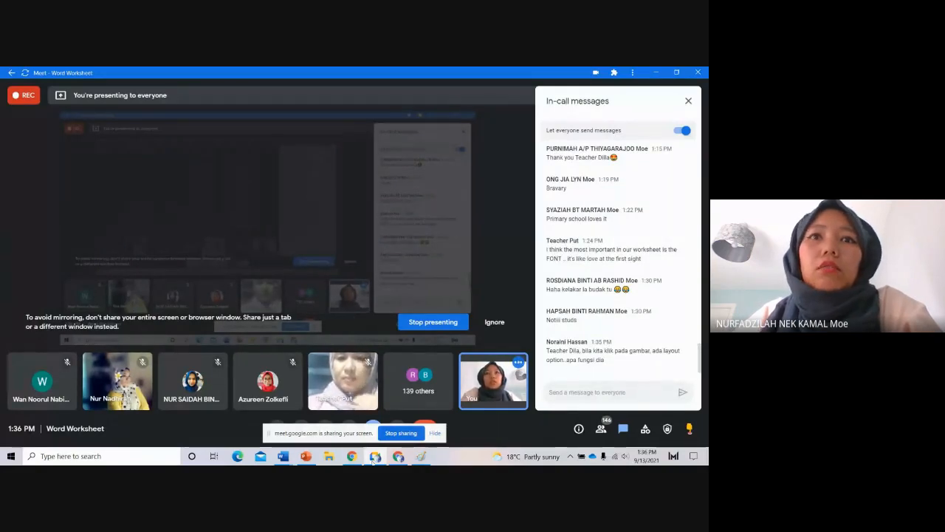
Step: Return to the Read and match document in Word and apply a 2¼ pt Box page border to the whole document
mouse_move(283, 455)
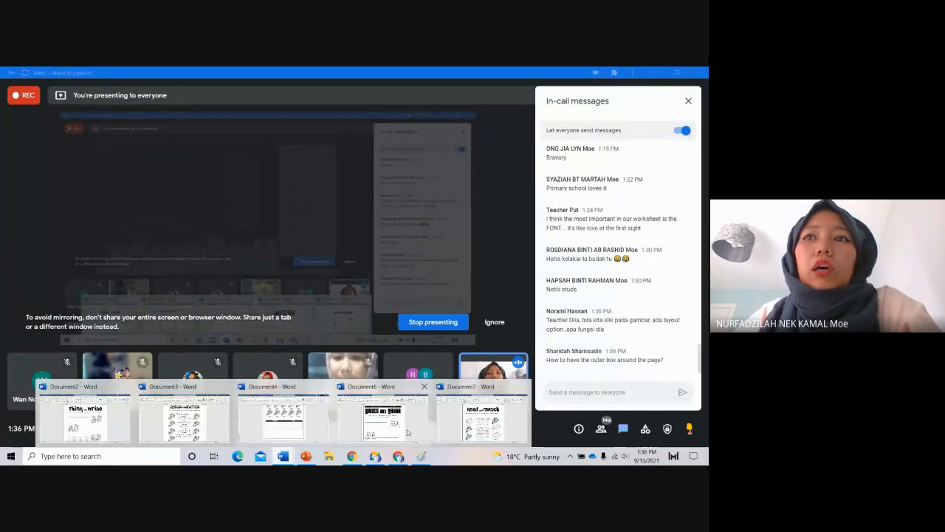
mouse_move(427, 433)
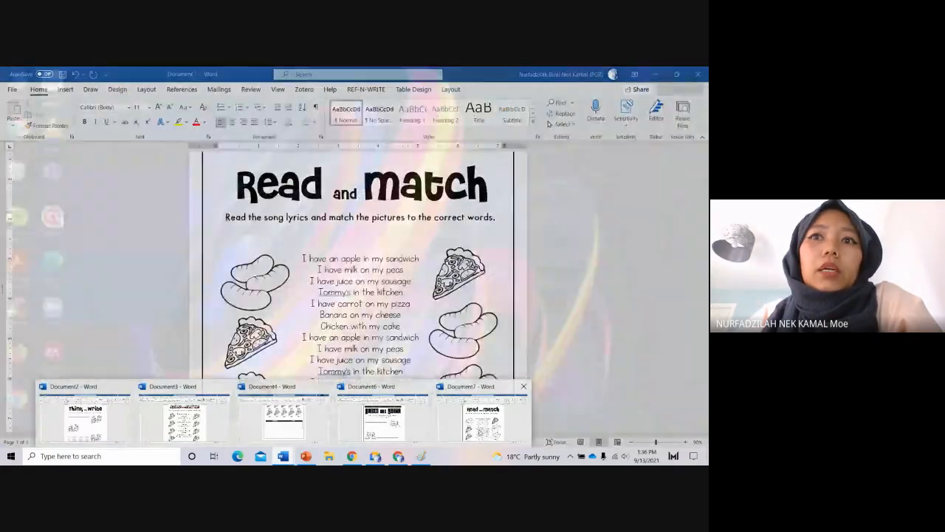
click(482, 420)
click(117, 89)
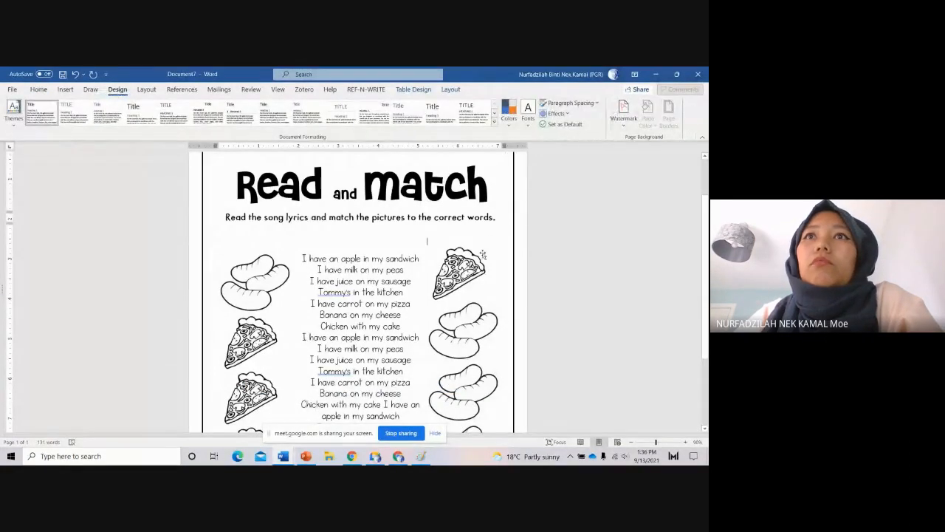
click(668, 115)
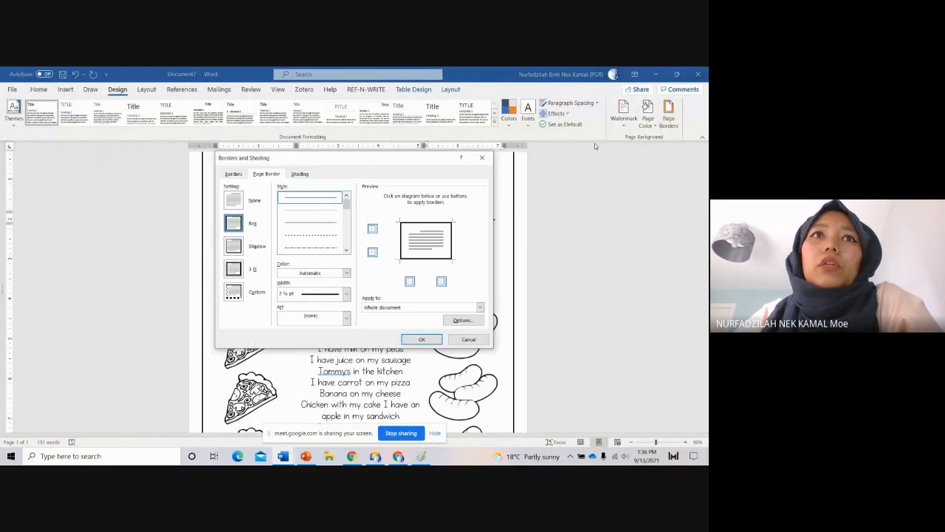
click(236, 201)
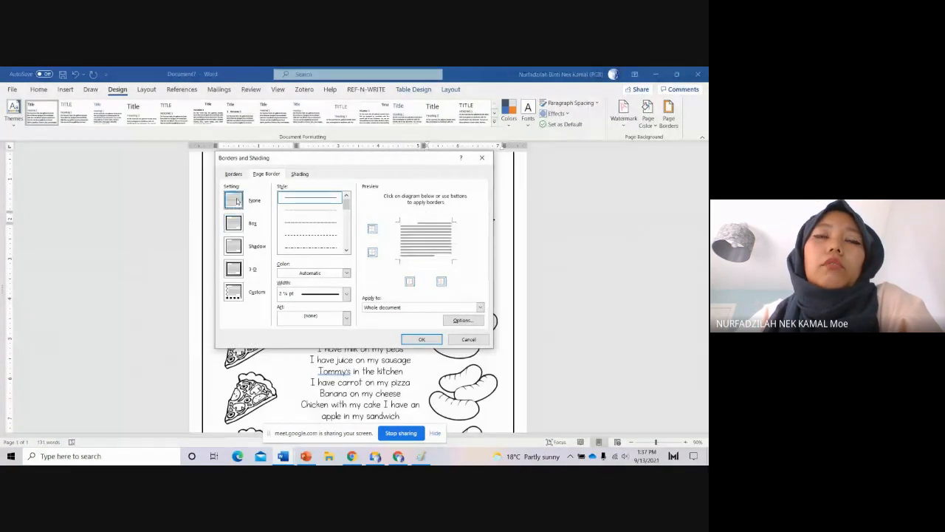
click(233, 223)
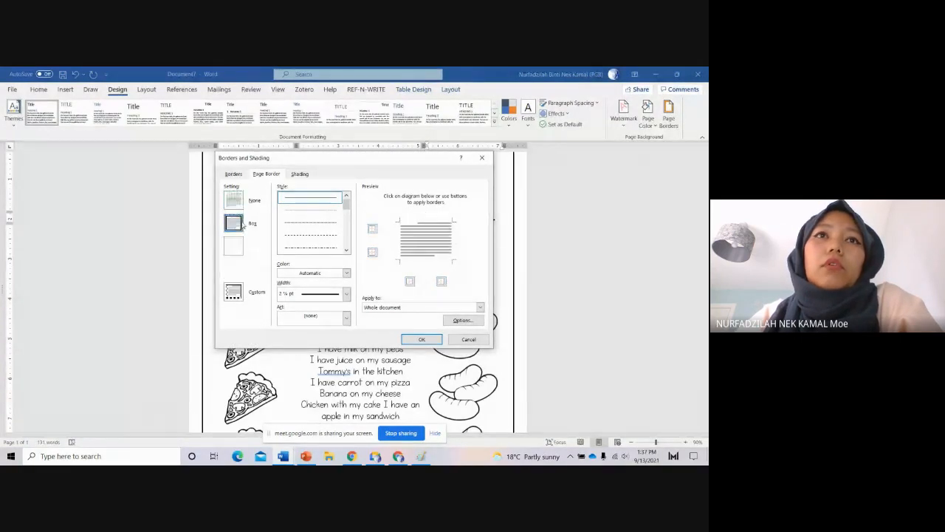
click(422, 339)
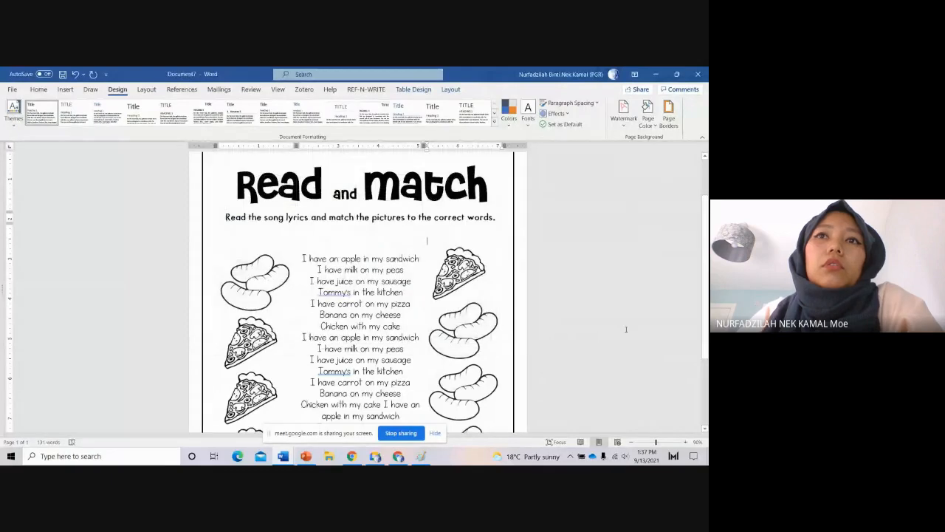
Step: Switch to the Read & Categorize worksheet in Document4 and examine its pictures, Vegetables/Fruits table and page border
click(283, 456)
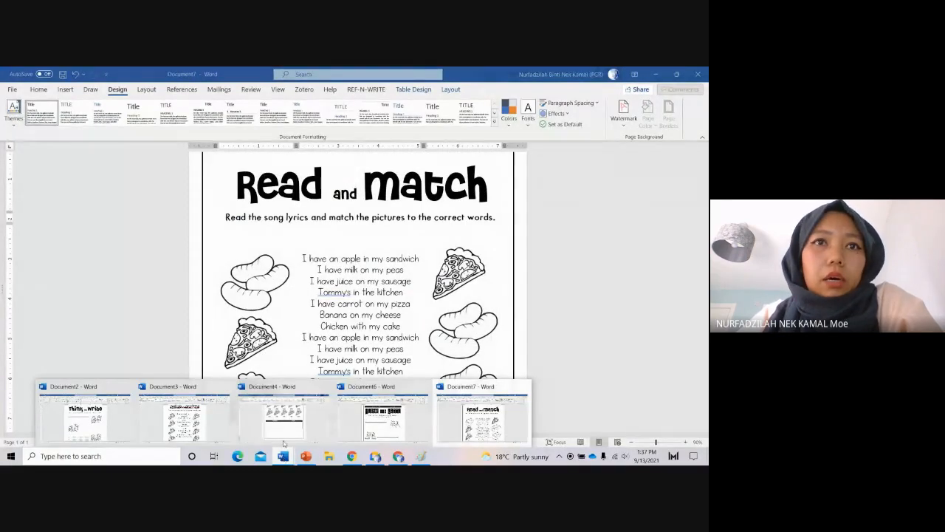
click(284, 436)
scroll(569, 325, up, 5)
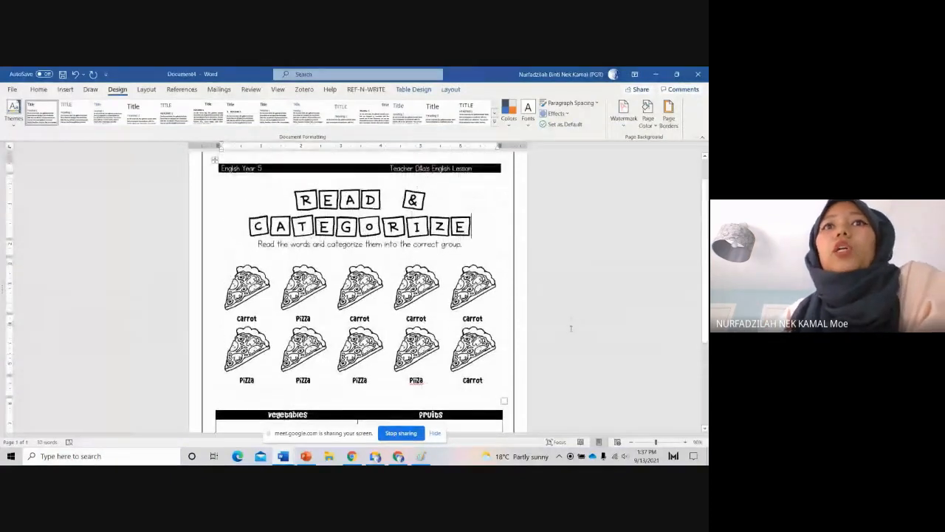
scroll(582, 350, down, 2)
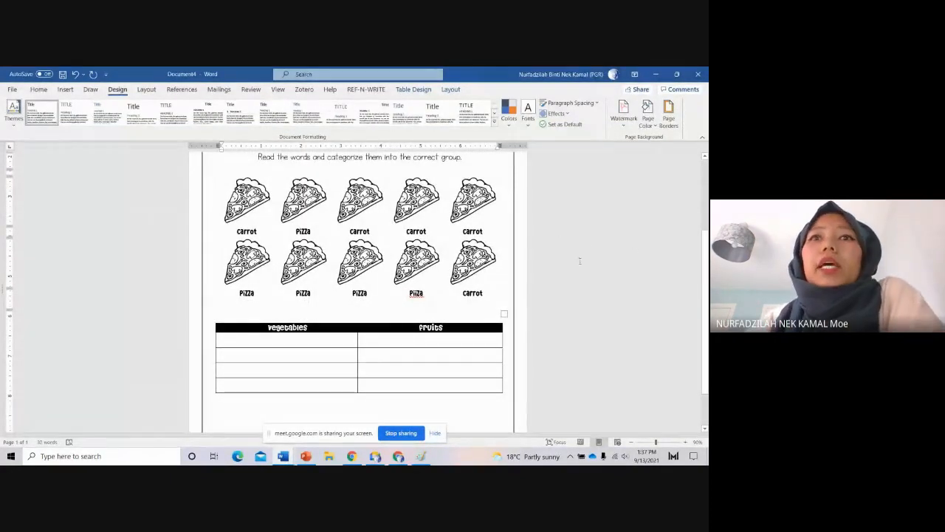
scroll(456, 379, down, 2)
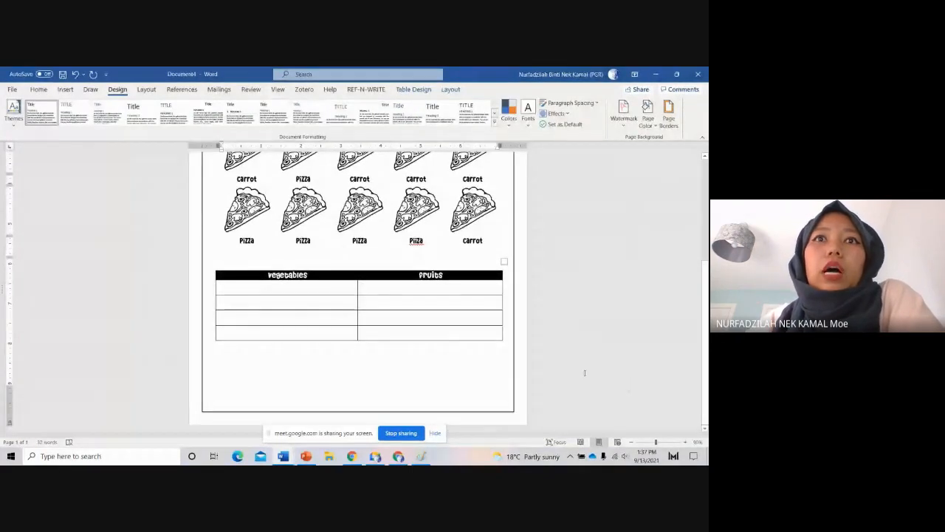
scroll(555, 329, up, 6)
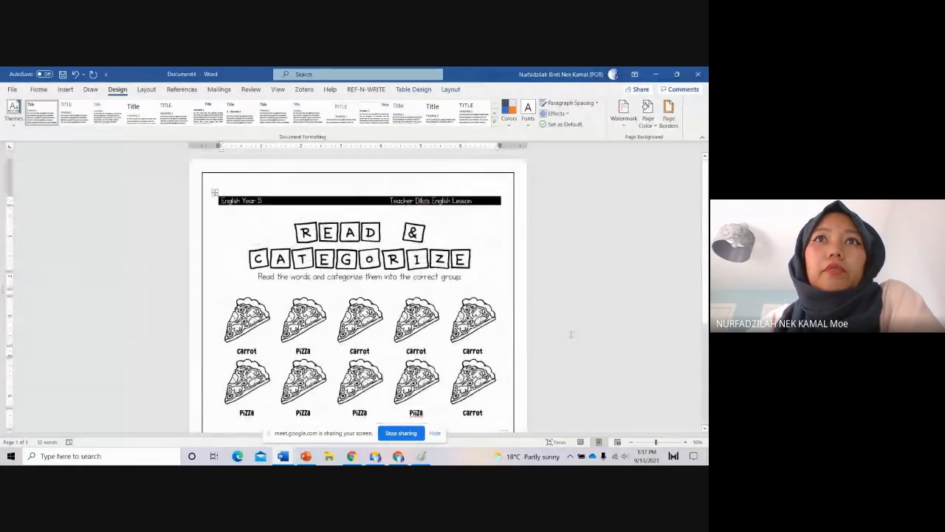
scroll(555, 329, down, 1)
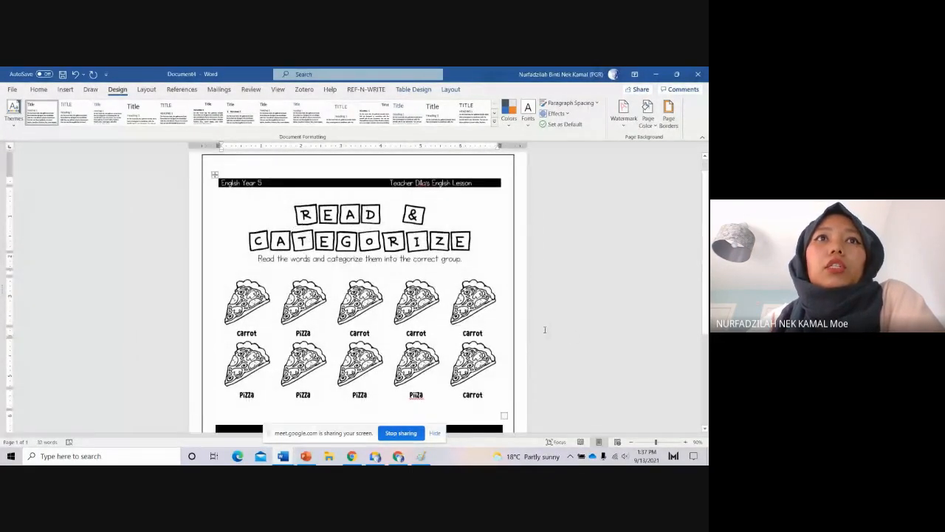
Step: Create a new blank document and insert a table with 5 columns and 8 rows
click(12, 89)
click(28, 131)
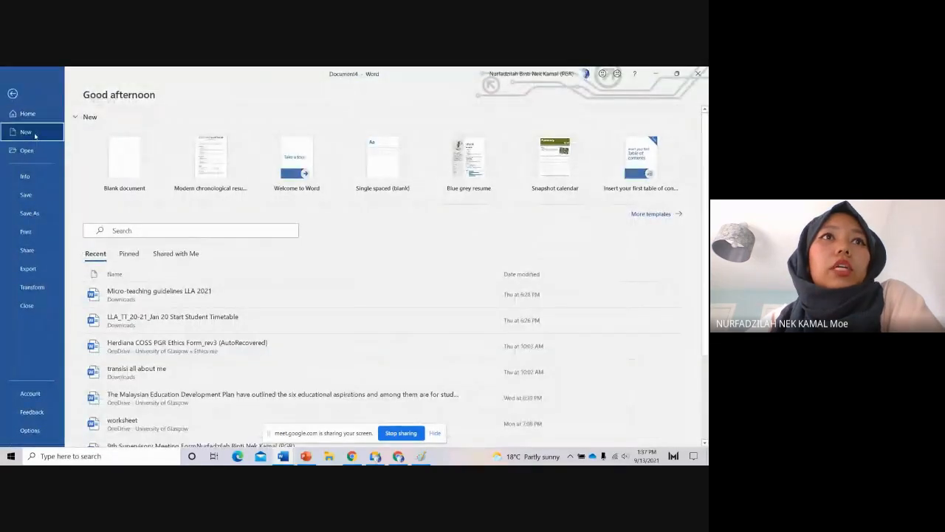
click(132, 168)
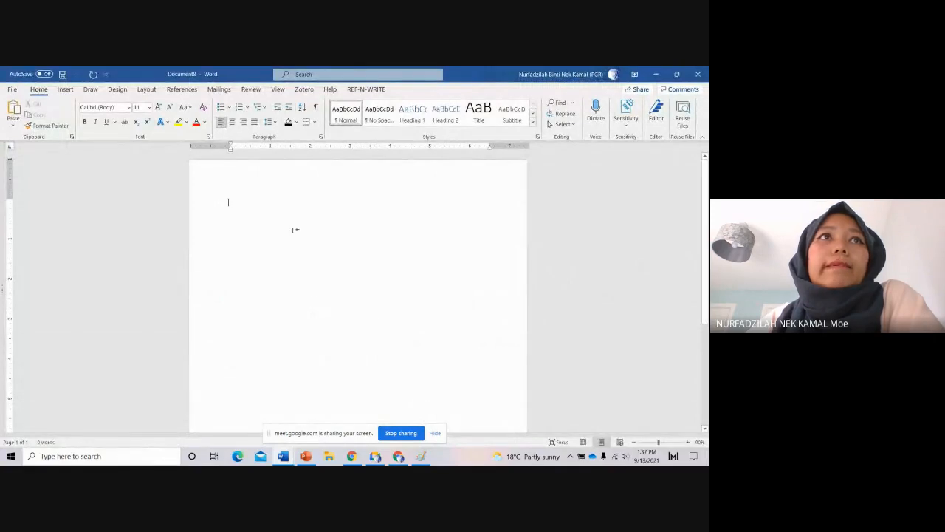
click(67, 91)
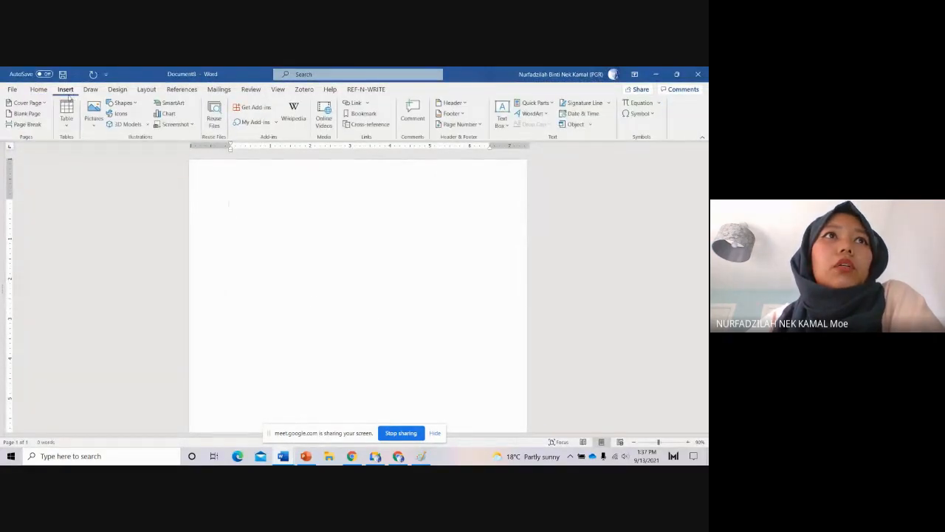
click(67, 113)
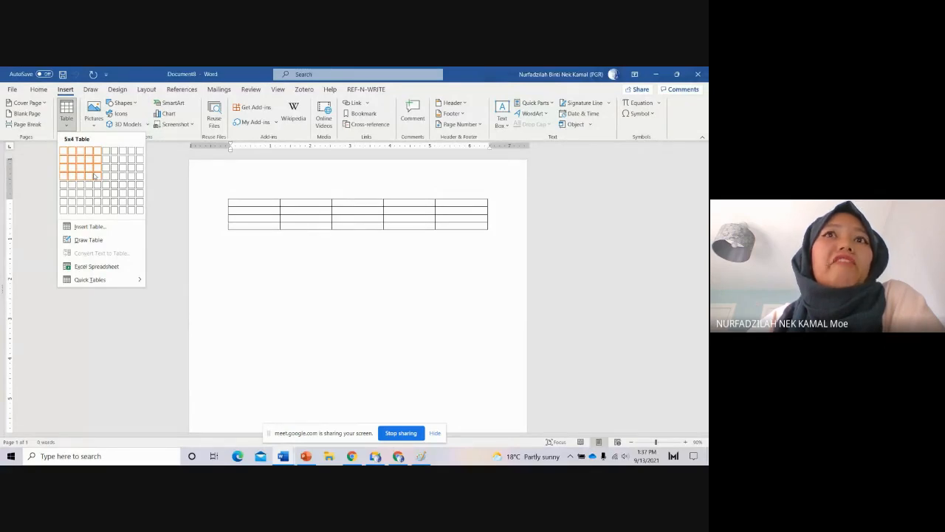
click(97, 210)
Step: Merge all five cells of the table's first row into one header cell
drag(259, 206, 480, 208)
right_click(461, 205)
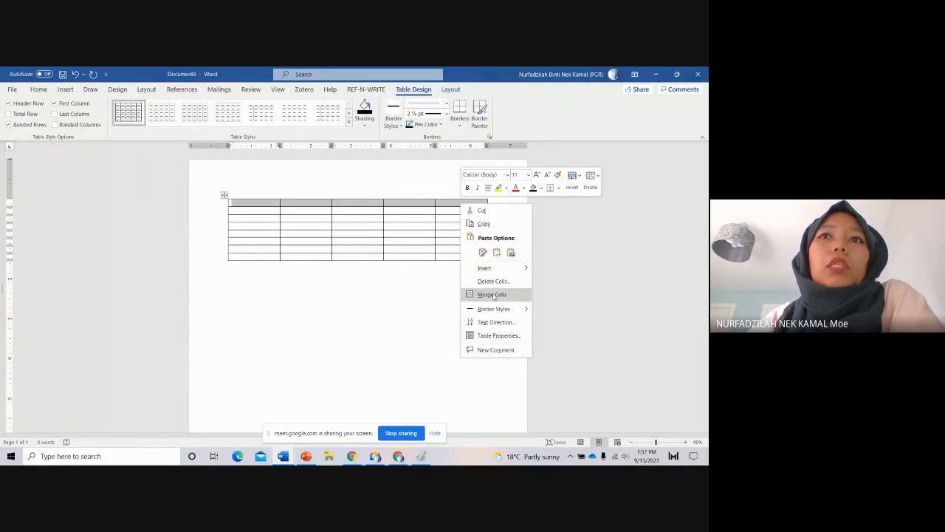
click(489, 294)
Step: Enter "English Year 2: Let's Play" in the merged header cell, followed by a few spaces and the teacher's name
click(417, 205)
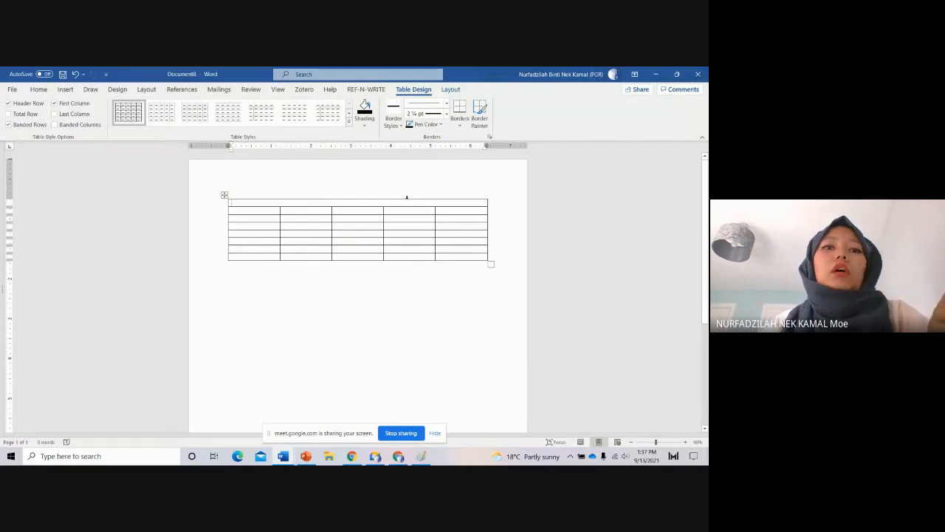
text(English year 2)
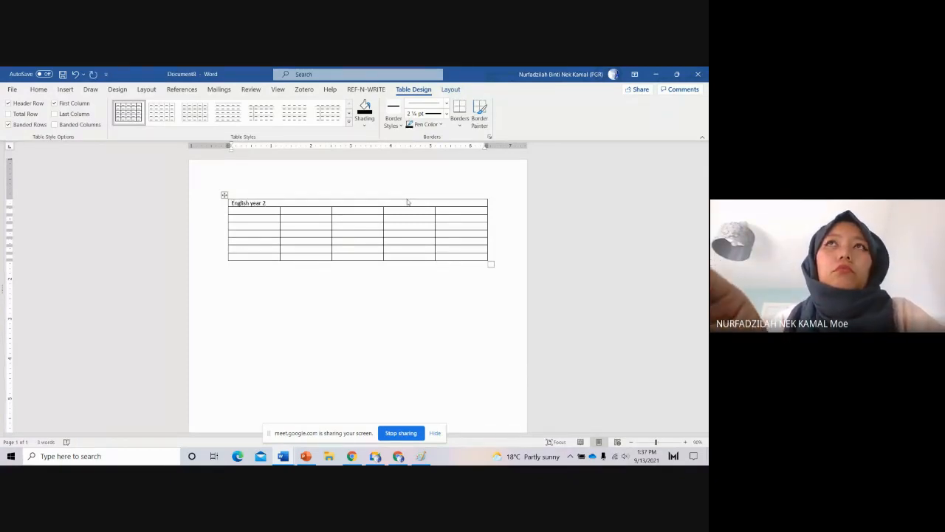
text(:)
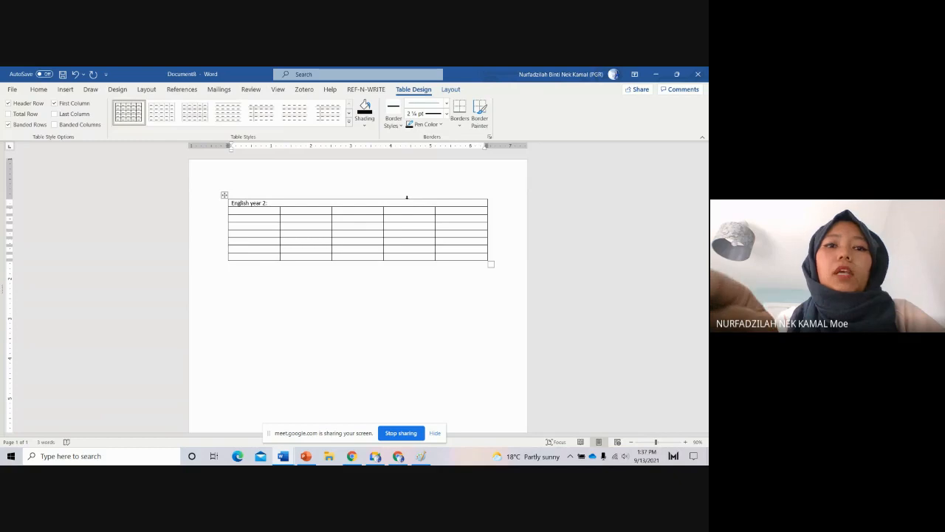
text(Let's Play)
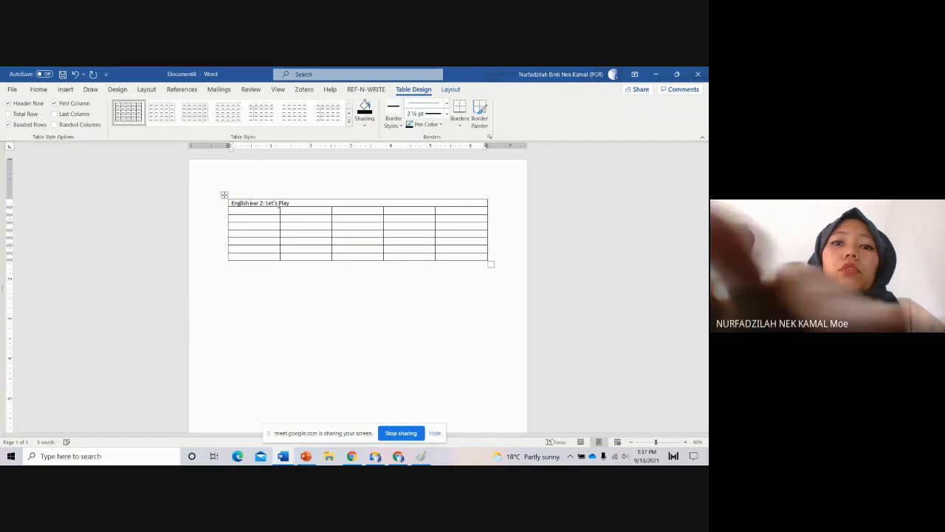
key(BackSpace)
text(Year)
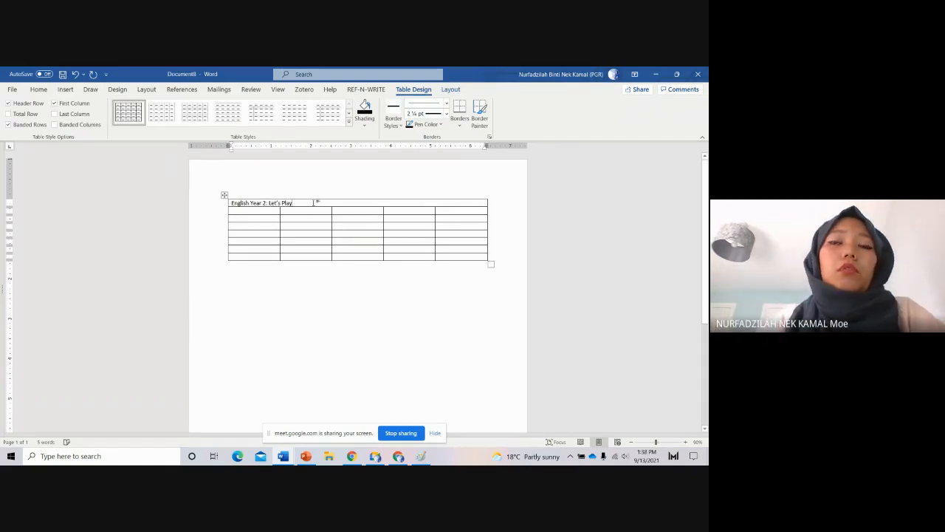
text( 2: Let's Play   Teac)
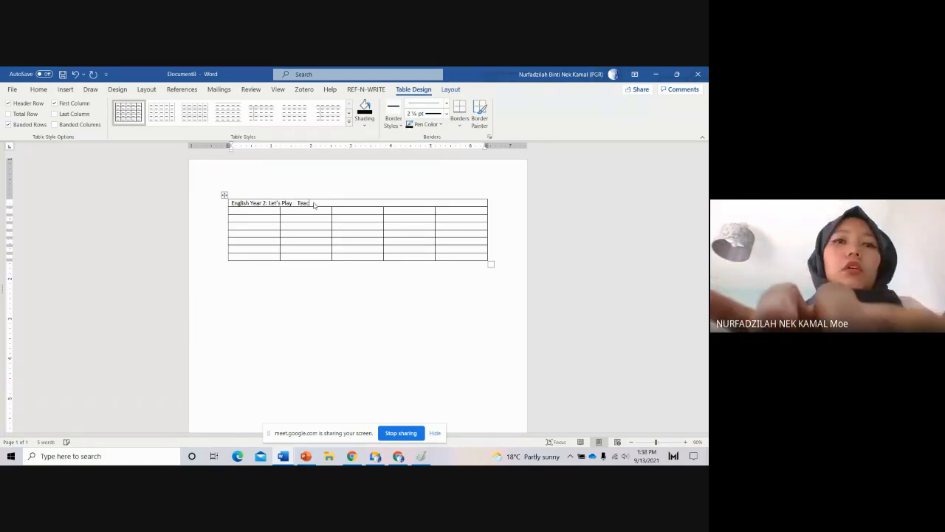
text(her Dilla)
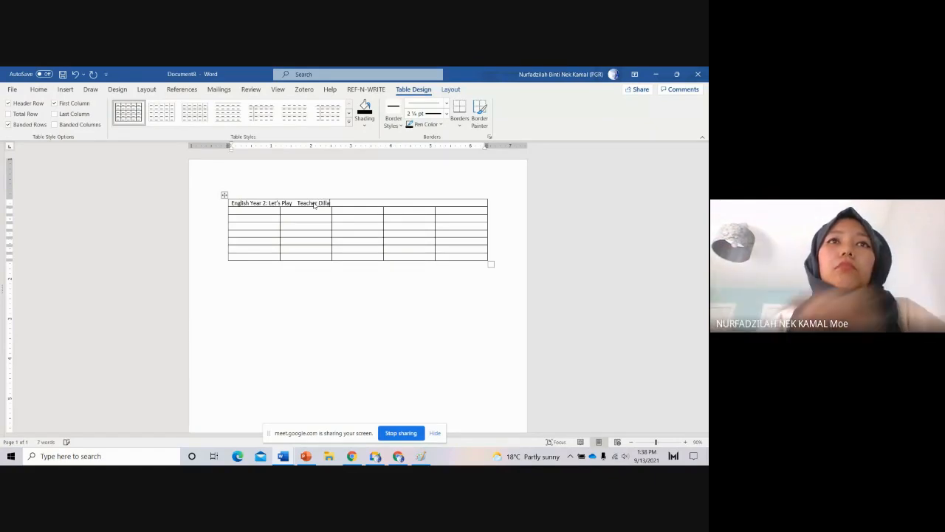
Step: Format the header text as centred SF Slapstick Comic Shaded at size 16 and widen the gap before the teacher's name
drag(230, 203, 338, 205)
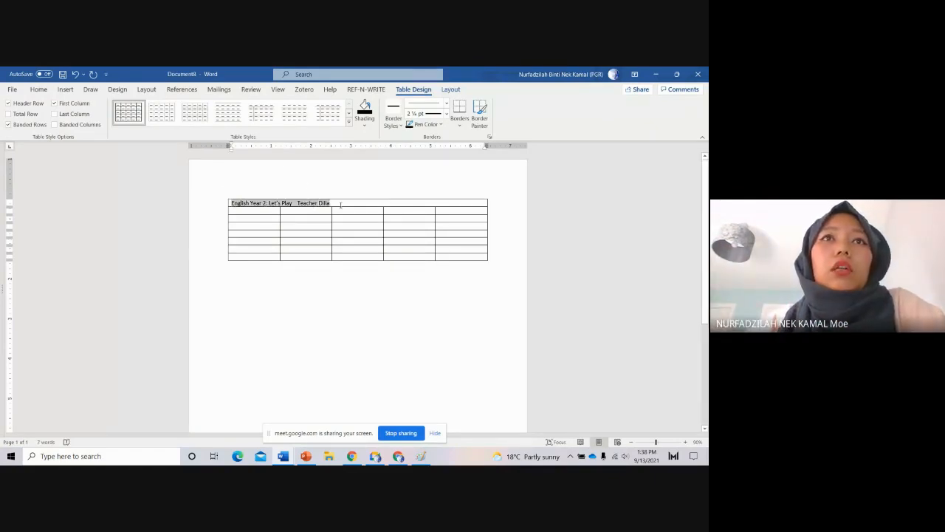
click(48, 92)
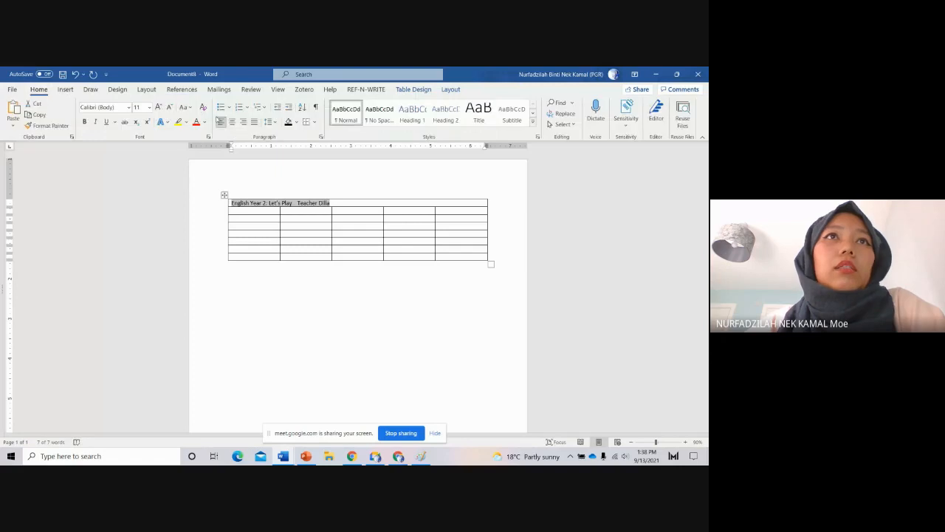
click(232, 122)
click(129, 108)
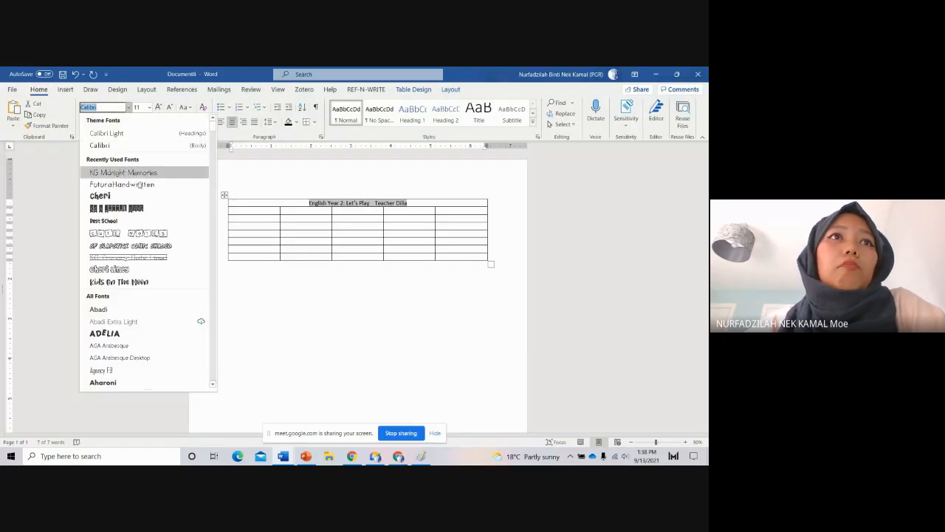
click(130, 245)
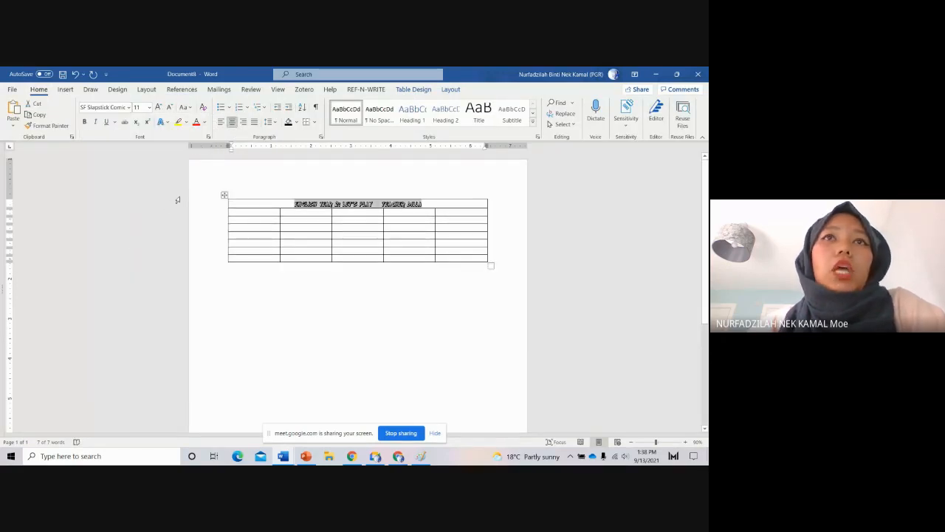
click(158, 107)
click(158, 107)
click(158, 107)
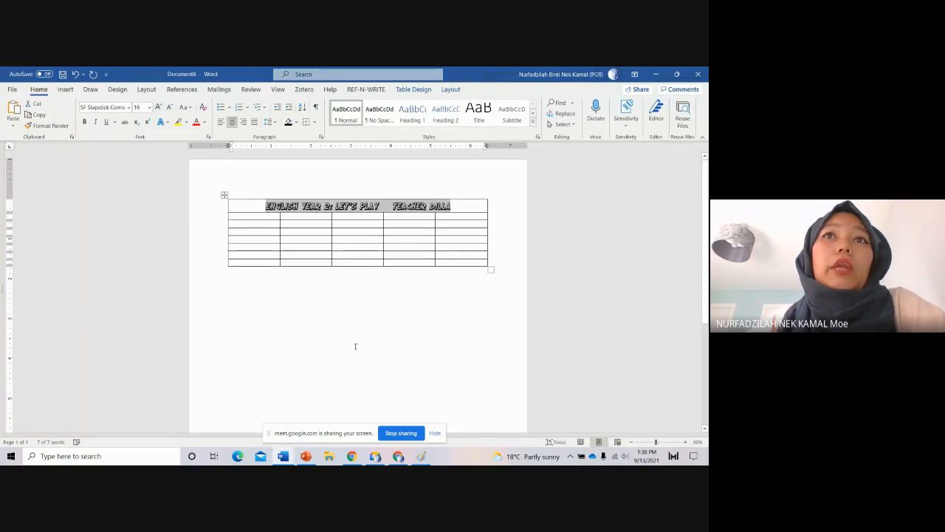
click(355, 344)
click(392, 208)
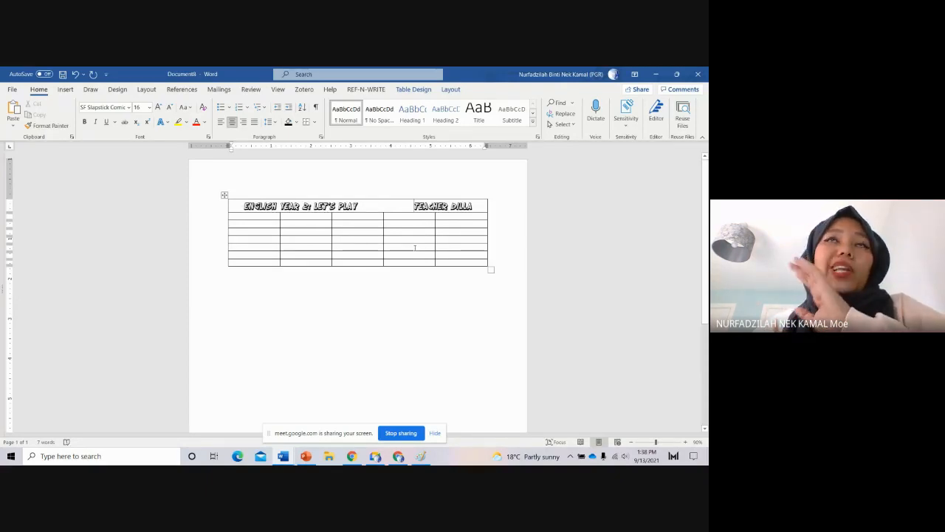
Step: Merge all cells of the table's second row into one cell
drag(276, 218, 440, 216)
right_click(439, 217)
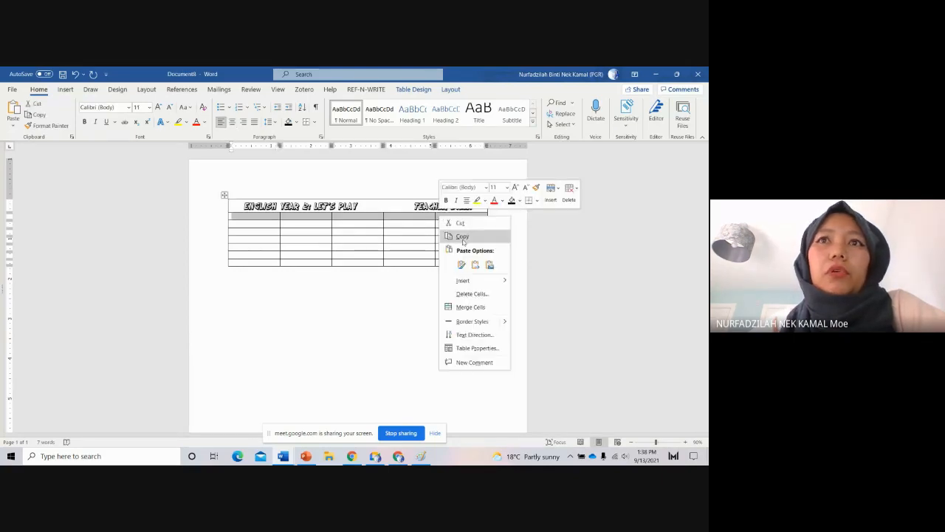
click(471, 306)
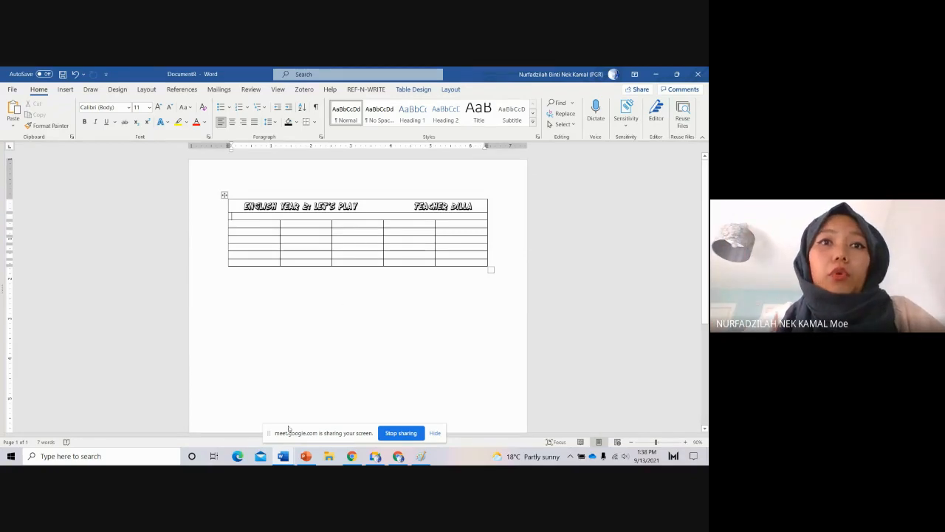
Step: Look at the Read & Categorize worksheet in Document4 as a reference for the title row
mouse_move(283, 455)
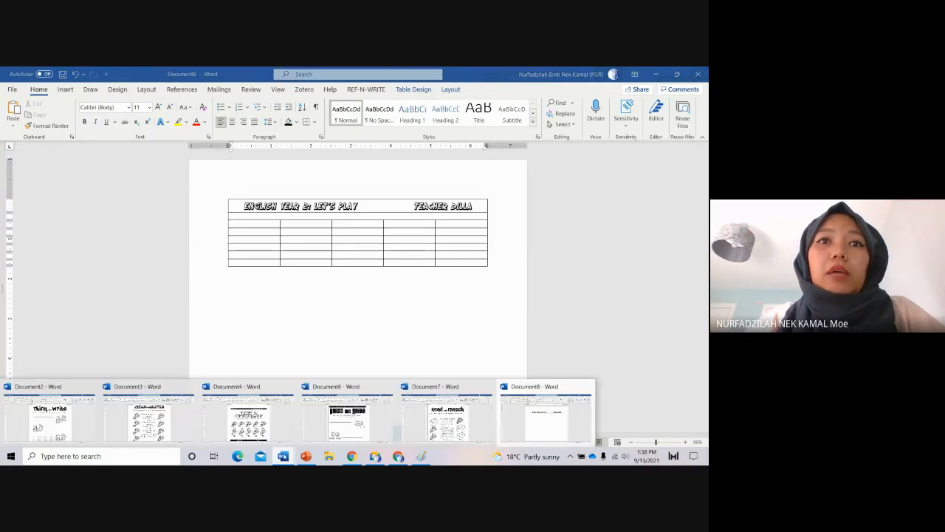
click(288, 425)
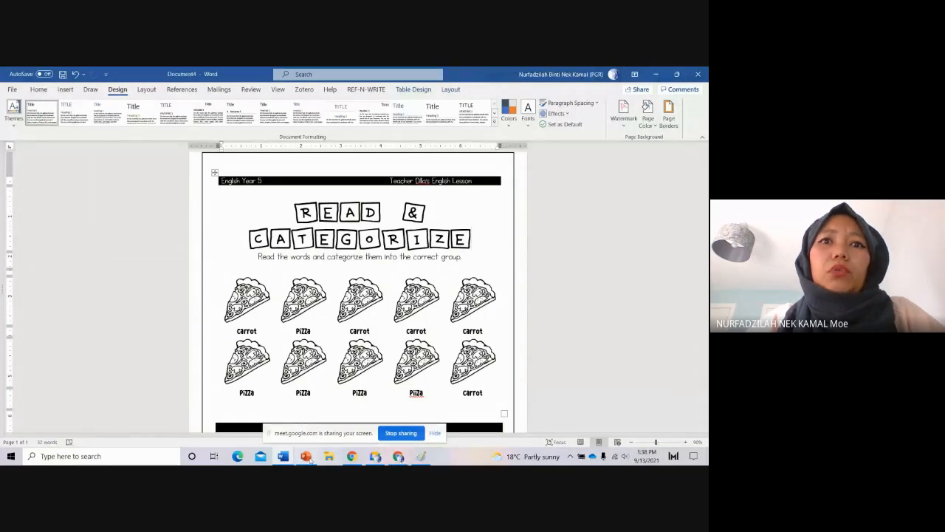
click(284, 457)
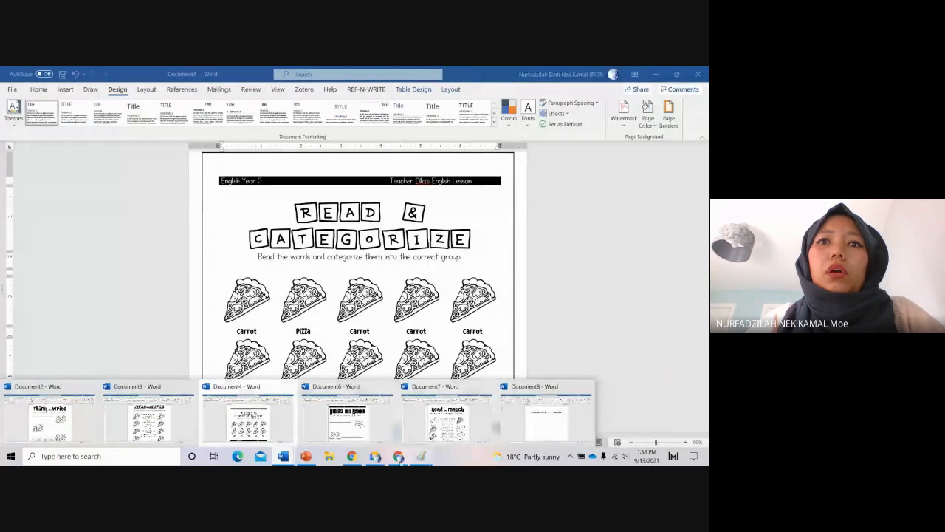
Step: Switch to the Google Meet call, mute all meeting participants and show the participant list
click(398, 456)
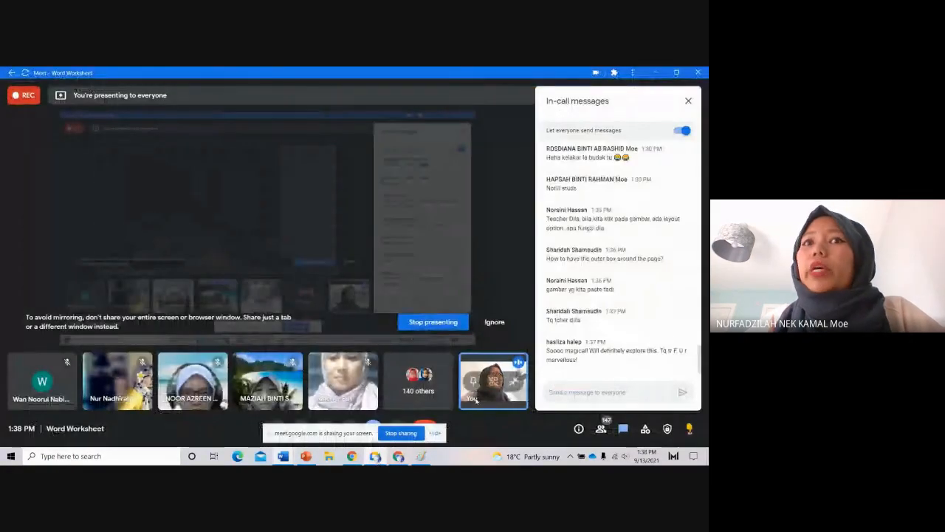
click(429, 420)
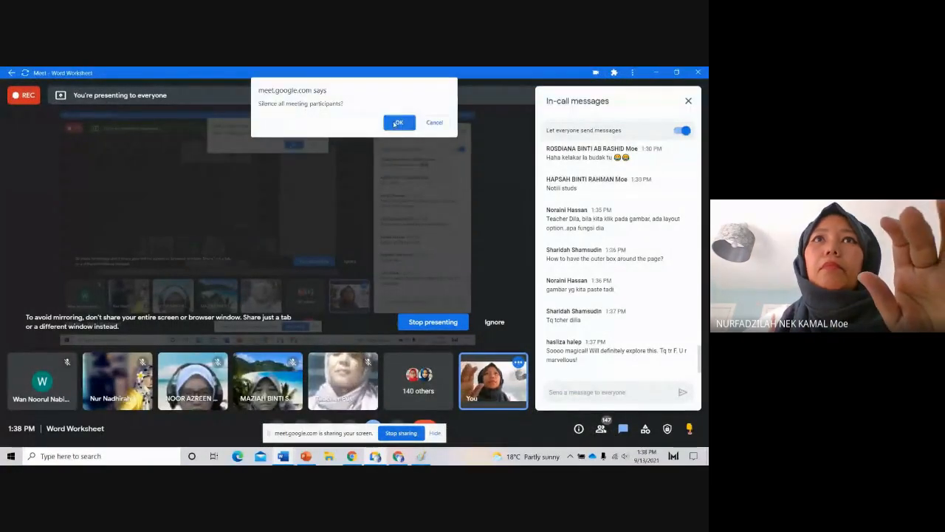
click(397, 123)
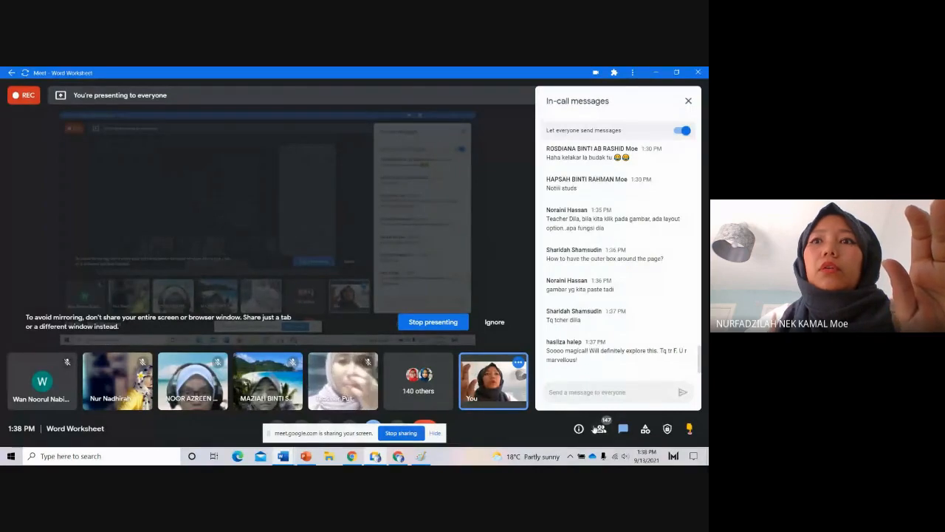
click(599, 428)
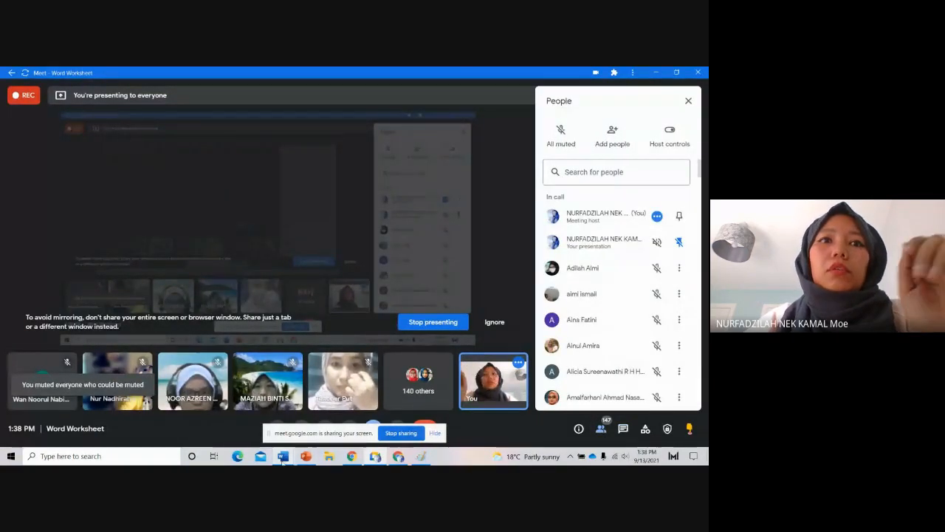
Step: Return to Document8 in Word and enter "Read and Group" in the merged second row
mouse_move(283, 458)
mouse_move(256, 441)
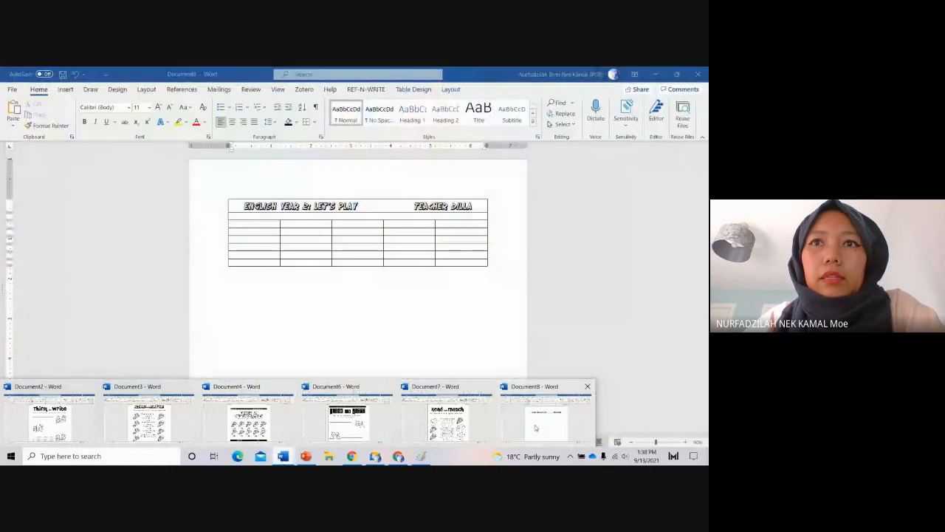
click(546, 418)
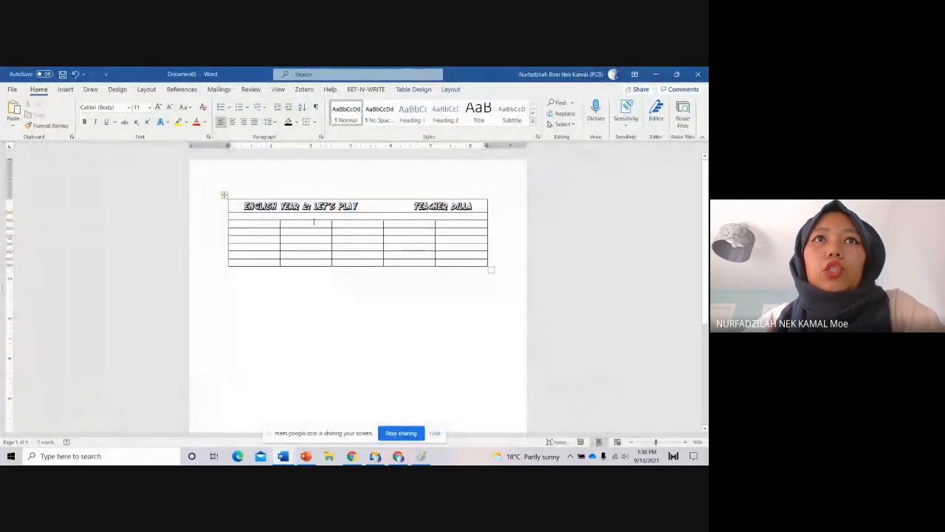
text(rea)
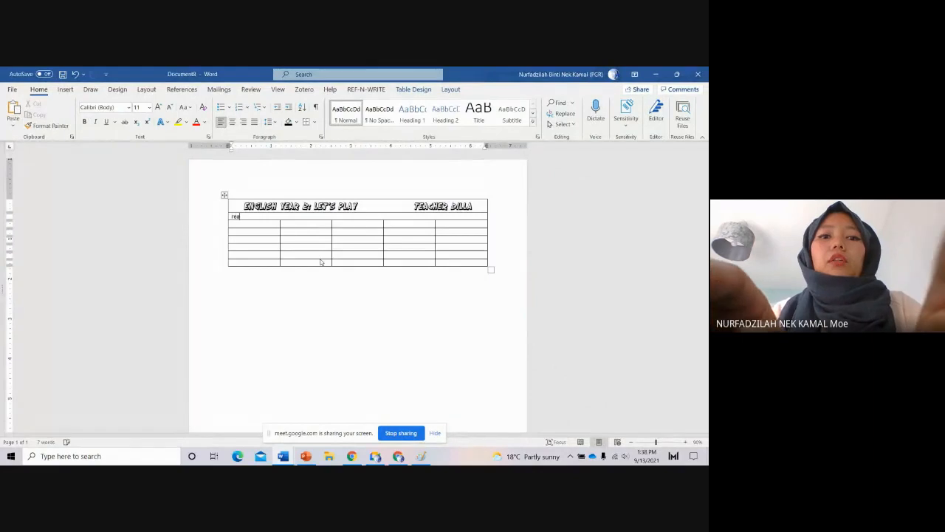
text(d and)
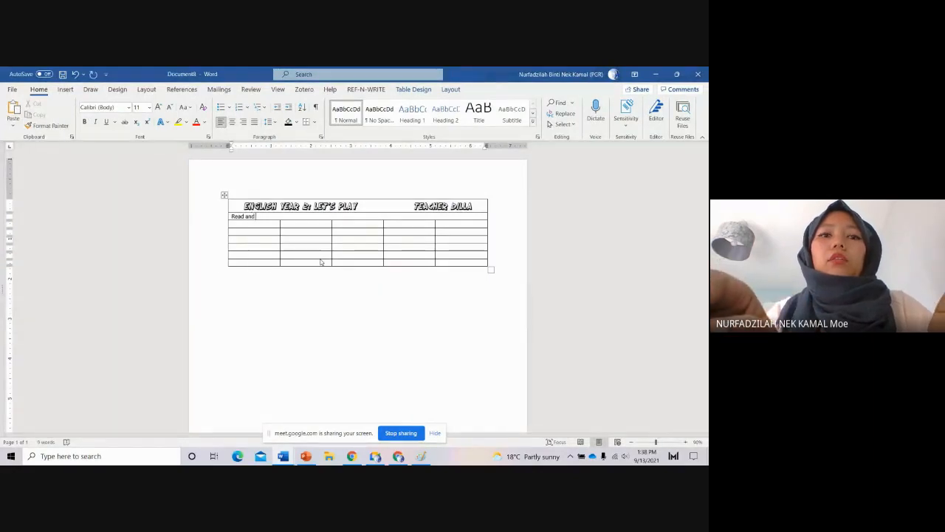
text( group)
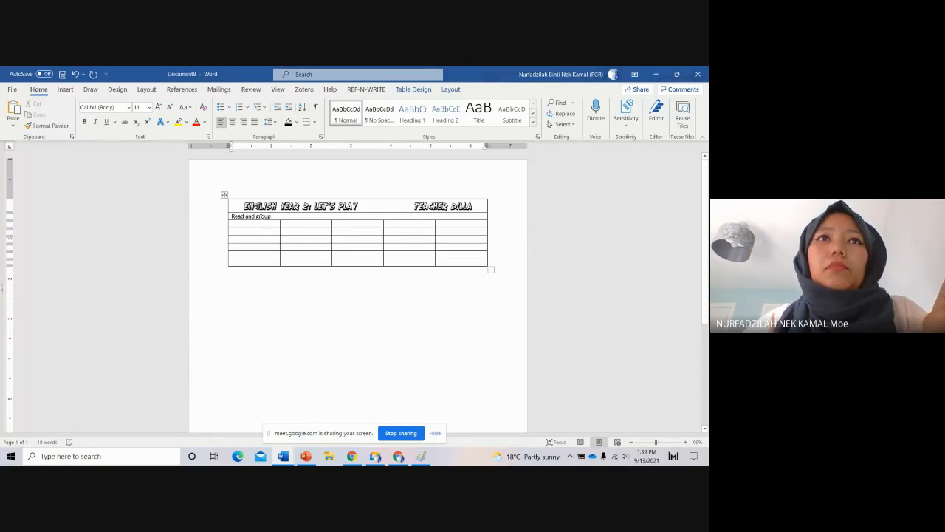
key(BackSpace)
key(BackSpace)
key(BackSpace)
key(BackSpace)
key(BackSpace)
text(Group)
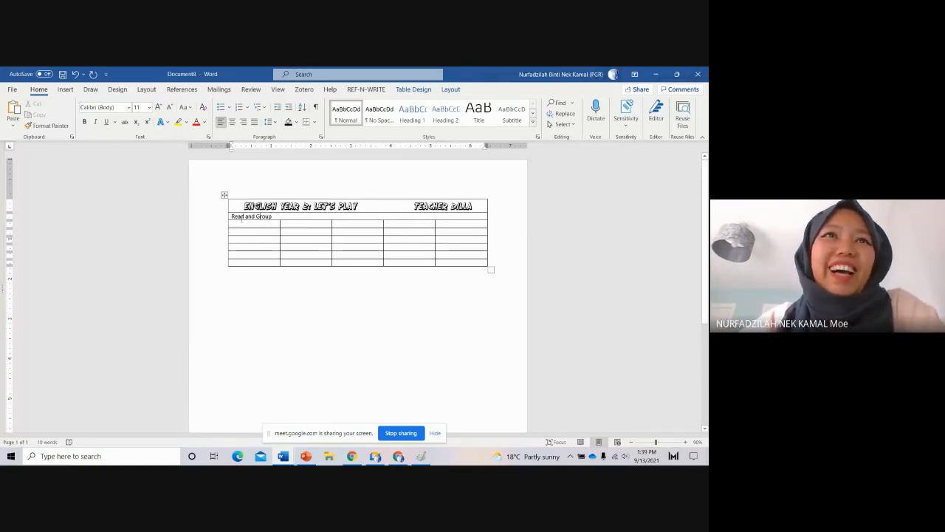
Step: Centre the "Read and Group" title in its cell and set its font to ADELIA
key(shift+Home)
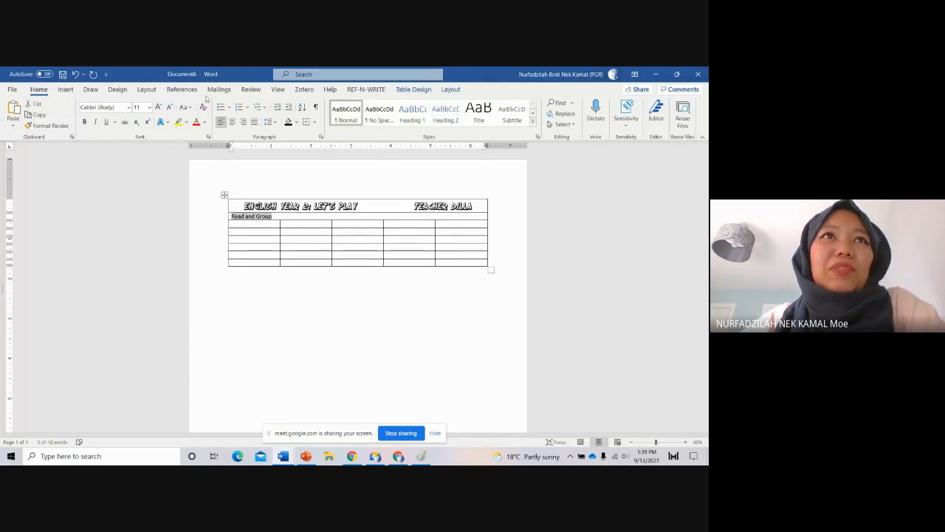
click(232, 123)
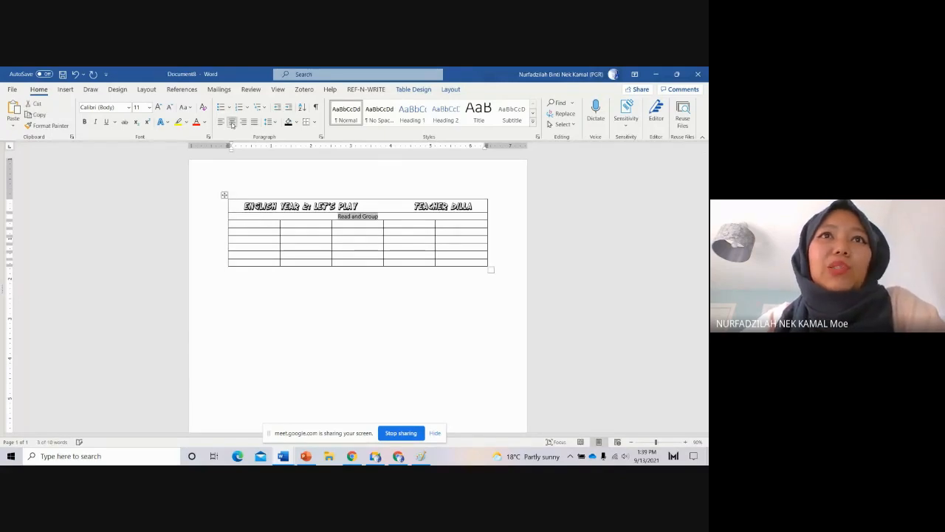
click(129, 107)
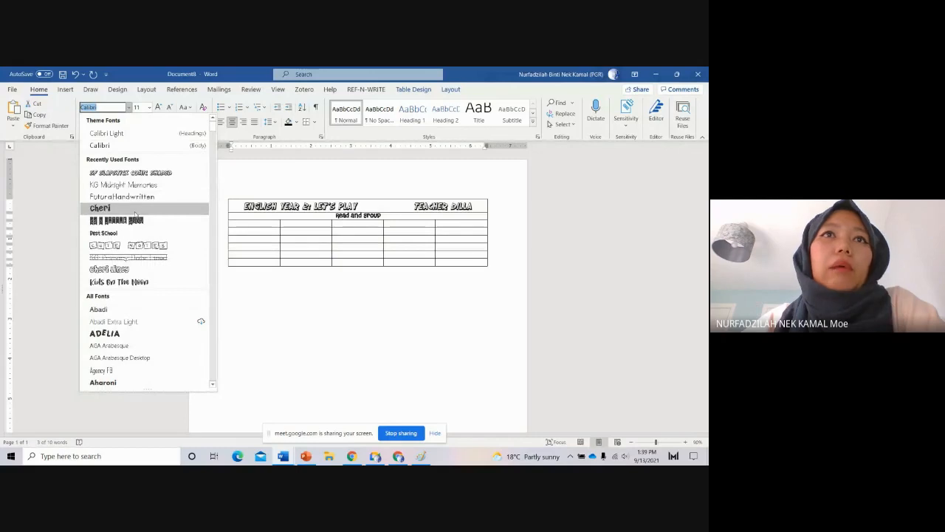
scroll(164, 252, down, 1)
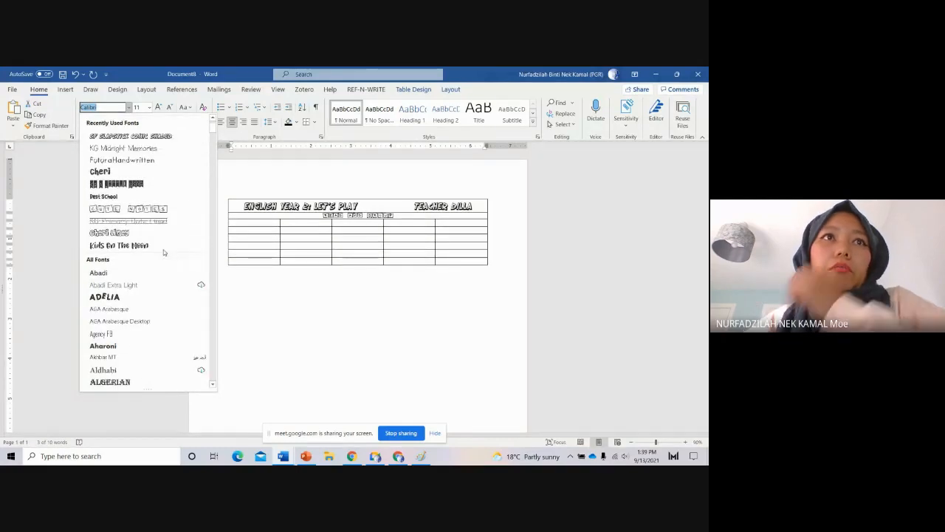
click(104, 296)
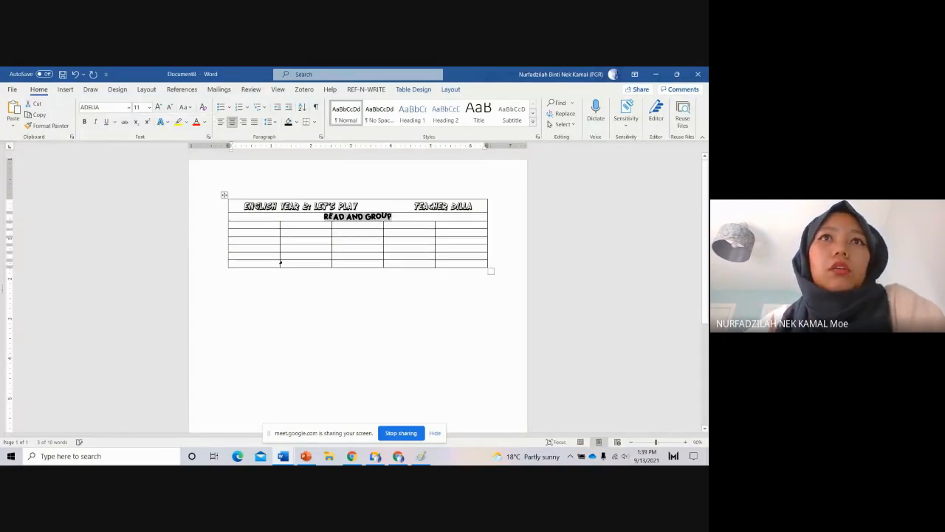
Step: Set the font size of the "Read and Group" title to 36 so it stays on one line
click(158, 107)
click(158, 107)
click(158, 107)
click(158, 107)
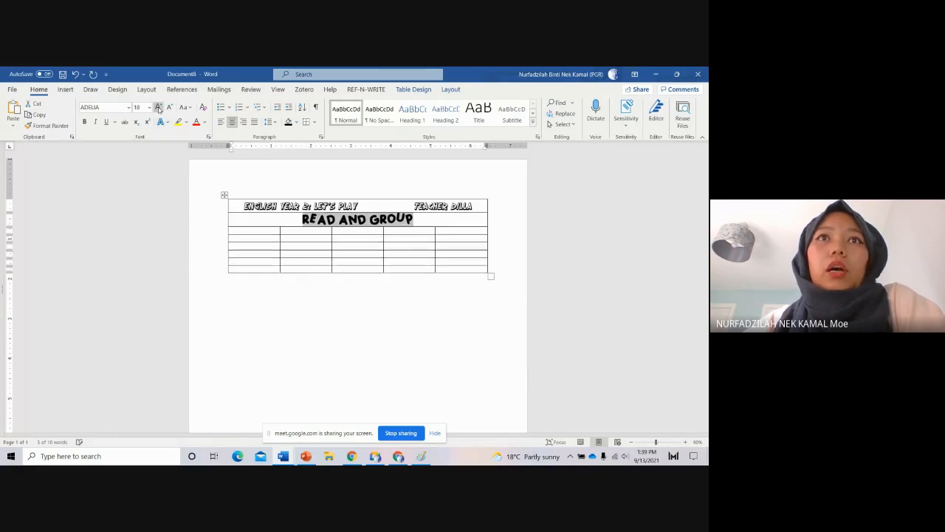
click(159, 108)
click(158, 107)
click(158, 107)
click(158, 107)
click(158, 108)
click(158, 107)
click(158, 107)
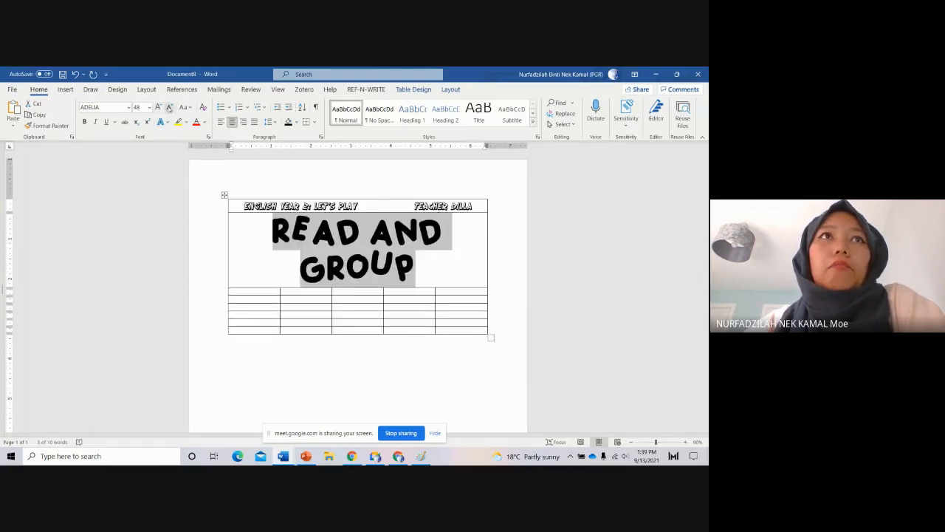
click(169, 107)
Step: Reduce only the word "AND" in the title to font size 12
drag(320, 227, 376, 229)
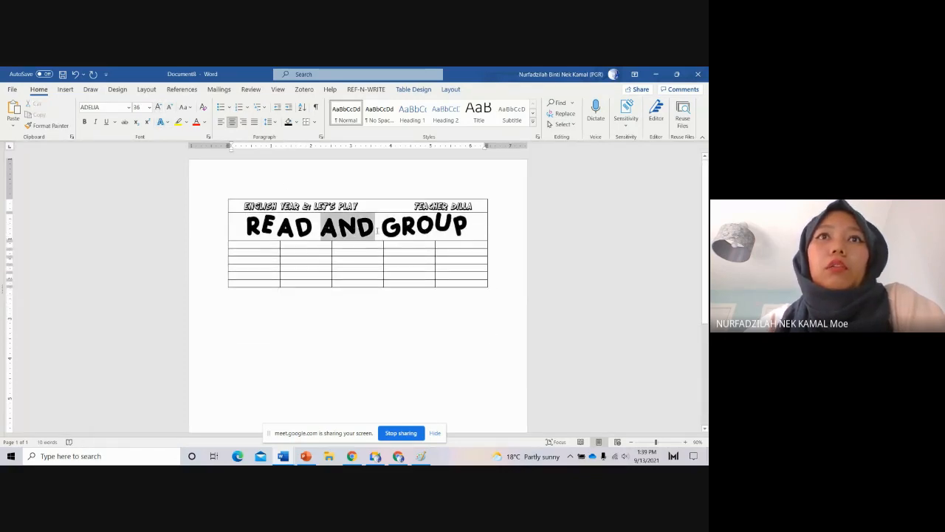
click(169, 108)
click(169, 107)
click(169, 107)
click(169, 107)
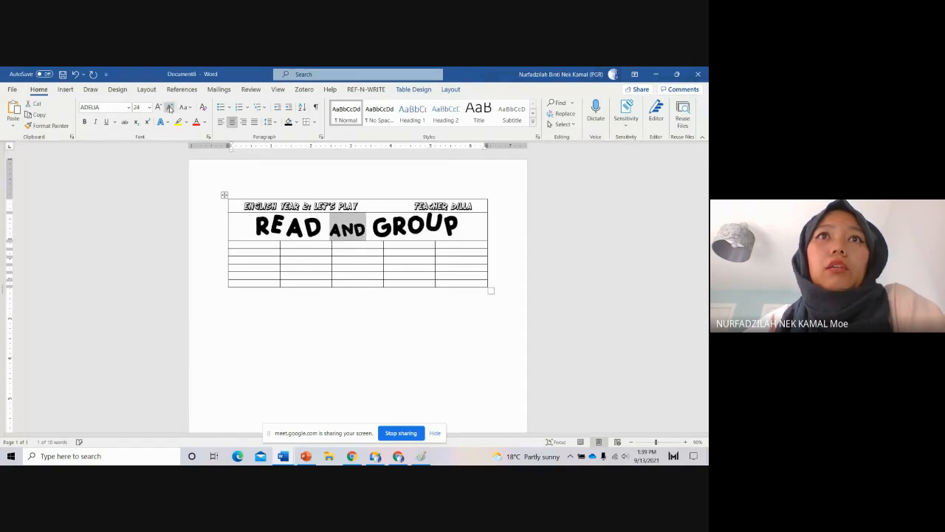
click(169, 107)
click(169, 107)
click(169, 107)
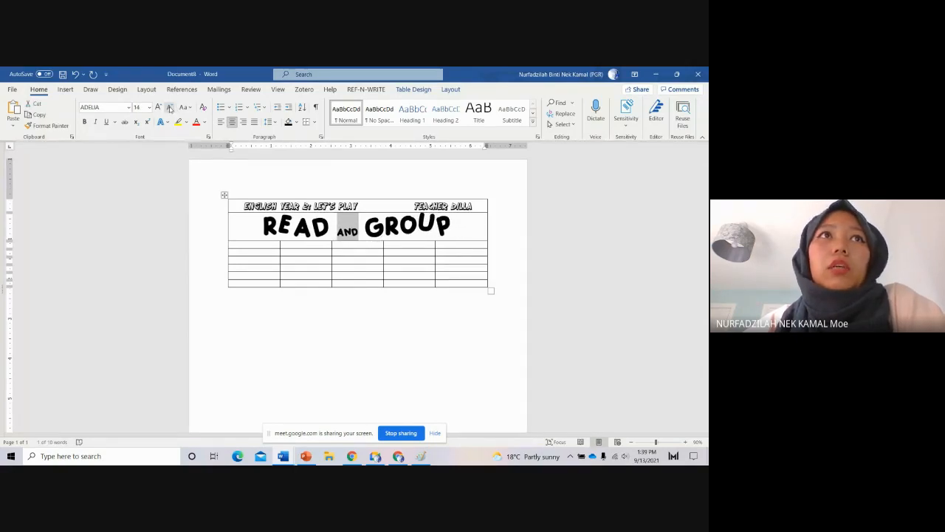
click(169, 107)
Step: Enlarge the whole "Read and Group" title by one font size step, keeping "AND" smaller than the other words
drag(264, 229, 431, 232)
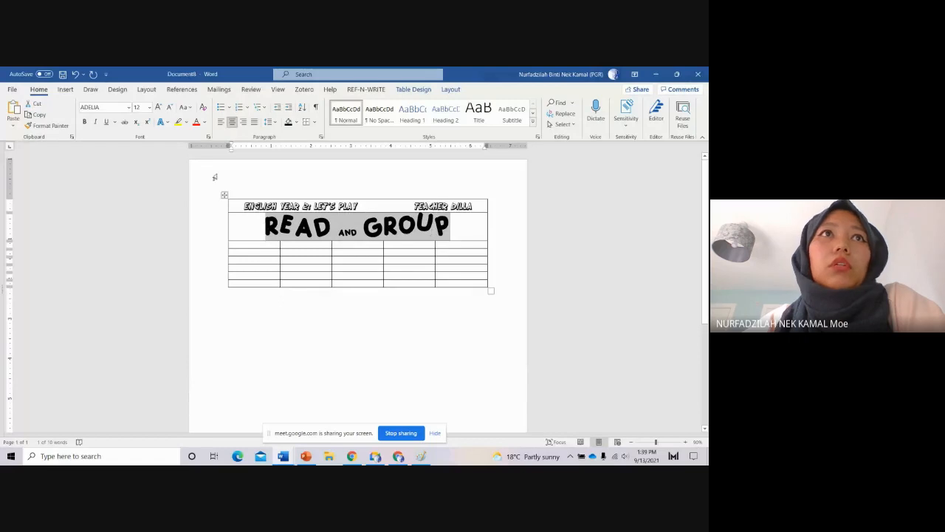
click(159, 108)
click(160, 107)
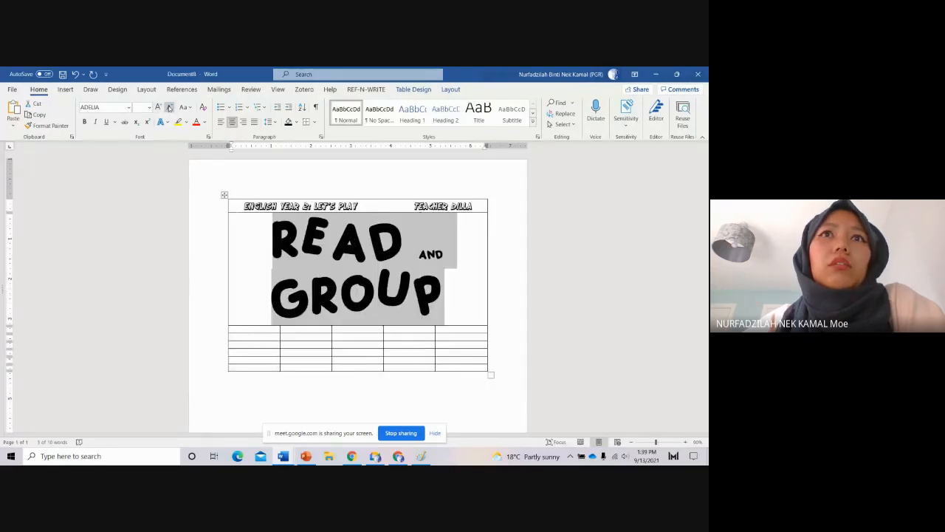
click(170, 107)
Step: Widen the table by extending its right edge further toward the page edge
drag(486, 146, 499, 146)
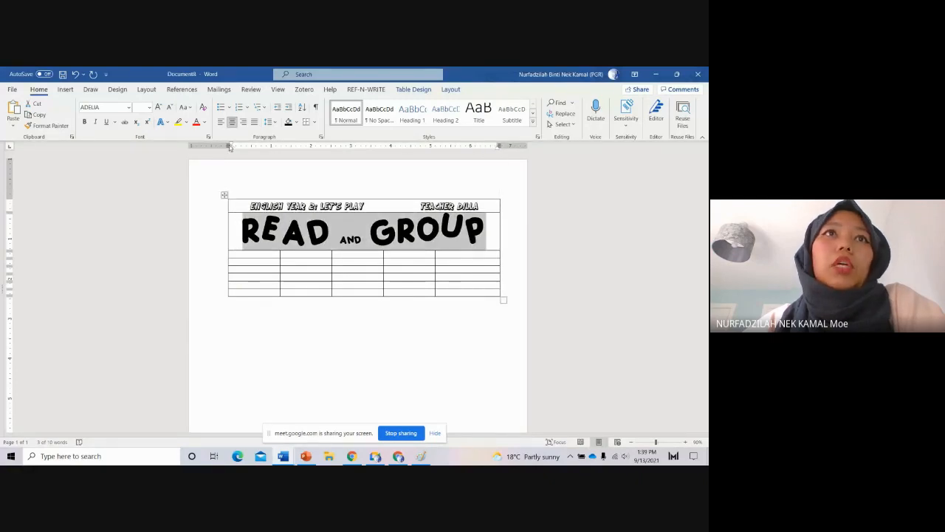
Step: Move the worksheet table's left edge outward past the page margin and widen its last column toward the right page edge
drag(229, 146, 213, 146)
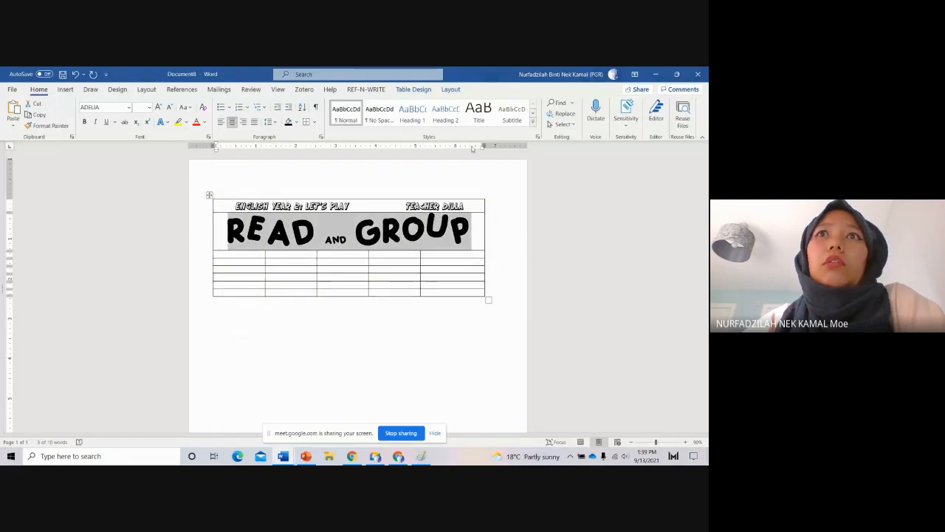
drag(482, 146, 502, 147)
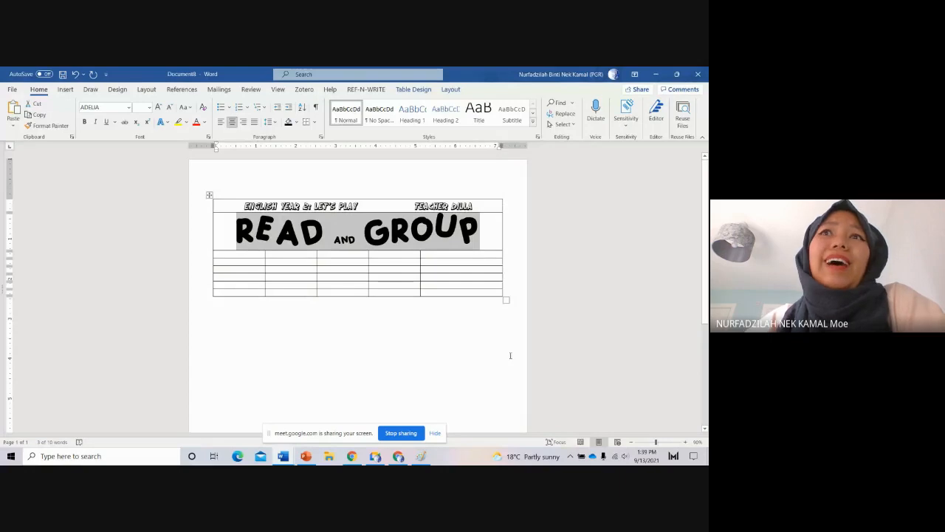
click(596, 279)
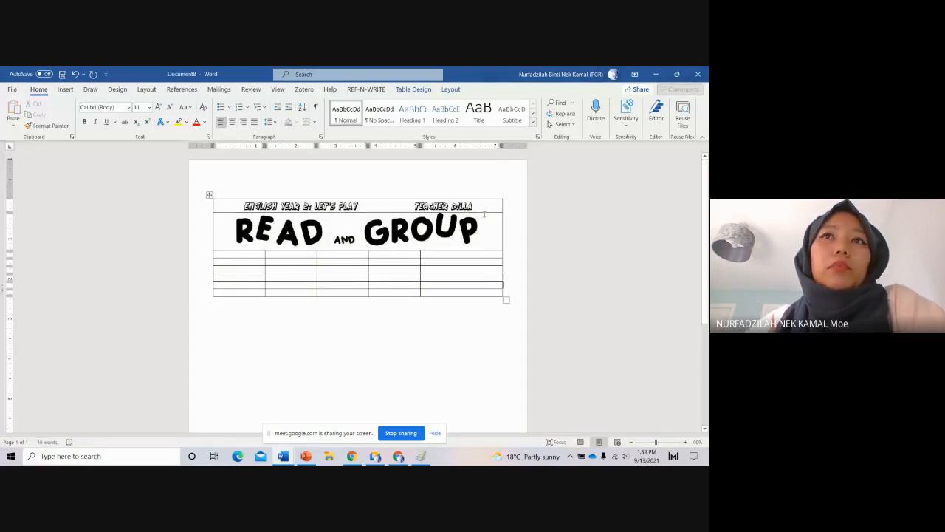
scroll(354, 320, down, 2)
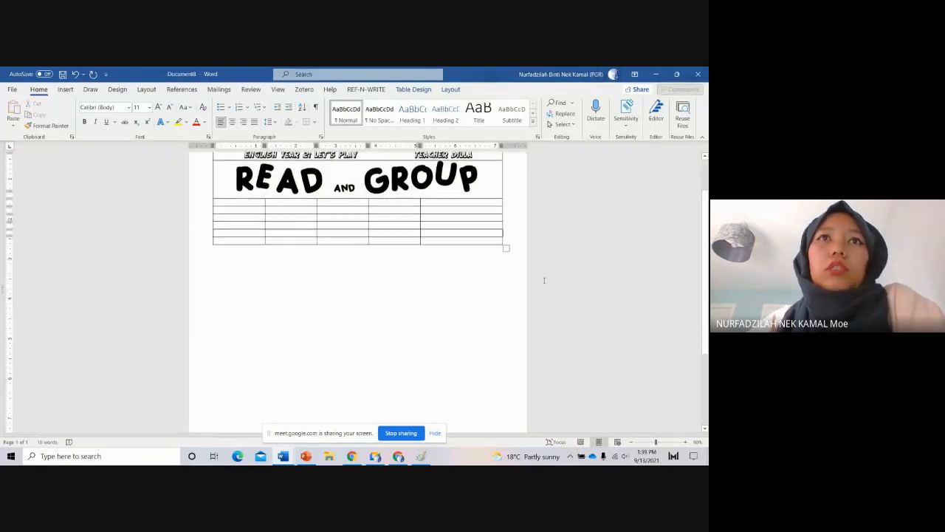
scroll(665, 306, up, 2)
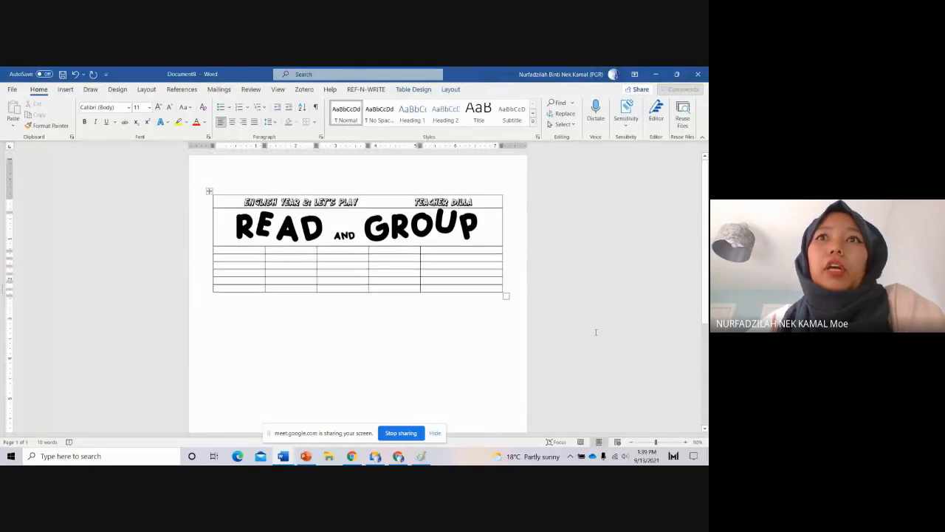
Step: Merge the cells of the row directly beneath the READ AND GROUP title into one cell
click(576, 321)
drag(364, 254, 452, 254)
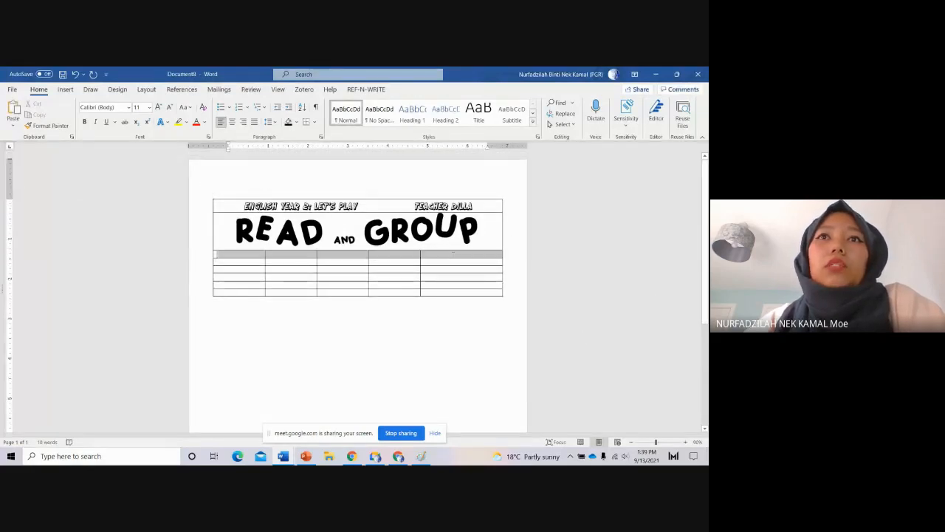
right_click(453, 254)
click(487, 345)
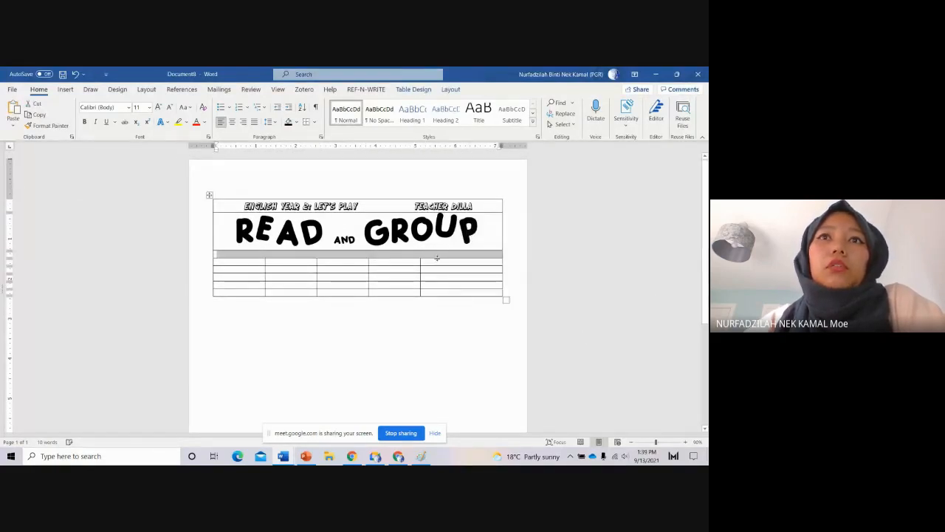
Step: Enter "Read the words and group them in the correct category." in the merged row beneath the title
click(436, 257)
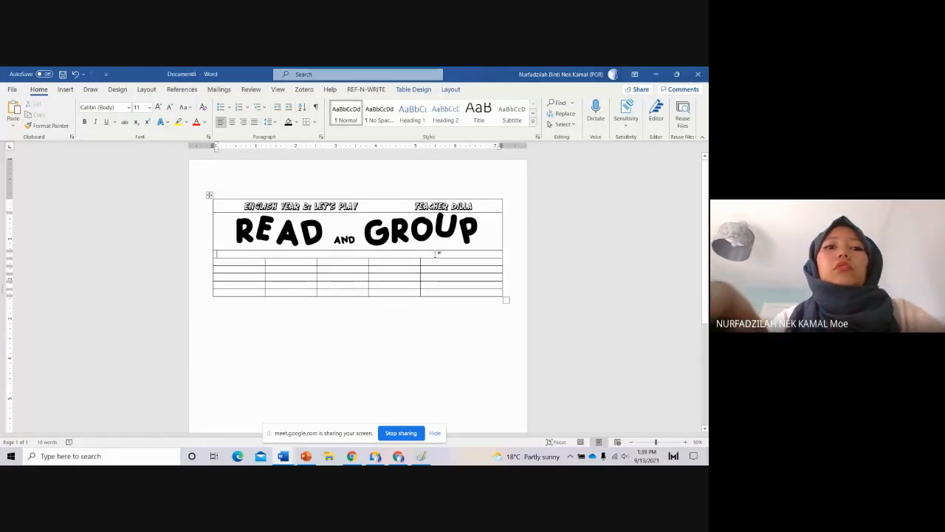
text(Read the)
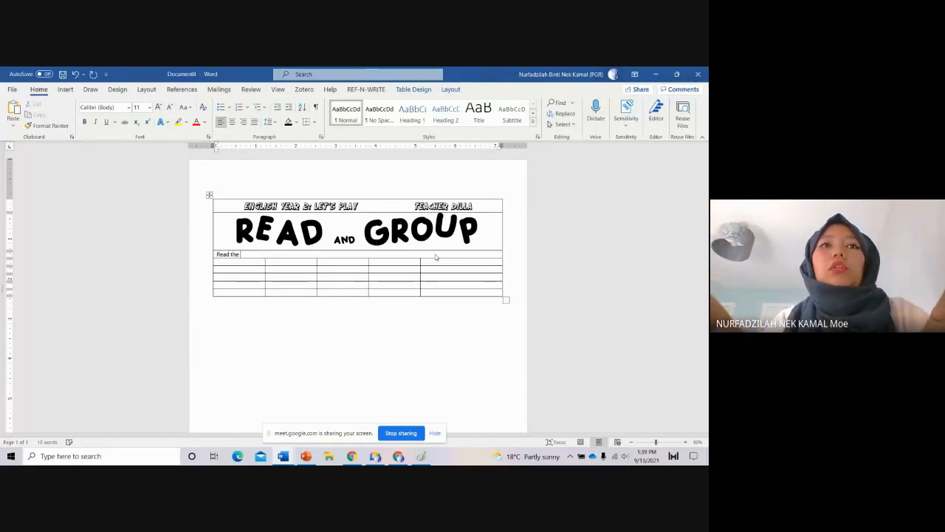
text( words and)
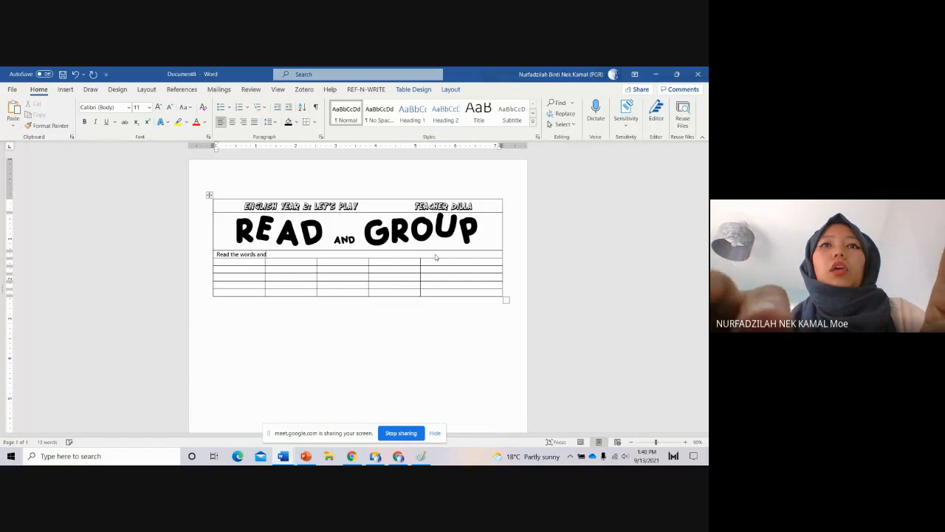
text( group the)
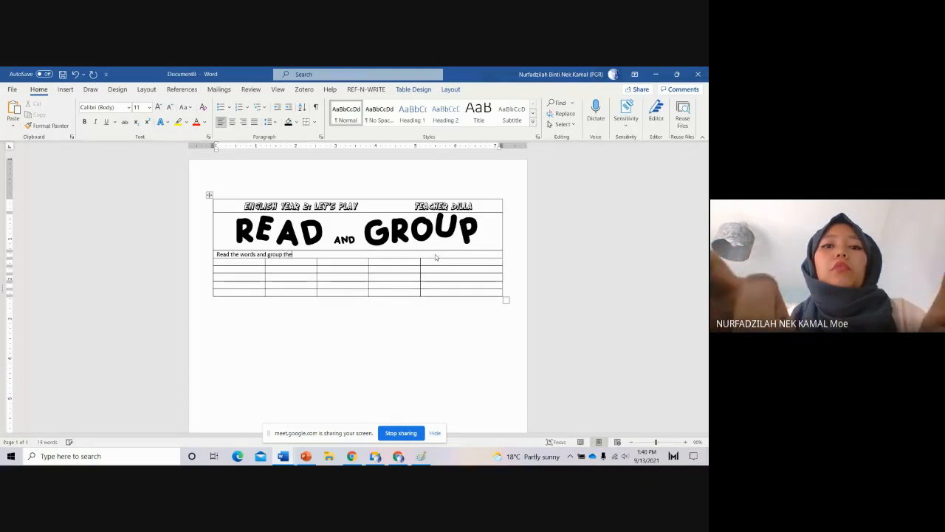
text(m in the)
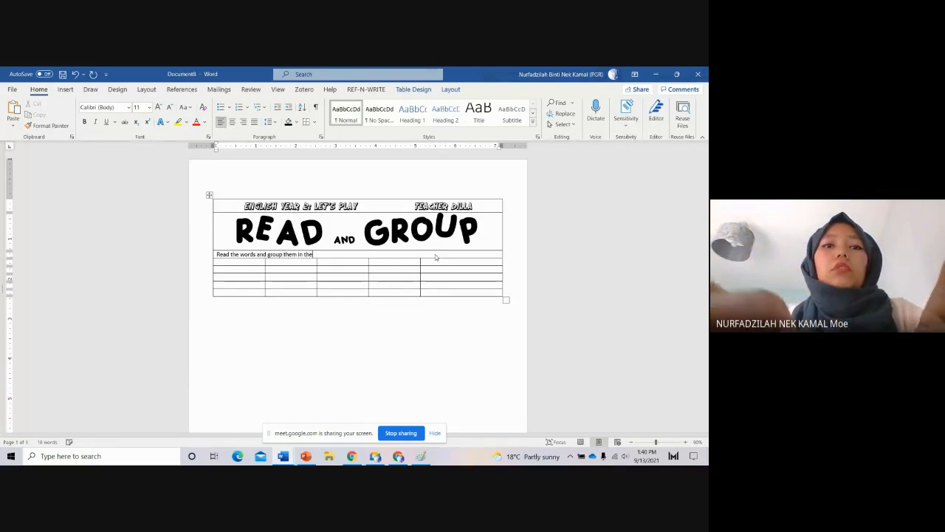
text( correct cate)
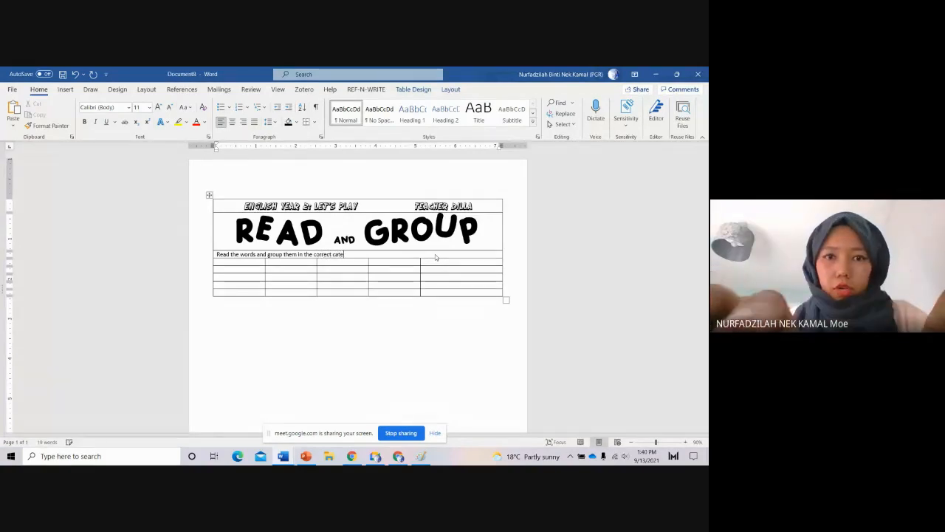
text(gory.)
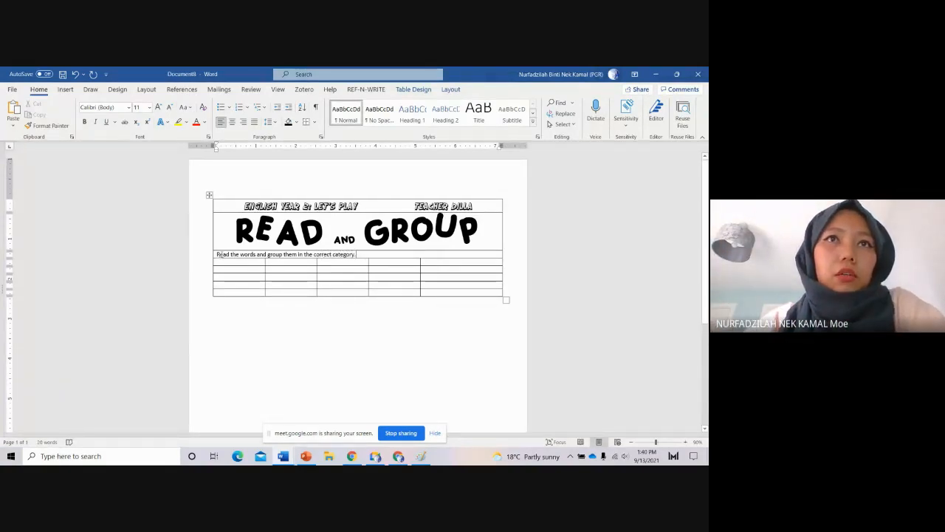
Step: Centre the instruction sentence and format it in KG Midnight Memories at size 22
drag(220, 254, 343, 261)
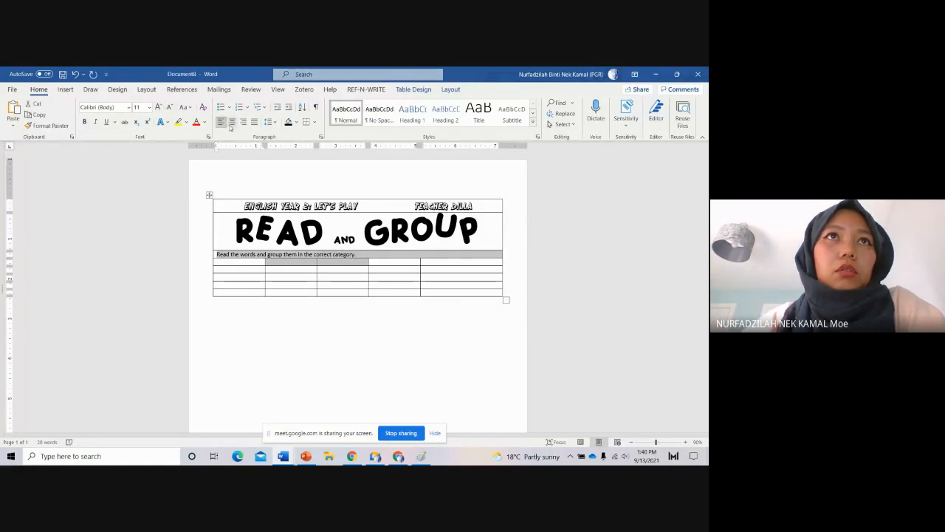
click(231, 123)
click(128, 107)
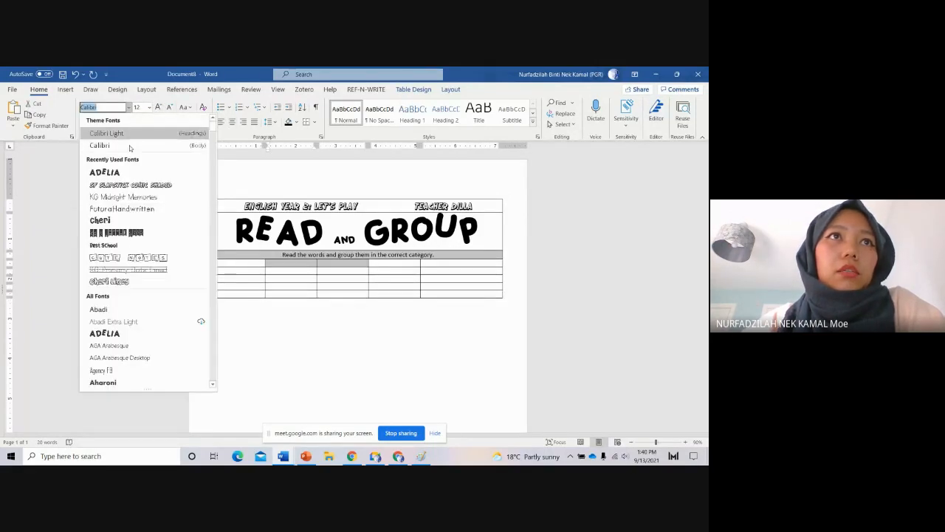
click(141, 199)
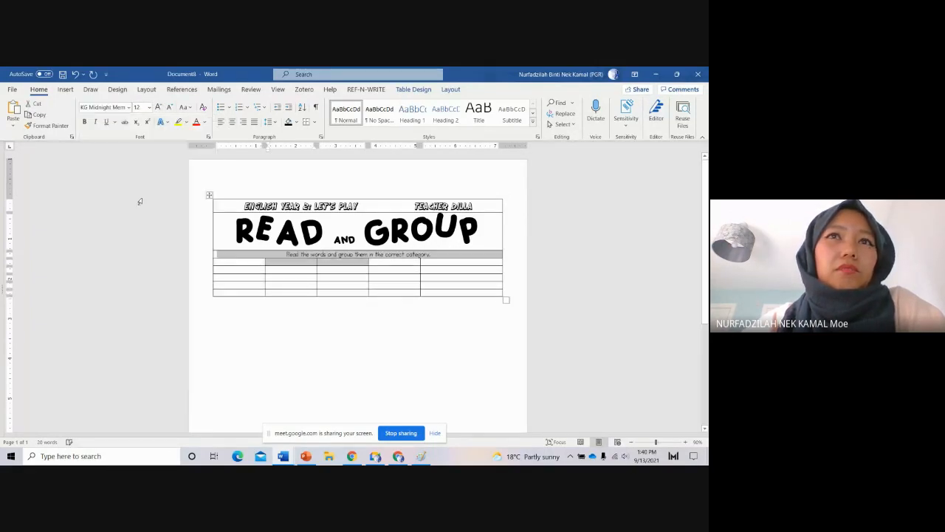
click(158, 107)
click(158, 107)
click(158, 107)
click(158, 108)
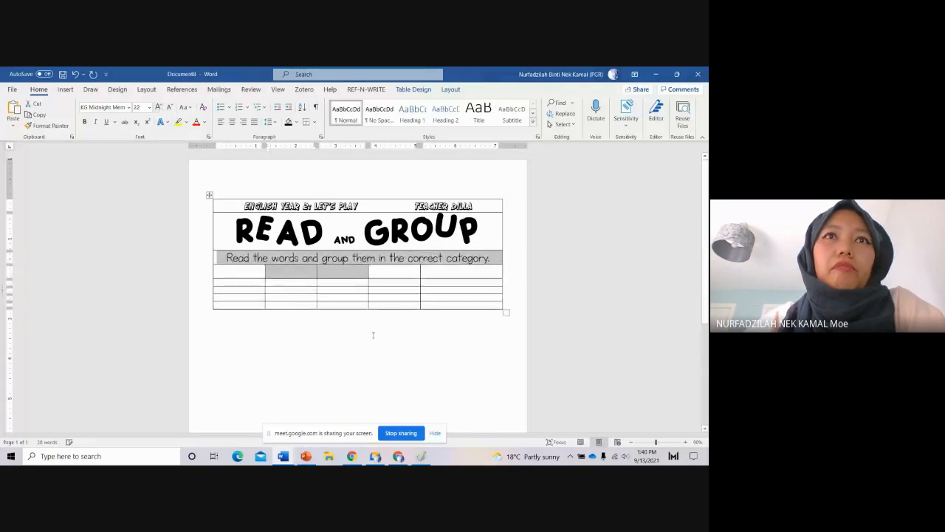
click(374, 336)
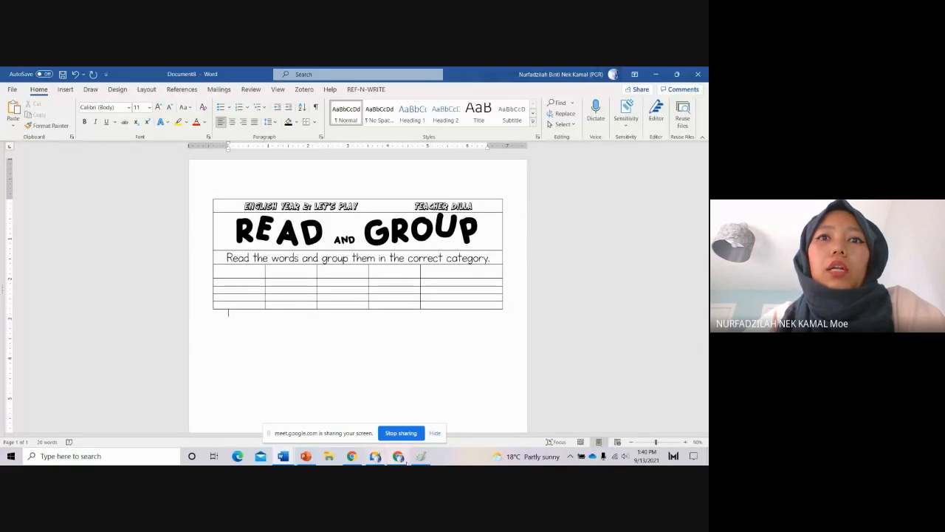
Step: Switch to Chrome and change the Google image search to "batman coloring pages"
click(403, 458)
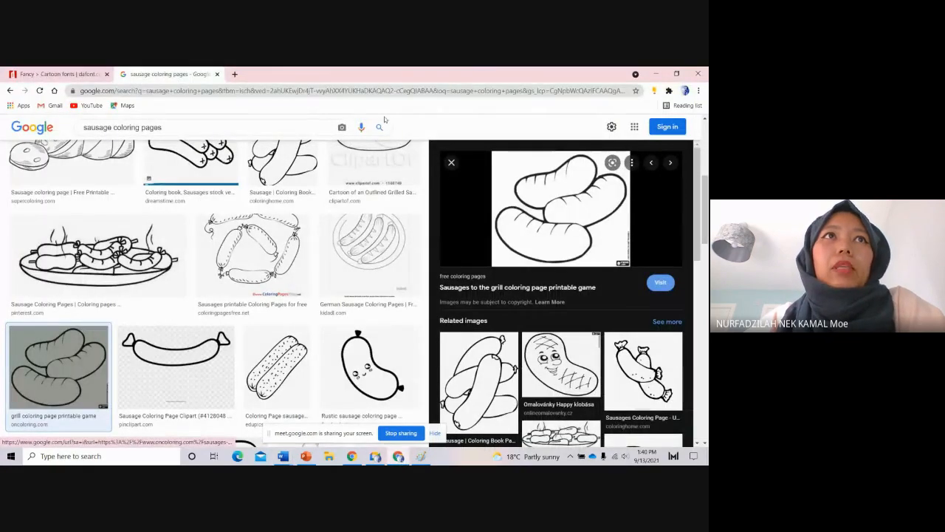
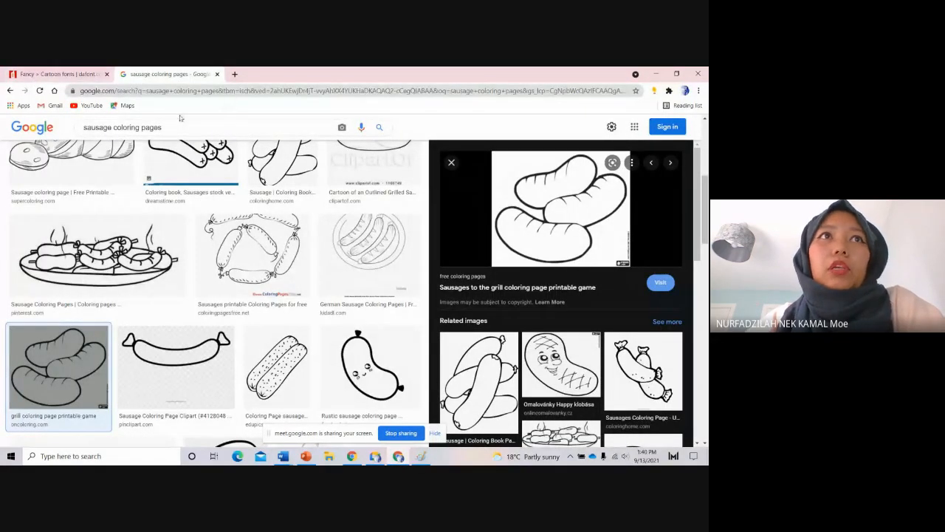
double_click(111, 127)
text(ba)
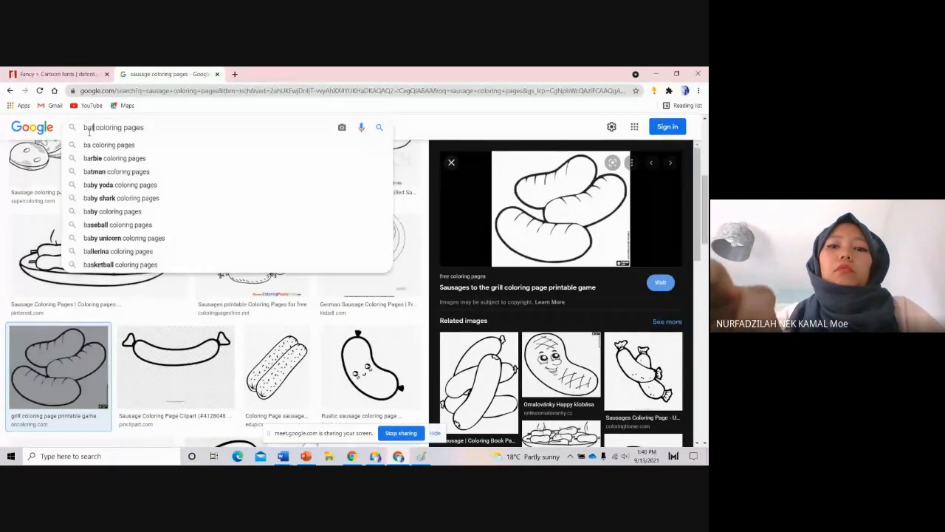
text(tman)
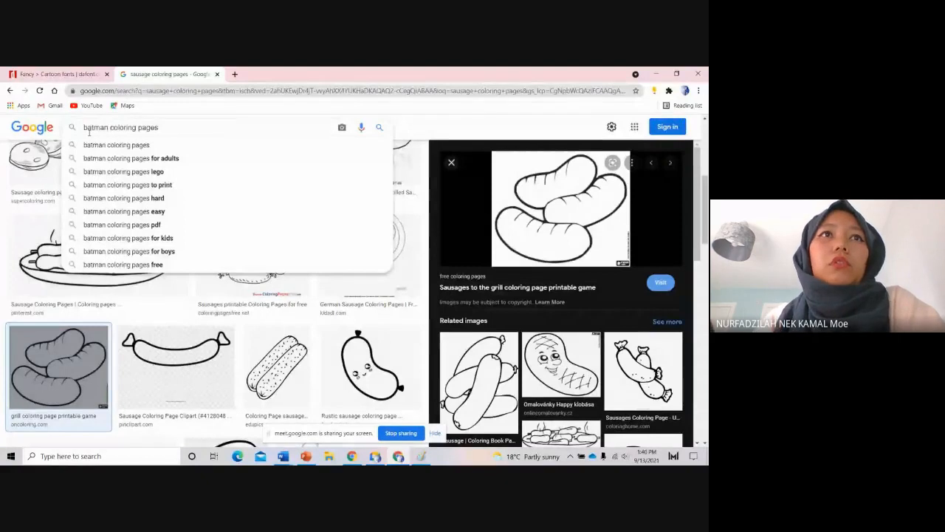
key(Return)
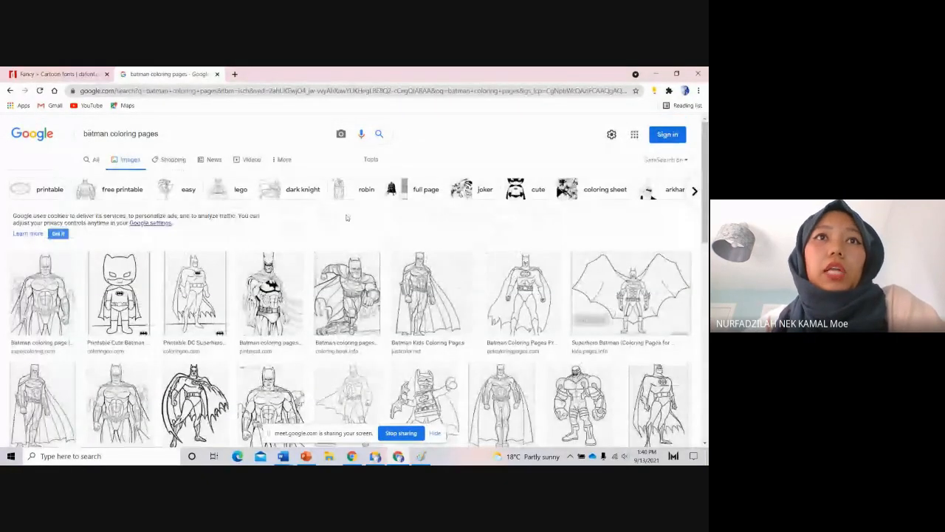
Step: Open the winged Lego Batman coloring page from the image results and copy the picture
scroll(497, 247, down, 5)
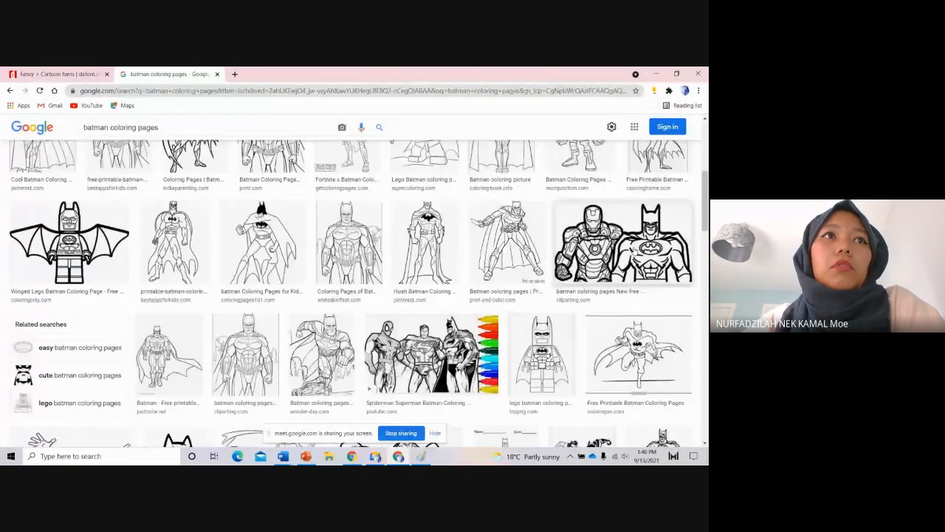
click(82, 248)
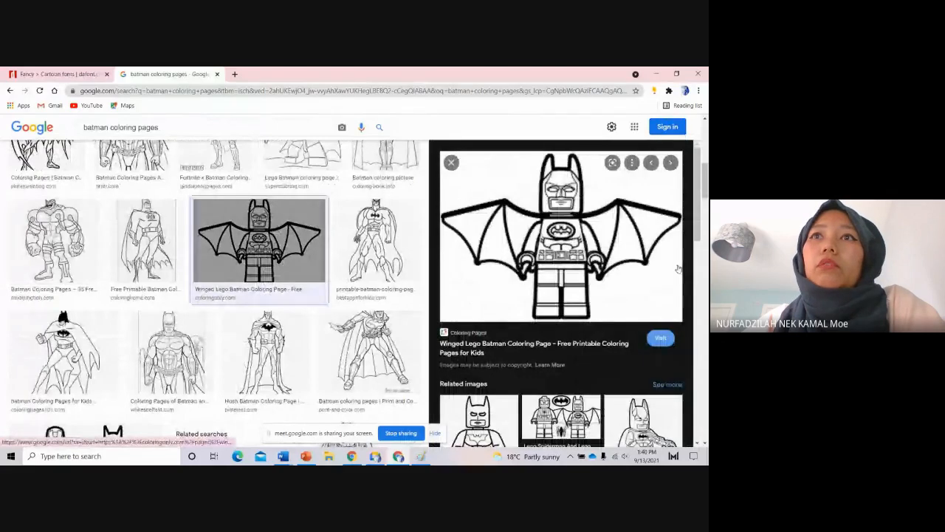
scroll(612, 235, down, 1)
scroll(612, 235, down, 5)
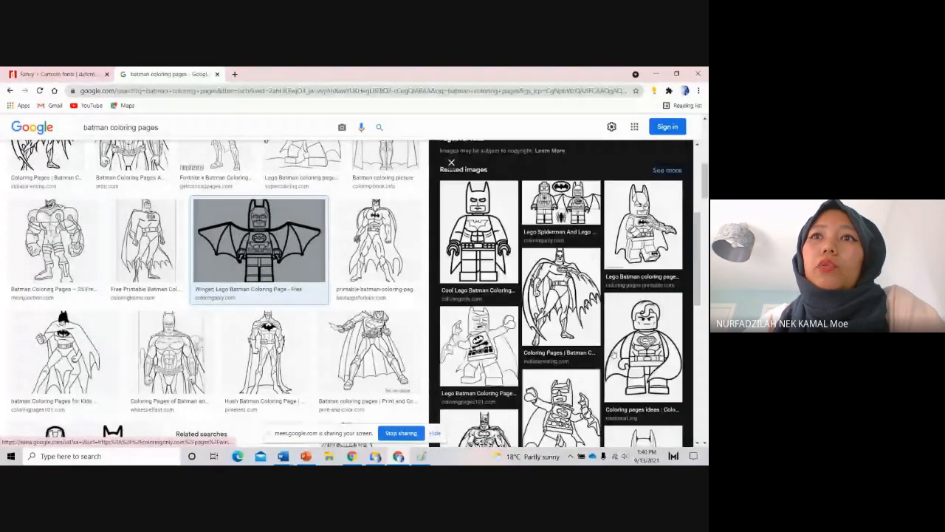
scroll(595, 254, up, 6)
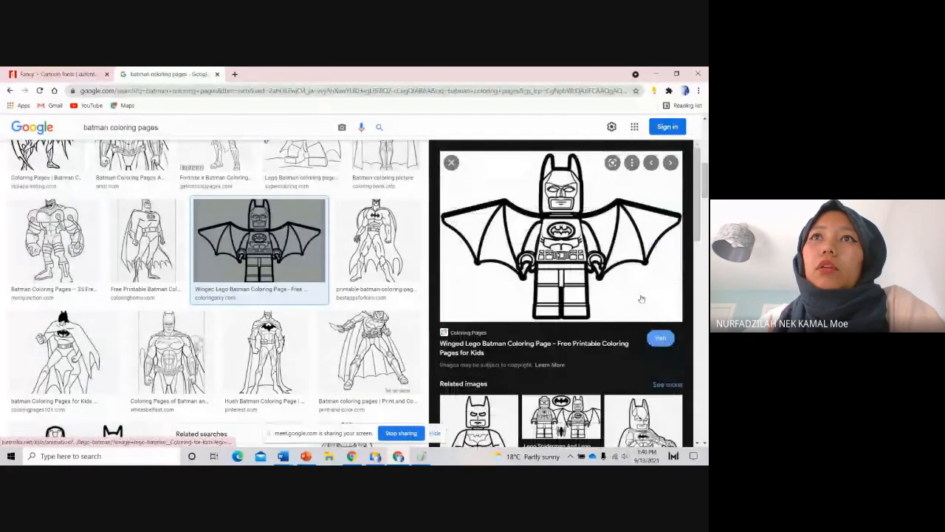
right_click(574, 277)
click(604, 384)
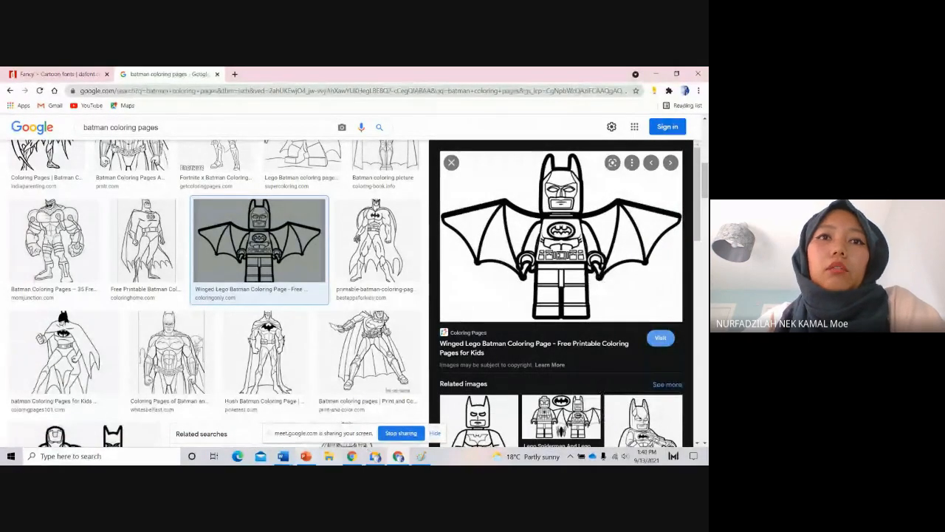
Step: Back in the Word worksheet, paste the Batman picture into the first column's second empty row and shrink it to about a quarter of its width
mouse_move(283, 456)
click(546, 418)
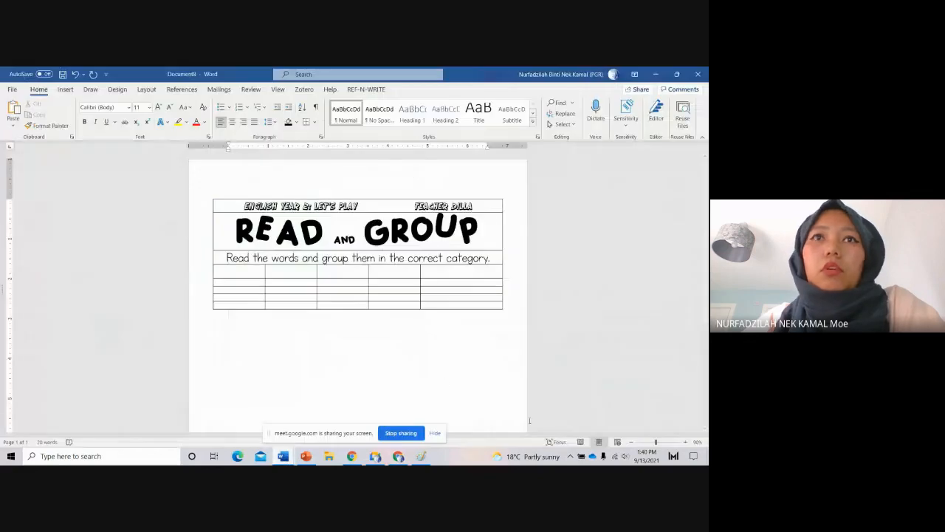
click(252, 281)
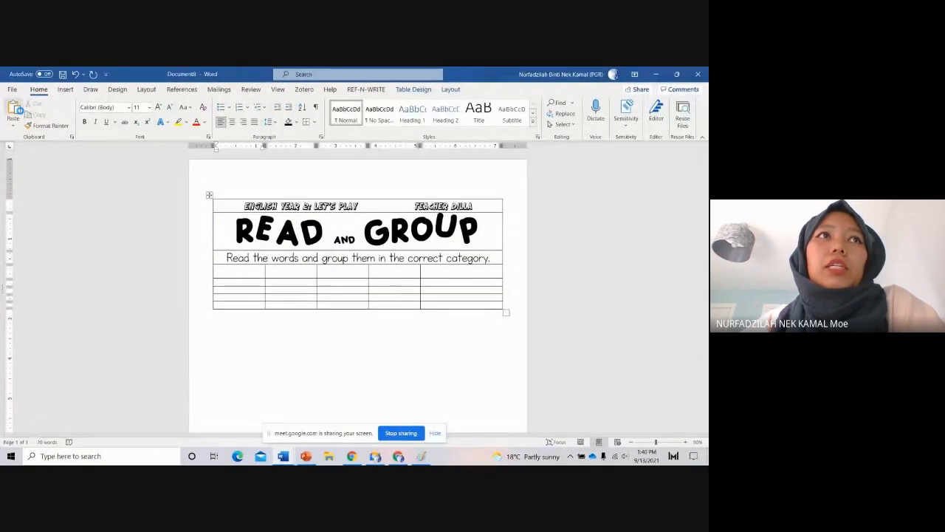
key(ctrl+v)
scroll(383, 313, down, 2)
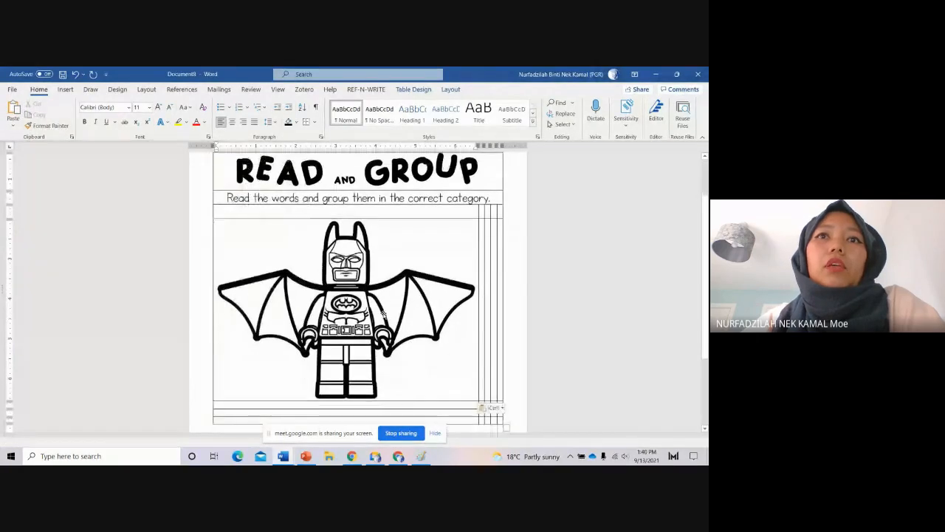
click(383, 312)
drag(477, 399, 263, 263)
Step: Copy the first Batman picture into the other four cells of its row, and undo the last paste
right_click(260, 221)
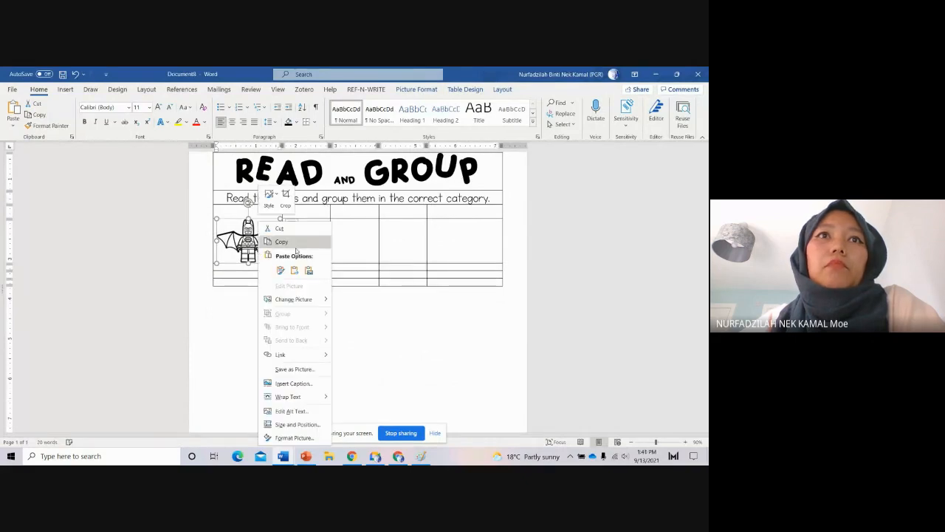
key(Escape)
click(287, 235)
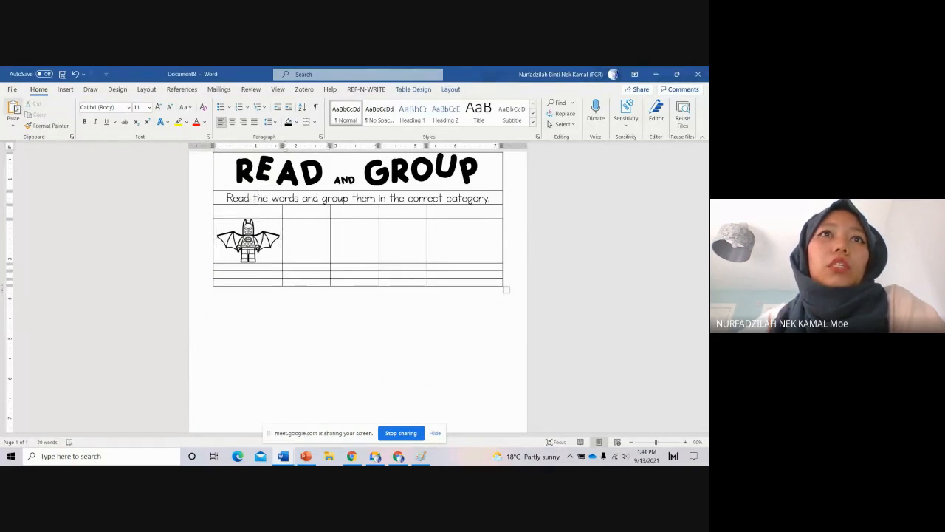
key(ctrl+v)
click(363, 227)
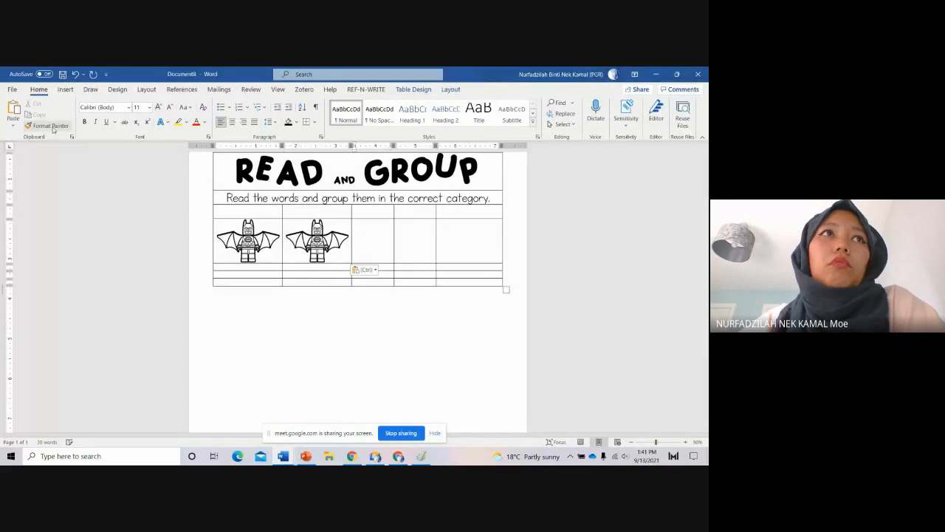
click(13, 108)
click(437, 237)
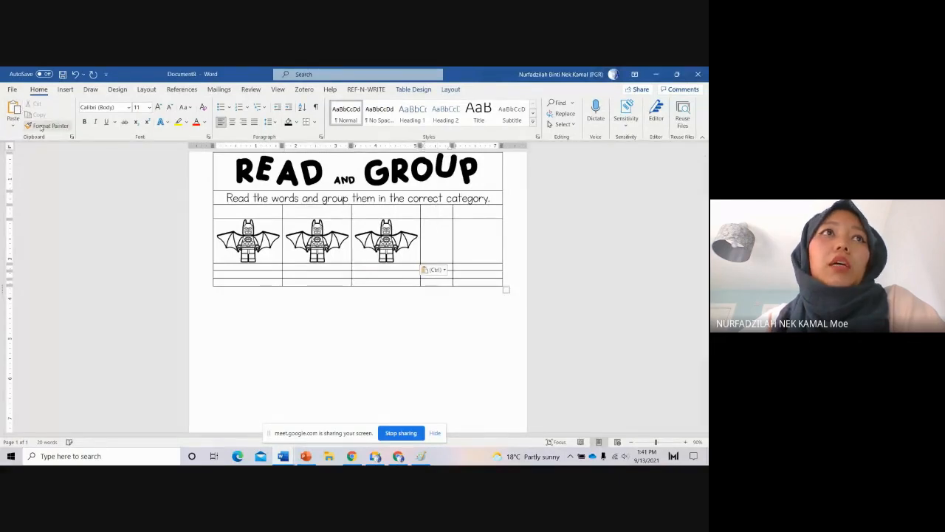
click(13, 107)
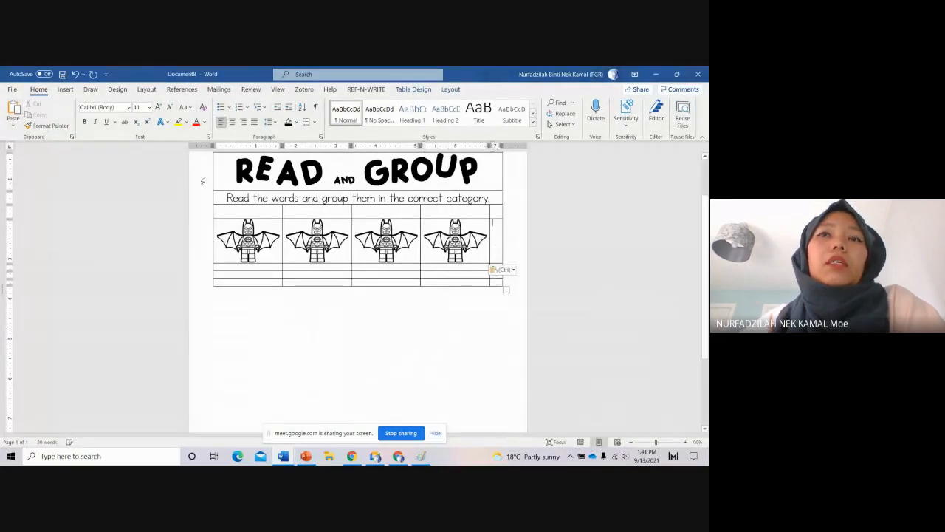
click(13, 108)
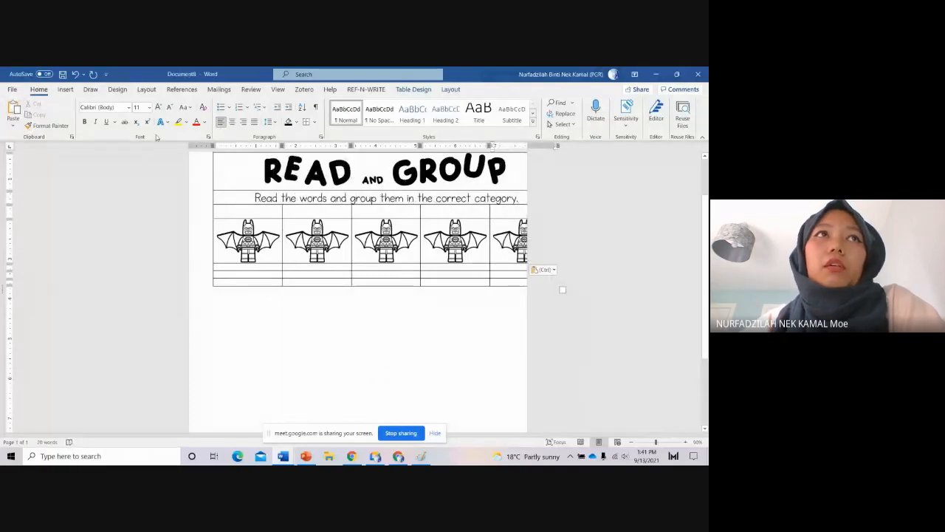
click(77, 73)
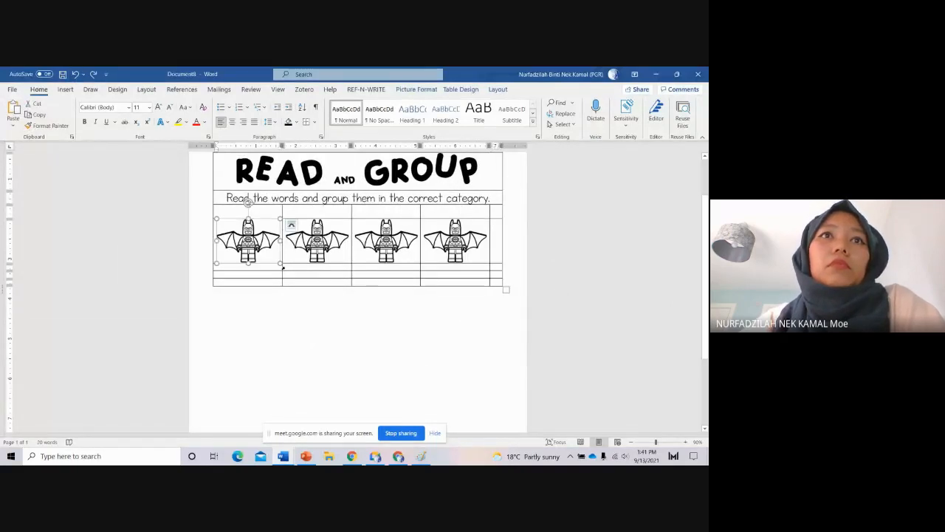
Step: Shrink the first Batman picture to about three quarters of its size and delete the three copies beside it
drag(281, 263, 265, 252)
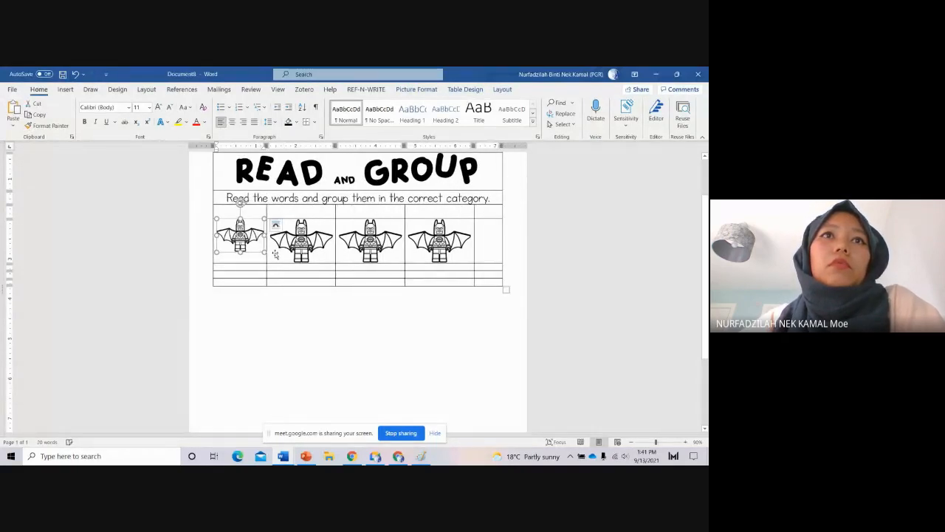
click(330, 254)
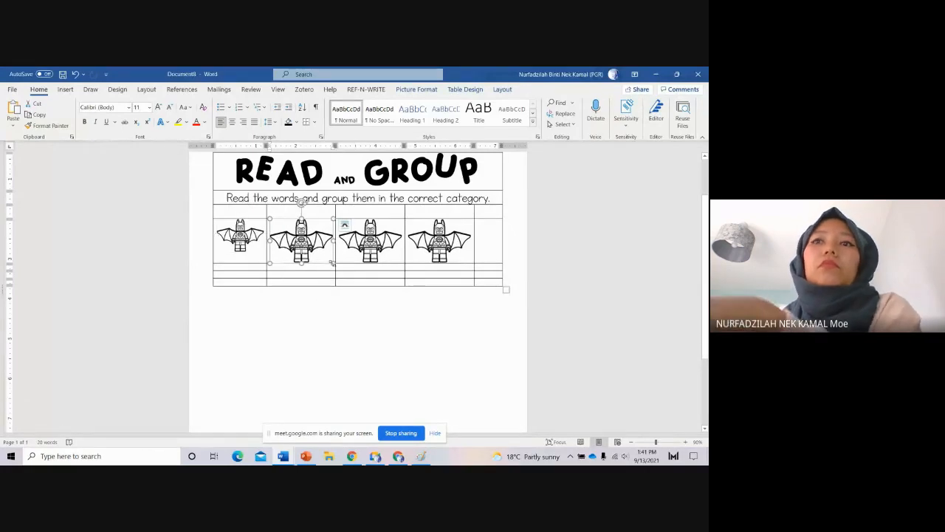
key(Delete)
click(354, 247)
key(Delete)
click(404, 244)
key(Delete)
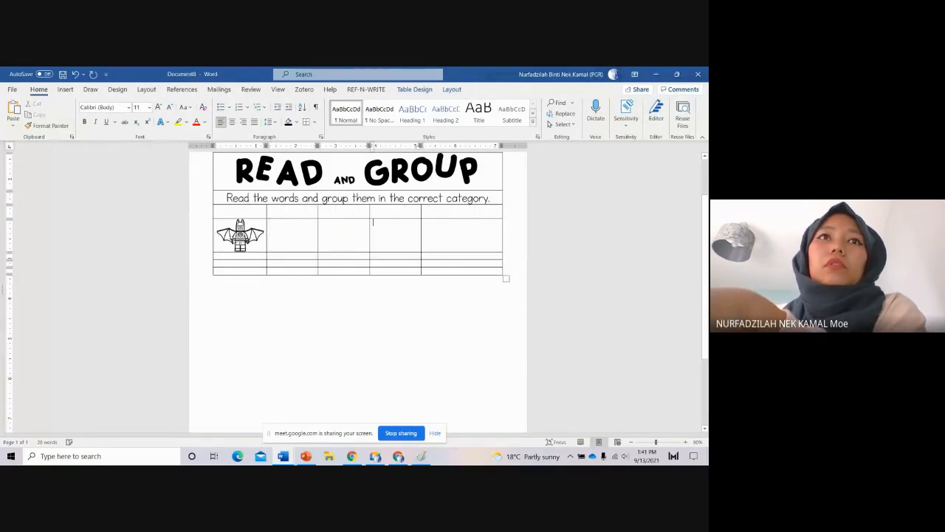
Step: Copy the shrunken Batman picture into the other four cells of the same row
click(232, 237)
right_click(233, 236)
click(269, 243)
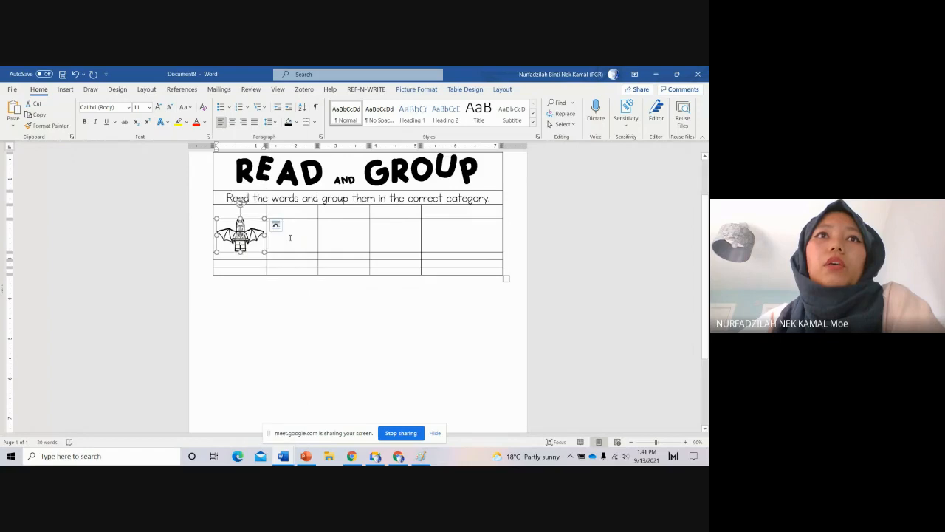
click(275, 226)
click(14, 110)
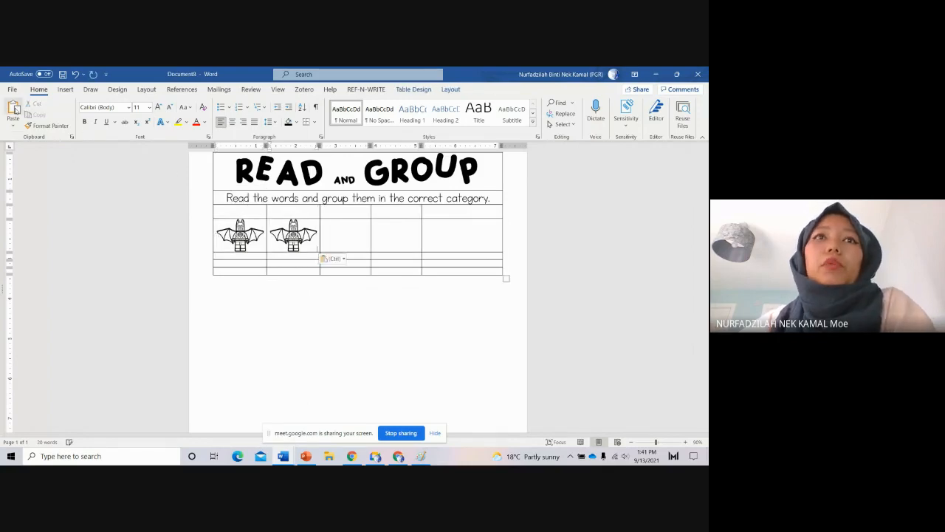
key(Tab)
click(15, 109)
click(16, 109)
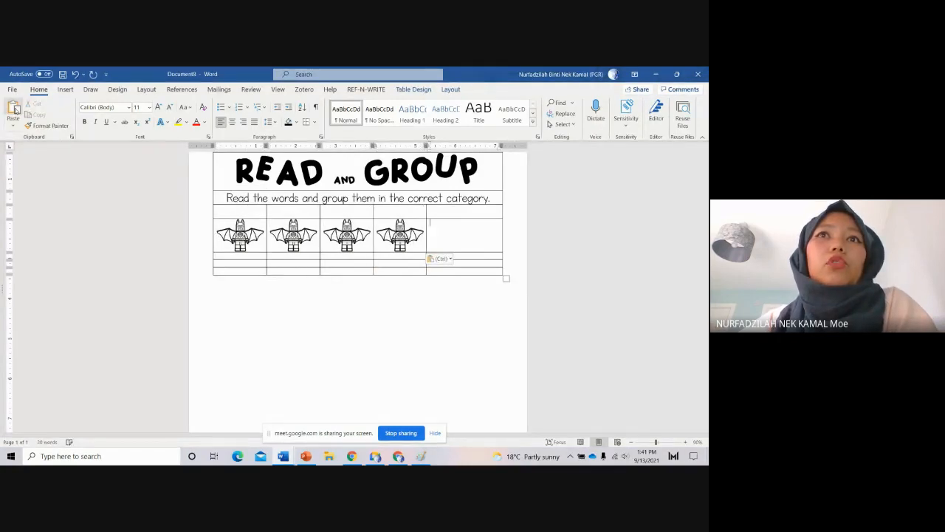
click(15, 109)
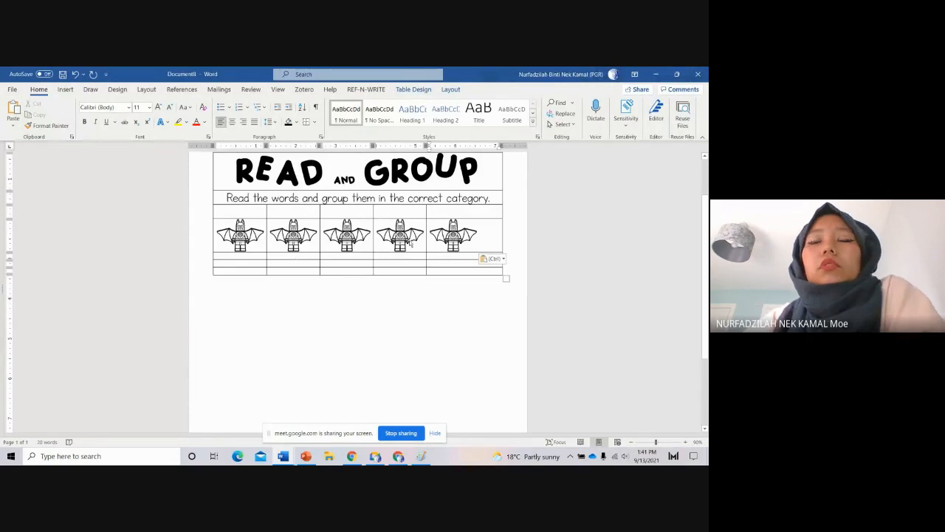
Step: Enlarge the five Batman pictures slightly so that they fill the page width more fully
click(257, 242)
drag(266, 253, 452, 255)
click(315, 246)
click(370, 248)
click(428, 242)
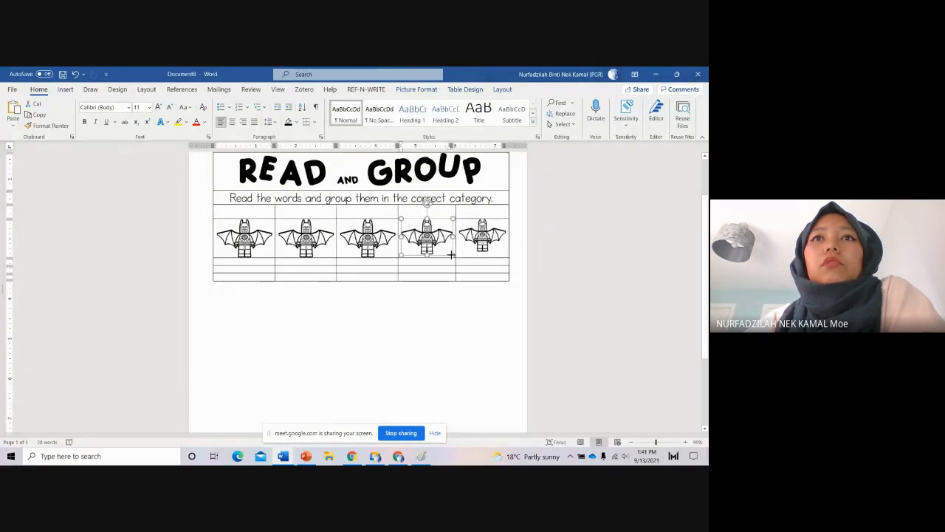
click(482, 236)
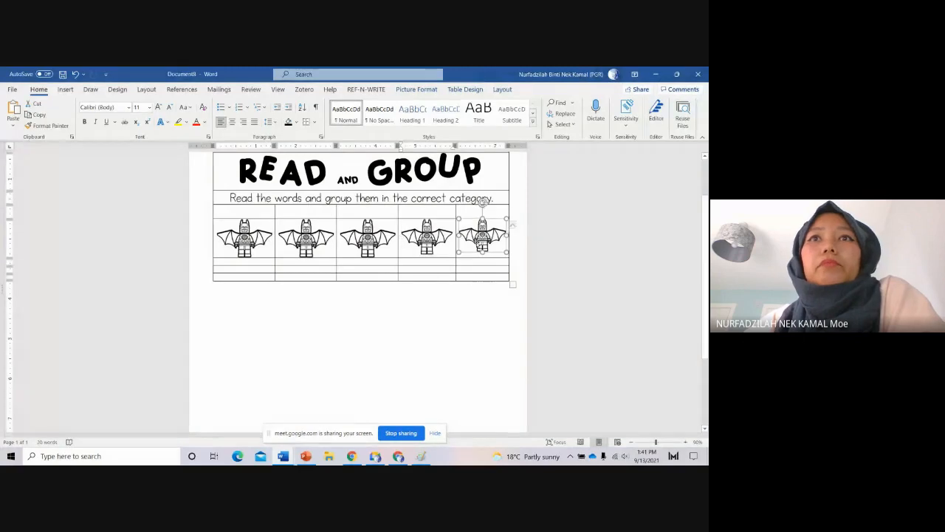
drag(458, 253, 458, 256)
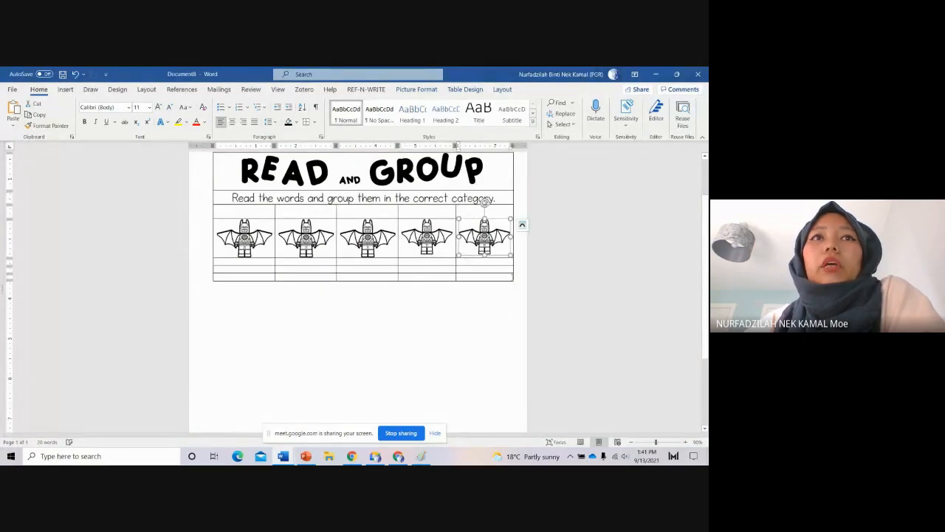
Step: Label the five Batman pictures in the row beneath them with car, train, bus, aeroplane and bike
scroll(410, 330, up, 3)
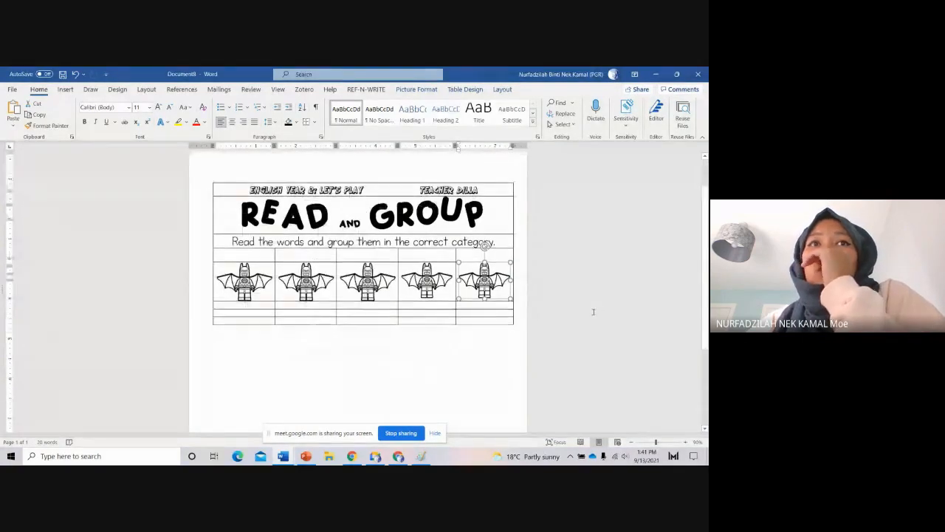
scroll(597, 314, down, 3)
click(251, 264)
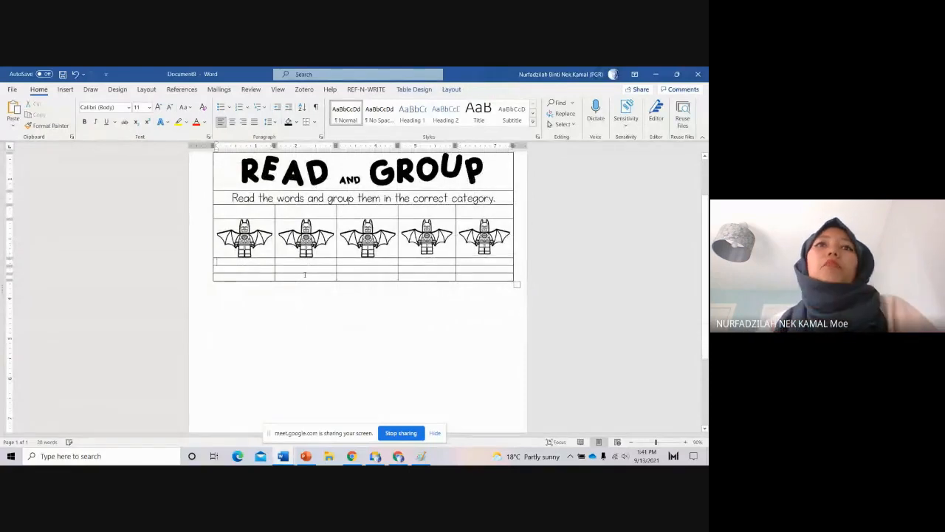
scroll(356, 297, up, 2)
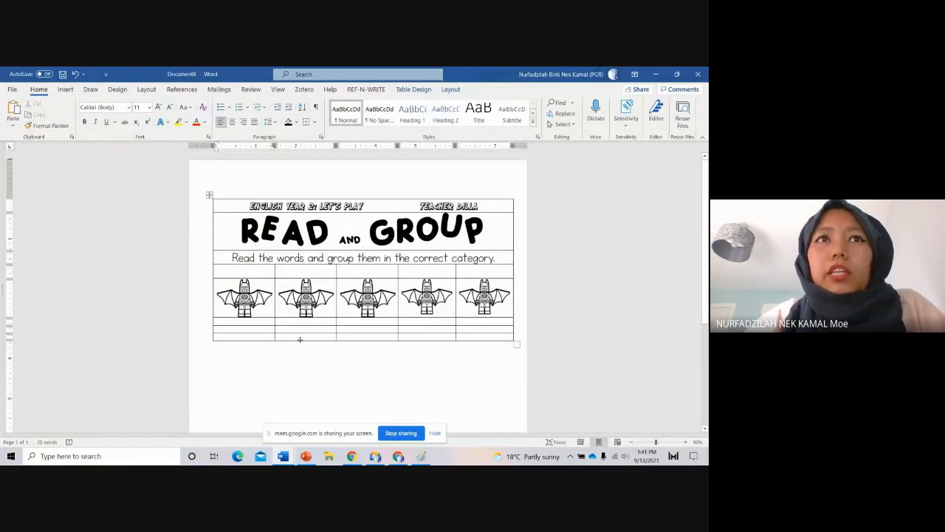
text(car)
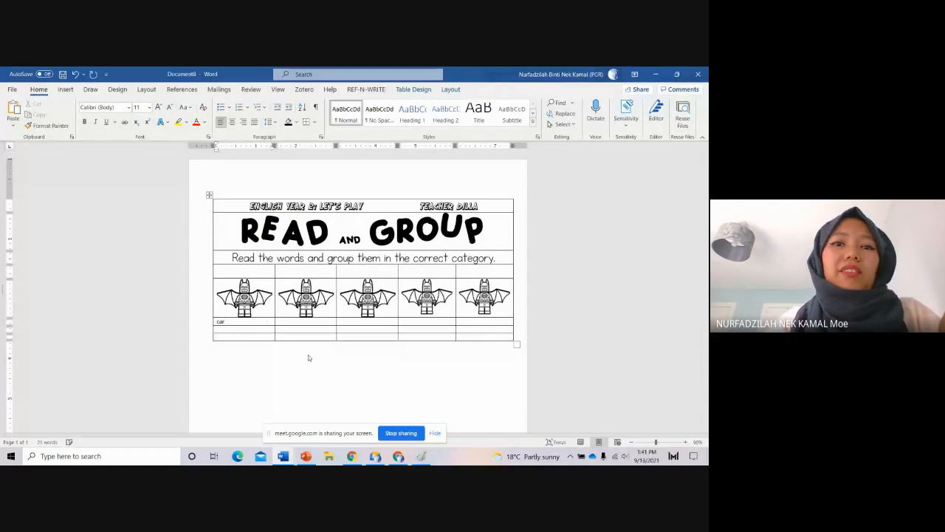
key(Tab)
text(train)
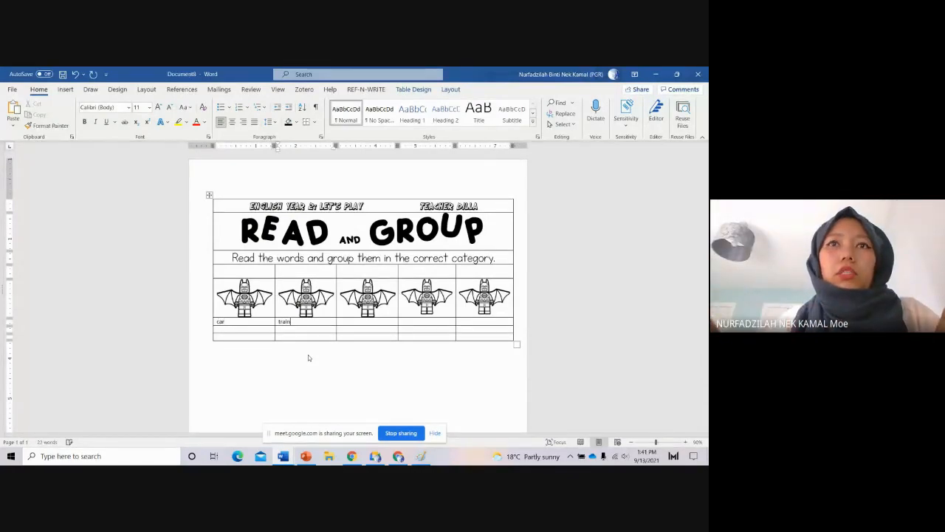
key(Tab)
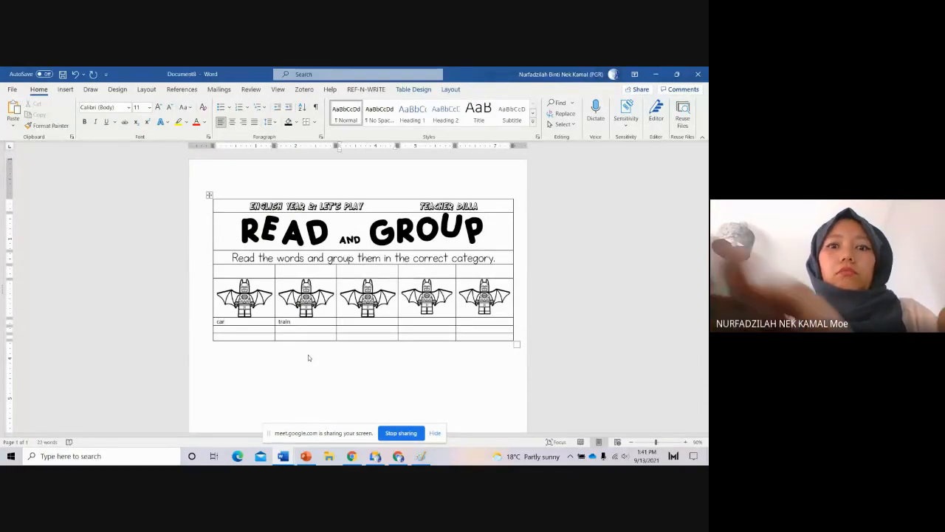
text(bus)
key(Tab)
text(a)
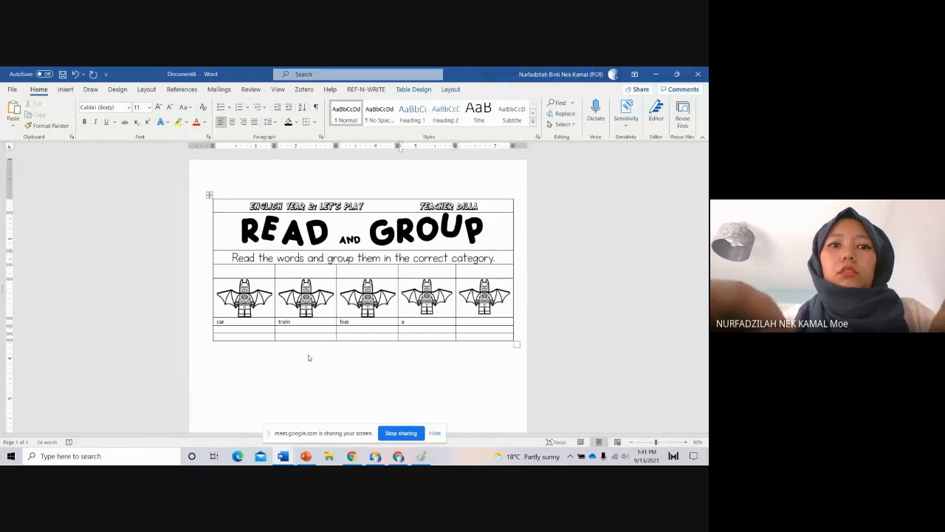
text(eroplane)
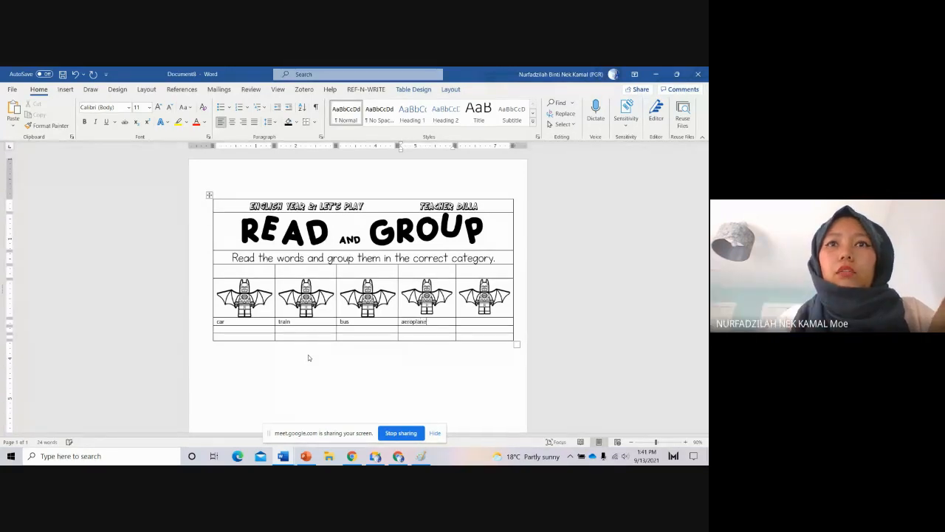
key(Tab)
text(bike)
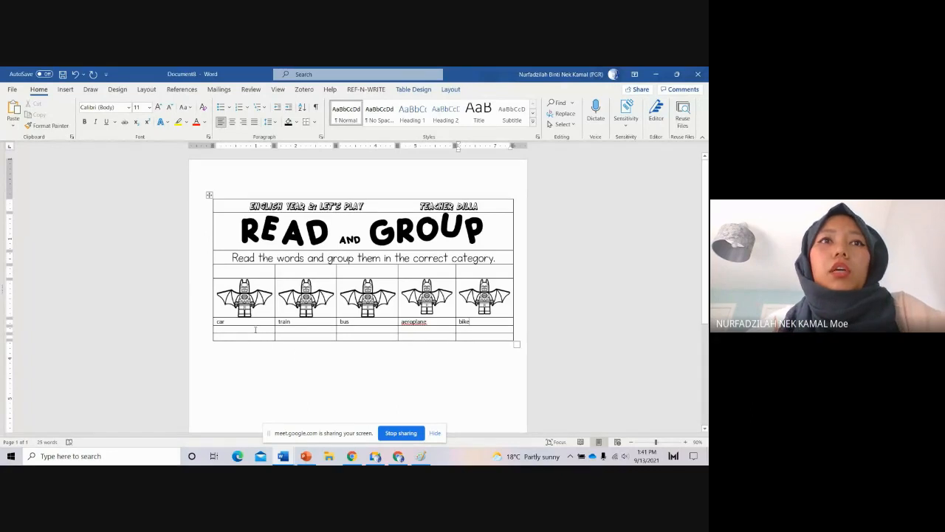
Step: Copy the first Batman picture into all five cells of the row below the word labels
right_click(247, 302)
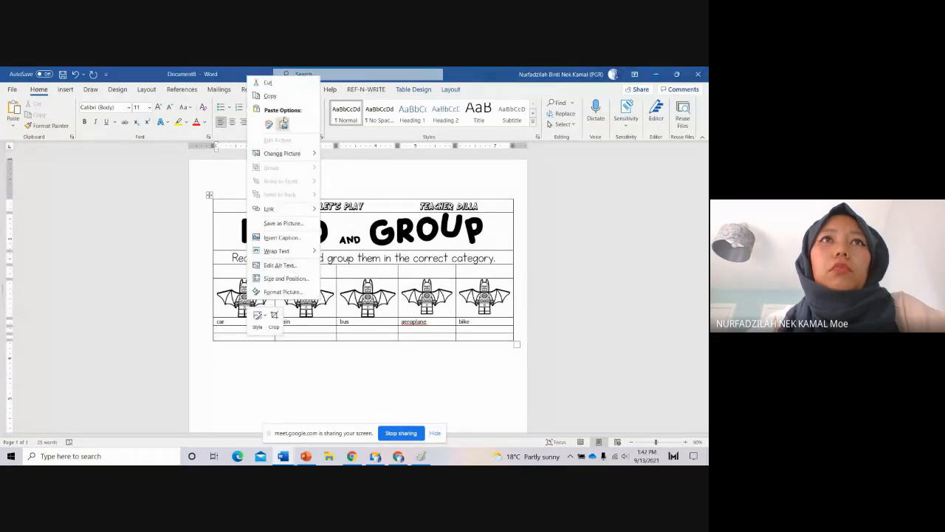
click(279, 98)
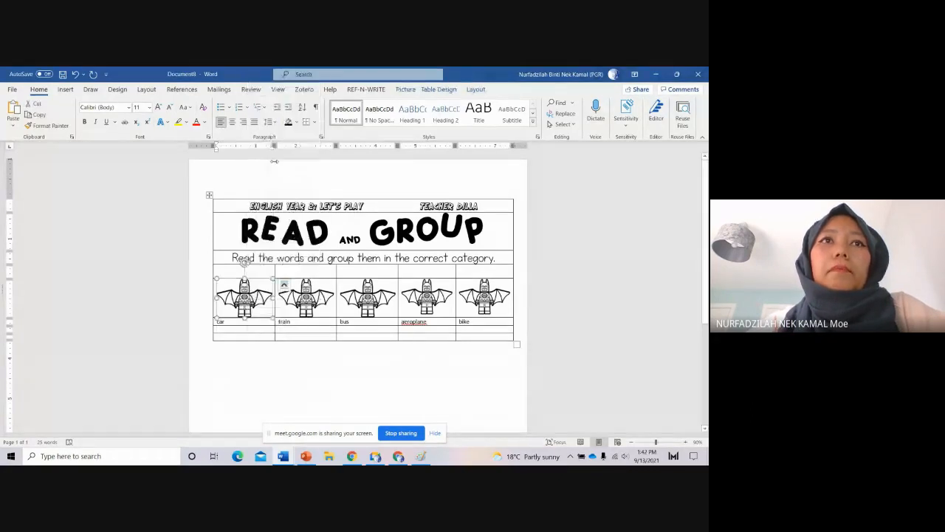
click(235, 330)
click(13, 109)
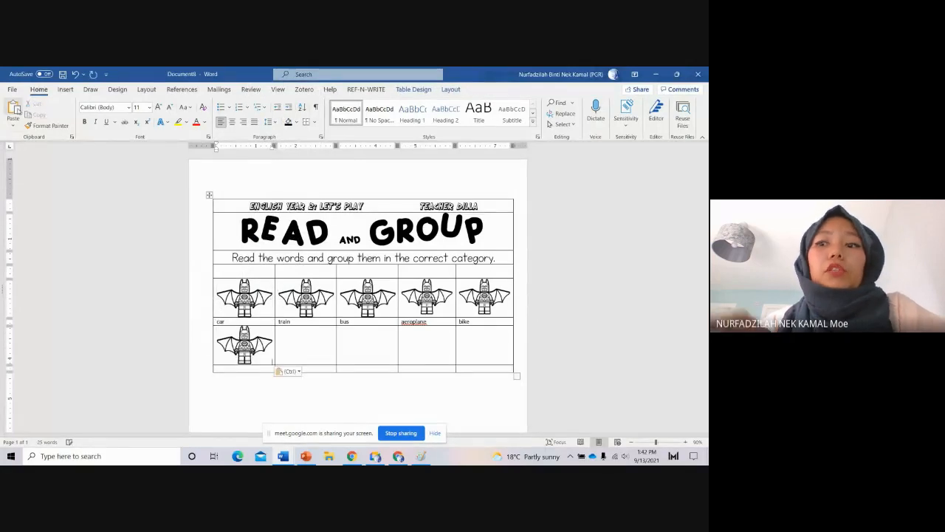
key(Tab)
click(18, 110)
key(Tab)
click(18, 110)
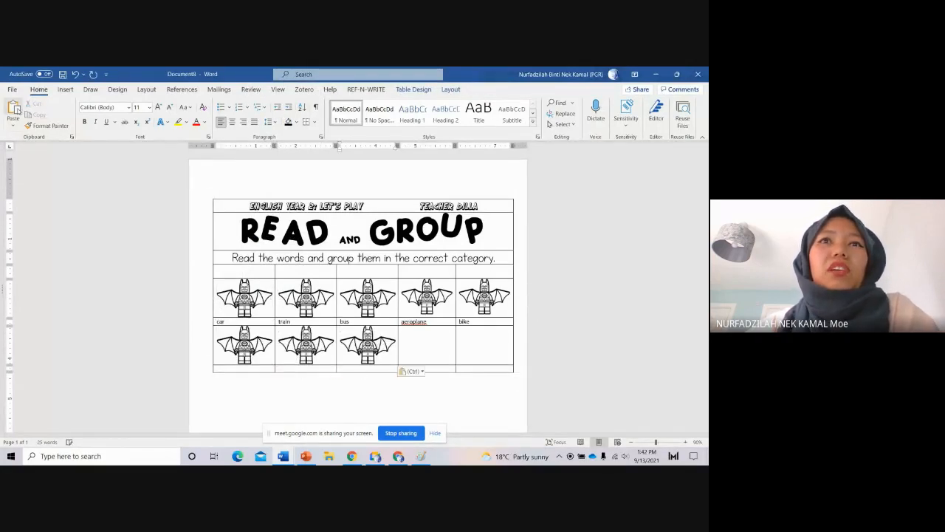
click(18, 110)
key(Tab)
click(18, 110)
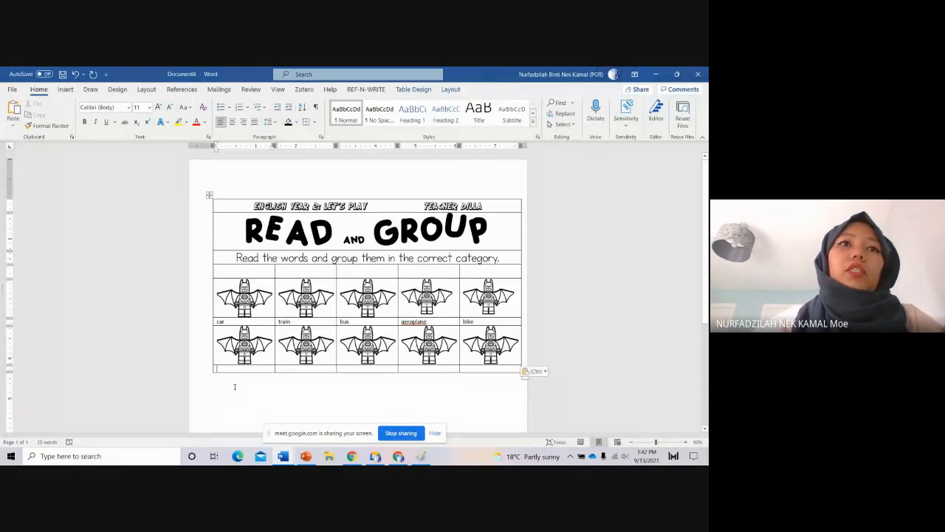
Step: Copy the row of word labels from car to bike into the row below the second set of pictures
drag(219, 322, 499, 323)
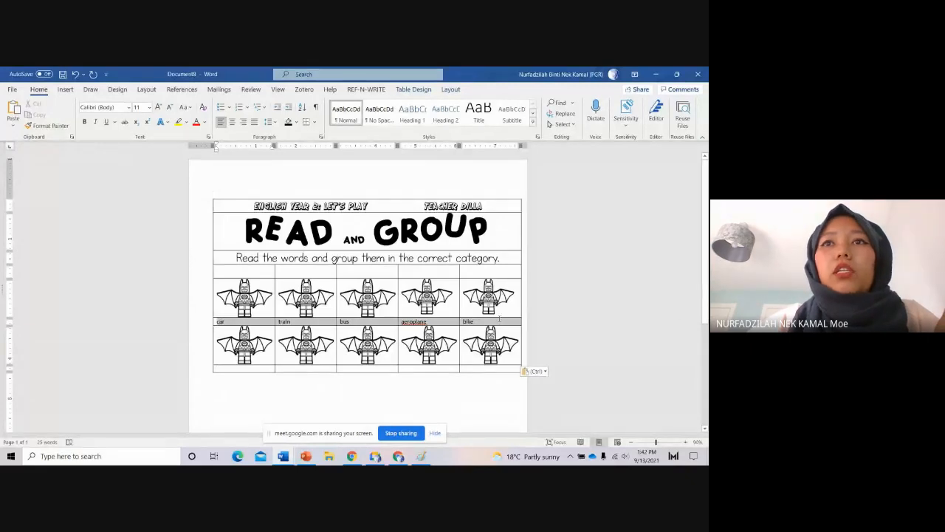
right_click(499, 323)
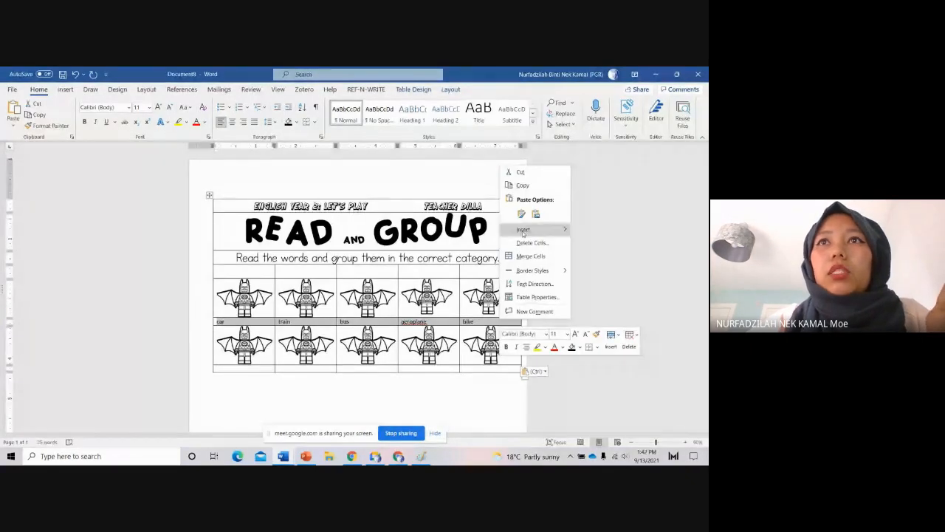
click(537, 188)
click(253, 368)
click(14, 111)
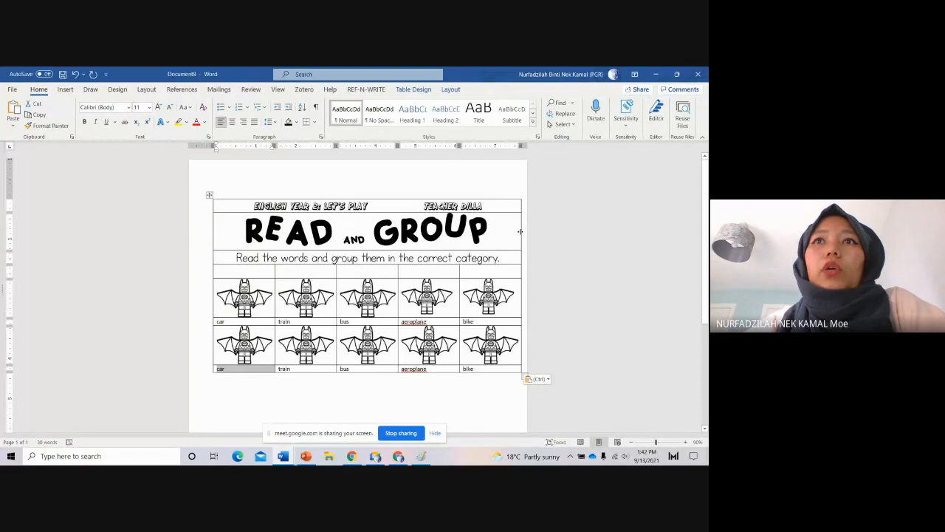
Step: Set the text in the picture and word rows to the Best School font
drag(520, 231, 508, 232)
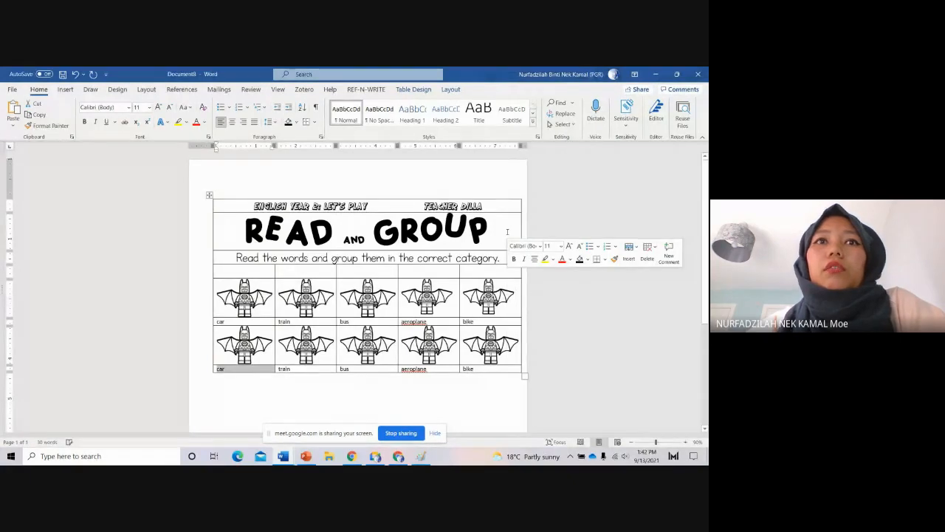
click(427, 297)
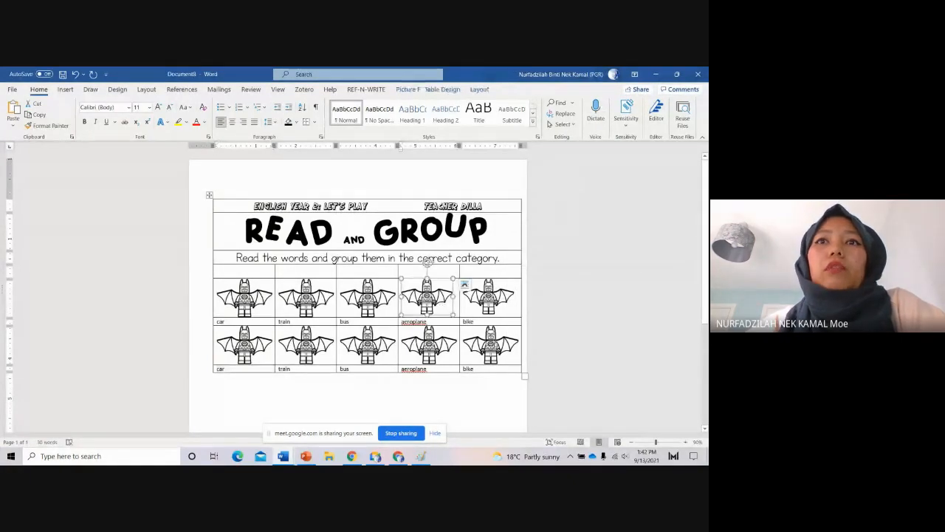
click(299, 399)
drag(267, 290, 509, 366)
click(128, 107)
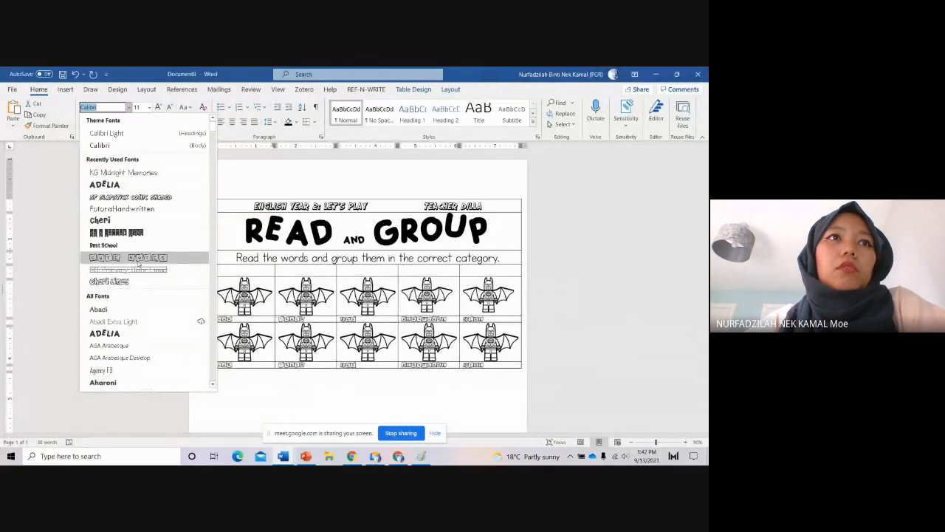
click(118, 244)
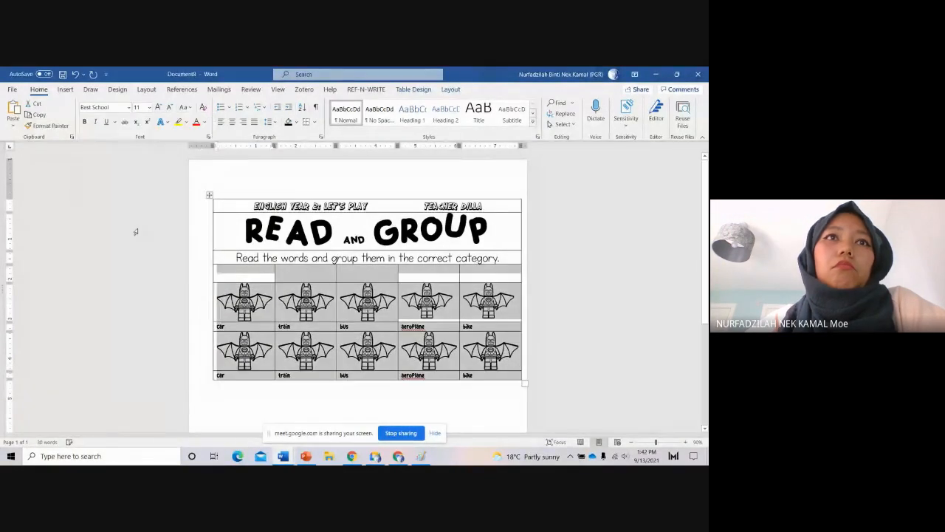
Step: Enlarge the text in the picture and word rows to 22 pt and centre their contents
click(159, 108)
click(159, 108)
click(159, 108)
click(159, 108)
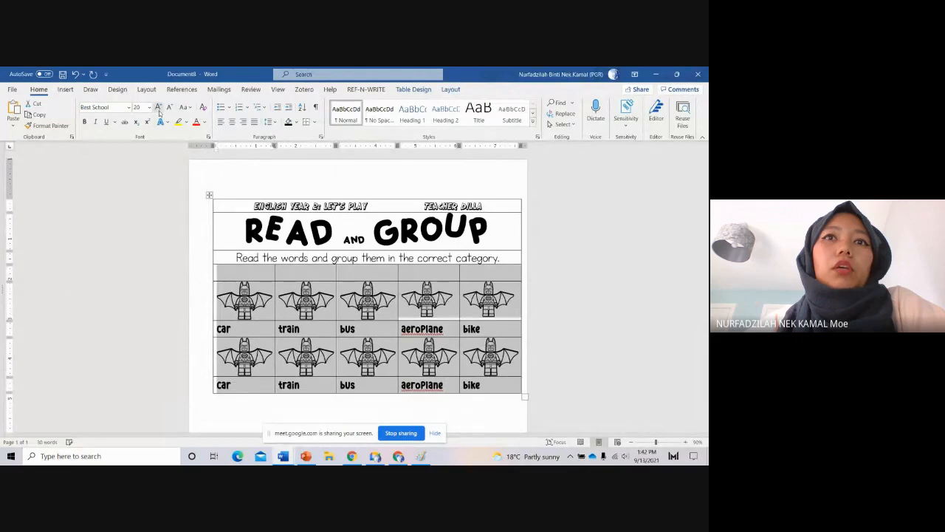
click(159, 108)
click(158, 108)
click(232, 122)
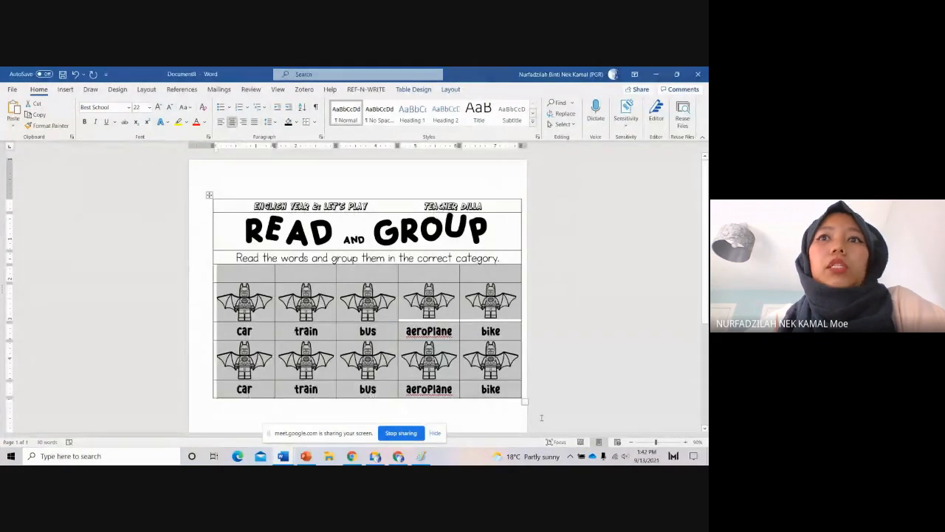
click(593, 339)
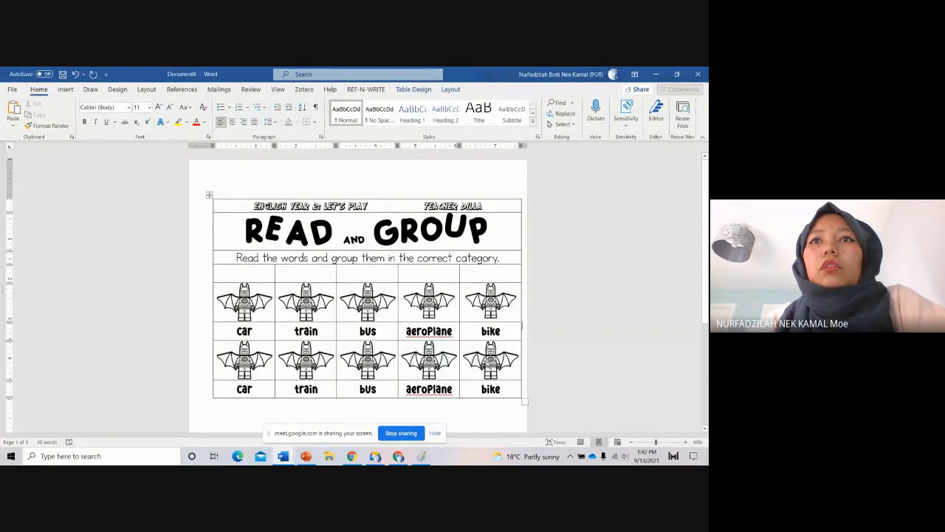
Step: Shrink the first Batman picture slightly, and delete the lower car picture plus both pictures in the train and bus columns
click(257, 299)
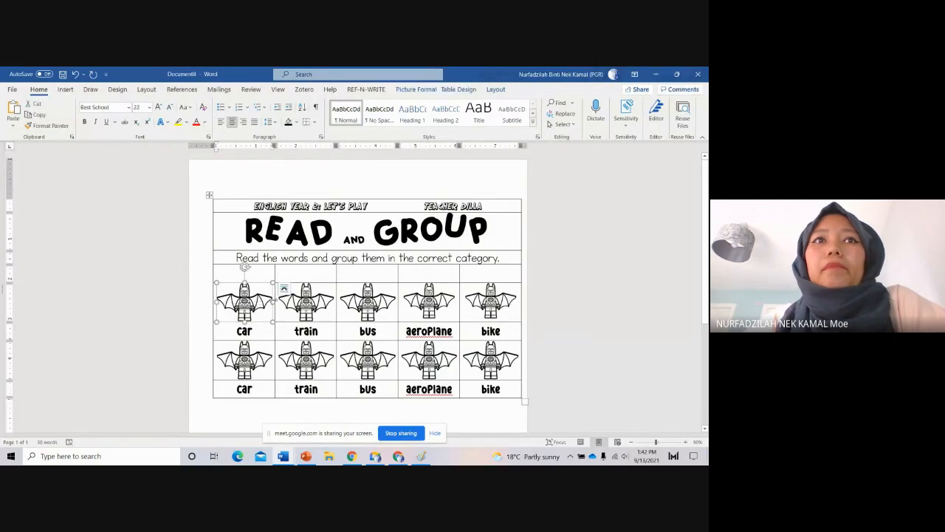
click(261, 364)
key(Delete)
click(302, 307)
key(Delete)
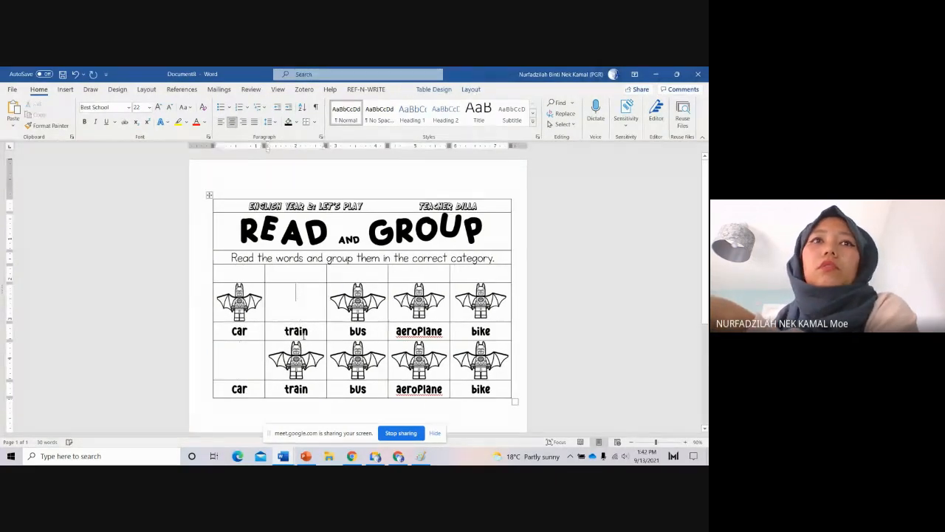
click(295, 361)
key(Delete)
click(354, 300)
key(Delete)
click(353, 360)
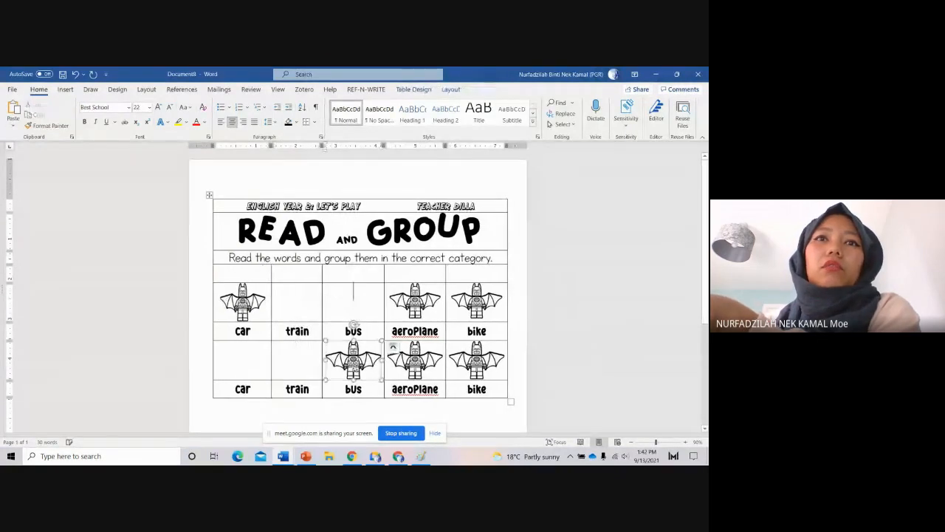
key(Delete)
Step: Delete both Batman pictures in the aeroplane column and both in the bike column
click(415, 299)
key(Delete)
click(415, 360)
key(Delete)
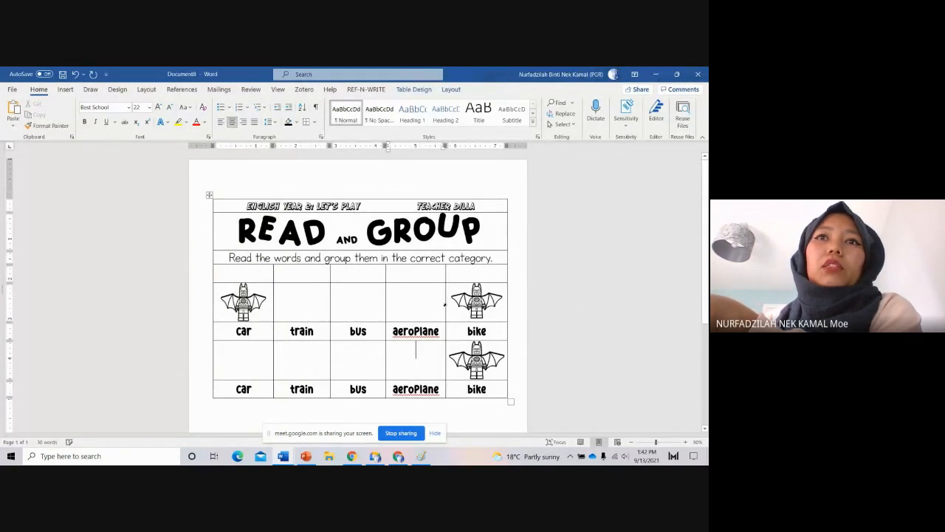
click(477, 300)
key(Delete)
click(476, 360)
key(Delete)
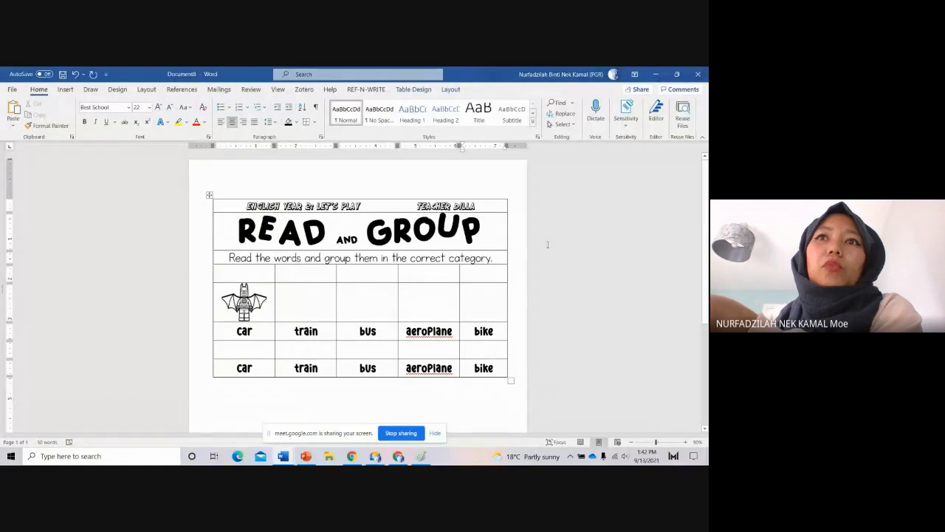
Step: Copy the smaller Batman picture into the train, bus, aeroplane and bike cells of the first picture row
right_click(250, 305)
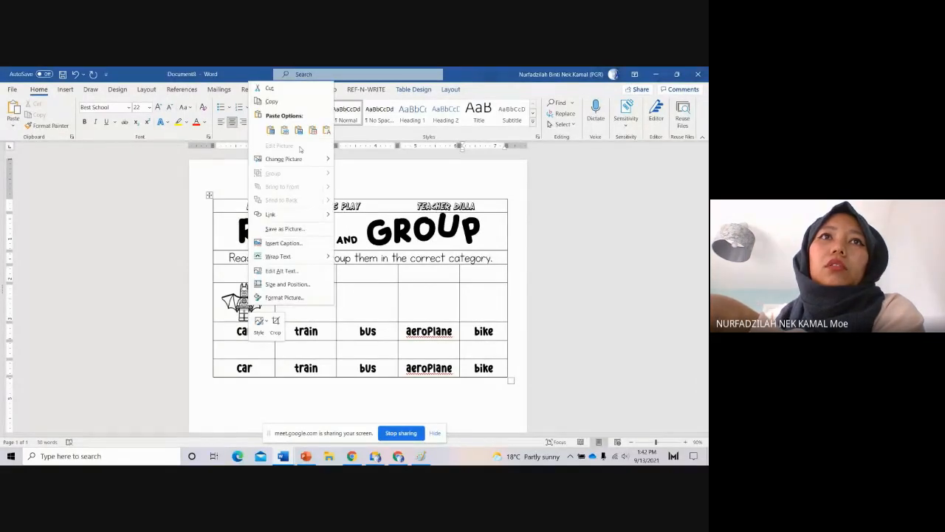
click(306, 292)
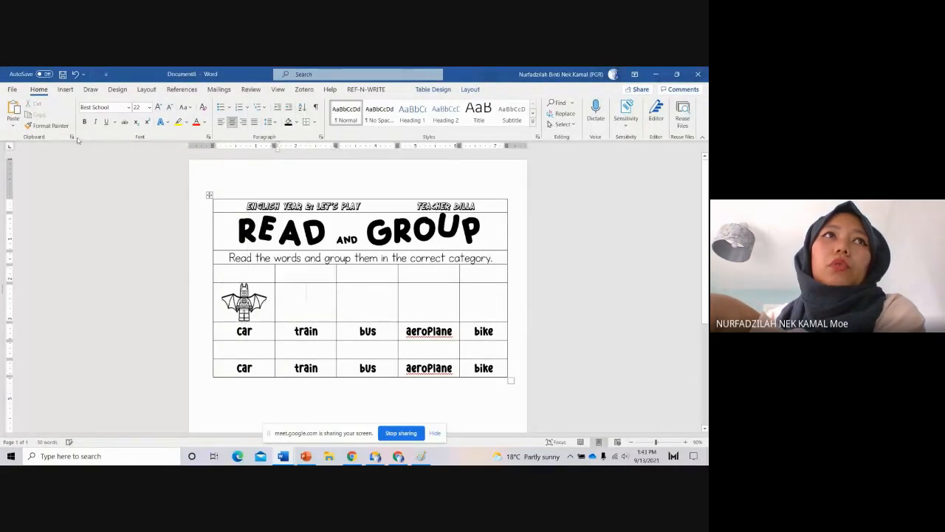
key(ctrl+v)
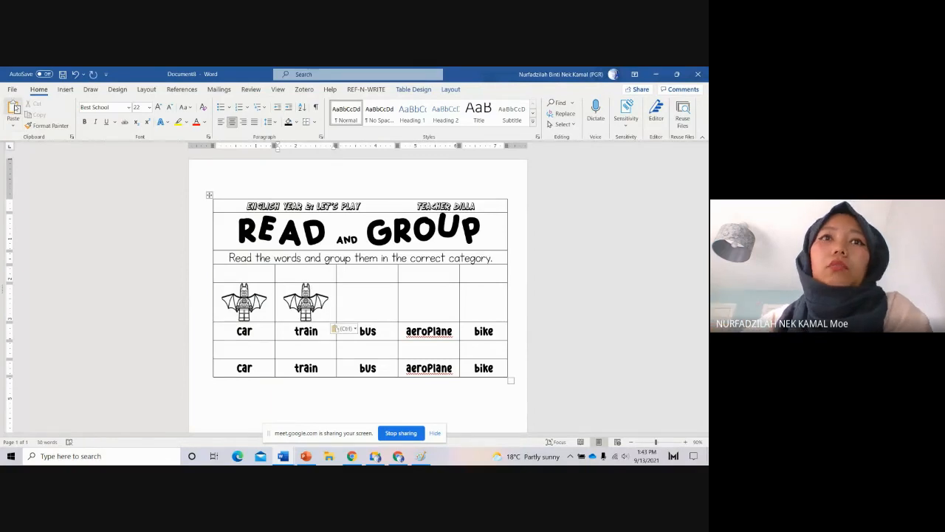
key(ctrl+v)
key(ctrl+v)
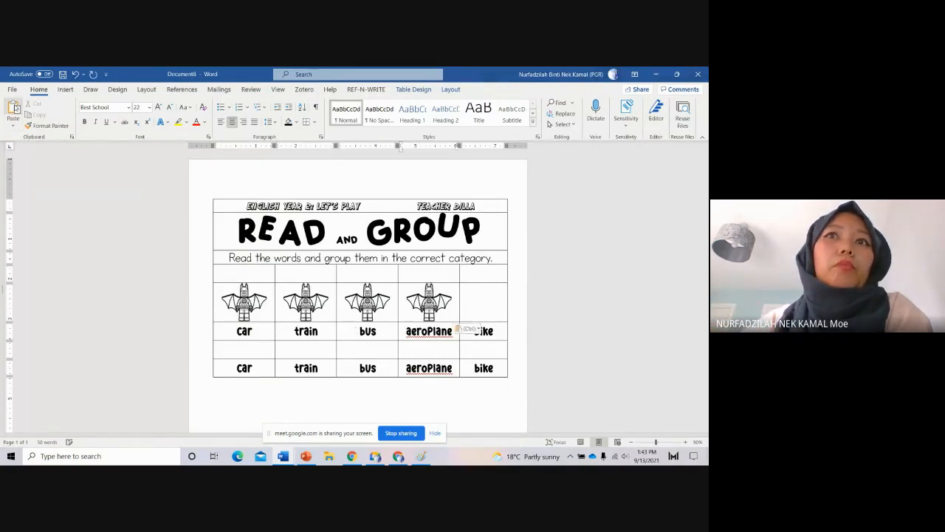
key(ctrl+v)
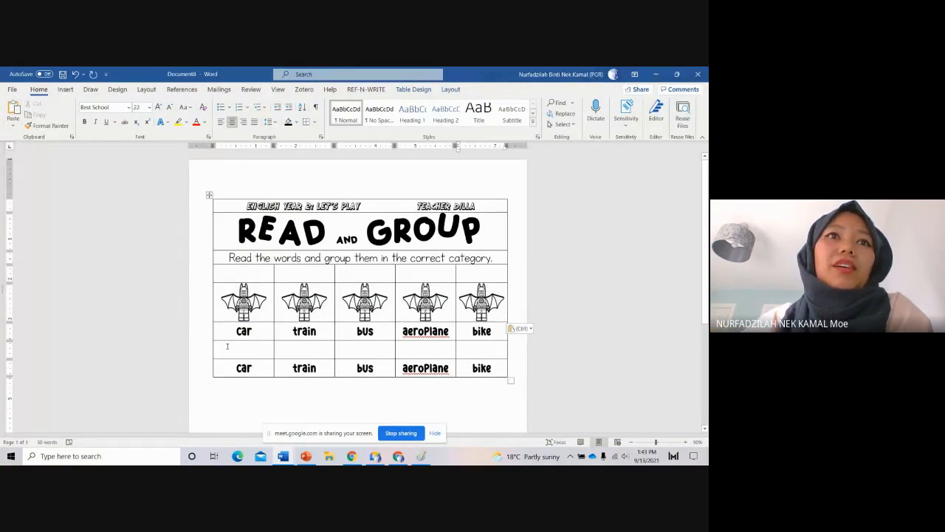
Step: Paste the smaller Batman picture into all five cells of the second picture row
click(15, 109)
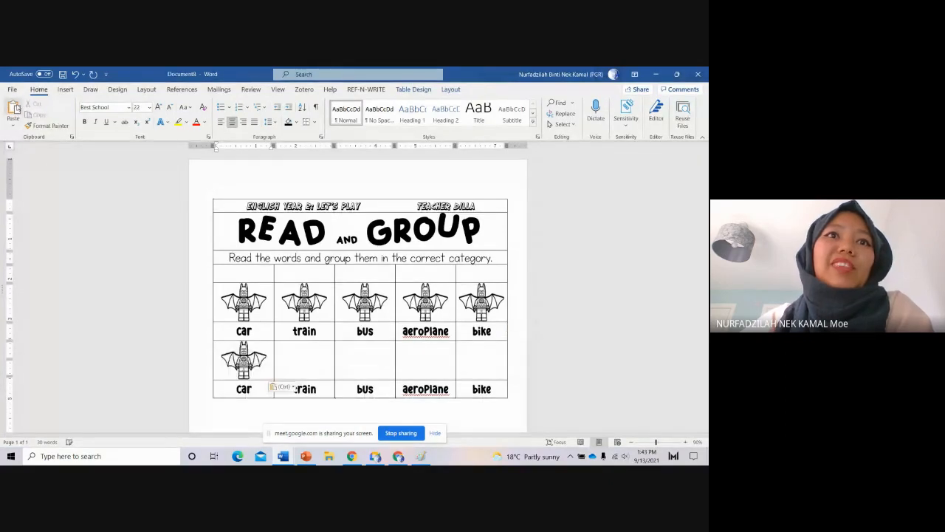
click(14, 110)
click(16, 109)
click(423, 356)
click(15, 108)
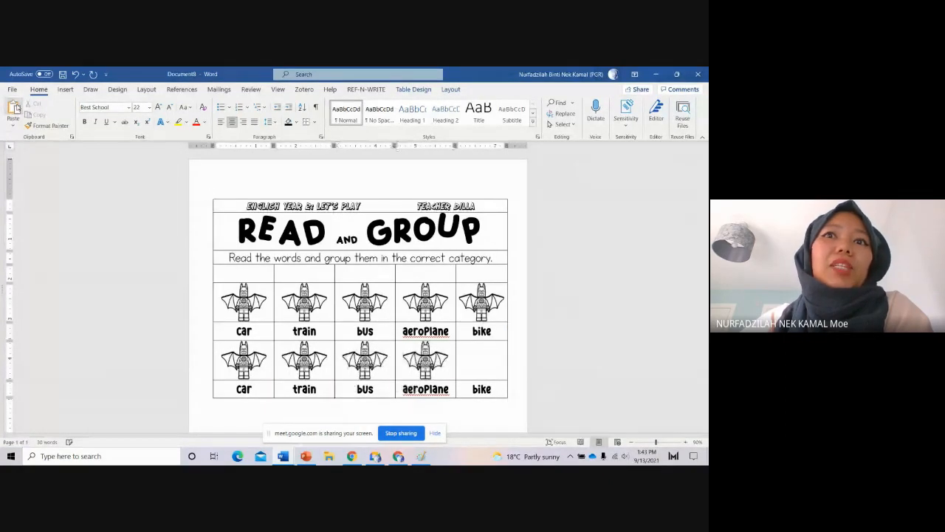
click(480, 357)
click(15, 109)
Step: Insert a table with two columns and seven rows below the worksheet's picture table
scroll(389, 221, down, 3)
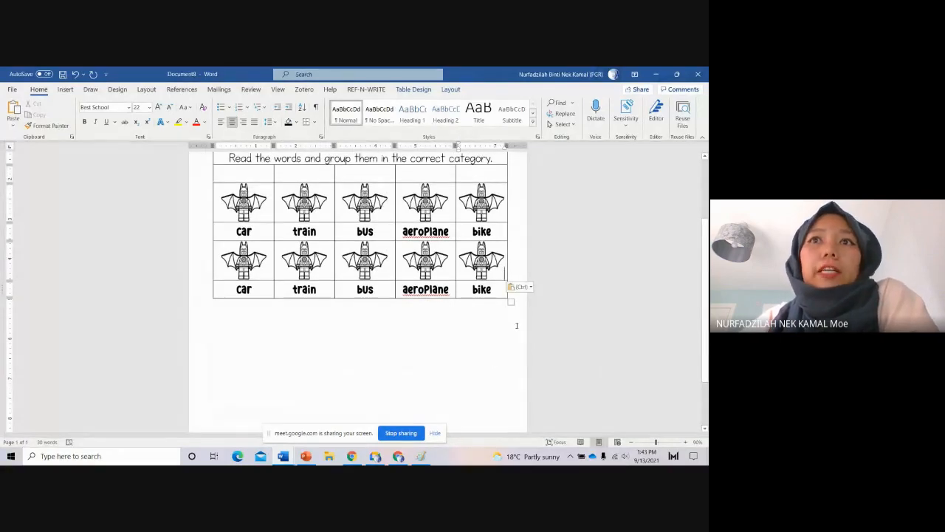
click(445, 320)
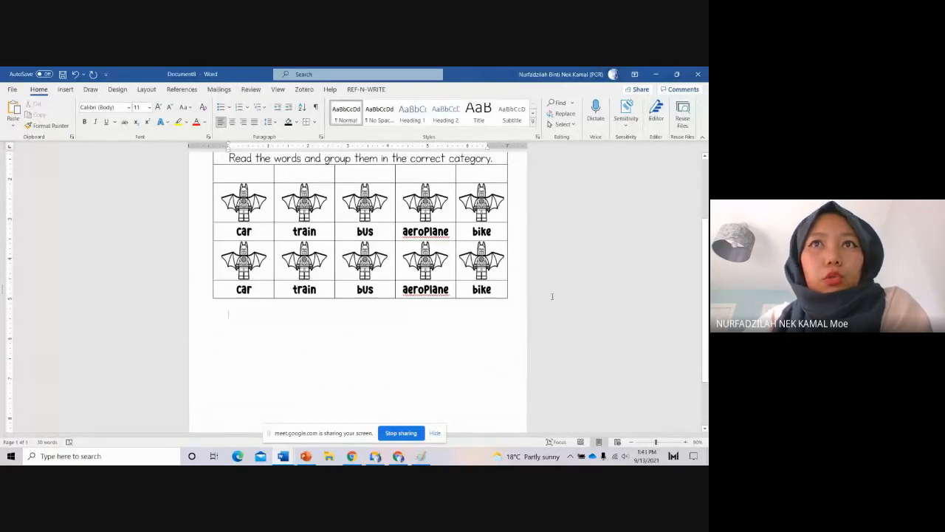
click(66, 90)
click(67, 112)
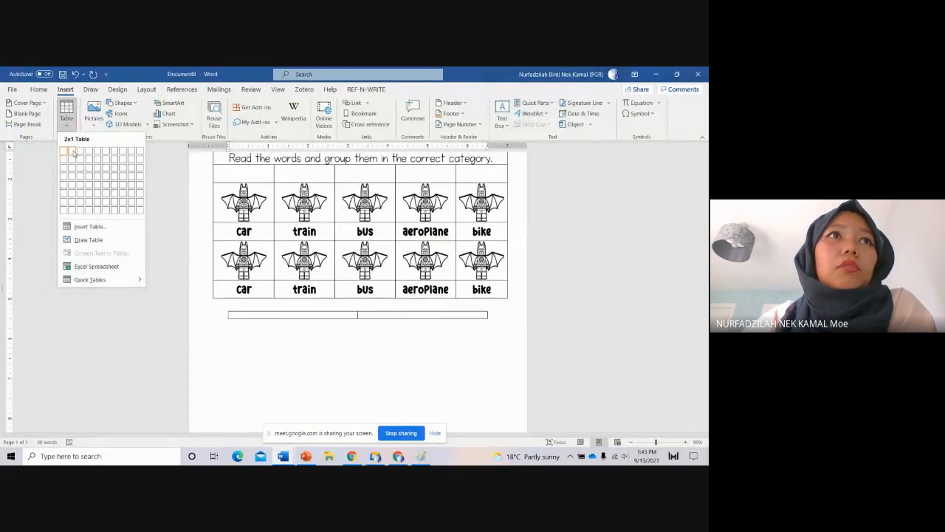
click(71, 192)
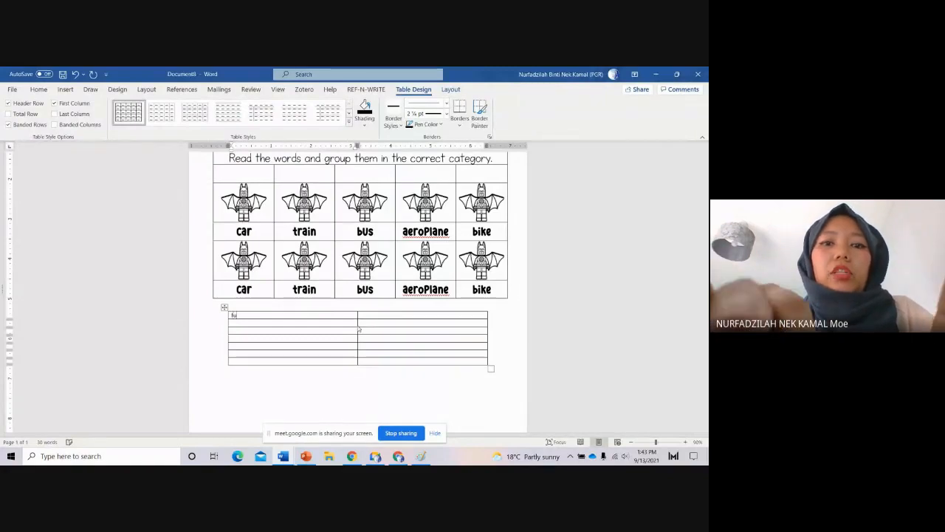
Step: Enter the column headings Fun toys and Boring toys in the new table's first row
text(Fun toys)
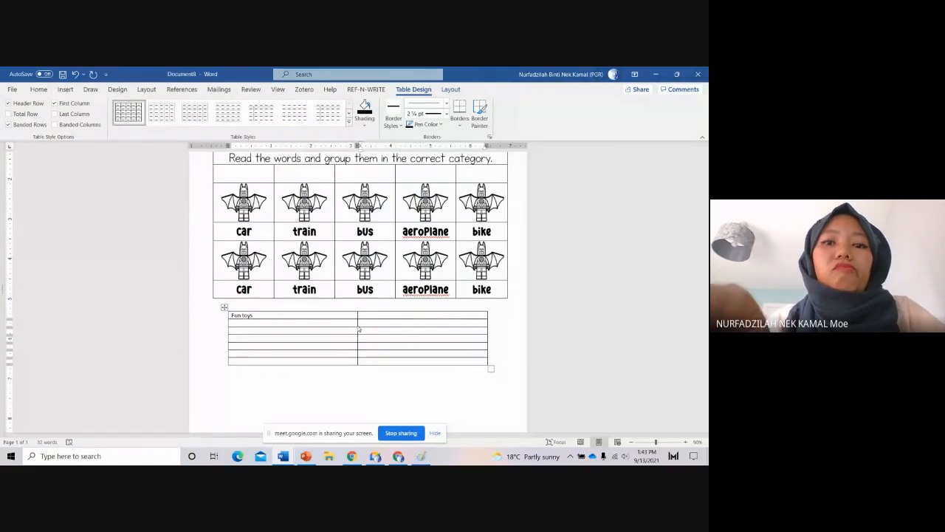
key(Tab)
text(borig)
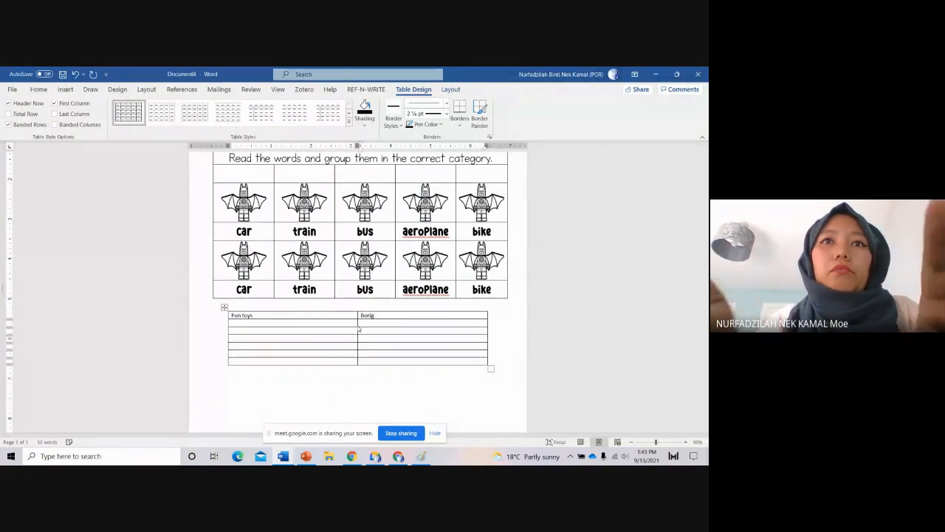
key(BackSpace)
text(ng toys)
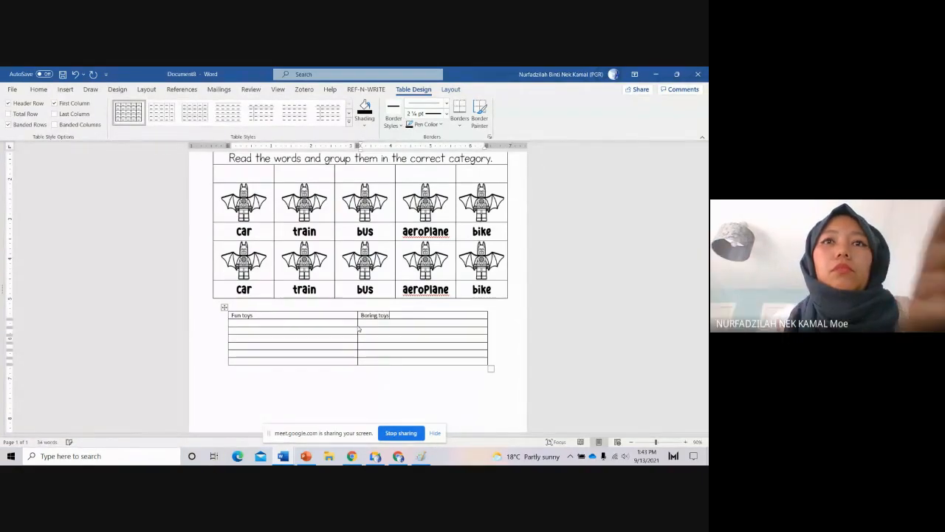
Step: Shade the Fun toys and Boring toys heading row black
drag(383, 319, 318, 318)
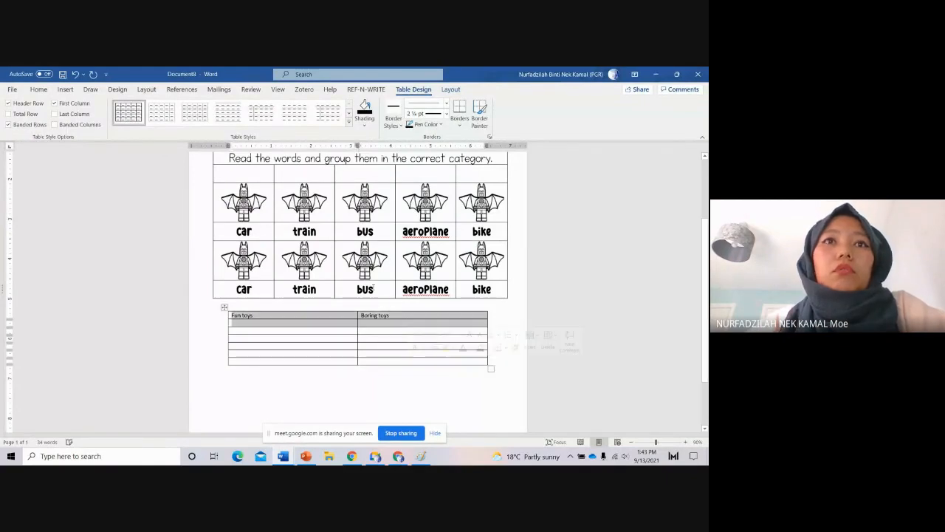
click(262, 316)
drag(242, 315, 415, 315)
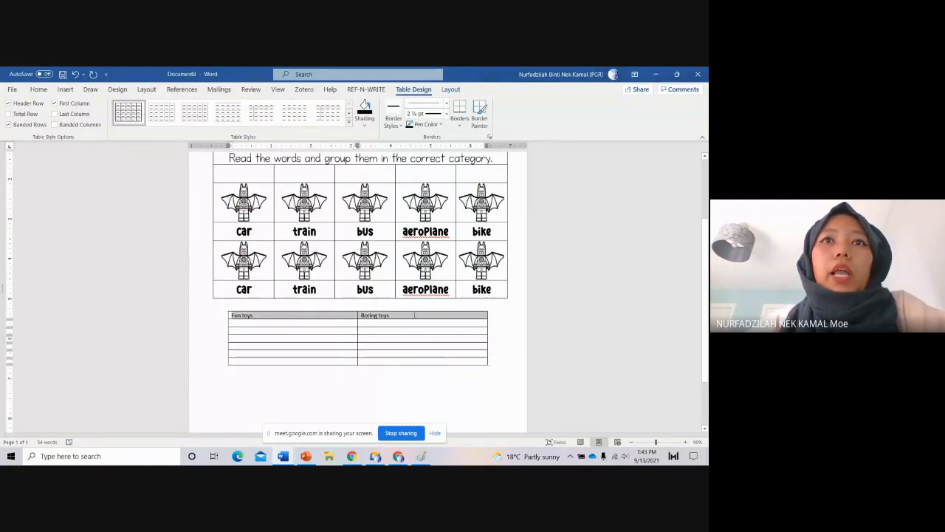
click(365, 109)
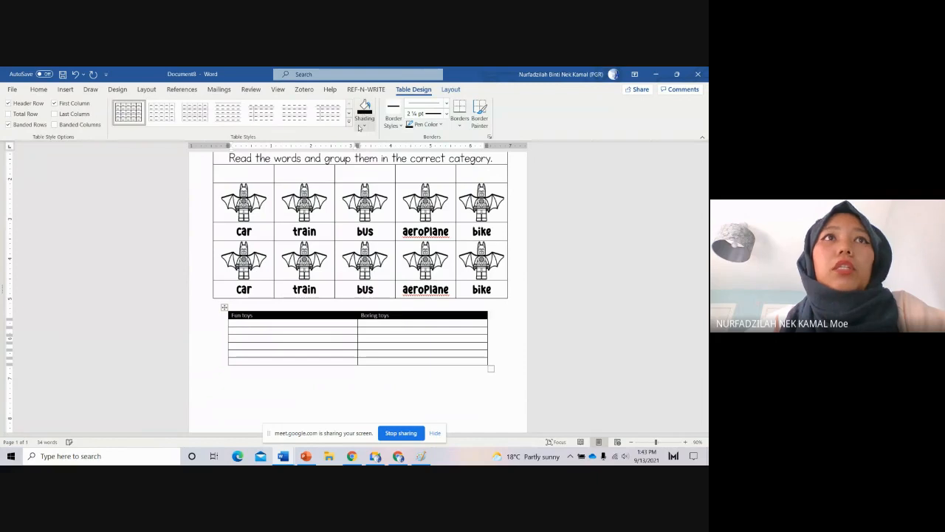
Step: Centre the two toy headings and format them as 16 pt SF Slapstick Comic Shaded
click(38, 88)
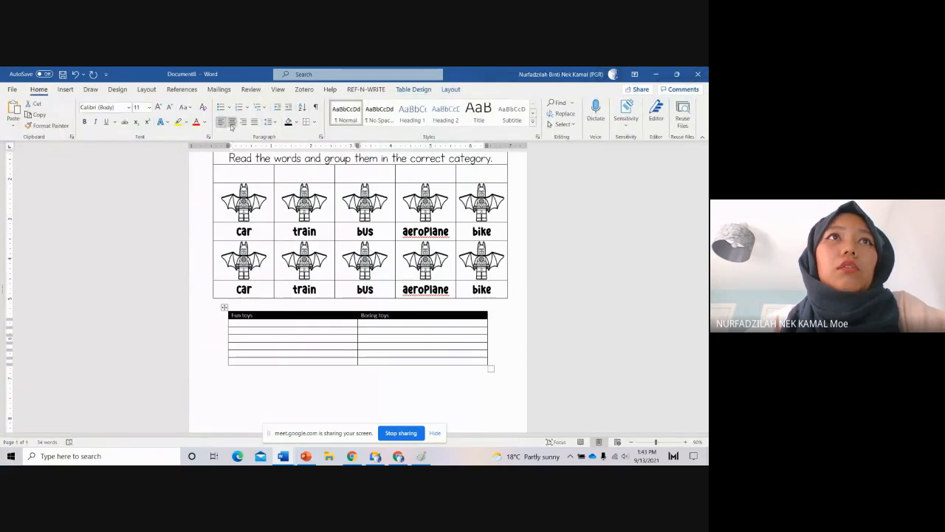
click(232, 122)
click(158, 107)
click(158, 107)
click(158, 107)
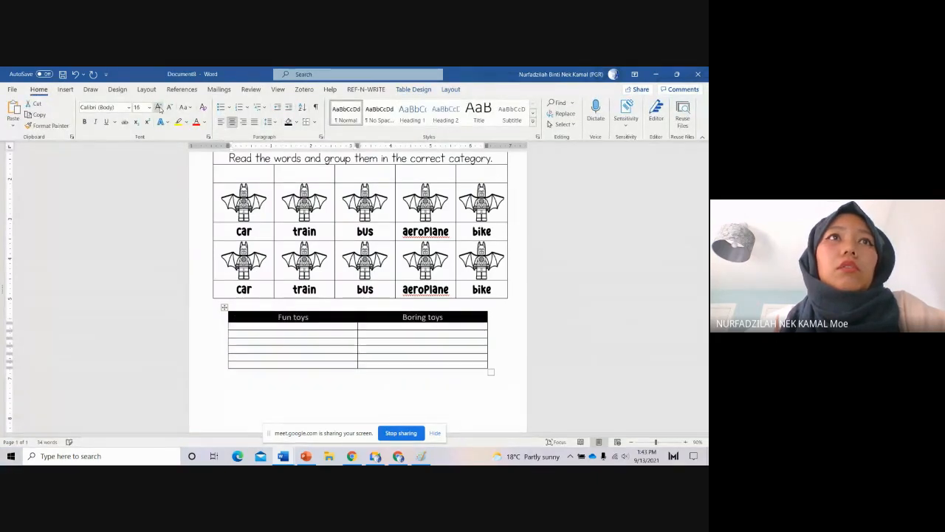
click(130, 107)
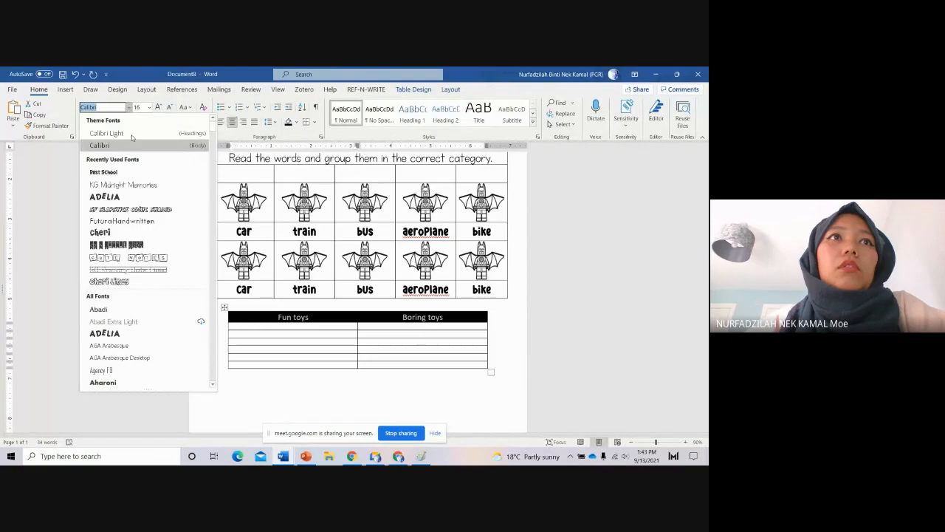
click(124, 209)
Step: Increase the height of the toys table's blank rows by adding an empty line in each one
click(332, 329)
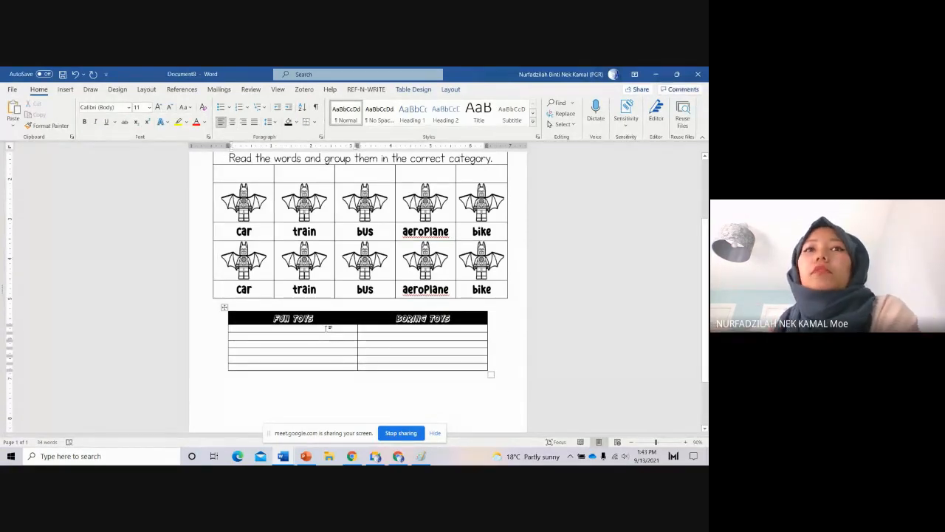
key(Return)
key(Return)
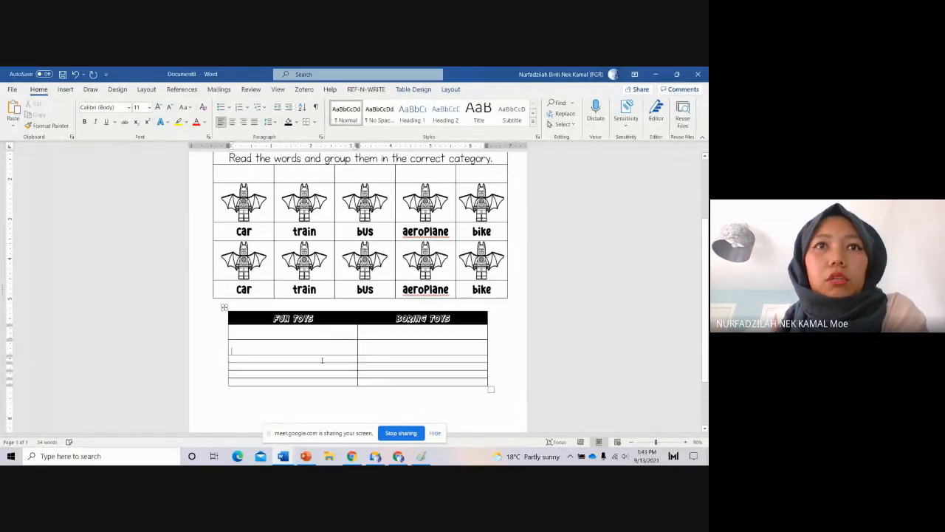
key(Return)
key(Return)
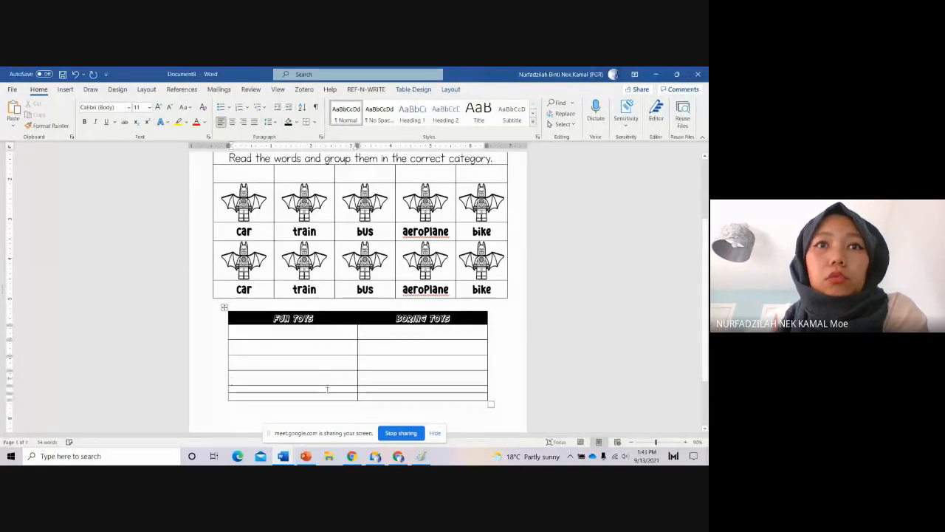
key(Return)
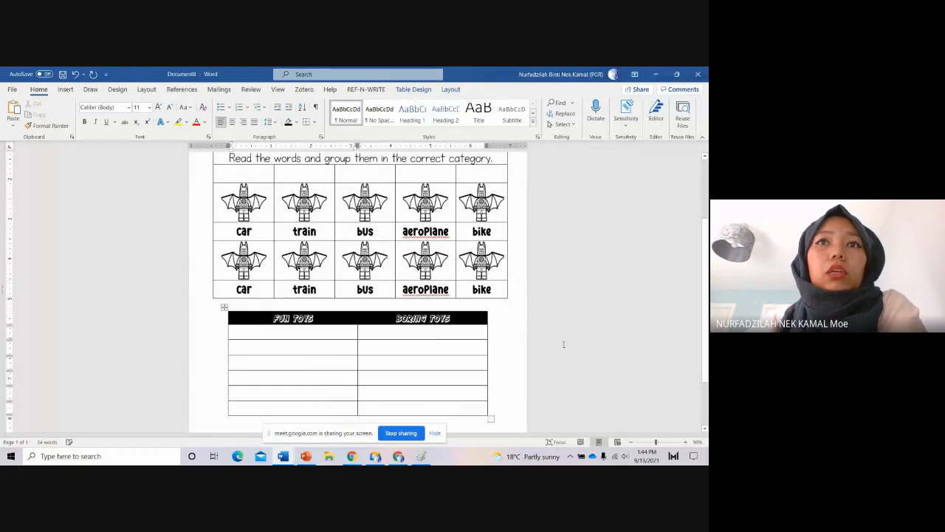
Step: Shade the worksheet's top row with the subject and teacher text black
scroll(529, 297, down, 2)
scroll(604, 308, up, 5)
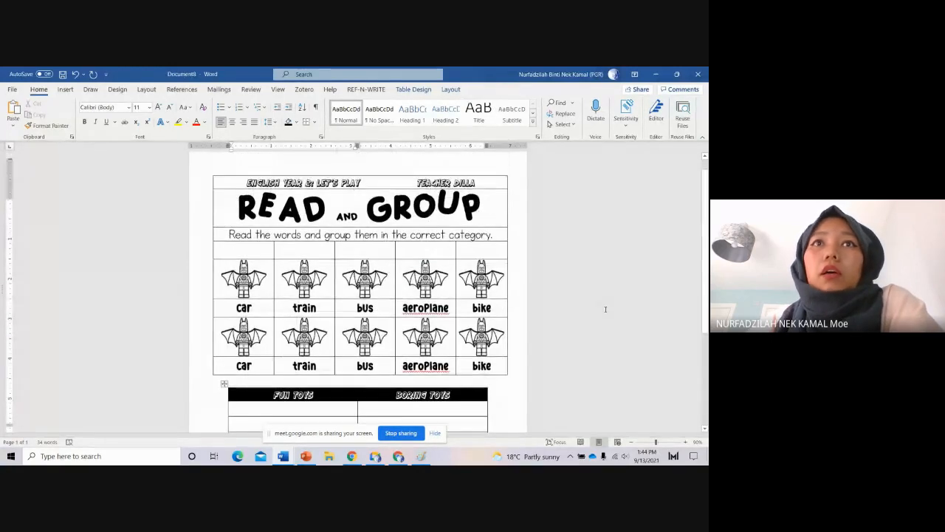
right_click(605, 308)
click(548, 270)
scroll(328, 355, down, 3)
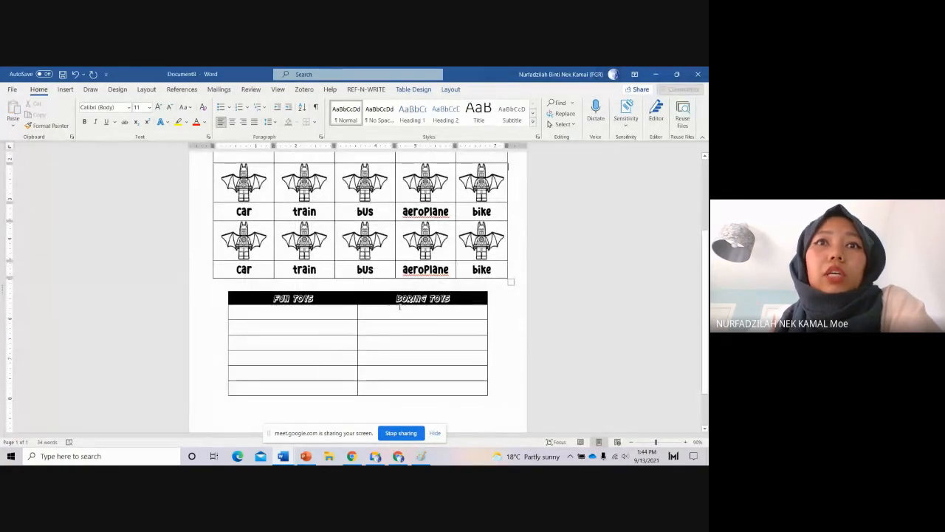
scroll(410, 338, up, 3)
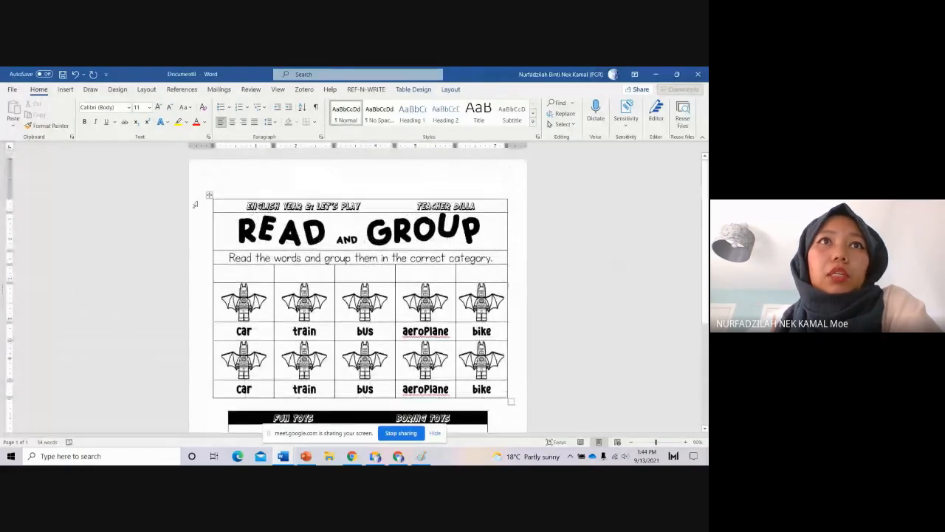
drag(235, 207, 502, 207)
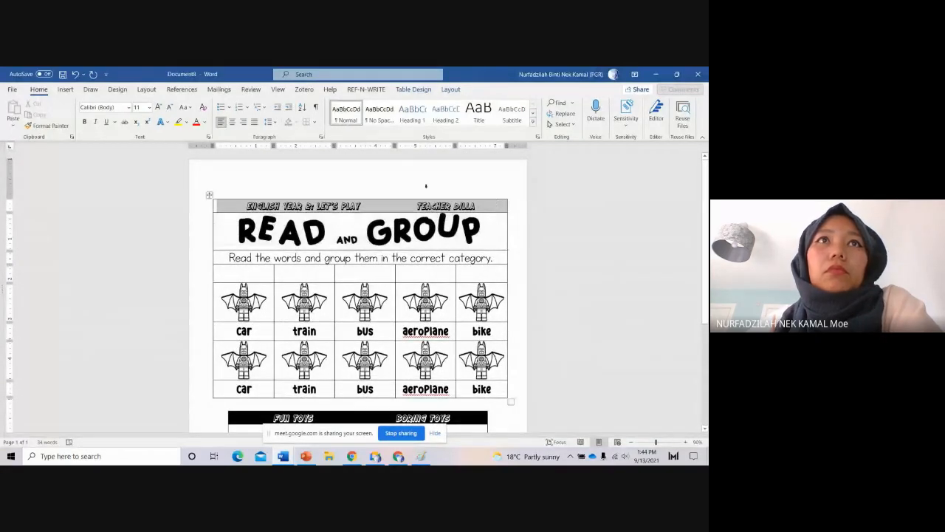
click(297, 123)
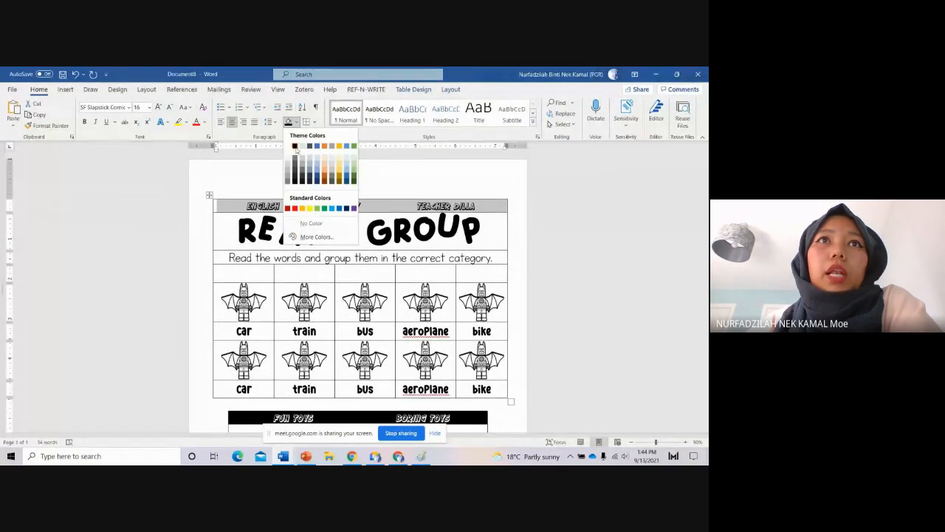
click(294, 145)
click(198, 197)
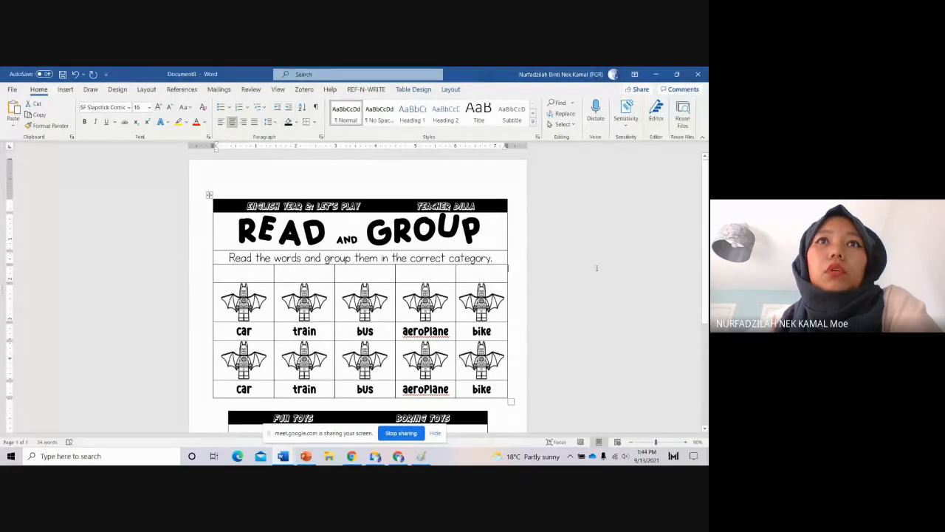
Step: Remove all borders from the worksheet's picture table
click(209, 195)
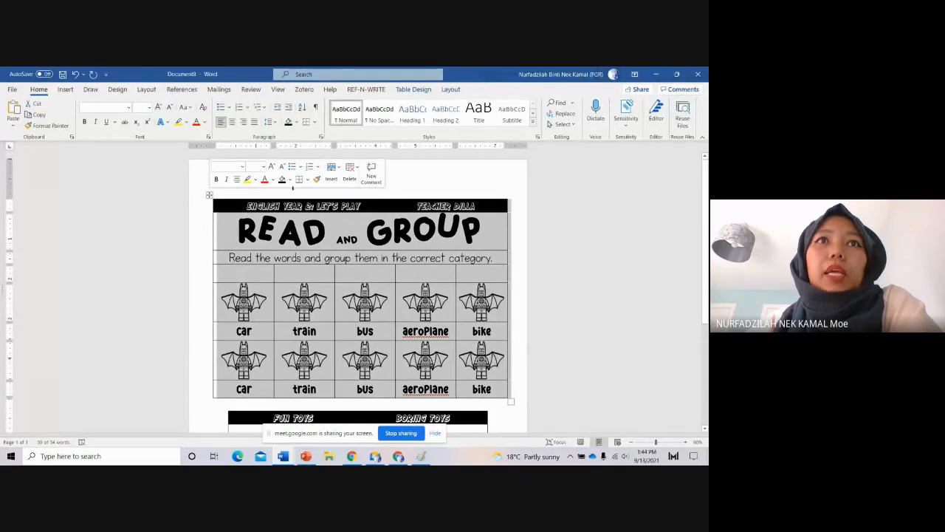
click(307, 180)
click(325, 244)
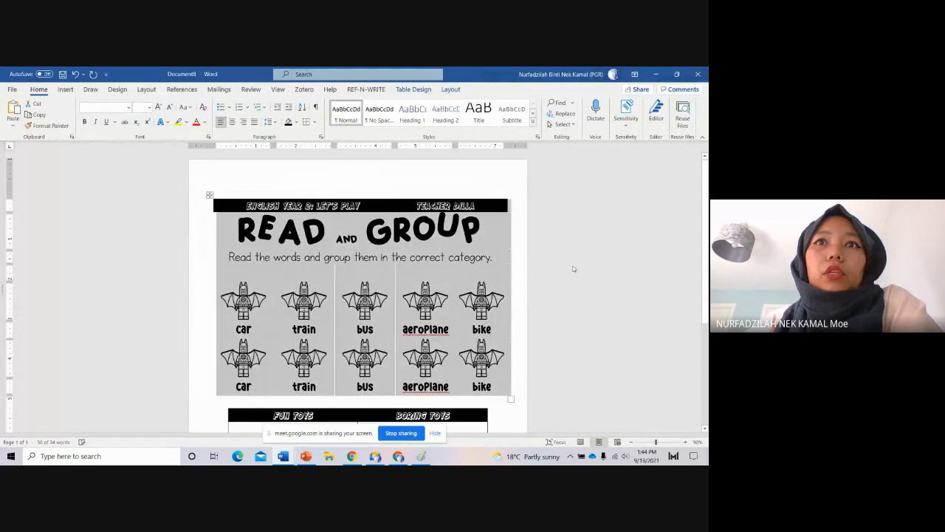
click(572, 268)
Step: Add an empty line between the picture table and the Fun toys and Boring toys table
scroll(508, 187, down, 2)
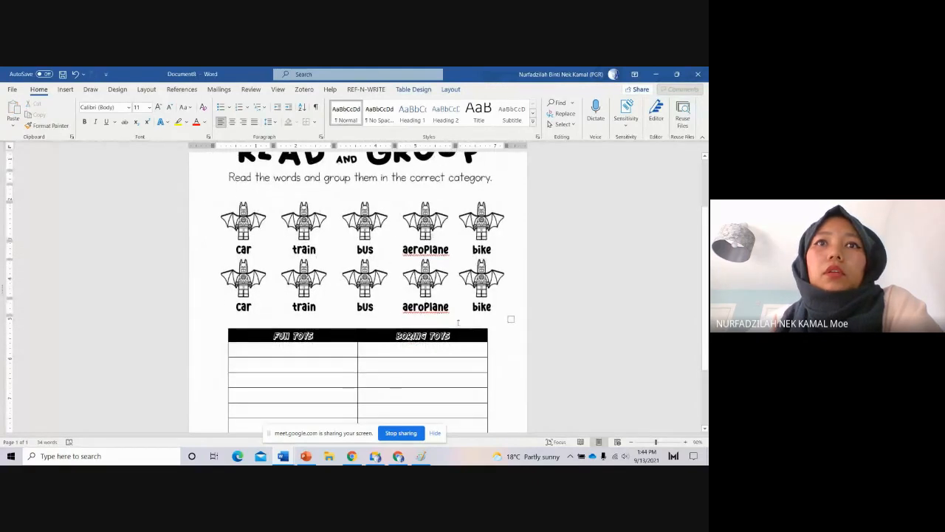
click(458, 322)
key(Return)
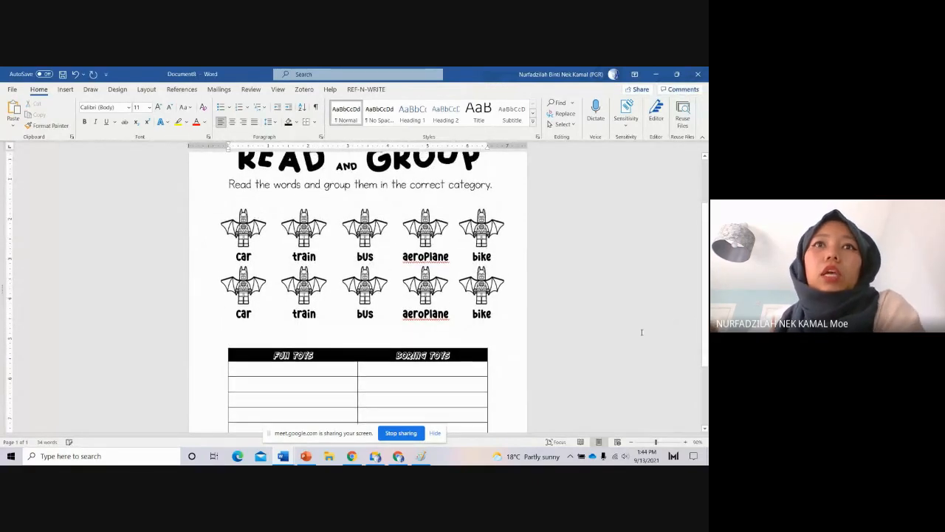
Step: Add an empty line below the word bike in the first picture row and reduce its font size to 12 pt
scroll(549, 319, up, 1)
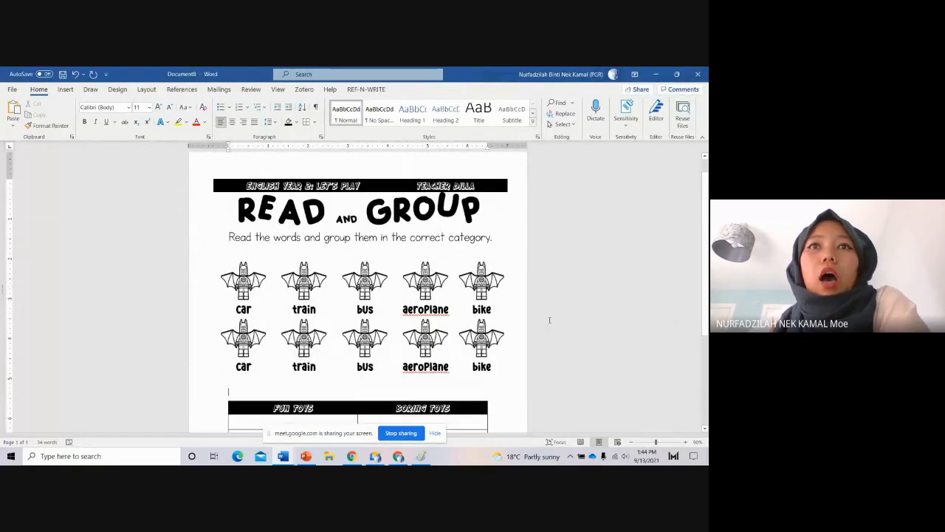
click(493, 310)
key(Return)
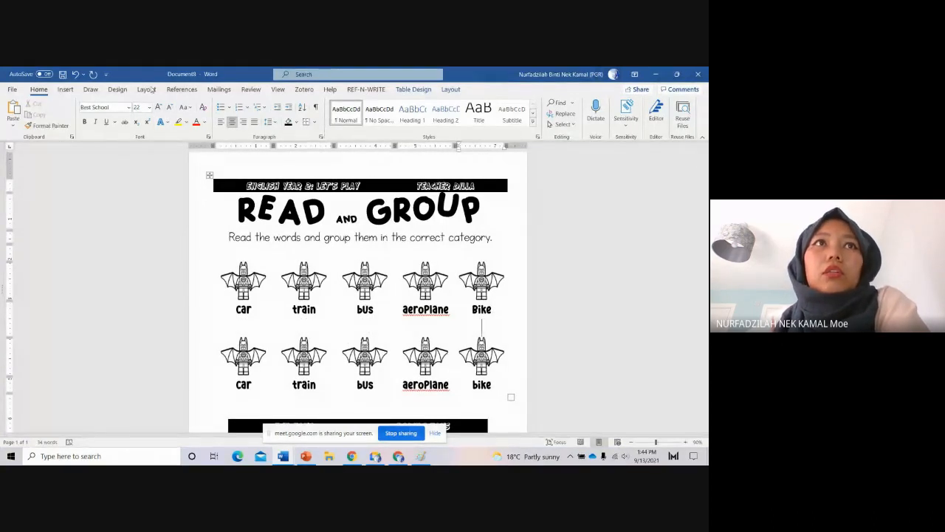
click(172, 108)
click(171, 108)
click(171, 107)
click(172, 108)
click(171, 107)
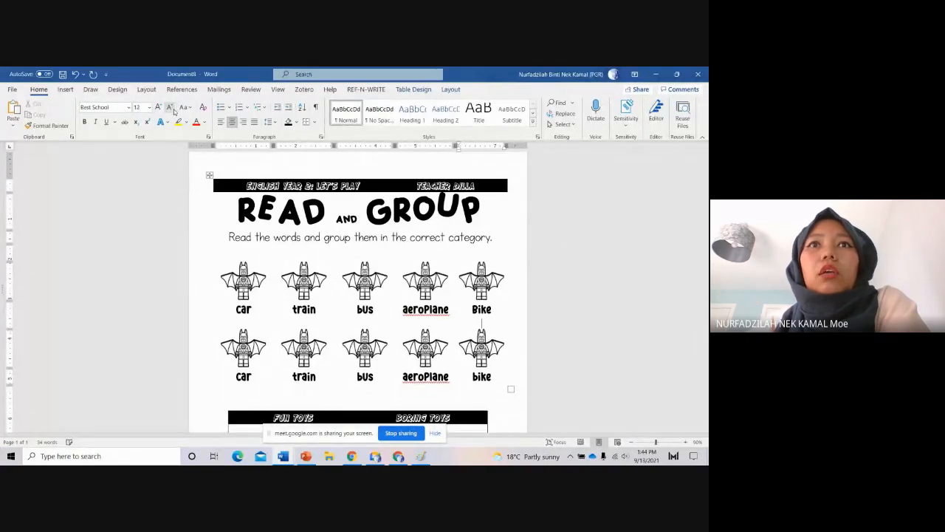
Step: Set up a Box page border with a 2¼ pt line width for the whole document
scroll(506, 265, down, 1)
scroll(509, 270, down, 4)
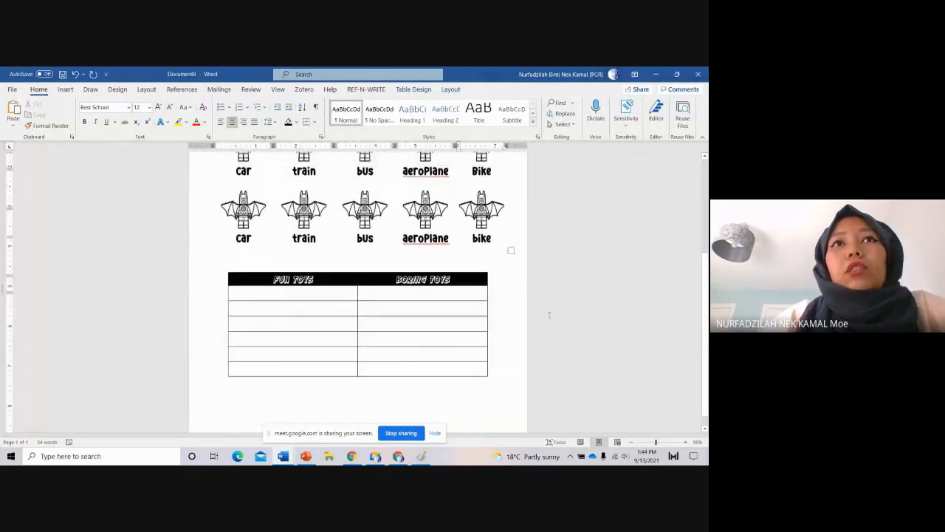
scroll(548, 315, up, 4)
scroll(549, 315, up, 1)
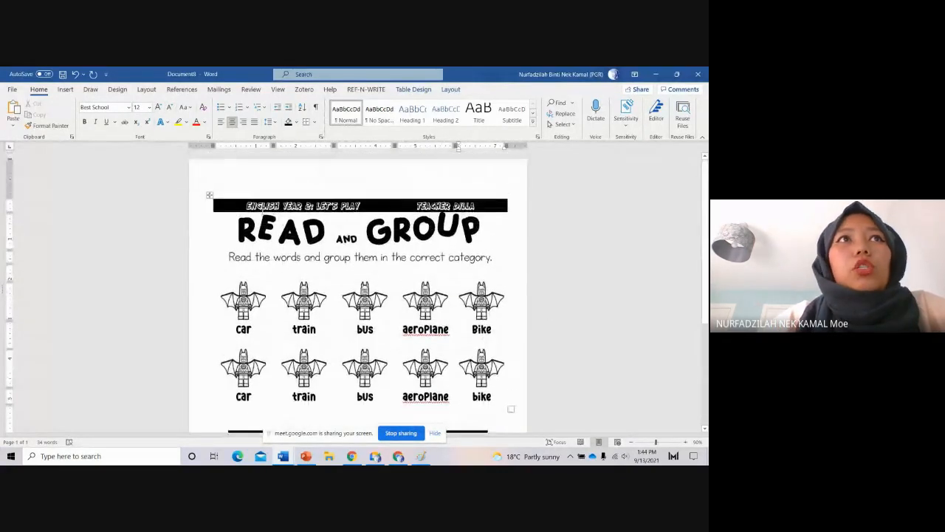
click(115, 89)
click(668, 116)
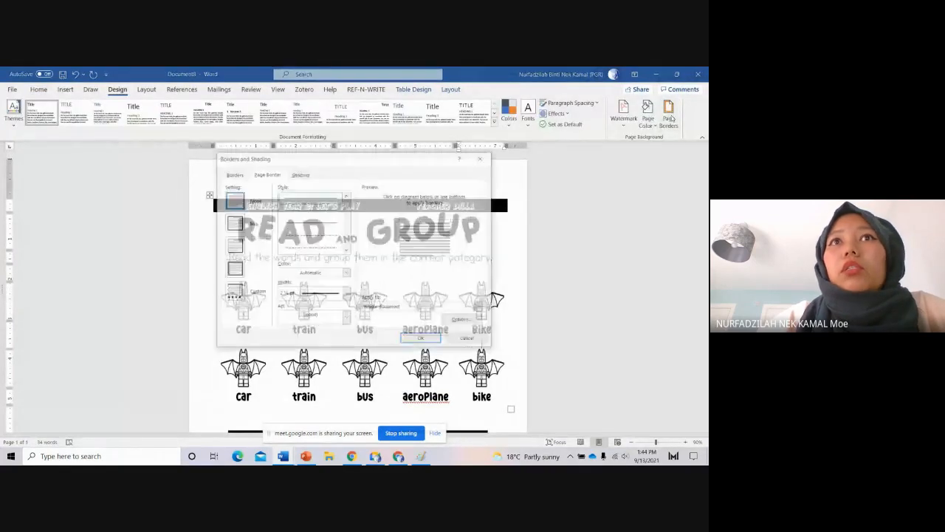
click(249, 222)
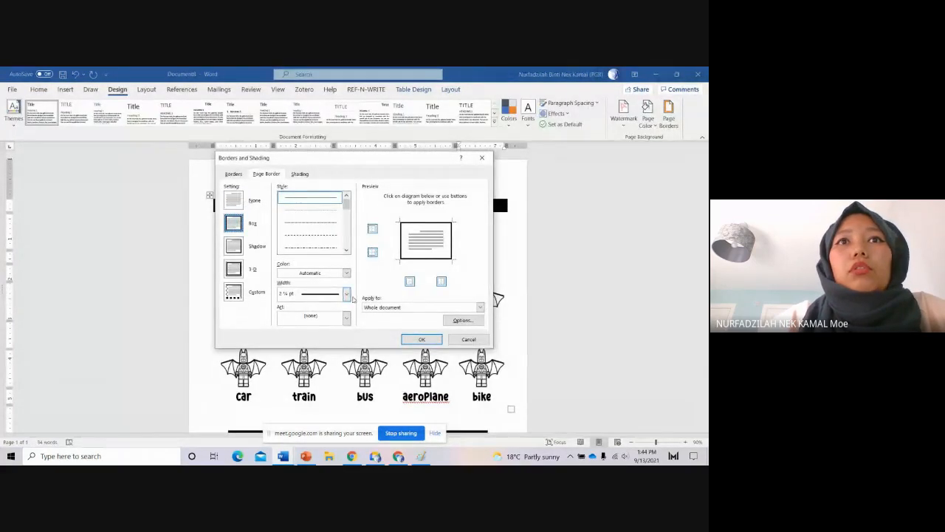
click(347, 296)
click(334, 370)
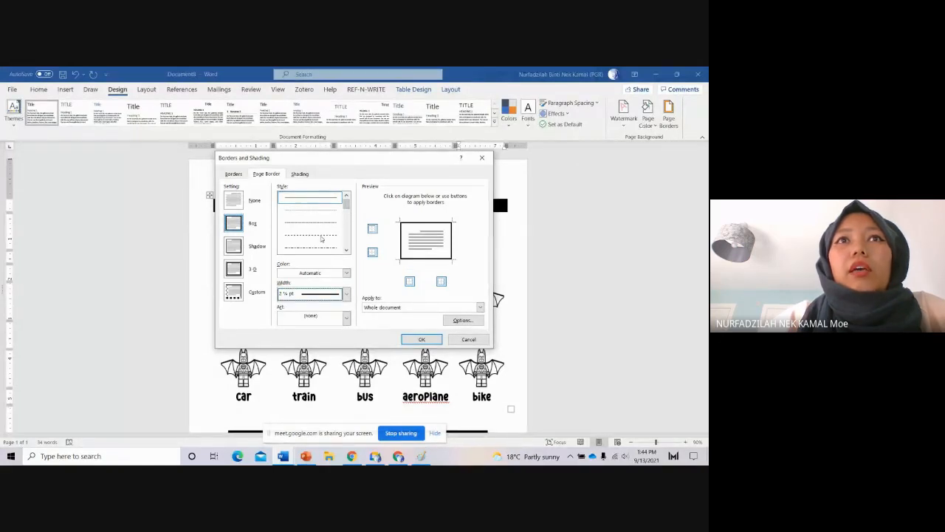
Step: Try a dashed line and a 3 pt striped line as the page border style
click(333, 235)
scroll(336, 240, down, 3)
scroll(336, 240, up, 2)
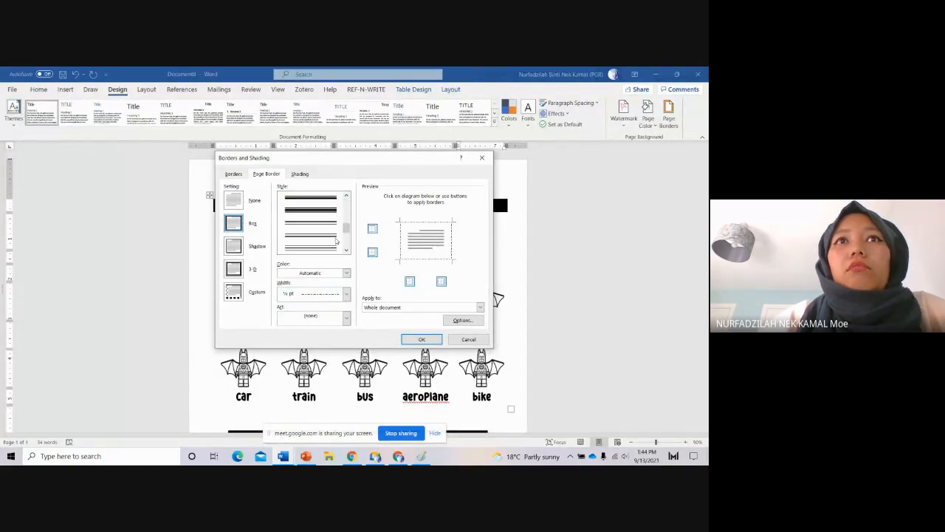
scroll(336, 237, down, 2)
click(329, 210)
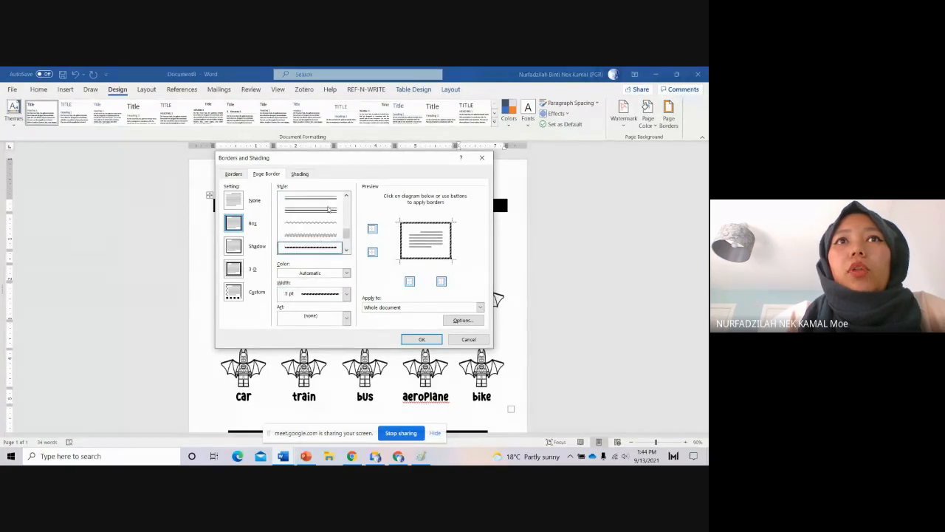
click(346, 293)
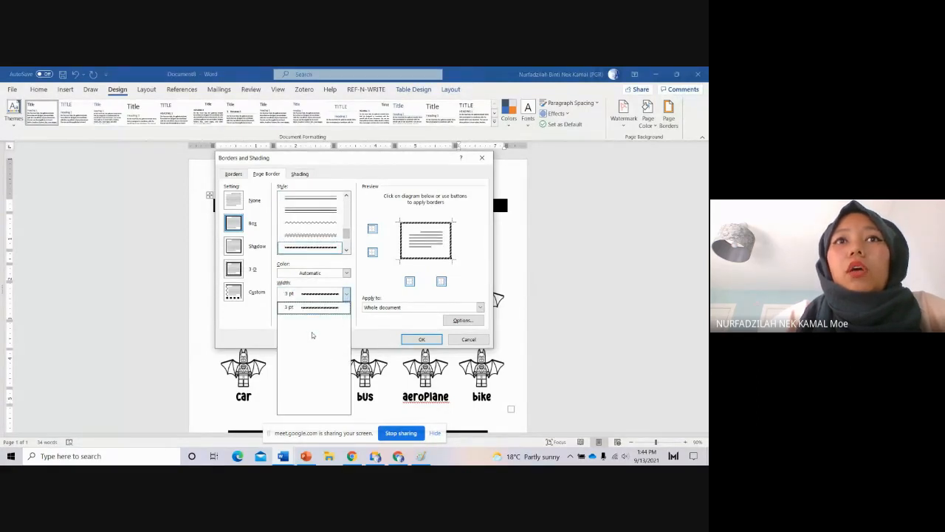
scroll(346, 231, up, 3)
Step: Change the page border to a solid 2¼ pt line, apply it and check it on the page
click(322, 200)
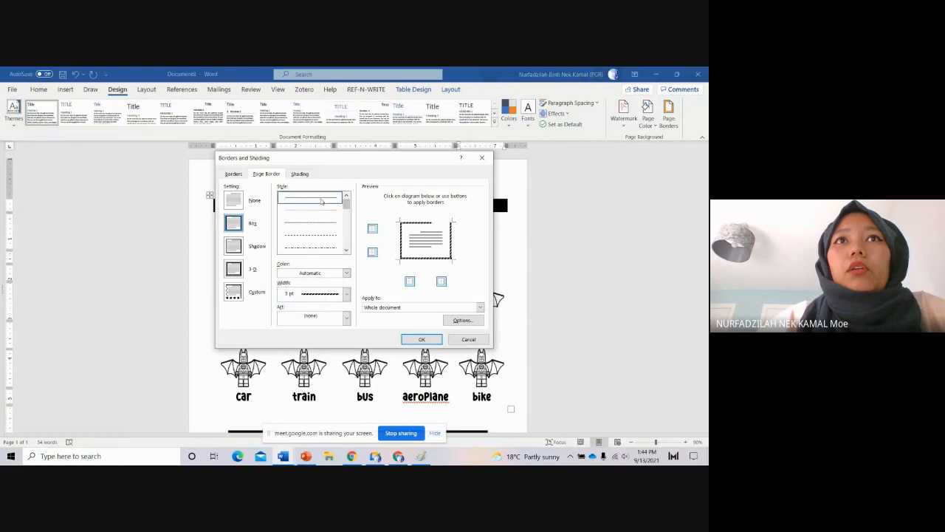
click(346, 294)
click(319, 369)
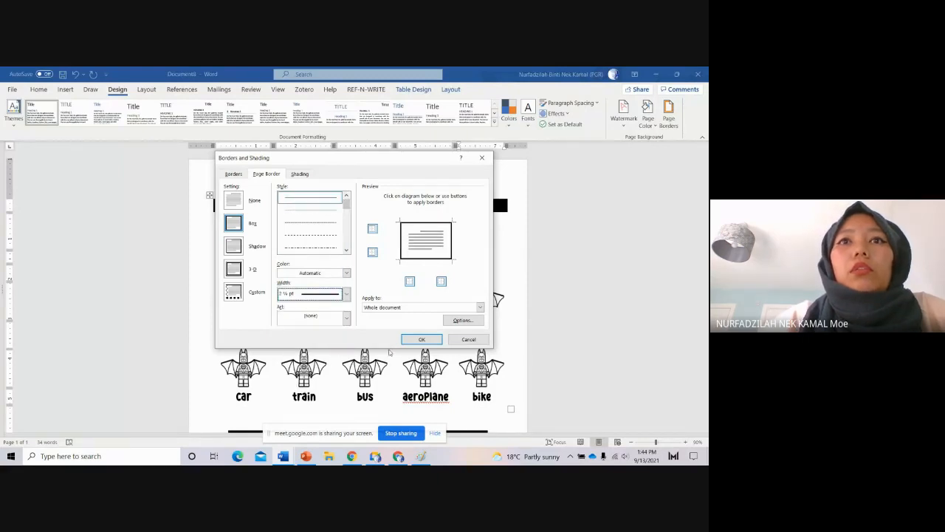
click(422, 339)
scroll(595, 315, down, 5)
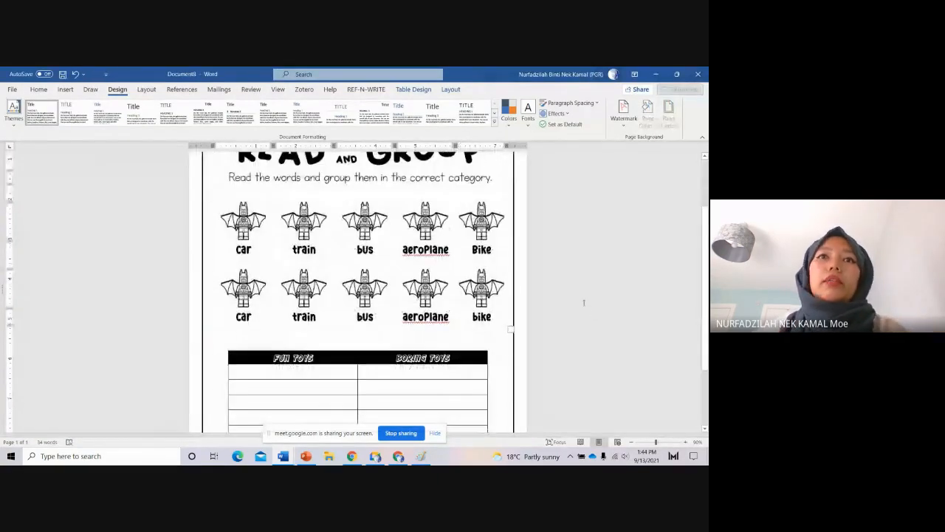
scroll(566, 288, up, 3)
scroll(566, 289, up, 2)
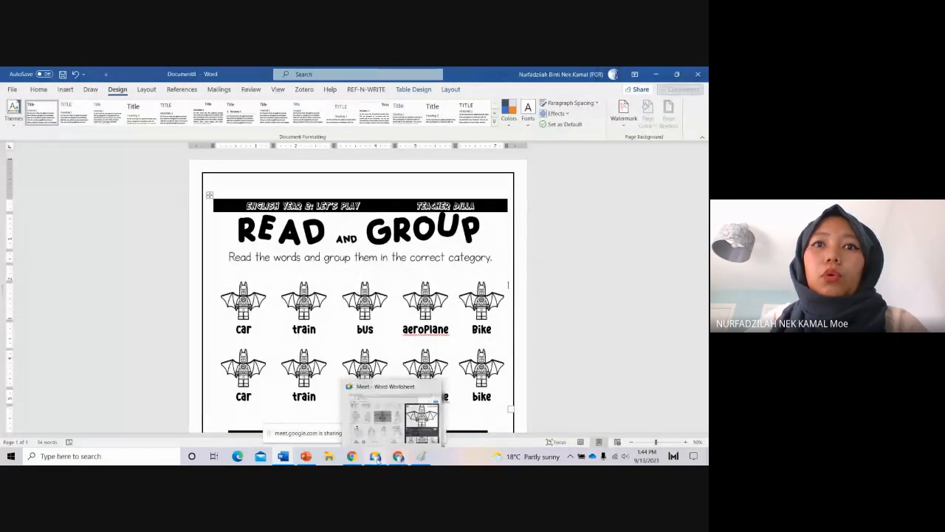
Step: Switch to the Google Meet call and open its in-call messages
click(399, 456)
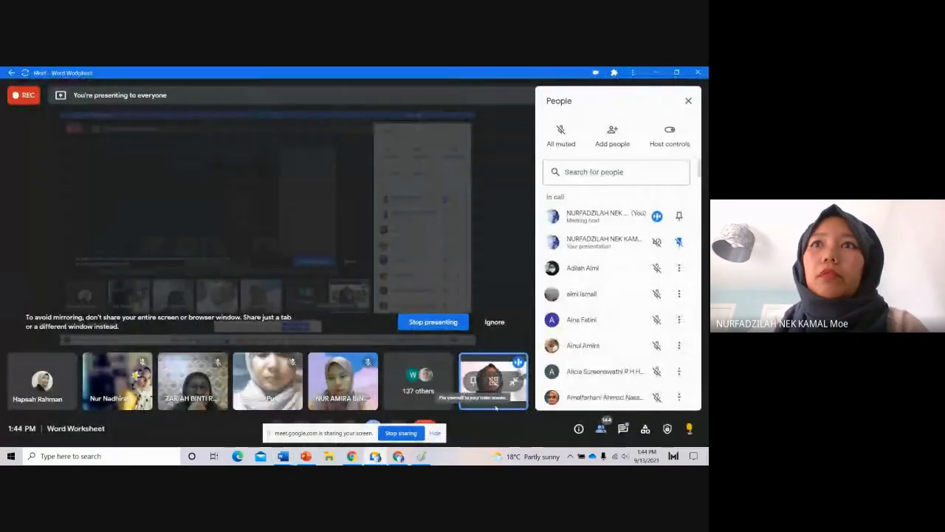
scroll(598, 178, down, 2)
click(622, 427)
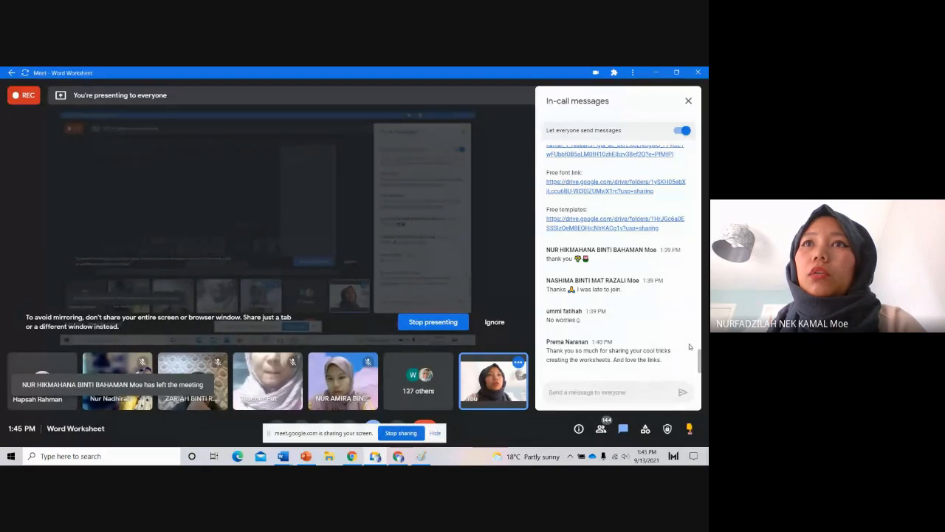
Step: Find the chat message with the PowerPoint, free font and free templates links and copy its full text
scroll(689, 343, up, 5)
scroll(689, 345, down, 8)
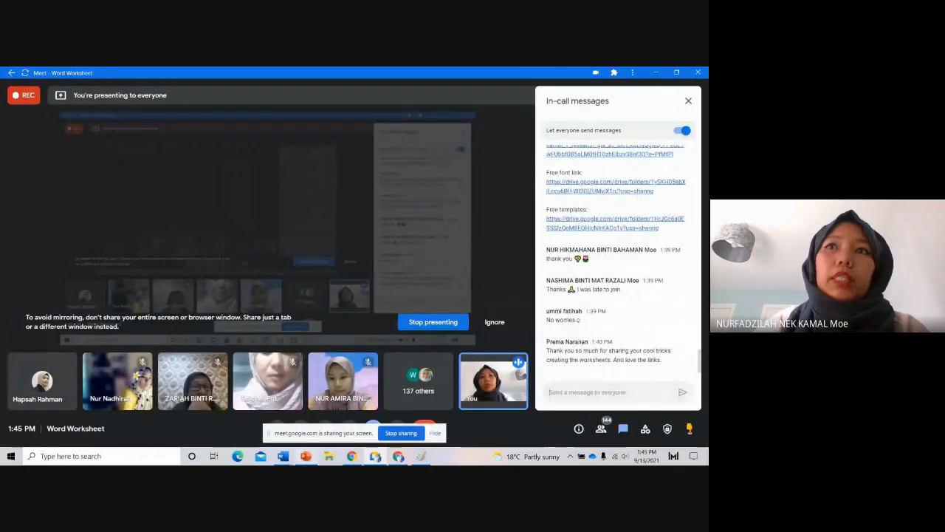
scroll(542, 215, up, 3)
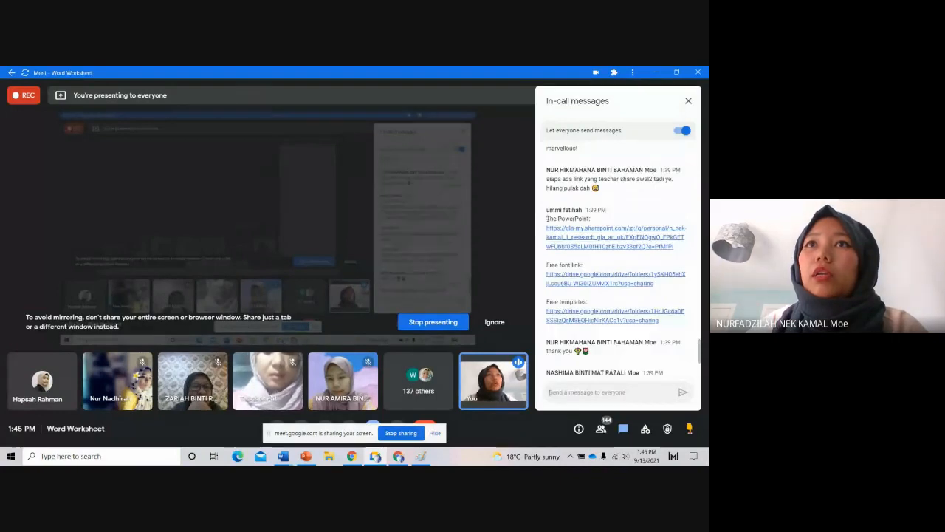
drag(548, 219, 659, 320)
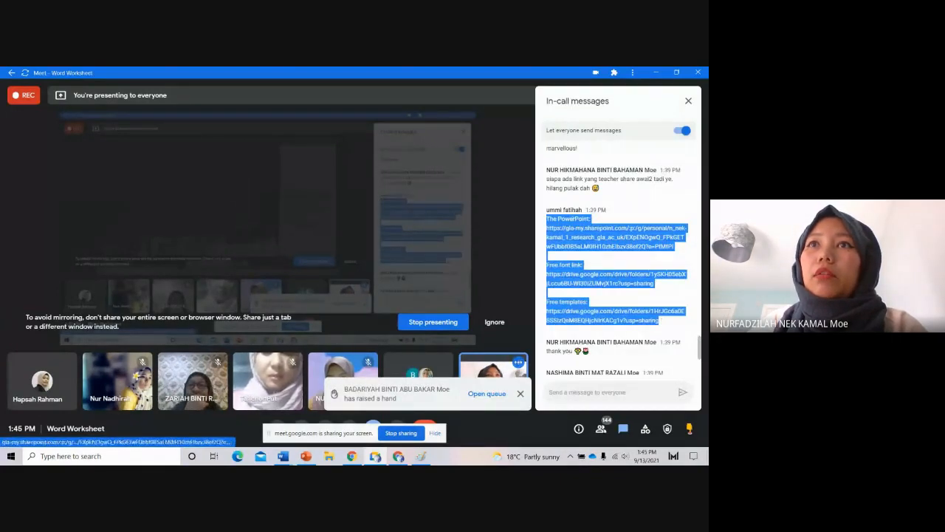
right_click(572, 218)
click(552, 225)
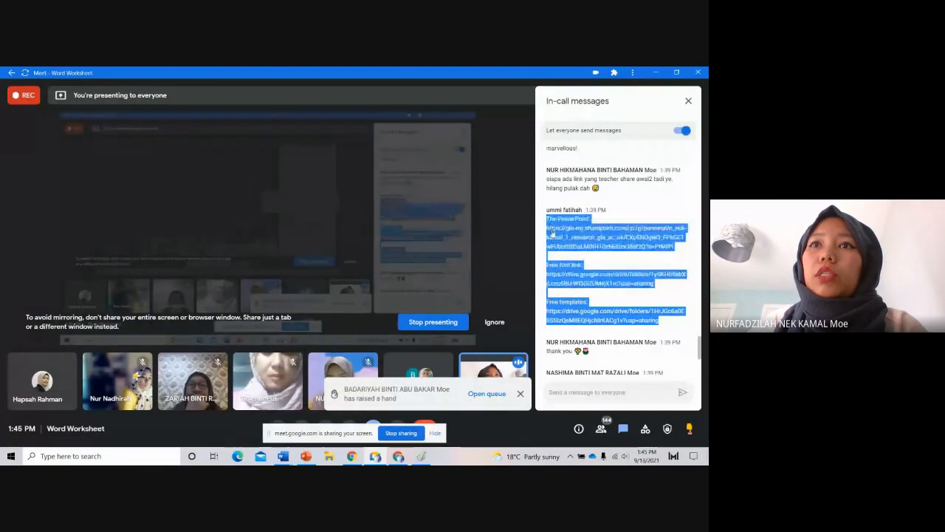
Step: Paste the copied PowerPoint, free font and free templates links as a new chat message, send it and check it among the latest messages
right_click(574, 392)
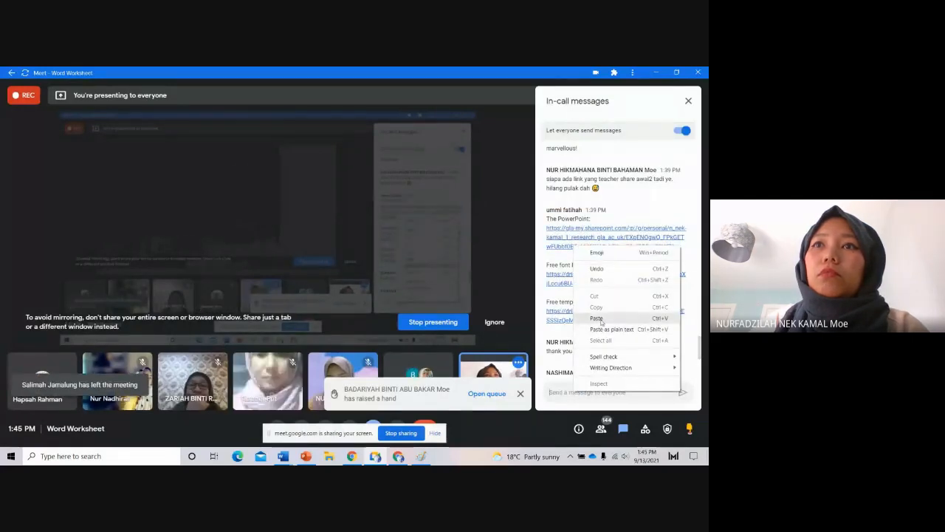
click(613, 313)
key(Return)
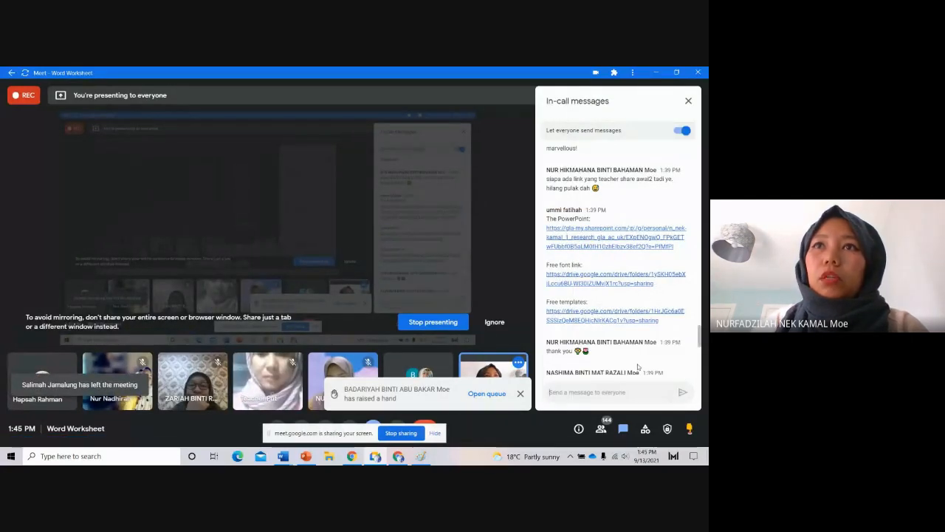
drag(700, 337, 699, 381)
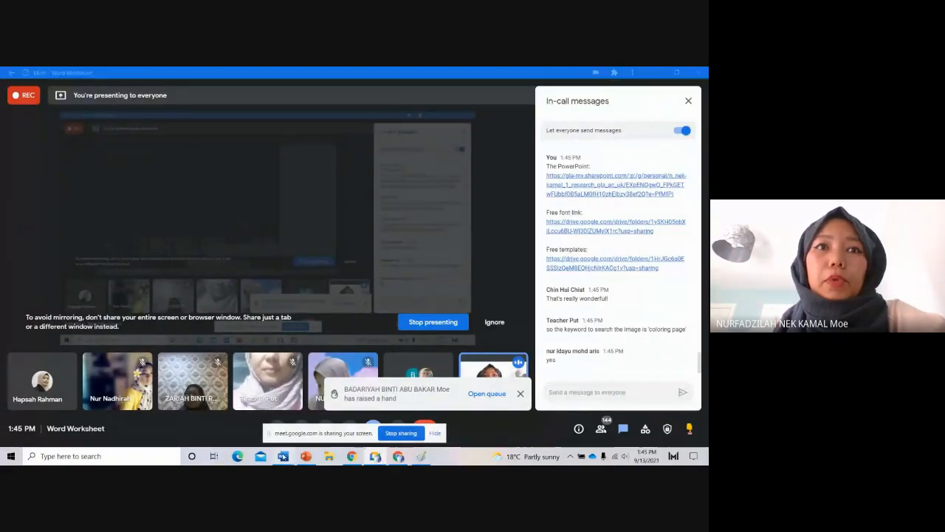
Step: Switch to the Word document Document2 and look through its Think and Write worksheet from header to last picture
mouse_move(283, 456)
click(98, 422)
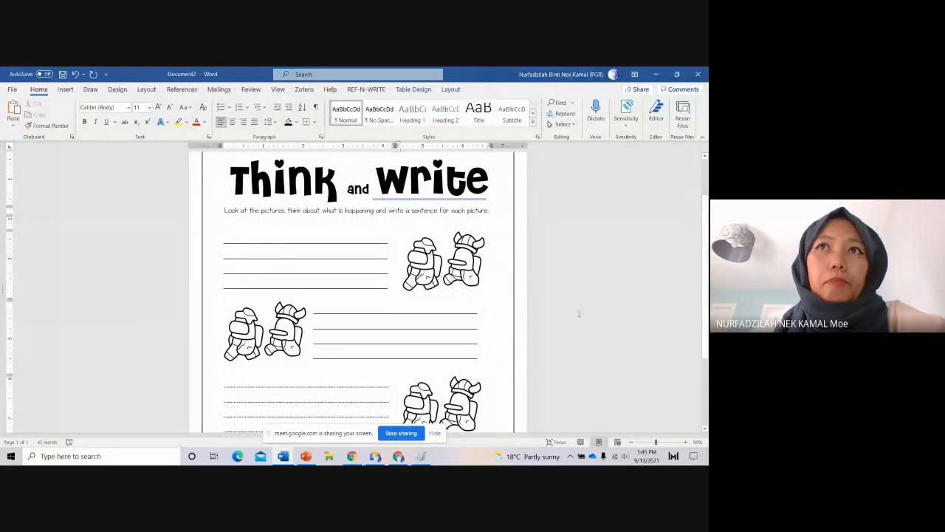
scroll(554, 332, up, 2)
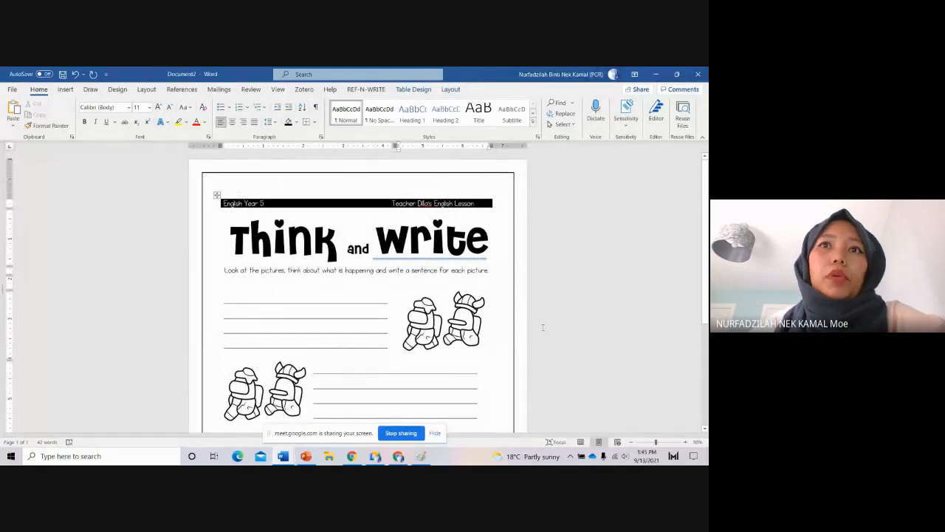
scroll(543, 327, down, 4)
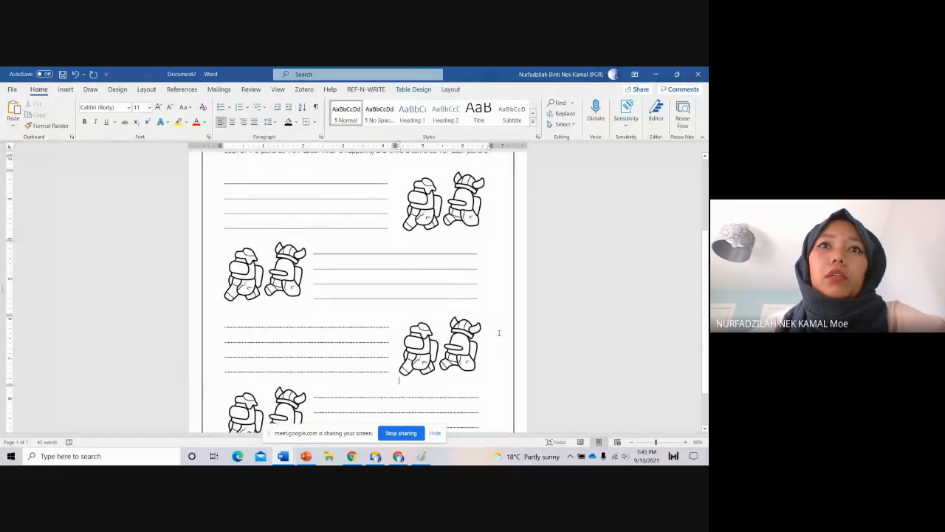
scroll(499, 333, down, 2)
scroll(499, 333, up, 2)
scroll(499, 333, up, 1)
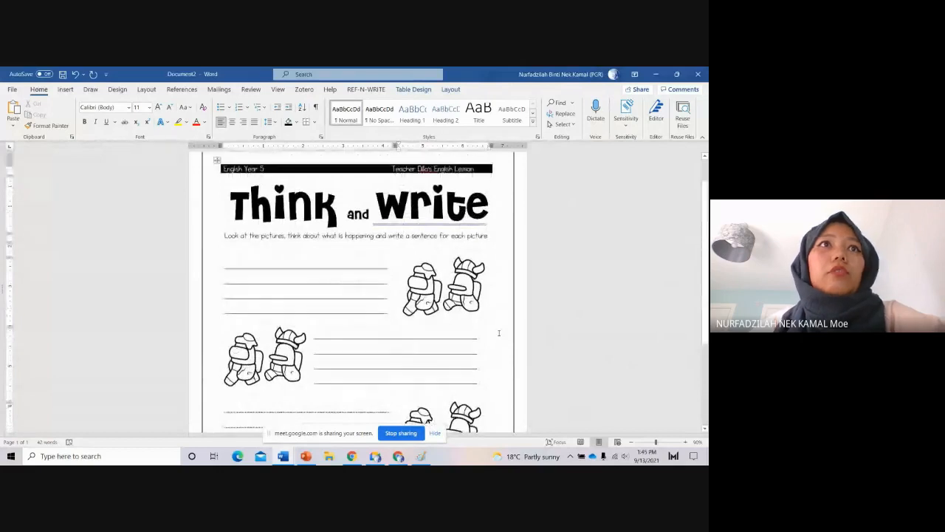
Step: Bring up Document6 and look over the Think and Write worksheet with the unicorn cat pictures
mouse_move(293, 458)
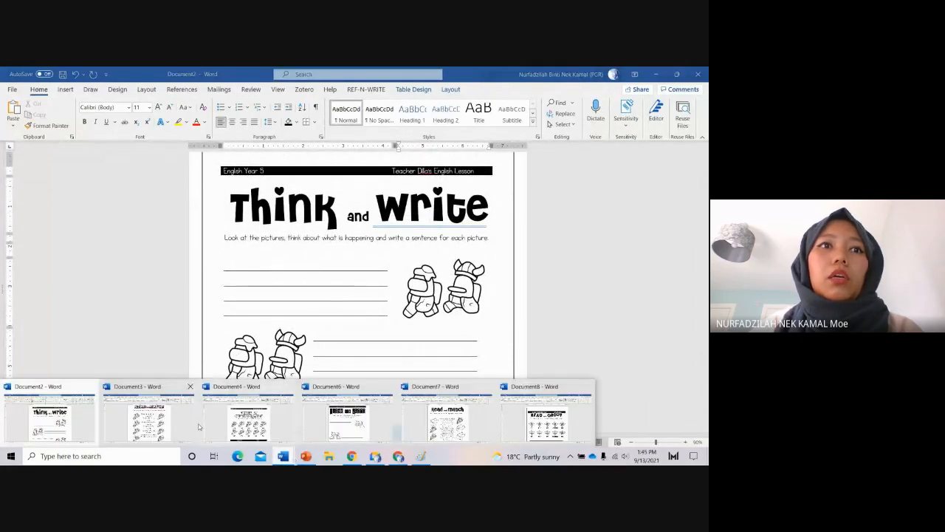
click(347, 421)
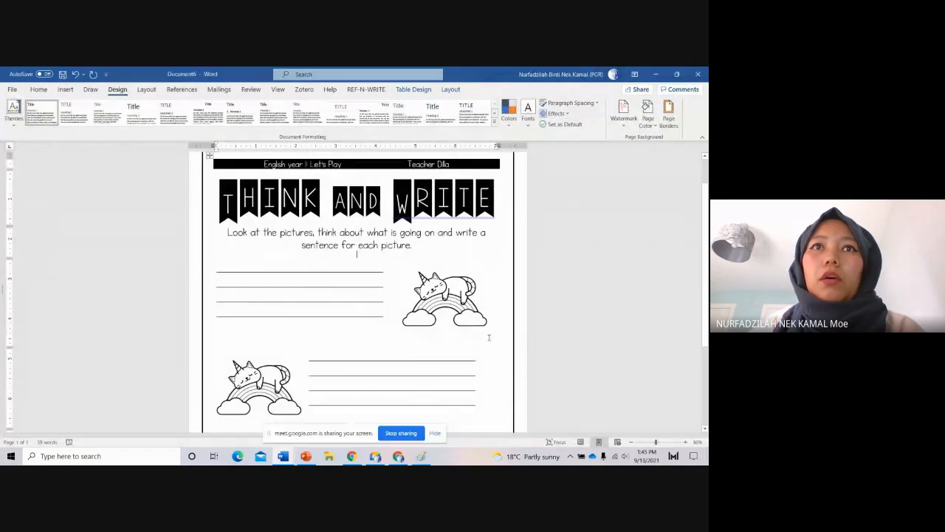
scroll(489, 338, down, 5)
scroll(469, 350, up, 4)
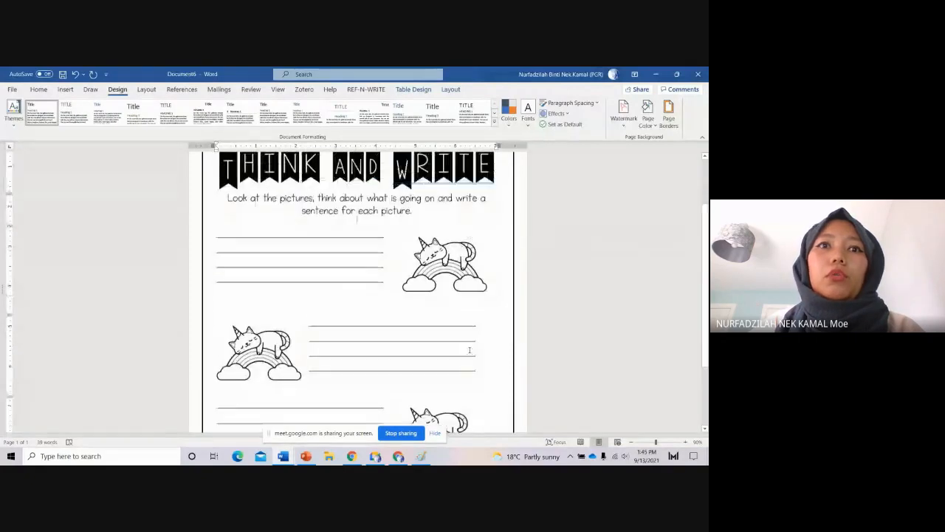
Step: Bring up Document3 and look over the Read and Match worksheet with pizza slices on both sides of the lyrics
mouse_move(284, 458)
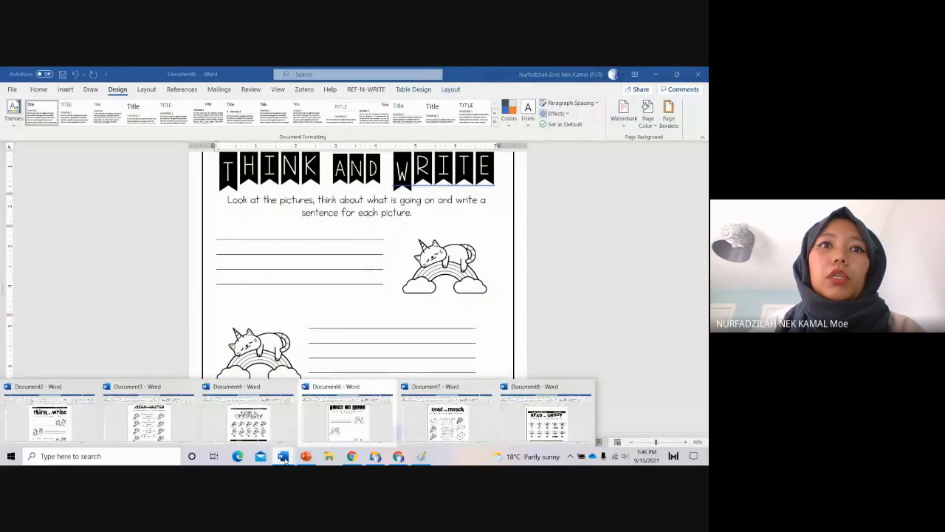
click(184, 432)
click(543, 300)
scroll(546, 300, up, 2)
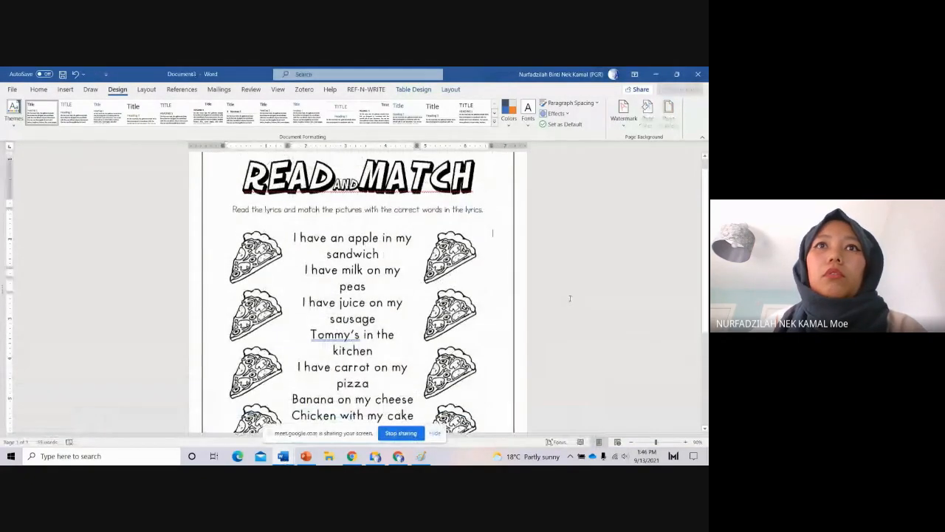
scroll(565, 298, down, 3)
scroll(570, 298, down, 1)
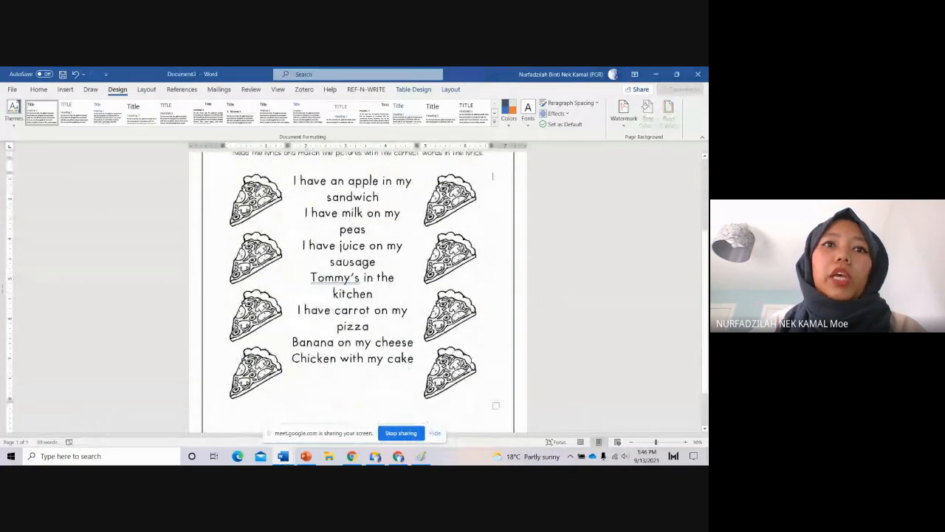
Step: Bring up Document7 and examine the Read and Match worksheet with the sausage and pizza pictures around the song lyrics
mouse_move(283, 456)
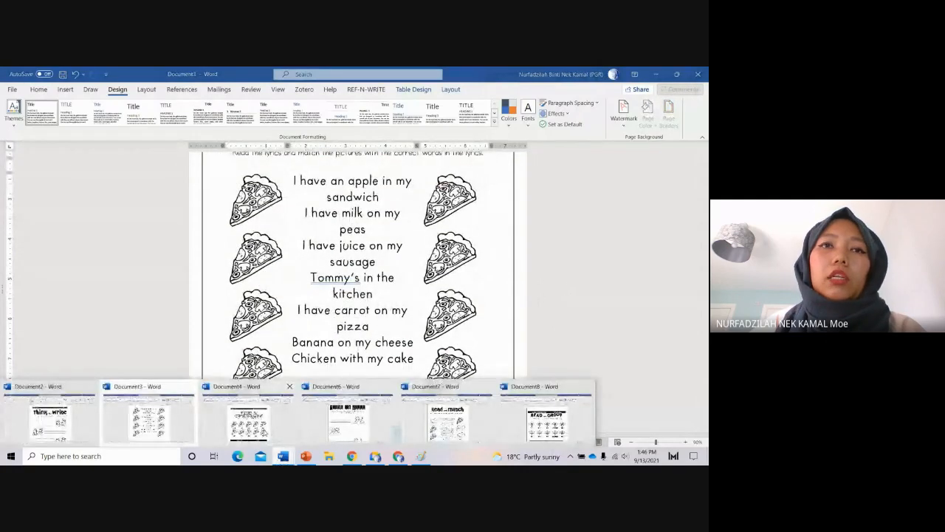
click(446, 419)
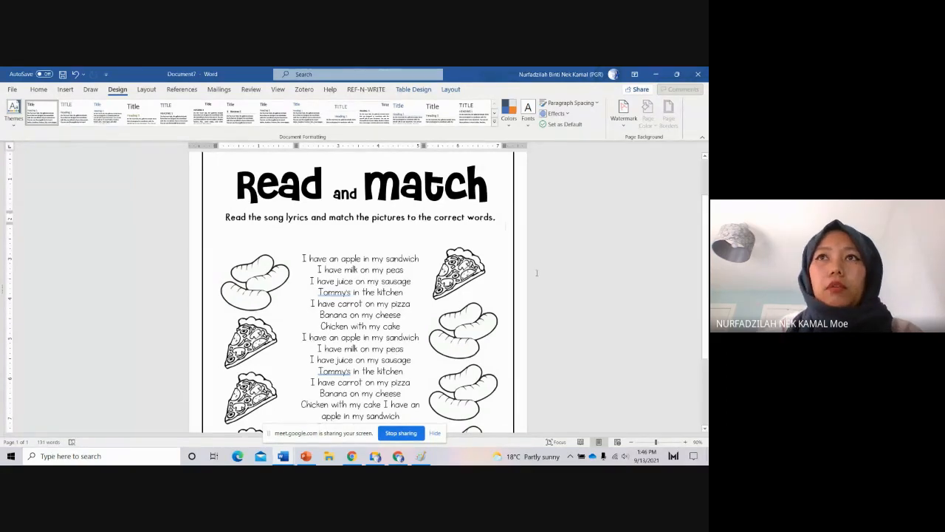
scroll(572, 325, down, 2)
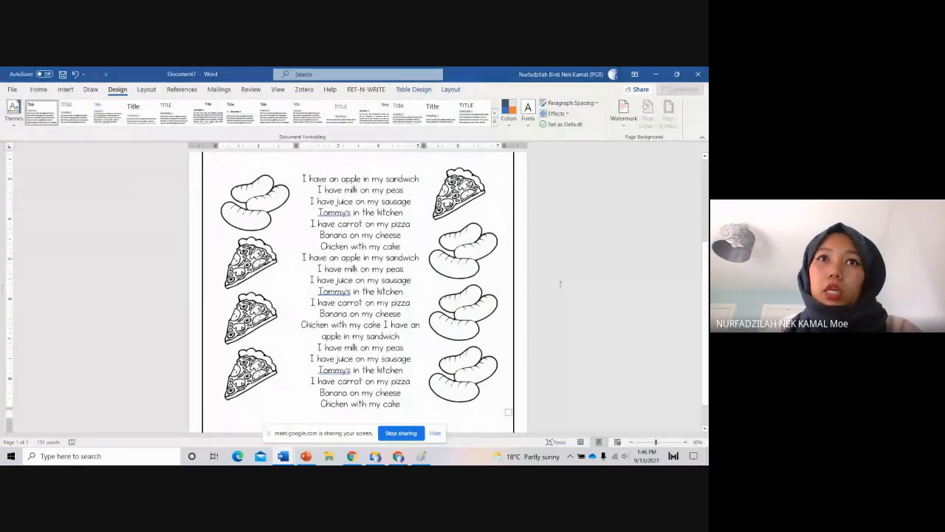
scroll(580, 272, down, 1)
scroll(505, 287, up, 4)
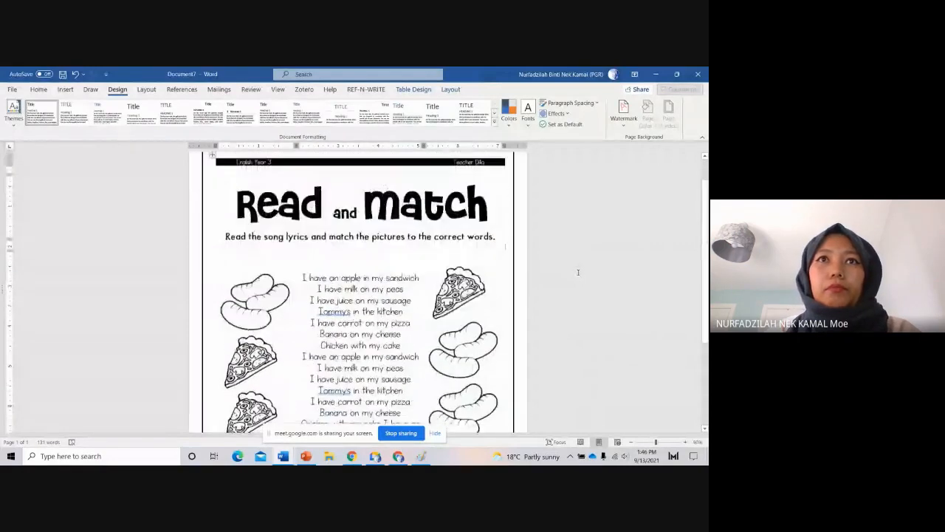
Step: Bring up Document4 and examine the Read & Categorize worksheet down to its Vegetables and Fruits table
mouse_move(281, 456)
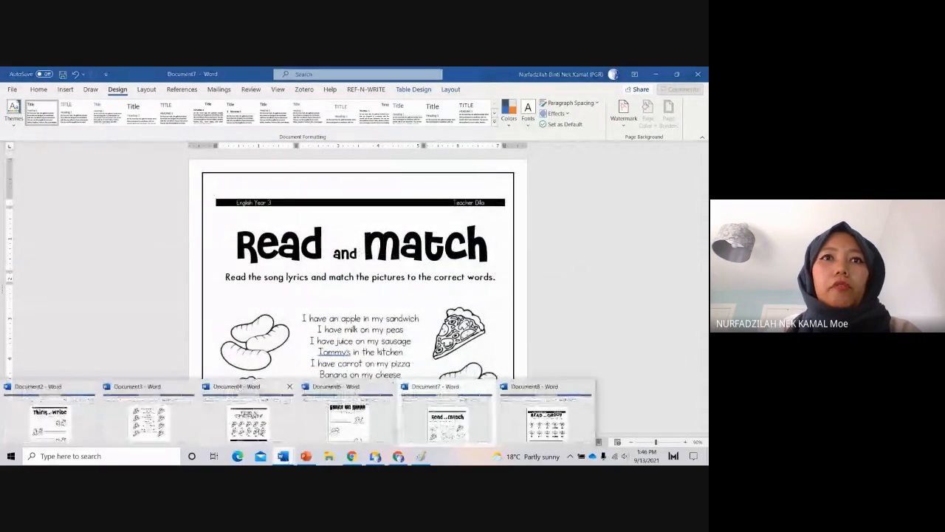
click(247, 417)
scroll(542, 302, down, 3)
scroll(542, 302, up, 3)
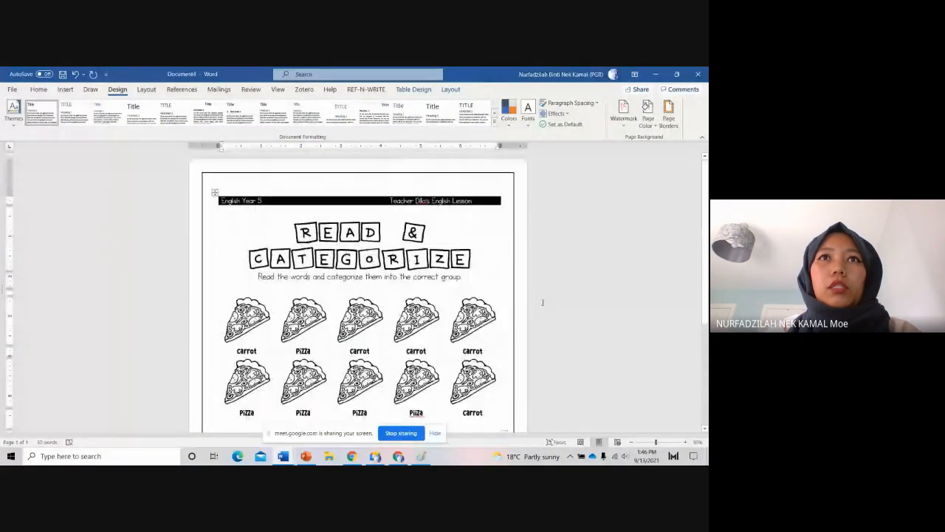
scroll(542, 299, down, 3)
Step: View the Batman Read and Group worksheet in Document8, and return to the Google Meet call
mouse_move(283, 455)
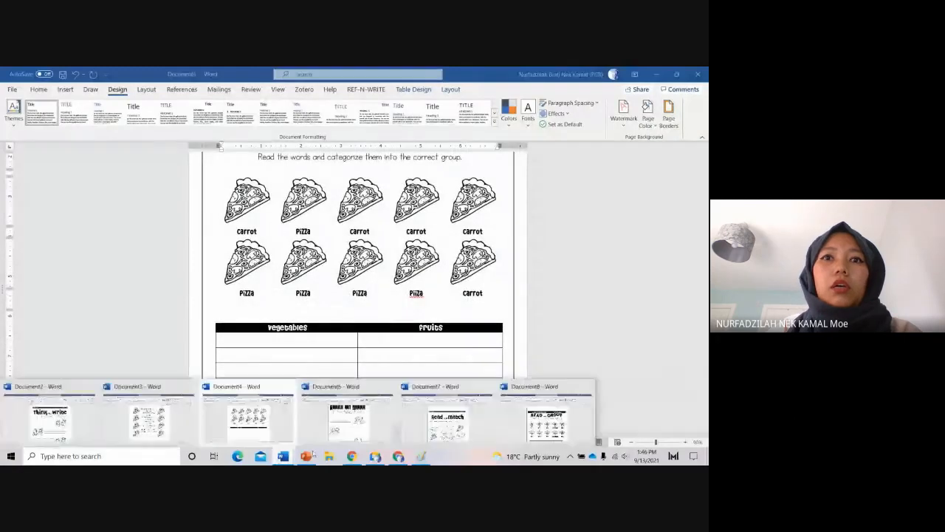
click(546, 420)
scroll(598, 362, down, 1)
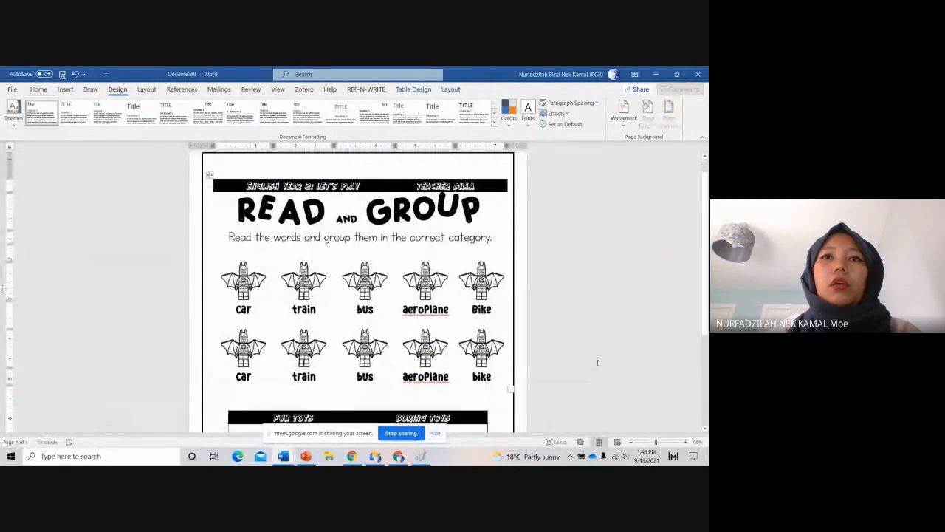
click(376, 457)
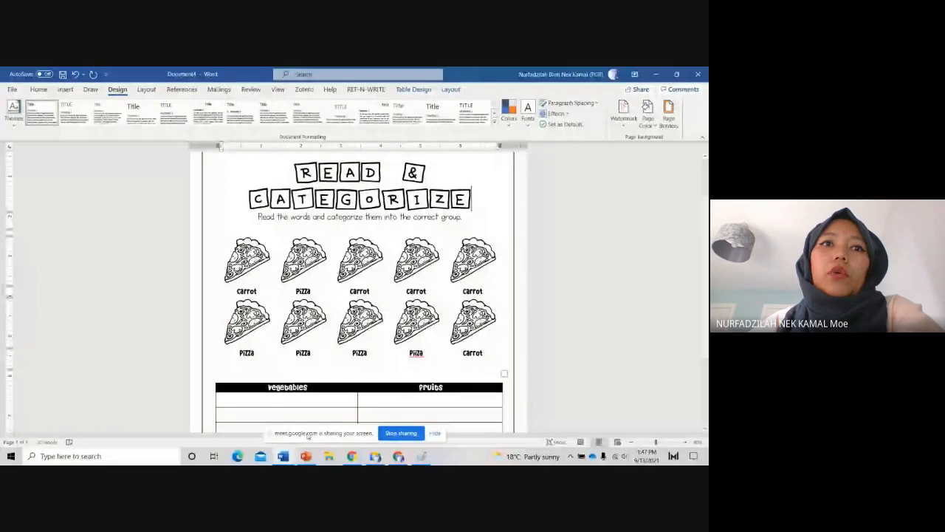
Step: Revisit the pizza Read and Match worksheet in Document3 and examine the writing lines and pictures of the Think and Write worksheet in Document2
mouse_move(282, 456)
click(188, 424)
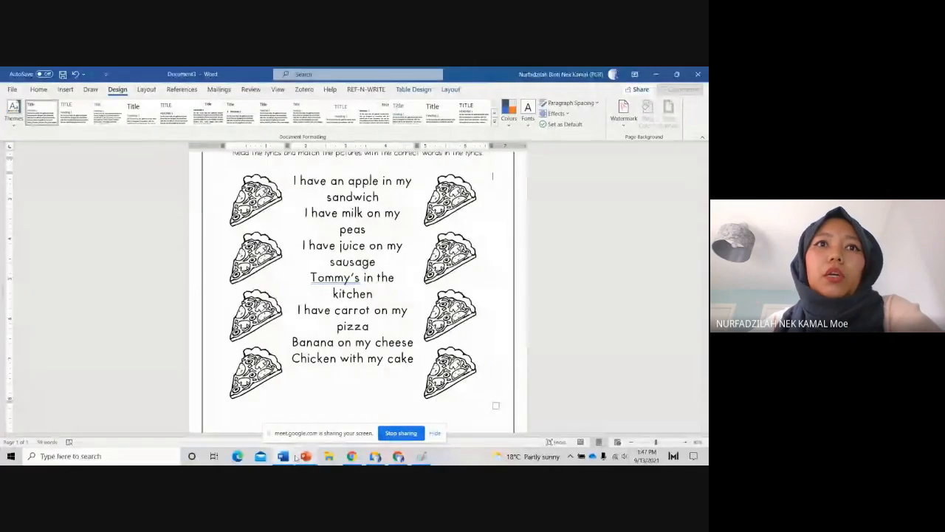
mouse_move(285, 456)
click(148, 410)
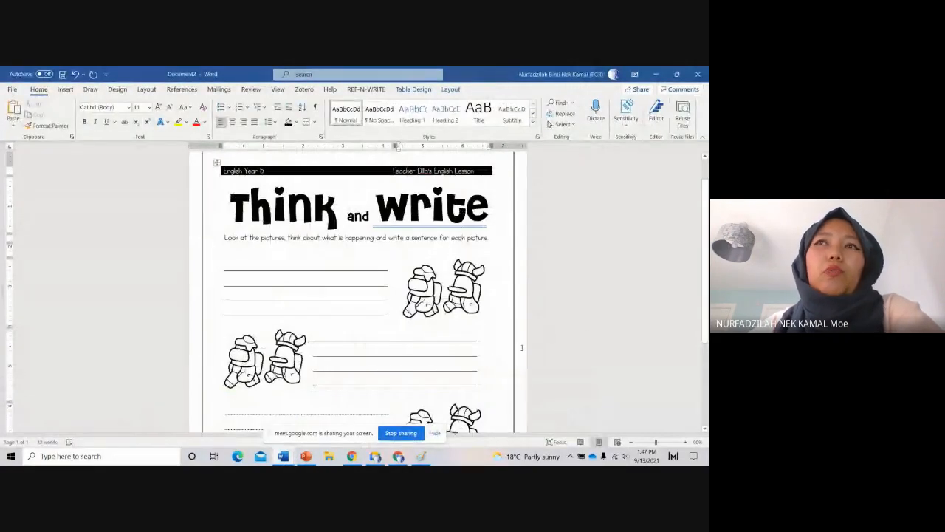
scroll(522, 347, down, 1)
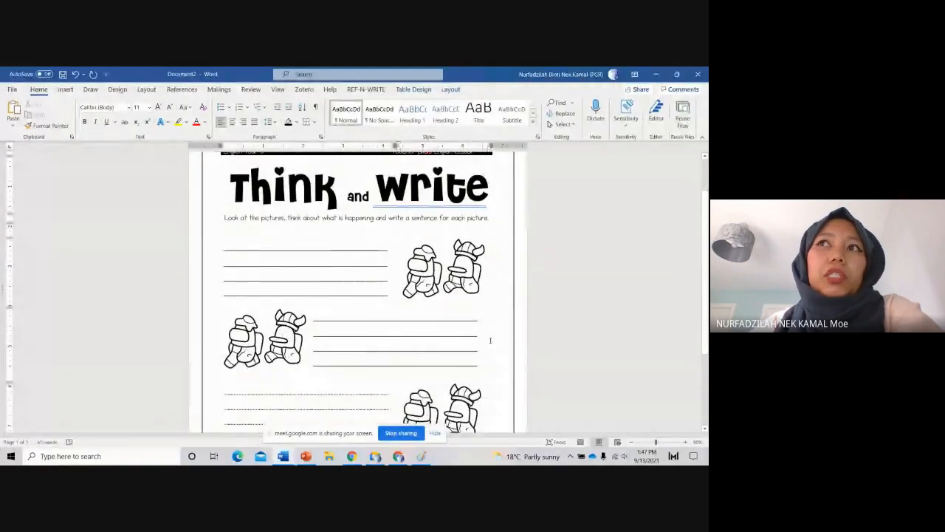
scroll(489, 339, up, 2)
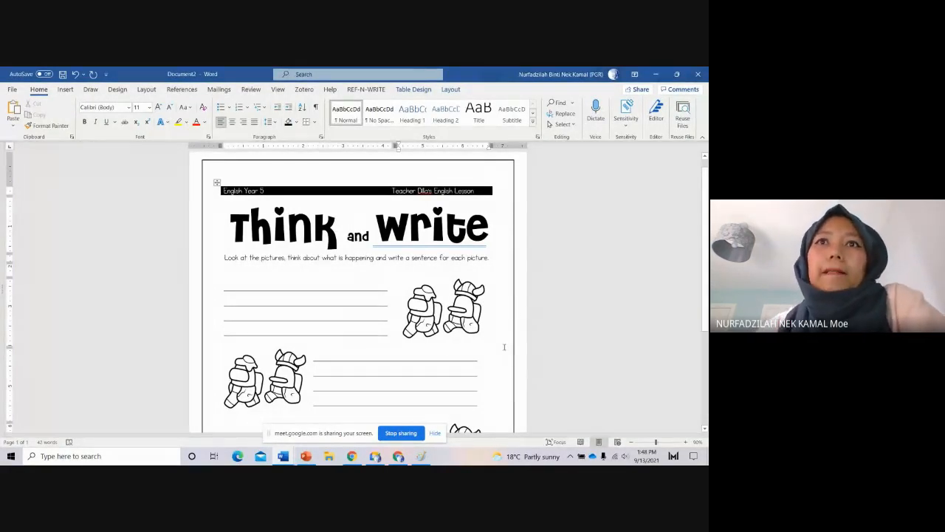
scroll(487, 278, down, 1)
scroll(489, 276, down, 3)
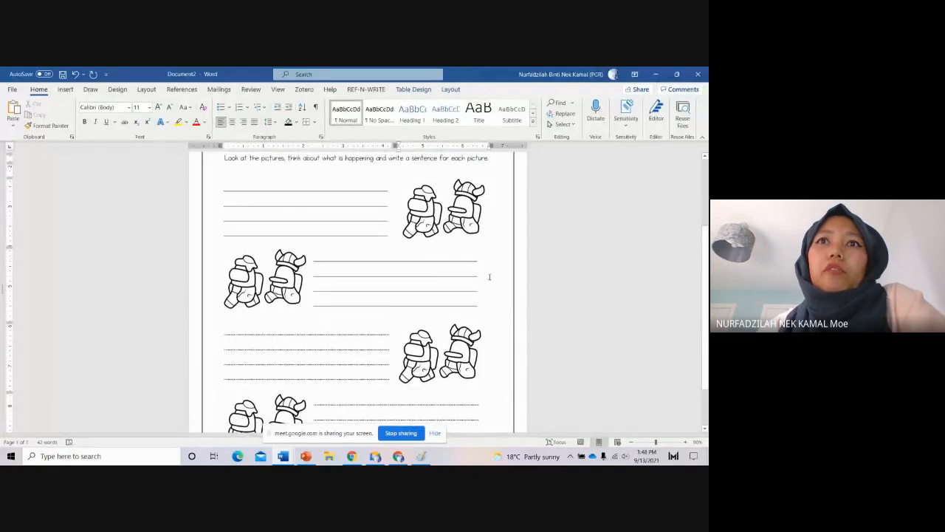
scroll(516, 319, up, 2)
scroll(517, 319, up, 1)
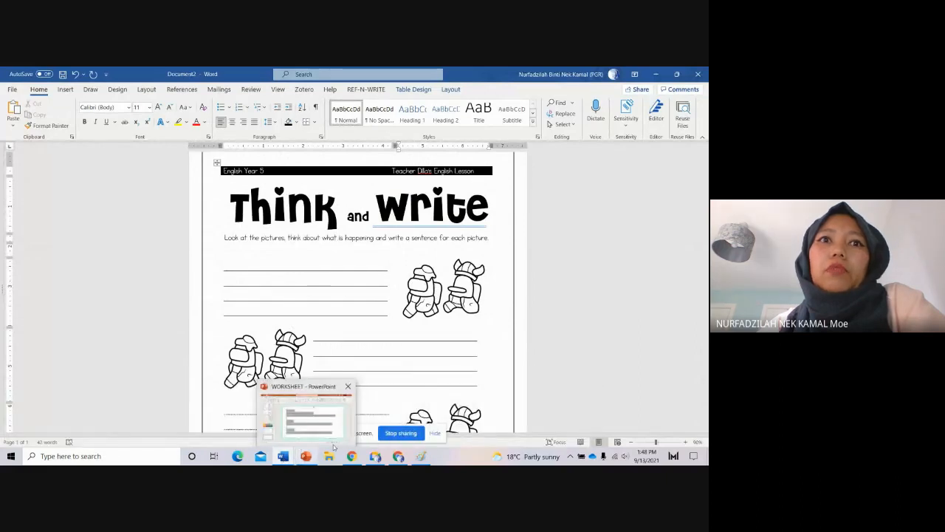
Step: Glance at the links slide in PowerPoint and review the full lyrics and picture layout of the Read and Match worksheet in Document7
click(306, 455)
mouse_move(289, 458)
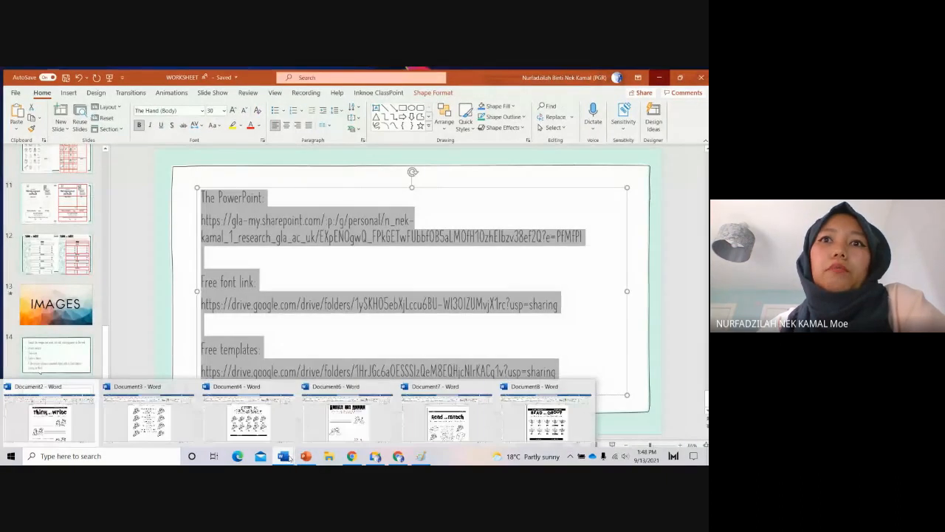
click(446, 417)
scroll(539, 335, down, 2)
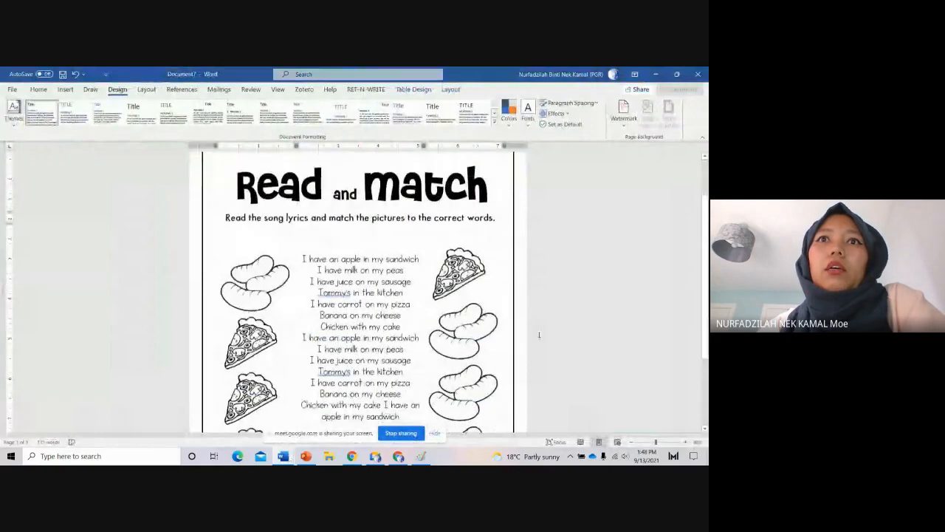
scroll(540, 334, down, 3)
scroll(539, 335, up, 2)
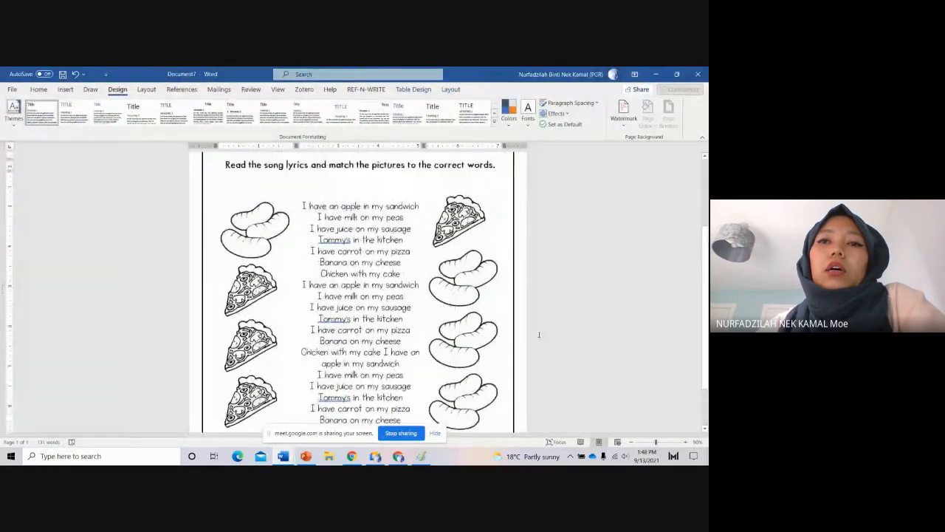
scroll(539, 334, up, 2)
Step: Check the participants' questions in the Meet chat, and copy the Print and Color Batman picture from the Google image results in Chrome
click(377, 458)
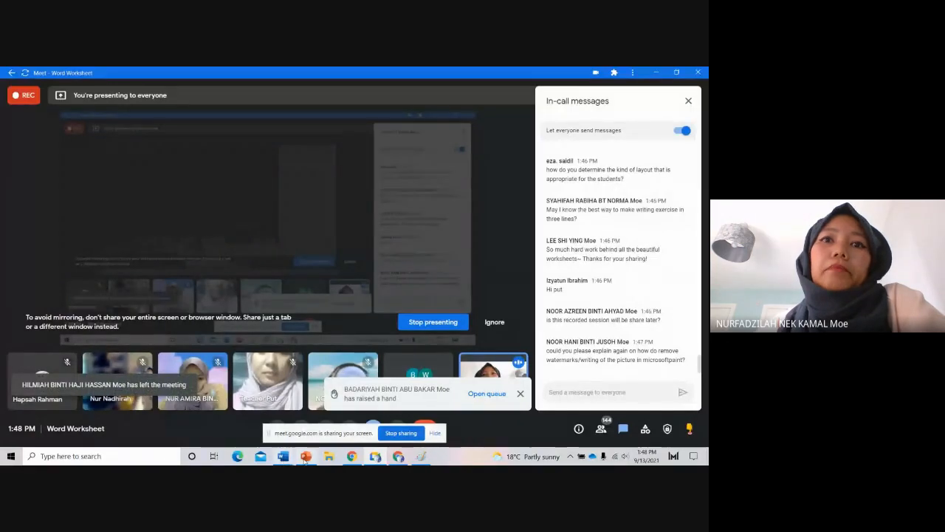
click(398, 458)
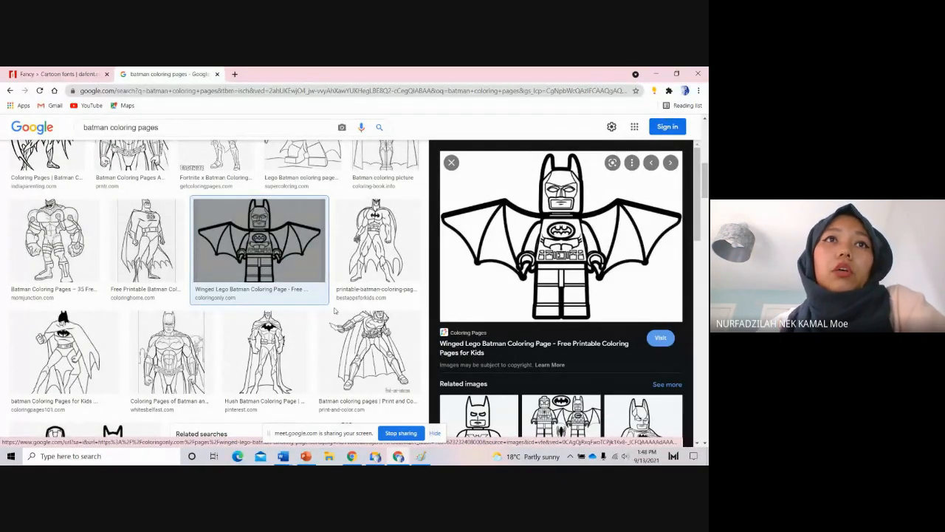
scroll(340, 316, up, 5)
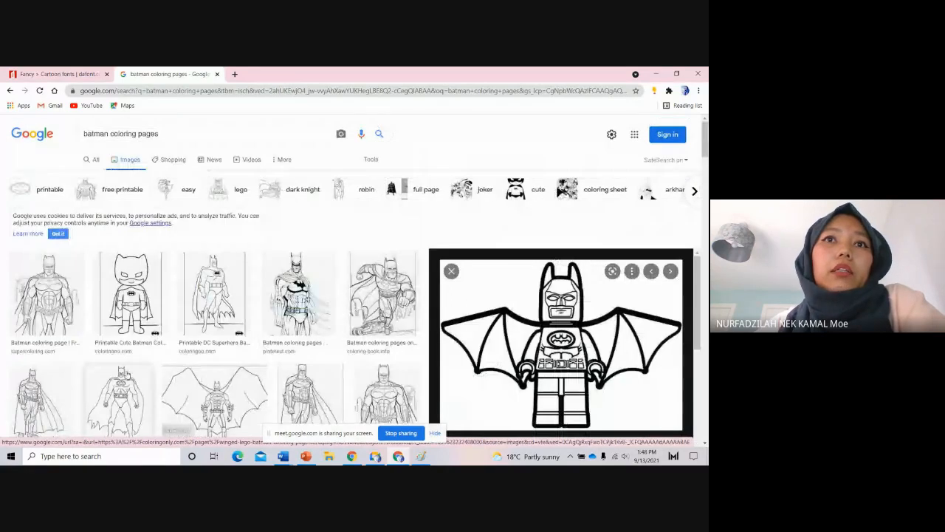
scroll(325, 340, down, 5)
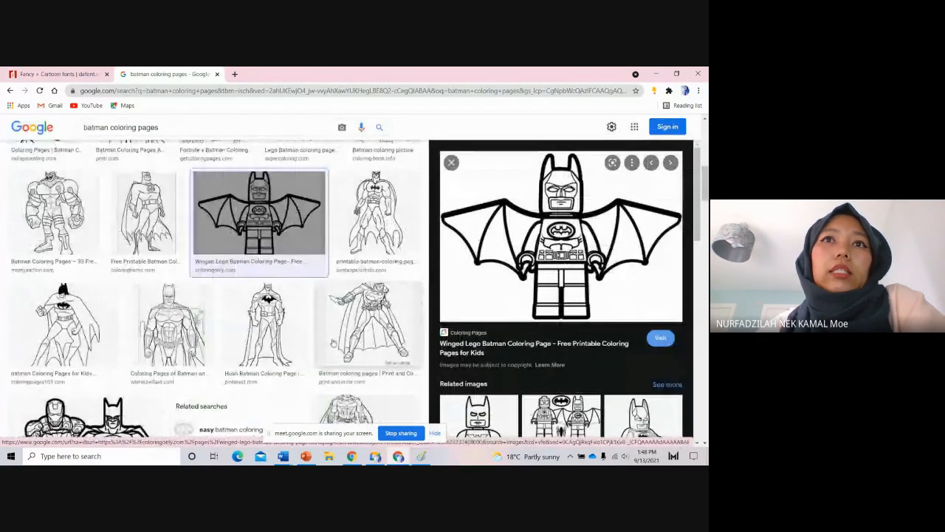
scroll(329, 340, down, 2)
click(366, 235)
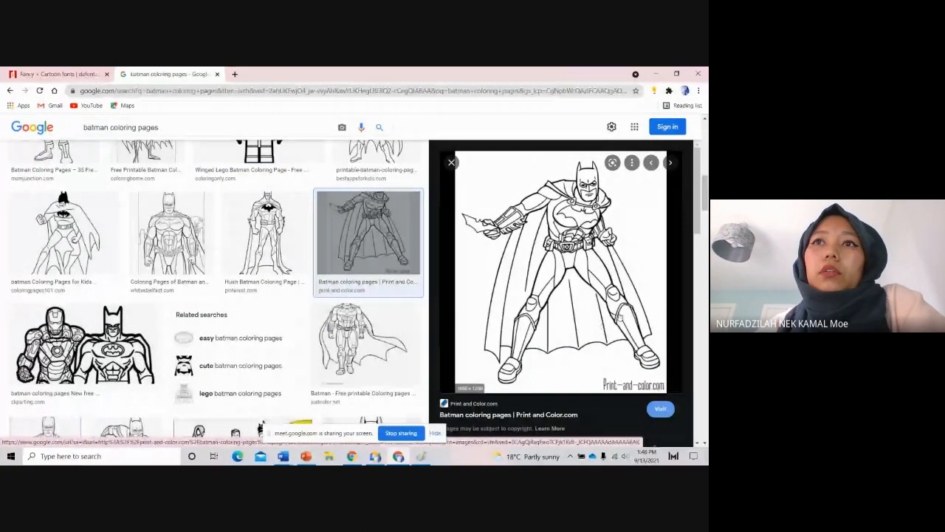
right_click(566, 293)
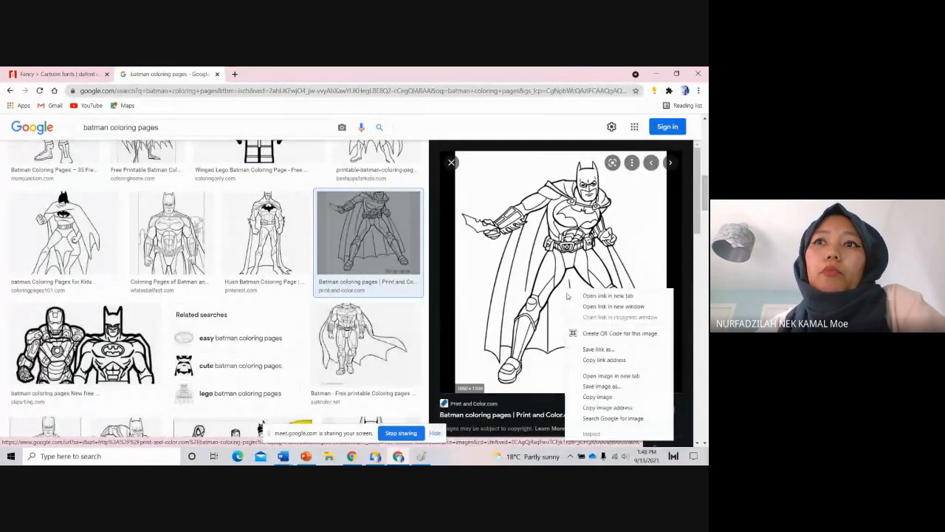
click(591, 397)
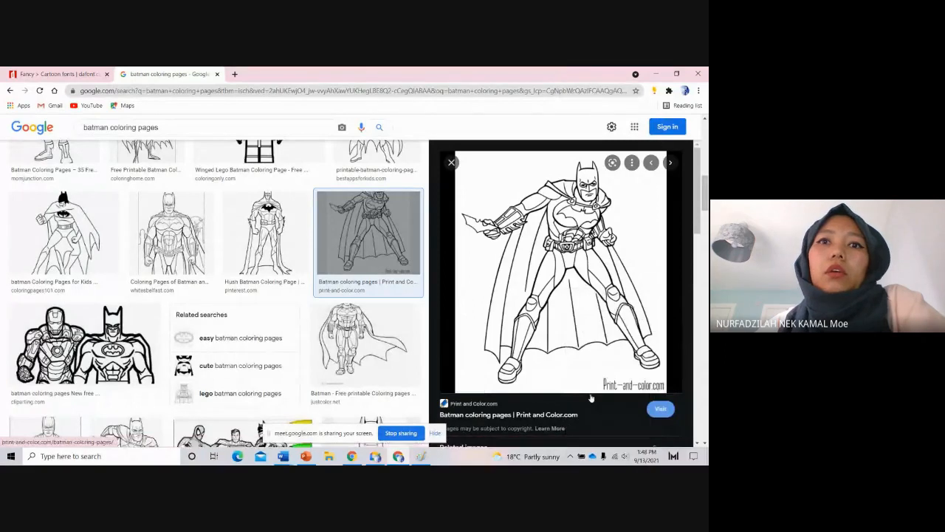
Step: Paste the copied Batman picture into Paint and choose free-form selection
click(421, 455)
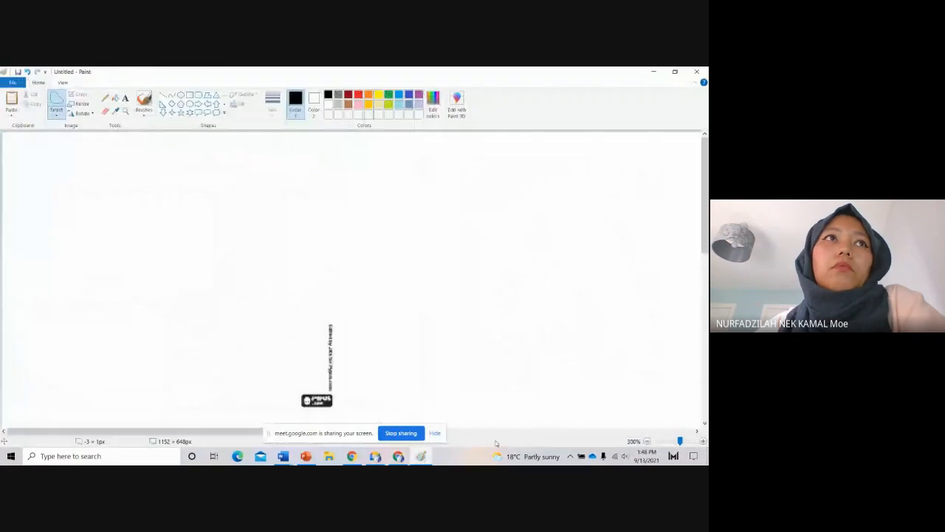
click(11, 102)
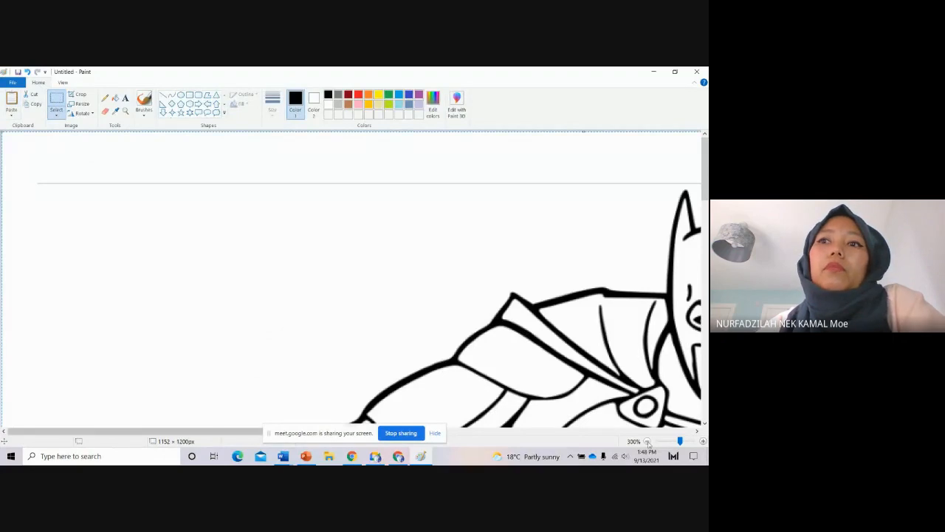
click(647, 441)
click(646, 441)
click(647, 441)
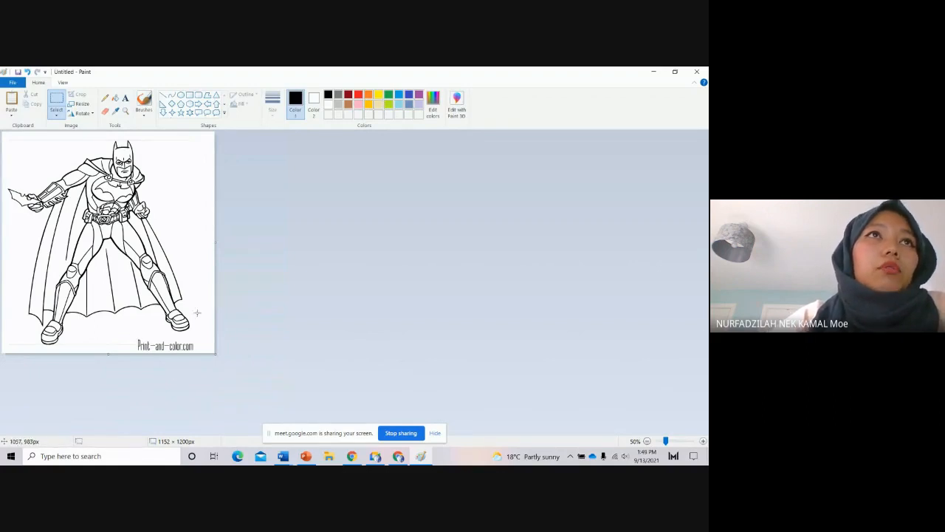
click(57, 116)
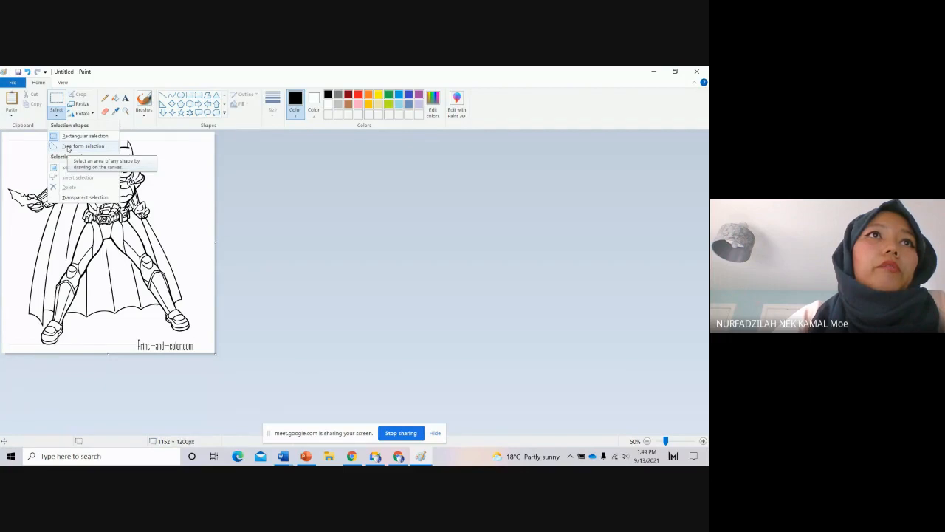
click(83, 146)
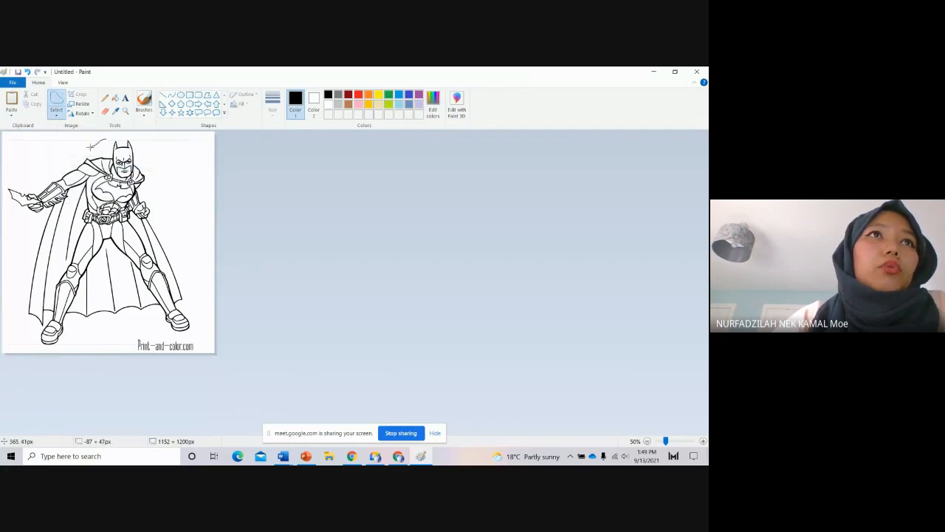
drag(88, 145, 88, 147)
click(30, 73)
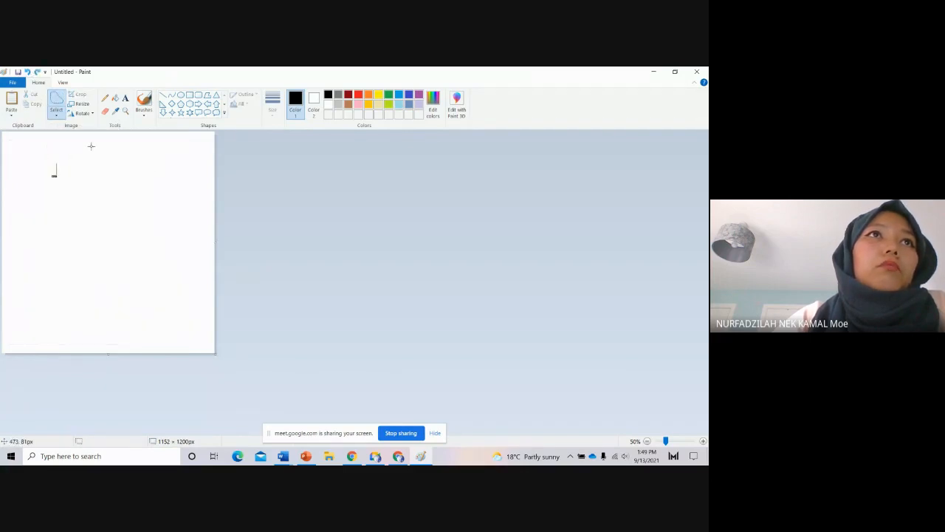
click(37, 72)
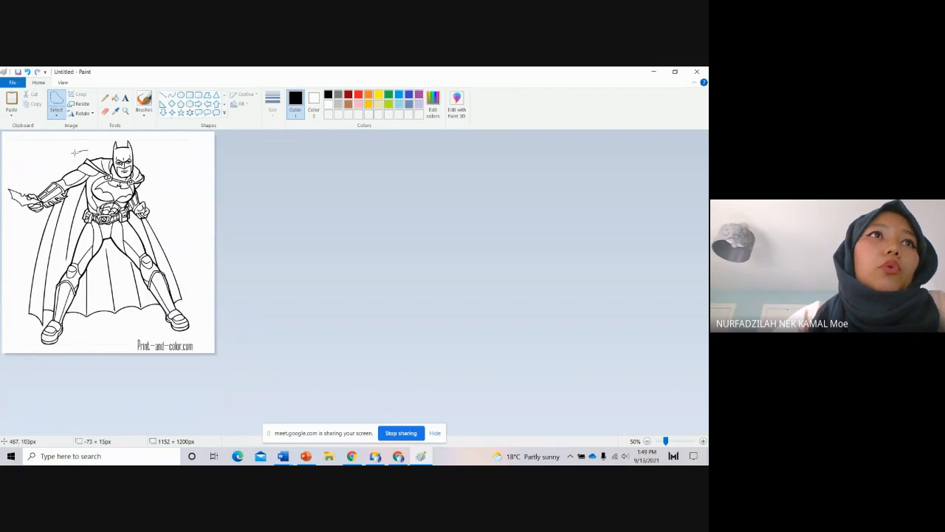
Step: Trace a free-form selection around the Batman figure, leaving out the Print-and-color.com watermark, and crop the picture to it
drag(15, 279, 22, 328)
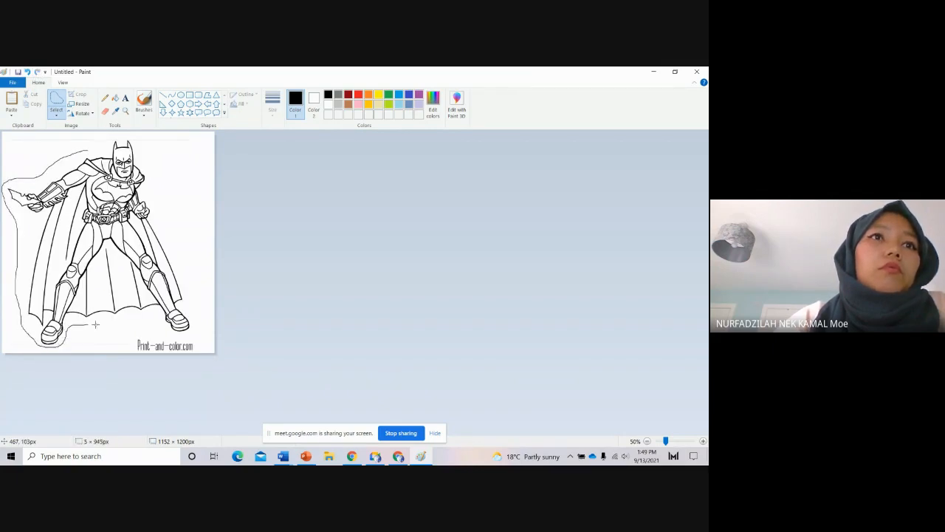
mouse_move(95, 324)
mouse_down()
mouse_move(181, 331)
mouse_move(198, 311)
mouse_up()
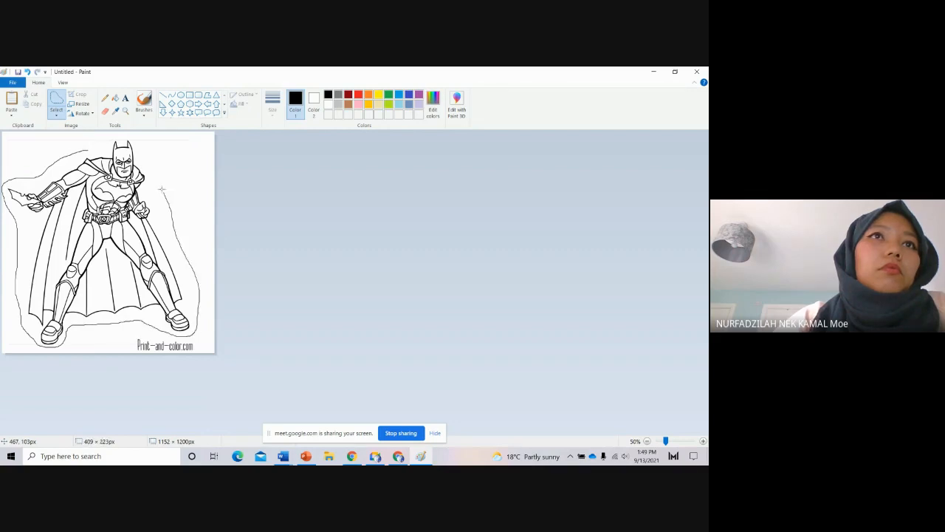
mouse_move(146, 158)
mouse_down()
mouse_move(134, 139)
mouse_move(81, 149)
mouse_up()
click(77, 94)
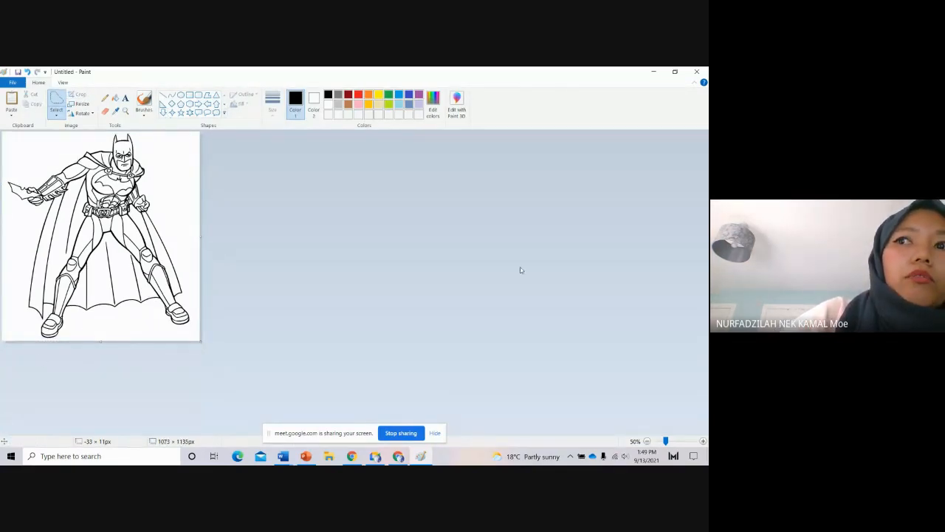
Step: Erase the stray thin line above Batman's ears
click(703, 441)
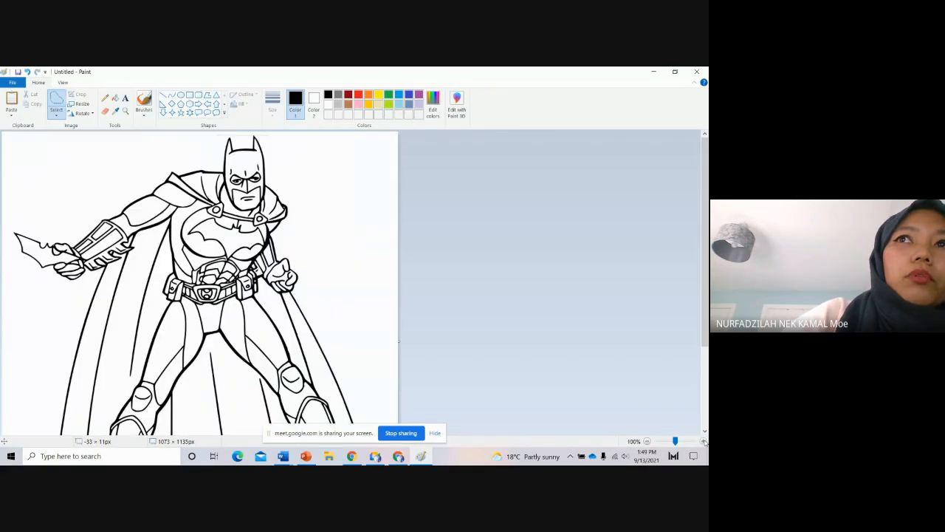
click(703, 440)
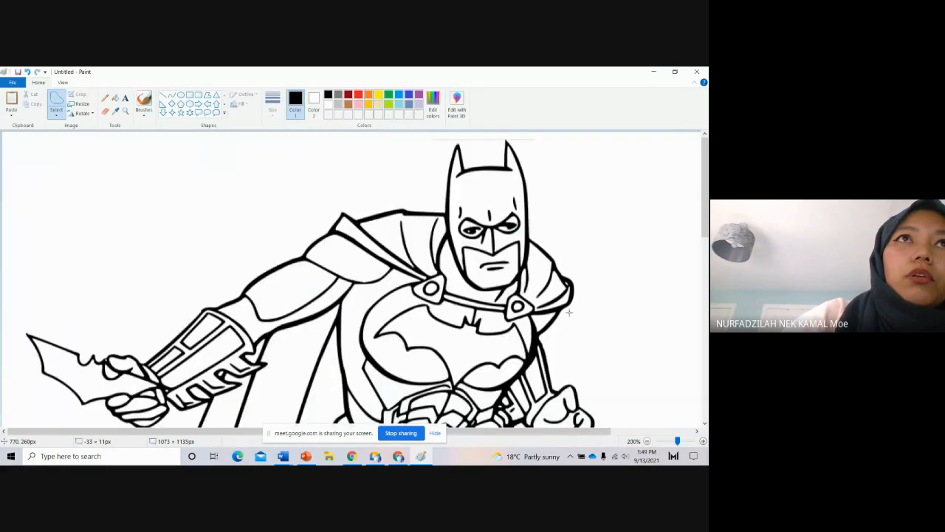
click(105, 110)
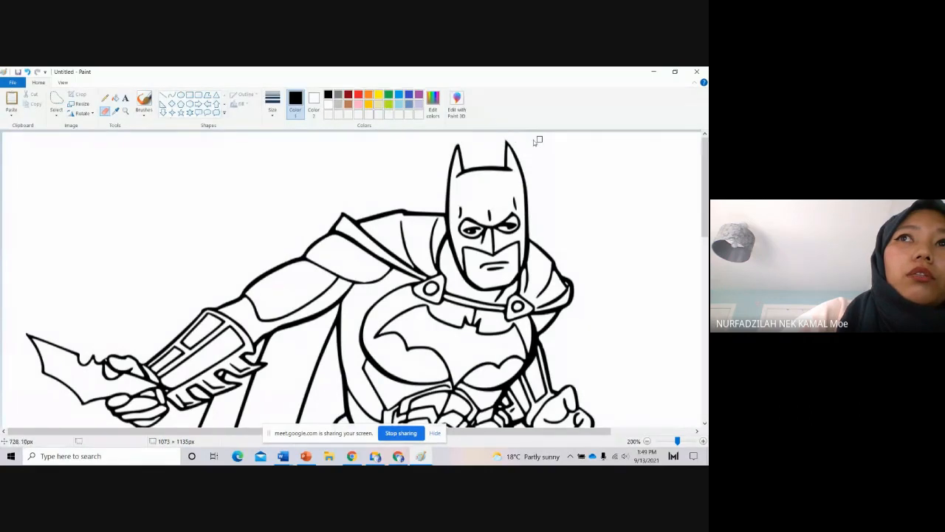
Step: Inspect the rest of the cropped picture, from the feet and cape up to the head, for leftover marks
scroll(627, 258, down, 15)
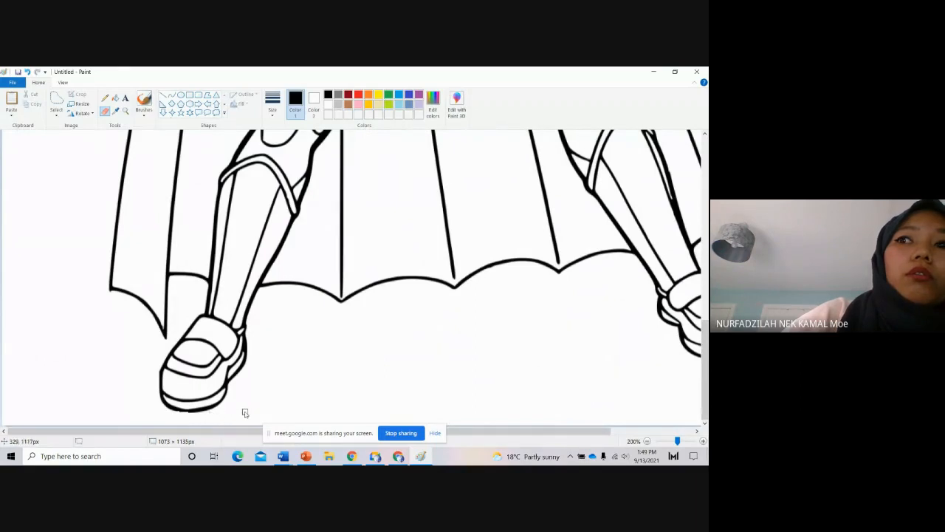
scroll(497, 424, right, 3)
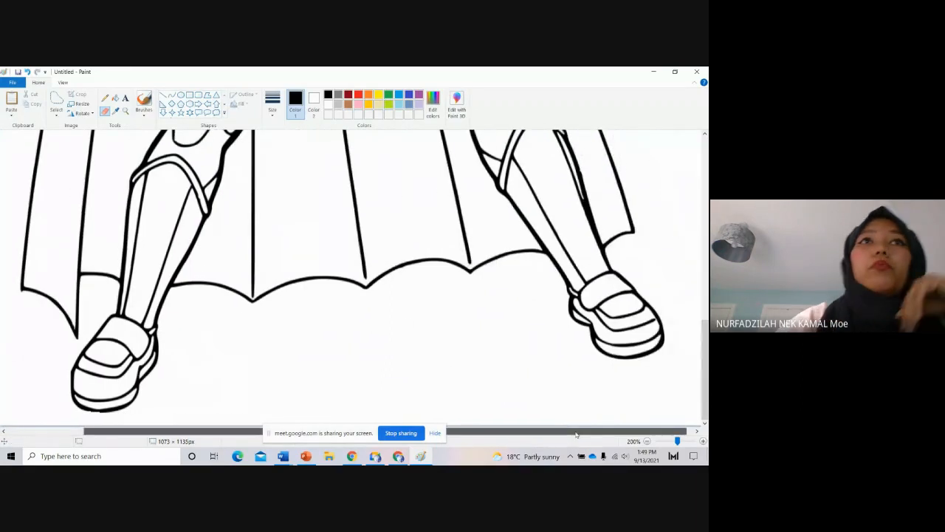
scroll(309, 269, up, 5)
scroll(310, 269, up, 5)
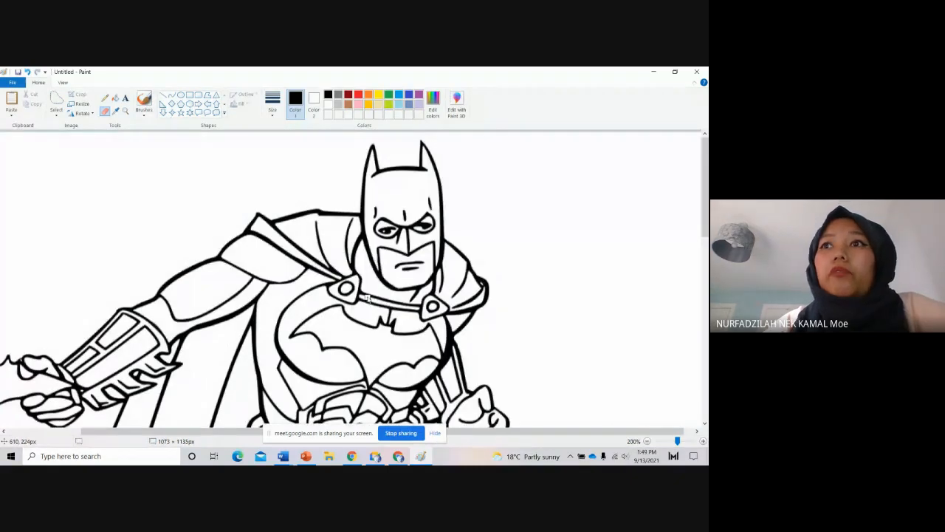
scroll(675, 219, down, 5)
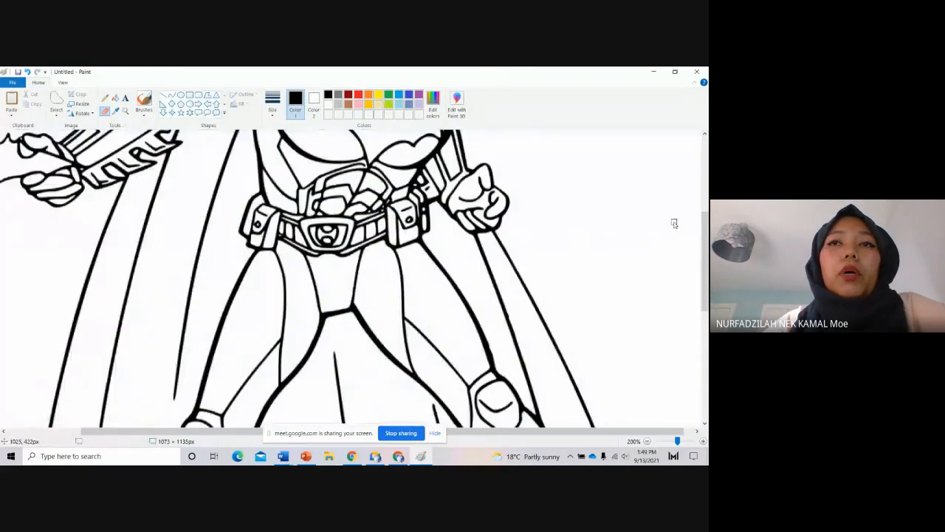
click(648, 442)
click(646, 441)
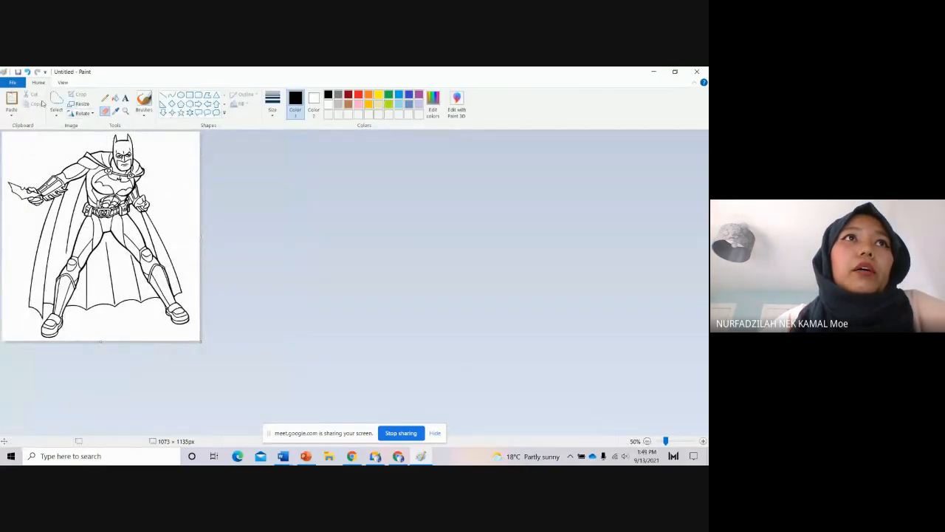
Step: Try to replace the second-row car picture in Word's Read and Group worksheet with the cropped Batman picture from Paint
click(58, 117)
click(65, 167)
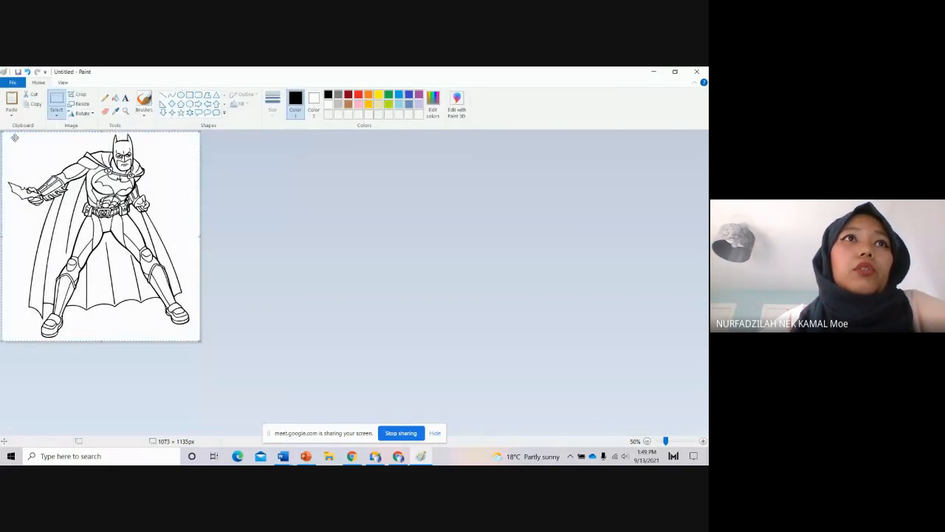
click(283, 456)
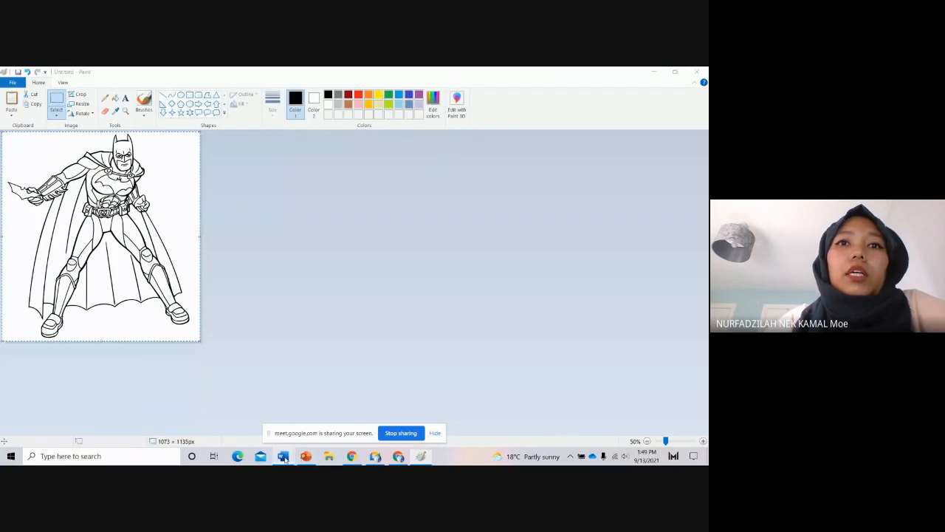
click(542, 427)
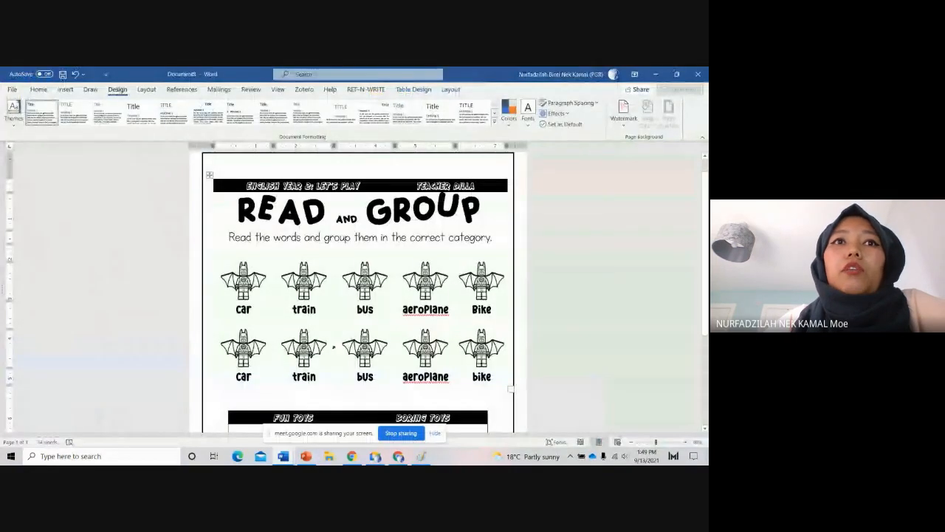
click(244, 349)
click(38, 89)
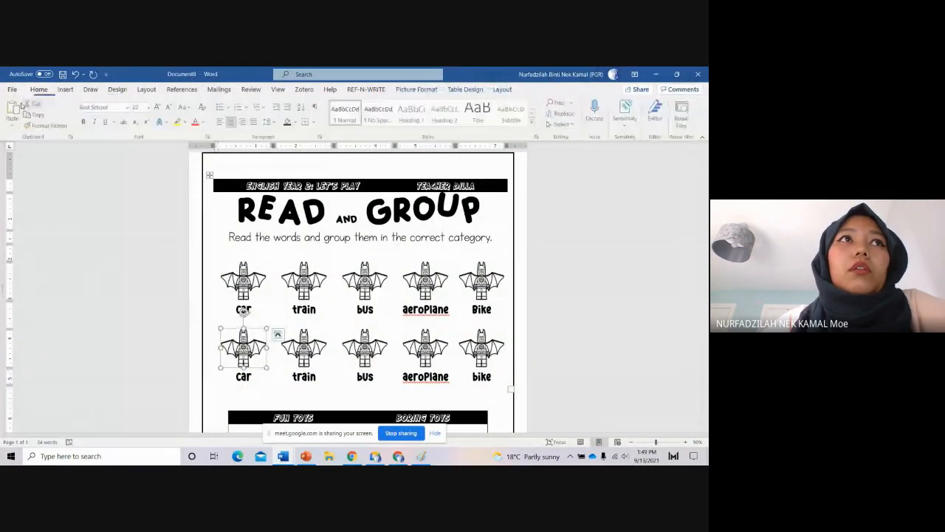
key(ctrl+v)
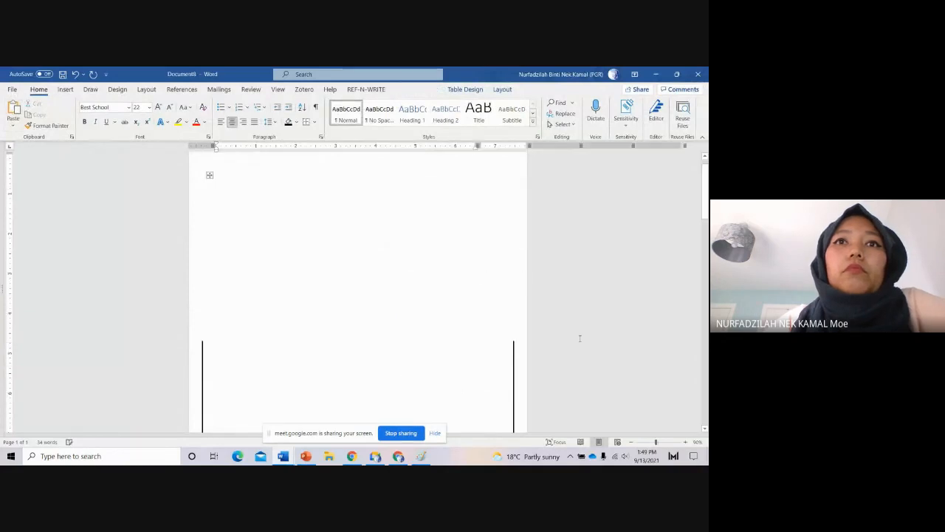
scroll(469, 406, down, 1)
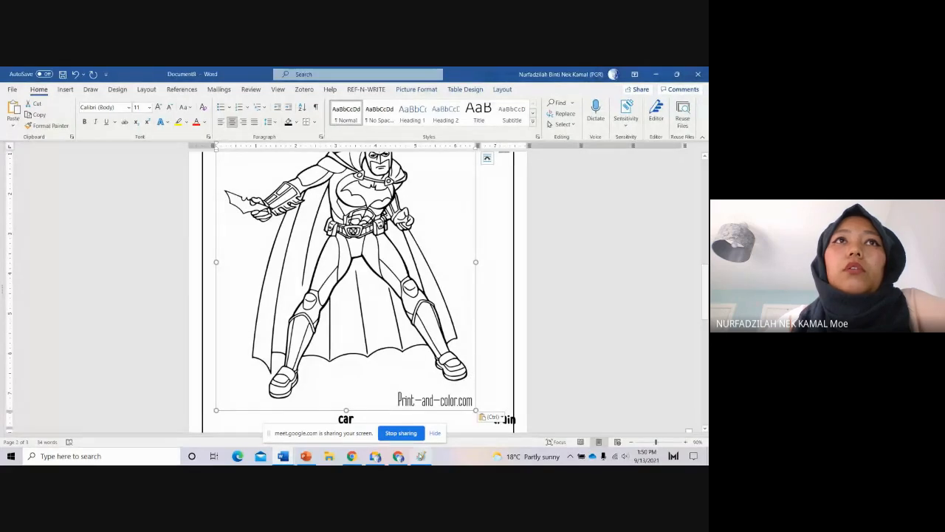
click(76, 74)
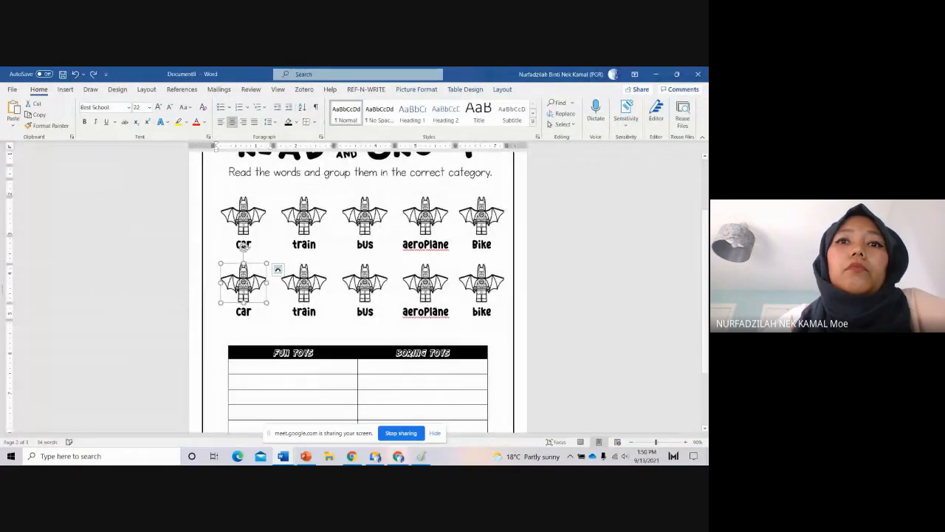
Step: Switch to Paint, trace a free-form selection around the whole Batman figure, and cut it from the canvas
click(421, 455)
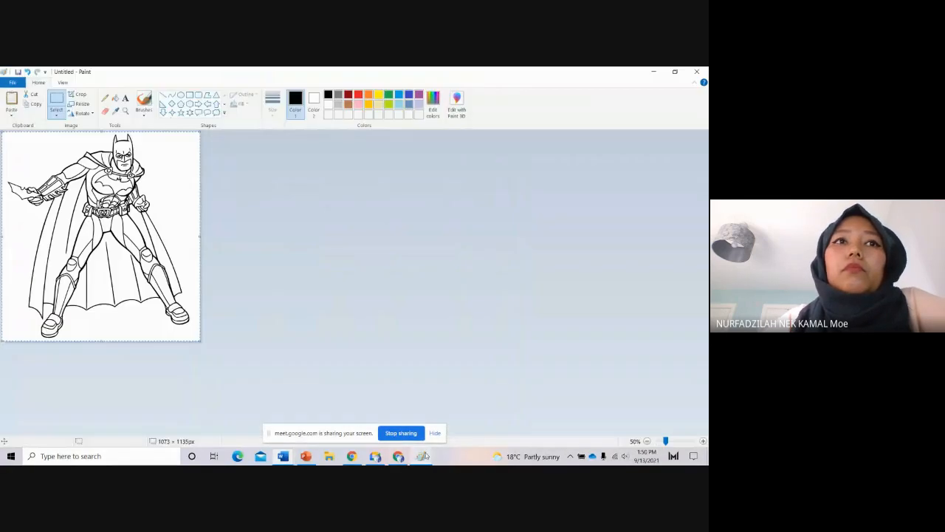
click(240, 273)
click(57, 113)
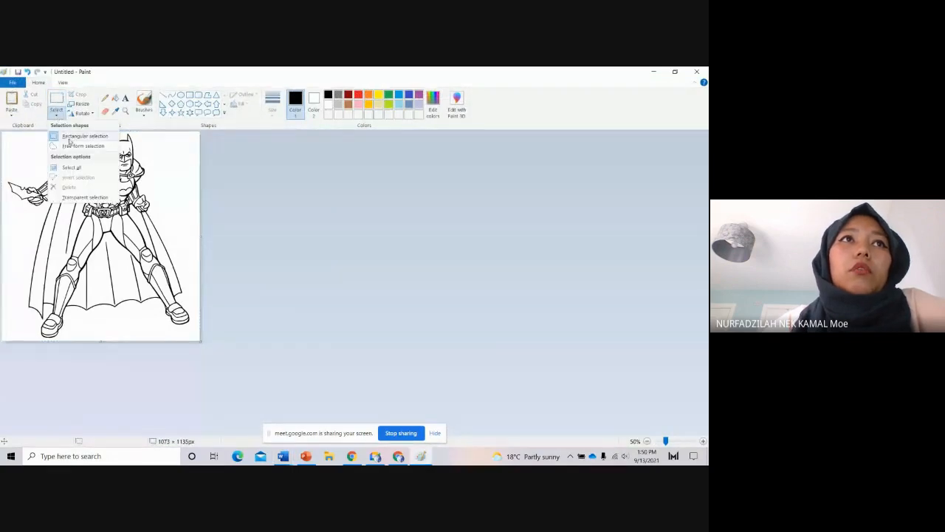
click(71, 137)
drag(32, 162, 13, 211)
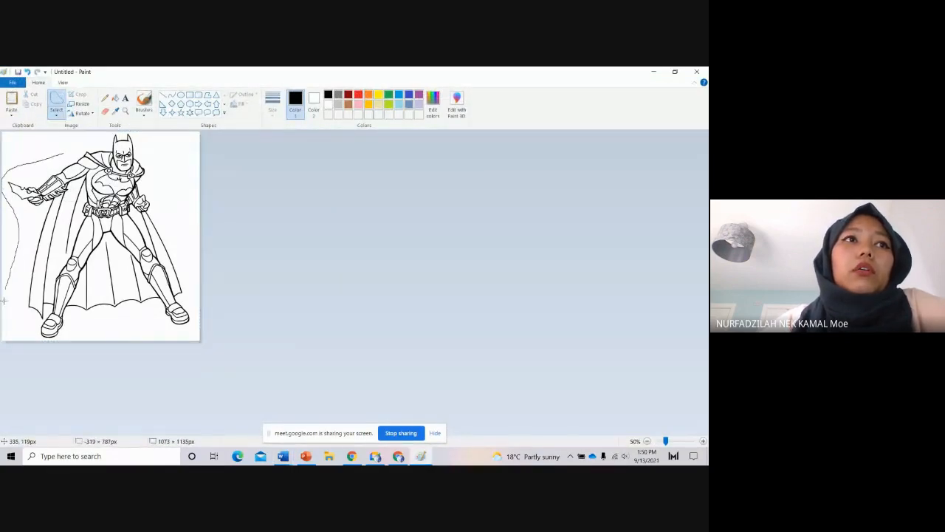
mouse_move(3, 300)
mouse_down()
mouse_move(41, 338)
mouse_move(151, 325)
mouse_up()
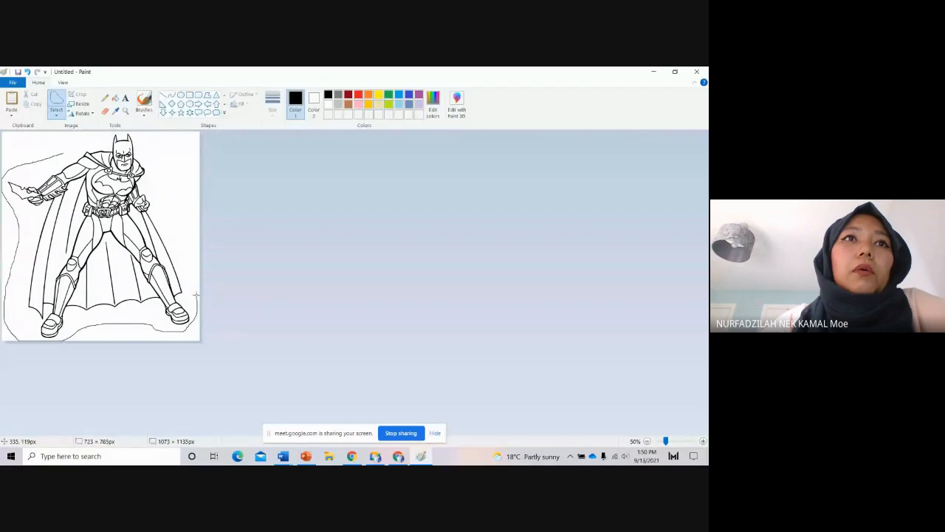
drag(155, 161, 129, 130)
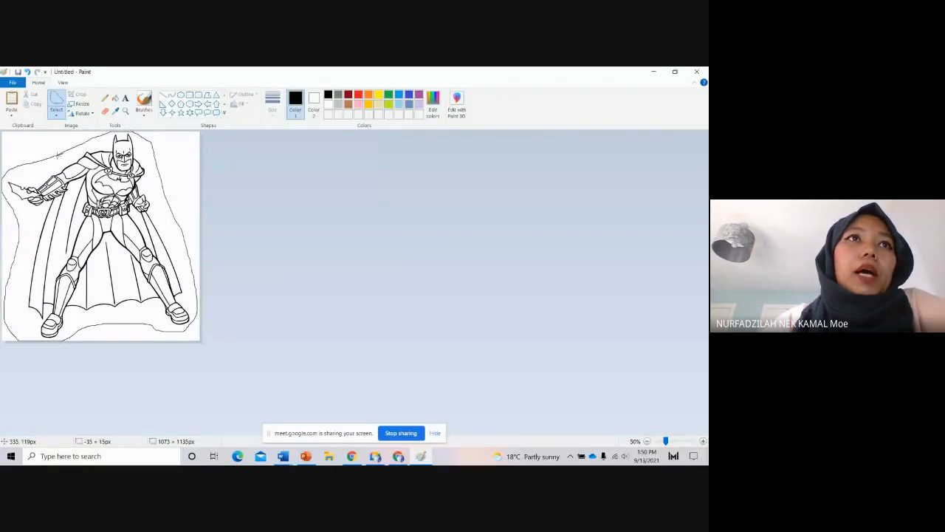
drag(58, 156, 59, 157)
right_click(115, 194)
click(127, 195)
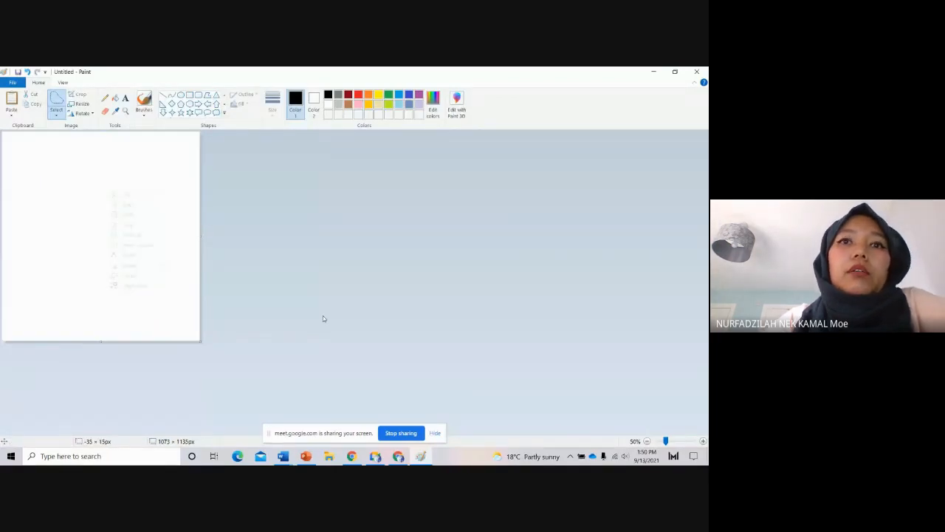
Step: Paste the cut Batman over the second-row car picture in Word's Read and Group worksheet and shrink it to the neighbouring pictures' size
mouse_move(283, 456)
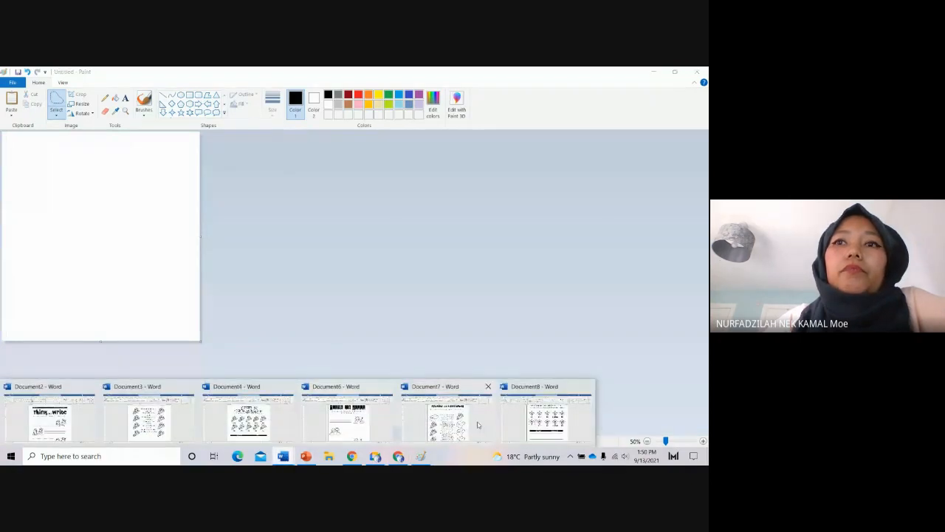
click(518, 427)
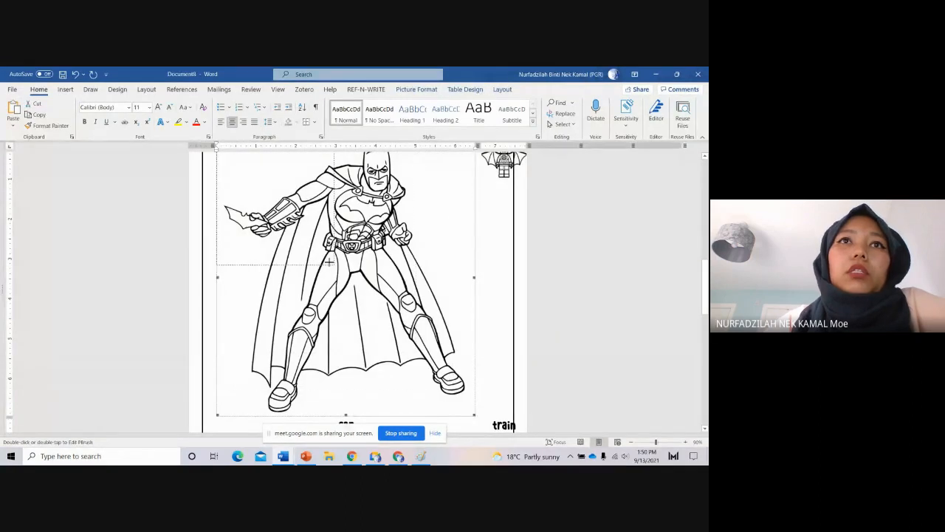
scroll(449, 295, up, 10)
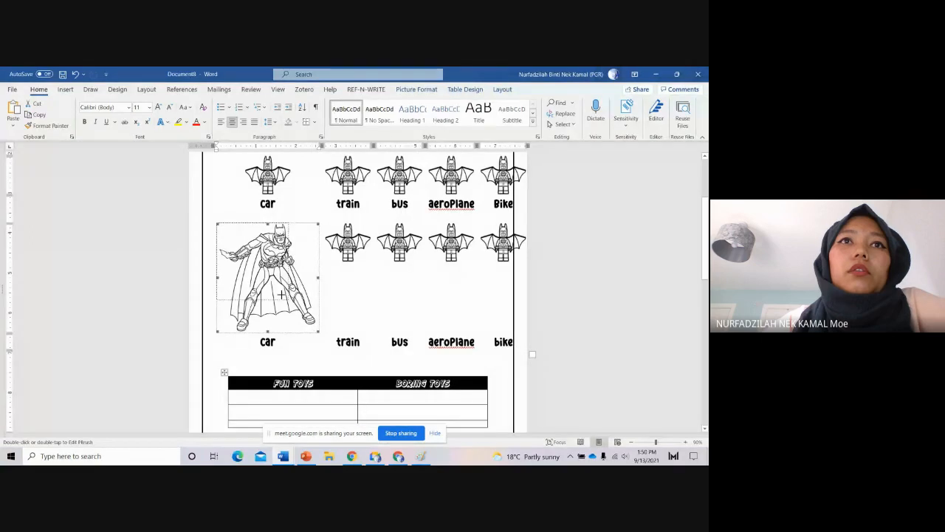
drag(319, 332, 264, 265)
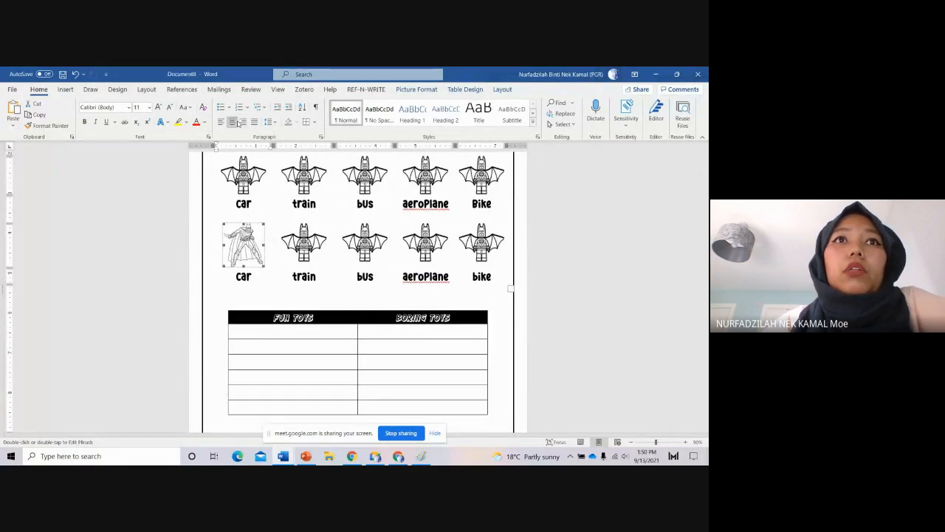
Step: Switch to the Chrome image results and search for "watermelon coloring pages"
click(377, 457)
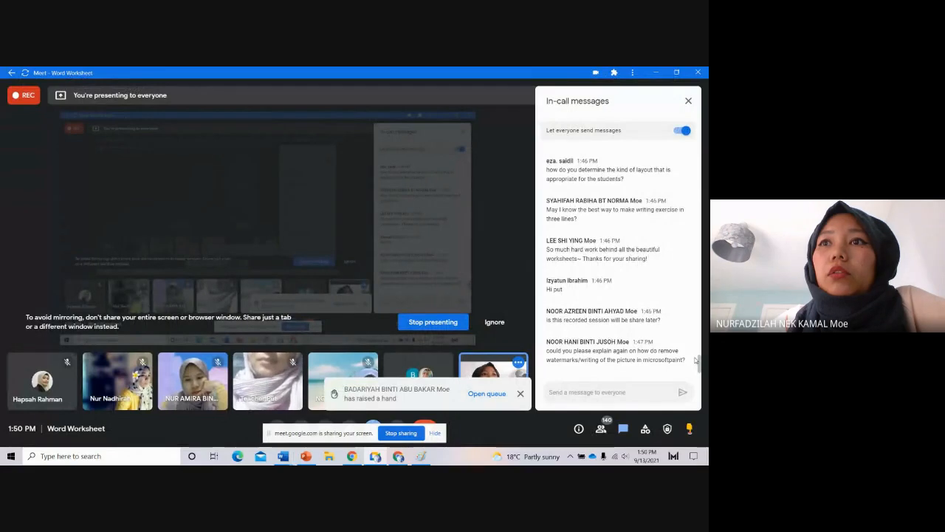
click(398, 456)
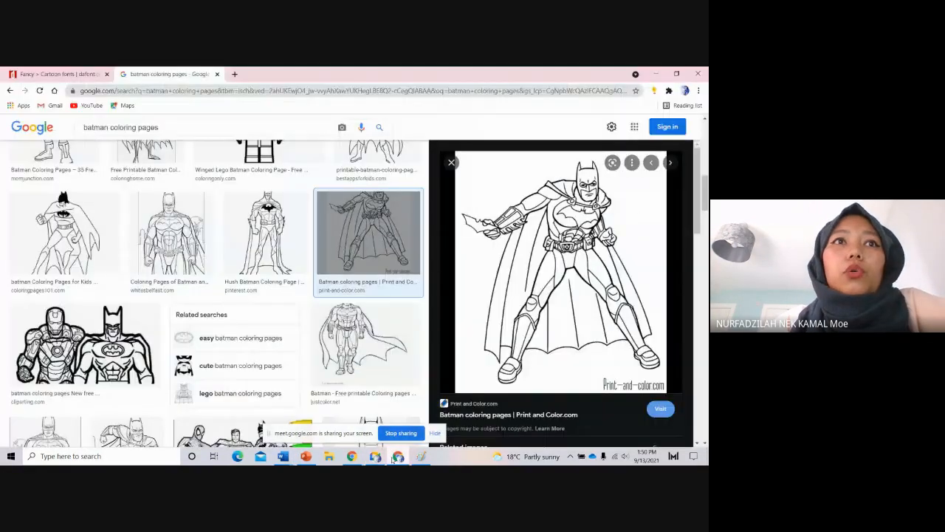
scroll(210, 341, up, 5)
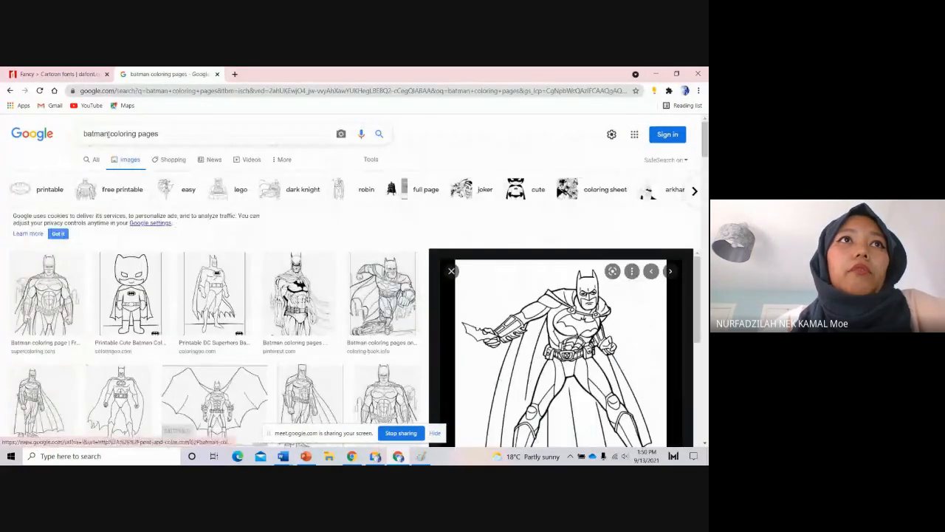
double_click(109, 134)
text(wate)
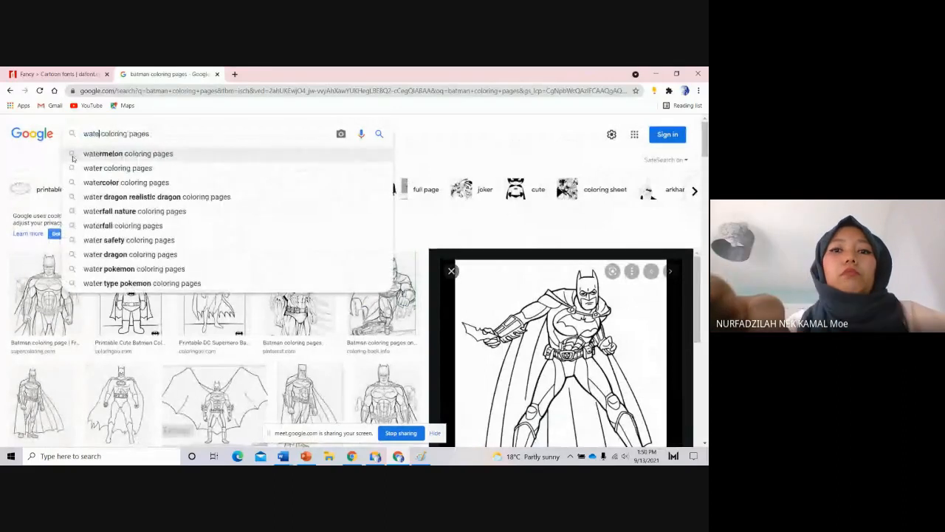
text(rmelon)
key(Return)
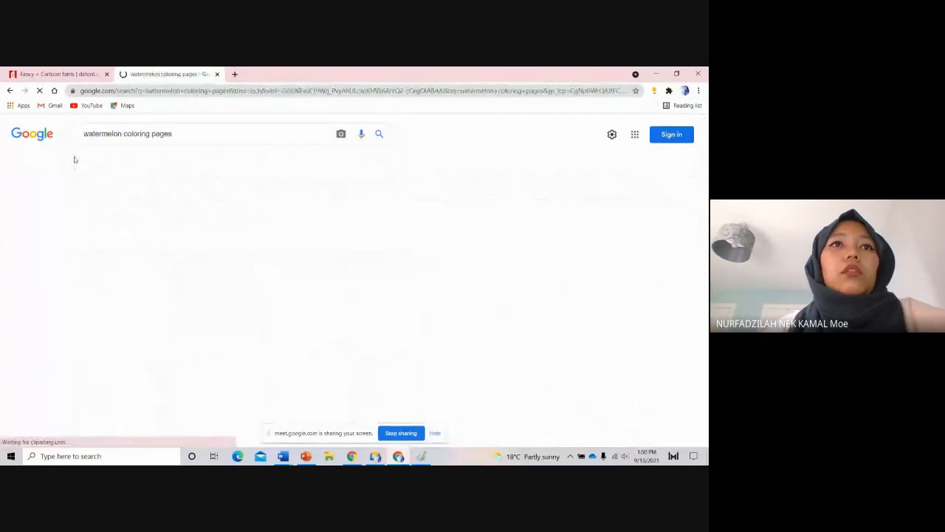
Step: Find the cute watermelon coloring picture with a smiling face and the word Watermelon below it, and copy the image
scroll(355, 295, down, 2)
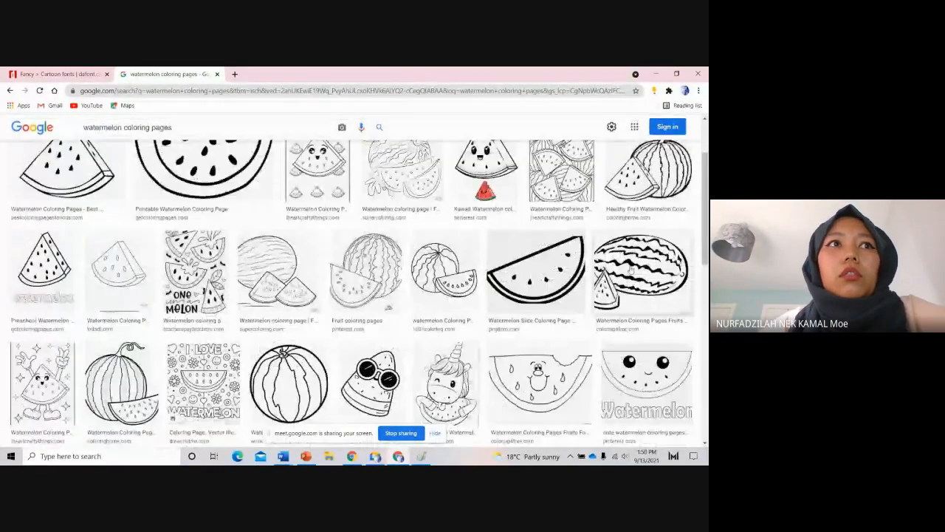
click(43, 266)
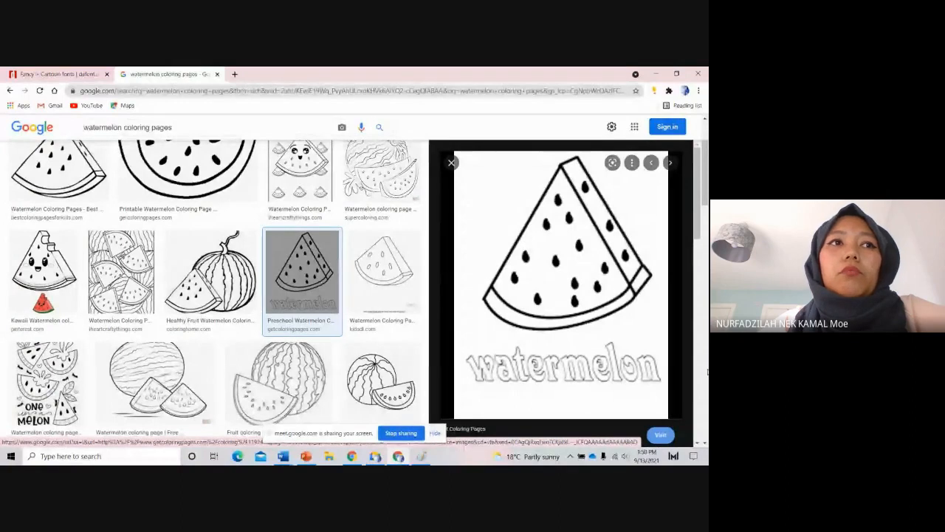
scroll(707, 372, down, 4)
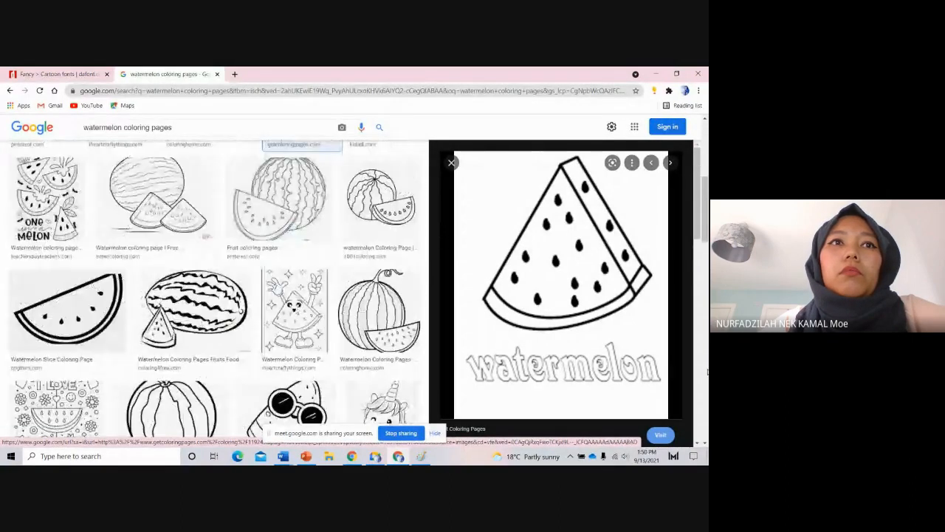
scroll(707, 372, down, 3)
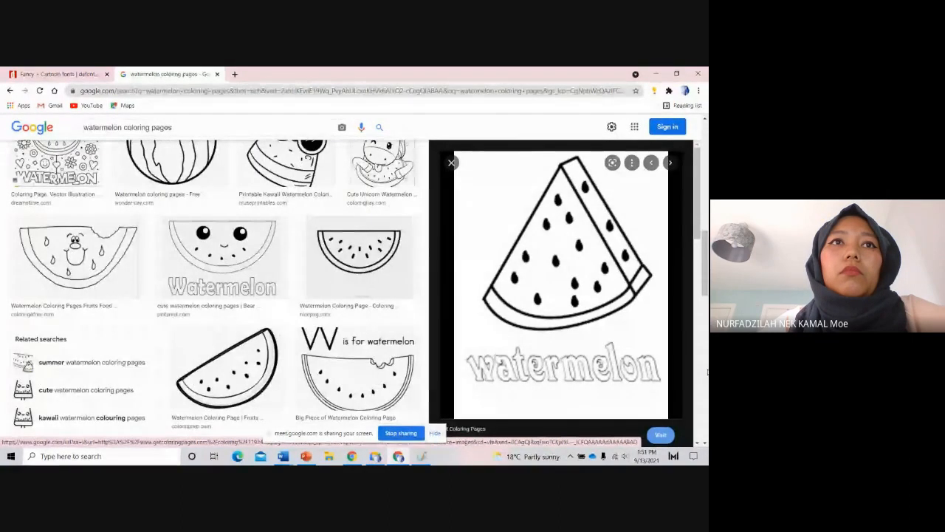
click(263, 293)
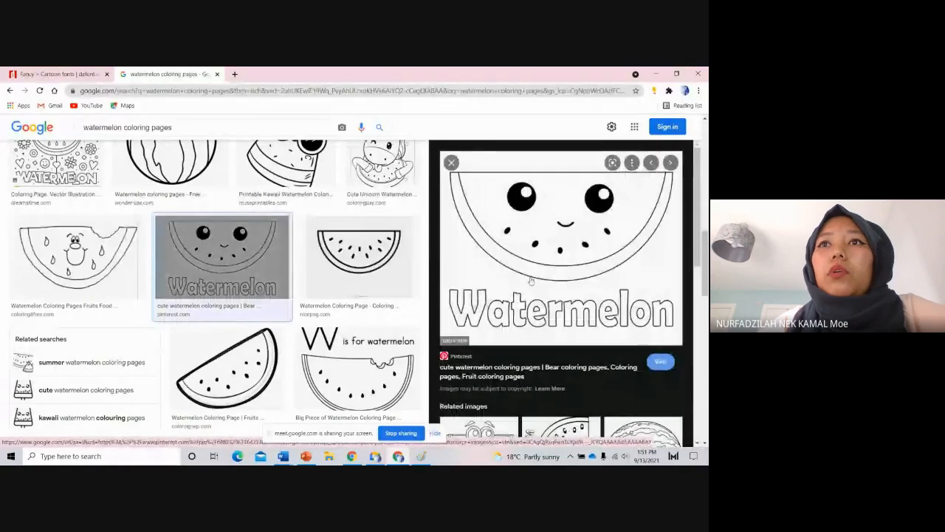
right_click(531, 278)
click(561, 385)
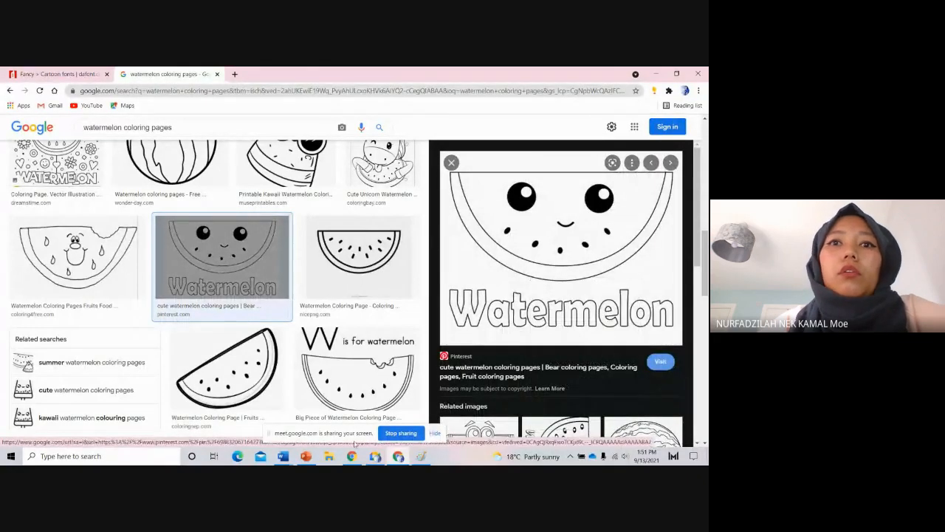
Step: Paste the watermelon picture into Paint and cut out only the smiling slice with a rectangular selection, leaving the word Watermelon behind
click(419, 456)
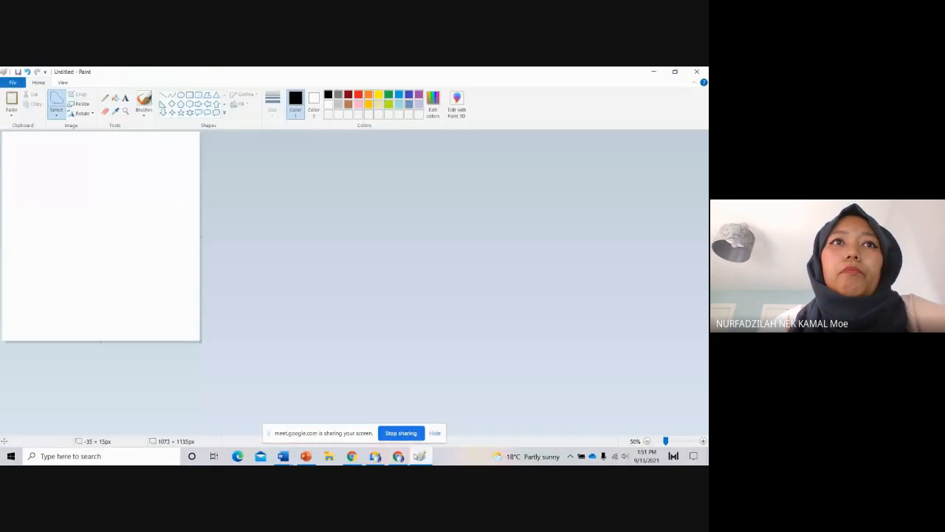
click(11, 99)
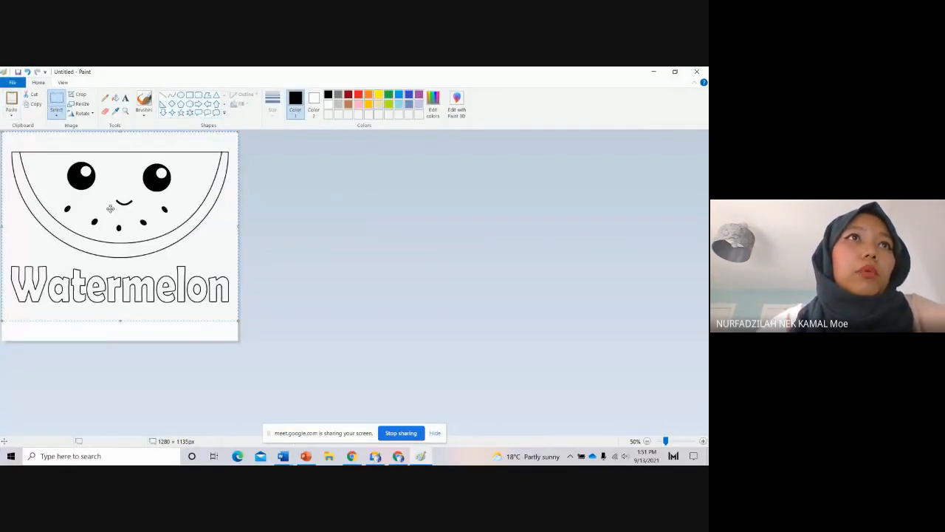
click(56, 112)
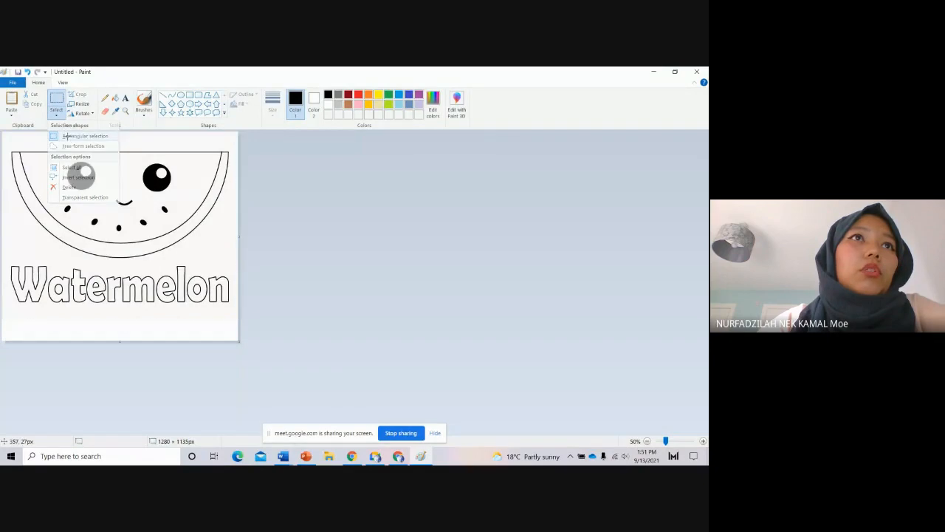
click(65, 135)
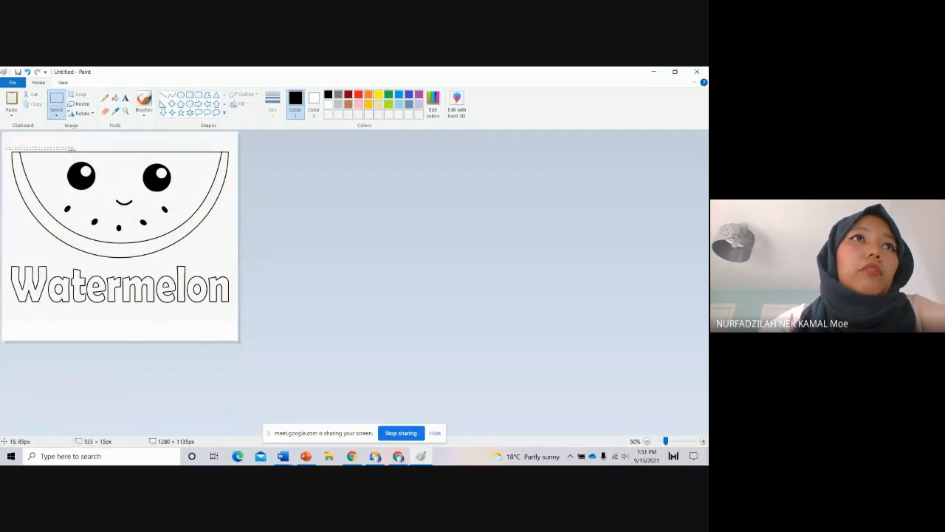
drag(231, 234, 232, 264)
right_click(176, 204)
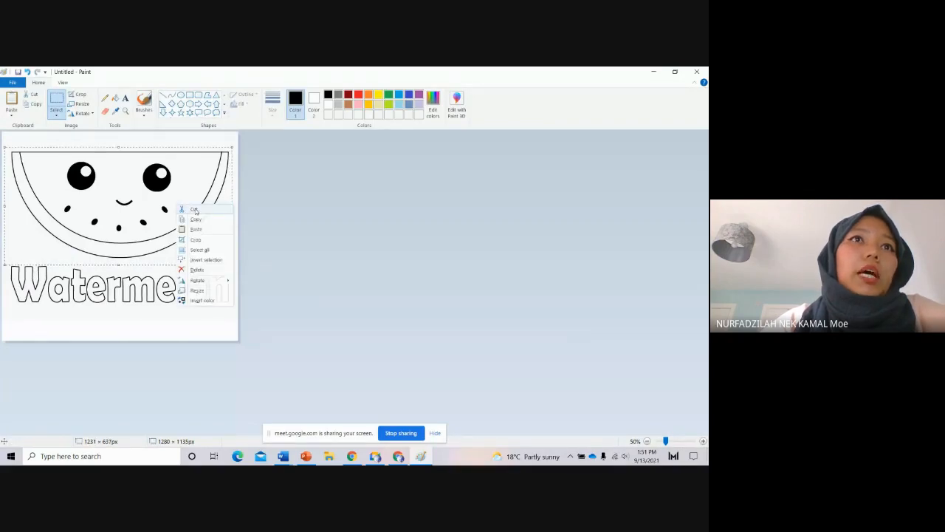
click(194, 209)
Step: Replace the second-row train picture in Word's Read and Group worksheet with the cut watermelon slice and shrink it to fit the cell
mouse_move(283, 456)
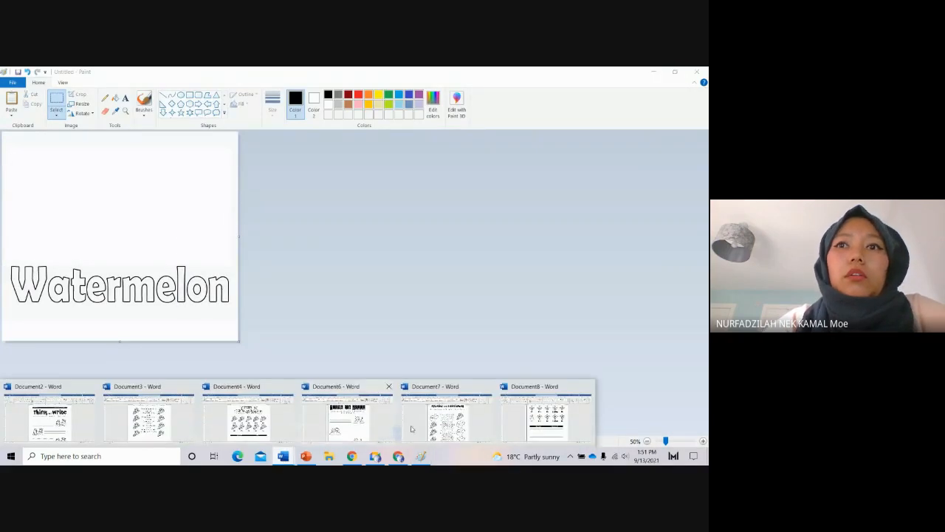
click(545, 418)
click(304, 242)
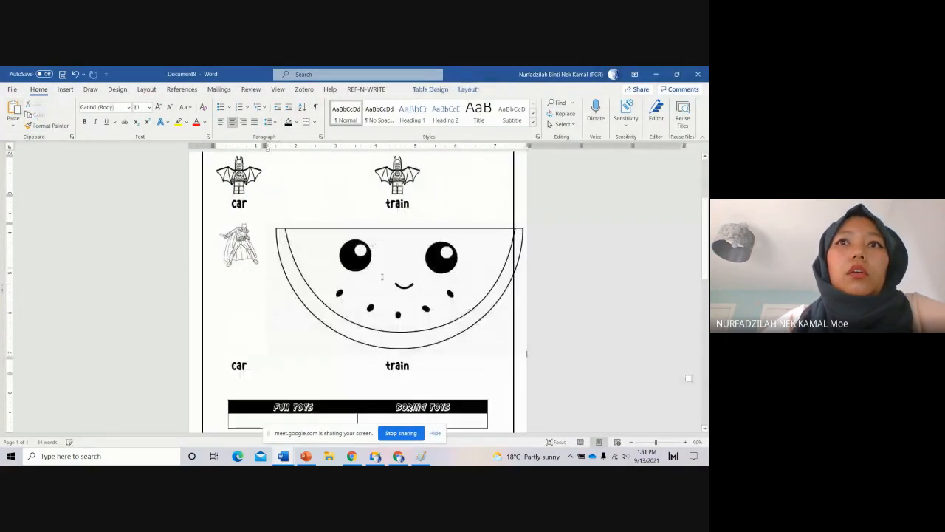
click(449, 308)
drag(524, 355, 327, 242)
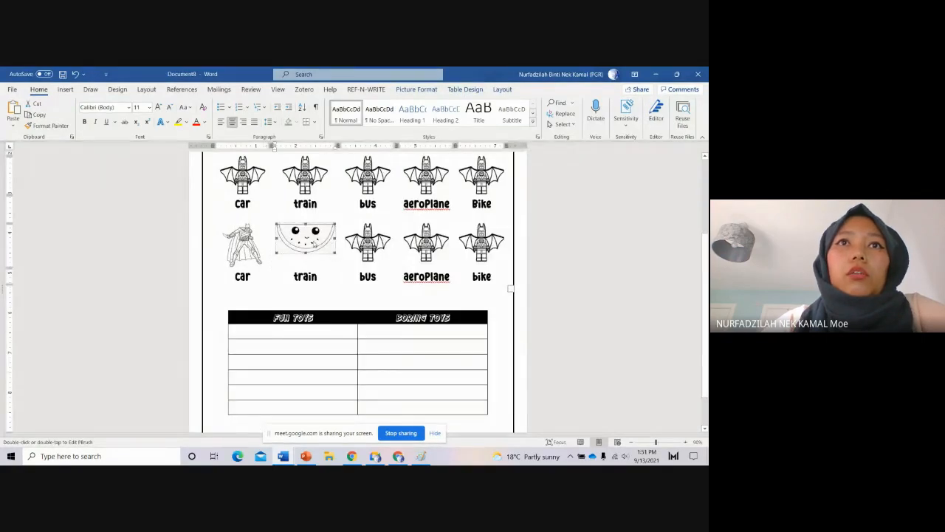
Step: Cut the watermelon picture and paste it back slightly lower in the second-row cell above the word train
click(316, 260)
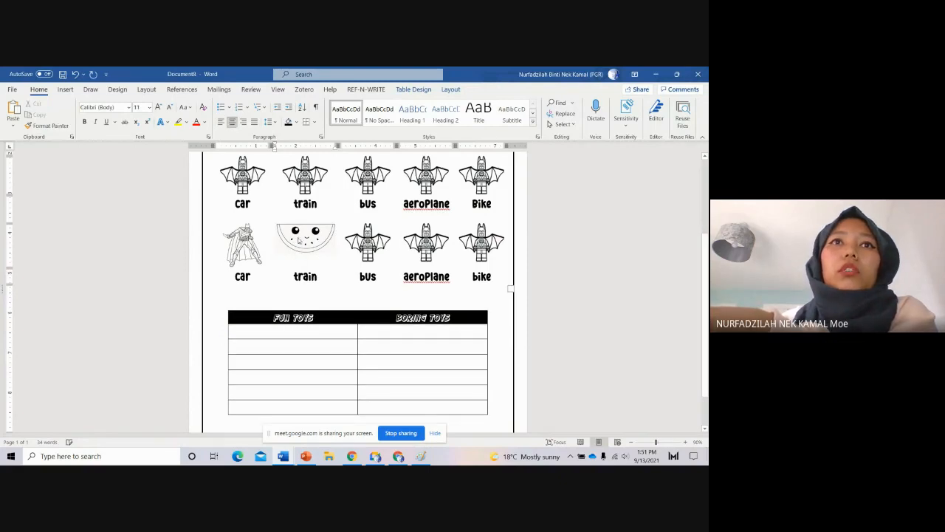
right_click(300, 238)
click(322, 246)
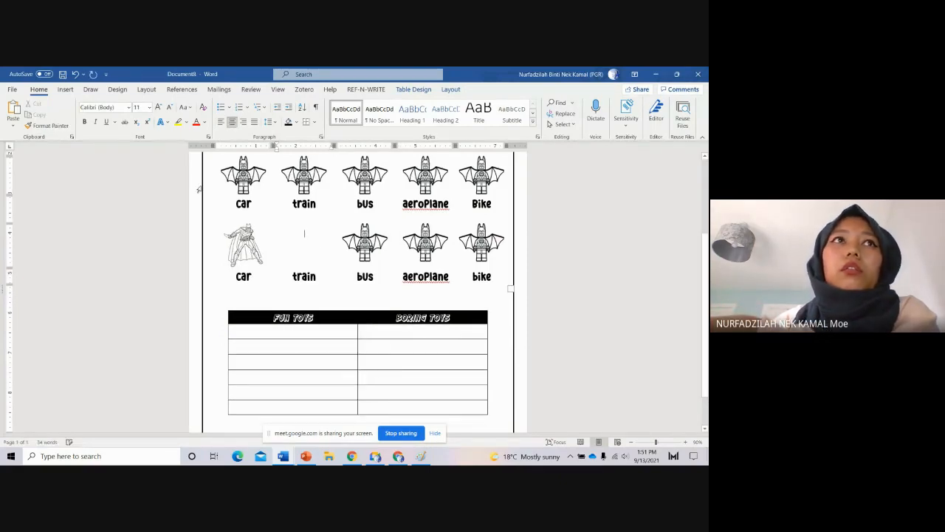
key(ctrl+v)
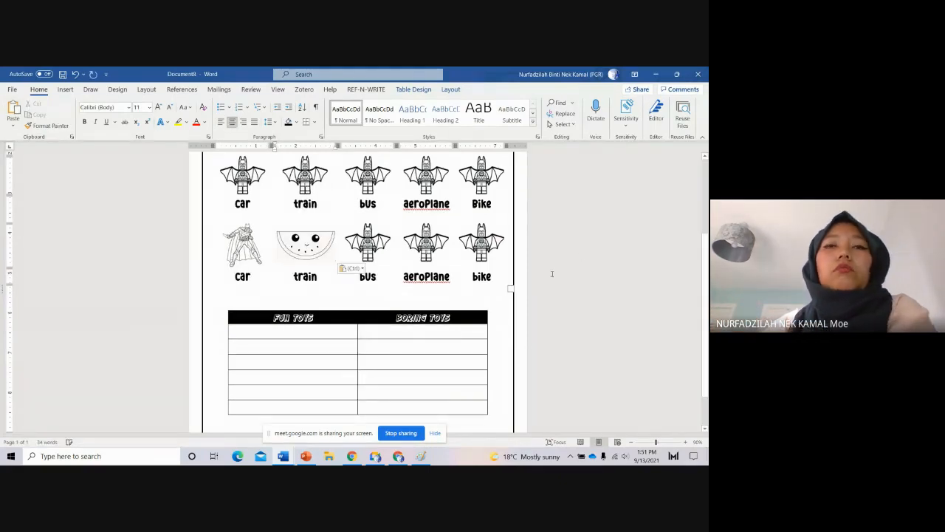
scroll(578, 263, up, 2)
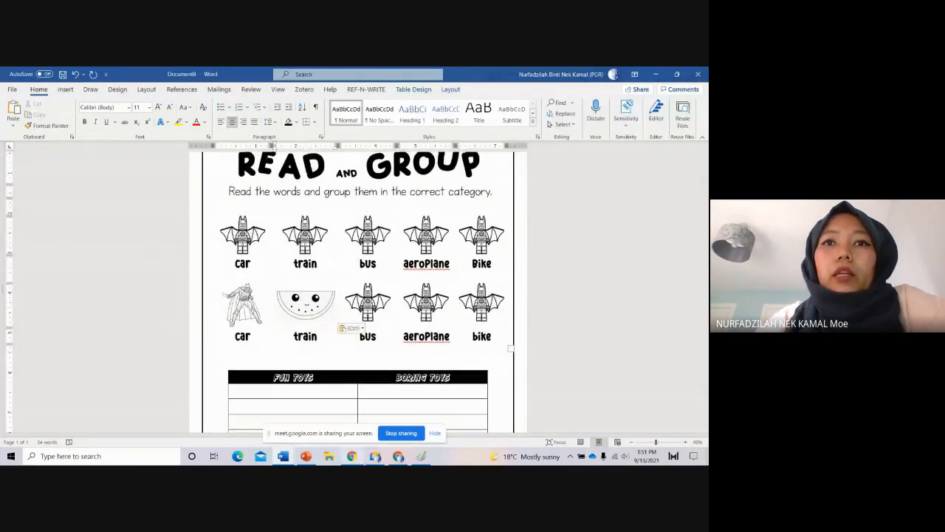
Step: Switch to the Google Meet call and read through the participants' in-call messages
click(375, 455)
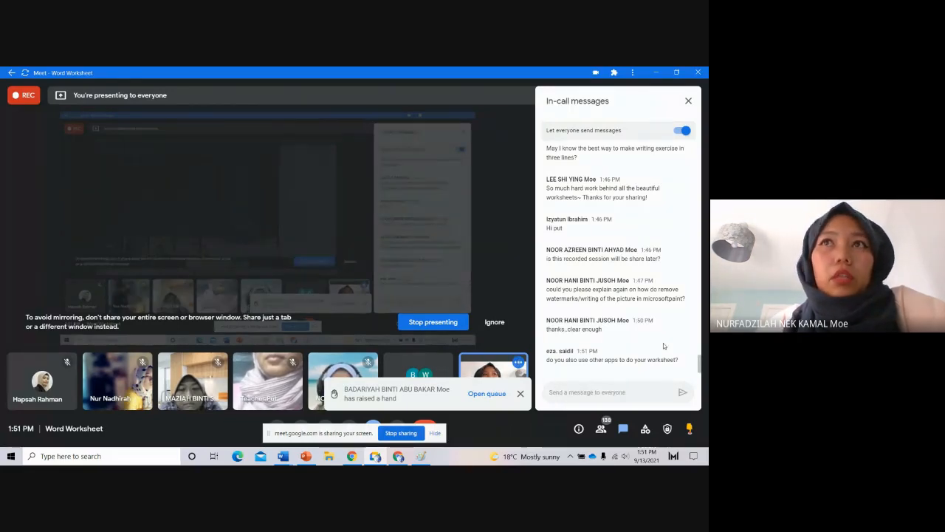
scroll(646, 342, up, 3)
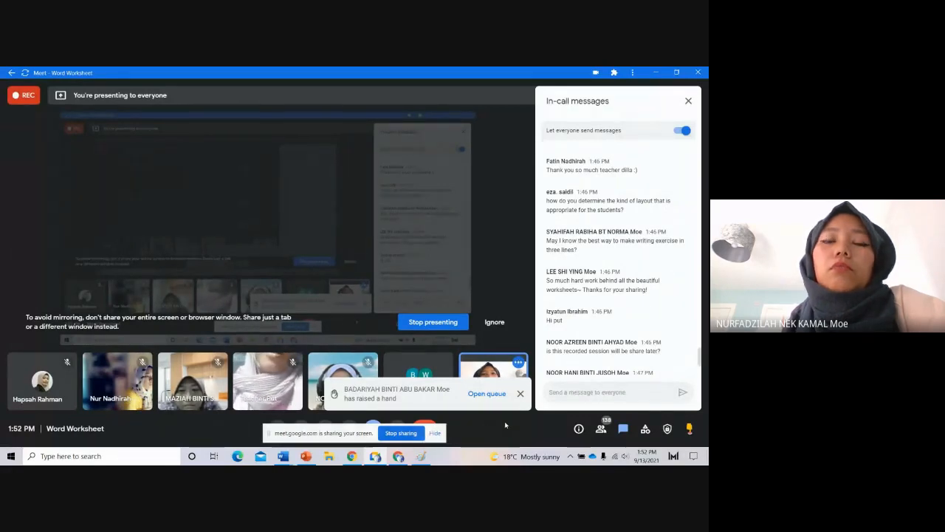
Step: Switch to Chrome and download the KG Primary Dots font from dafont's Script > School category
click(398, 457)
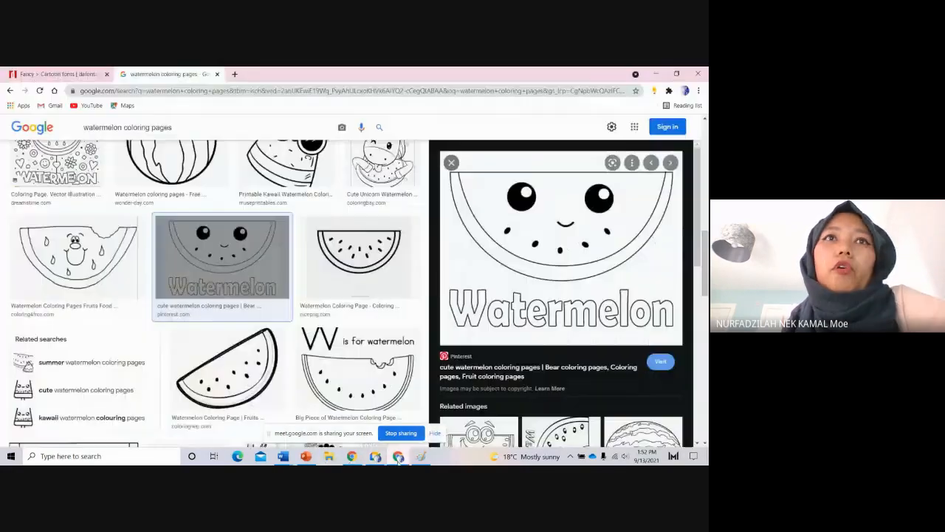
click(55, 74)
scroll(436, 240, up, 3)
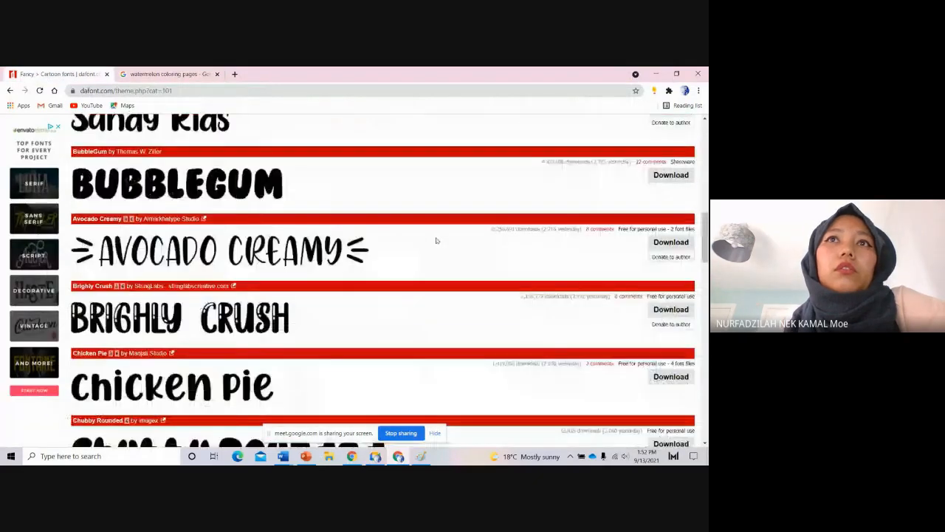
scroll(436, 241, up, 5)
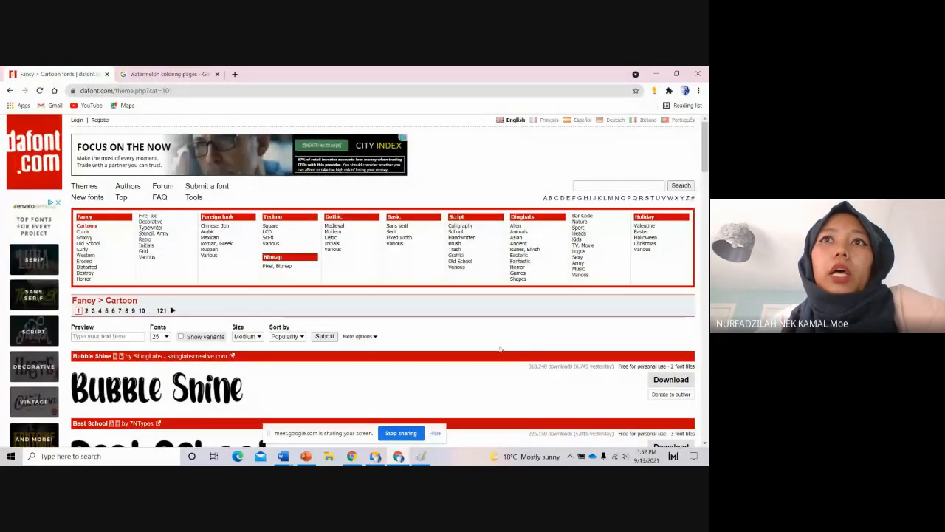
click(607, 379)
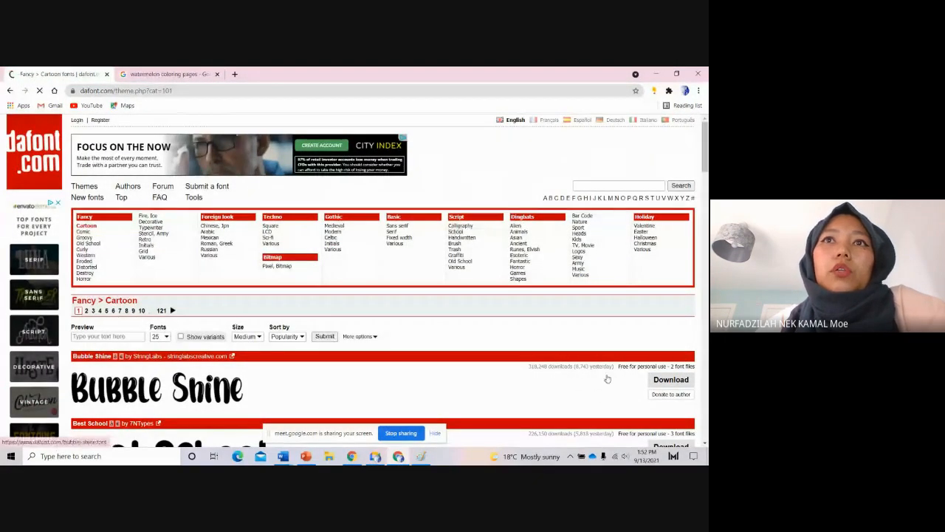
scroll(445, 316, down, 5)
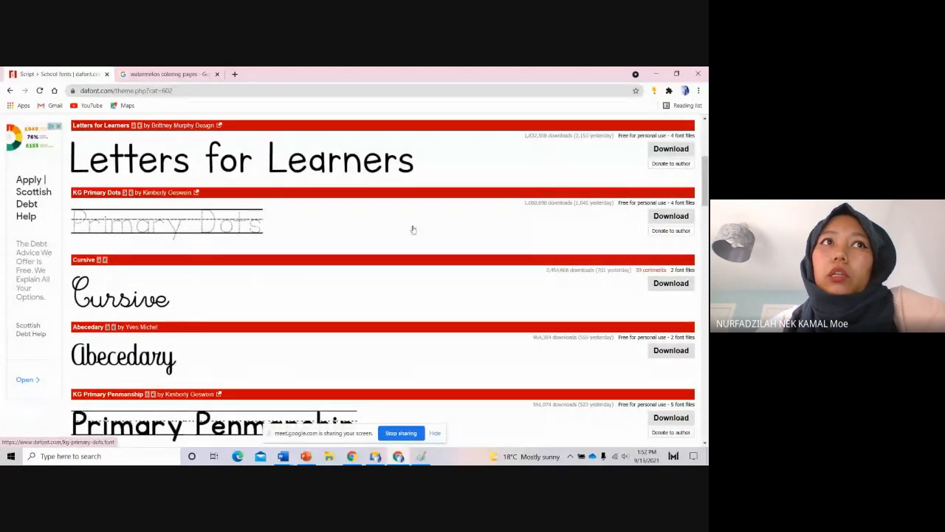
click(667, 216)
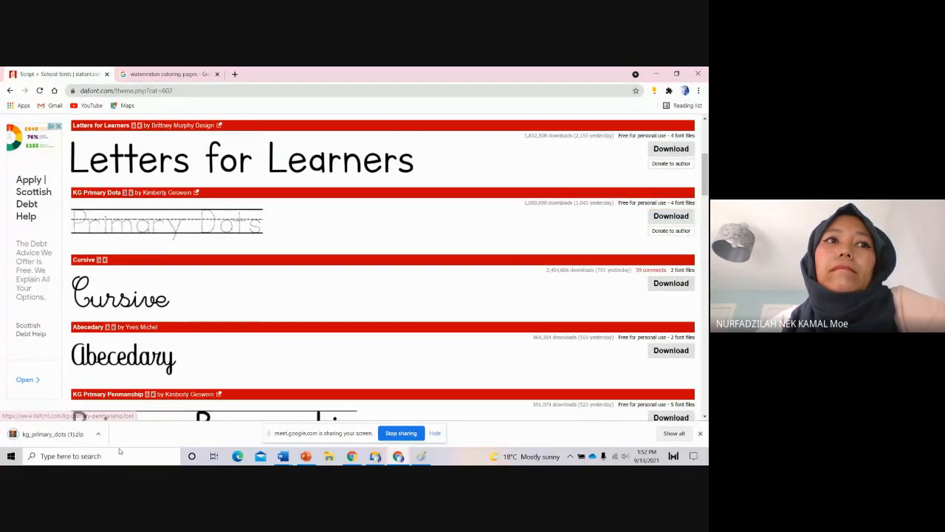
click(99, 436)
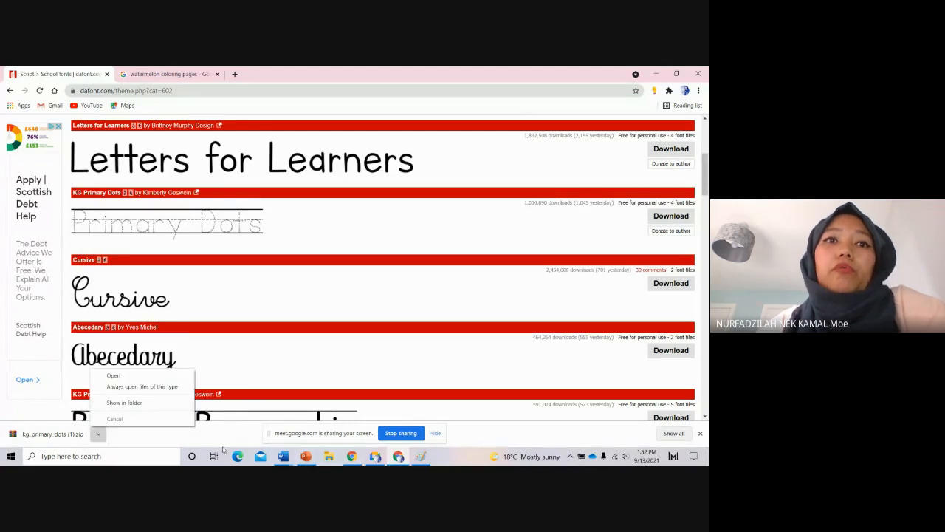
Step: Switch to Word, create a new blank document and enter the sample text bsjkbjfbeifbweufbweinkevkev
click(285, 455)
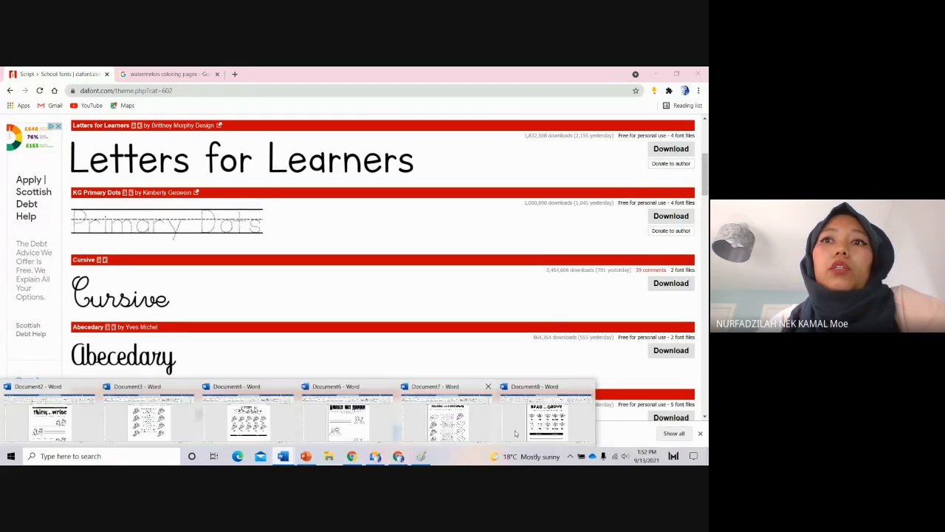
click(547, 421)
click(12, 89)
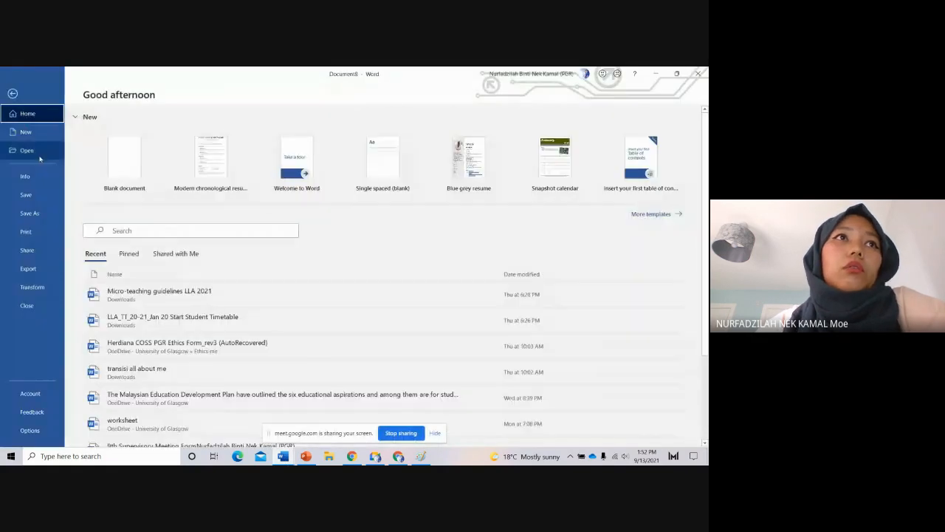
click(38, 136)
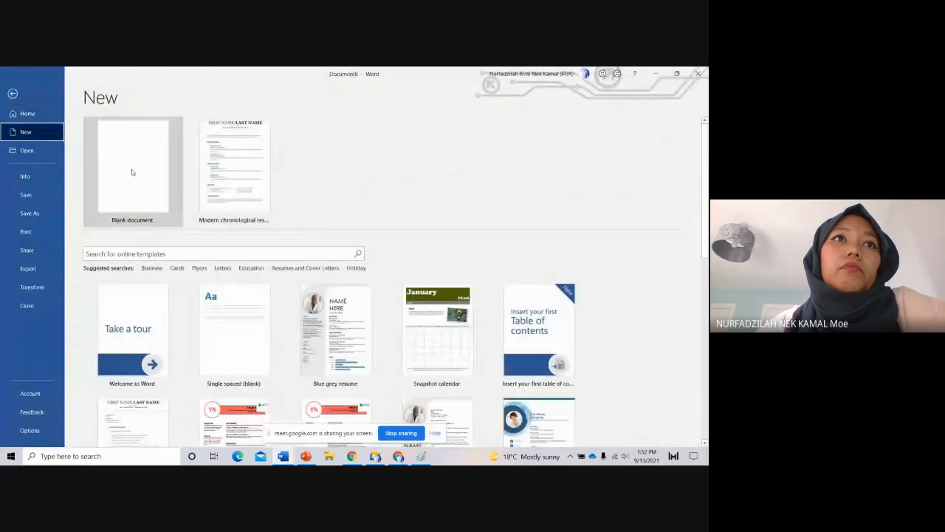
key(Escape)
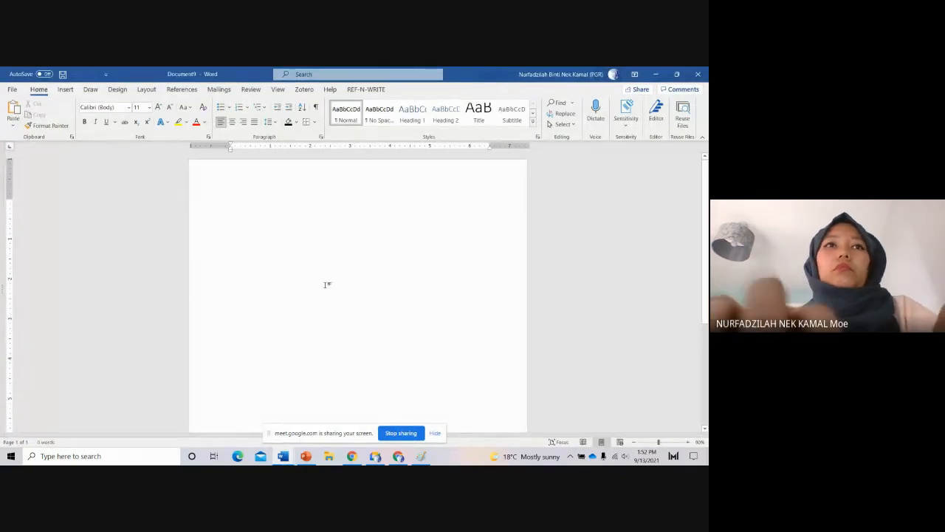
text(bsjkbjfbeifbweufbweinkevkev)
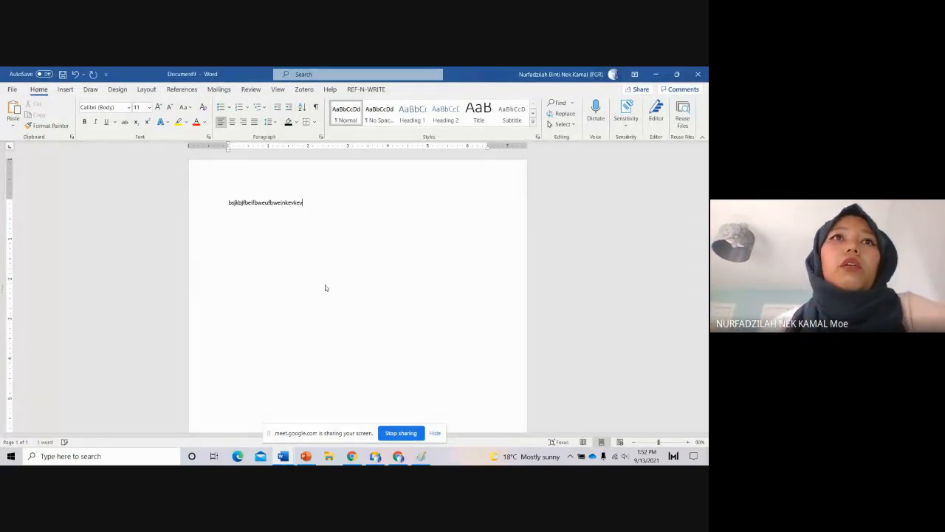
Step: Apply the KG Primary Dots Lined font to the whole line of sample text
drag(229, 203, 365, 199)
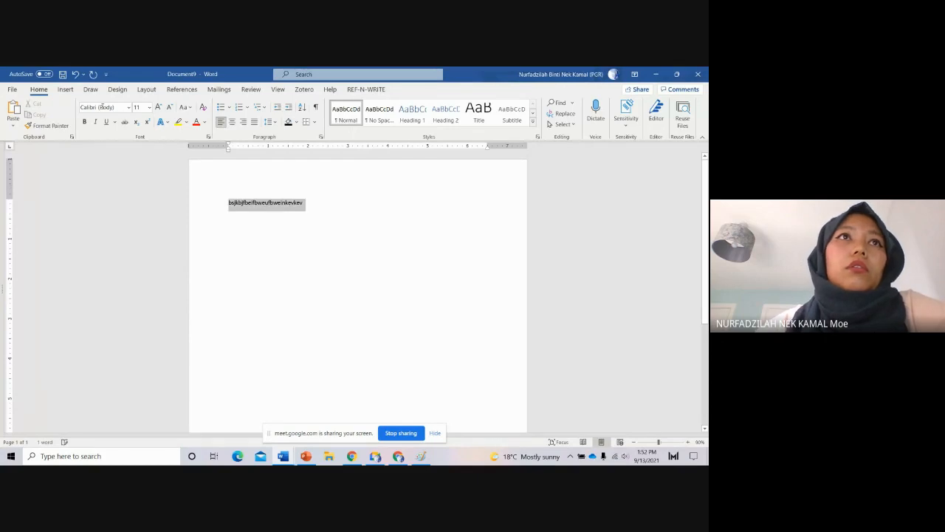
click(129, 107)
scroll(150, 184, down, 20)
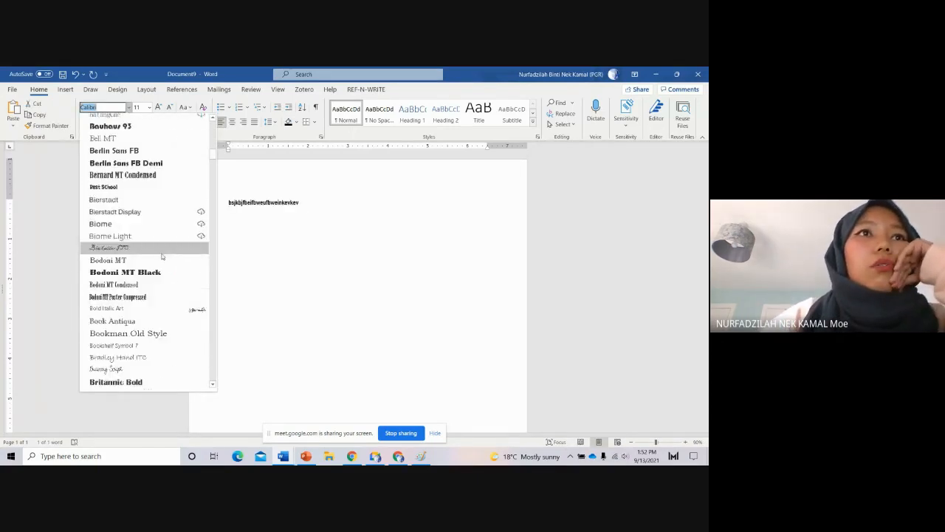
scroll(141, 288, down, 20)
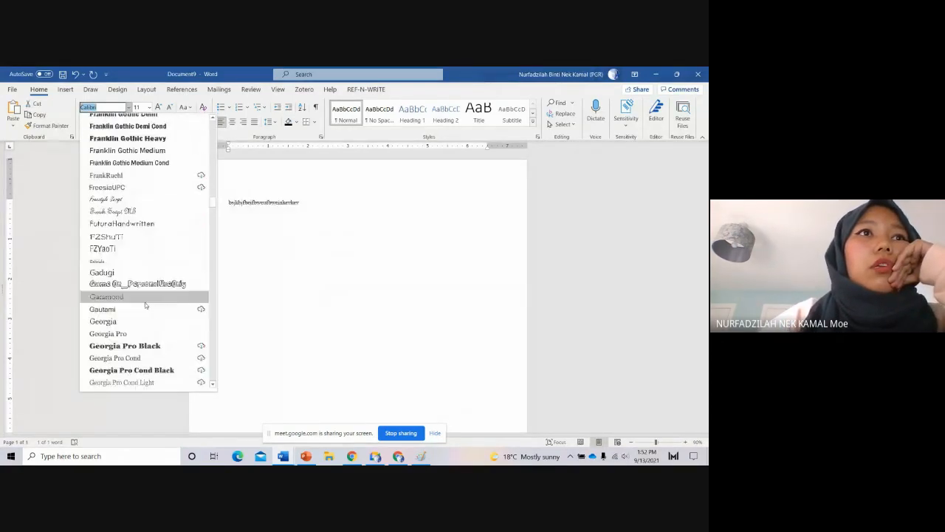
scroll(140, 295, down, 10)
scroll(136, 273, up, 4)
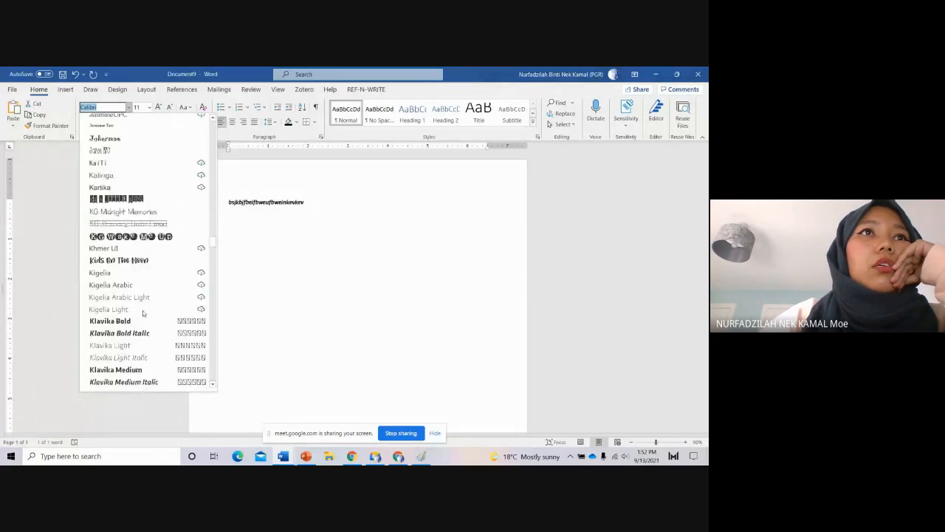
click(133, 261)
Step: Enlarge the sample text to 72 pt and move both side margins outward to widen the writing lines
click(158, 108)
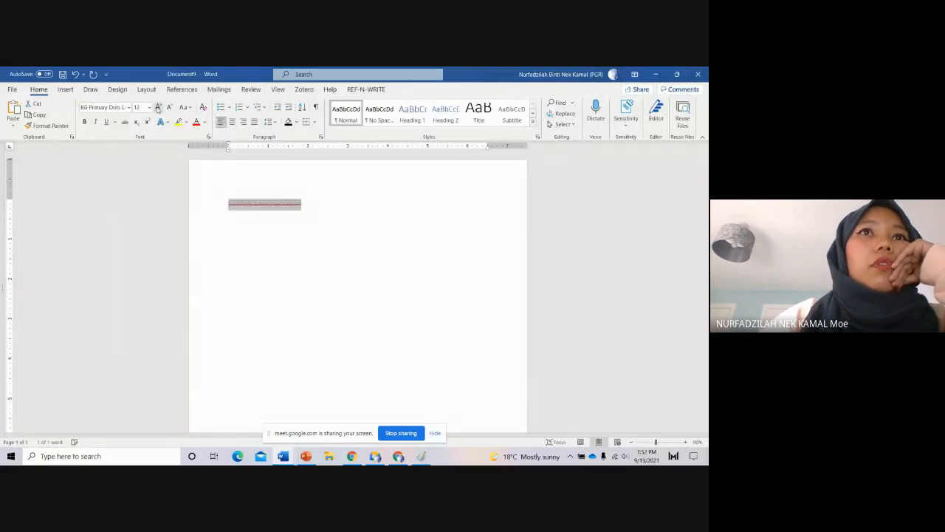
click(158, 108)
click(157, 108)
click(157, 108)
click(157, 107)
click(157, 108)
click(157, 107)
click(158, 108)
click(157, 108)
click(157, 108)
click(157, 108)
click(157, 108)
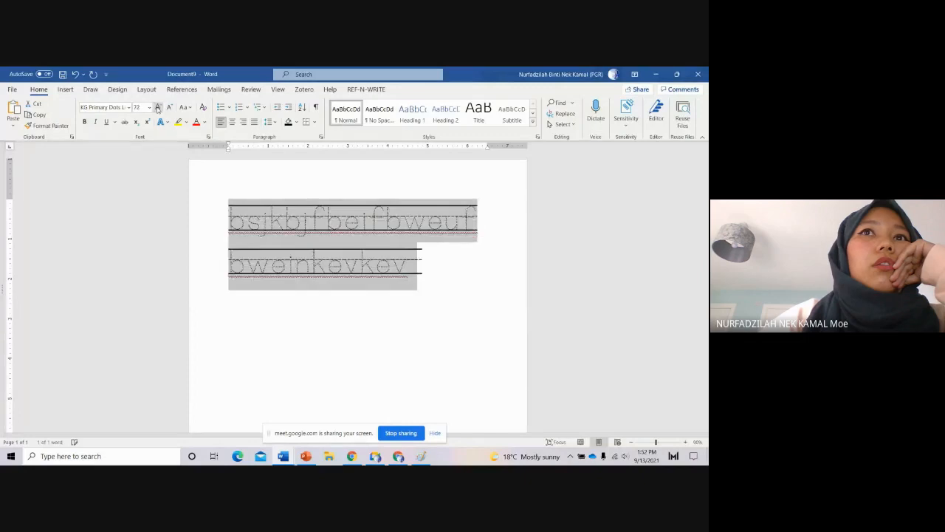
click(441, 342)
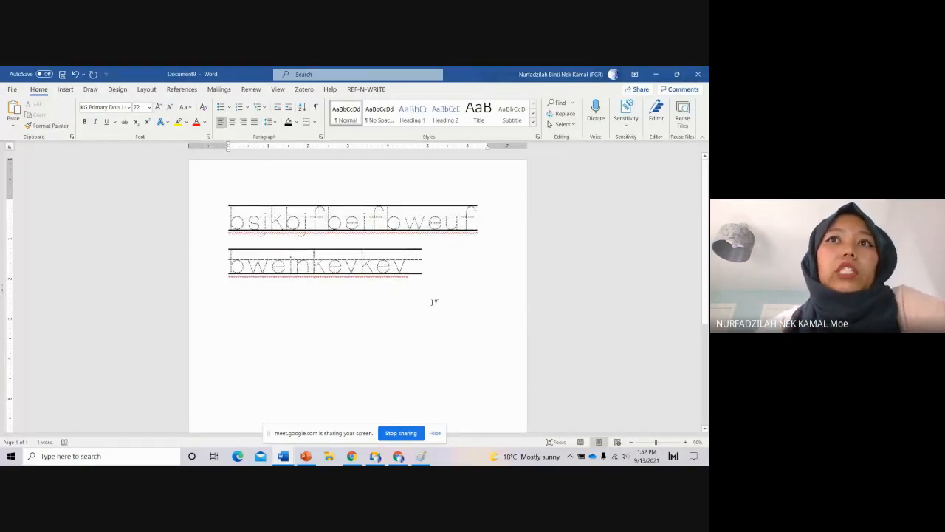
drag(489, 147, 507, 147)
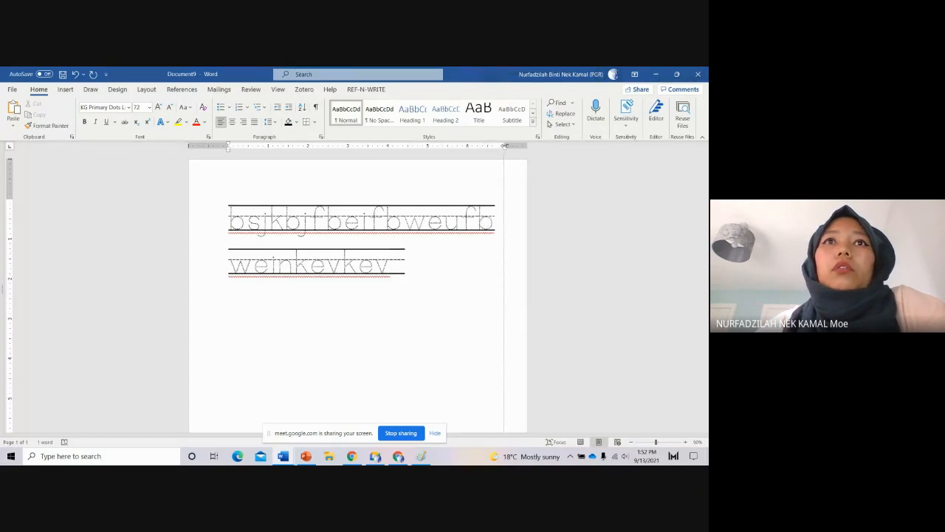
drag(228, 145, 219, 145)
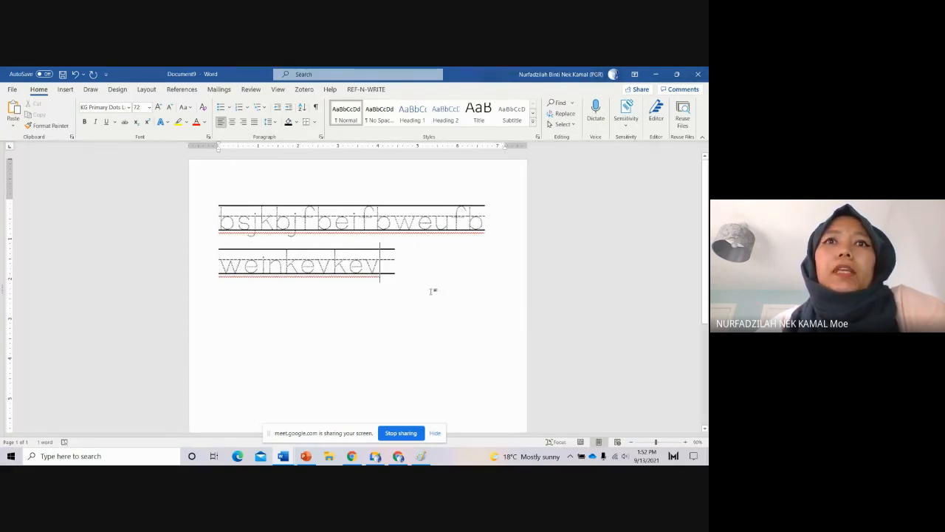
Step: Switch to the PowerPoint presentation and show the Trace & Write worksheets on slide 6 as an example of traced words
click(305, 455)
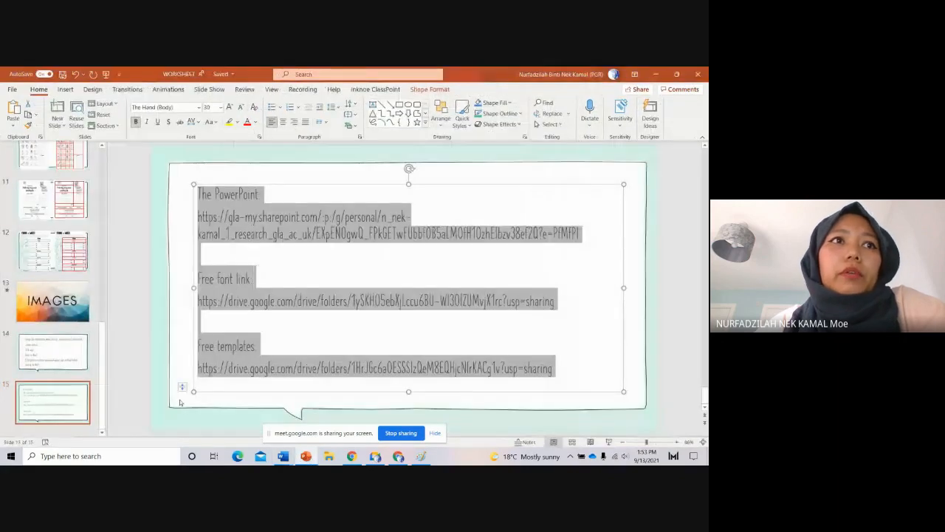
click(179, 402)
scroll(83, 274, up, 10)
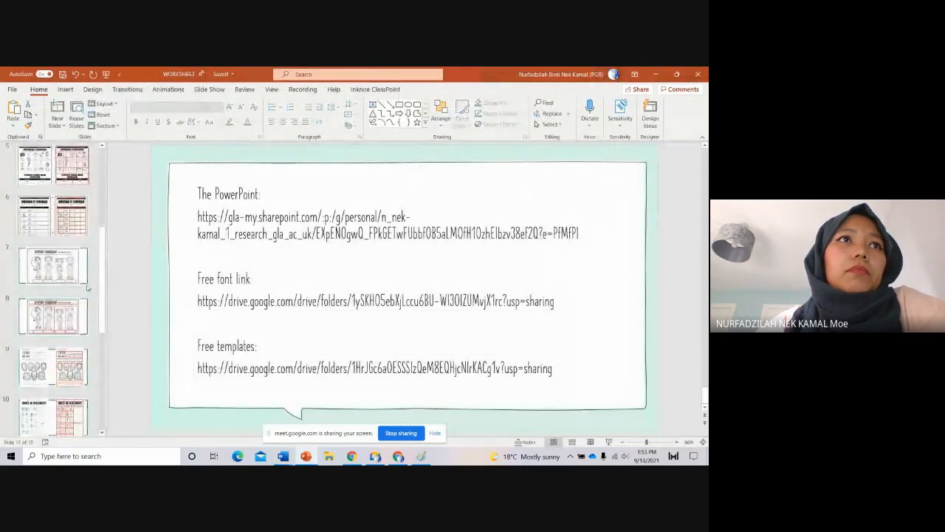
scroll(82, 275, up, 1)
click(57, 317)
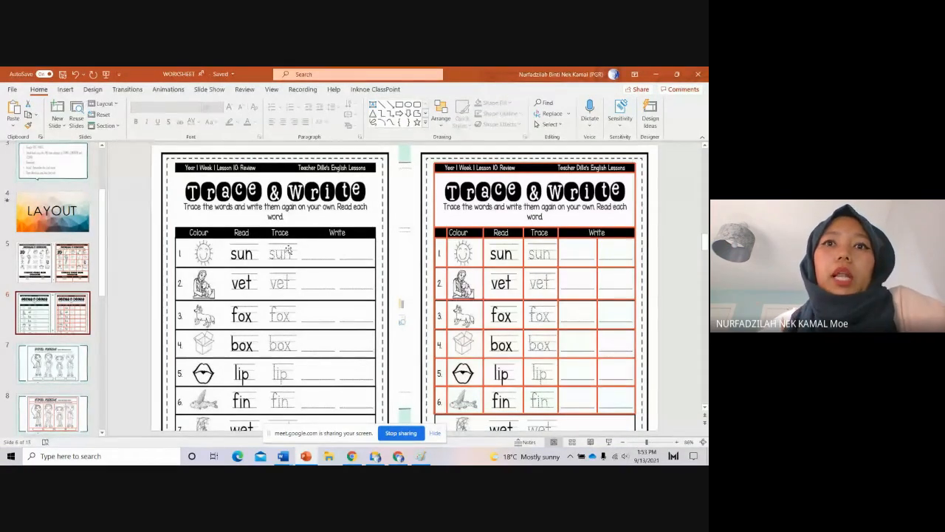
Step: Return to the new Word document, delete the sample letters and fill separate rows with blank three-line writing guides
click(283, 458)
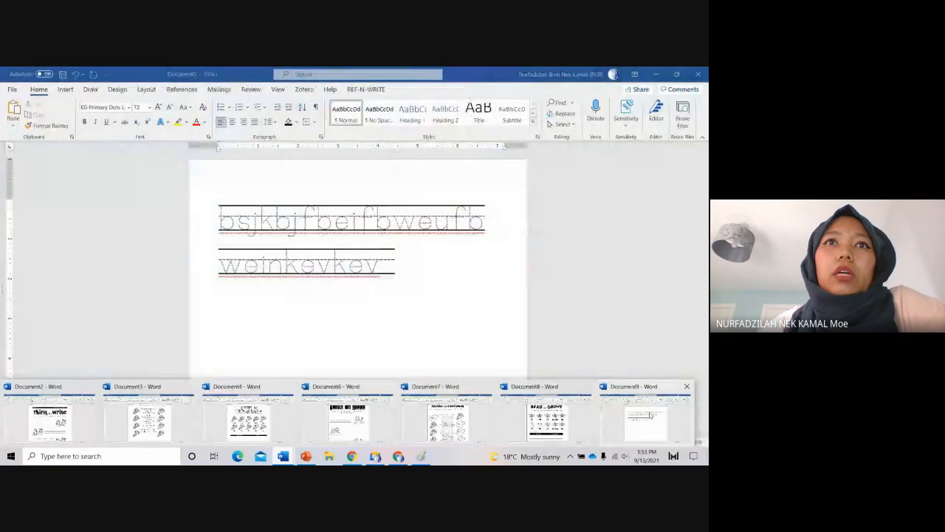
click(642, 419)
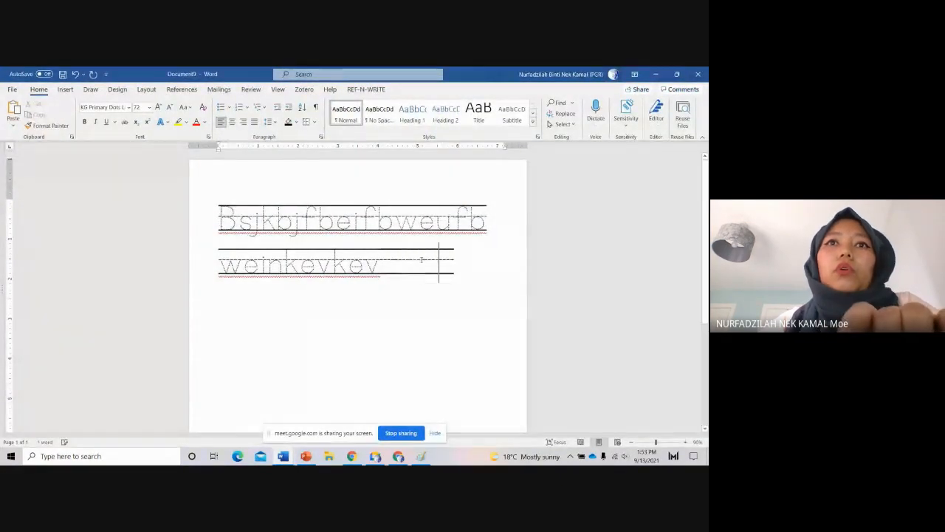
drag(220, 216, 380, 289)
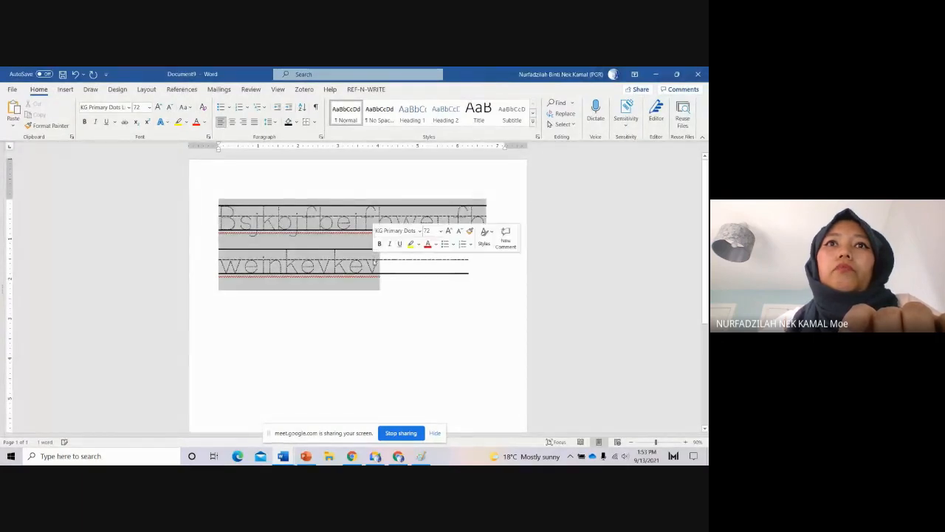
key(BackSpace)
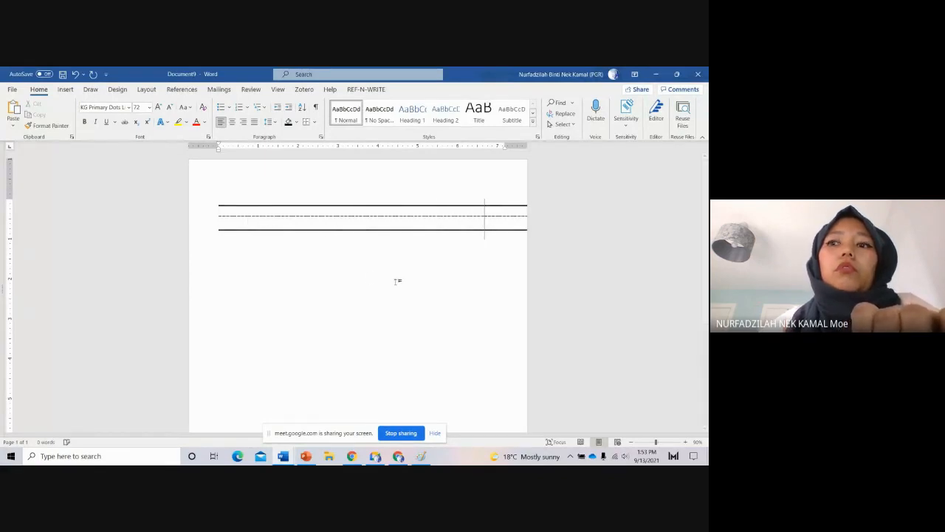
key(Return)
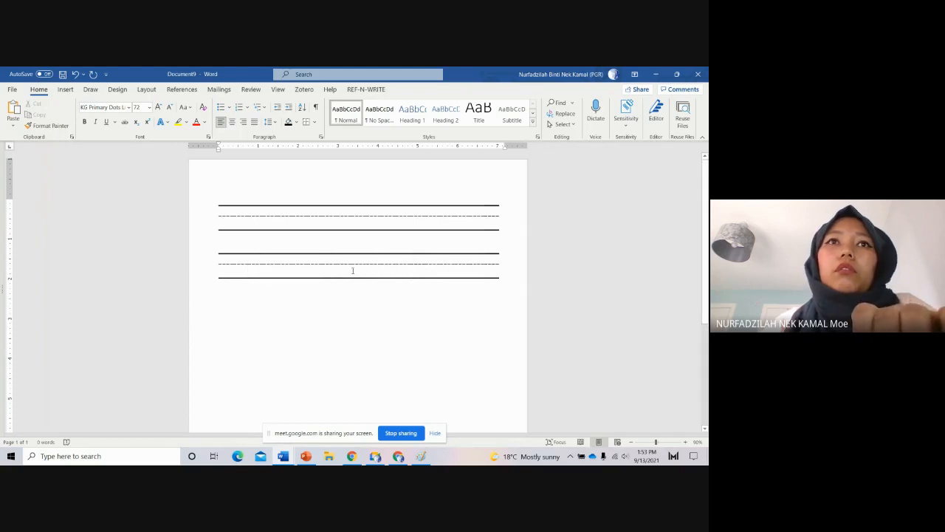
key(Return)
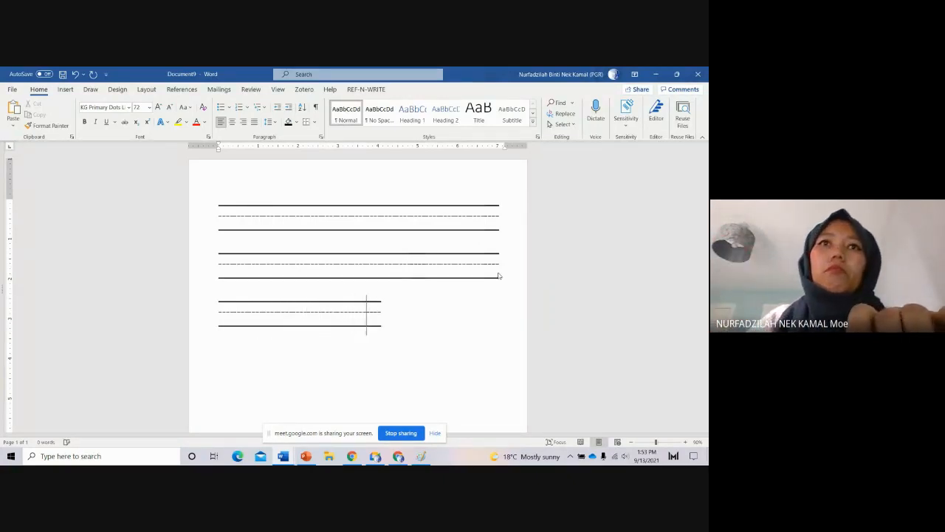
Step: Switch to the Google Meet call and read back through the in-call messages for remaining questions
click(375, 457)
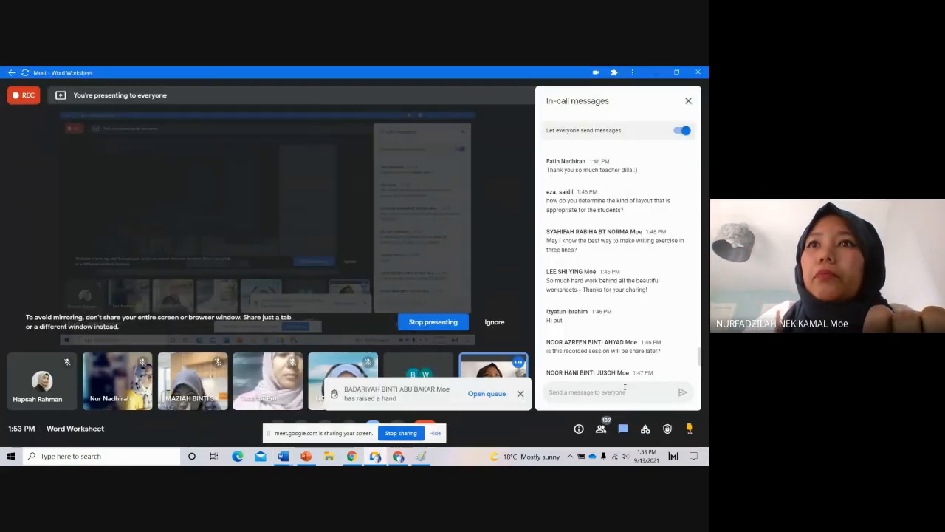
scroll(659, 341, down, 2)
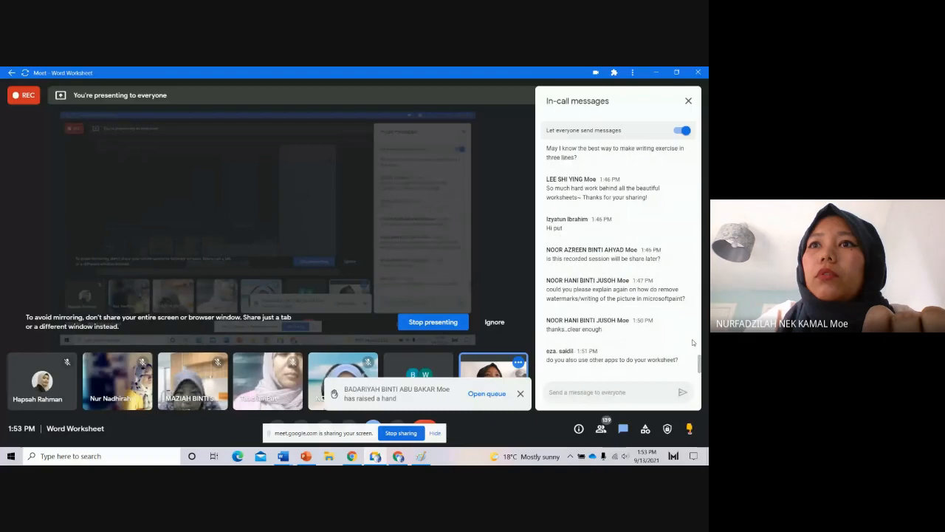
scroll(692, 342, up, 5)
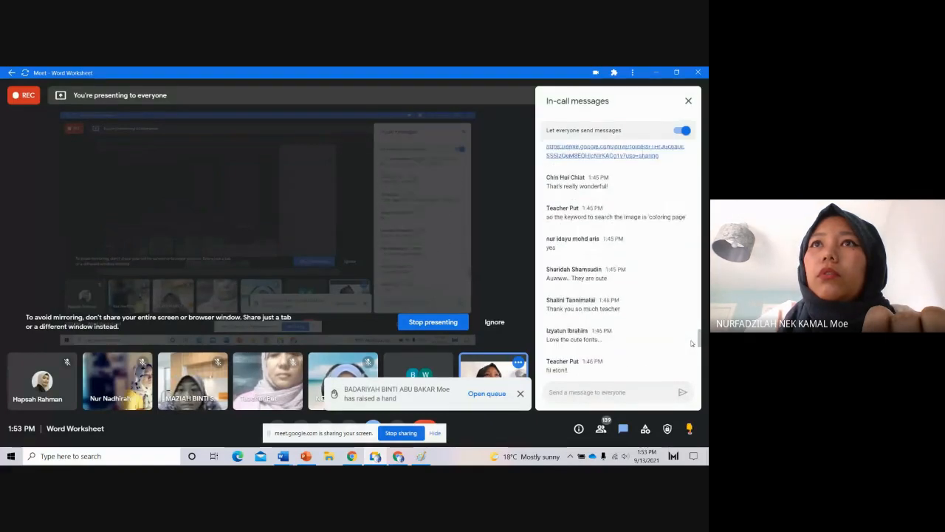
scroll(692, 343, up, 3)
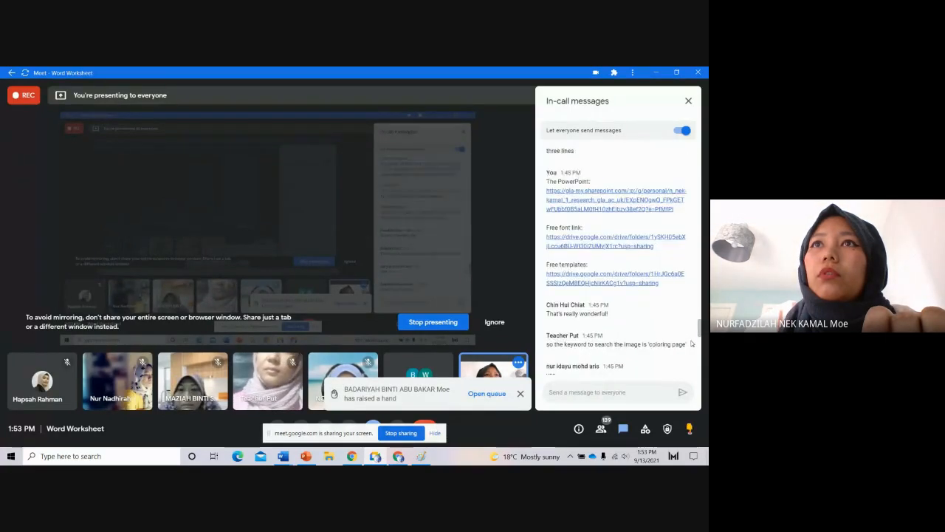
scroll(691, 343, up, 5)
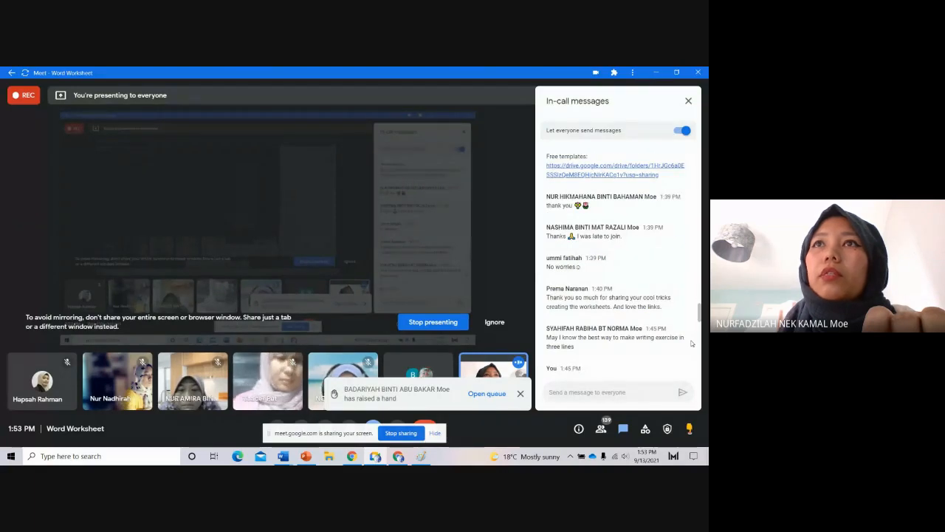
scroll(644, 335, up, 5)
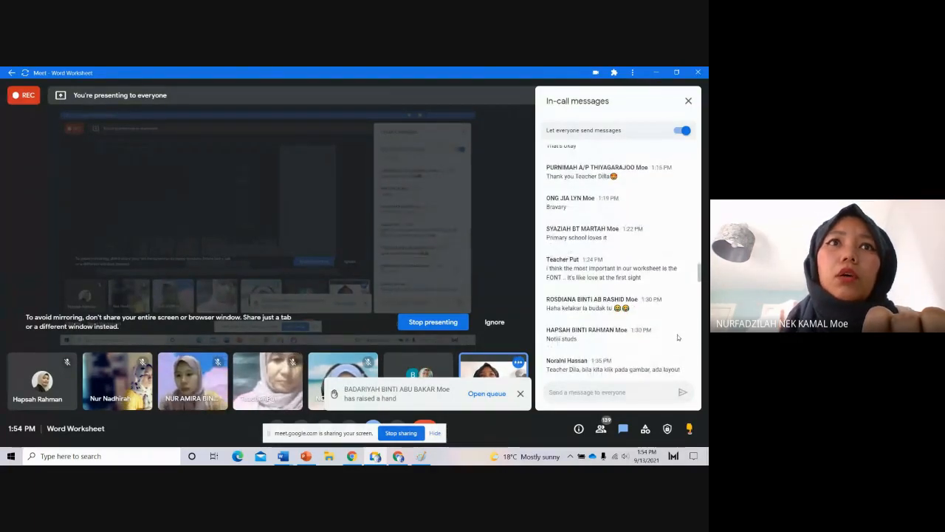
scroll(678, 338, up, 2)
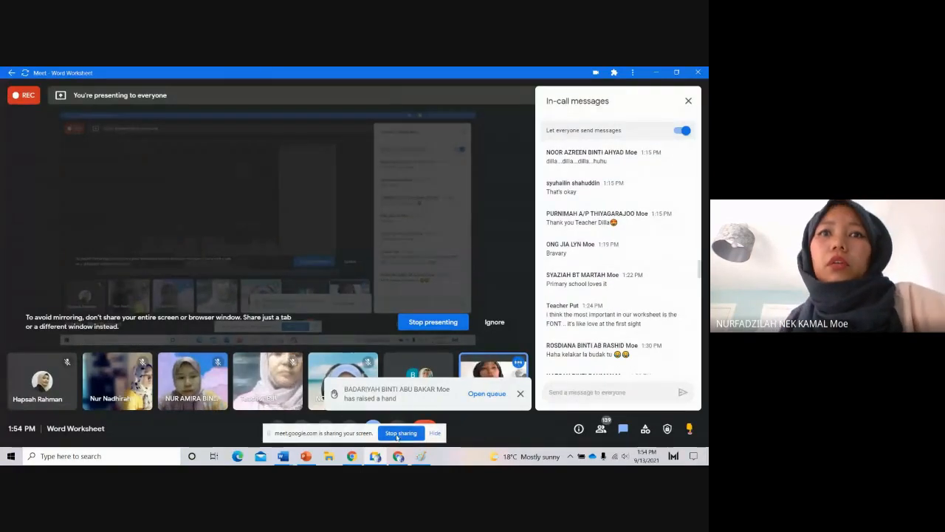